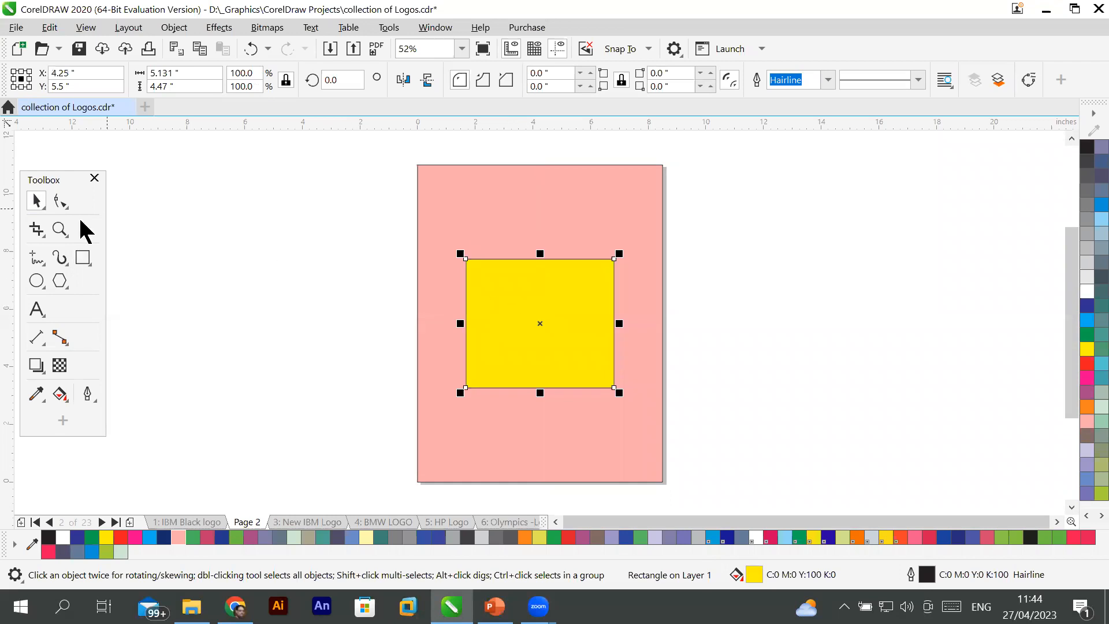
Add the artistic text "Shape Tool" on the pink page above the yellow rectangle.
click(37, 309)
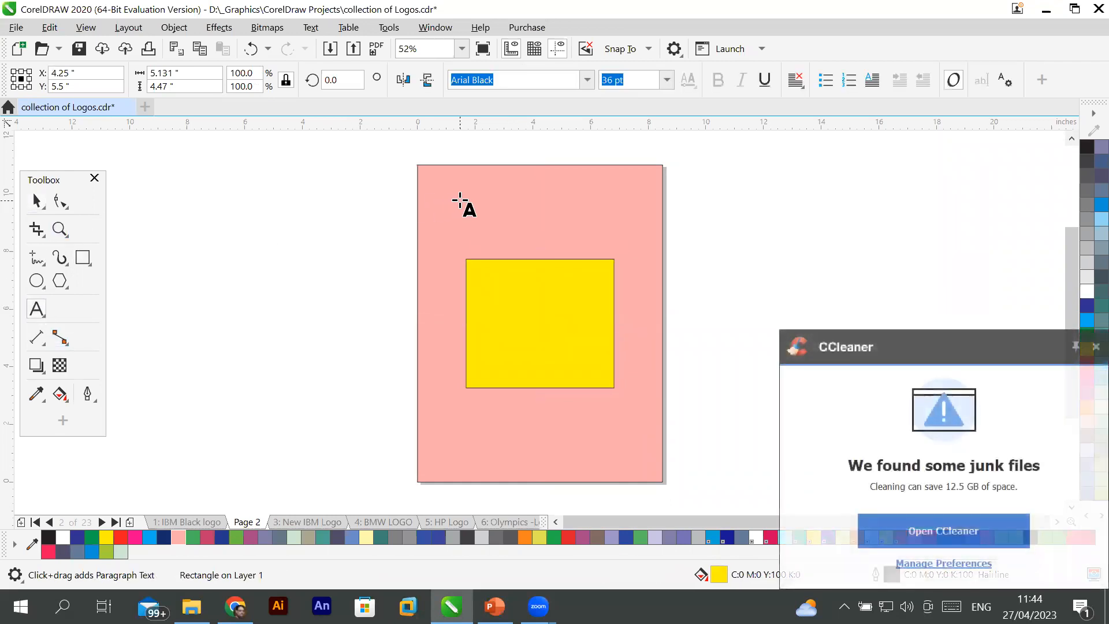
click(1096, 346)
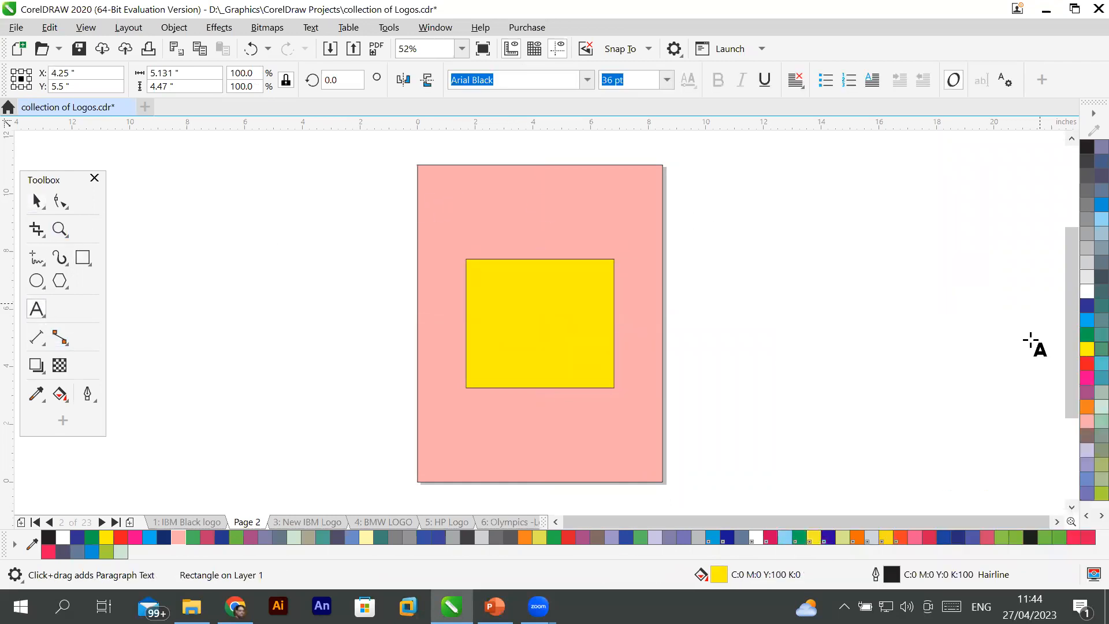
click(453, 202)
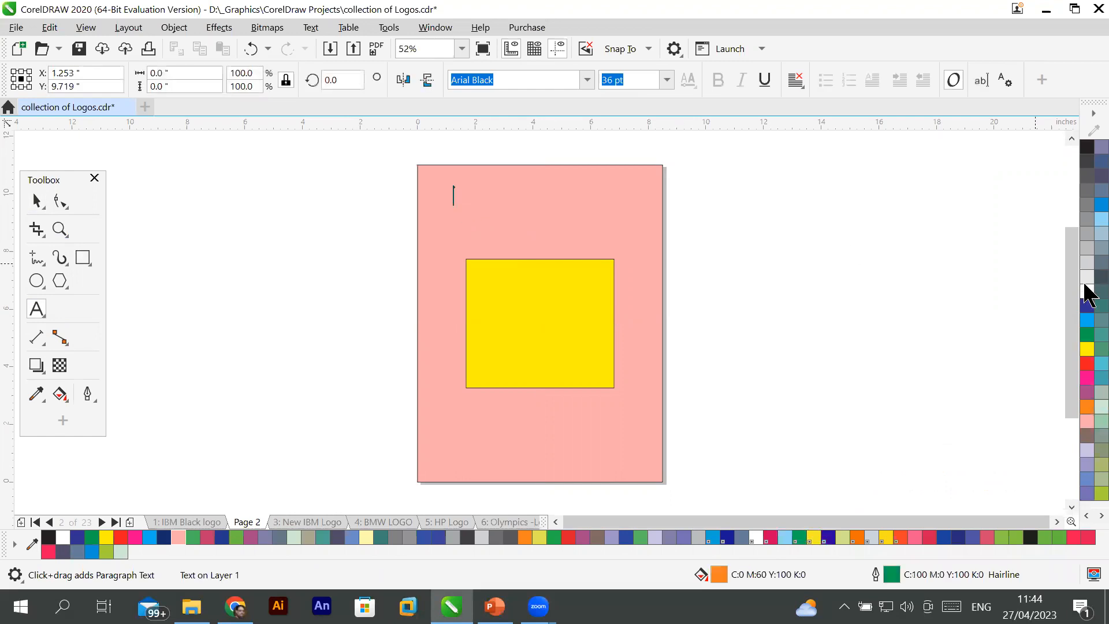
text(Shape)
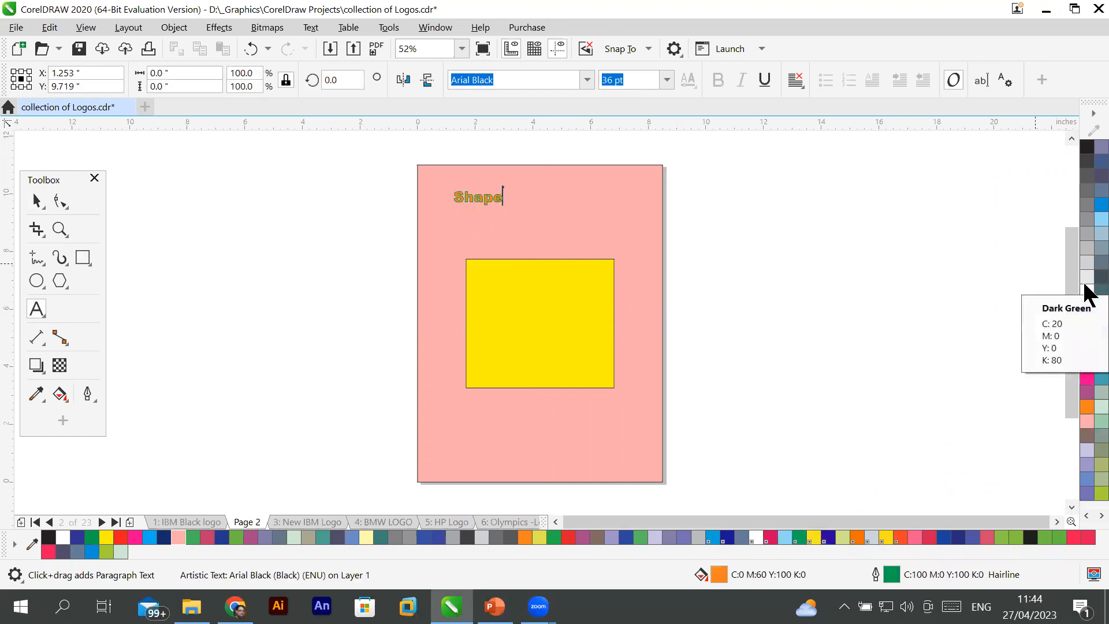
text( Tool)
key(Escape)
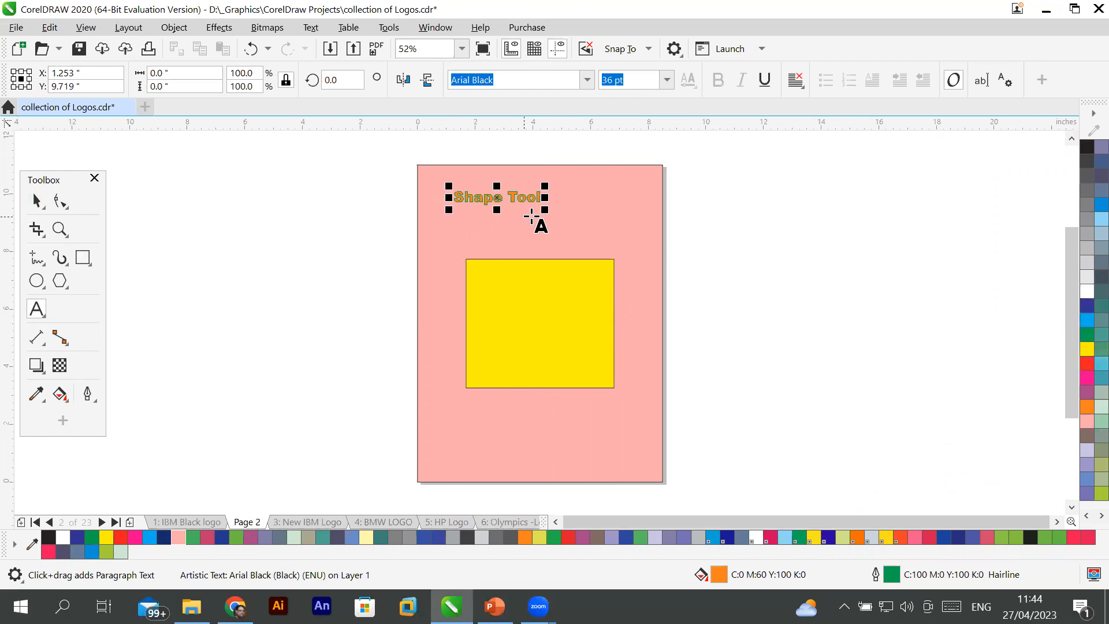
Enlarge the "Shape Tool" title to about 98 pt and centre it across the upper part of the page.
drag(544, 206, 618, 230)
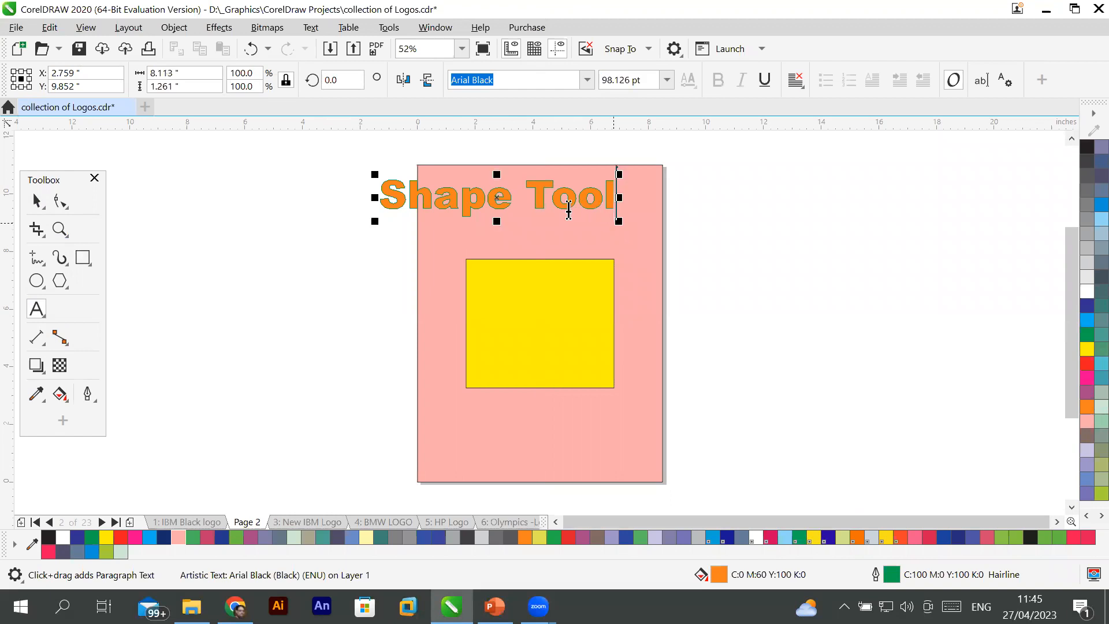
click(35, 197)
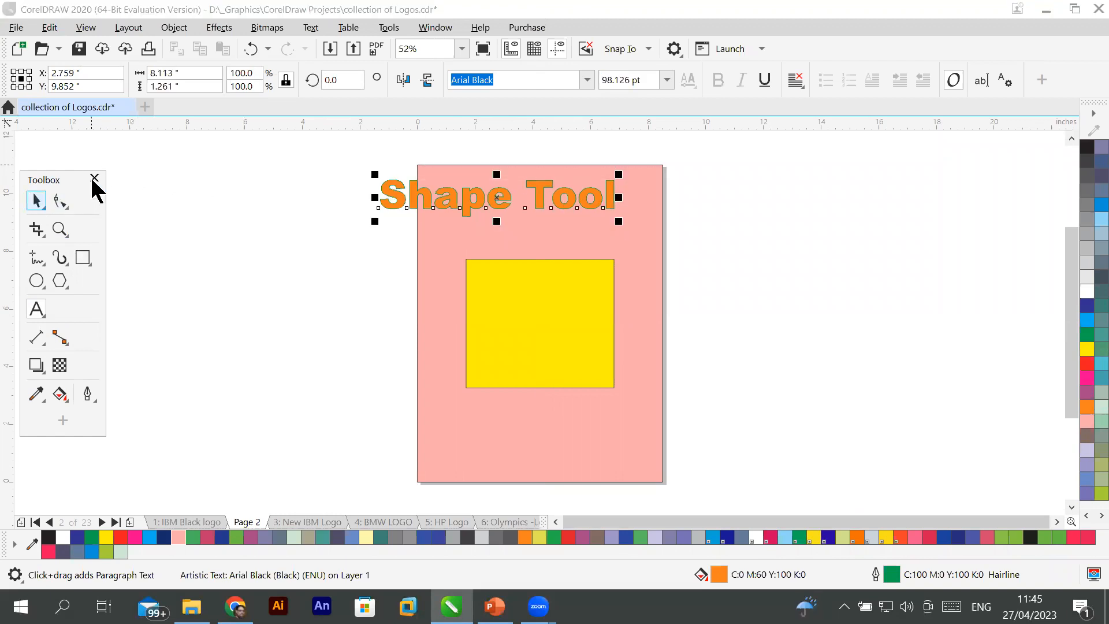
drag(481, 198, 513, 202)
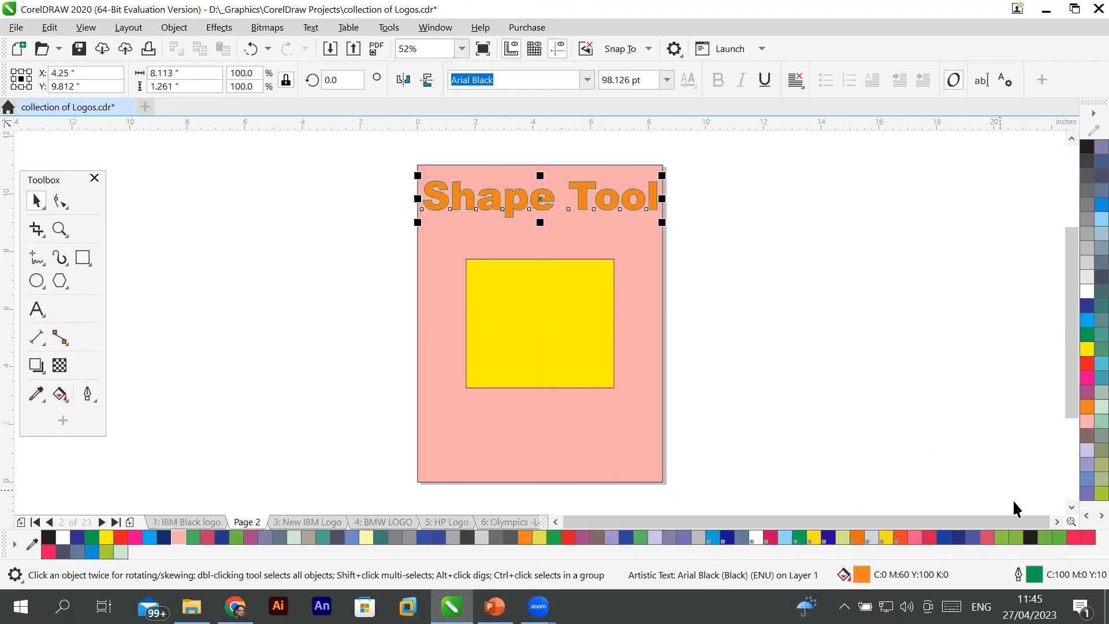
Fill the "Shape Tool" title with near-black C73 M63 Y69 K74 and tighten its letter spacing with the Shape tool.
click(1031, 539)
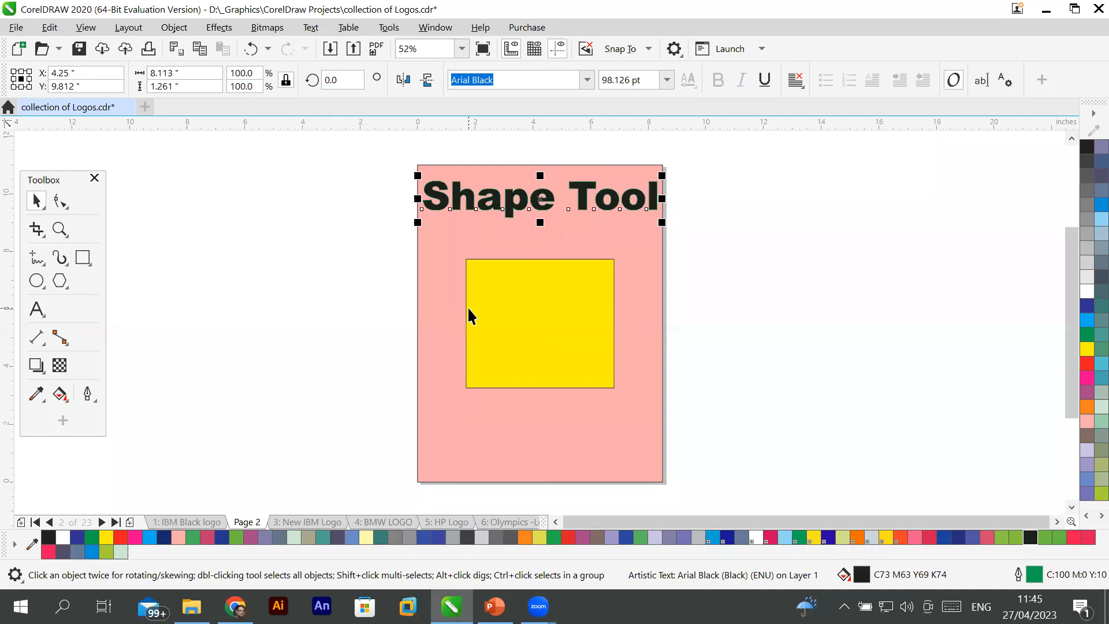
click(64, 208)
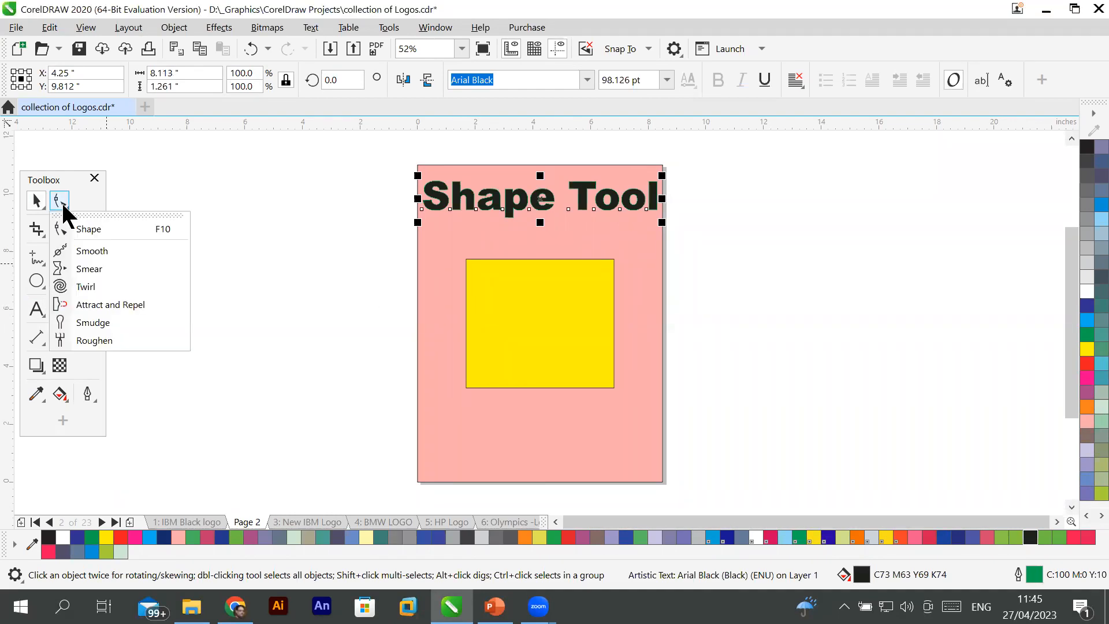
click(107, 228)
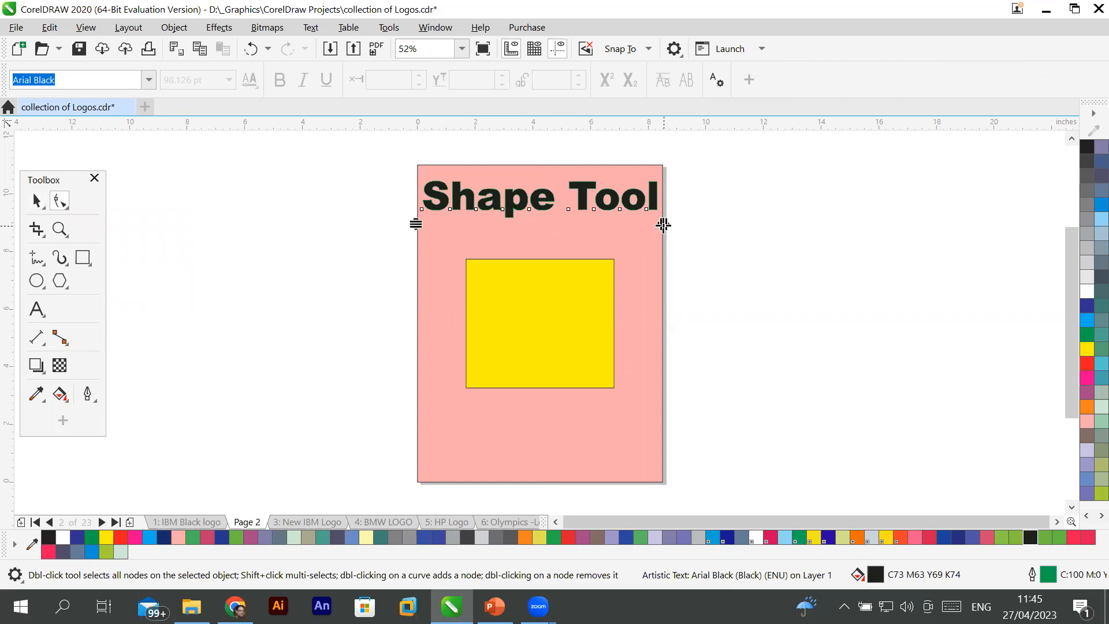
drag(664, 224, 631, 227)
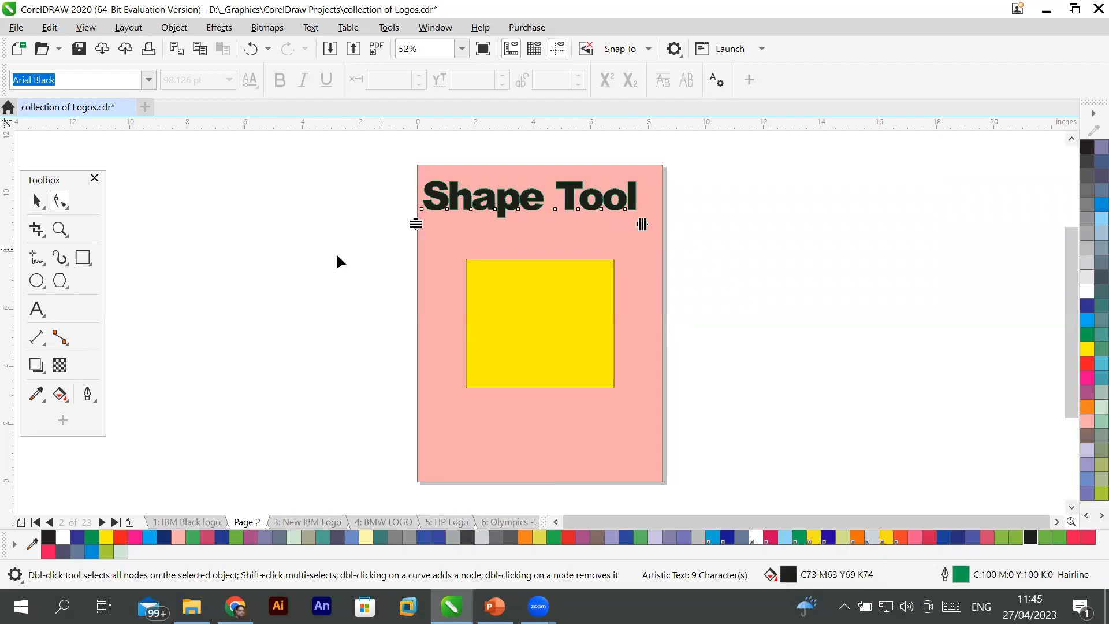
Draw a paragraph text frame about 7.8 by 2.3 inches below the yellow rectangle.
click(37, 311)
click(425, 406)
drag(424, 404, 648, 469)
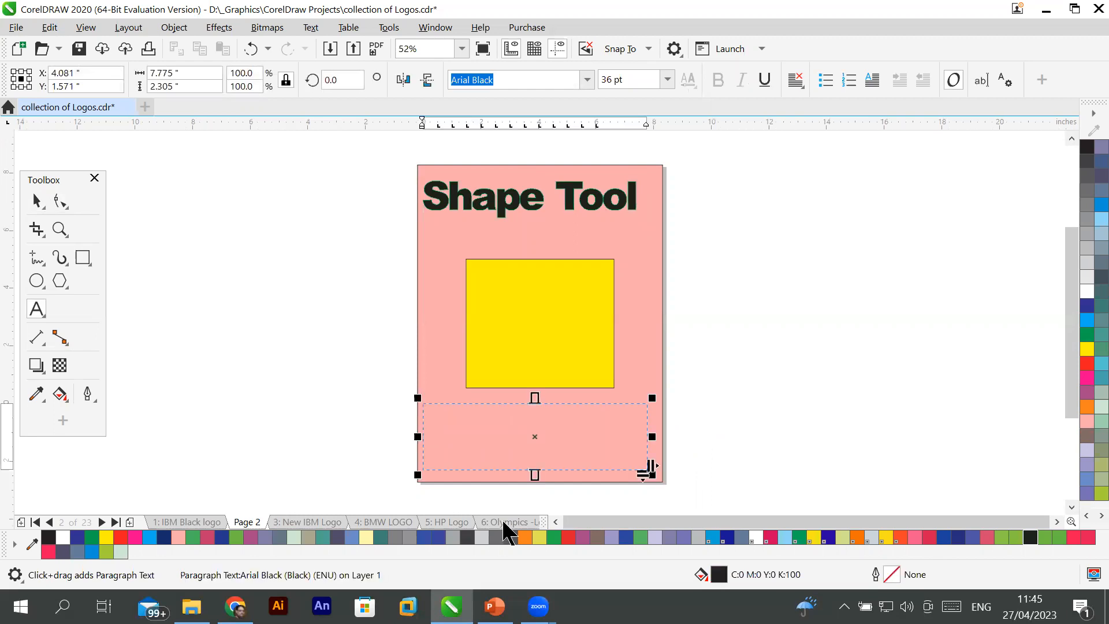
Switch to PowerPoint, copy the introductory Transparency tool paragraph from slide 89, and return to CorelDRAW.
click(494, 606)
key(Up)
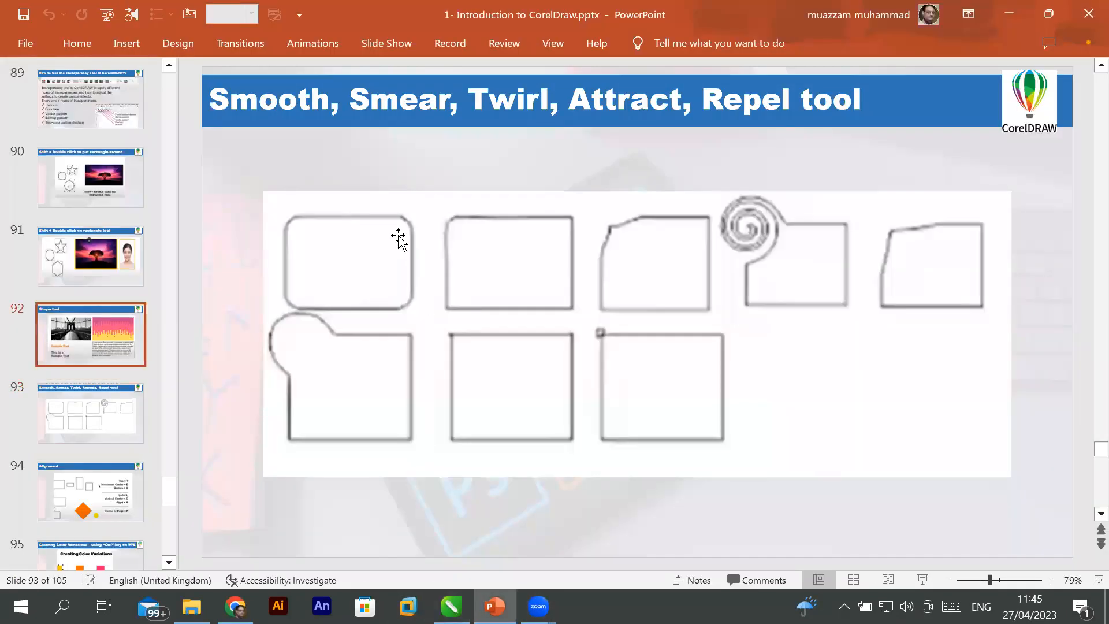
key(Up)
click(101, 115)
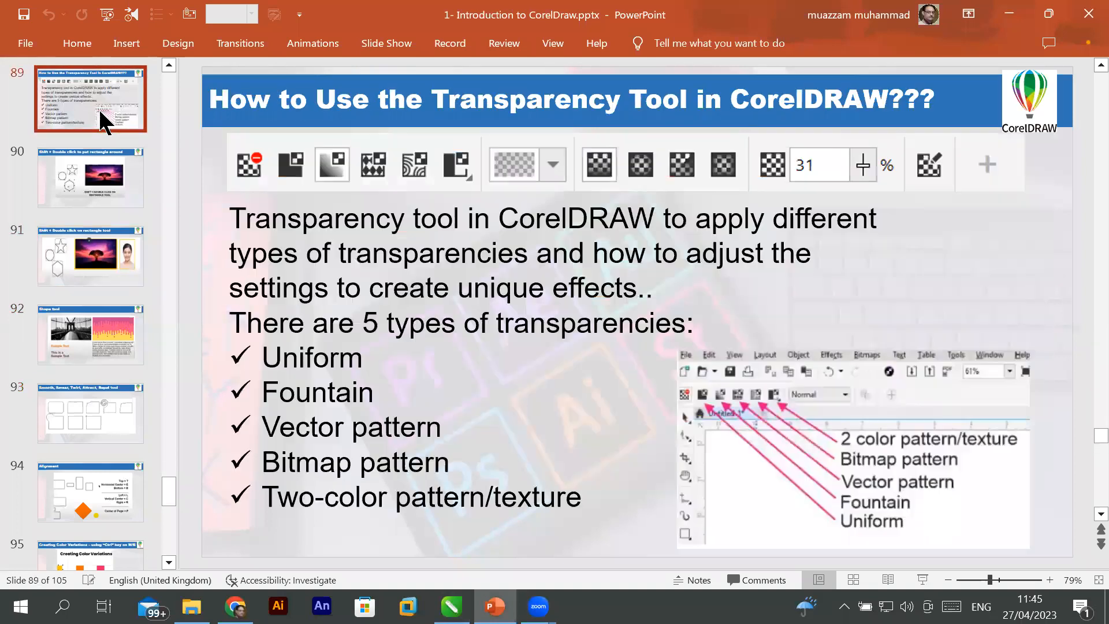
drag(230, 216, 640, 335)
right_click(639, 335)
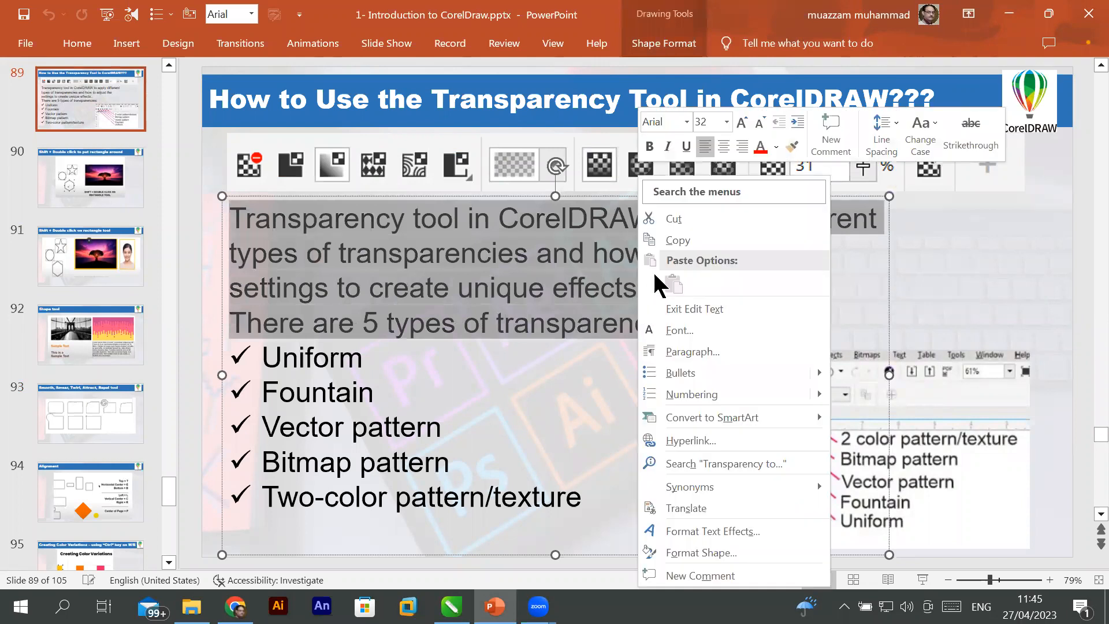
click(668, 248)
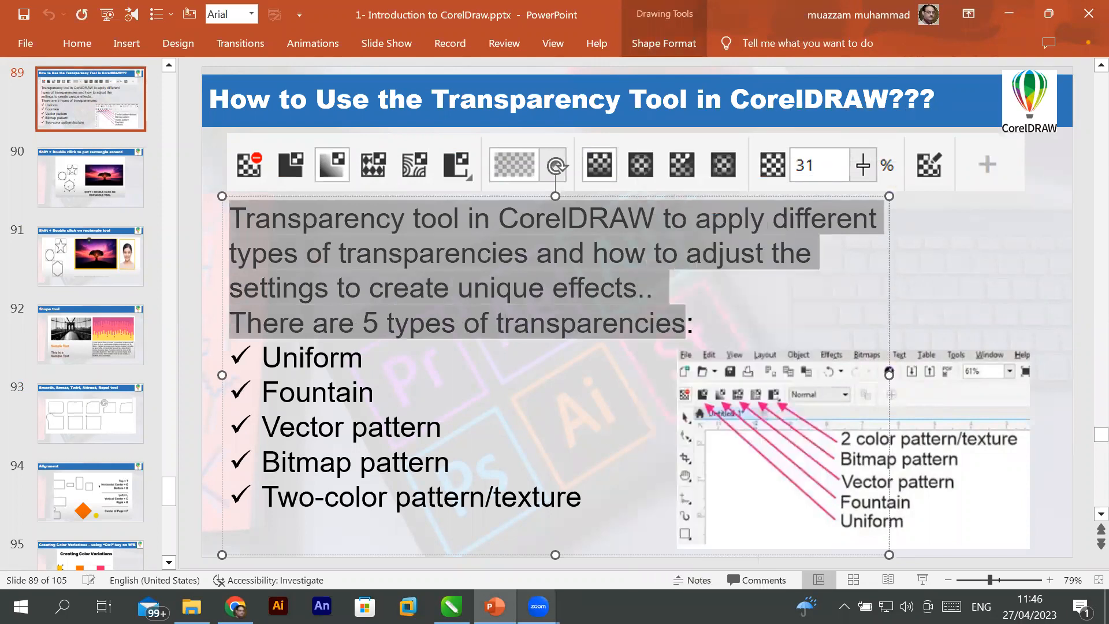
mouse_move(496, 606)
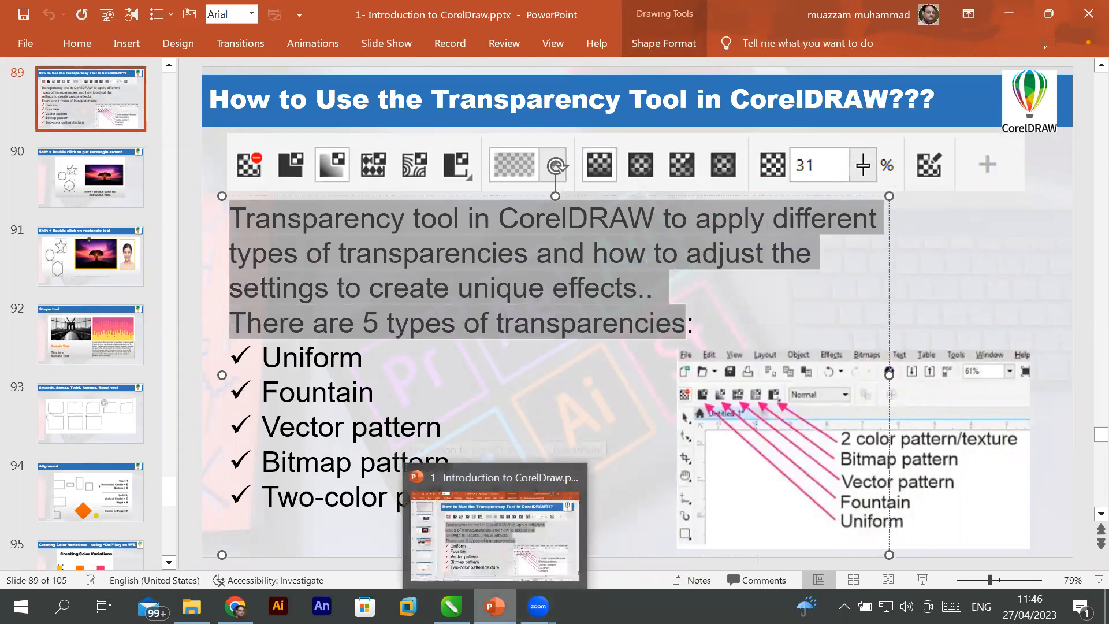
click(452, 606)
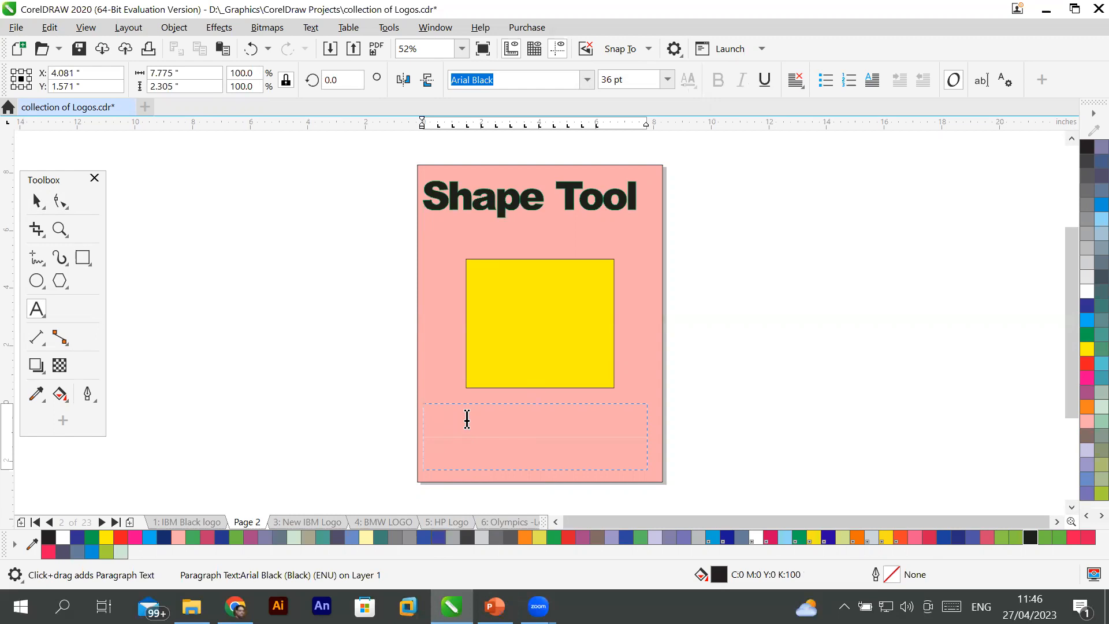
Review the Character, Paragraph and Frame settings in the text properties for the empty paragraph frame.
click(311, 27)
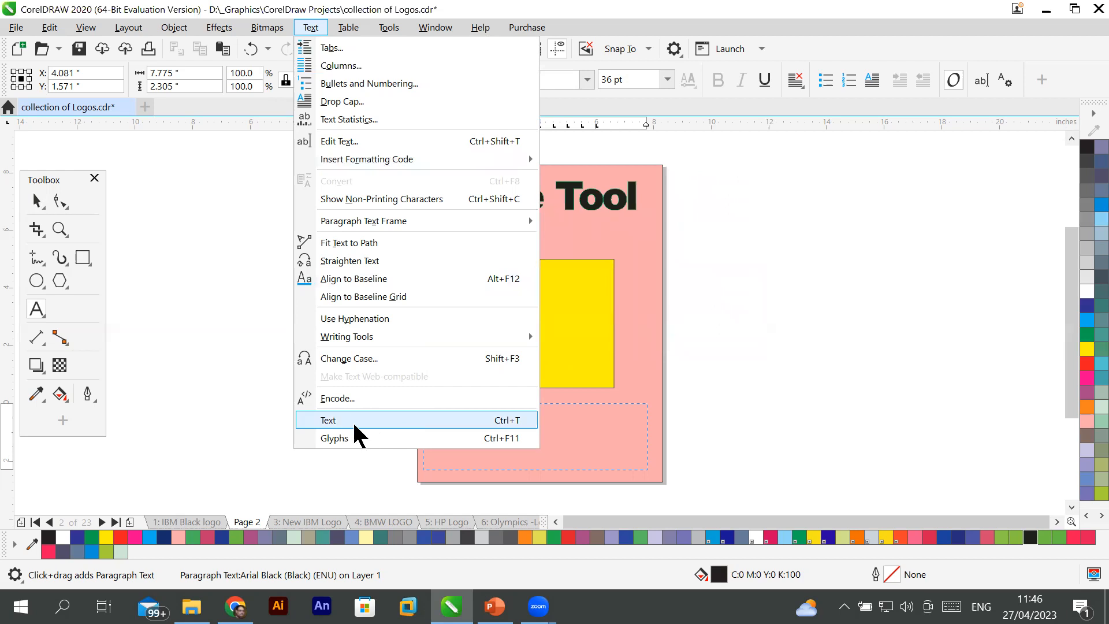
click(355, 425)
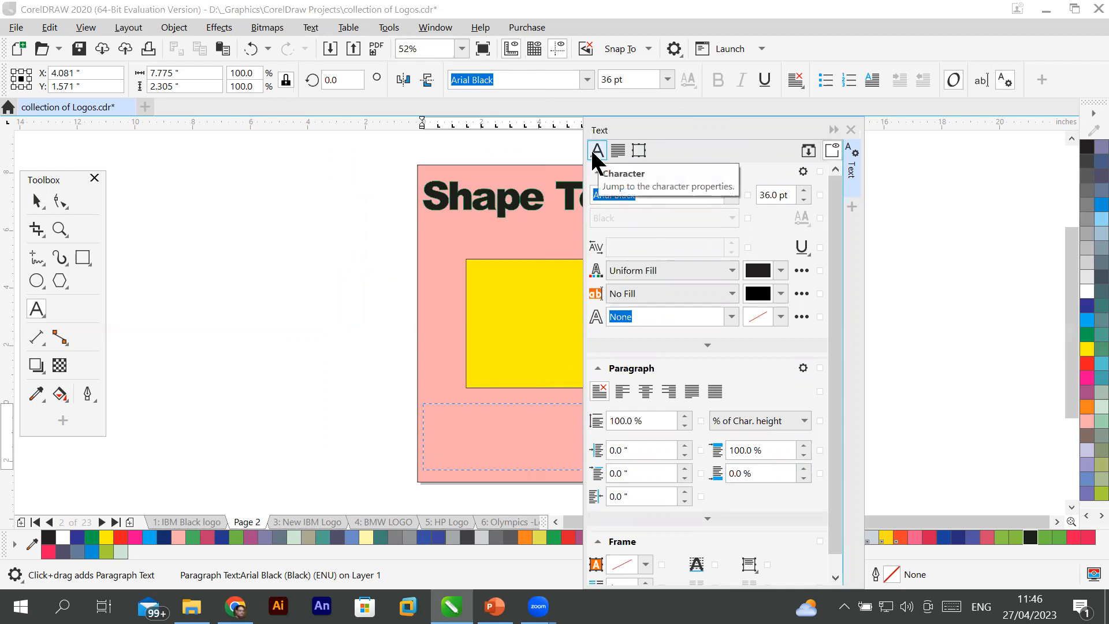
click(617, 151)
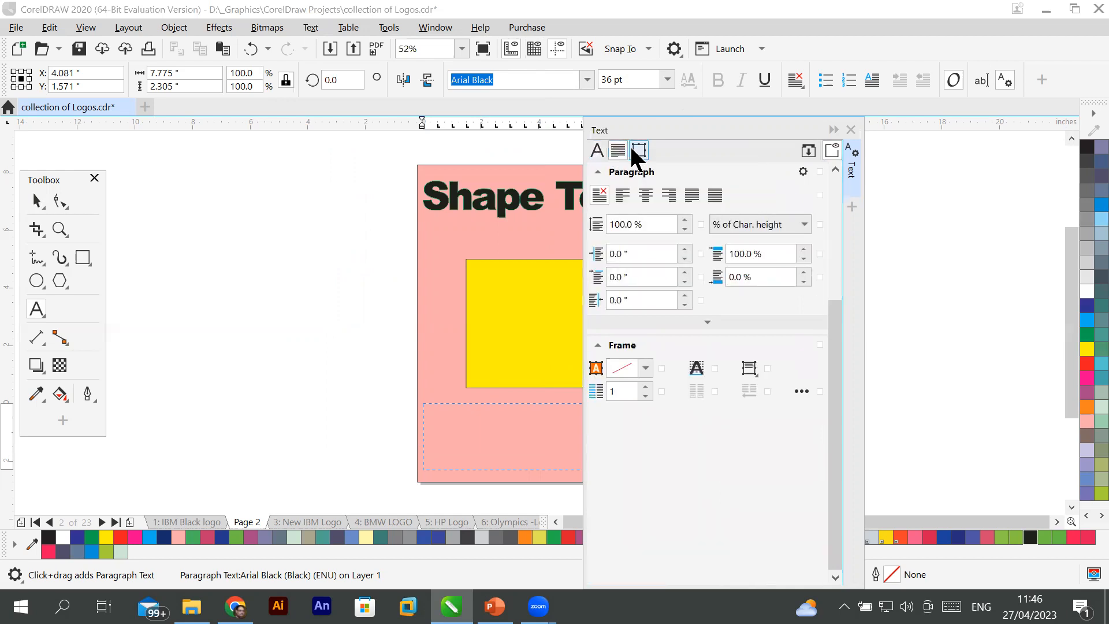
click(635, 152)
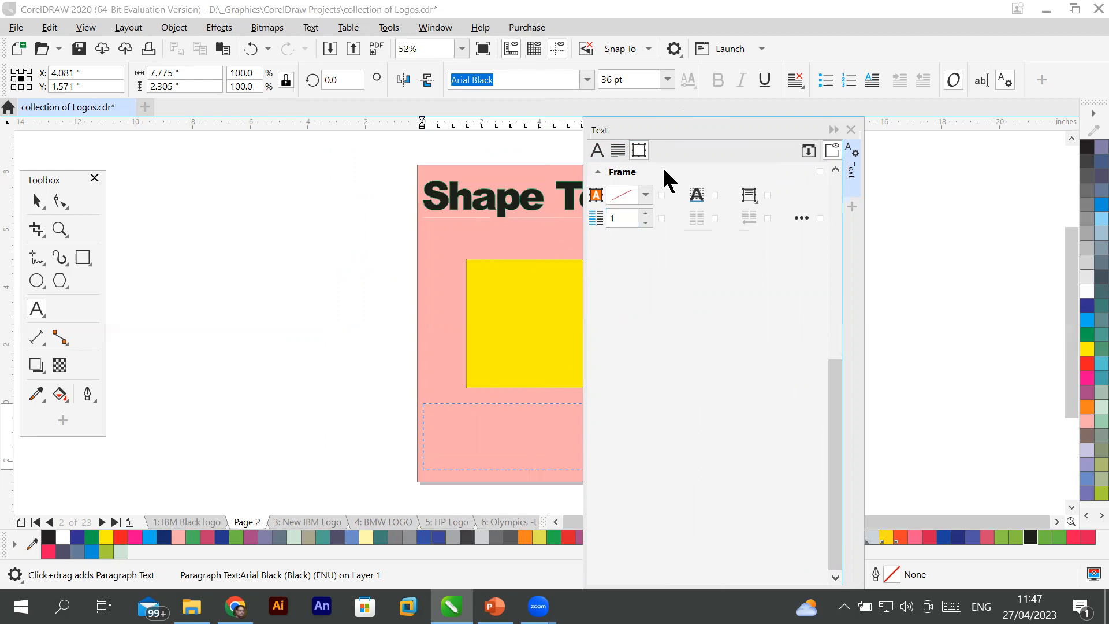
click(598, 149)
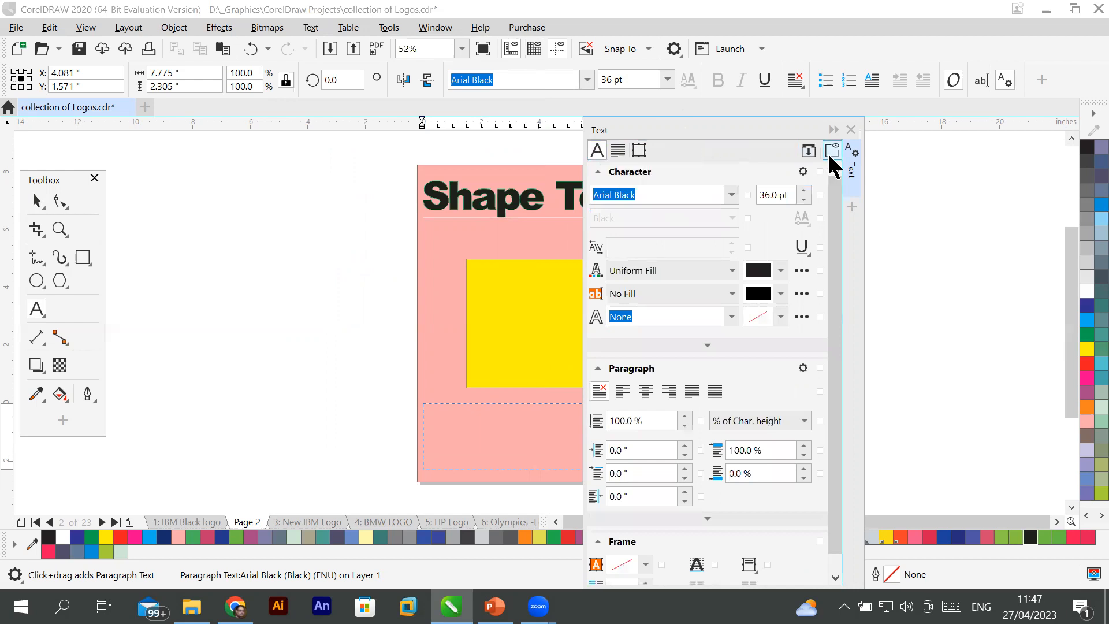
click(852, 130)
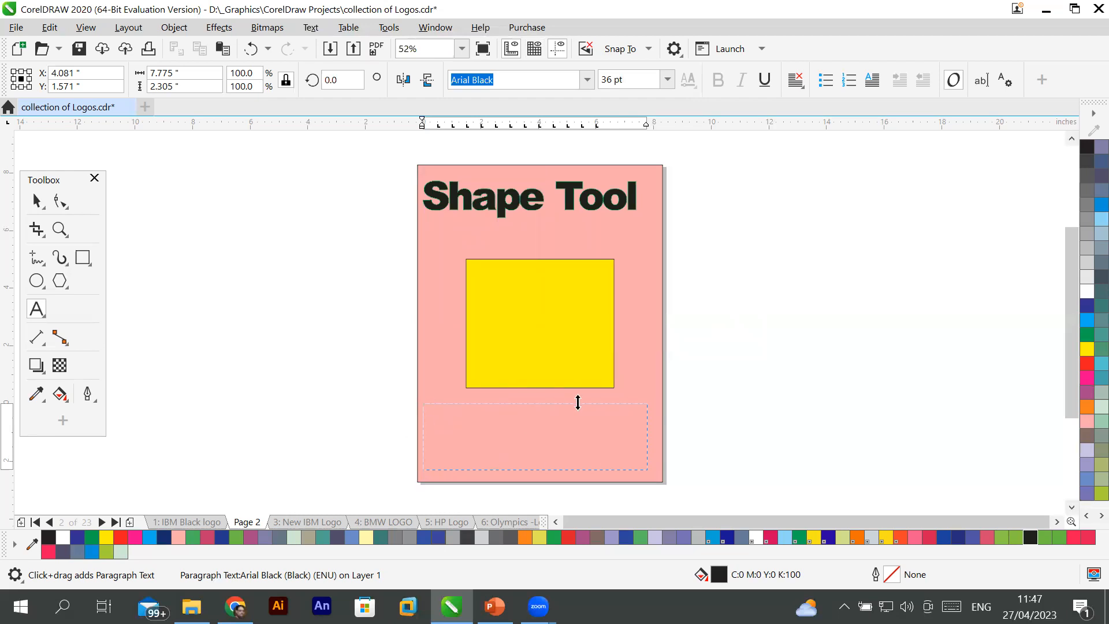
click(1005, 82)
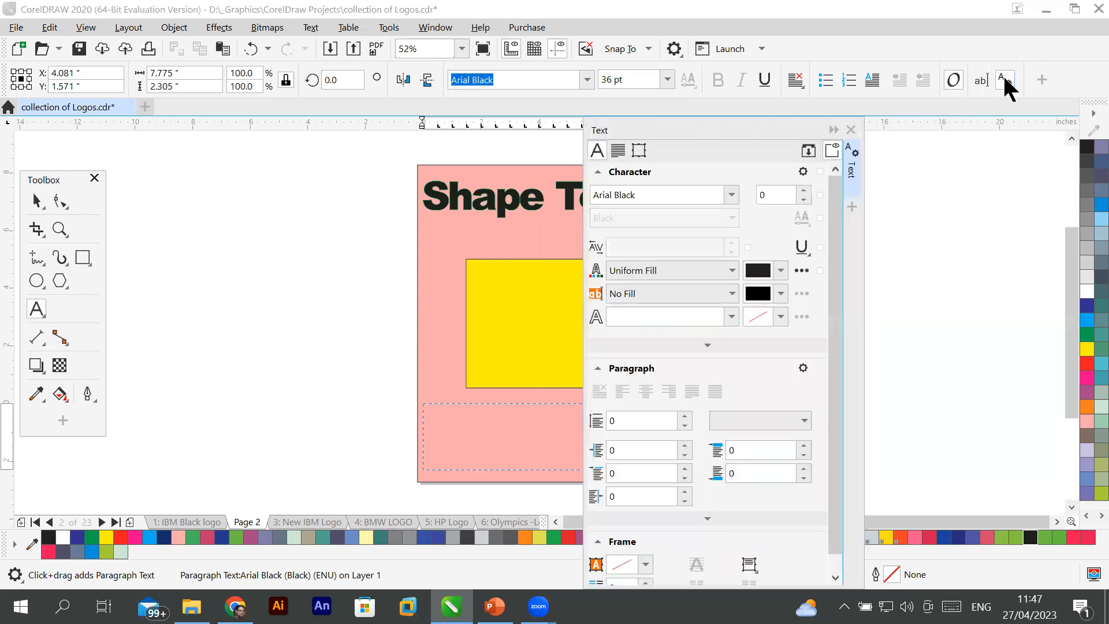
click(1005, 82)
click(1005, 82)
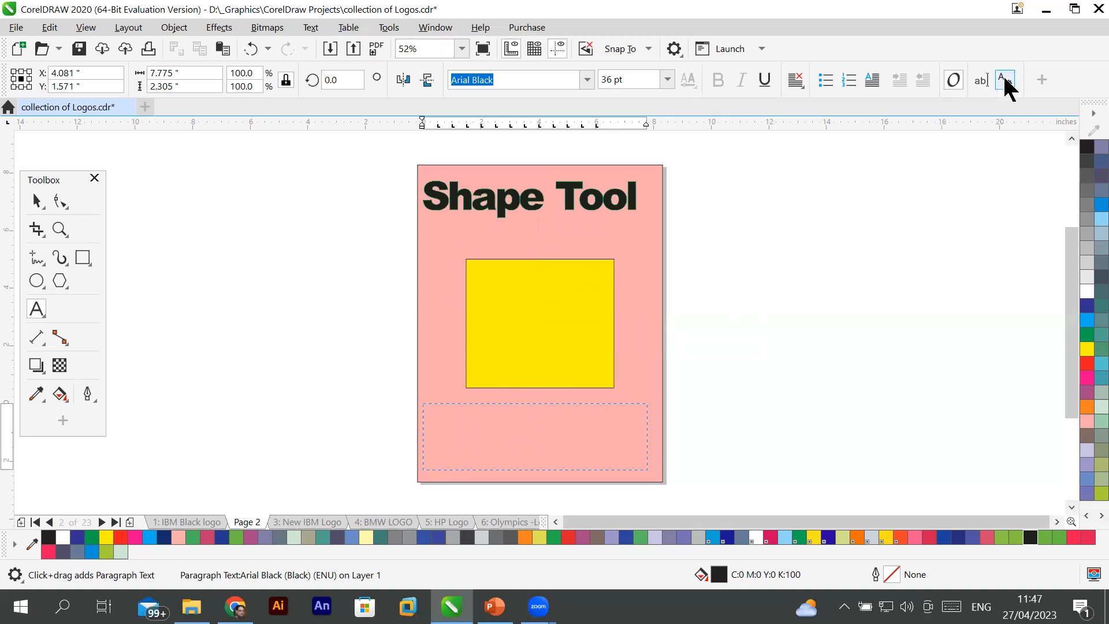
click(1006, 82)
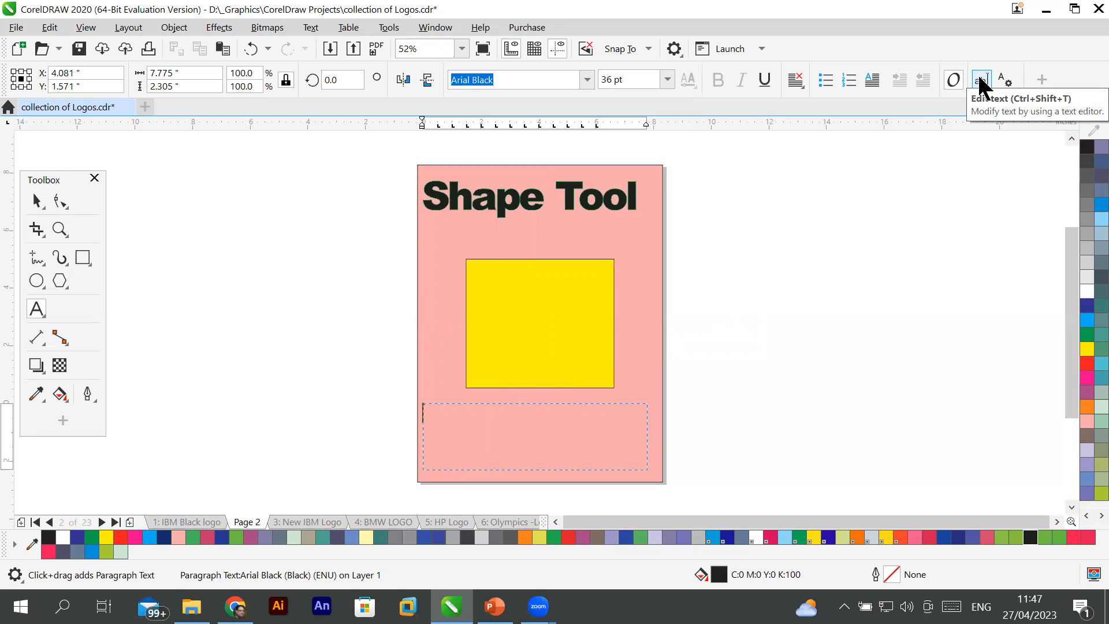
Open the paragraph frame in the Edit Text window and enter "Here you can also type your text".
click(980, 80)
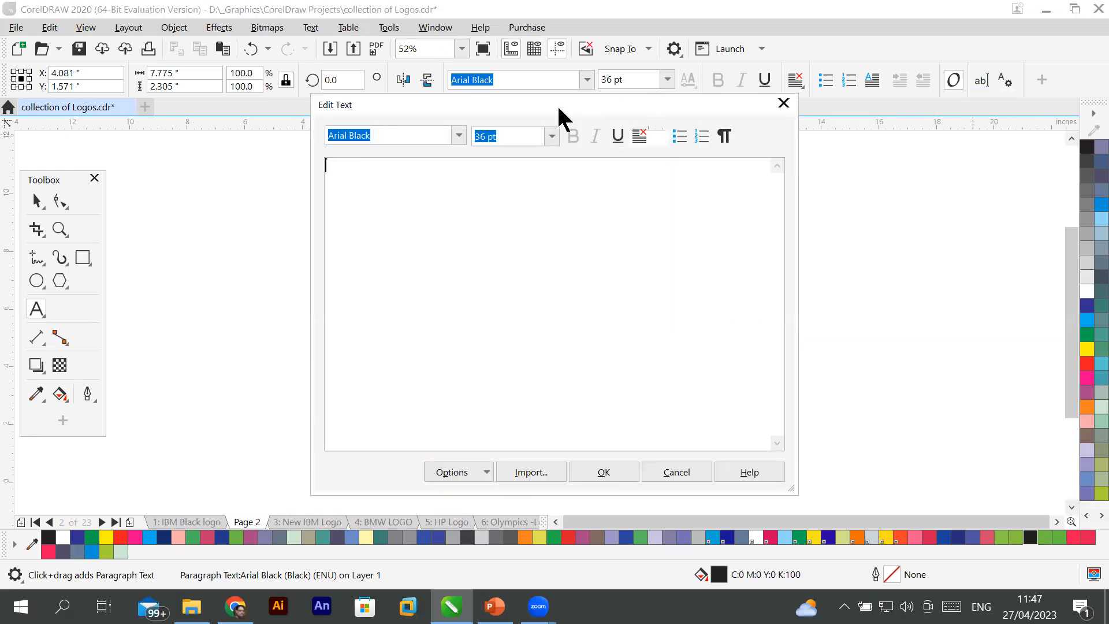
drag(559, 107, 850, 42)
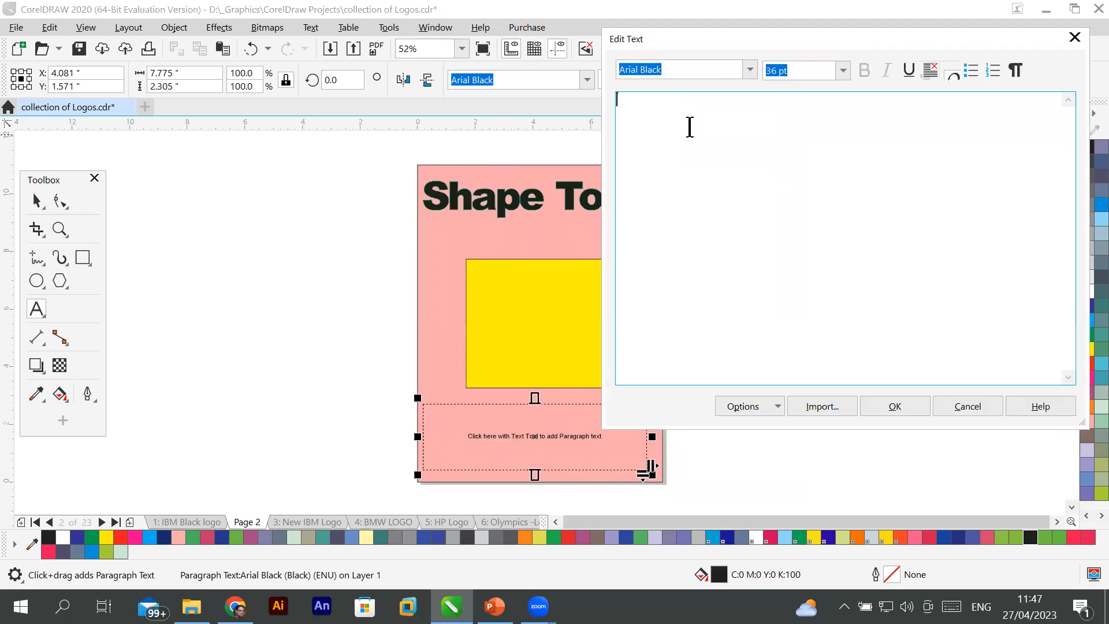
text(Here you can also type)
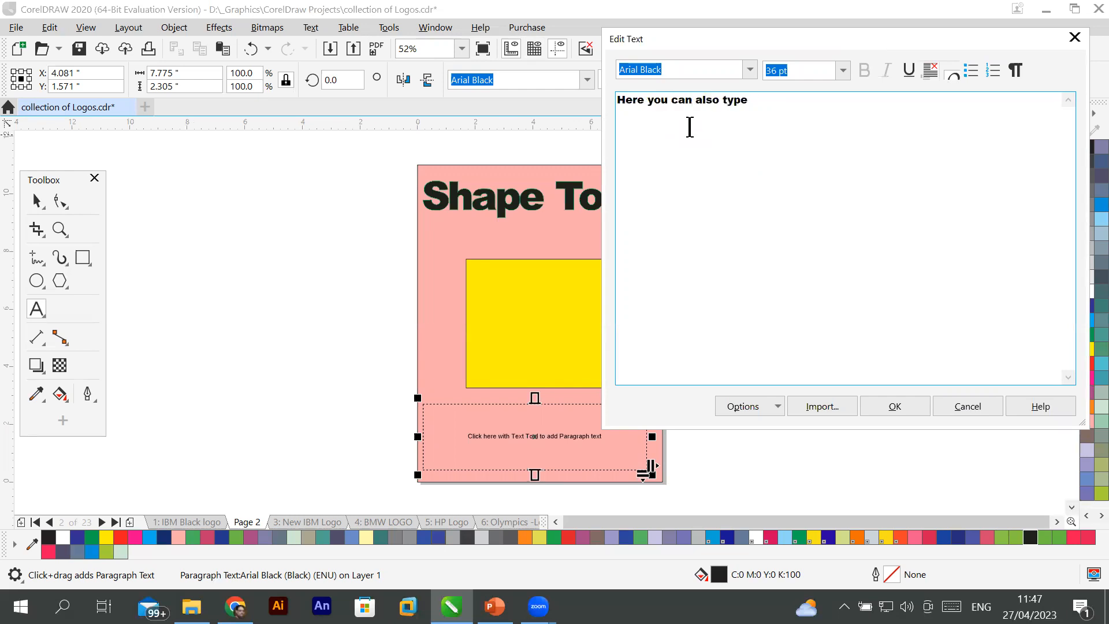
text( yo)
key(BackSpace)
text(your text)
Underline "type your text" and format the line as a numbered list item after trying a bullet.
drag(718, 99, 801, 100)
click(909, 70)
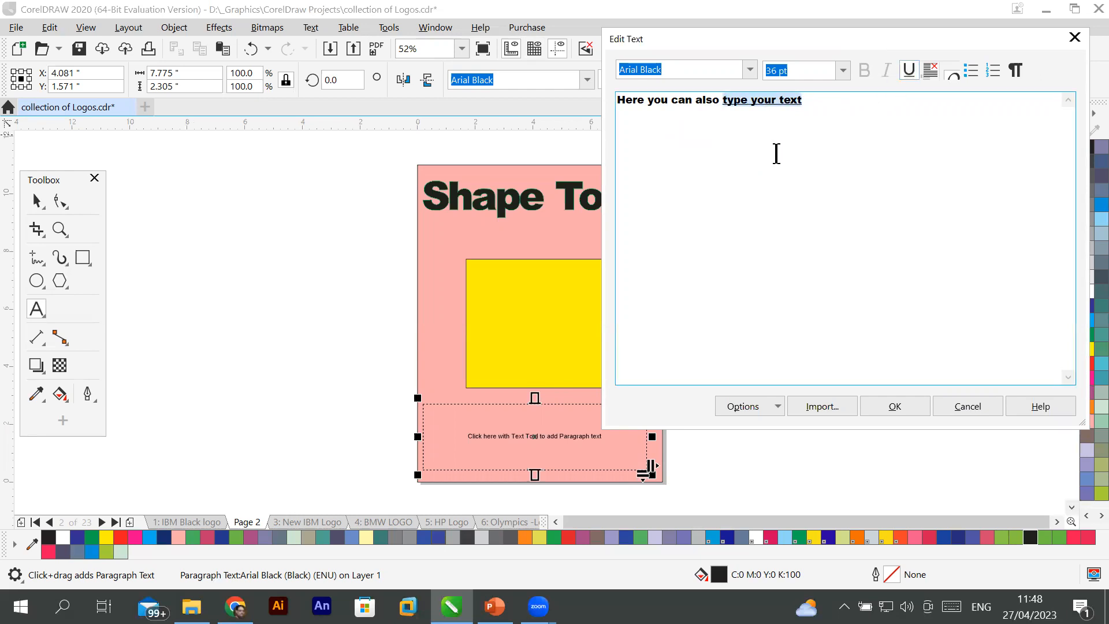
click(619, 103)
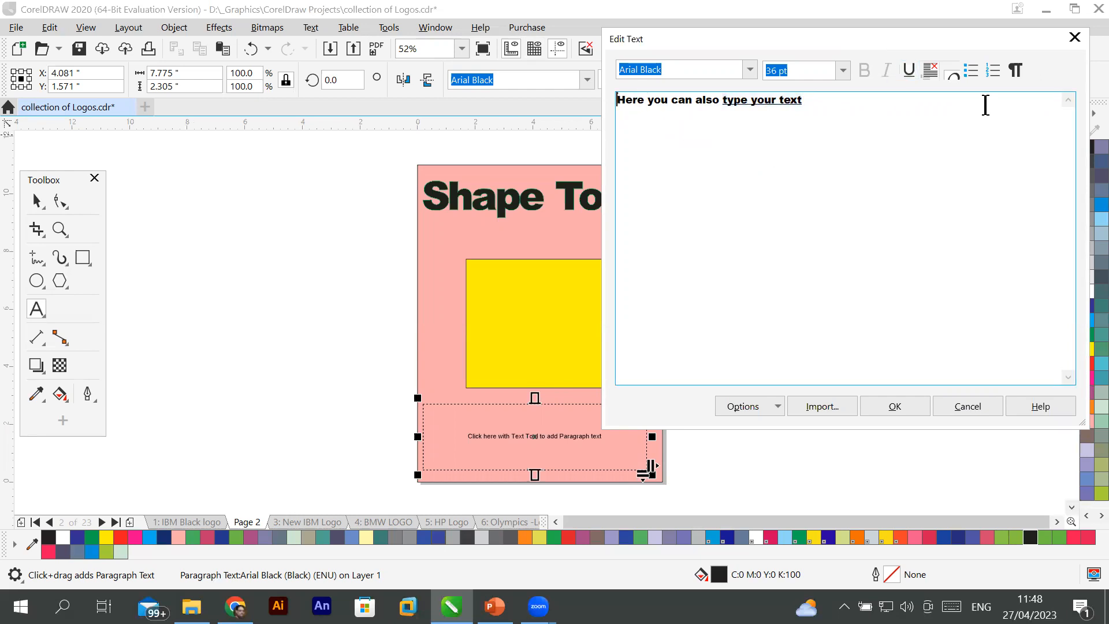
click(971, 71)
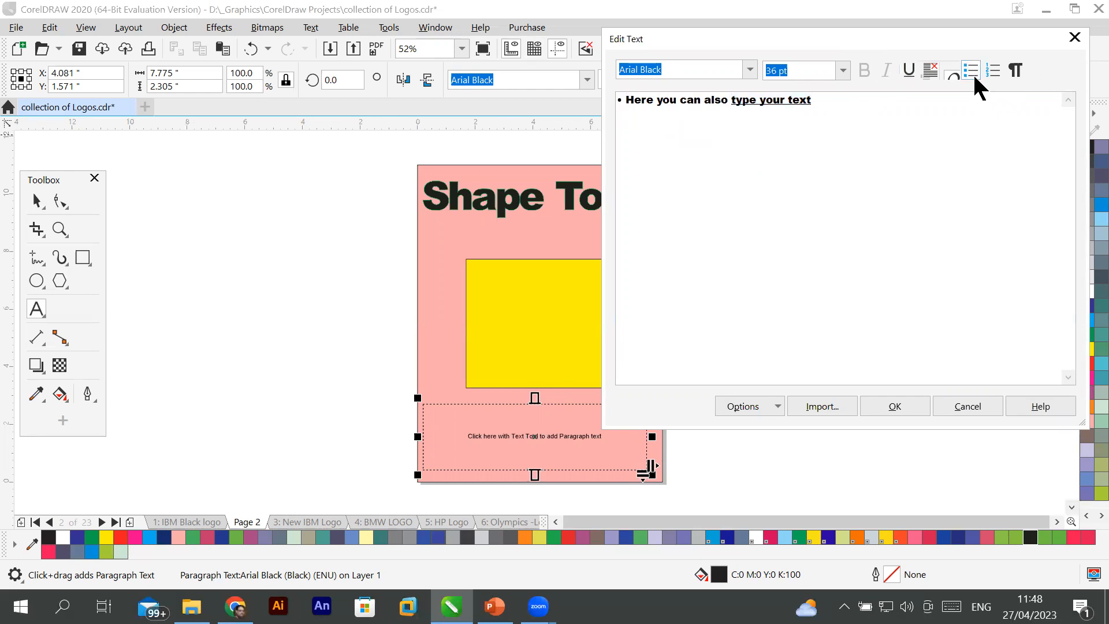
click(974, 74)
click(988, 72)
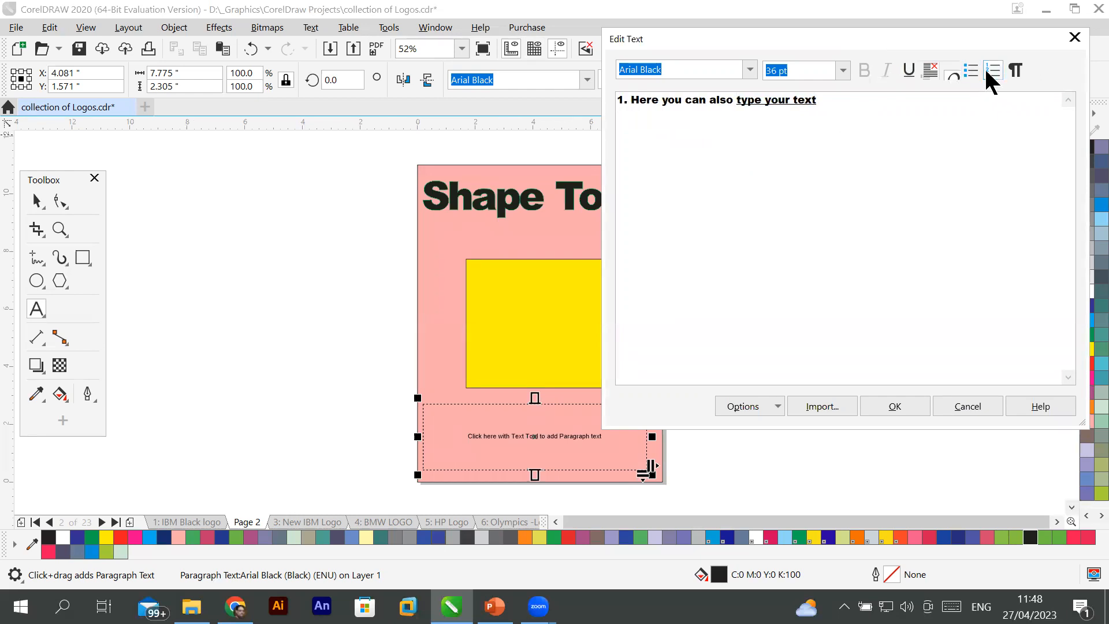
Keep the numbered list on and add a second item reading "this is second line" in the Edit Text window.
click(988, 72)
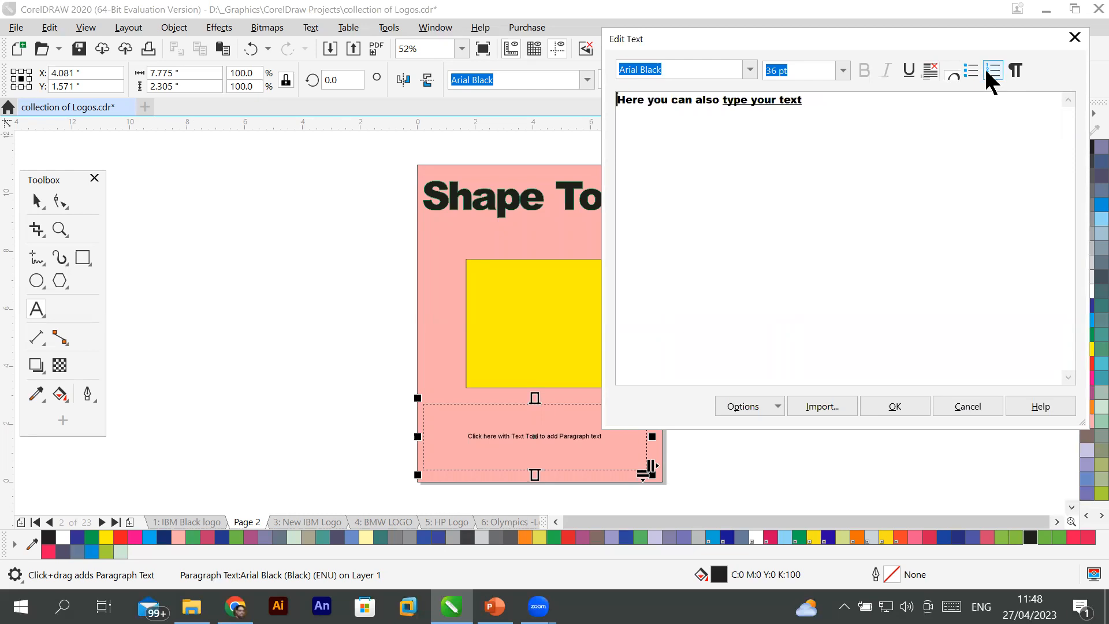
click(988, 73)
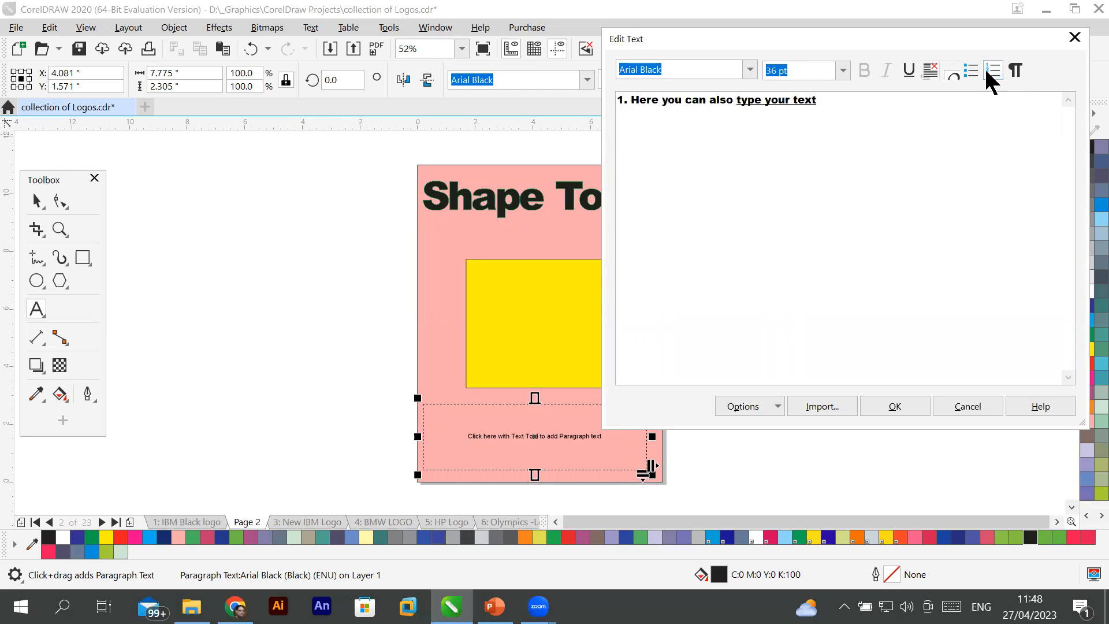
click(829, 100)
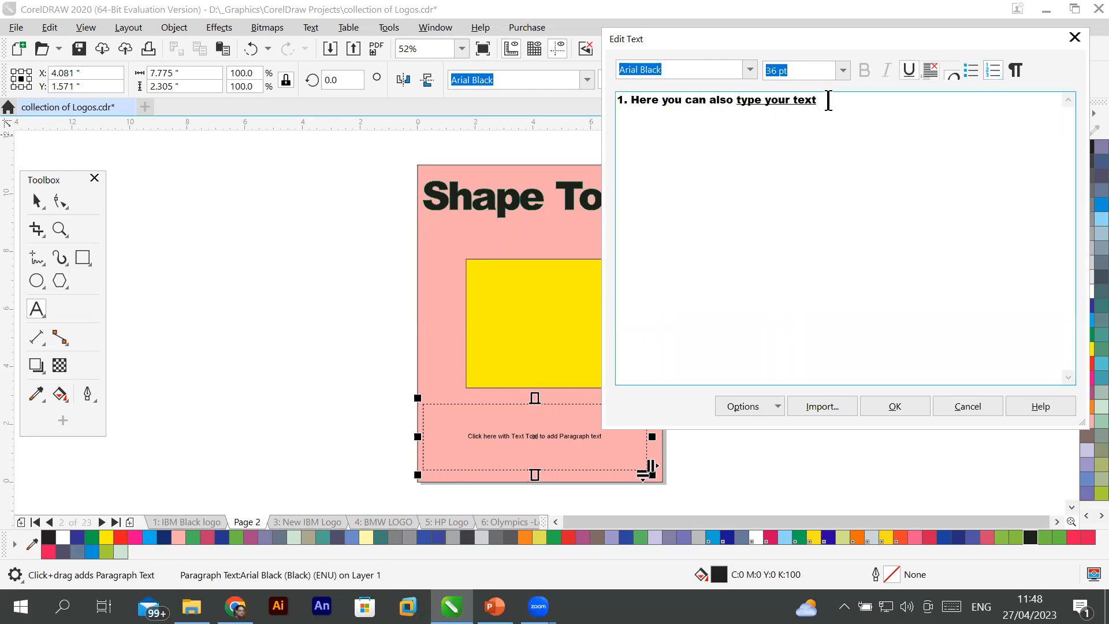
key(Return)
text(ths)
key(BackSpace)
key(BackSpace)
text(is is second line)
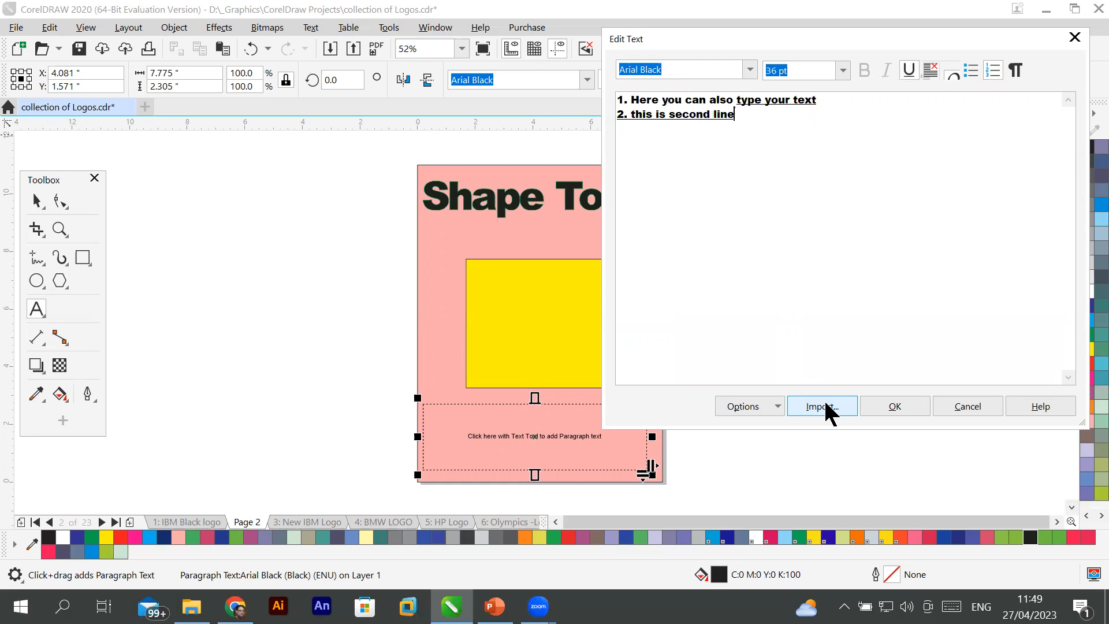
Start a file import from the Edit Text window and check the Desktop and Documents folders for a text file.
click(825, 407)
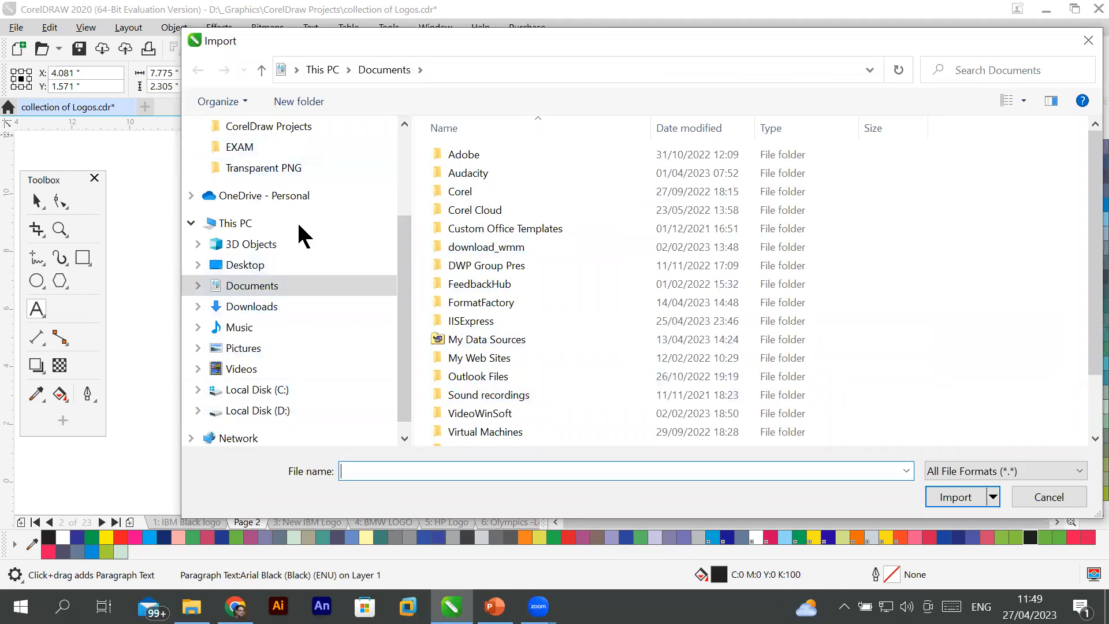
scroll(297, 225, up, 3)
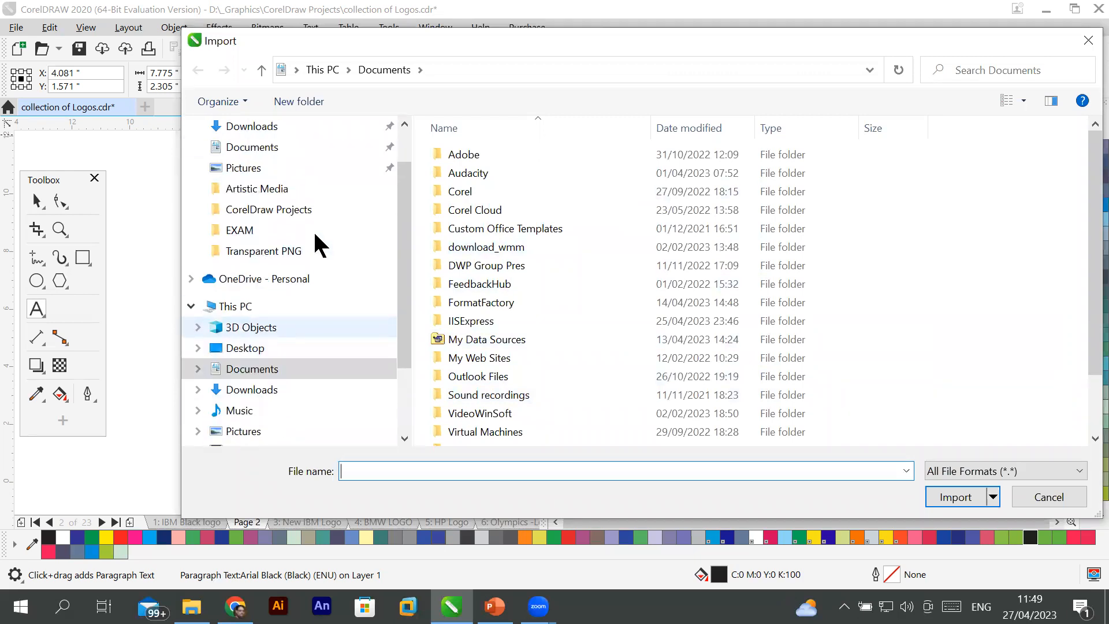
scroll(269, 147, up, 1)
click(275, 135)
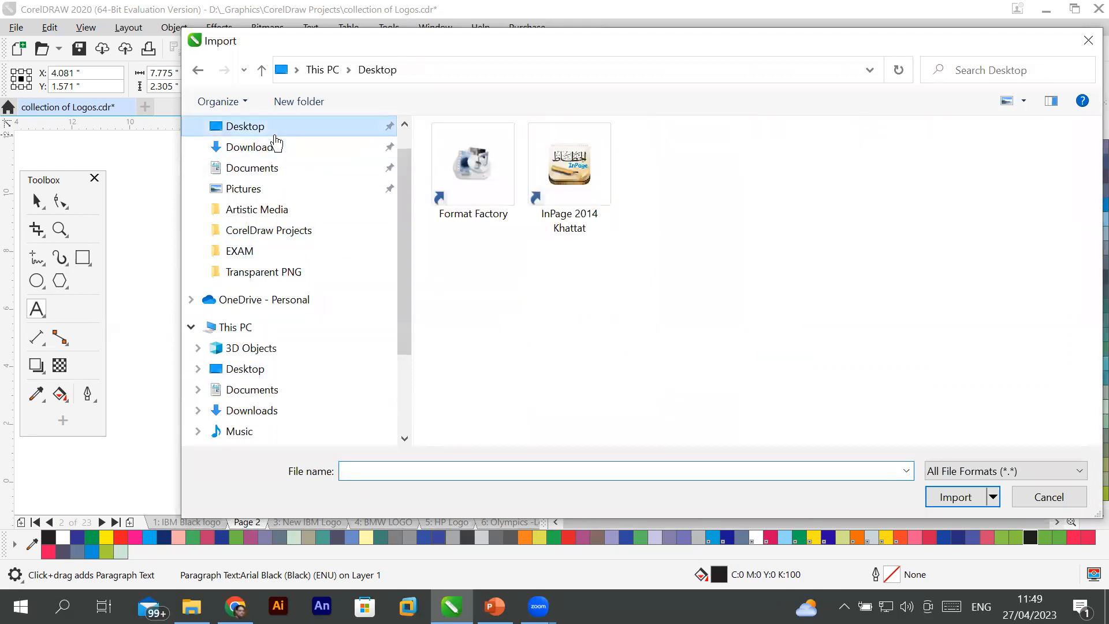
click(256, 391)
scroll(480, 395, down, 2)
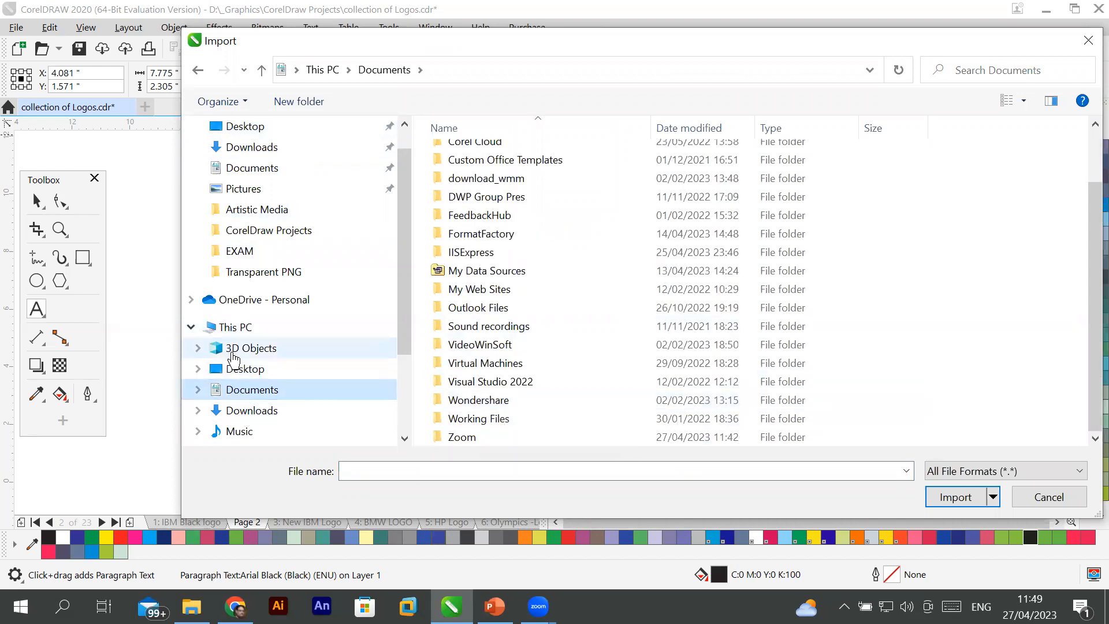
Try to import AppXManifest.xml from the Microsoft Office folder in Program Files on Local Disk (C:).
click(246, 328)
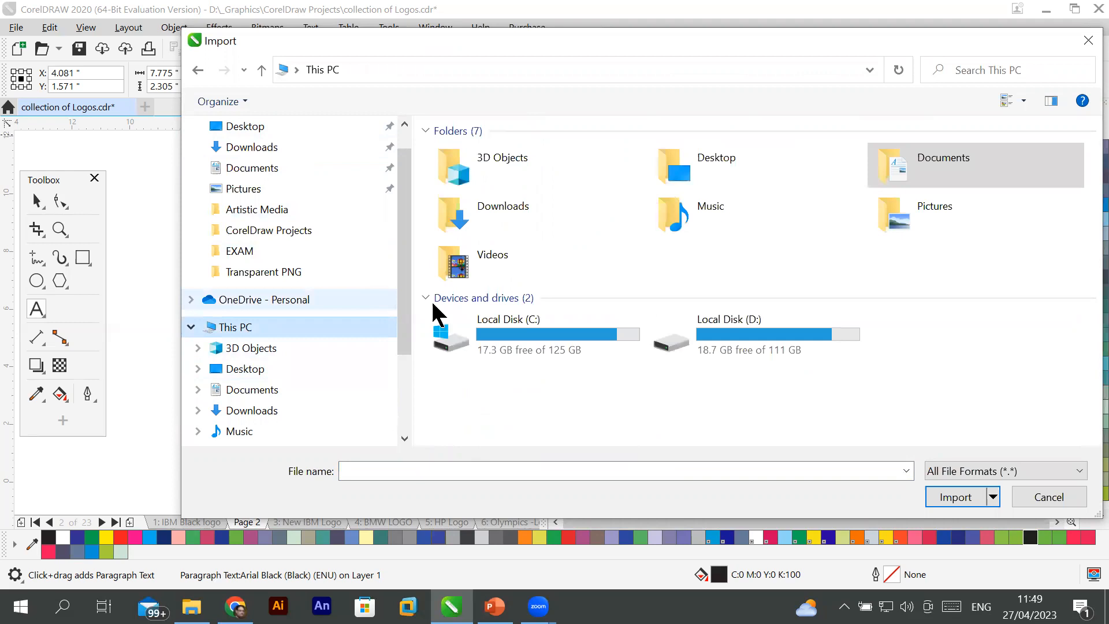
click(541, 333)
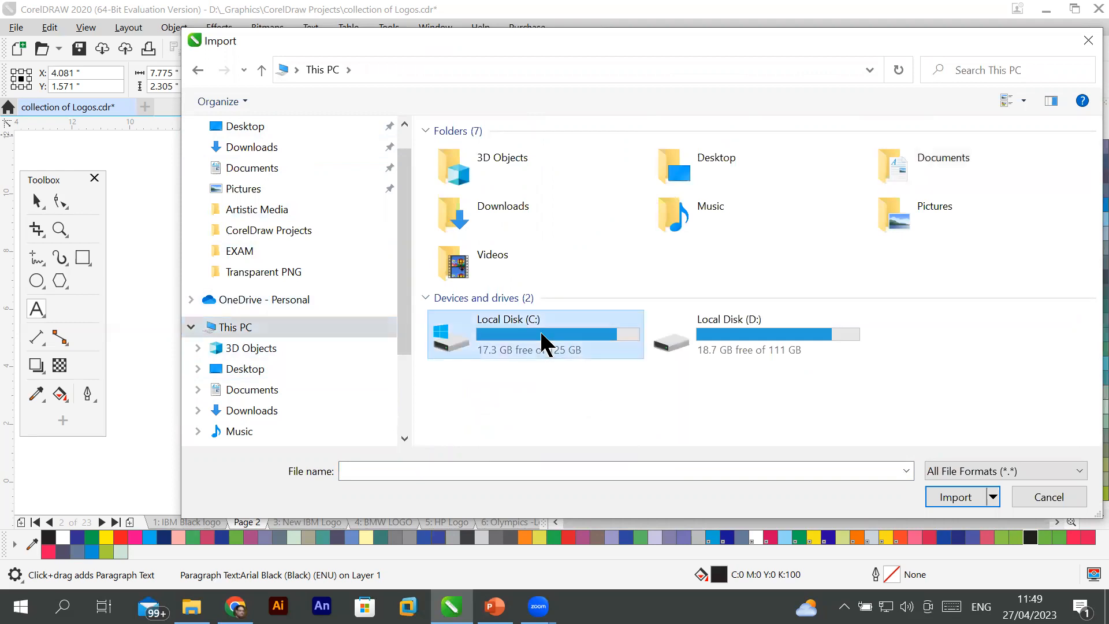
double_click(610, 331)
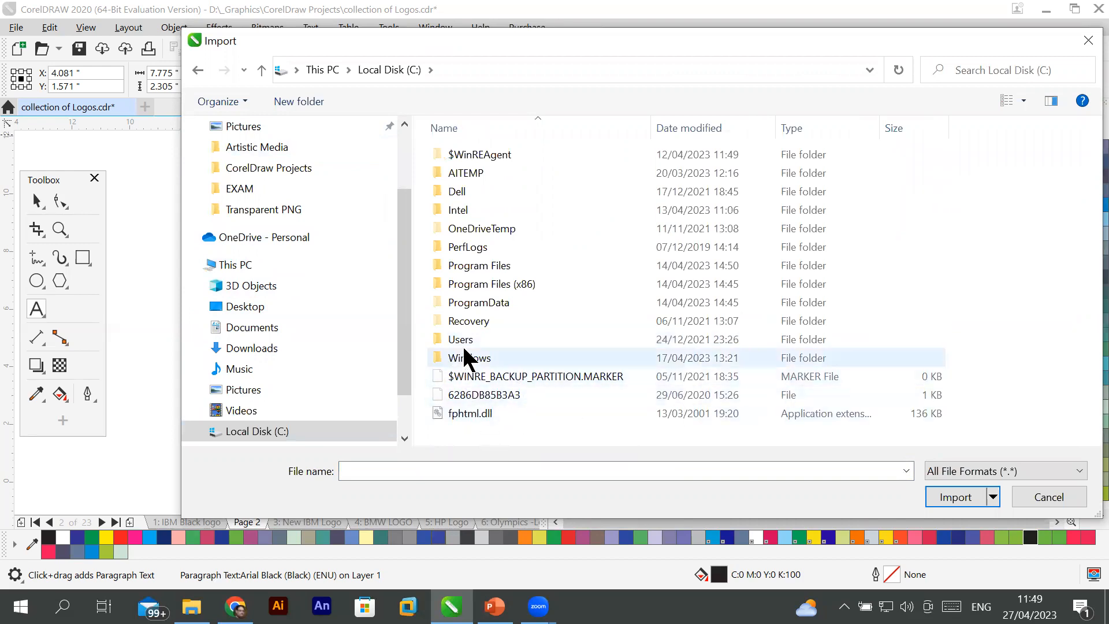
double_click(488, 265)
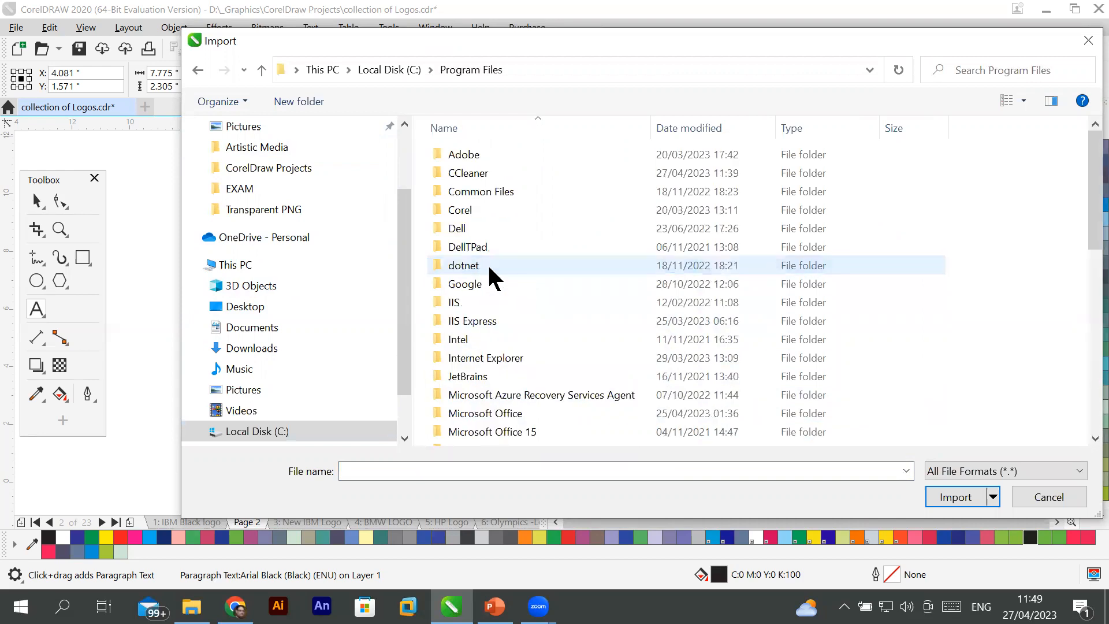
scroll(539, 410, down, 4)
scroll(540, 408, down, 4)
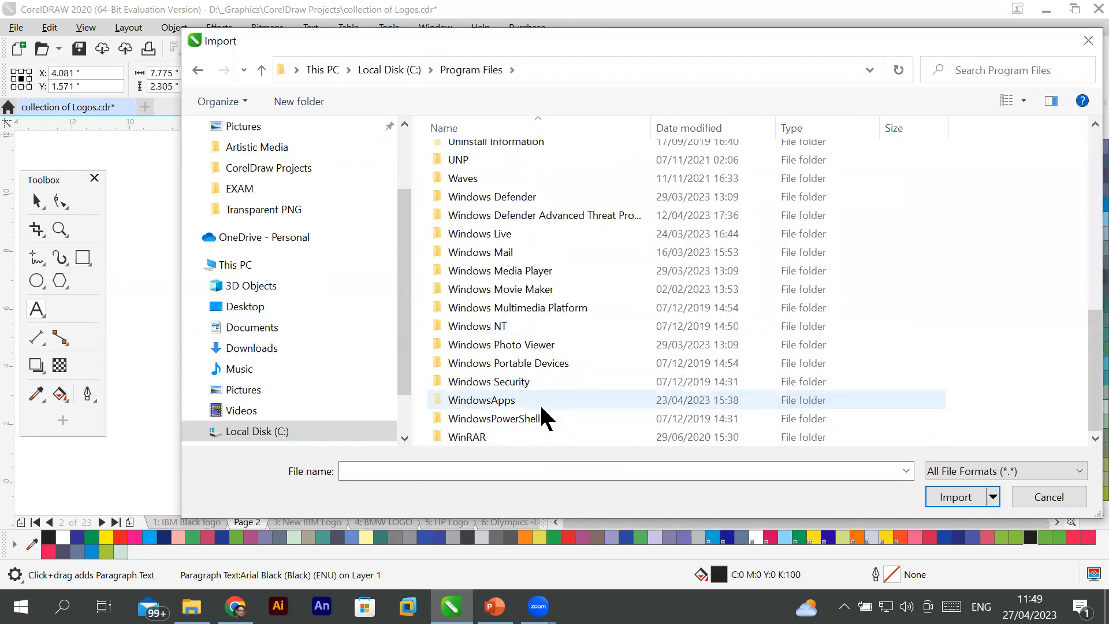
scroll(541, 407, up, 4)
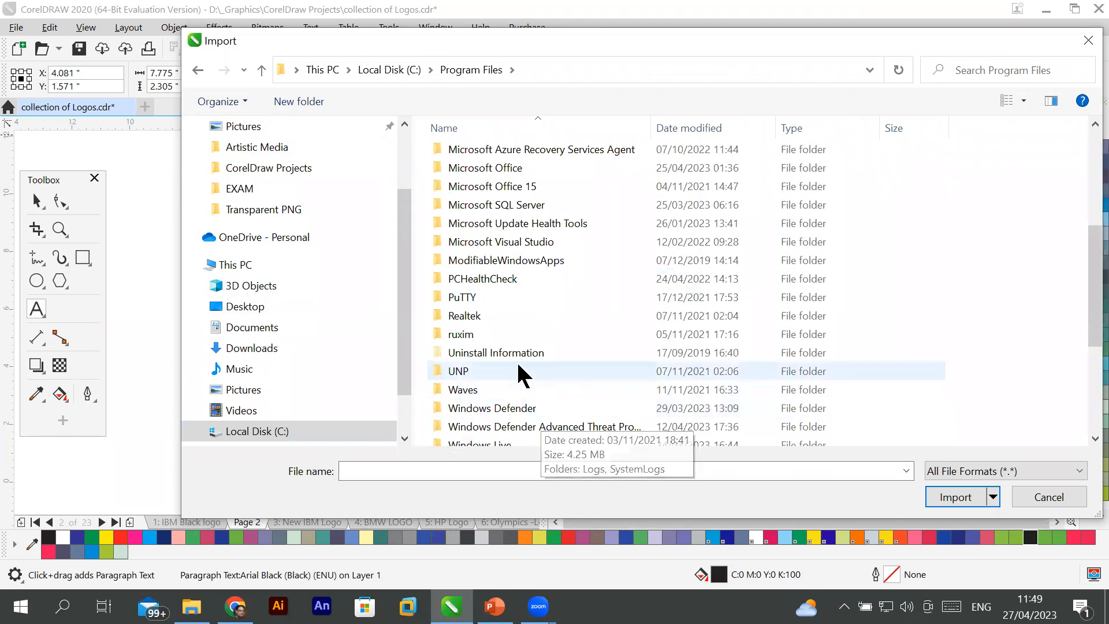
double_click(495, 169)
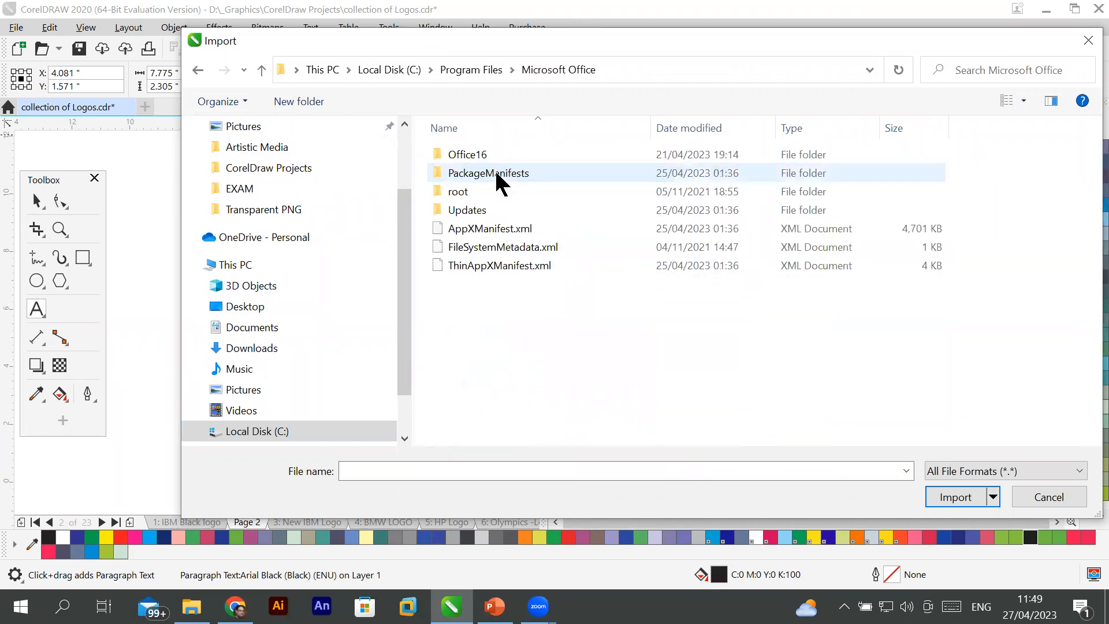
double_click(473, 228)
click(691, 346)
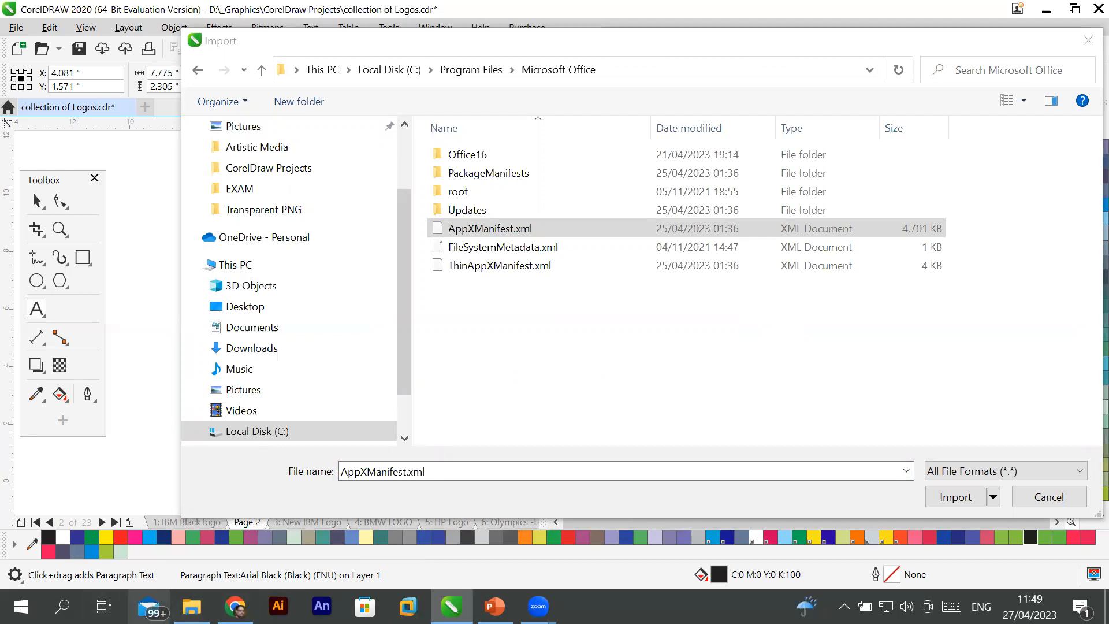
Switch to File Explorer and create a text document named clientdata.txt on the Desktop.
click(192, 606)
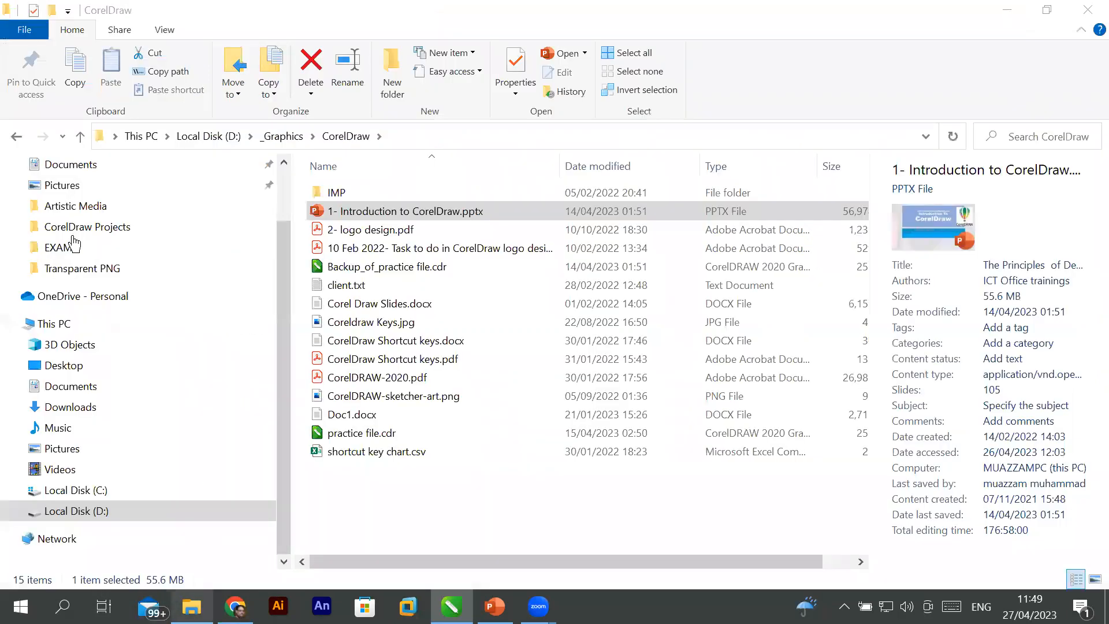
scroll(93, 172, up, 1)
click(92, 166)
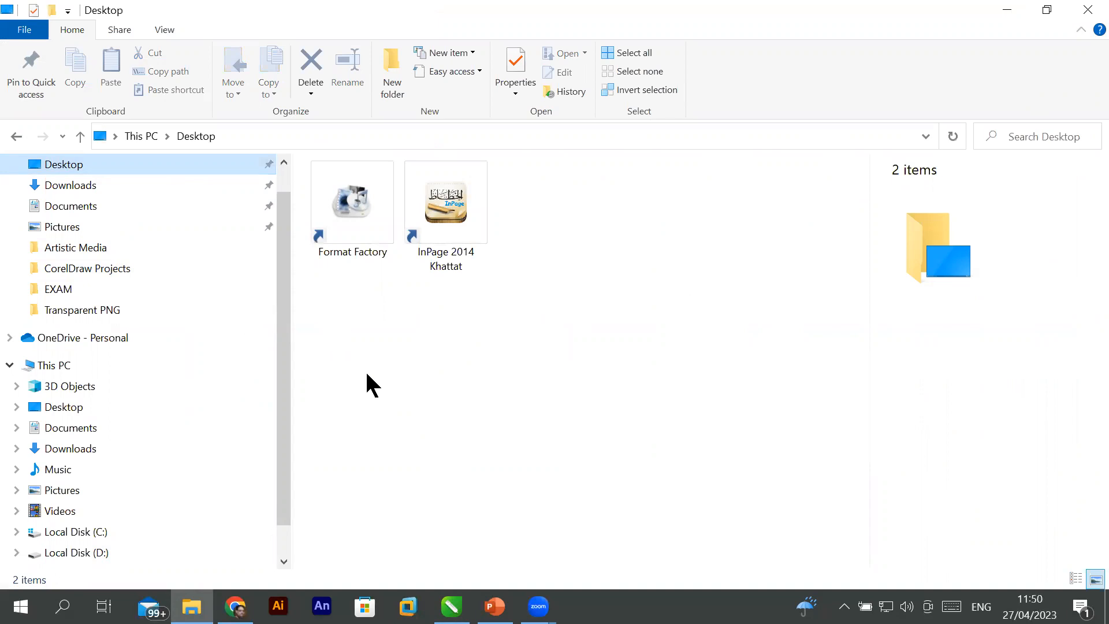
right_click(80, 271)
click(282, 368)
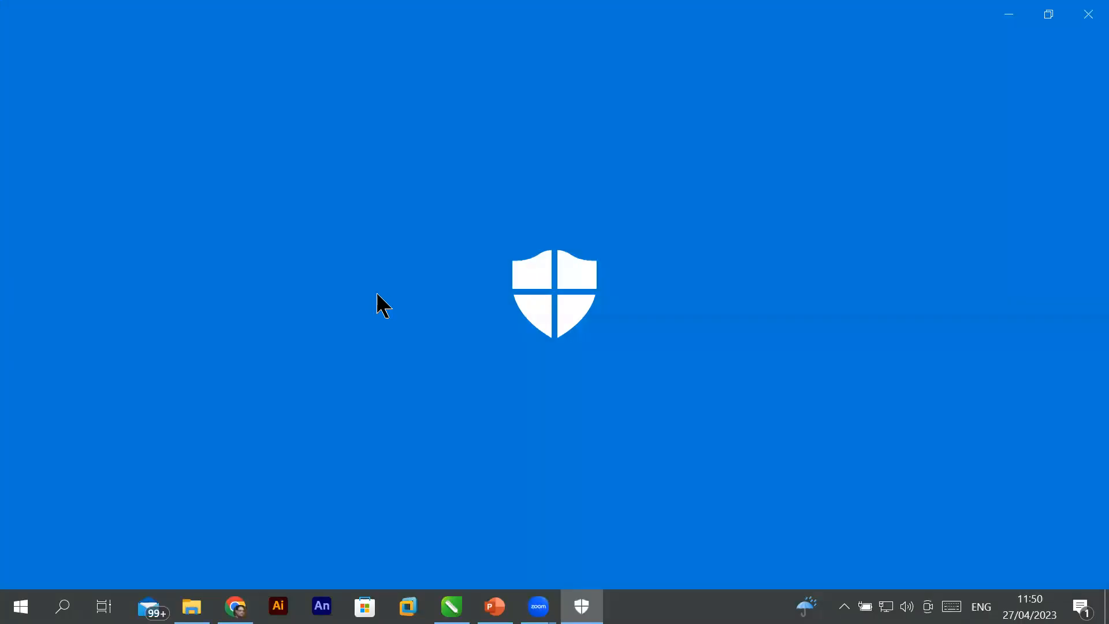
right_click(401, 331)
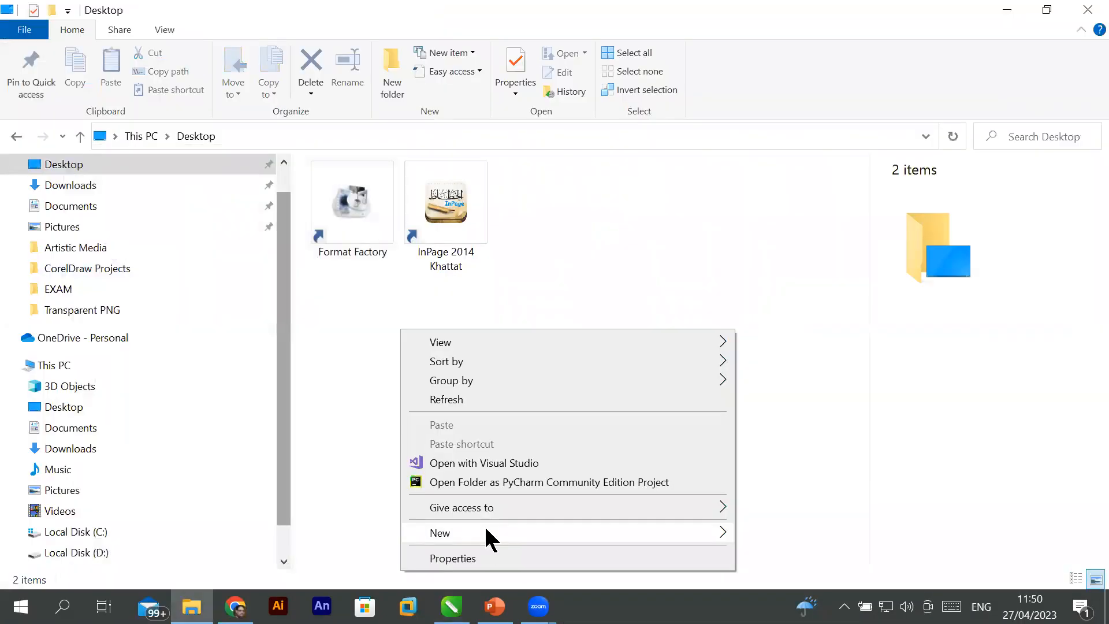
mouse_move(712, 529)
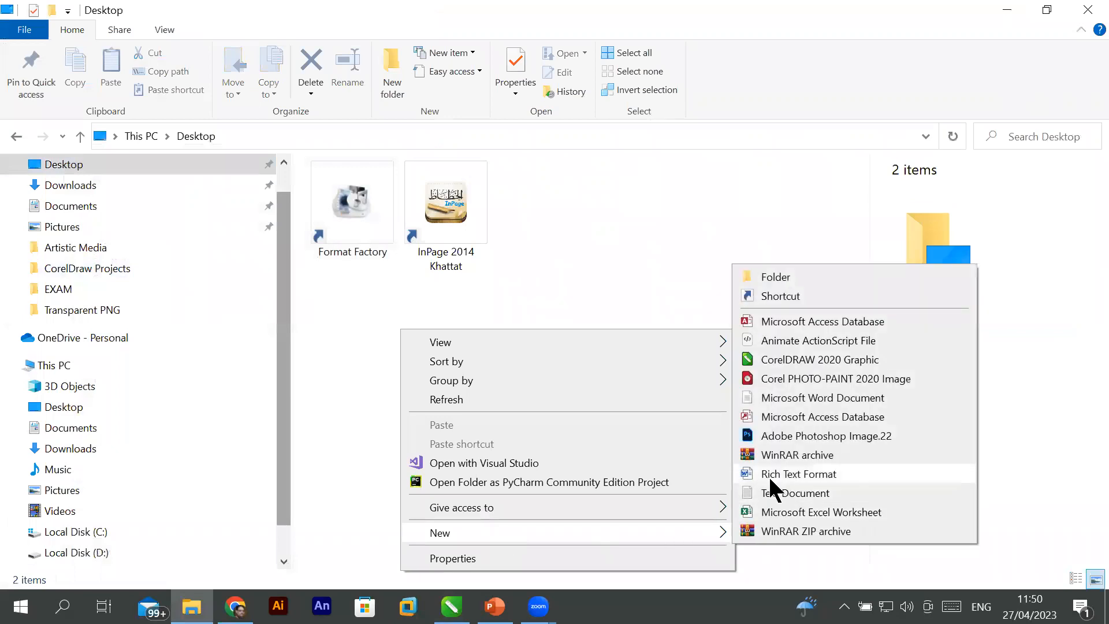
click(778, 493)
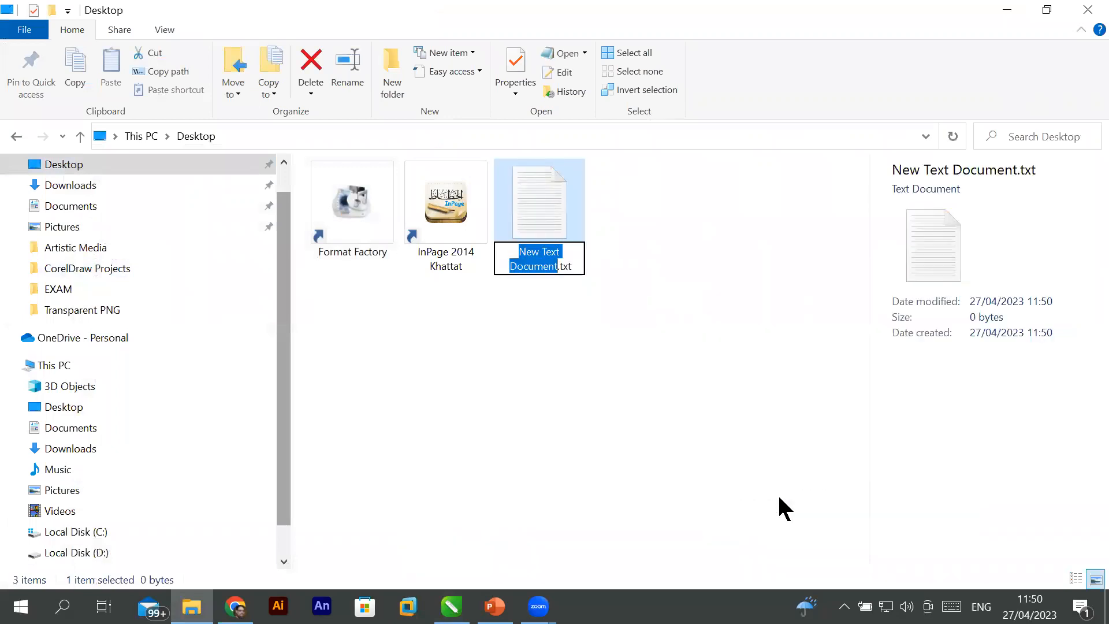
text(clien)
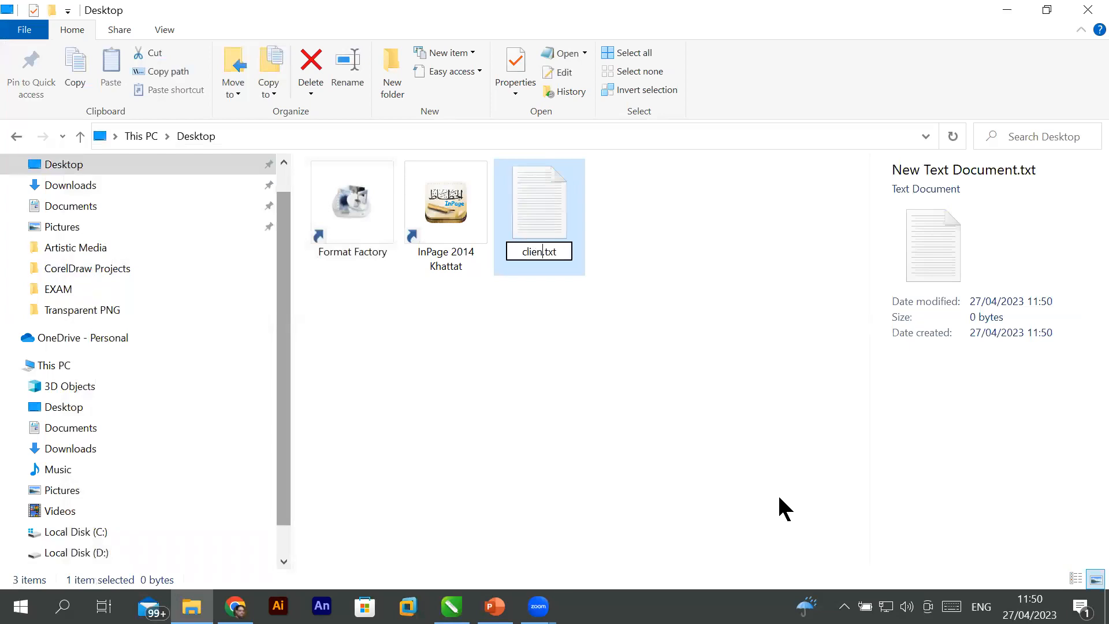
text(tdate)
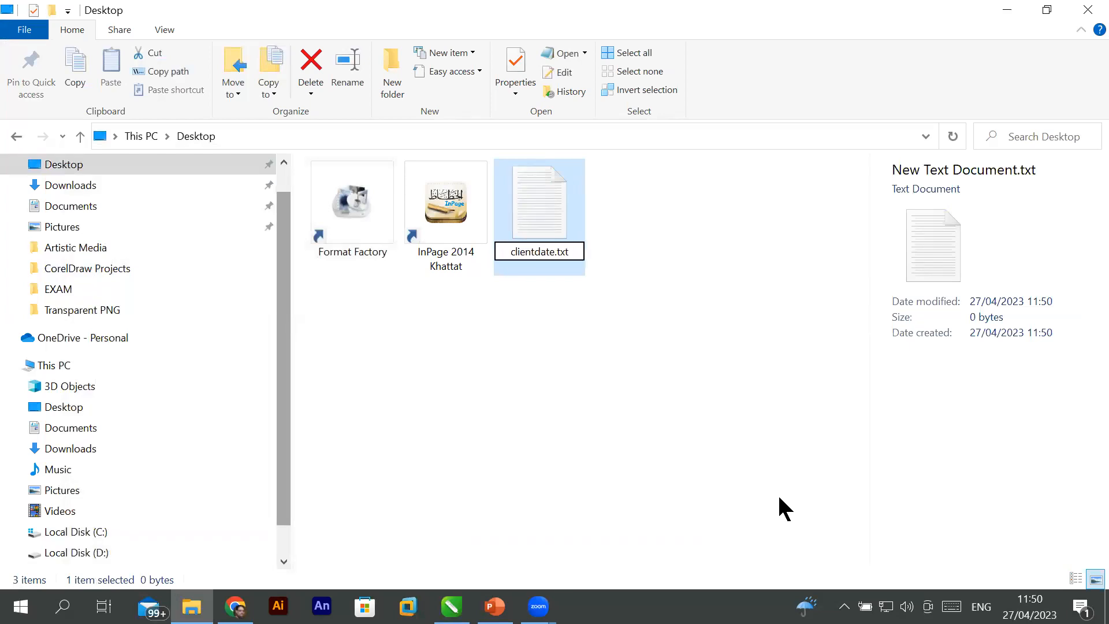
key(Return)
Open clientdata.txt, enter "this is file content send by your client you have to place in coreldraw page", save and close it.
key(Return)
text(this is file)
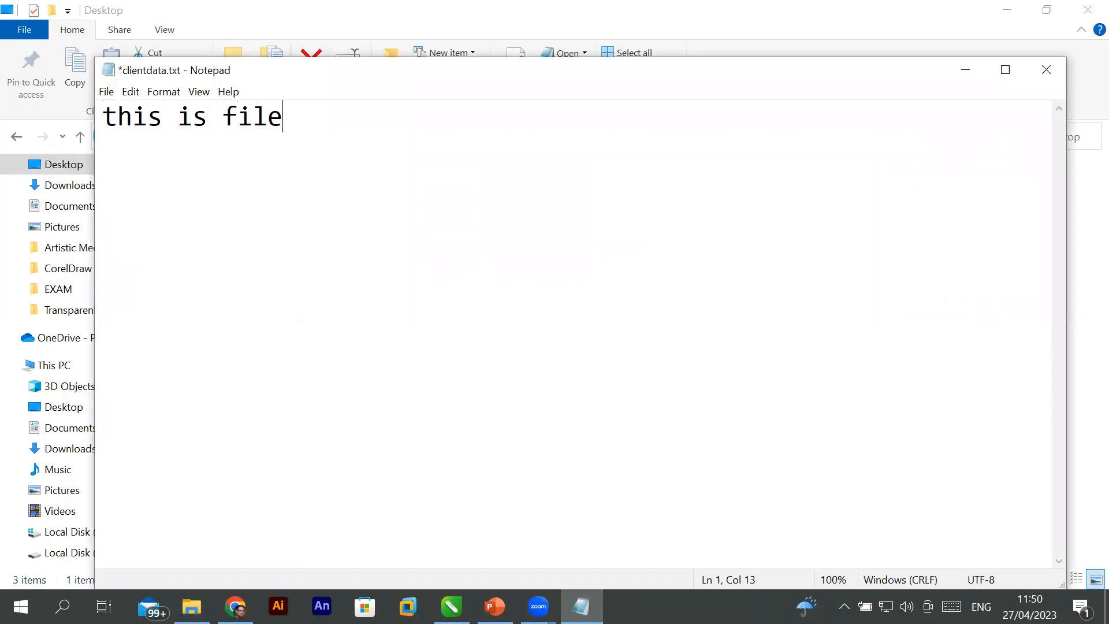
text( content)
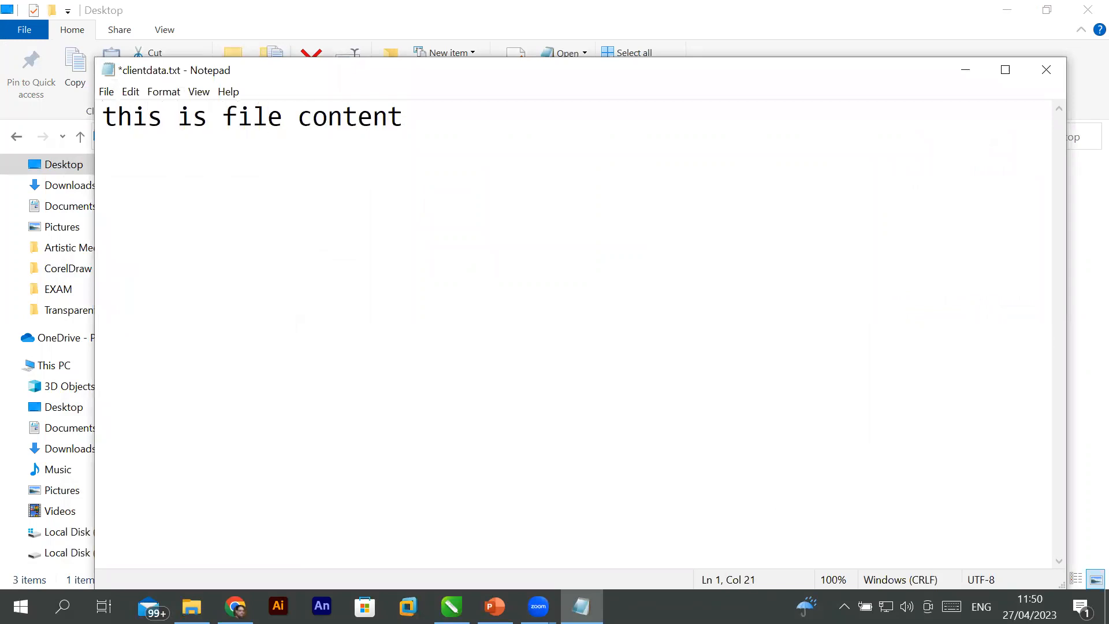
text( send by your client you have to place in coreldraw page)
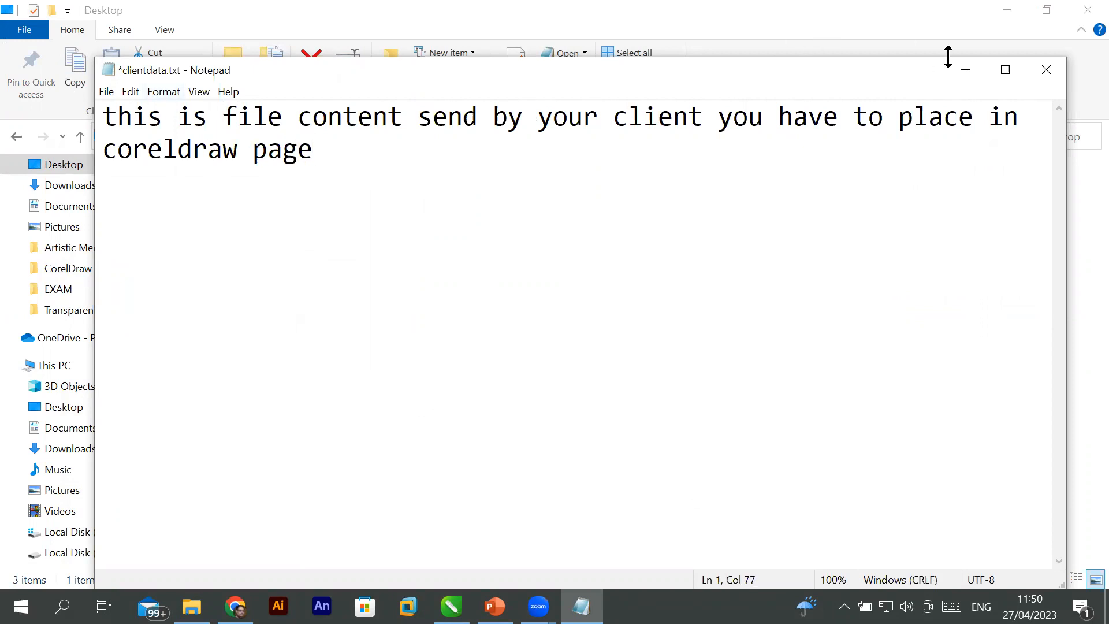
click(1037, 72)
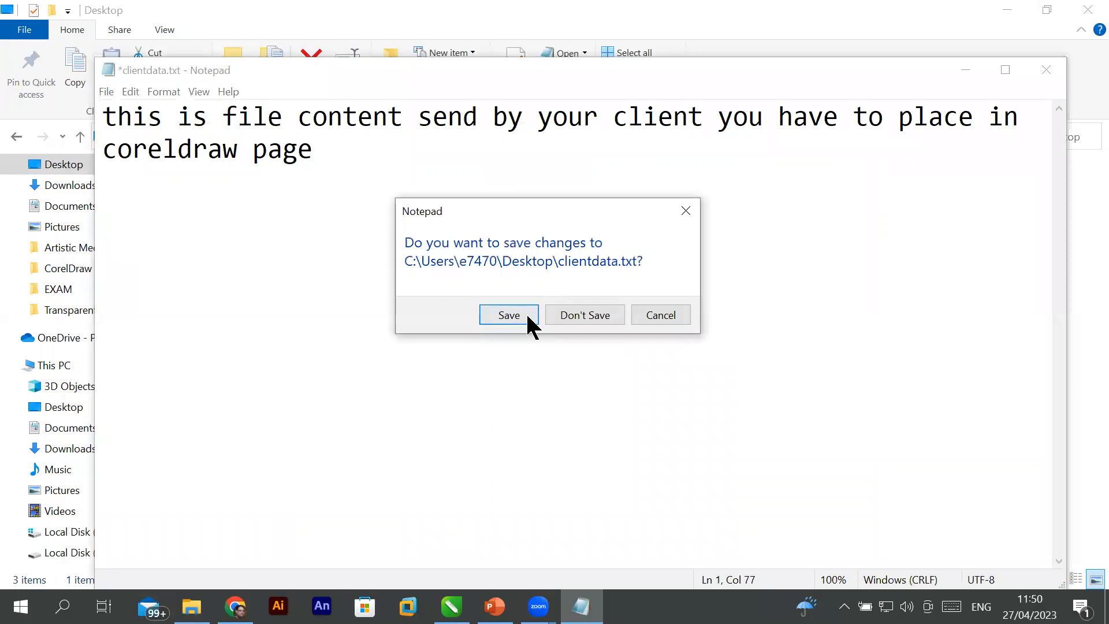
click(508, 314)
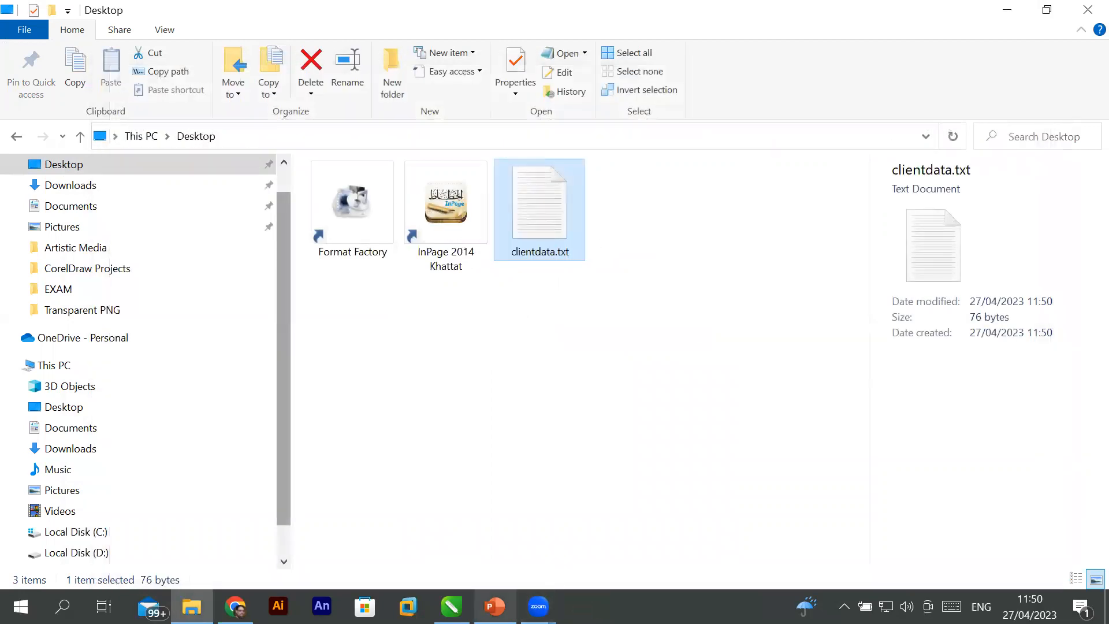
Return to CorelDRAW, apply the edited text without importing a file, and narrow its frame to about 5.49 inches.
click(452, 606)
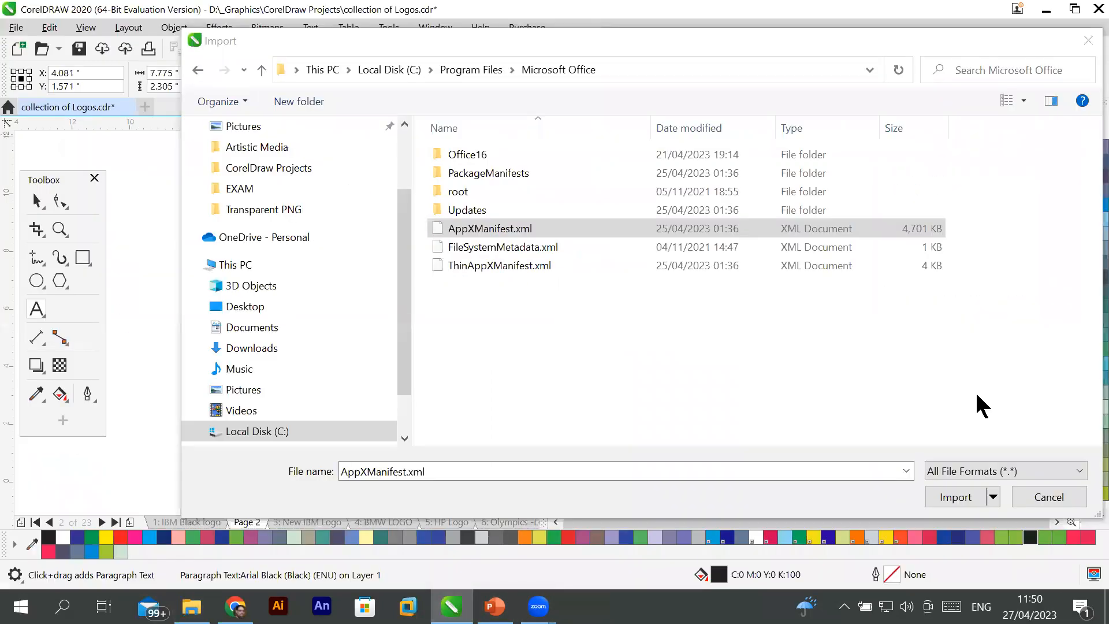
click(1087, 41)
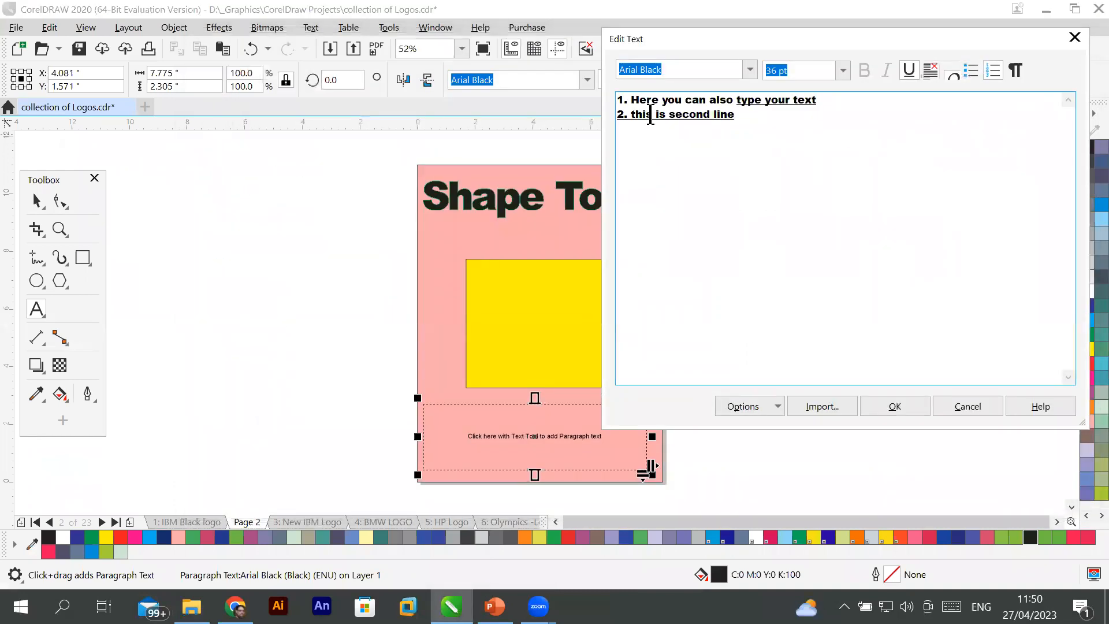
click(901, 406)
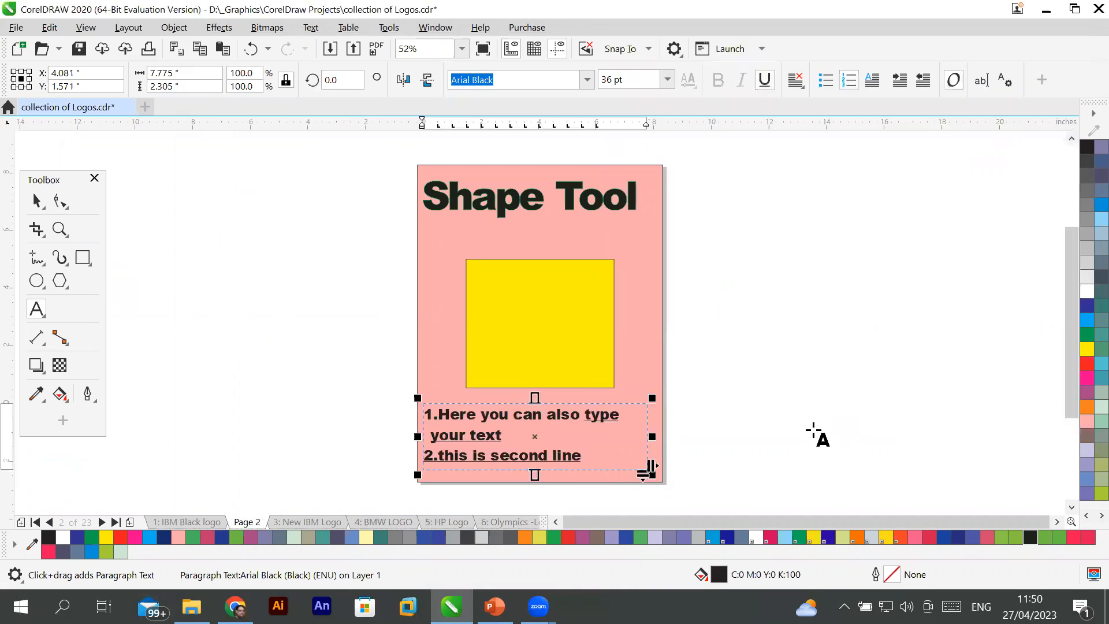
drag(653, 436, 583, 435)
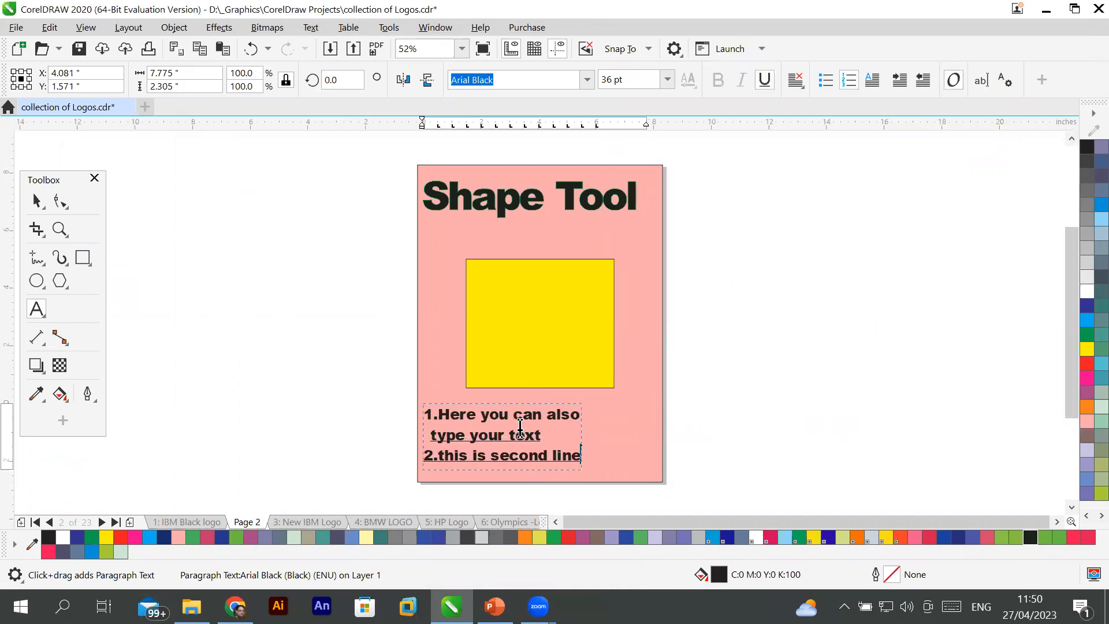
Shrink the yellow rectangle and place it outside the page's right edge, and move the paragraph frame beneath the Shape Tool title.
click(36, 201)
click(479, 377)
drag(460, 392, 759, 220)
drag(510, 414, 537, 261)
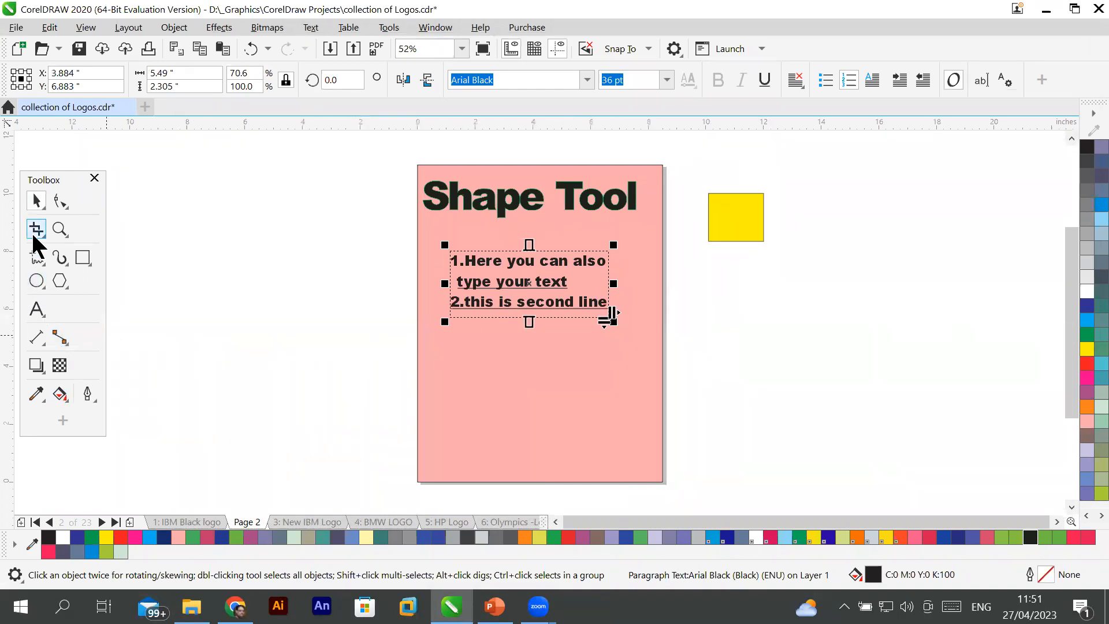
Draw a paragraph text frame about 6.76 by 4.03 inches beneath the numbered lines and open it in the Edit Text window.
click(35, 308)
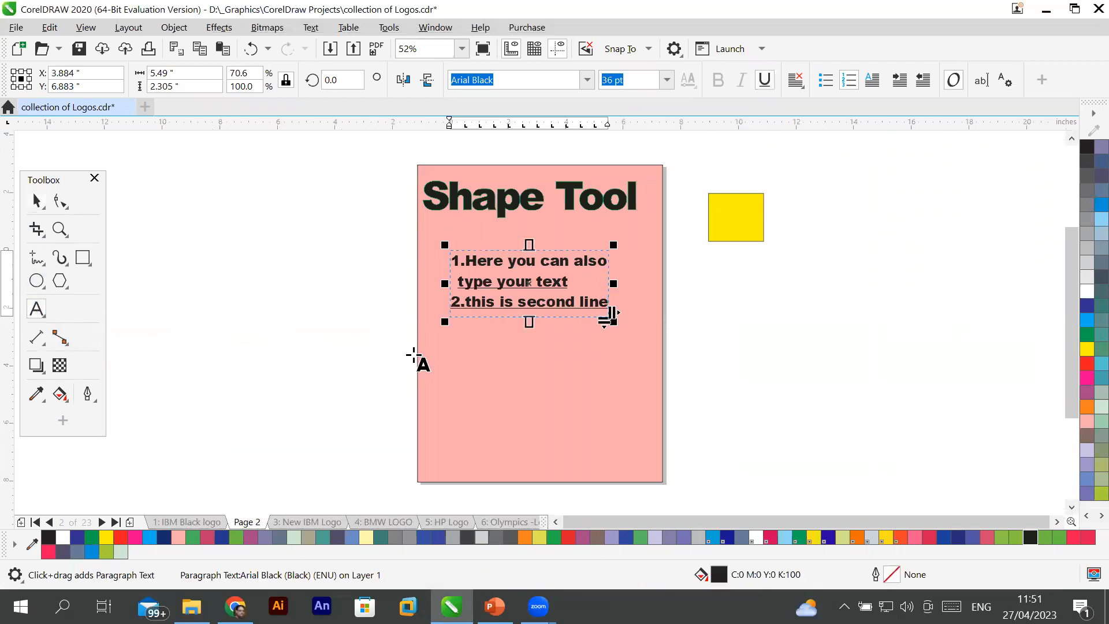
drag(440, 346, 635, 460)
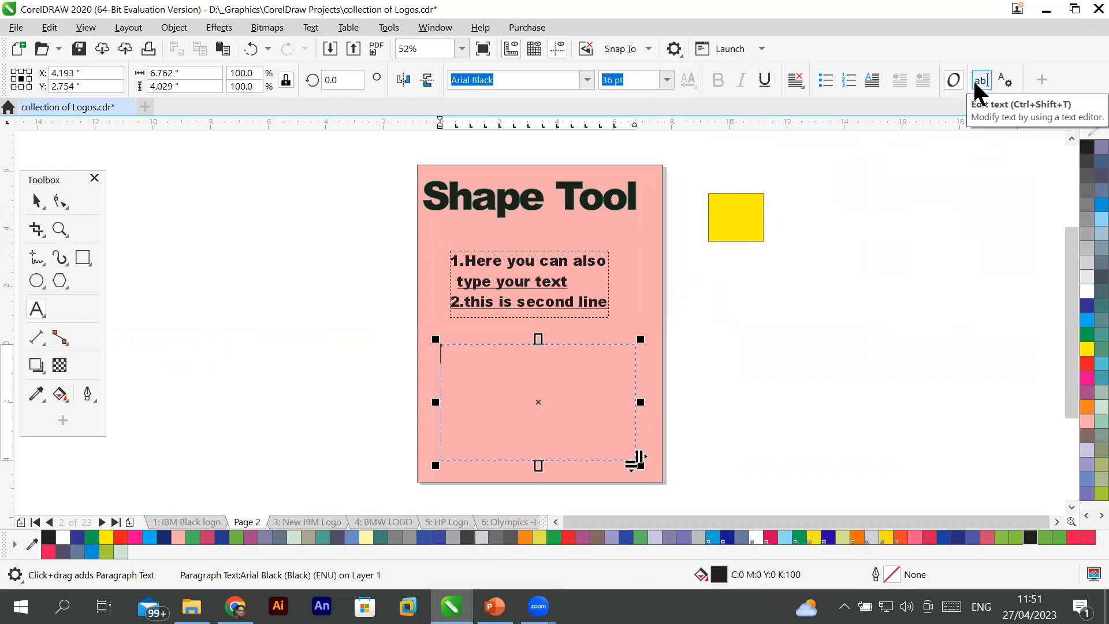
click(978, 83)
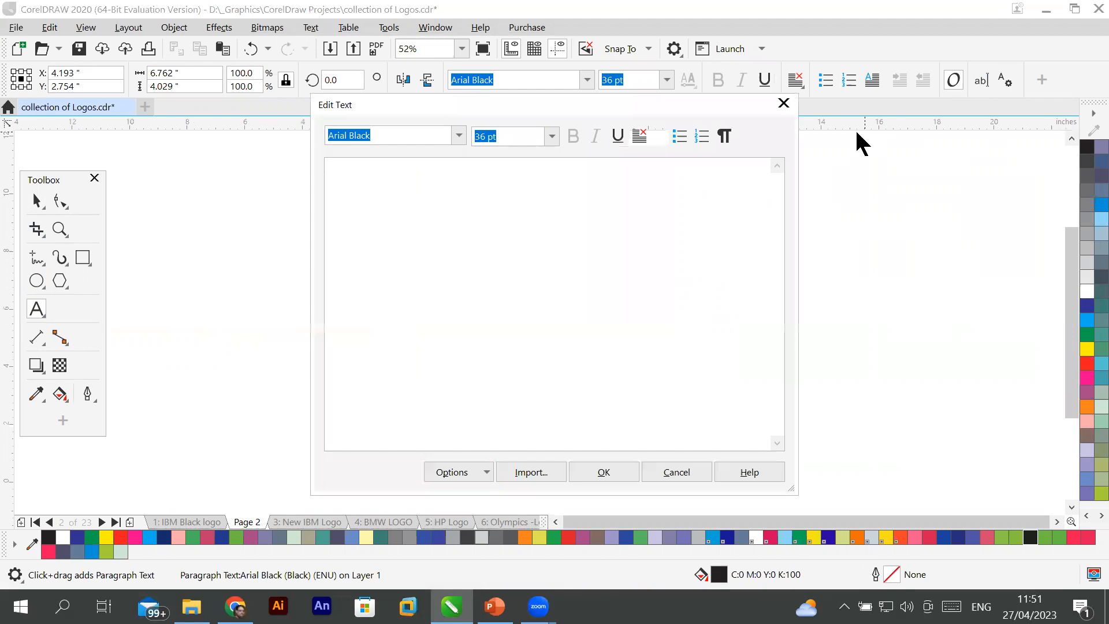
Import clientdata.txt from the Desktop into the text editor, maintaining fonts and formatting with Force CMYK Black enabled.
click(514, 468)
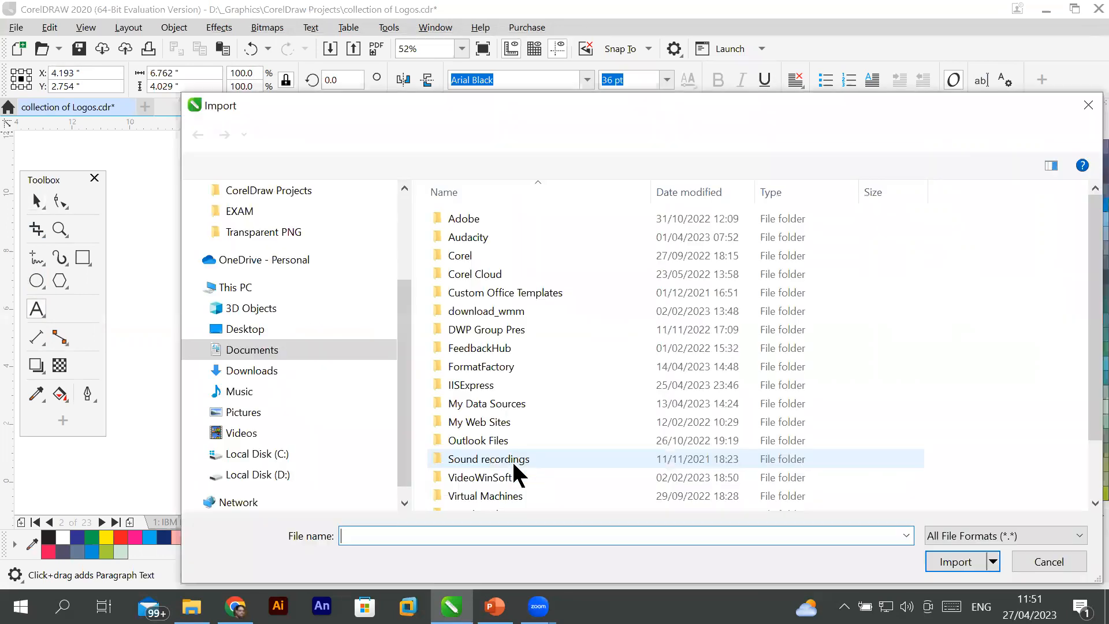
scroll(272, 237, up, 3)
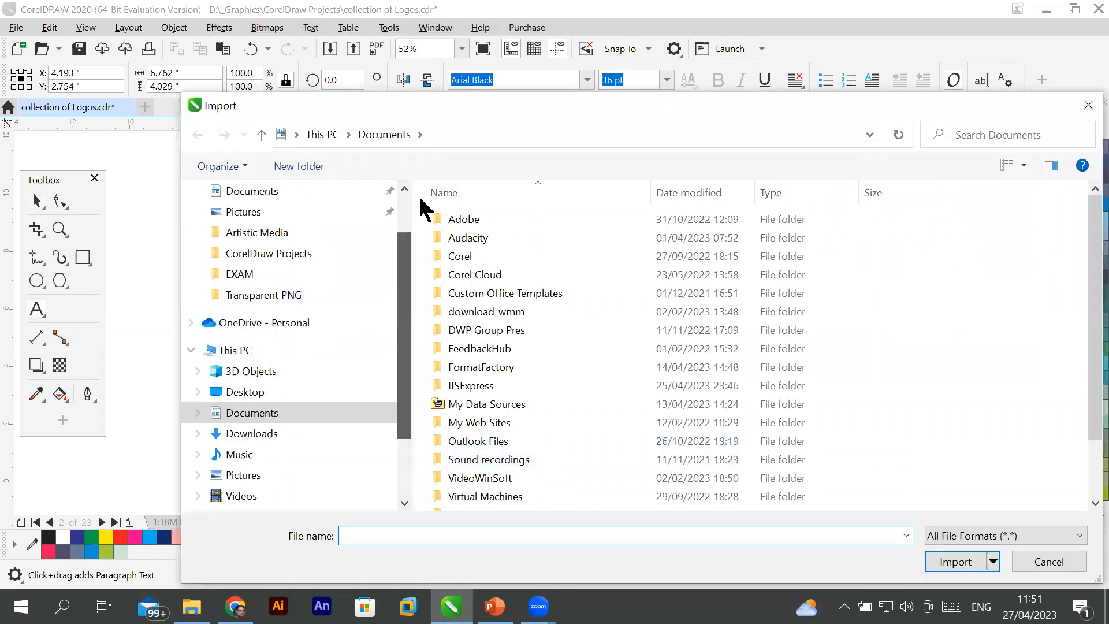
click(304, 227)
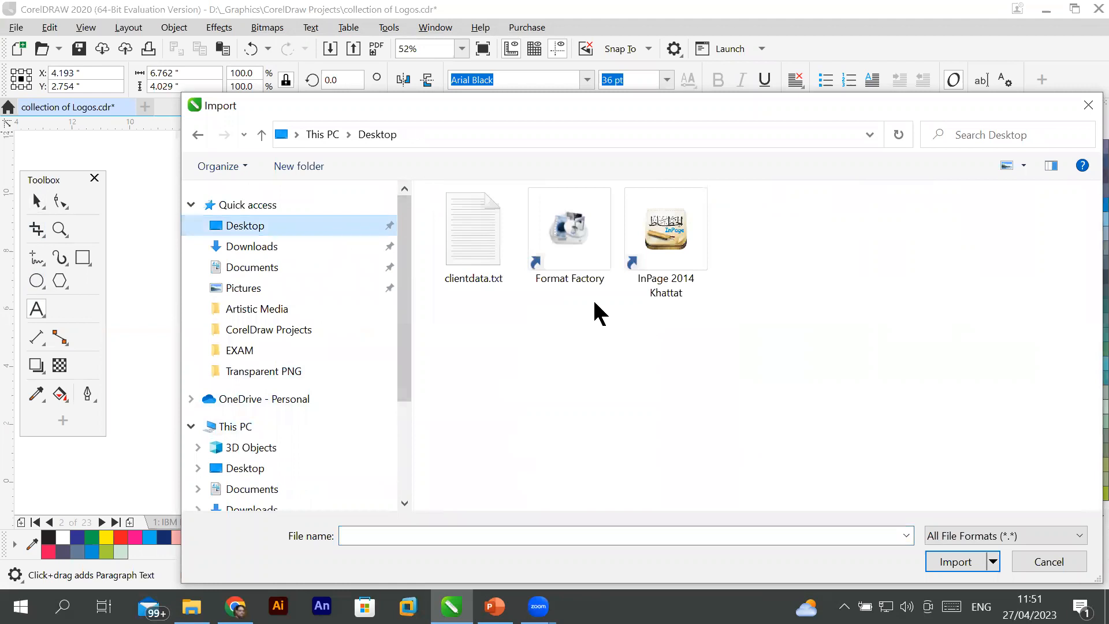
click(459, 263)
double_click(462, 234)
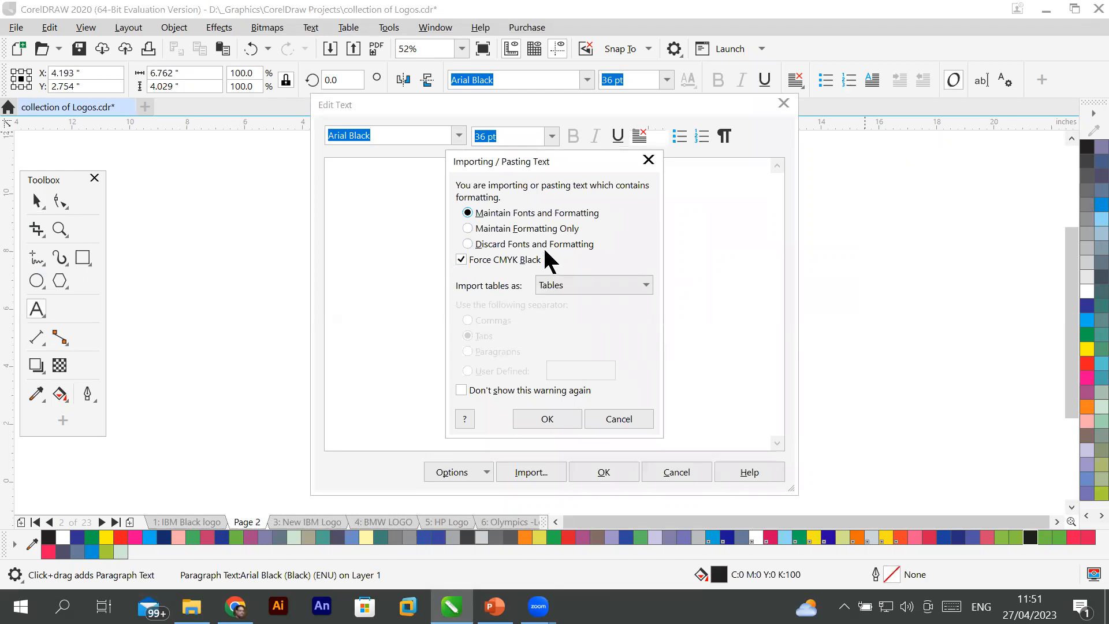
click(548, 419)
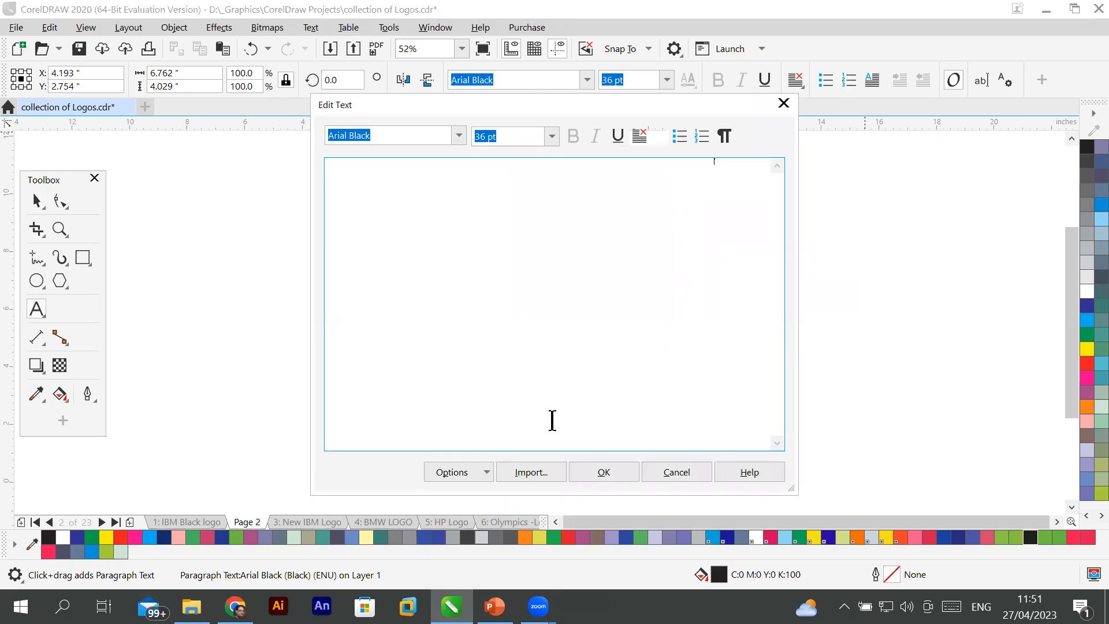
Set all of the imported text to the Arial font and apply it to the new frame.
drag(718, 165, 275, 179)
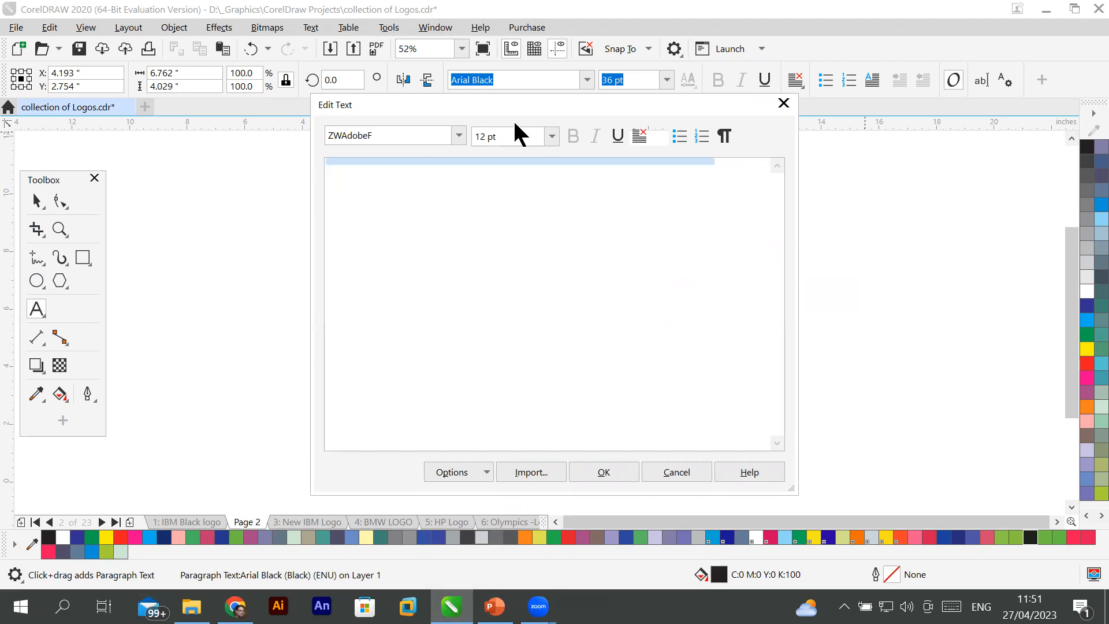
click(458, 137)
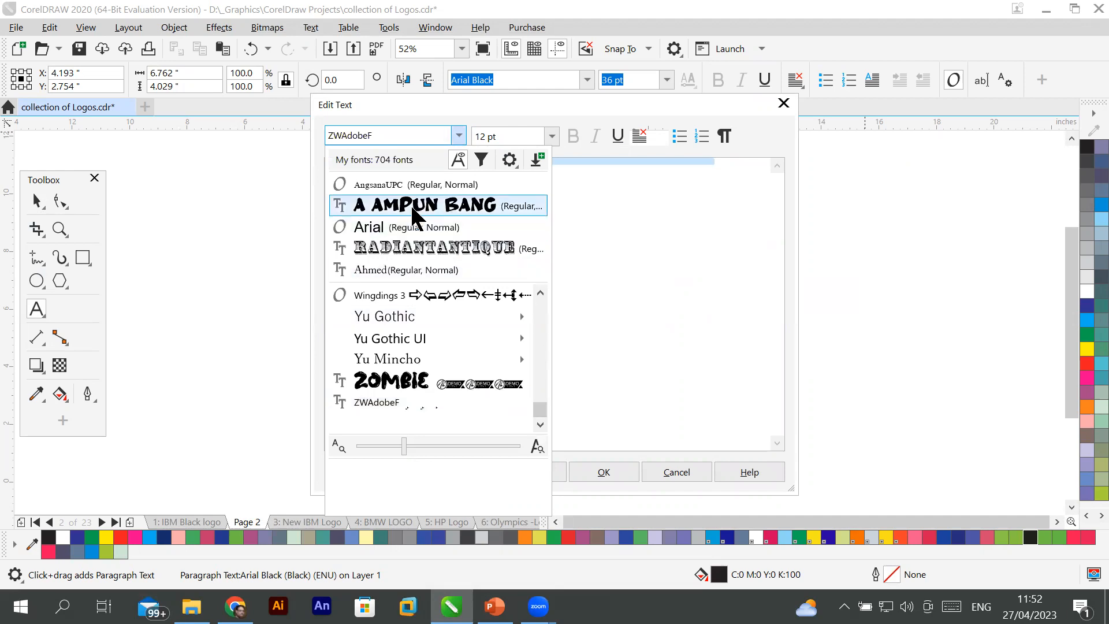
click(406, 228)
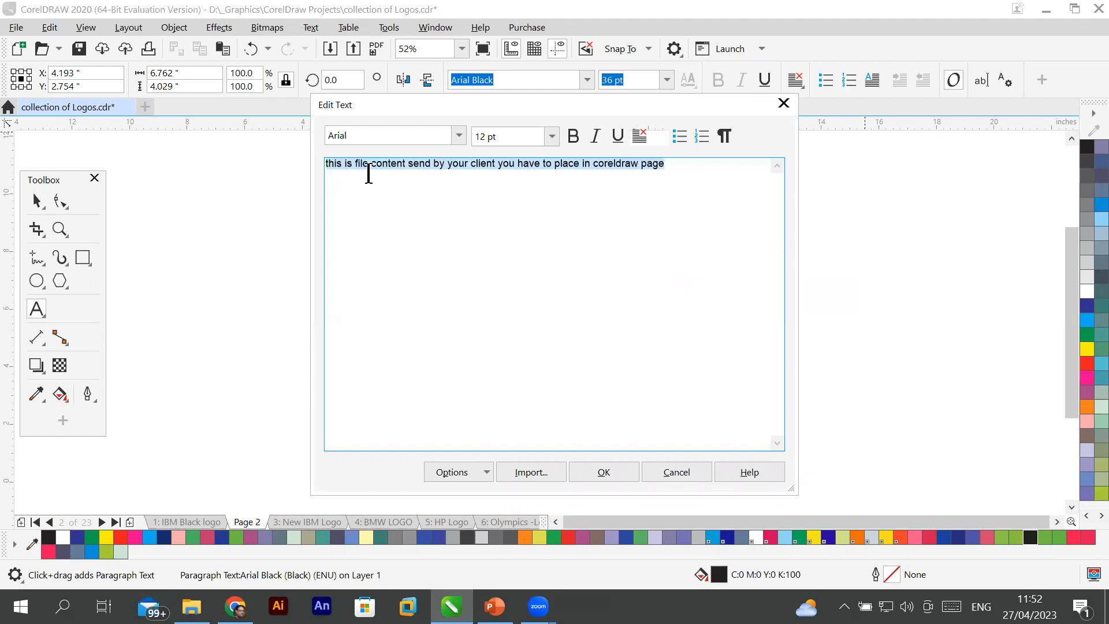
click(612, 469)
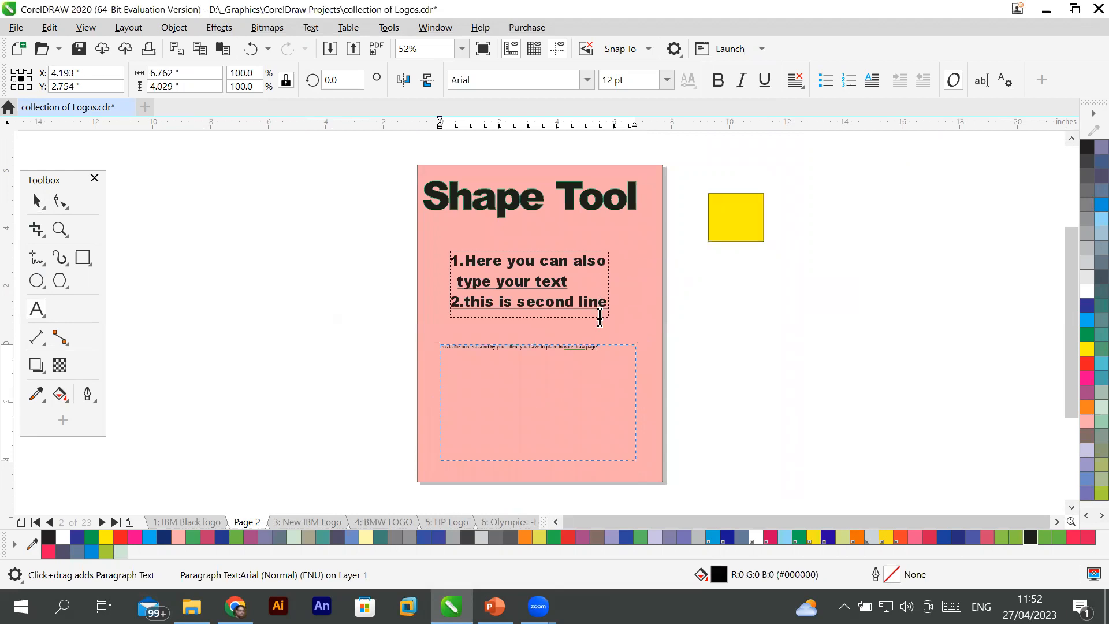
Insert a new line reading "Heading" above the imported sentence in the lower frame.
click(602, 349)
scroll(602, 349, up, 2)
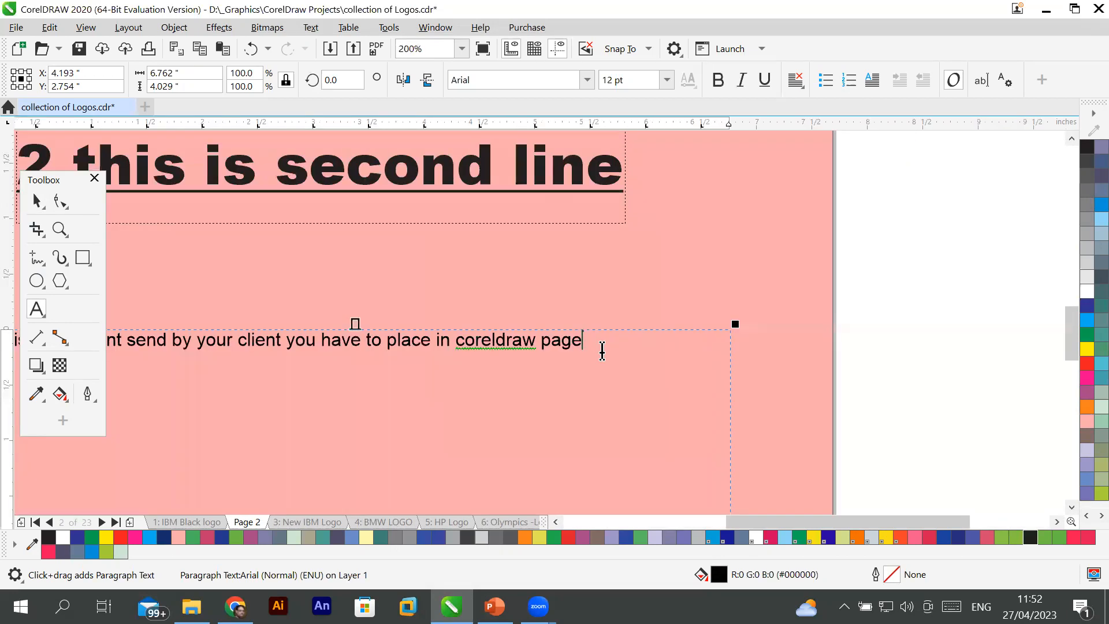
scroll(602, 349, down, 1)
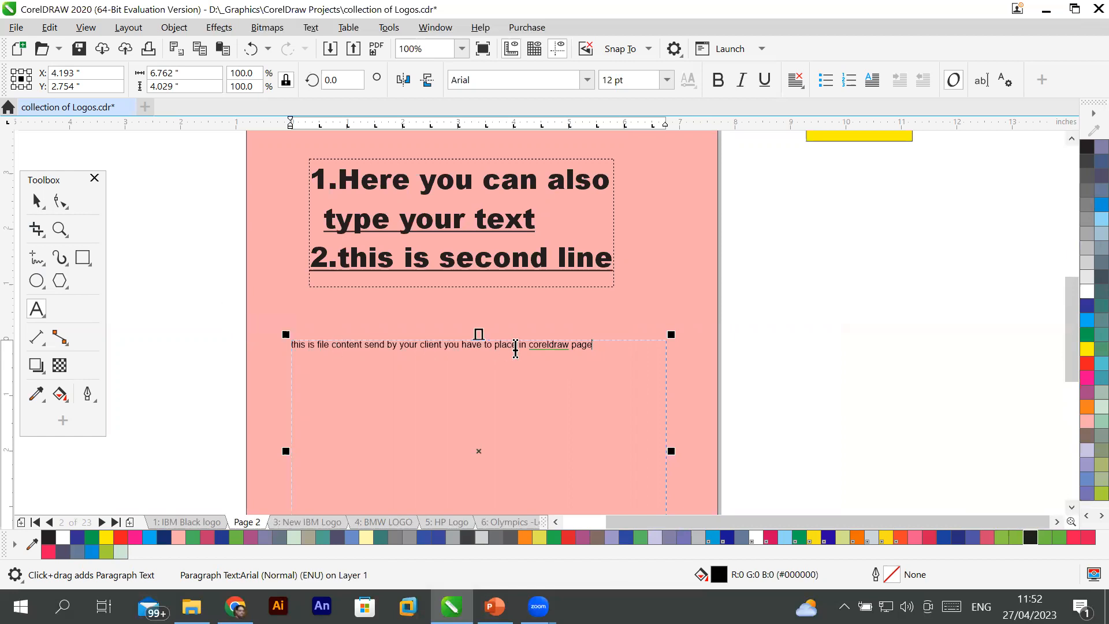
click(291, 345)
key(Return)
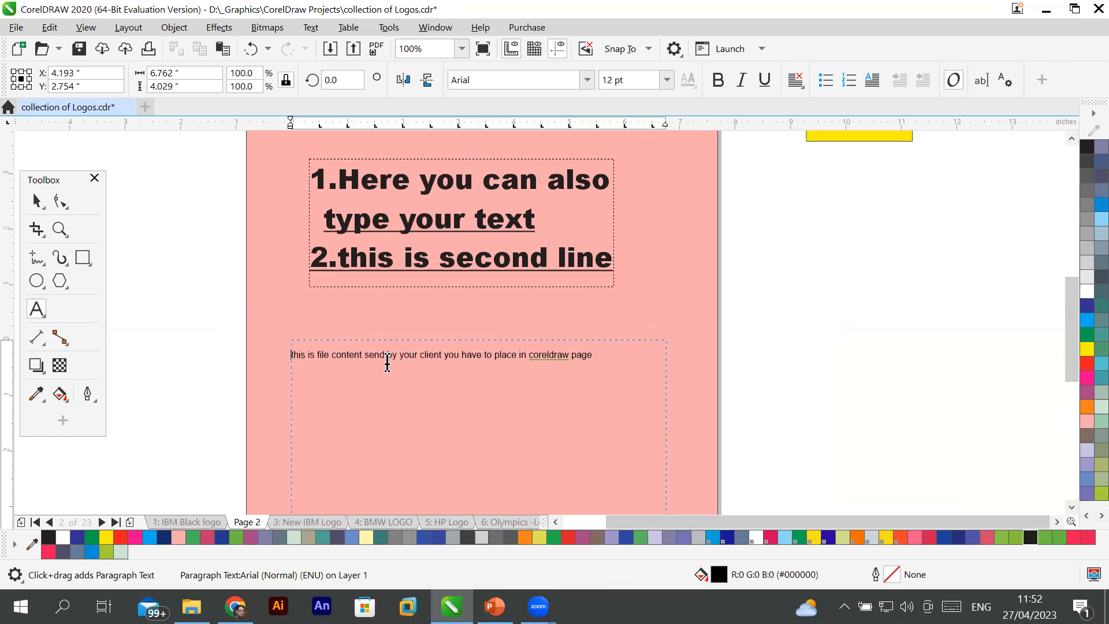
text(Heading)
click(346, 355)
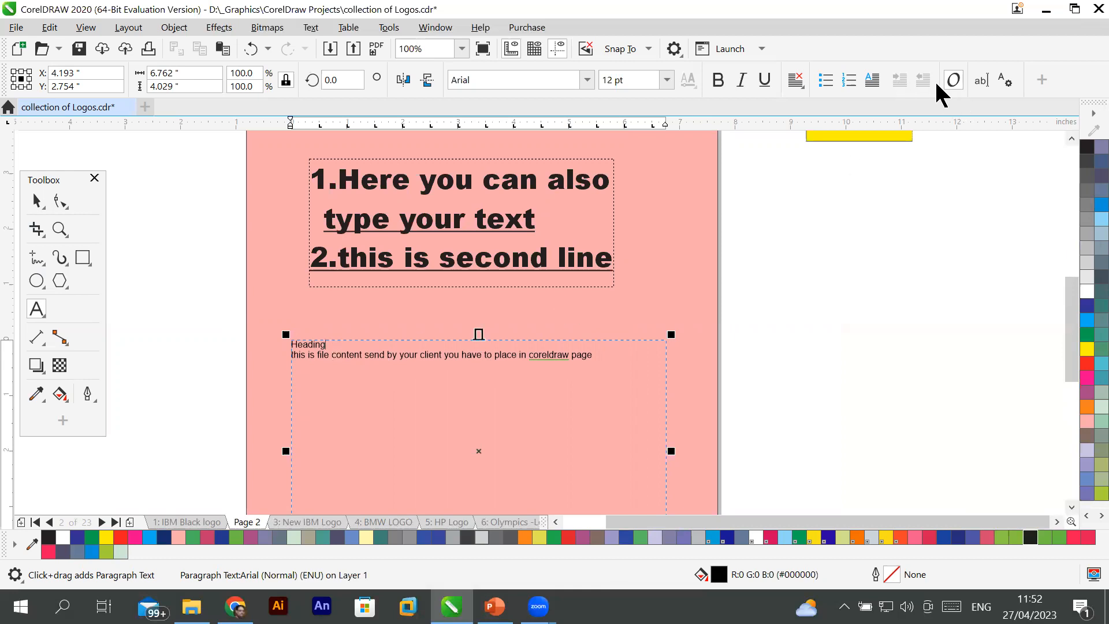
Open the text properties and divide the lower paragraph frame into 3 columns.
click(1004, 80)
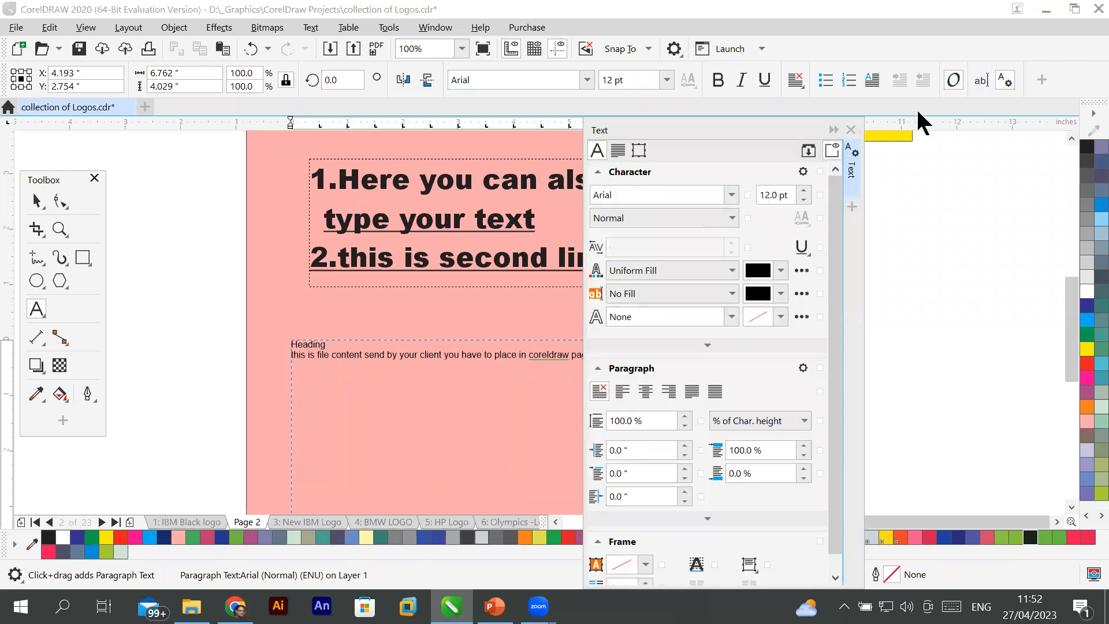
click(640, 150)
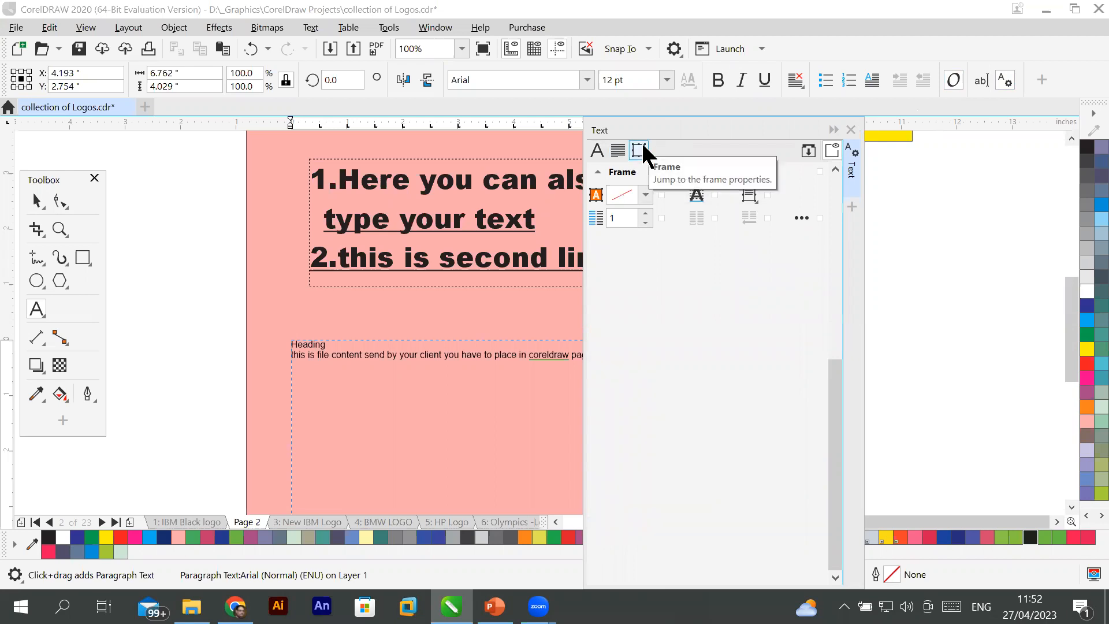
click(647, 213)
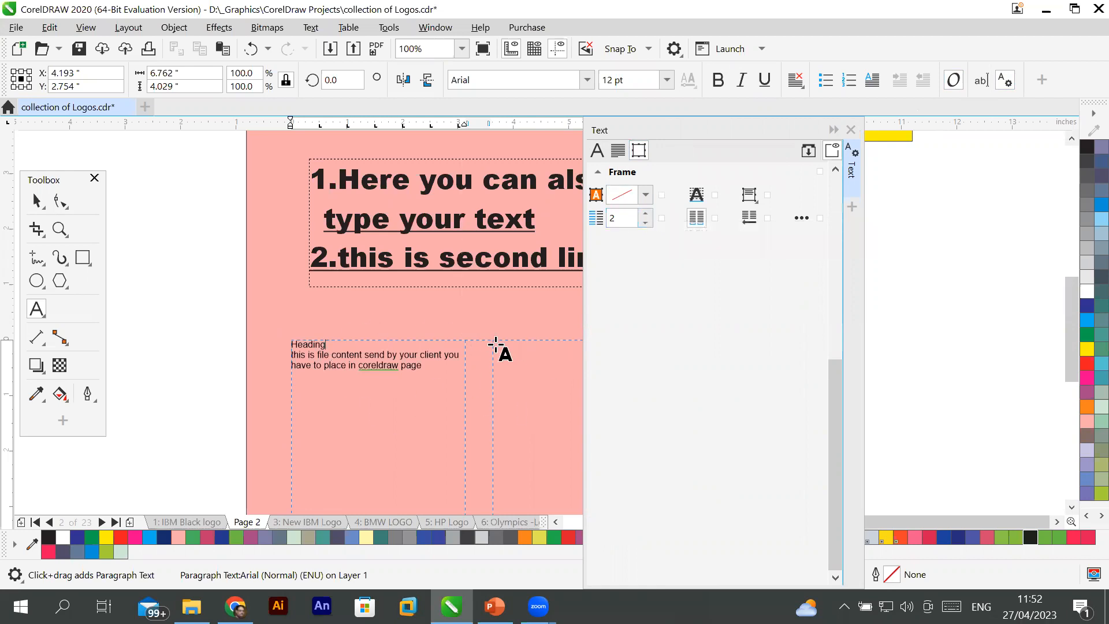
click(646, 212)
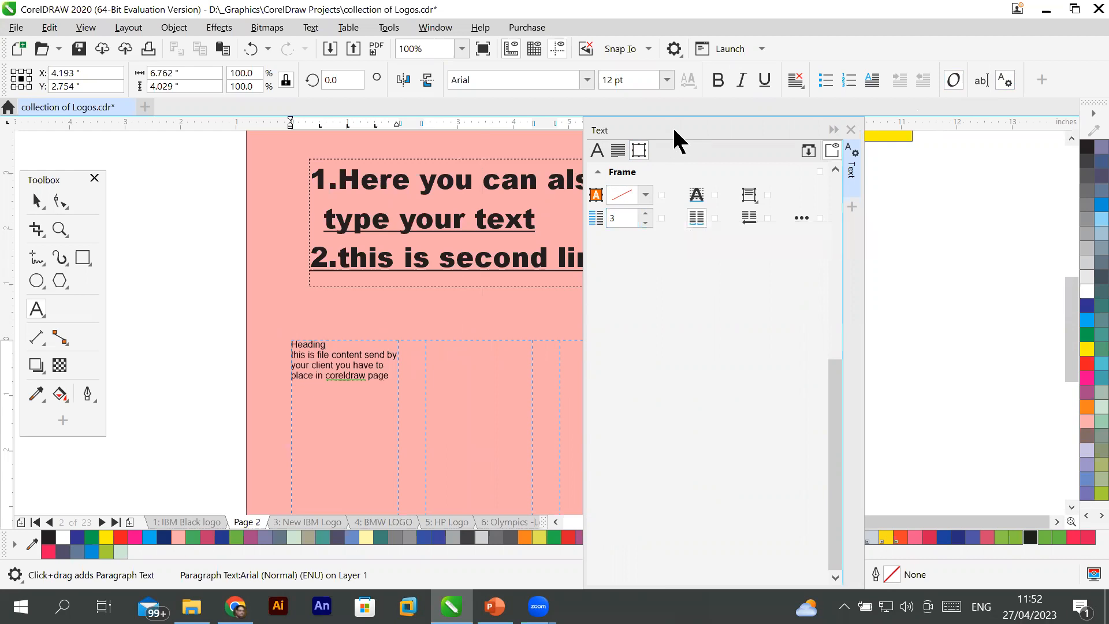
Fill the three-column frame's background with green, CMYK 67, 7, 75, 0.
click(645, 196)
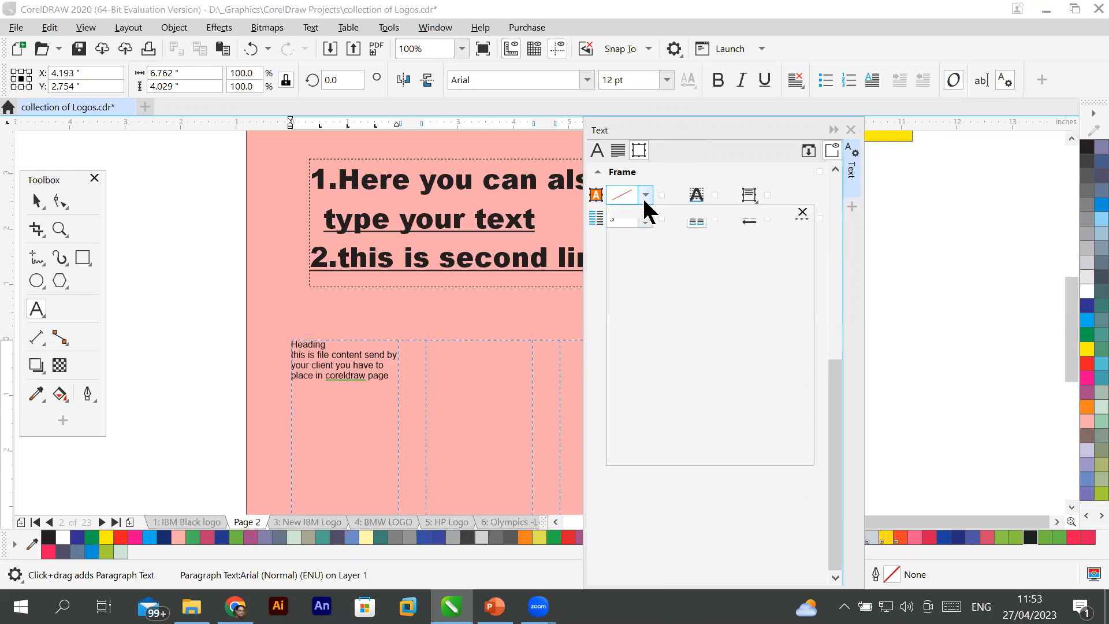
click(697, 284)
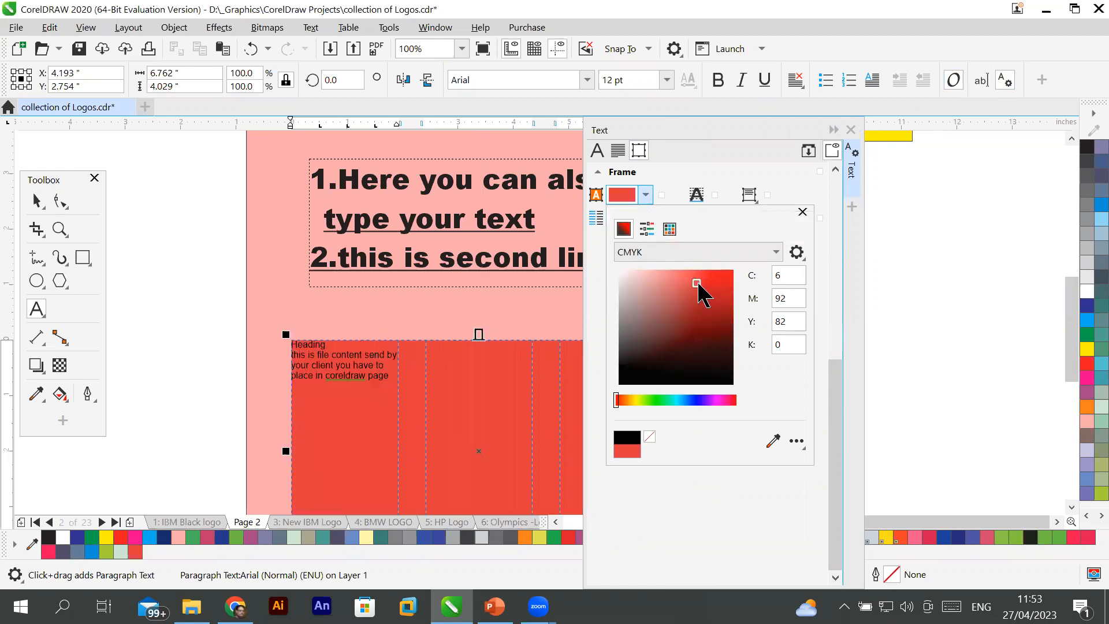
click(670, 304)
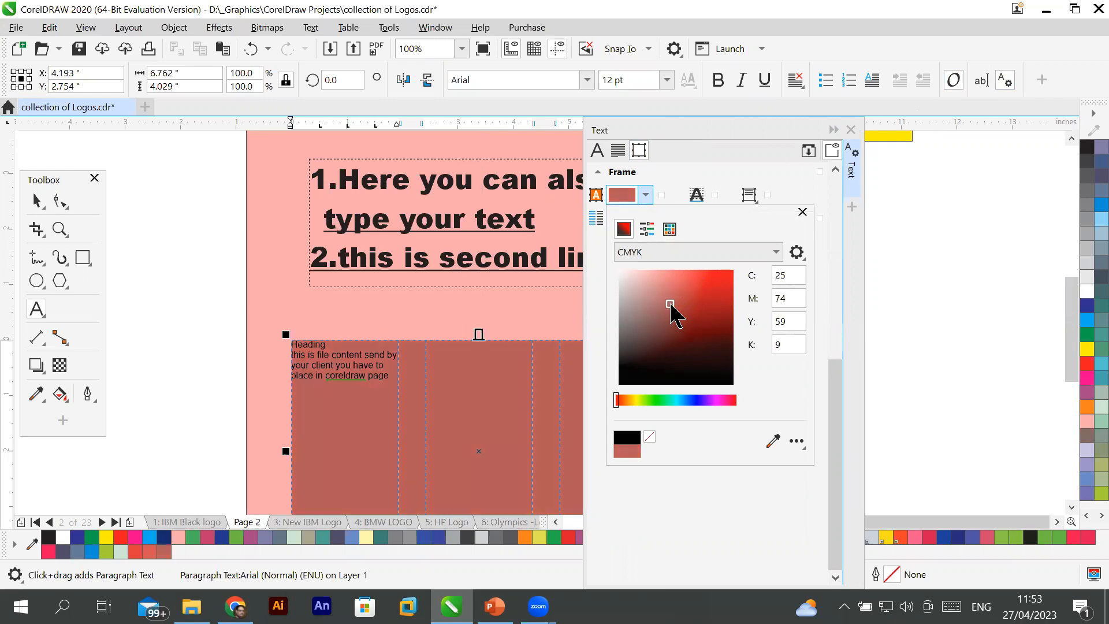
click(662, 400)
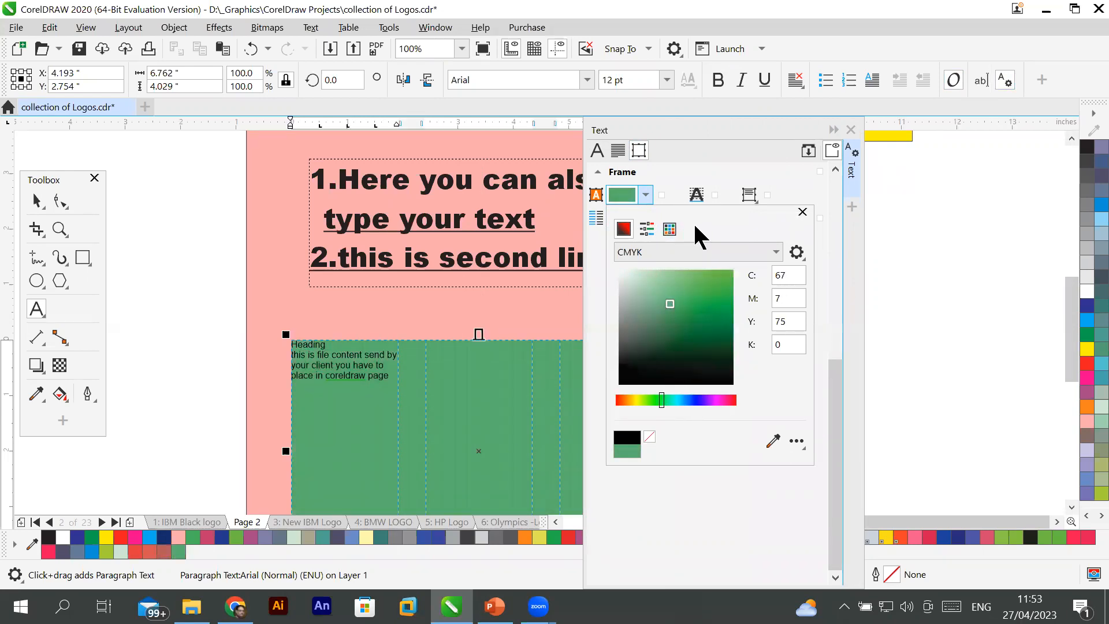
click(801, 211)
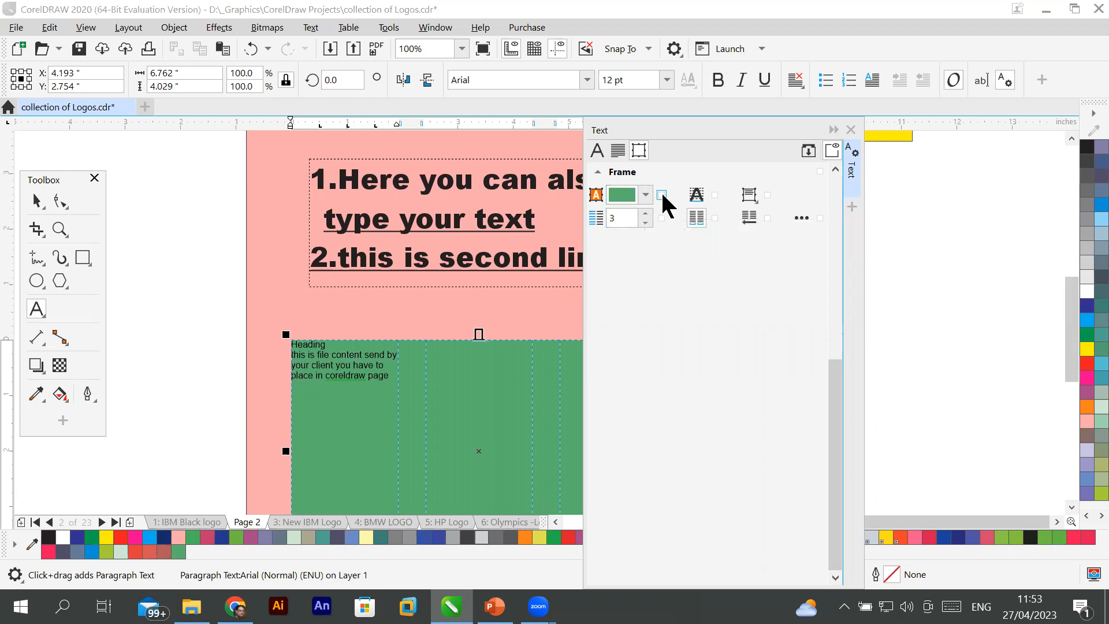
Toggle baseline grid alignment for the three-column frame on and off several times, leaving it on.
click(695, 198)
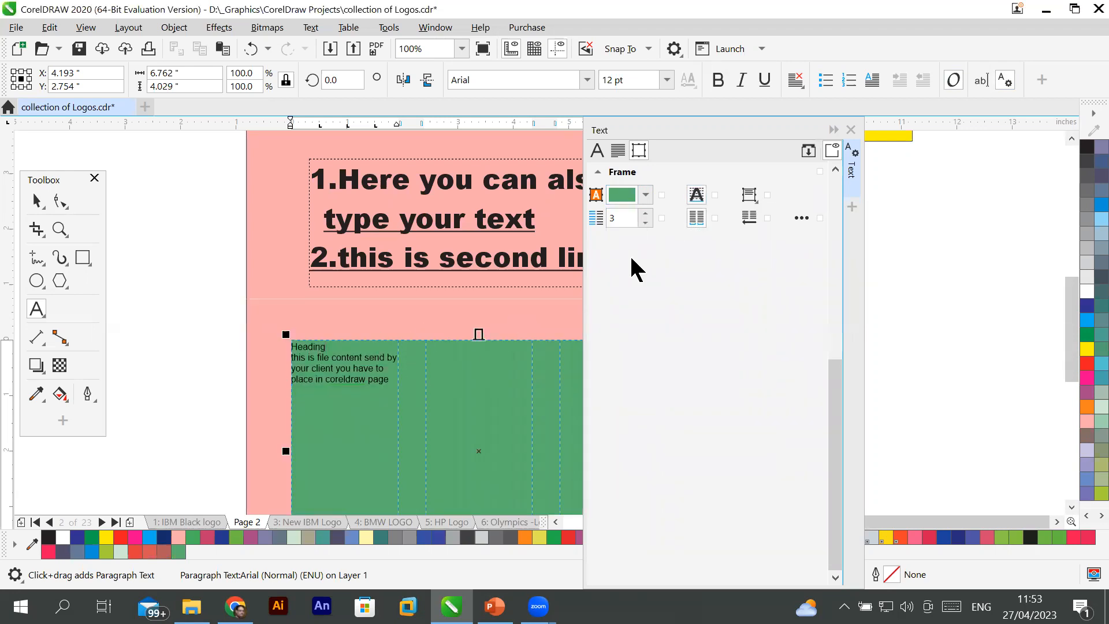
click(697, 197)
click(696, 196)
click(696, 197)
click(696, 197)
click(696, 196)
click(695, 197)
click(695, 197)
click(695, 196)
Preview the vertical alignment options on the green frame's text and apply Top Vertical Alignment.
click(750, 197)
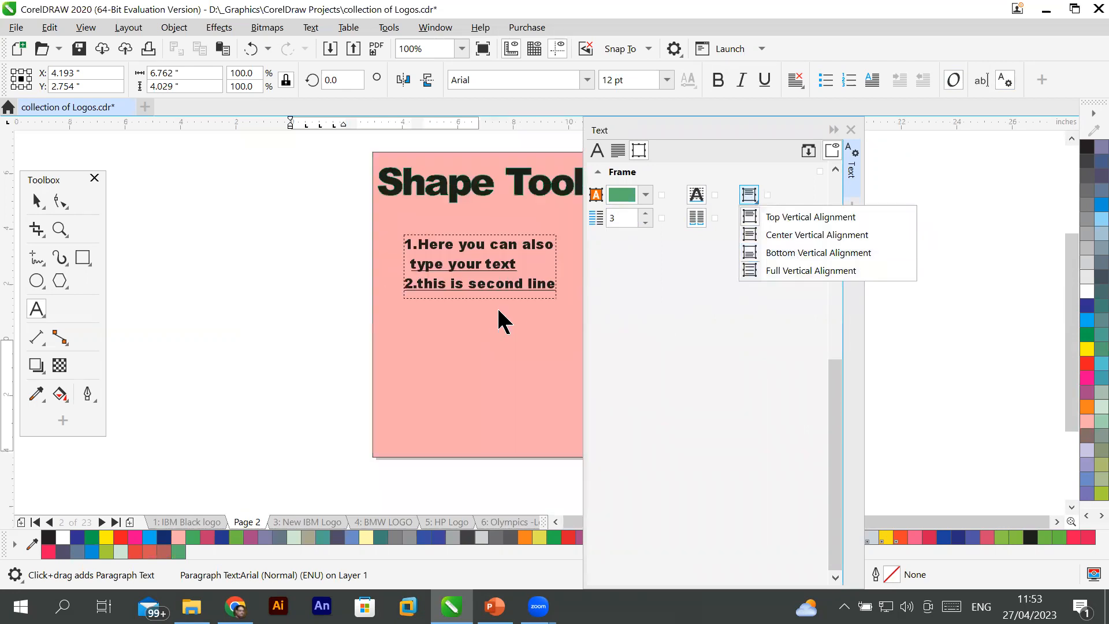
scroll(497, 307, down, 2)
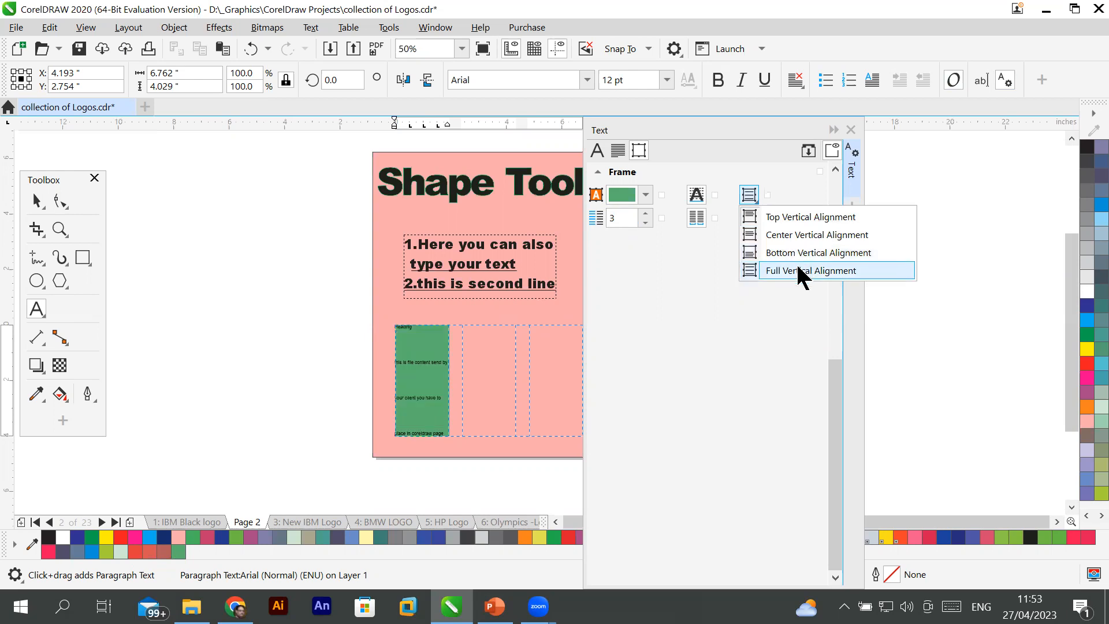
click(804, 214)
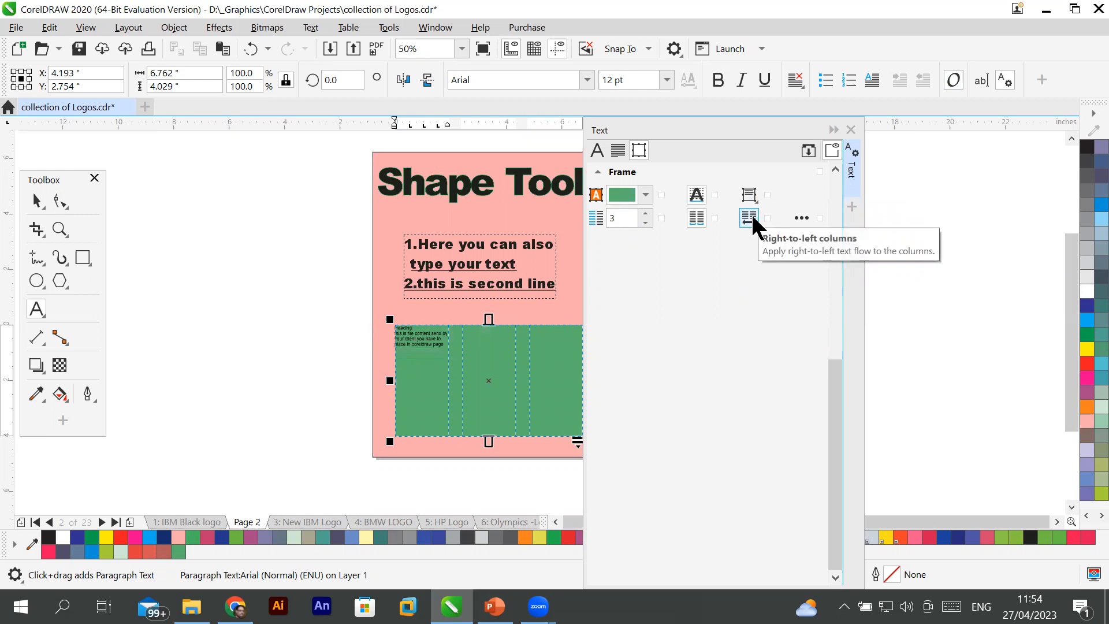
Apply right-to-left column flow to the green frame and collapse the text properties to check the whole frame.
scroll(482, 318, up, 4)
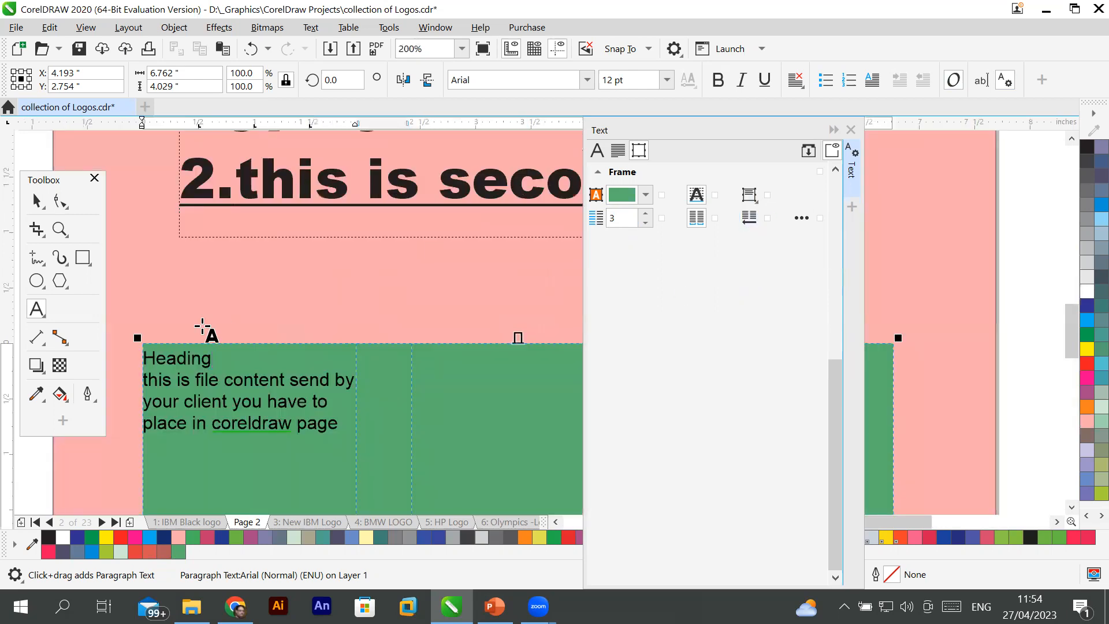
click(749, 218)
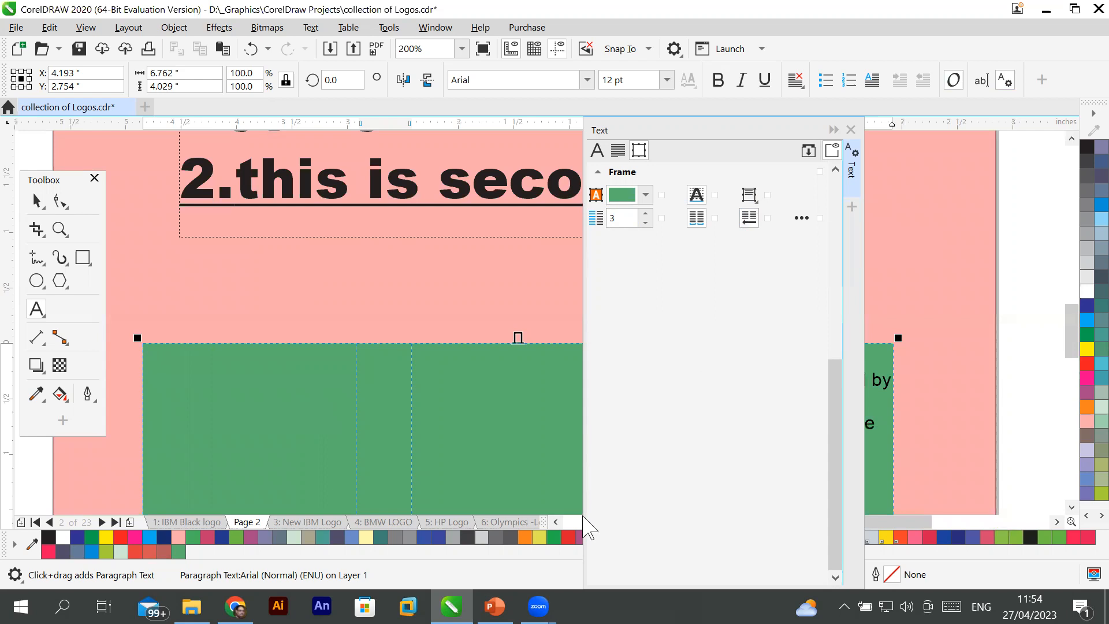
click(832, 130)
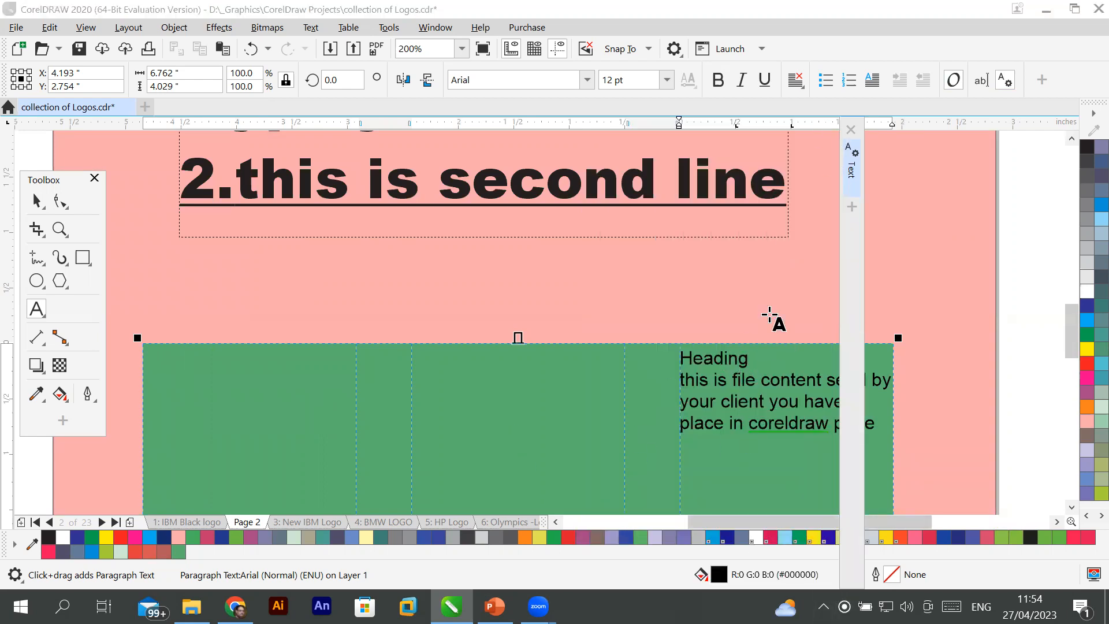
Reopen the text properties and review the character settings and the paragraph settings.
click(852, 168)
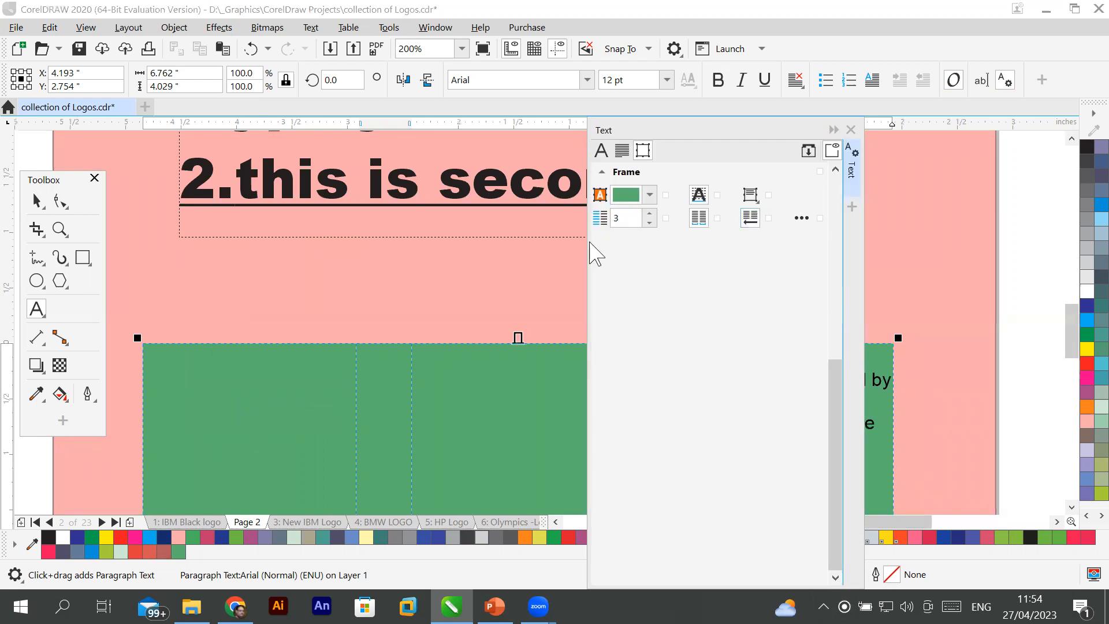
click(600, 151)
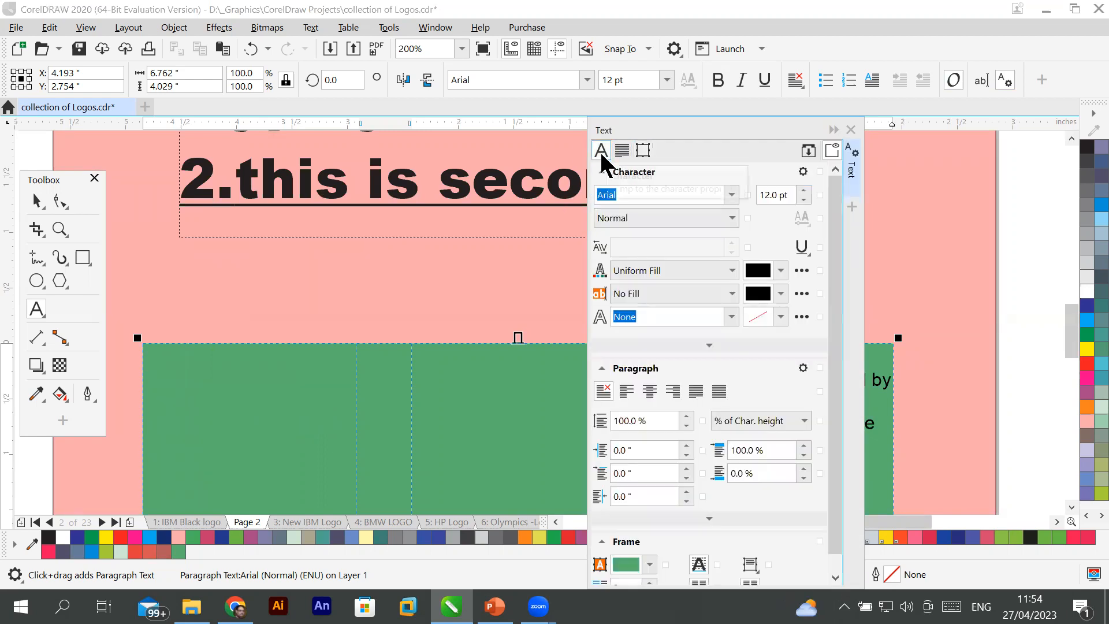
click(621, 151)
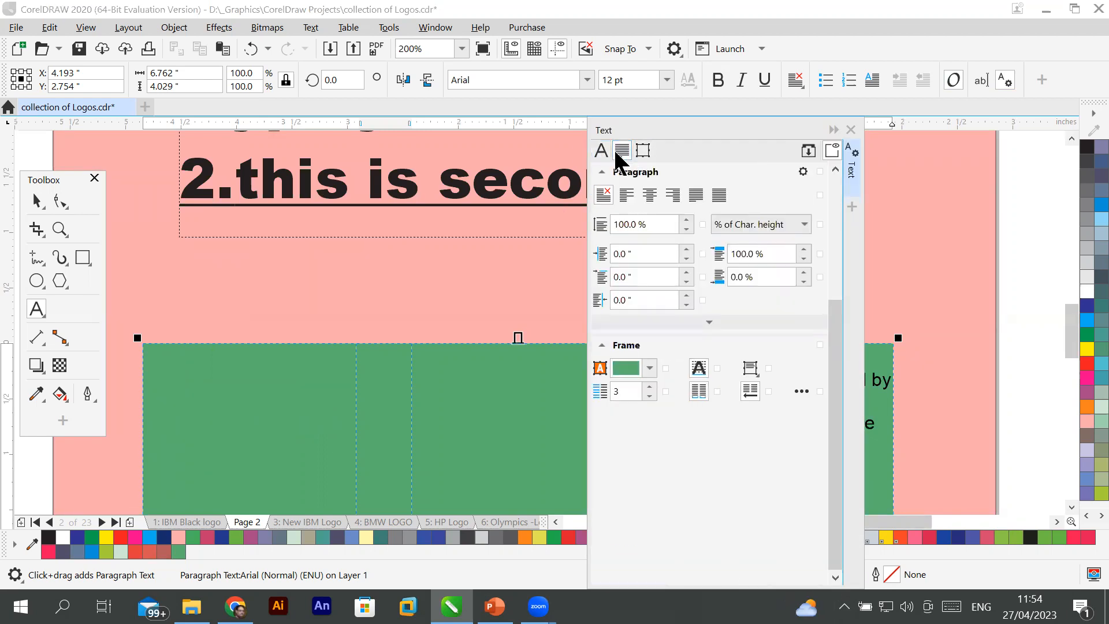
Turn off right-to-left column flow for the green three-column frame and collapse the text properties to check the result.
click(643, 153)
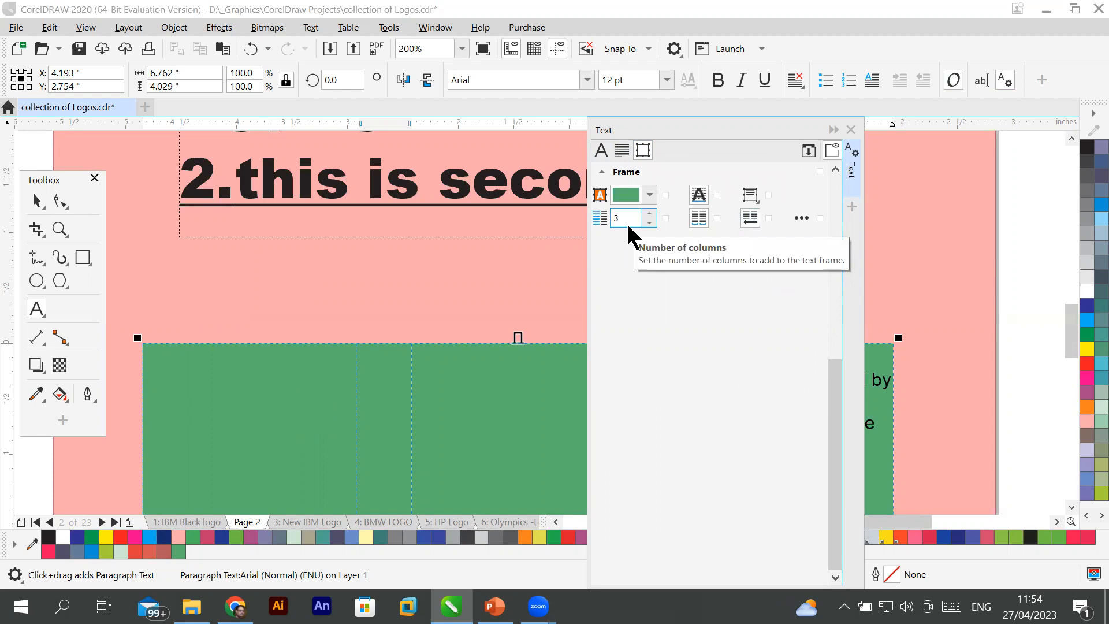
click(699, 218)
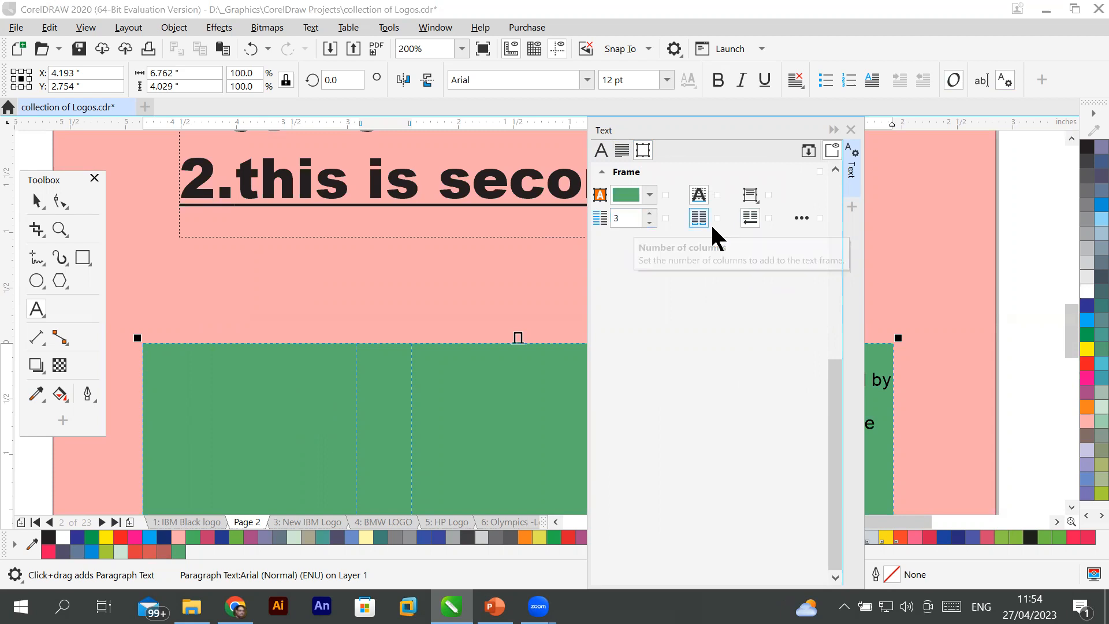
click(750, 220)
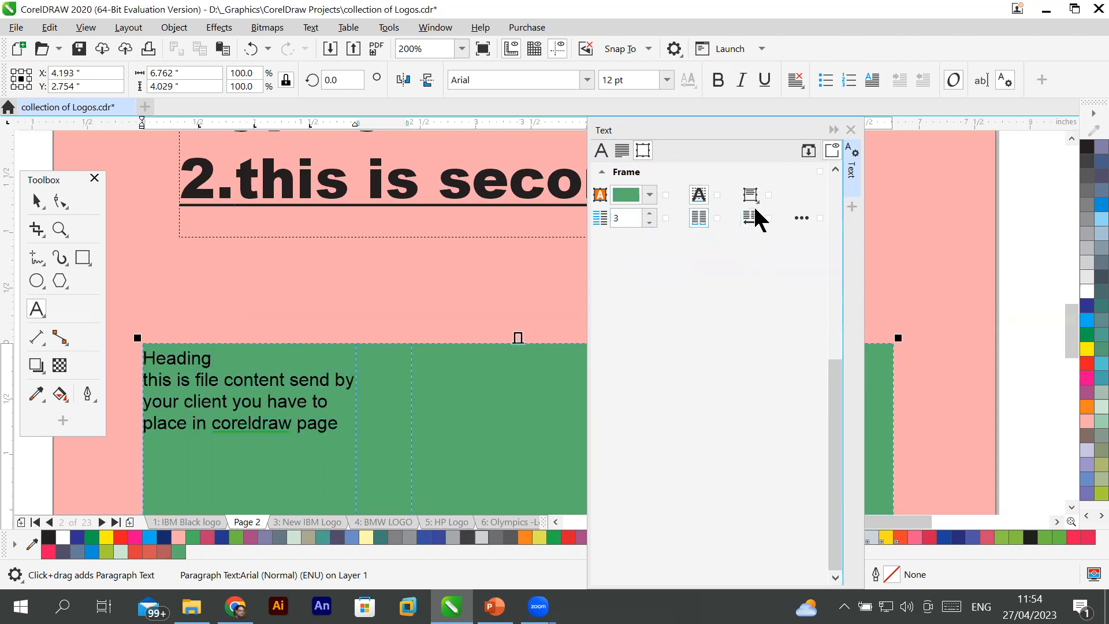
click(834, 130)
scroll(465, 382, down, 2)
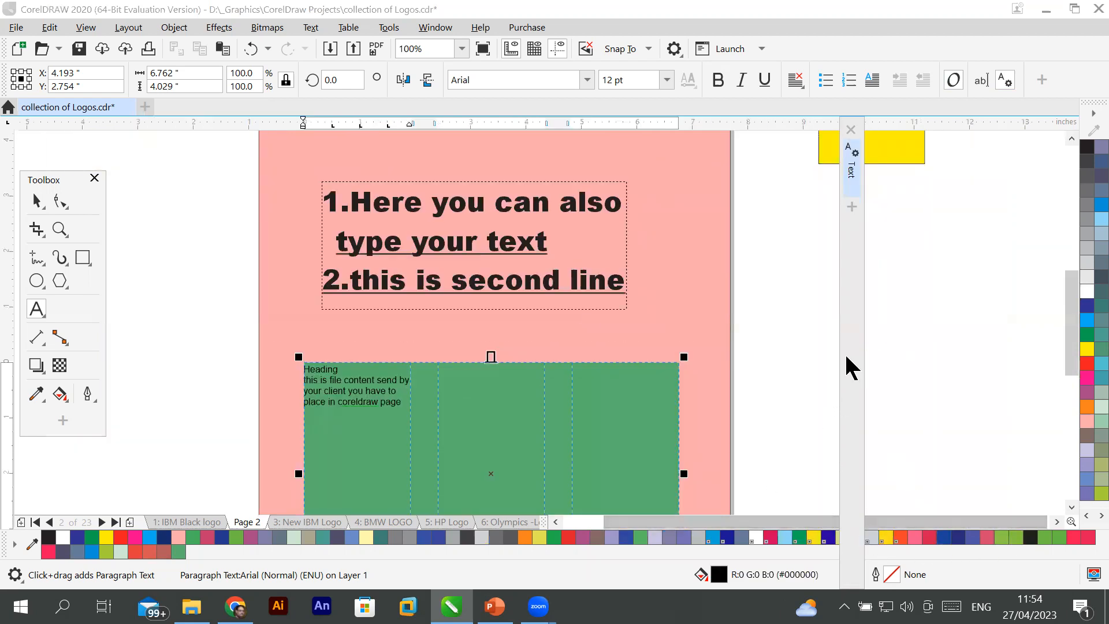
With the Shape tool, widen the green frame's character spacing and shorten the frame, resizing it to about 8.2 by 2.2 inches.
click(1072, 507)
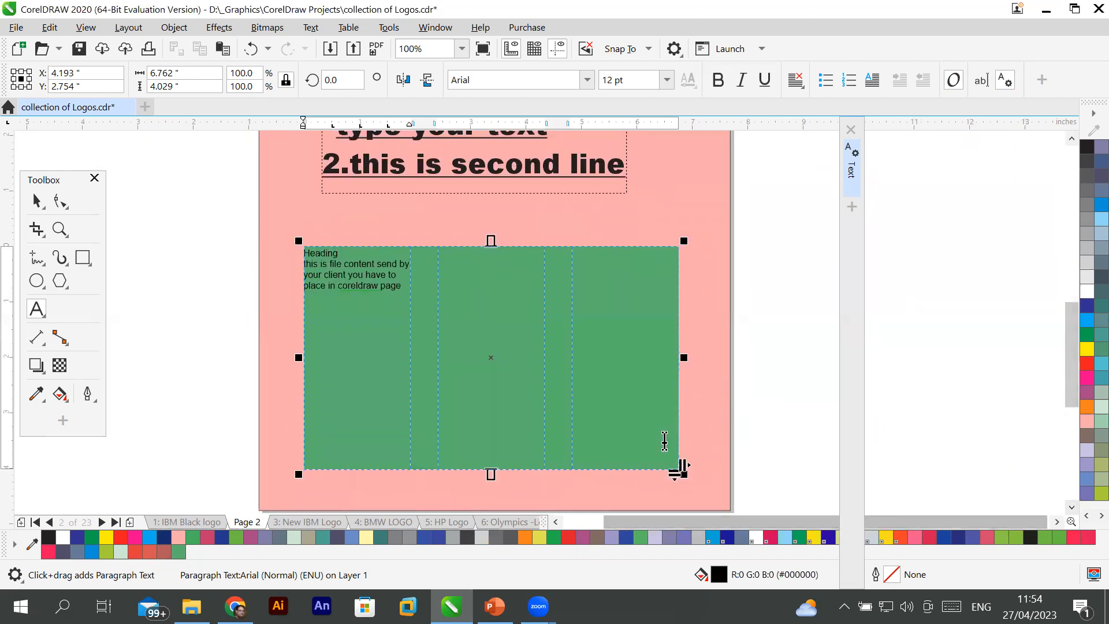
click(56, 203)
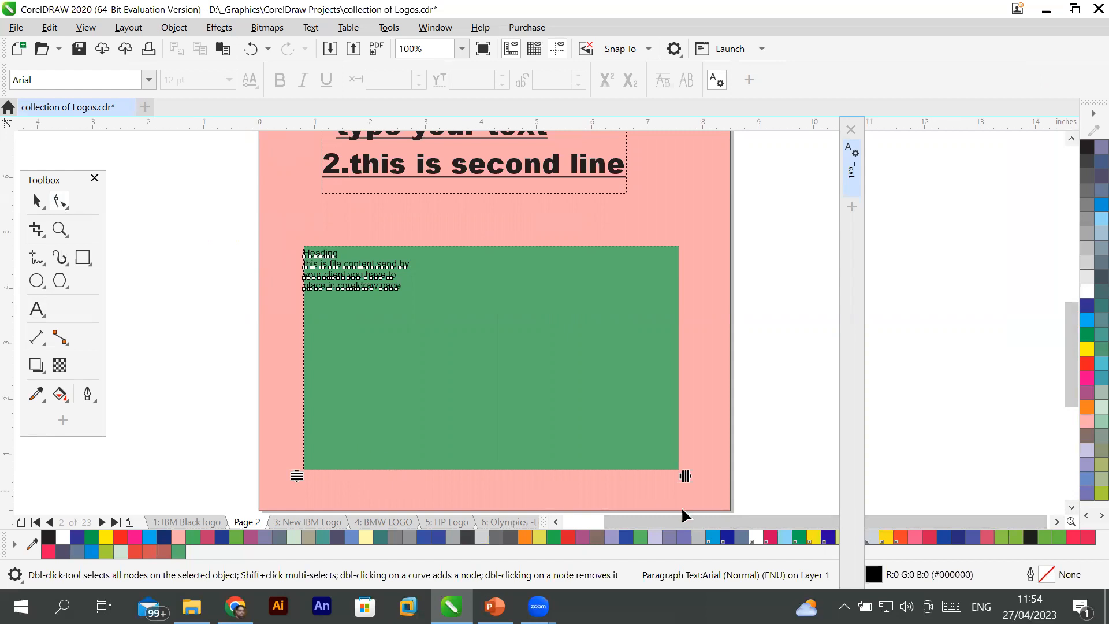
drag(688, 478, 757, 436)
drag(297, 474, 312, 443)
drag(312, 378, 303, 233)
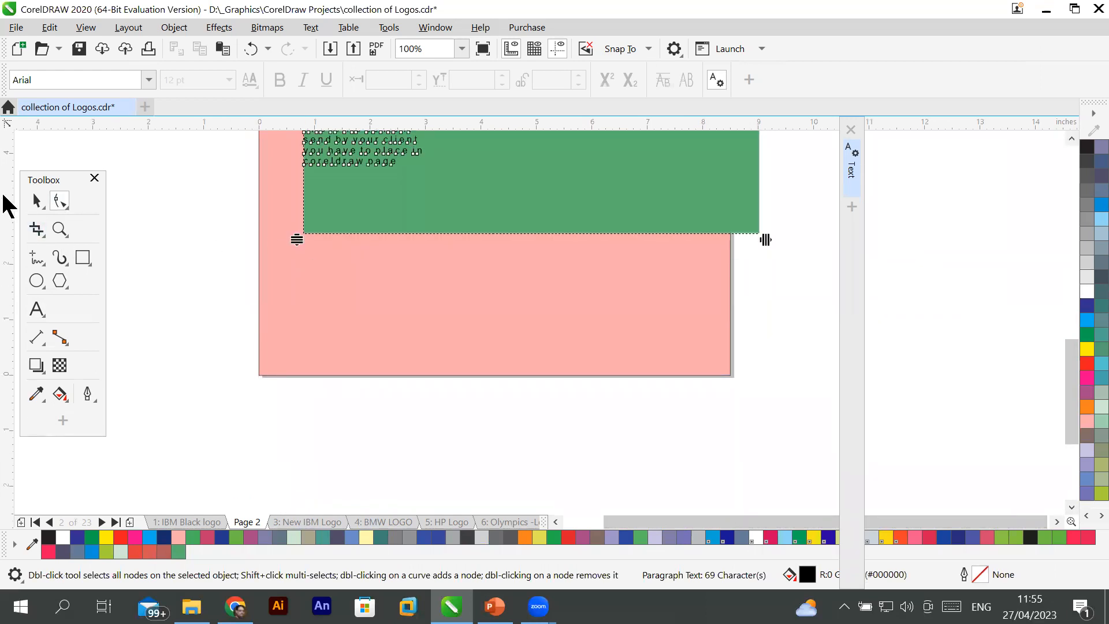
Add a second line reading "use of tool" below the words in the "Shape Tool" title text.
click(1072, 140)
click(1071, 140)
click(1072, 140)
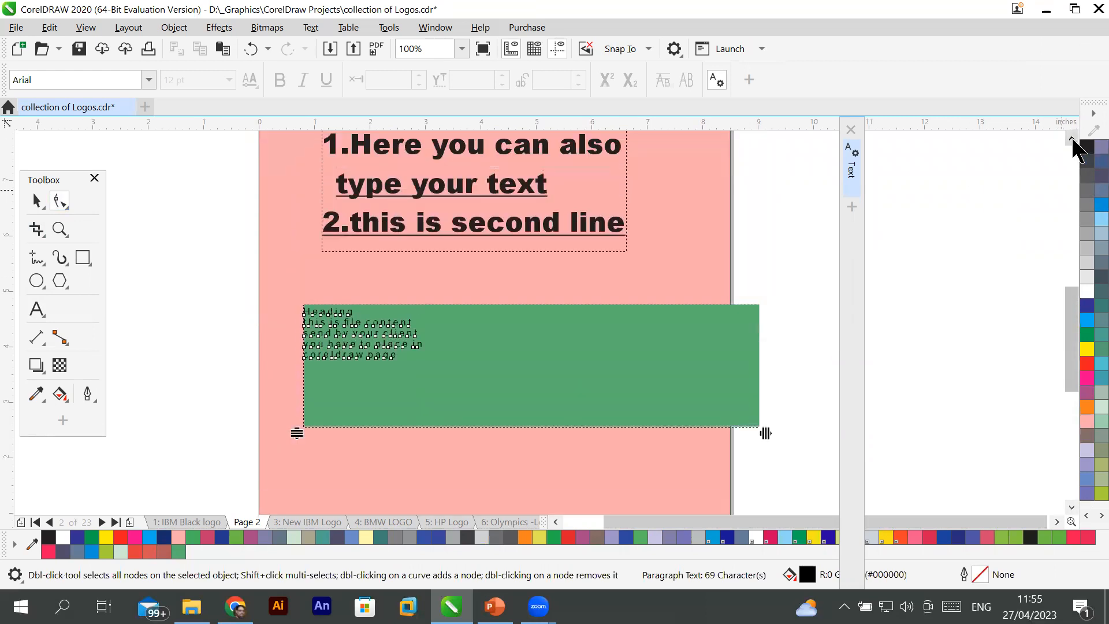
click(1072, 140)
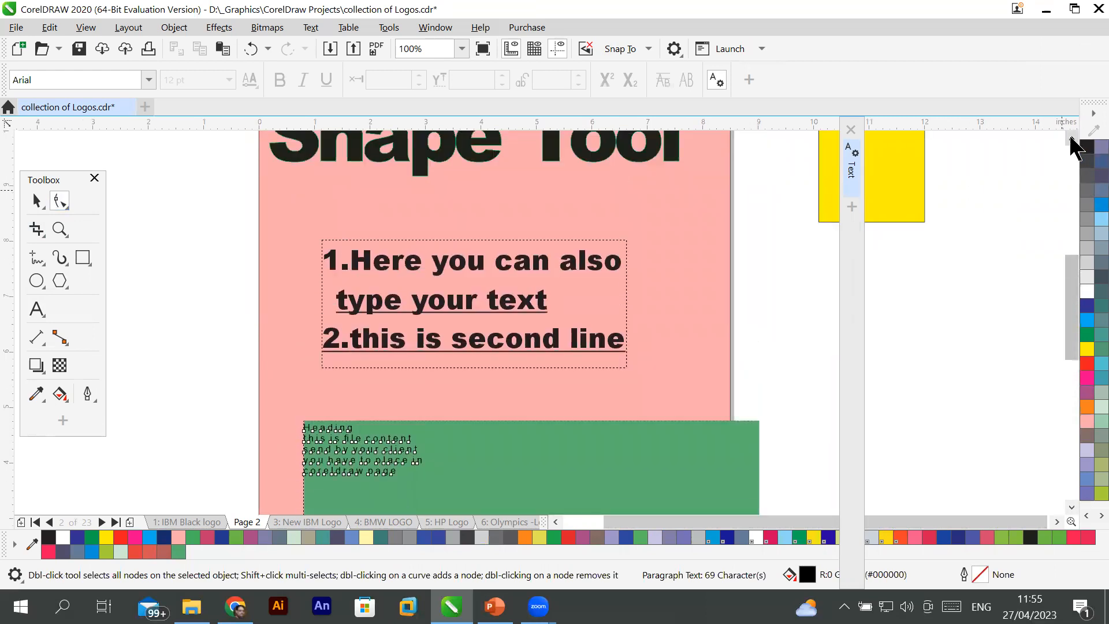
scroll(376, 266, up, 3)
scroll(376, 265, down, 3)
click(1072, 140)
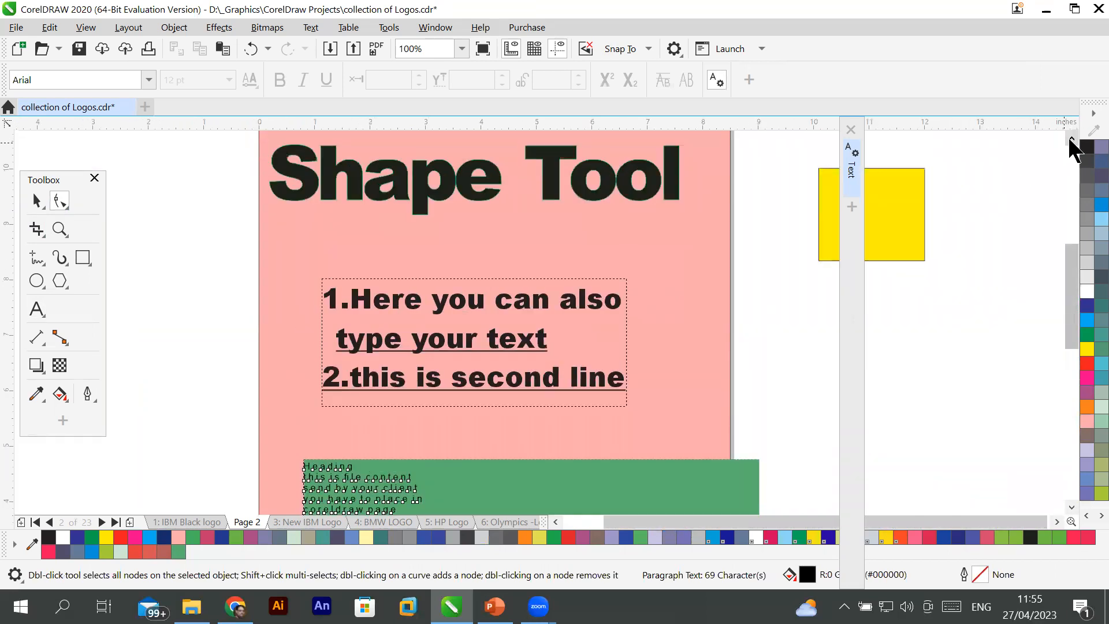
click(1071, 140)
click(1071, 139)
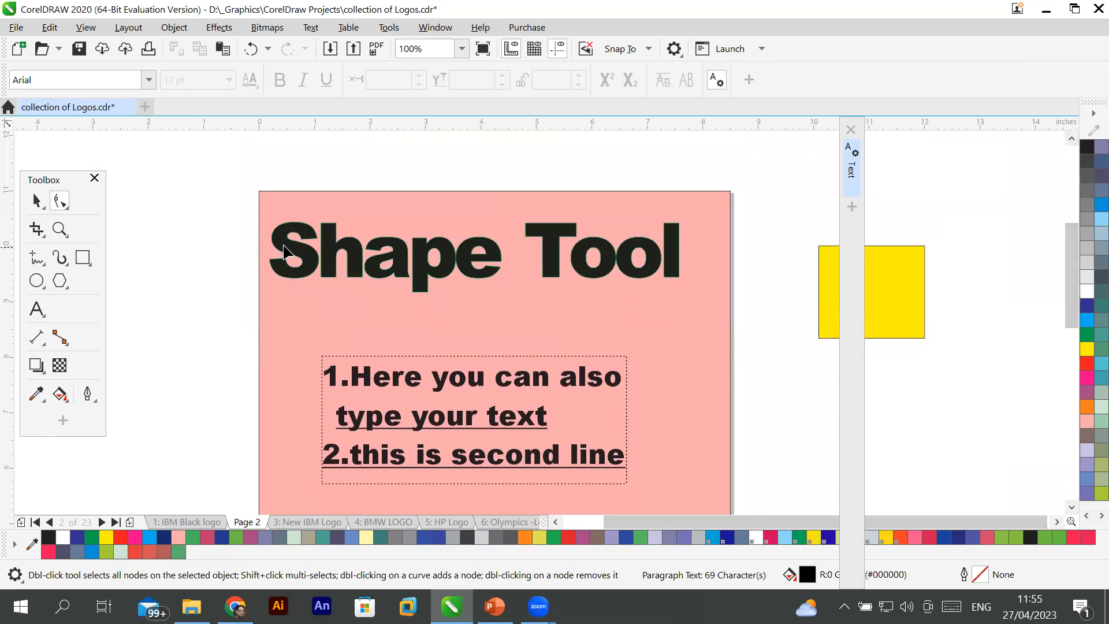
click(35, 306)
click(676, 251)
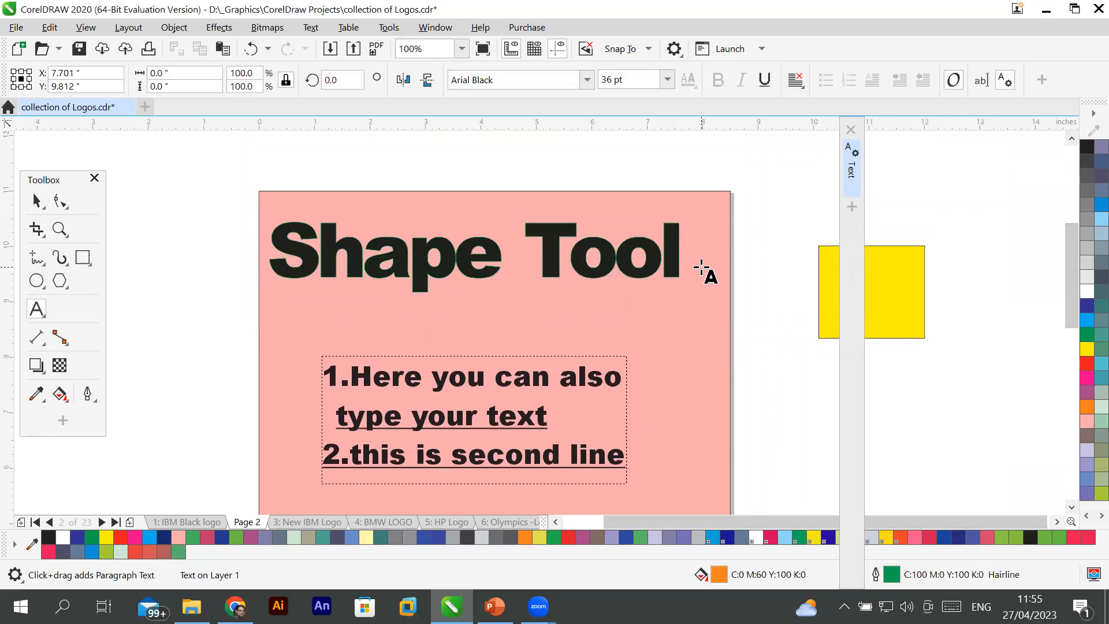
click(617, 255)
click(671, 255)
key(Return)
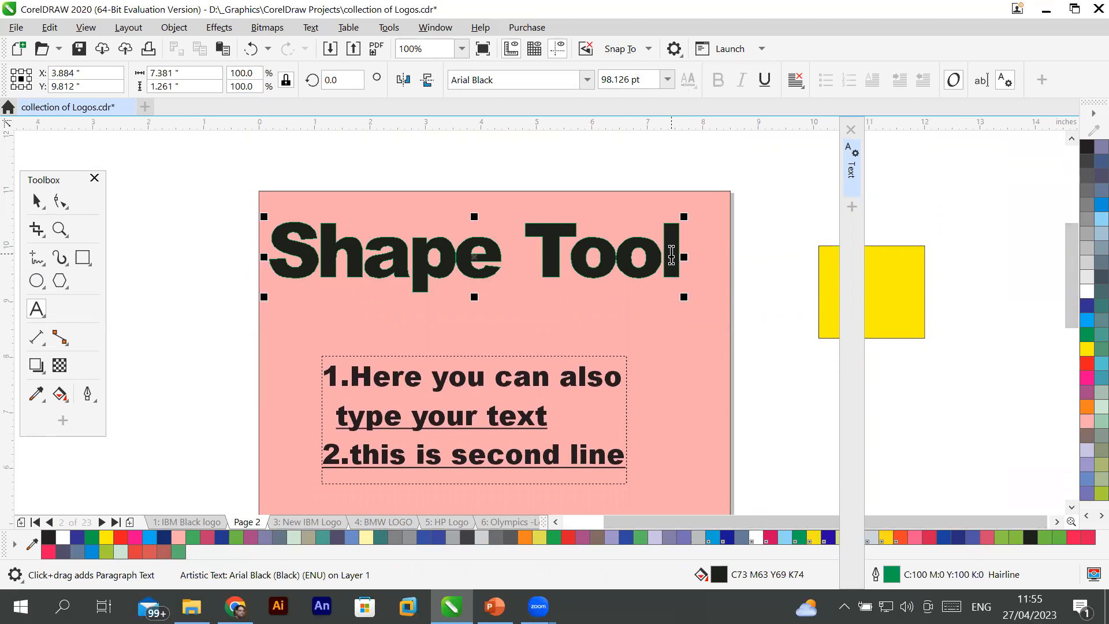
text(use of)
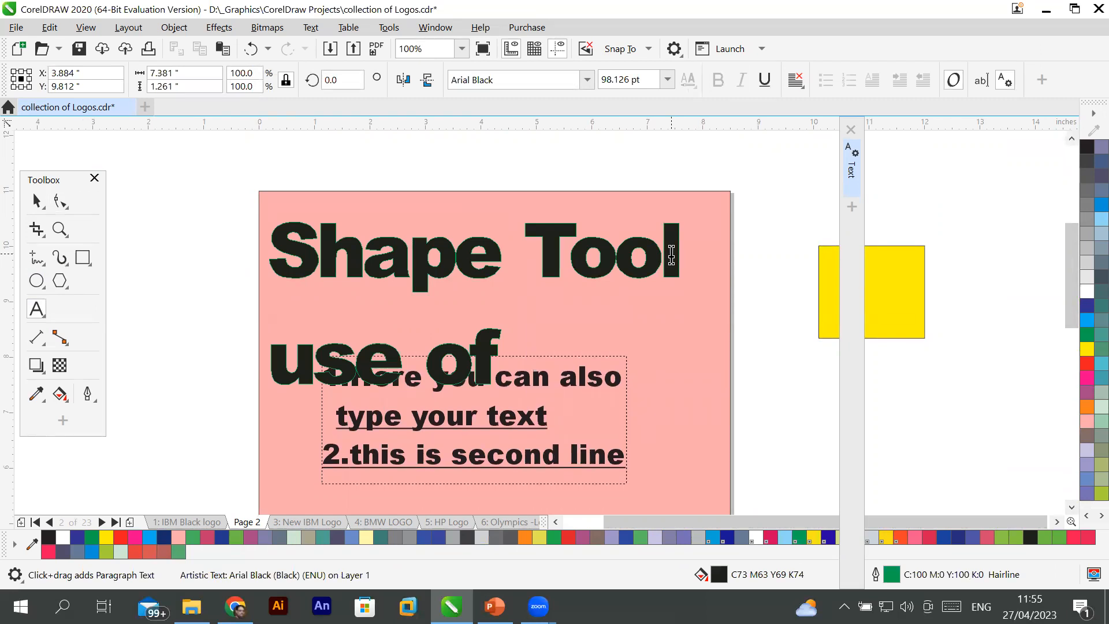
text(tool)
key(Escape)
Move the two-line title up clear of the numbered text and set its "use of tool" line to 48 pt.
click(36, 200)
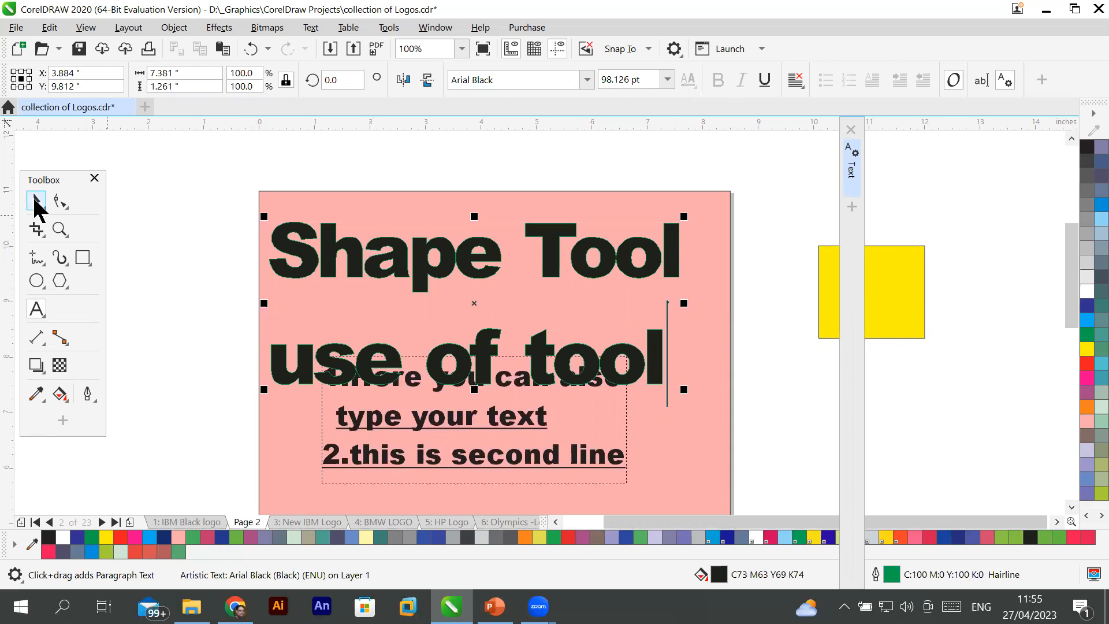
drag(319, 241, 332, 141)
double_click(443, 305)
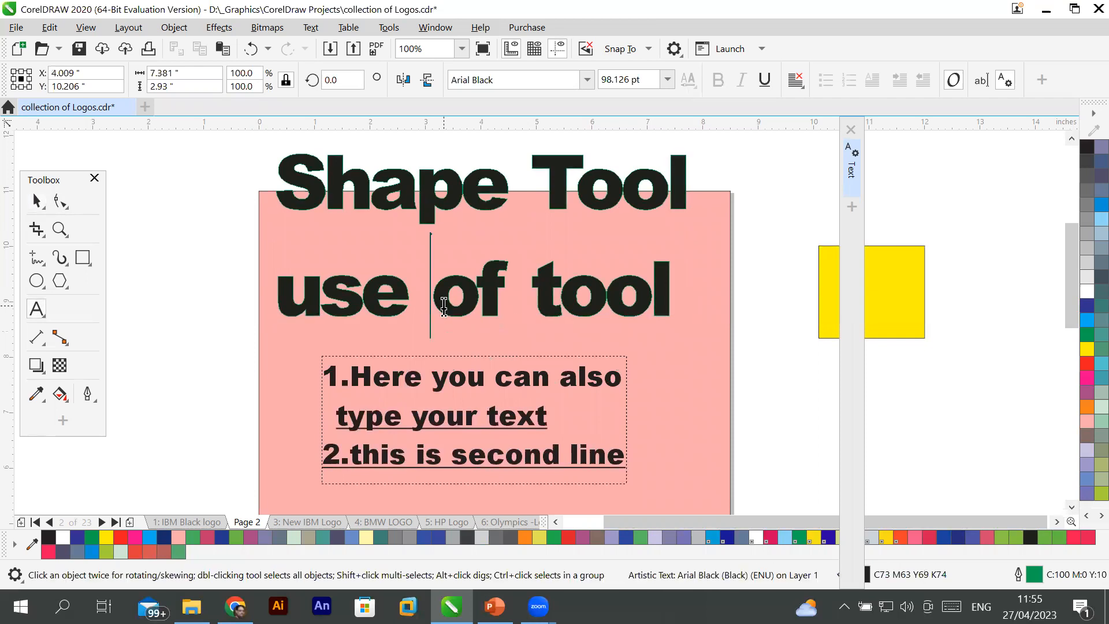
drag(670, 307, 289, 301)
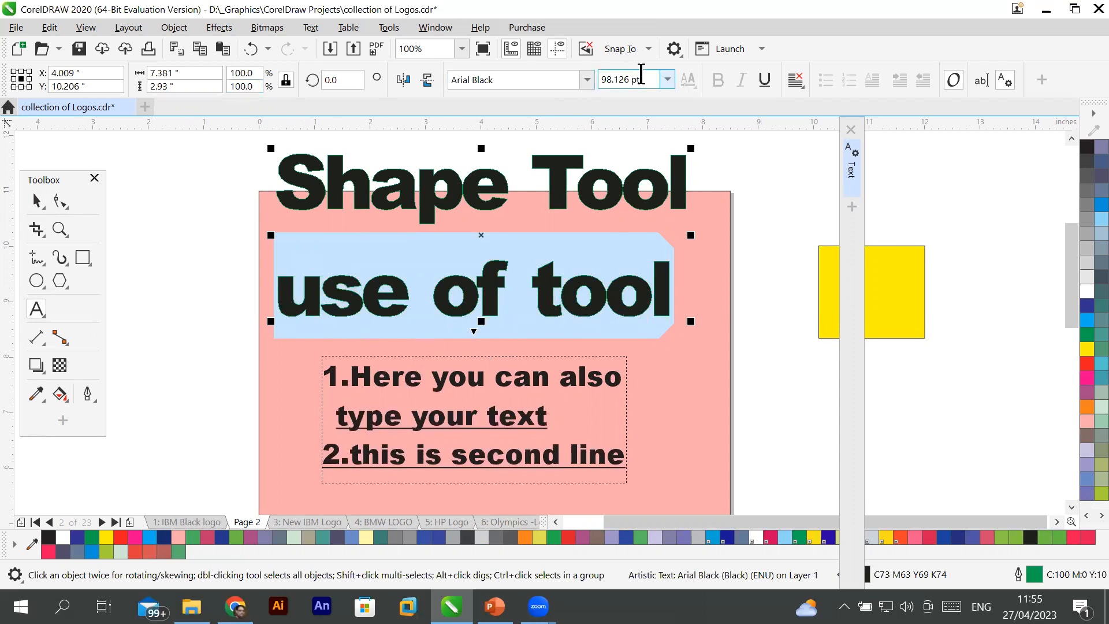
click(668, 80)
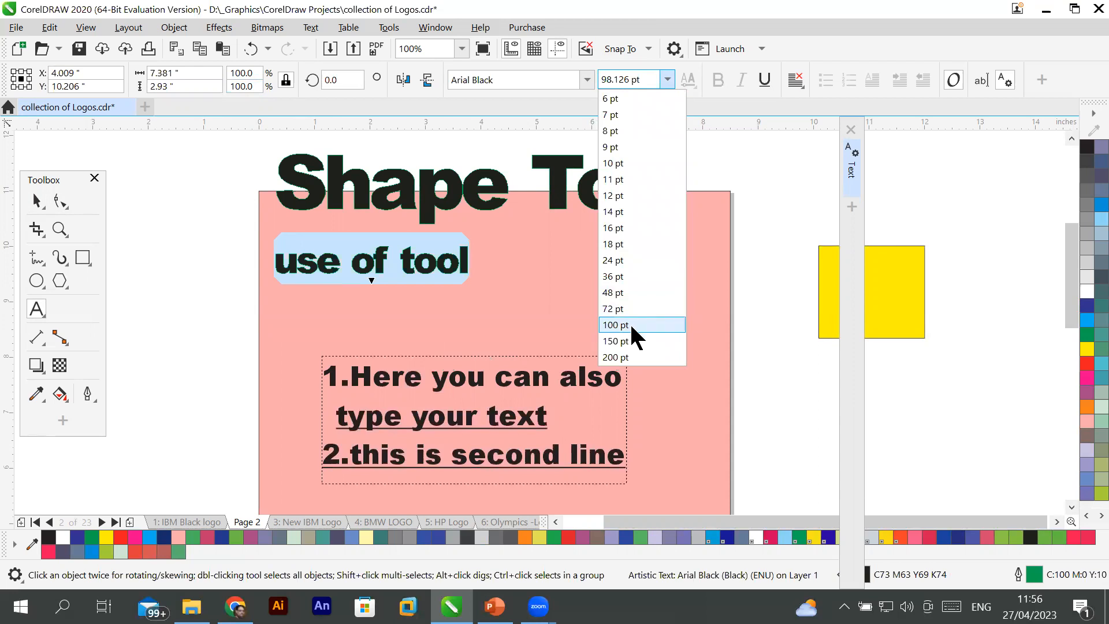
click(632, 292)
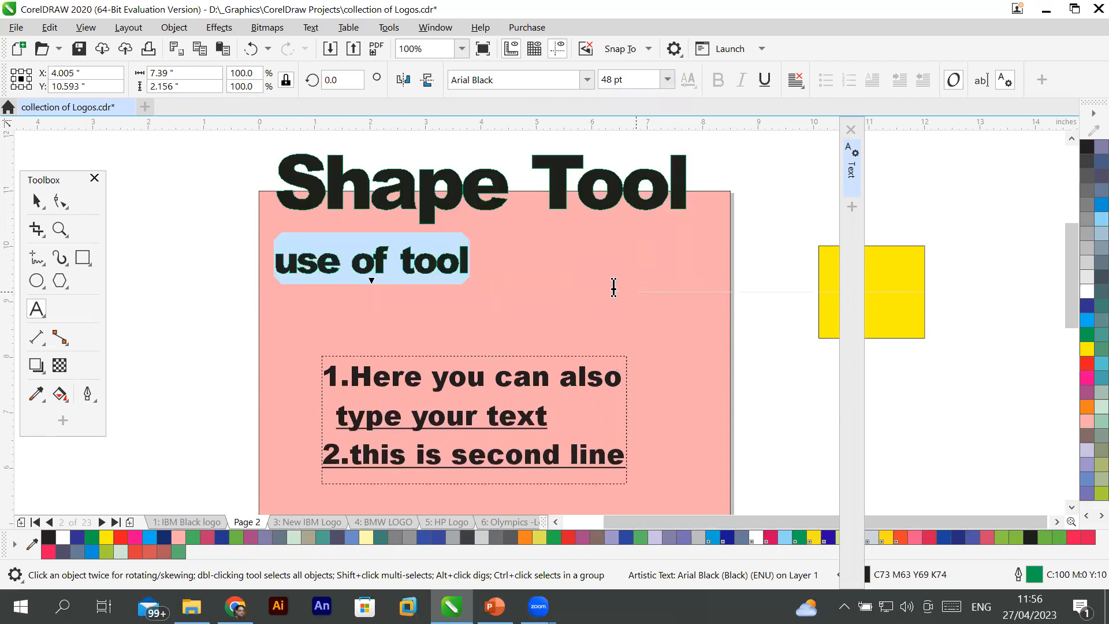
Widen the title's letter spacing and tighten its line spacing with the Shape tool, and move the title back inside the page's upper edge.
click(56, 202)
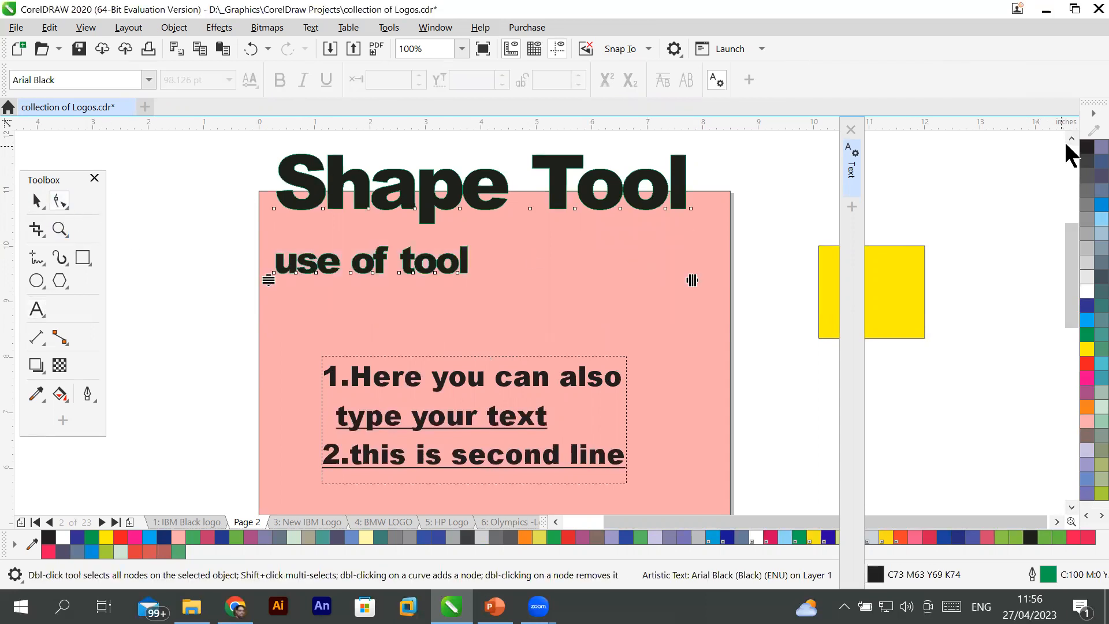
scroll(1066, 143, up, 2)
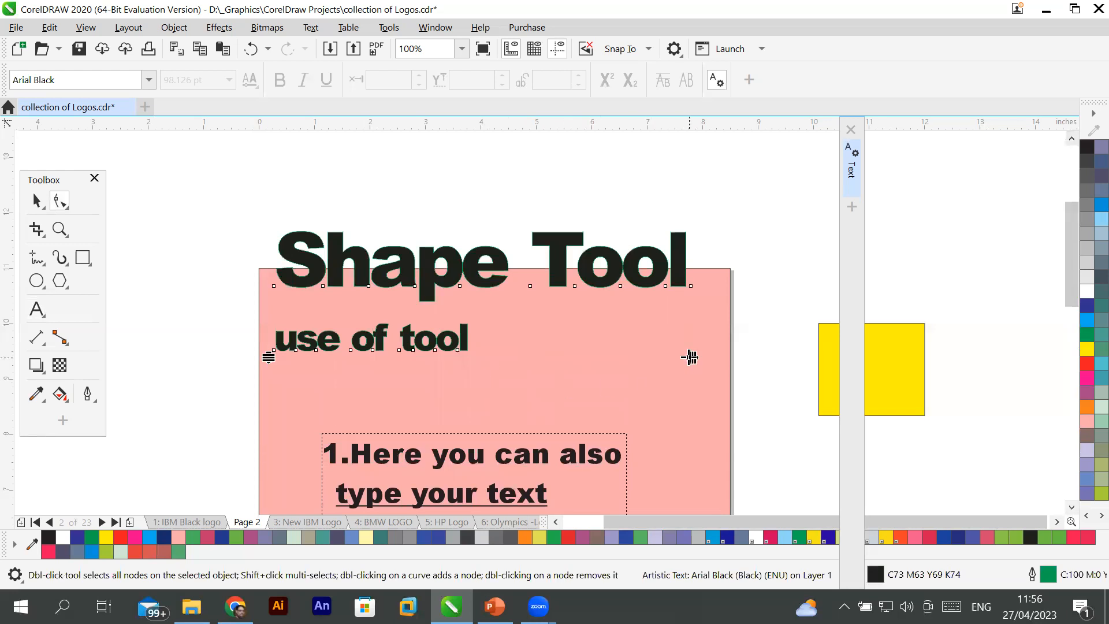
drag(689, 357, 727, 356)
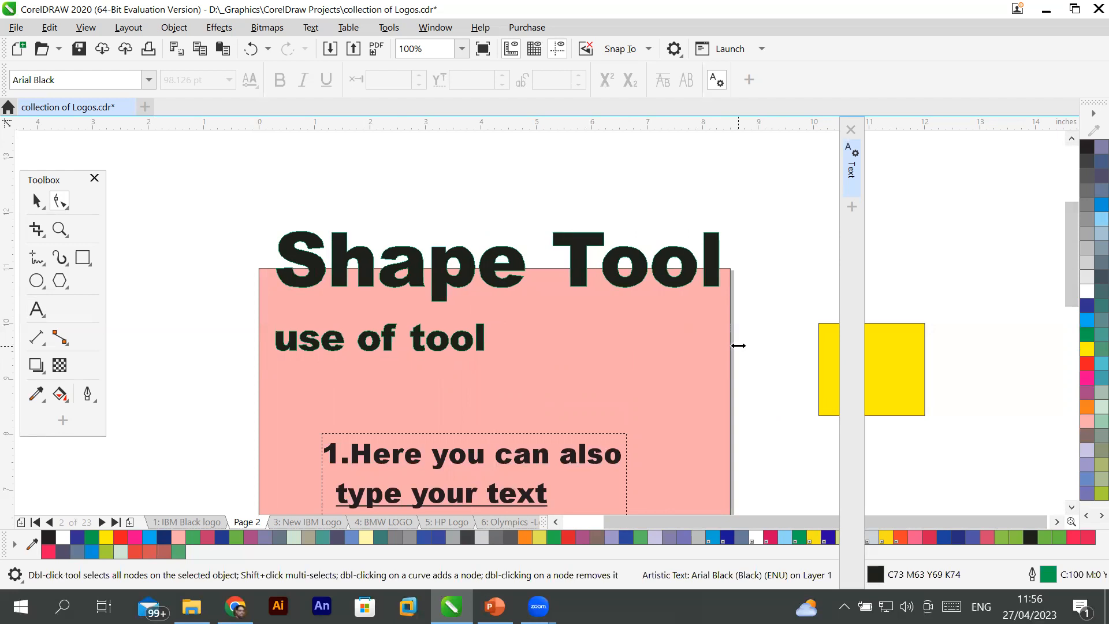
drag(268, 360, 317, 303)
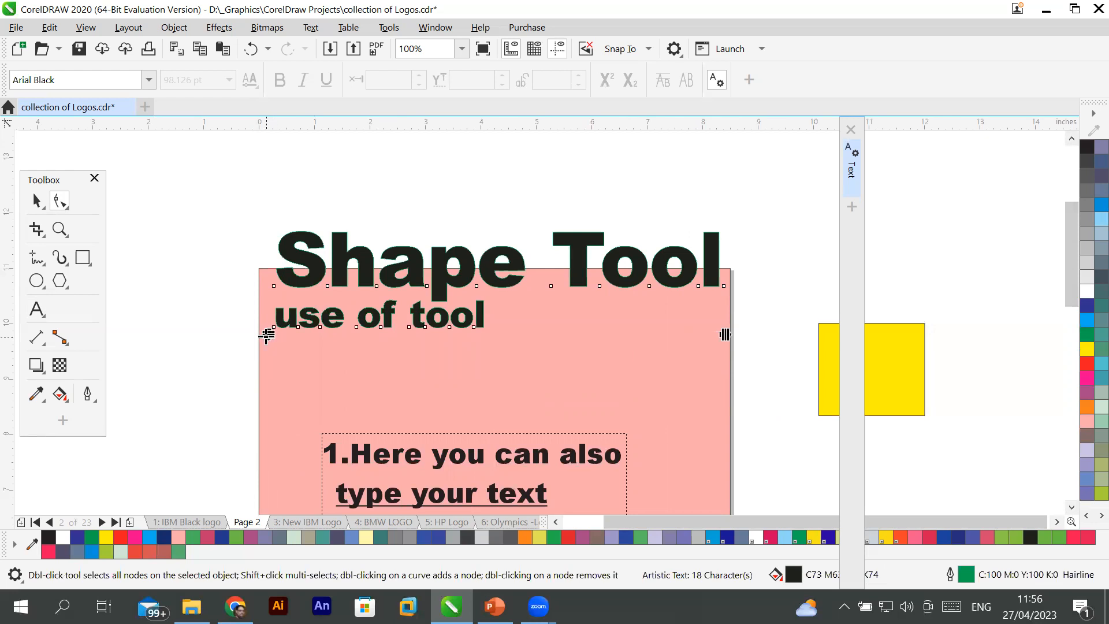
mouse_move(727, 334)
mouse_down()
mouse_move(800, 329)
mouse_move(719, 334)
mouse_up()
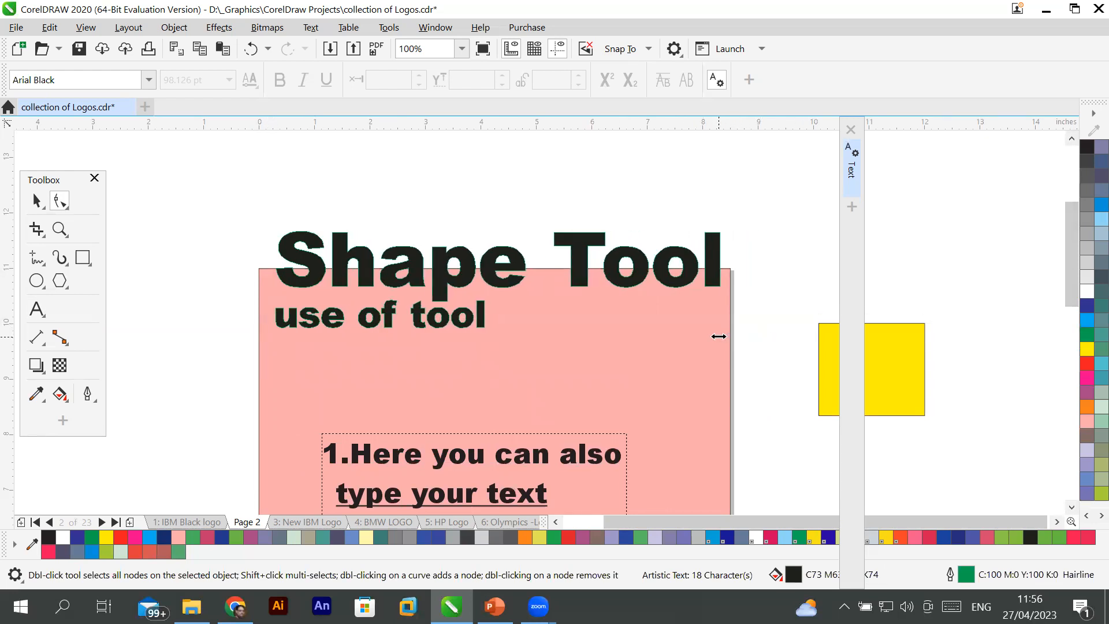
click(38, 202)
drag(336, 265, 340, 325)
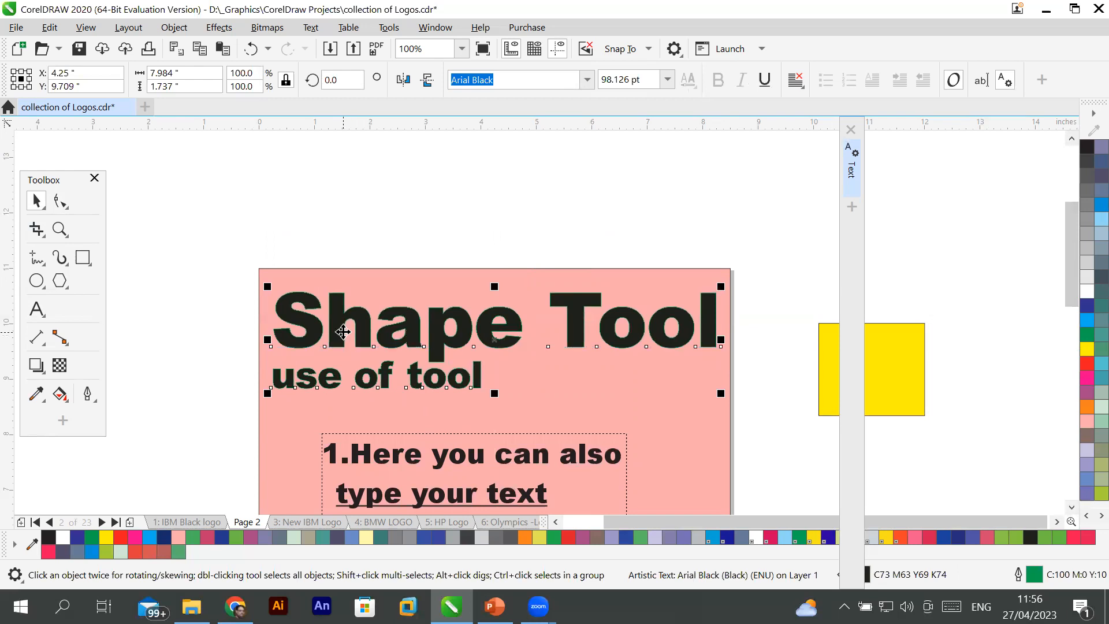
Delete the green paragraph text frame and the numbered text frame from the page.
click(1072, 507)
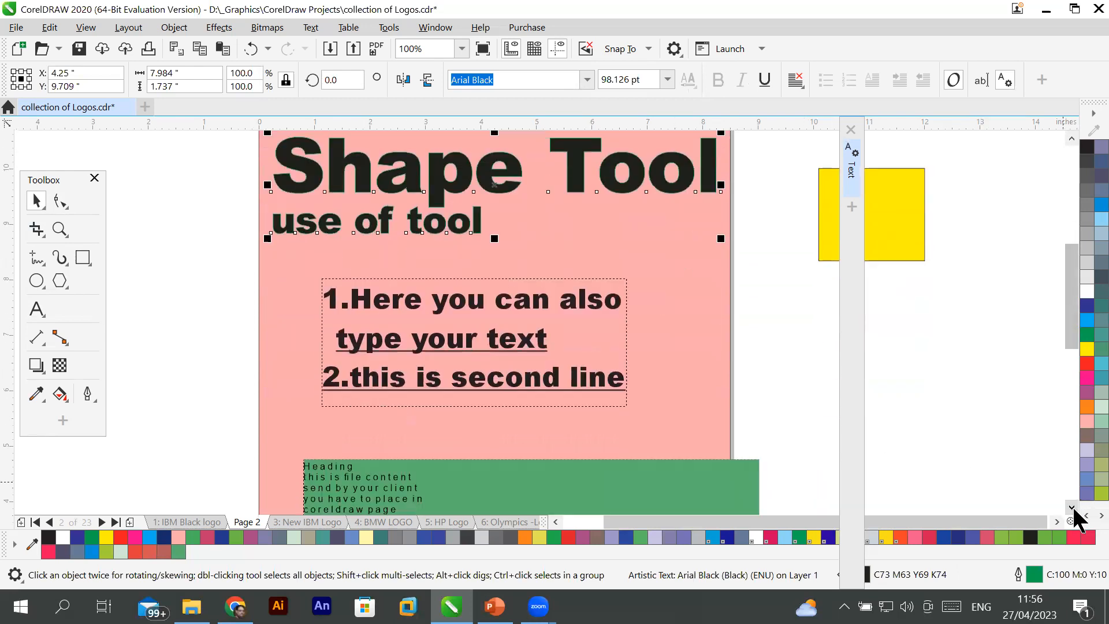
click(1071, 508)
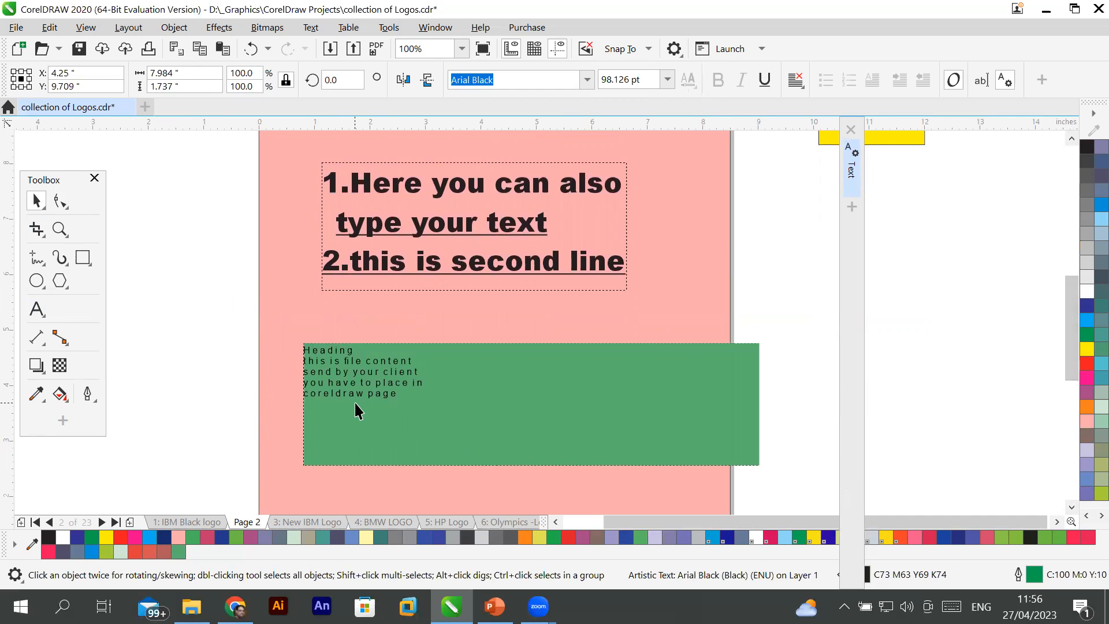
click(36, 200)
click(488, 349)
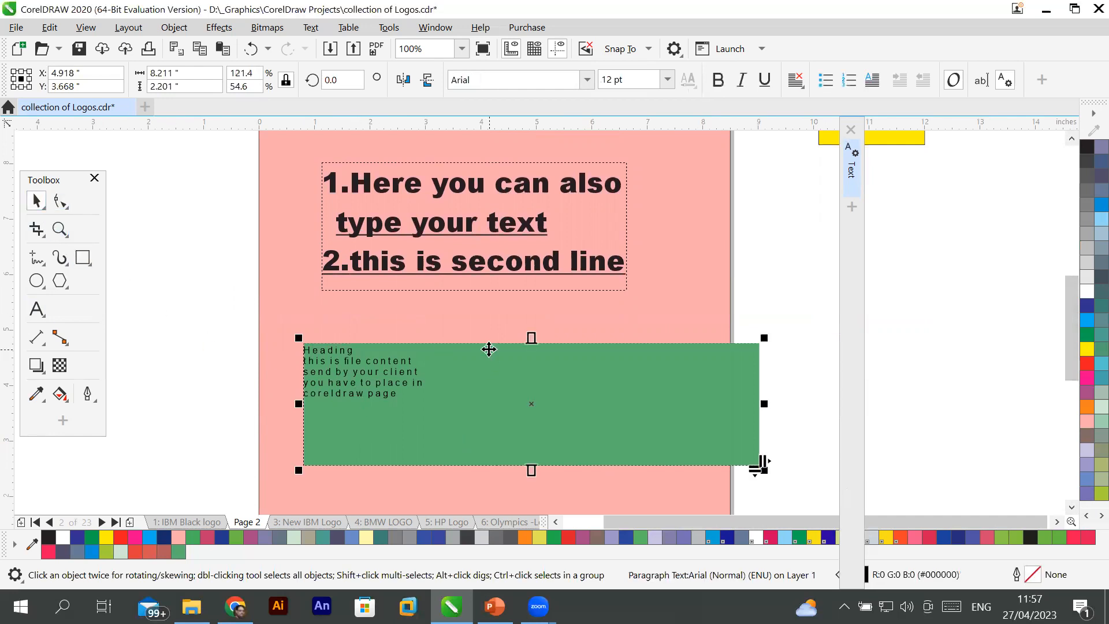
key(Delete)
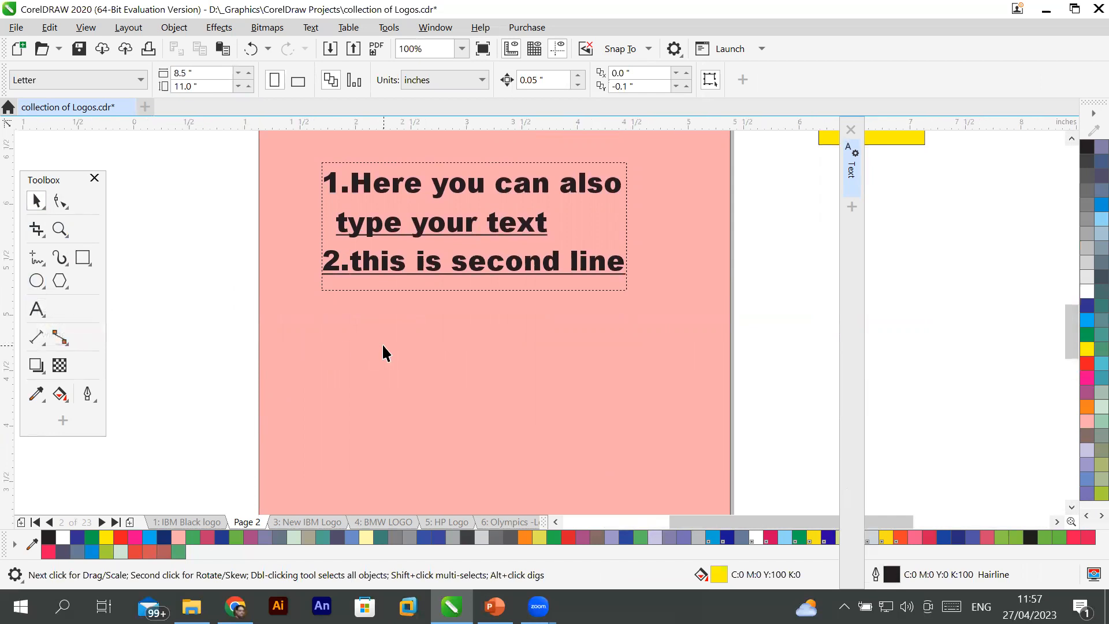
scroll(382, 343, up, 2)
scroll(382, 343, down, 4)
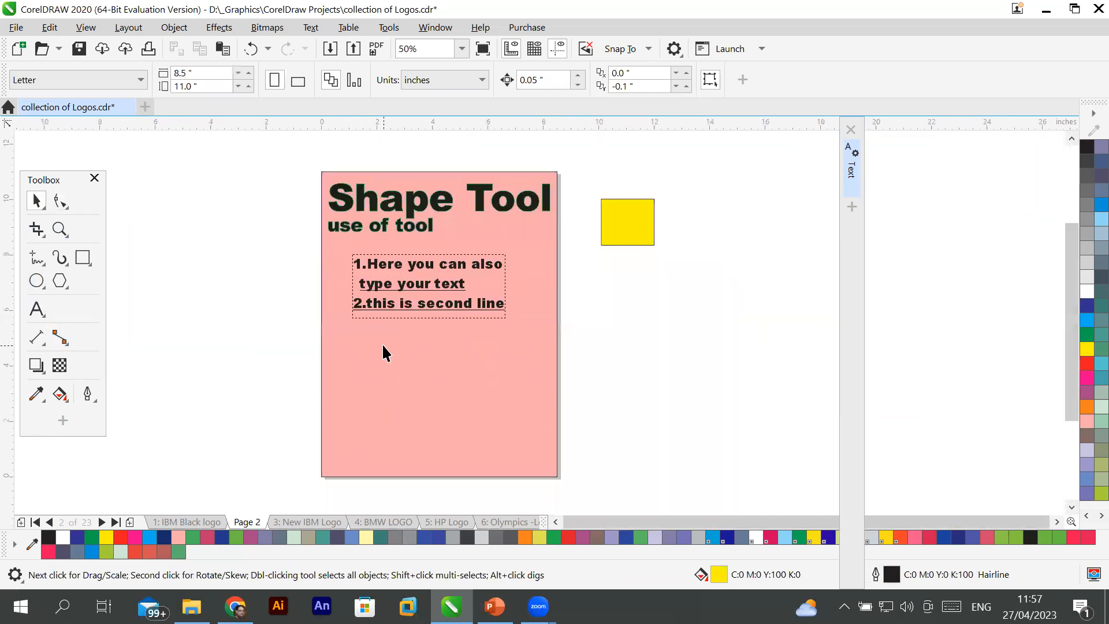
click(439, 261)
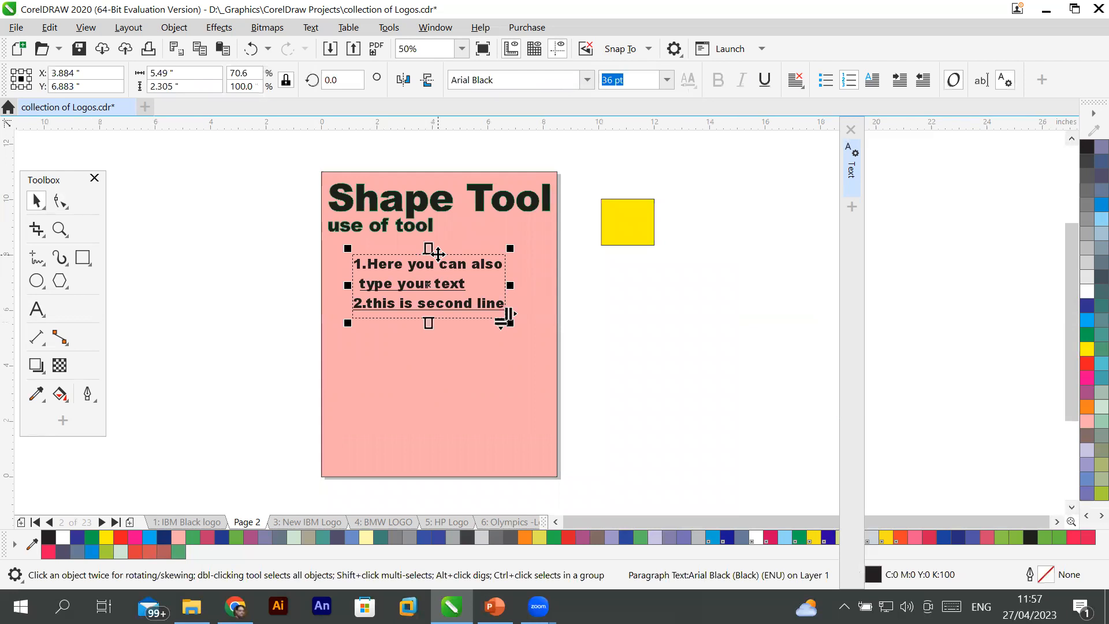
key(Delete)
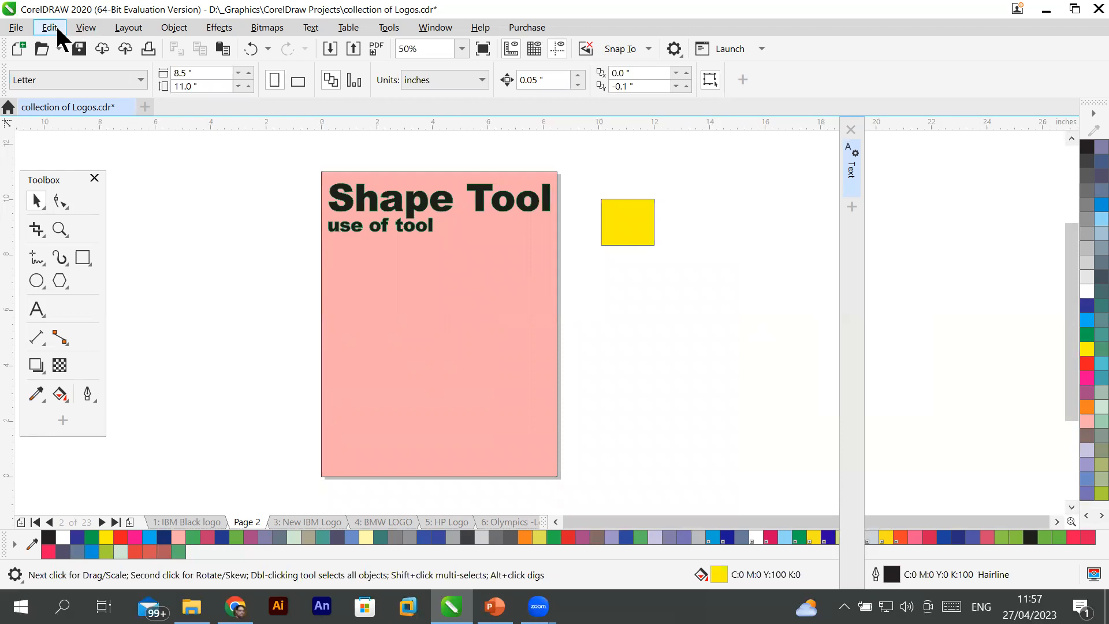
Import the delivery scooter picture pngwing.com.png and place it below the title at about 5.5 by 3.3 inches.
click(15, 27)
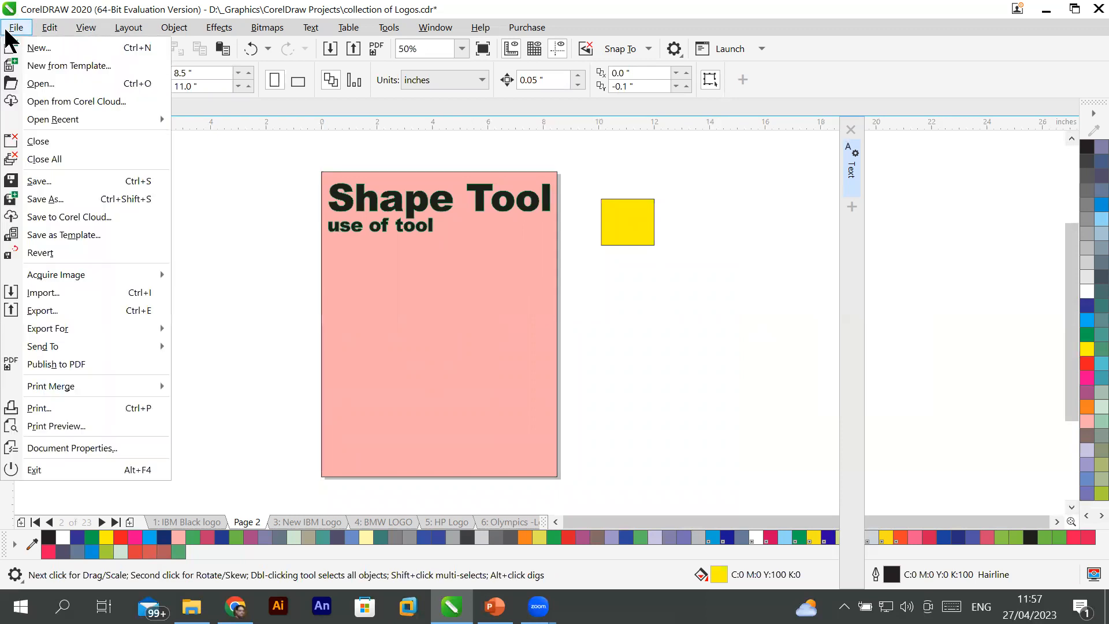
click(69, 290)
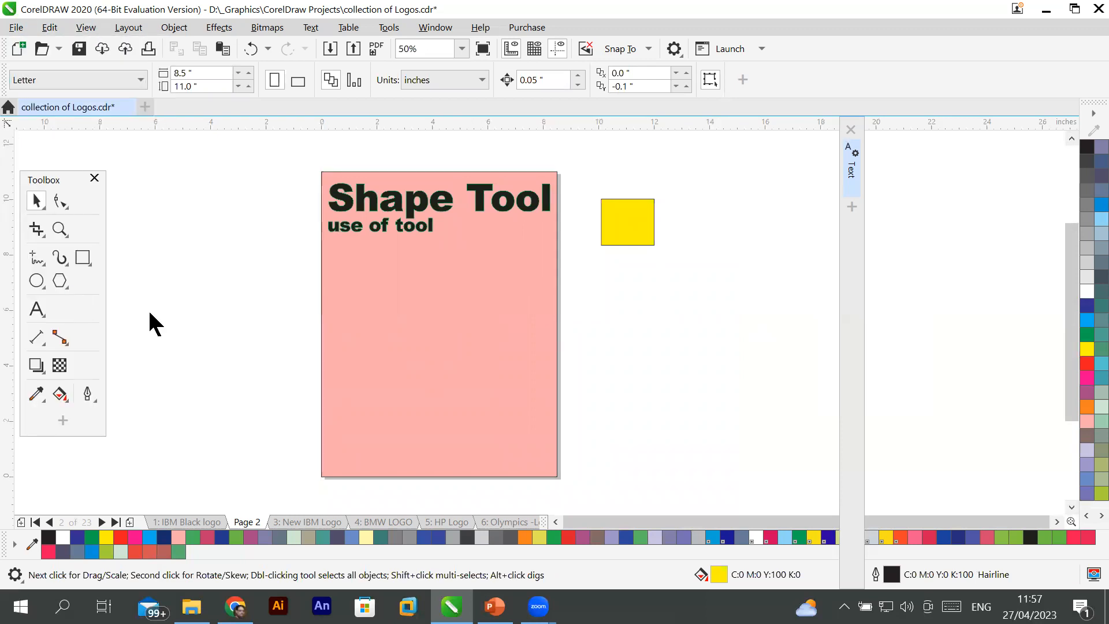
double_click(570, 264)
drag(548, 321, 584, 344)
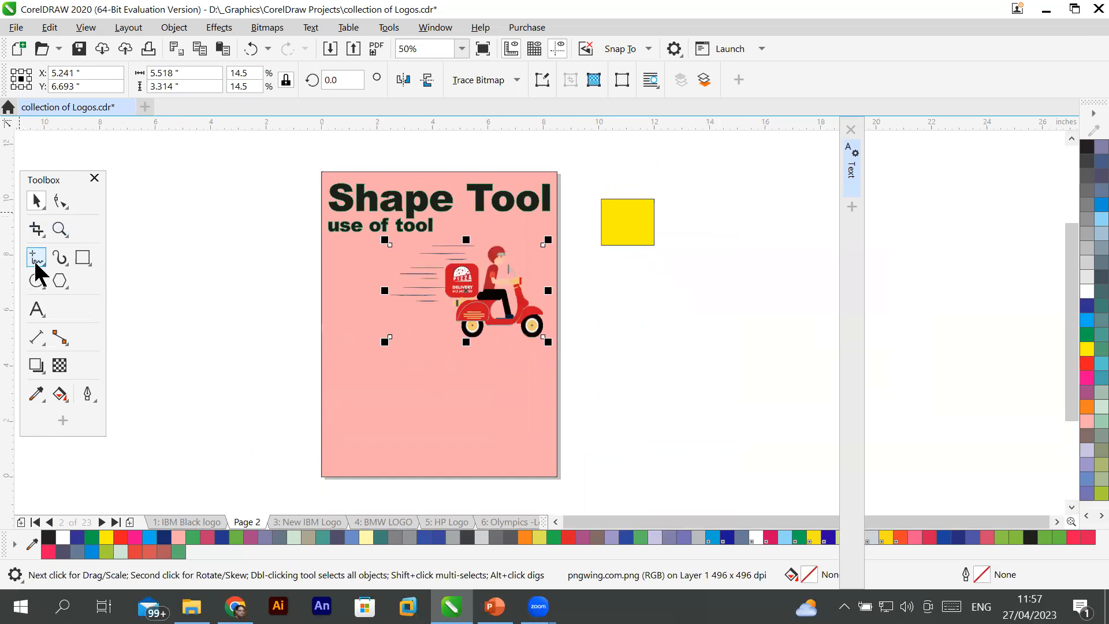
Replace the title's first line "Shape Tool" with "Pizza Delivery".
click(37, 308)
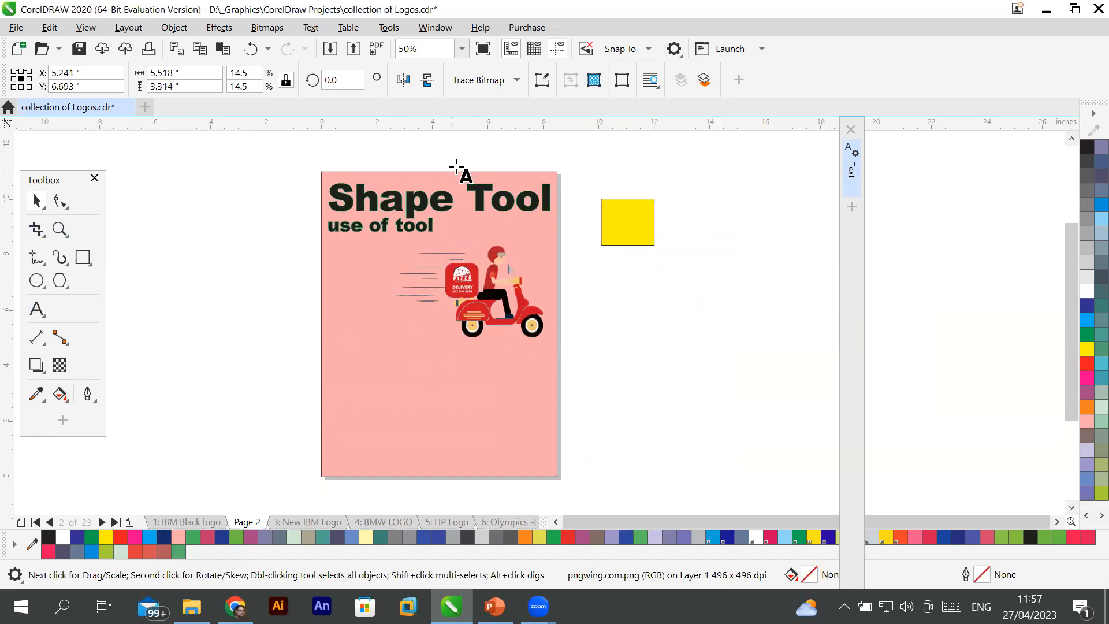
click(420, 194)
key(ctrl+a)
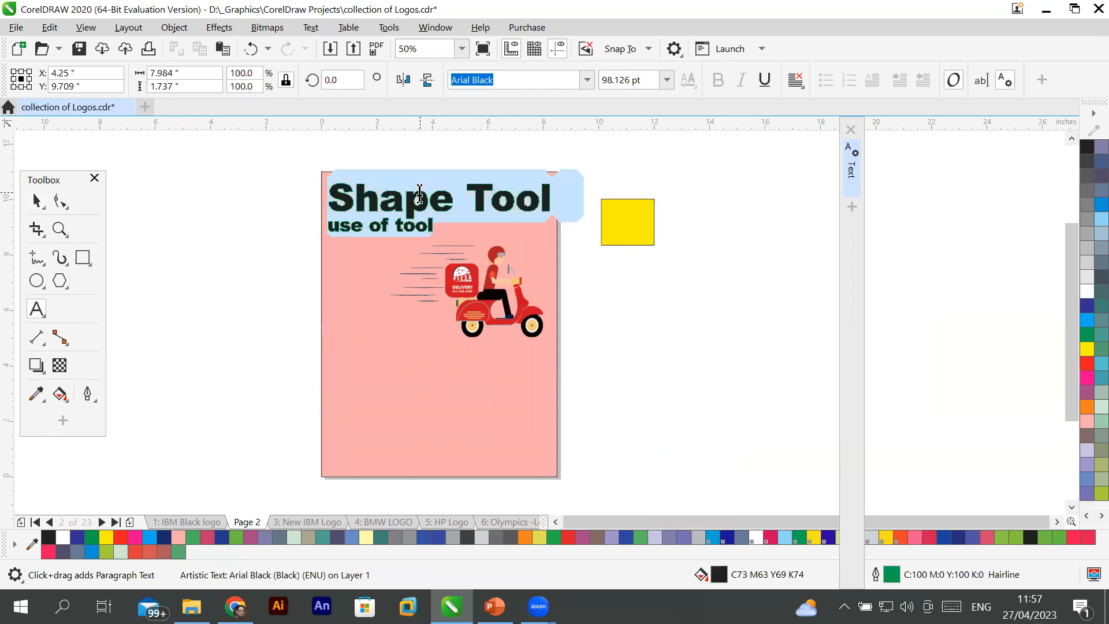
key(Left)
text(Pizza )
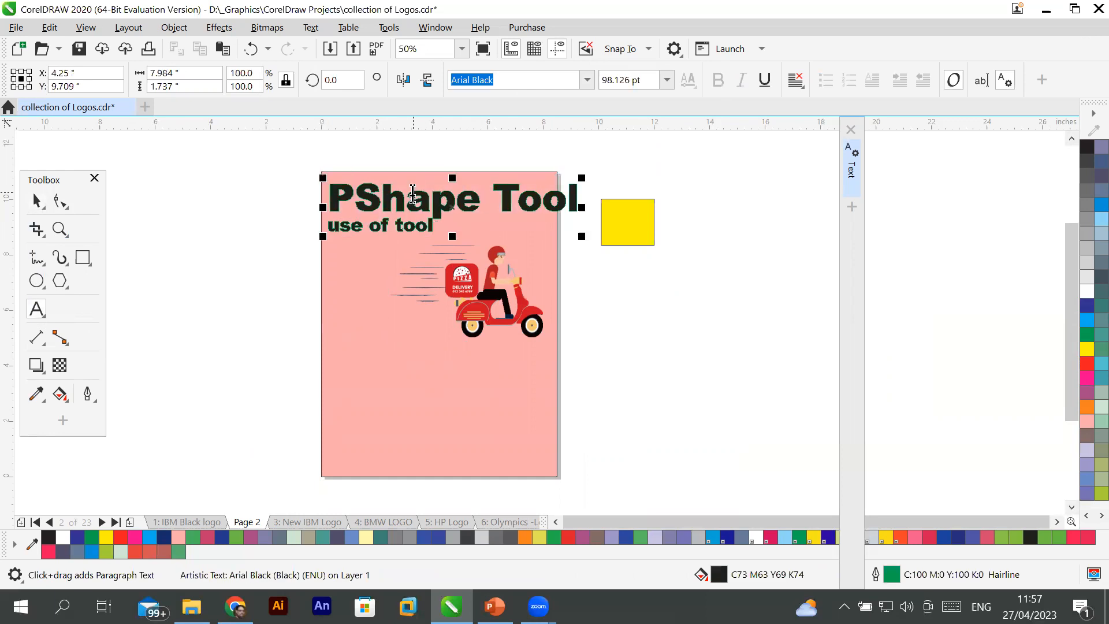
text(Delivery)
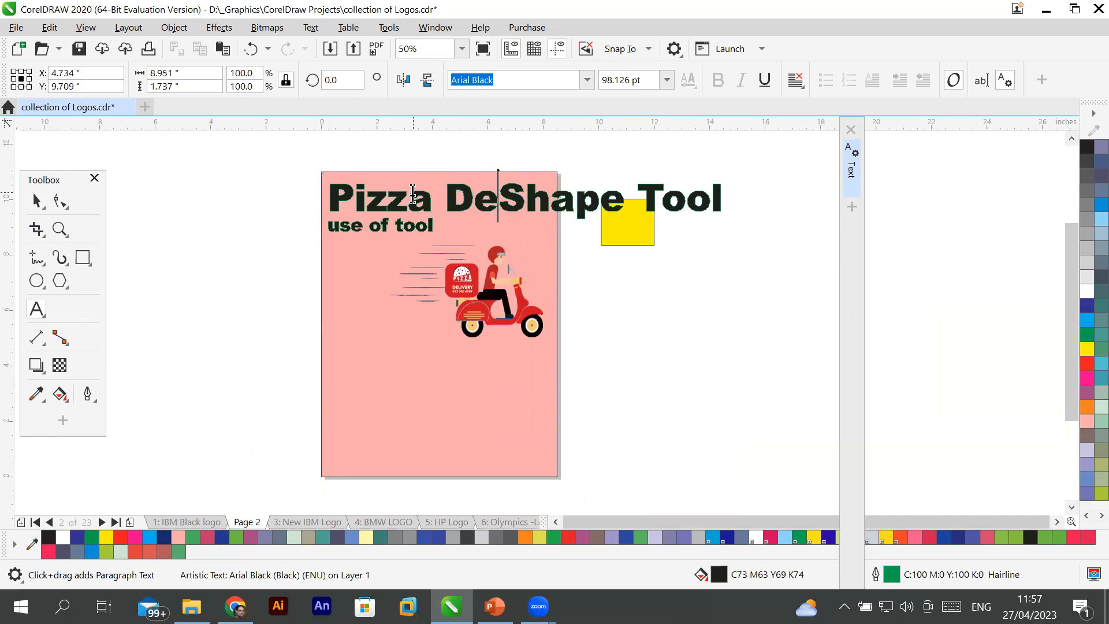
key(Delete)
key(Delete)
key(Delete)
key(Delete)
key(Delete)
key(Delete)
key(Delete)
key(Delete)
key(Delete)
key(Delete)
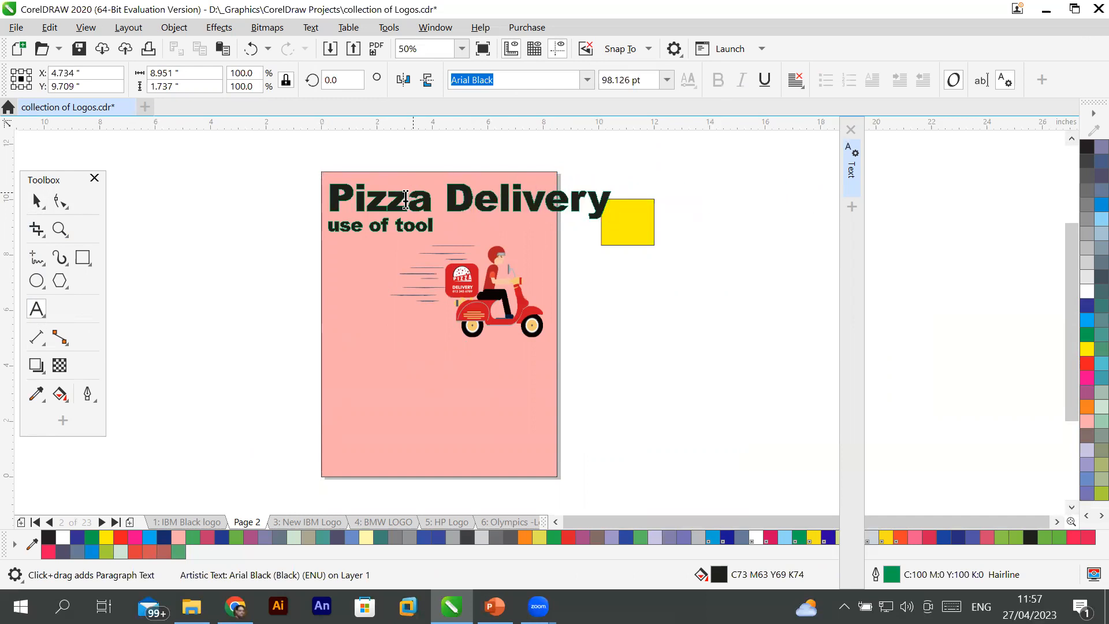
Replace the title's second line "use of tool" with "24/7 services".
drag(433, 227, 316, 225)
text(24/7)
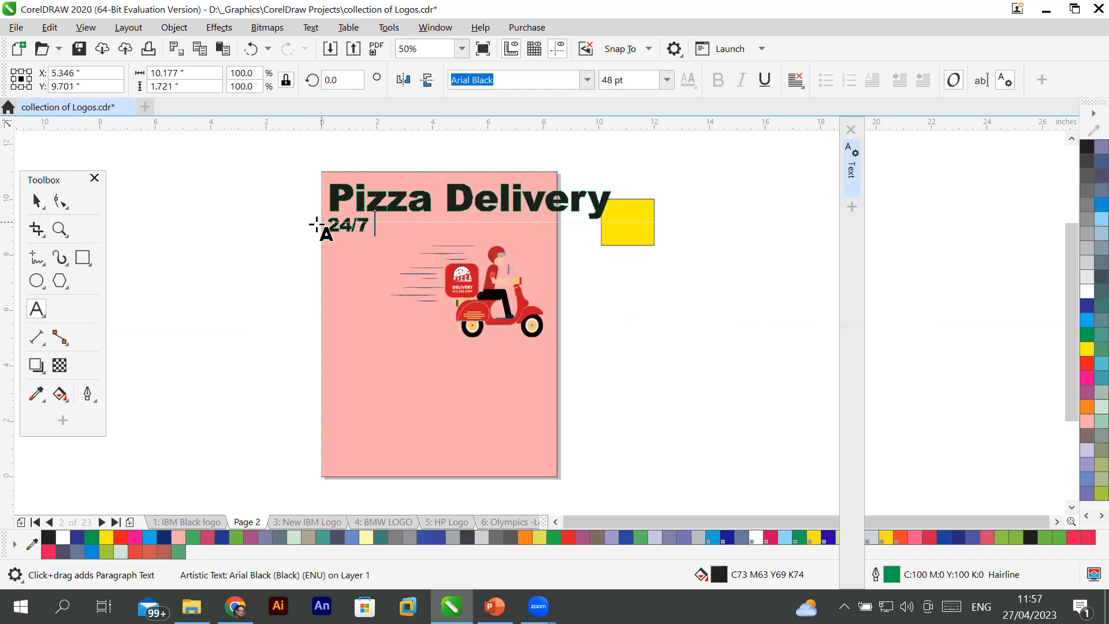
text( services)
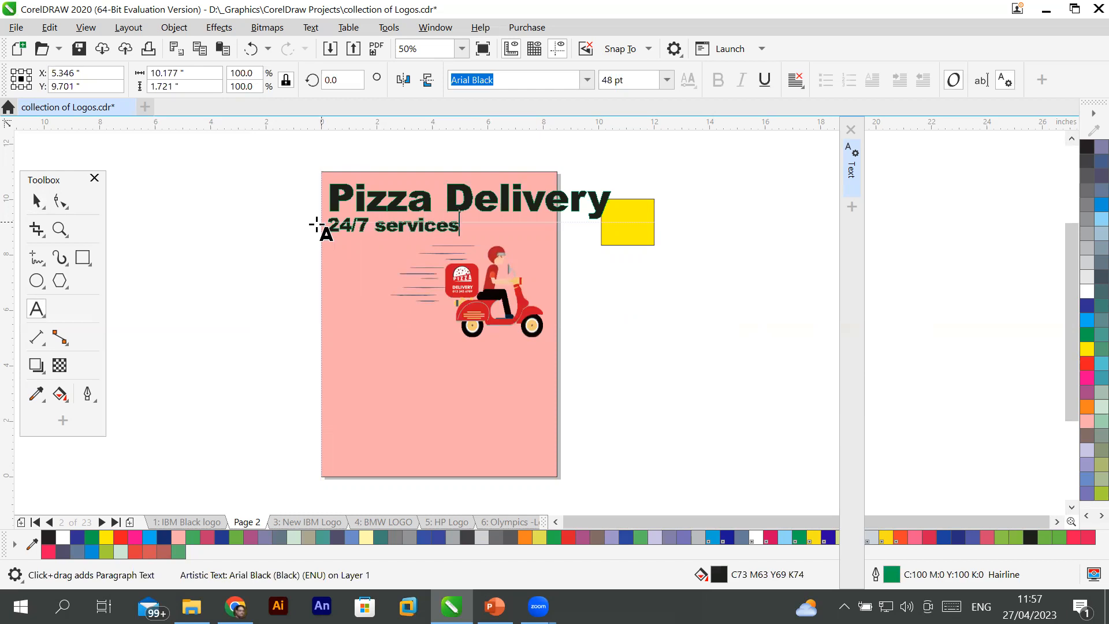
Set the "Pizza Delivery" line to 72 pt.
click(352, 198)
triple_click(351, 199)
click(350, 198)
click(336, 197)
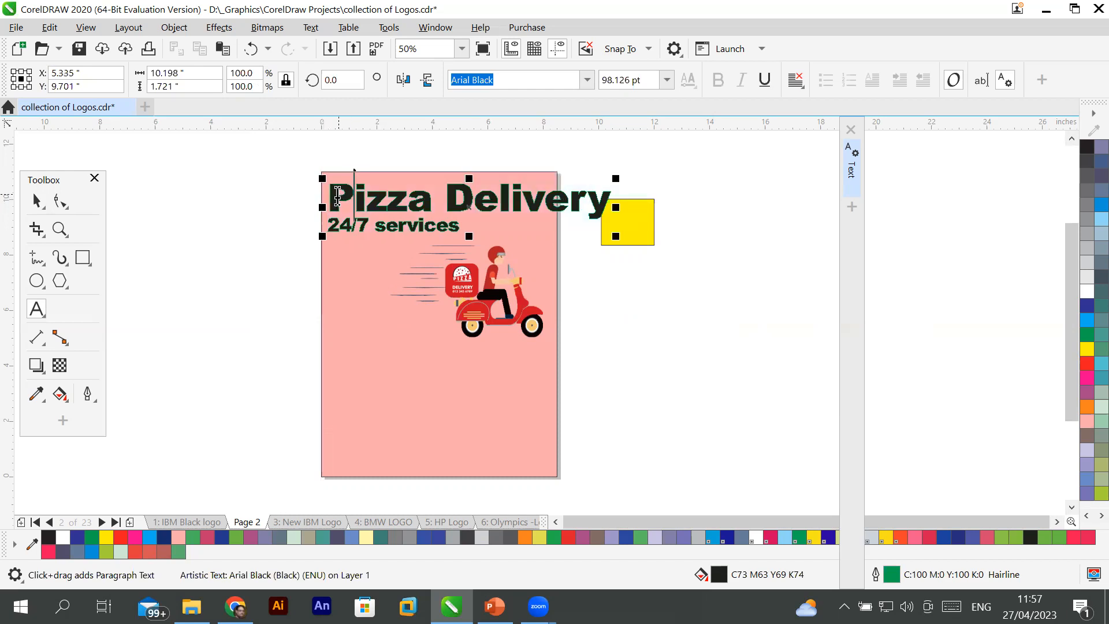
drag(335, 196, 611, 201)
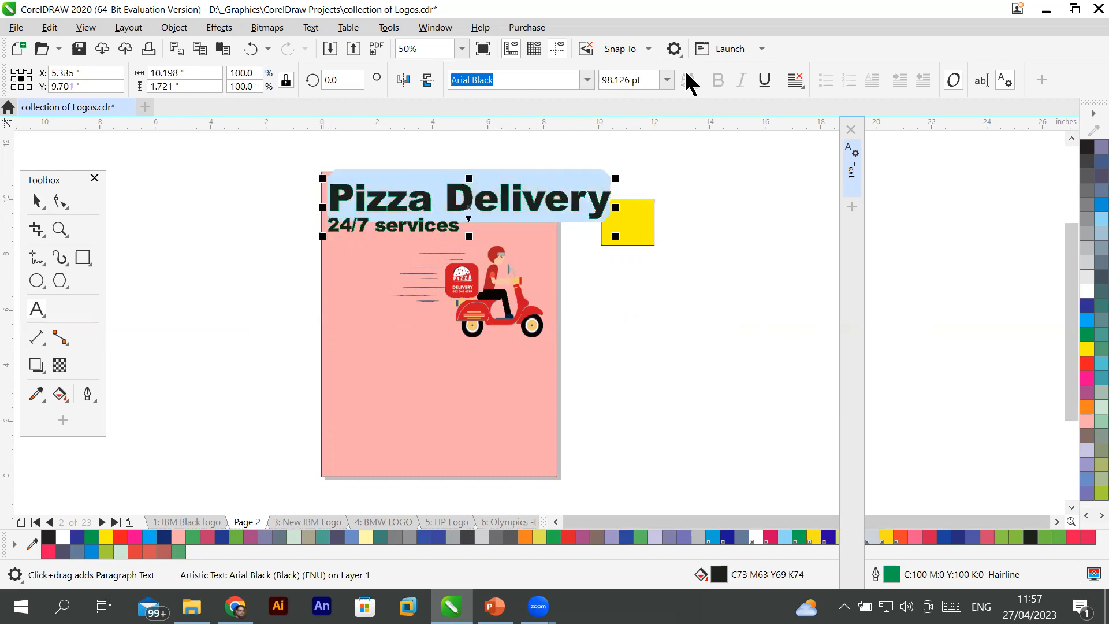
click(665, 79)
click(667, 79)
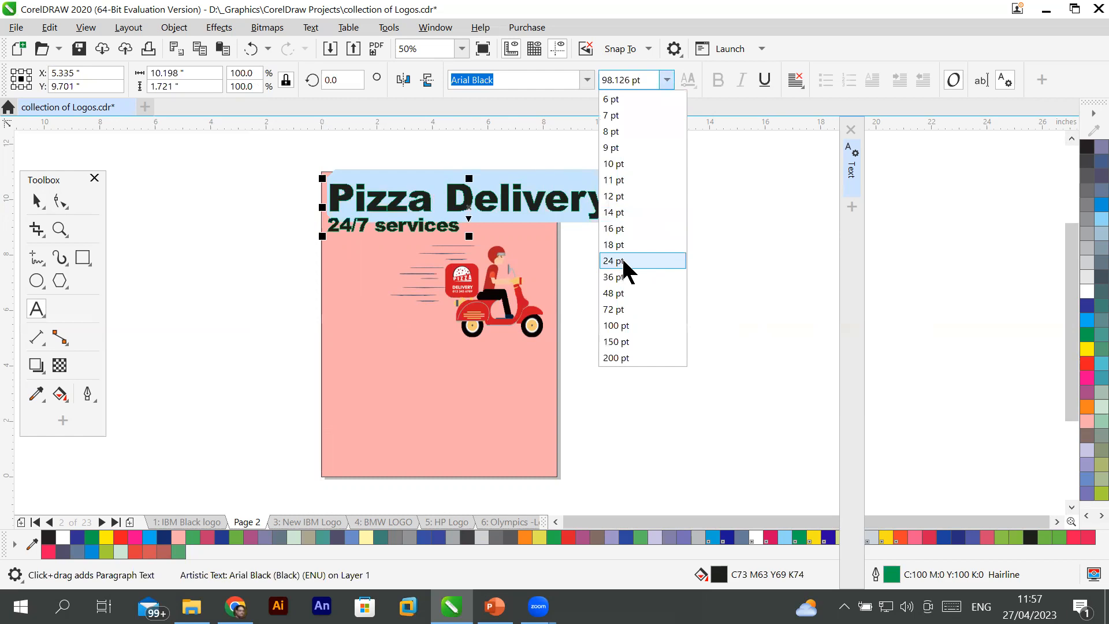
click(629, 306)
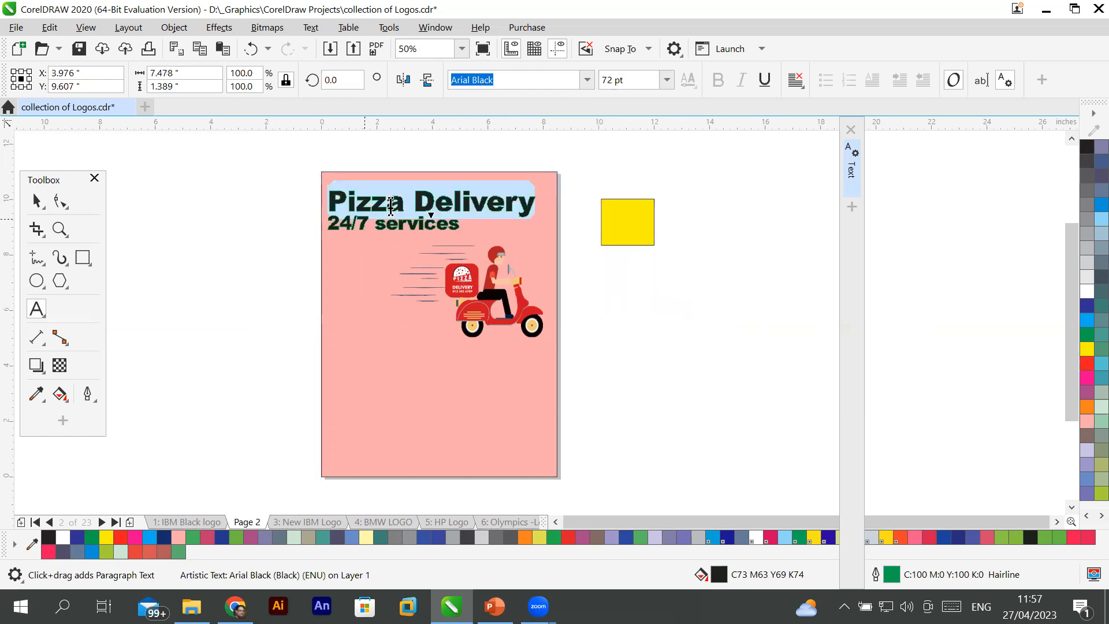
Rotate the two-line title slightly clockwise to about 356.4 degrees and shift it up towards the page's upper edge.
click(37, 202)
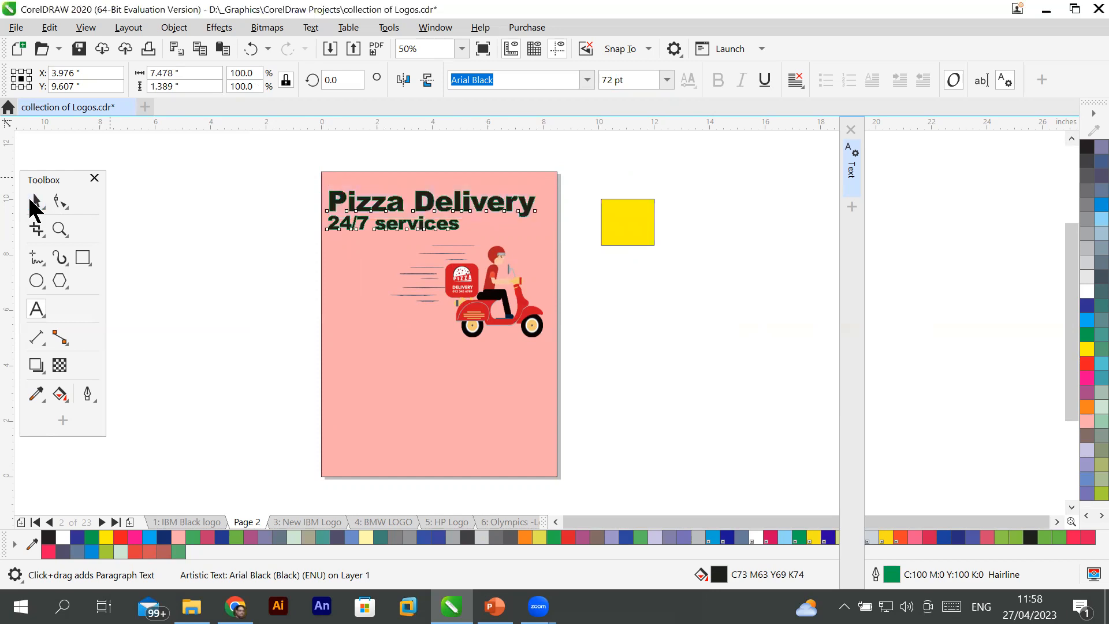
click(60, 201)
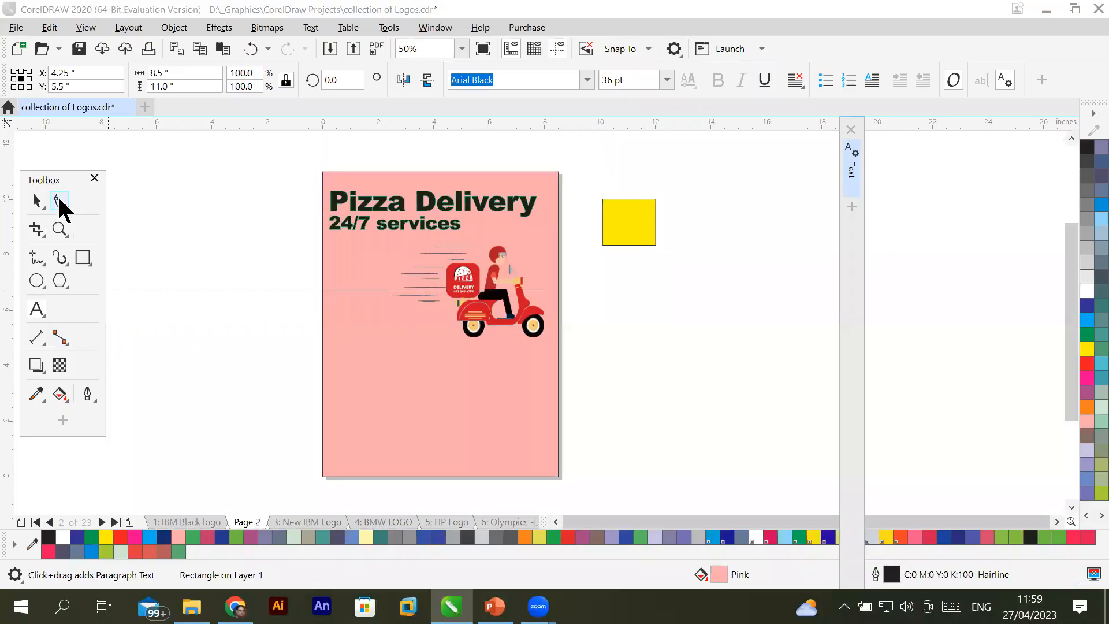
click(60, 202)
click(371, 210)
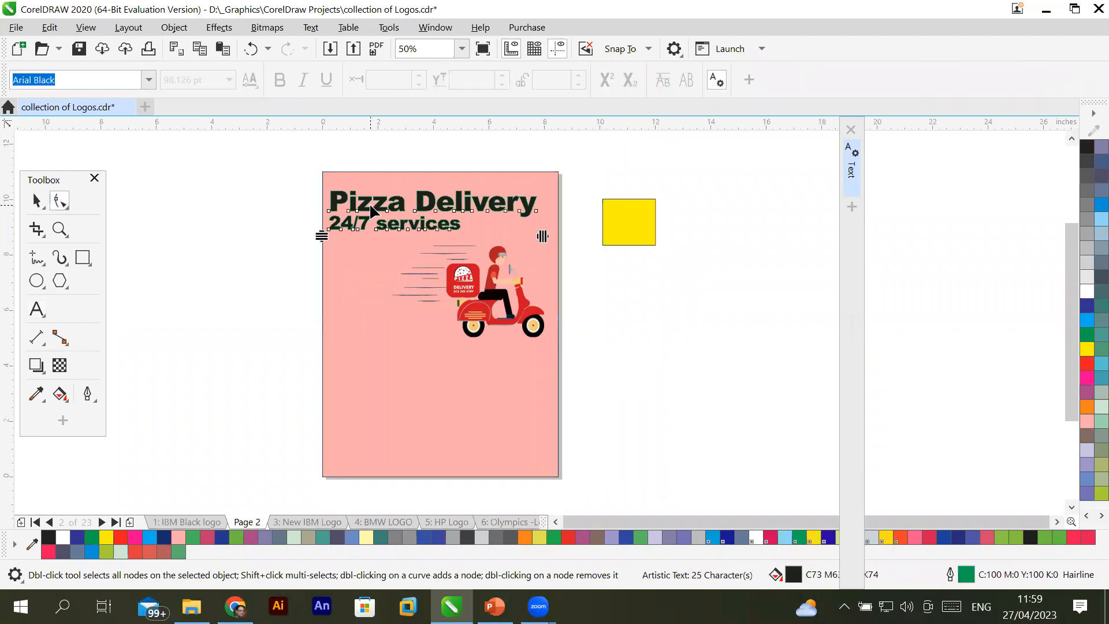
scroll(371, 210, up, 2)
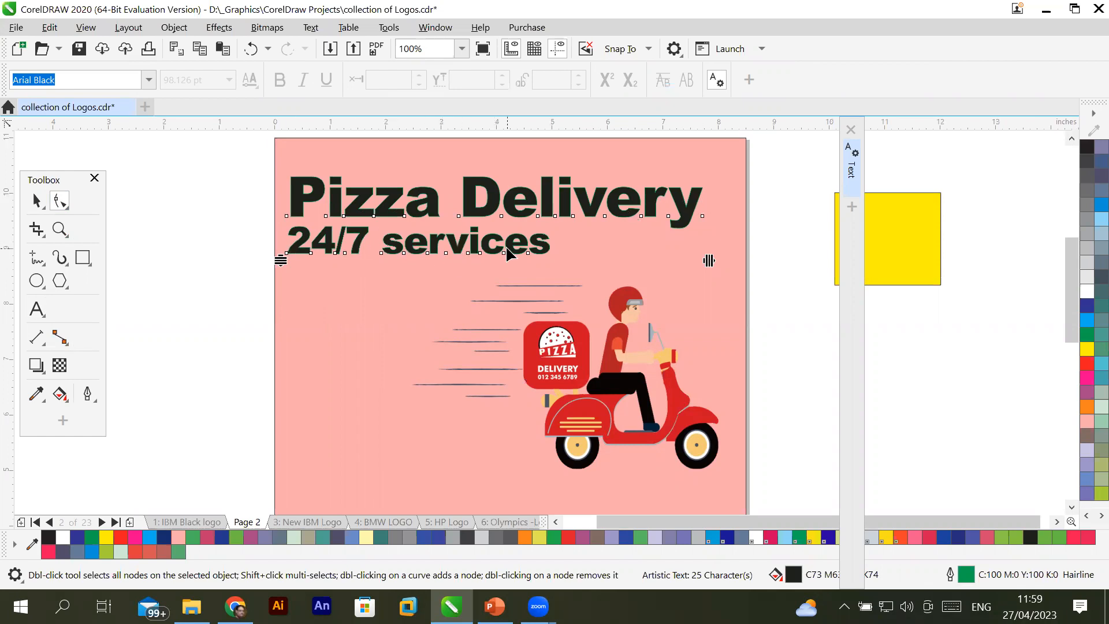
click(36, 203)
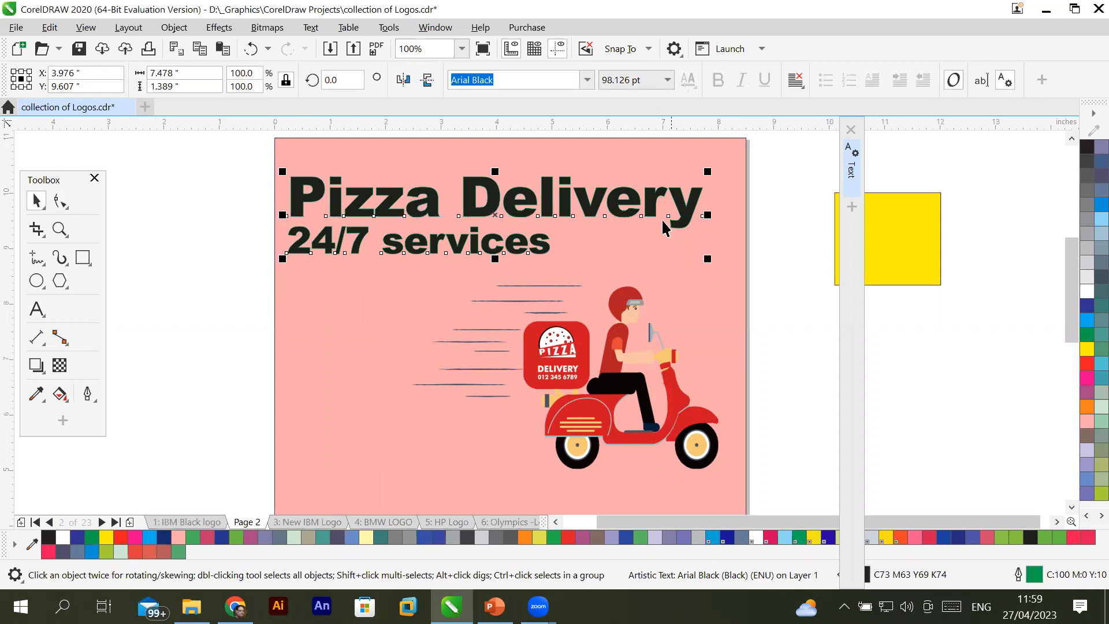
click(642, 205)
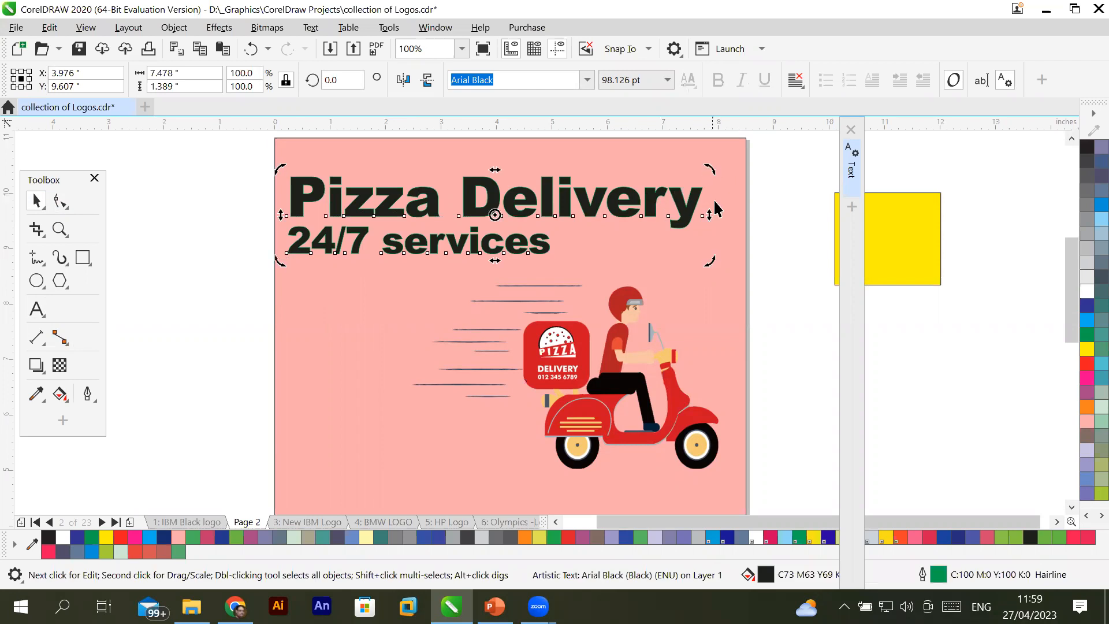
drag(710, 215, 707, 242)
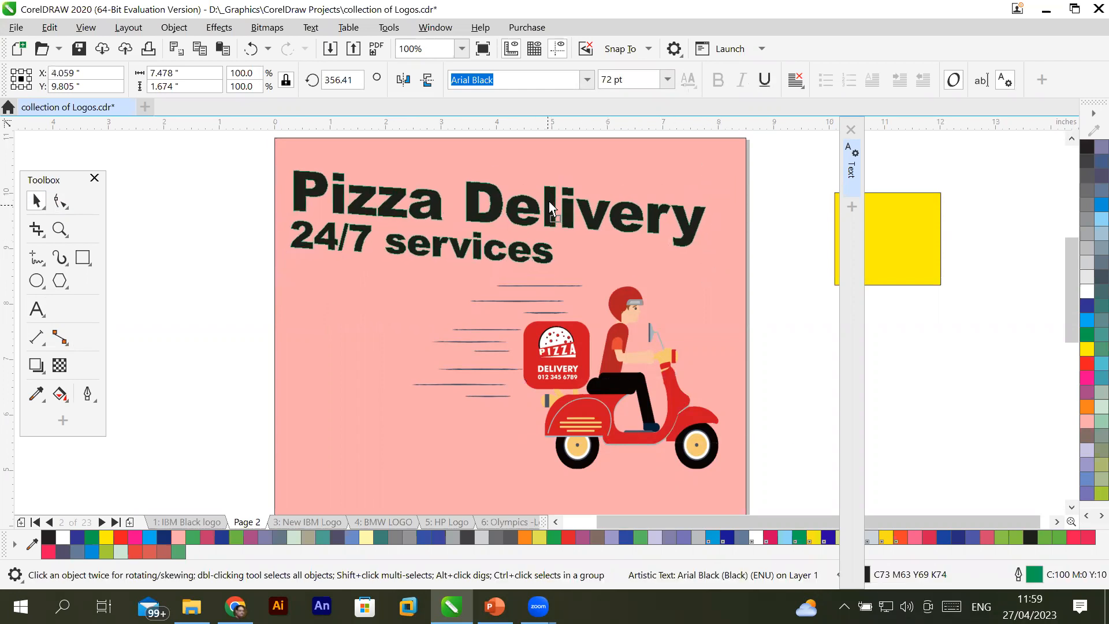
Narrow the rotated title's letter spacing slightly and widen the gap between its two lines with the Shape tool.
click(58, 200)
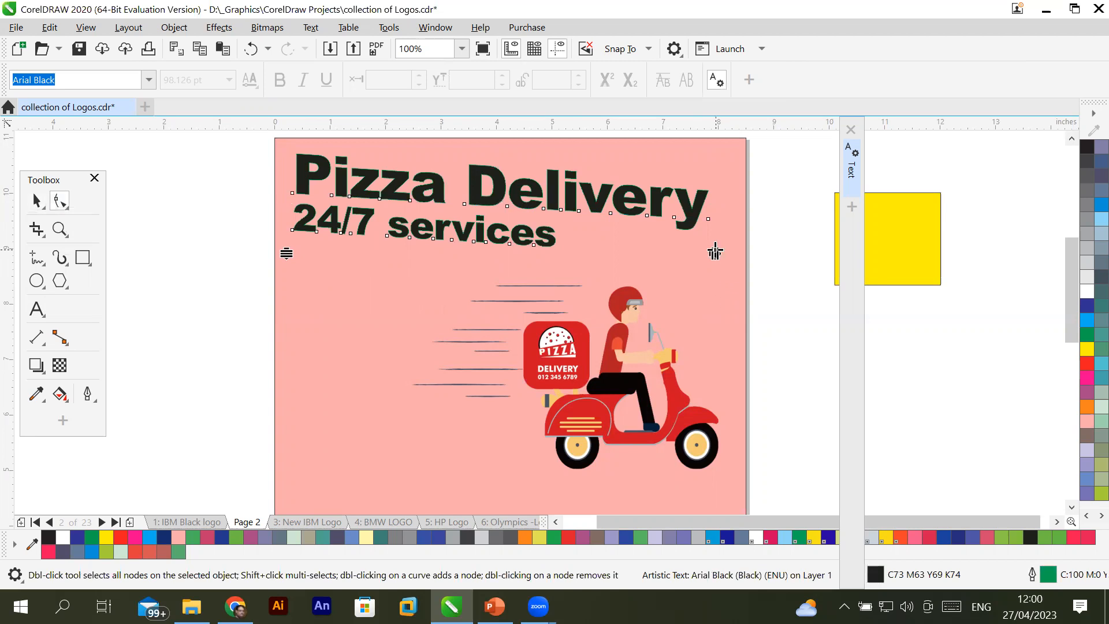
mouse_move(716, 252)
mouse_down()
mouse_move(800, 257)
mouse_move(599, 240)
mouse_move(703, 240)
mouse_up()
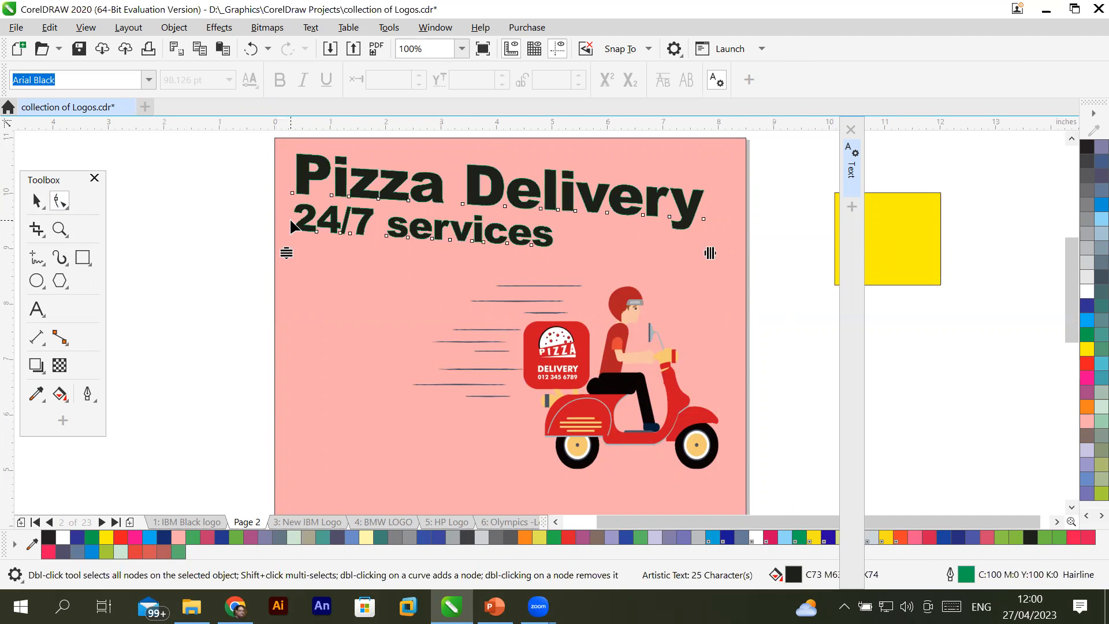
drag(286, 252, 324, 262)
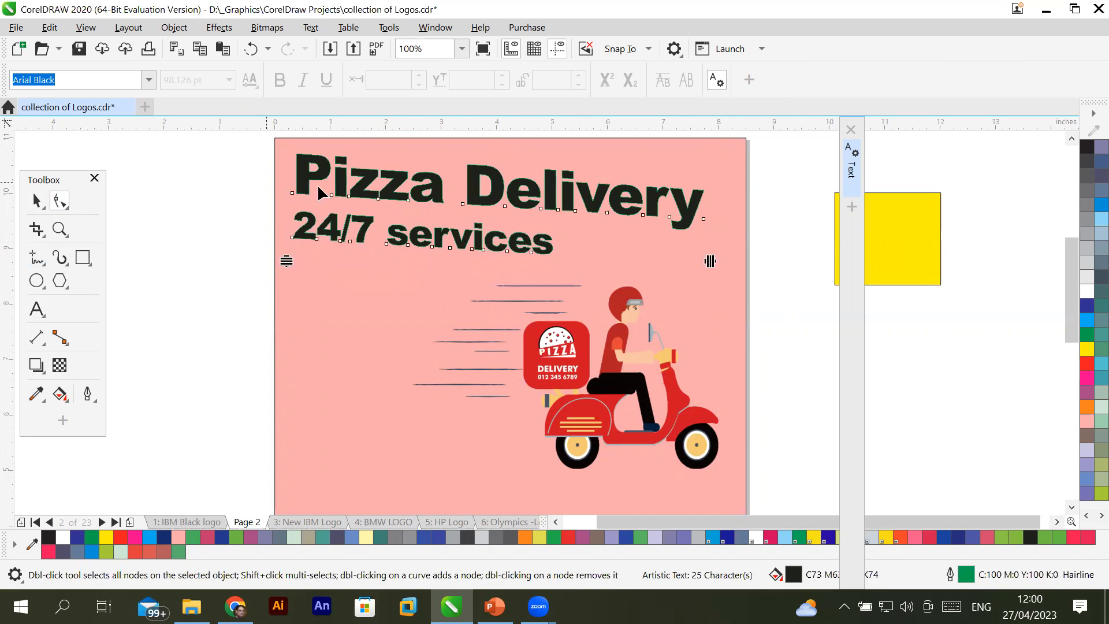
Recolour the "24/7 services" line with a Blue fill and a Yellow outline, trying Magenta, Red and Yellow along the way.
click(33, 311)
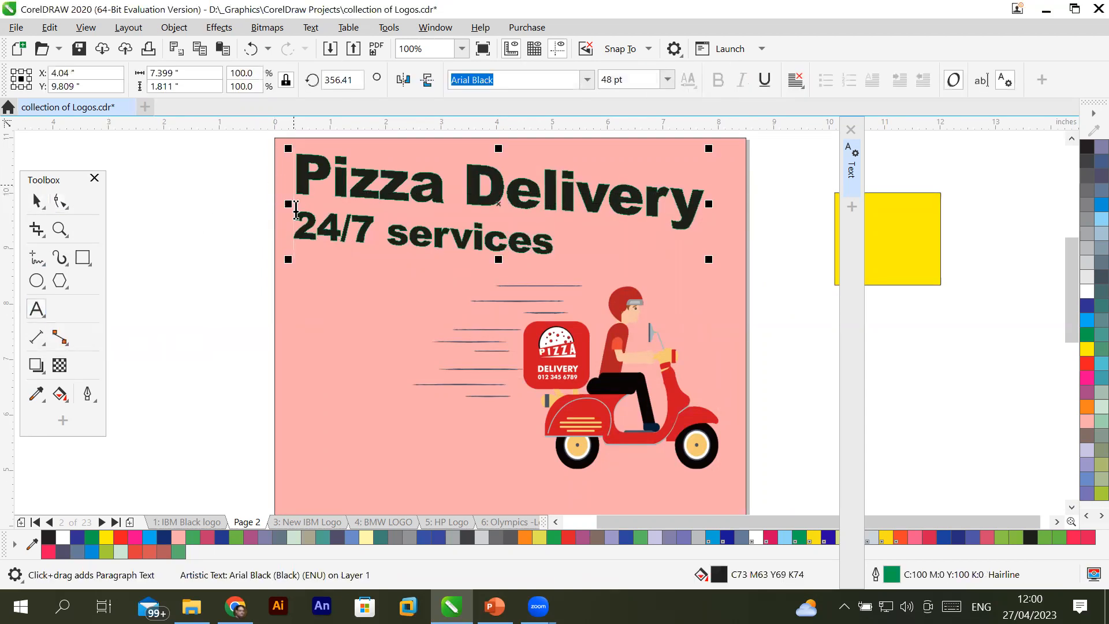
drag(297, 225, 554, 241)
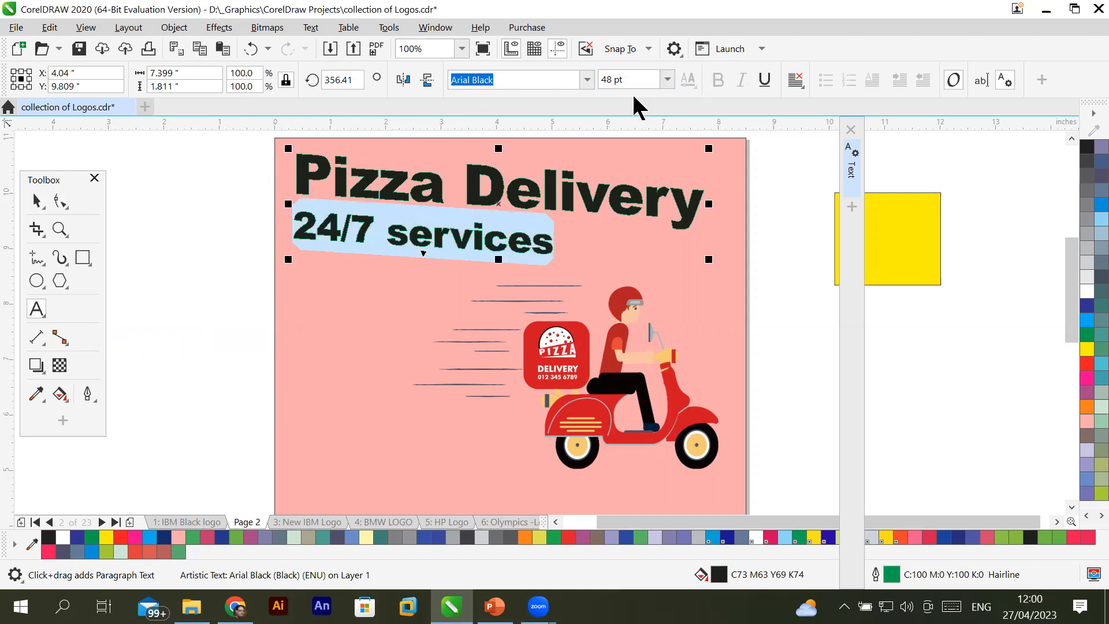
click(133, 538)
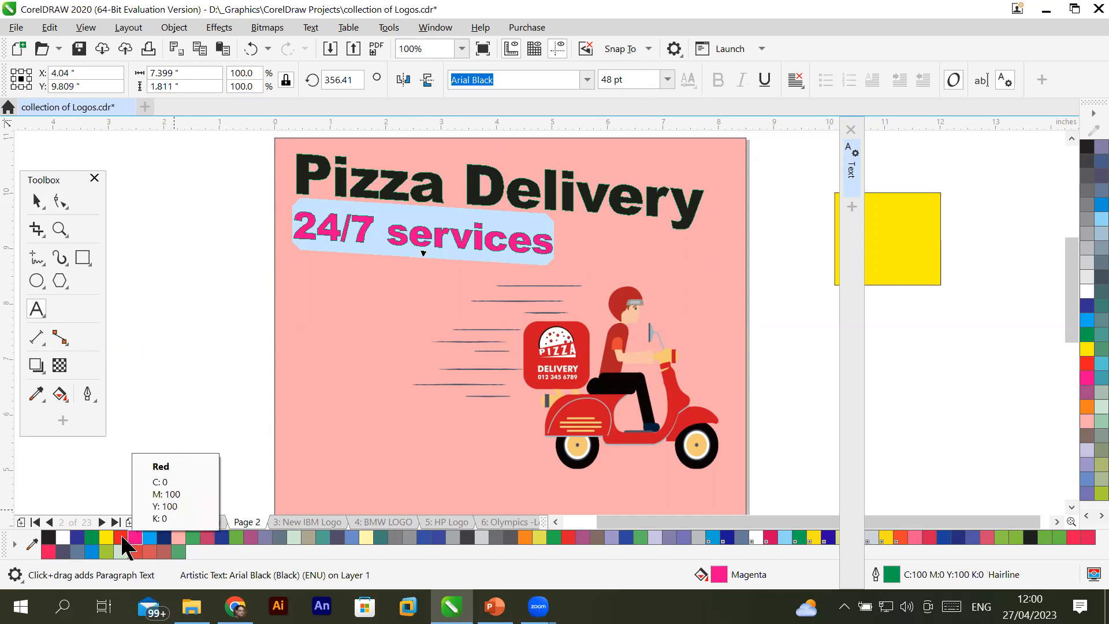
right_click(121, 534)
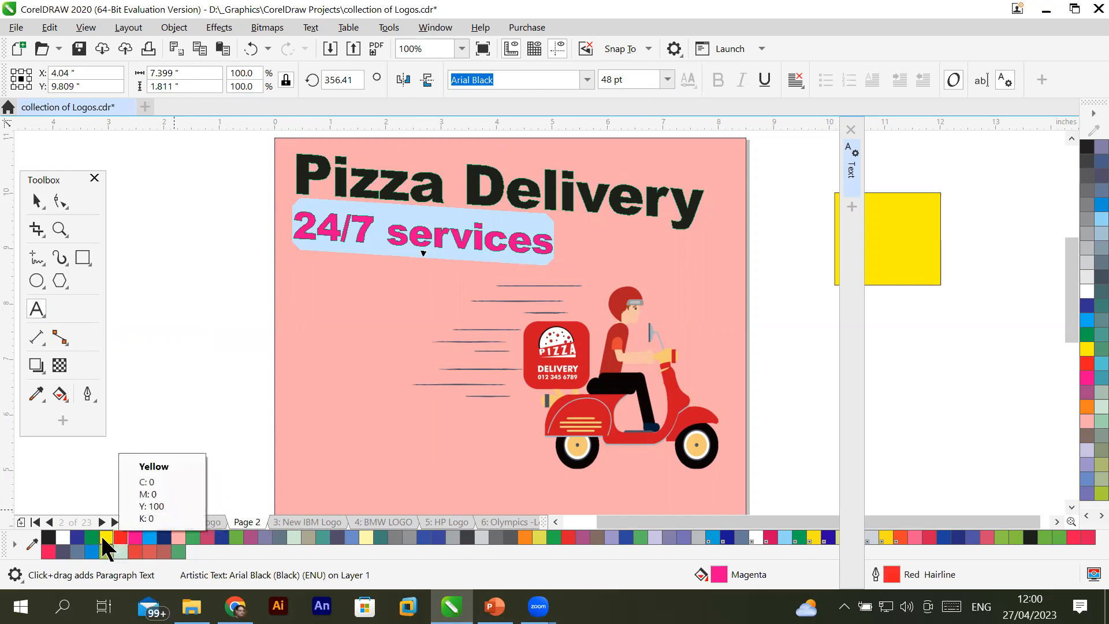
right_click(103, 533)
click(105, 536)
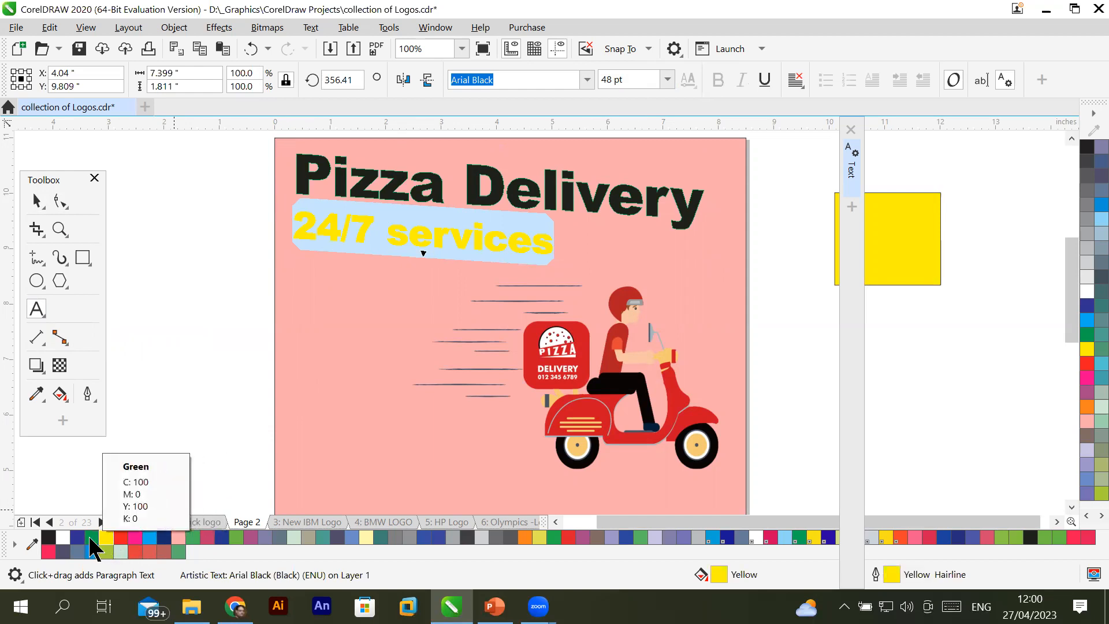
click(81, 537)
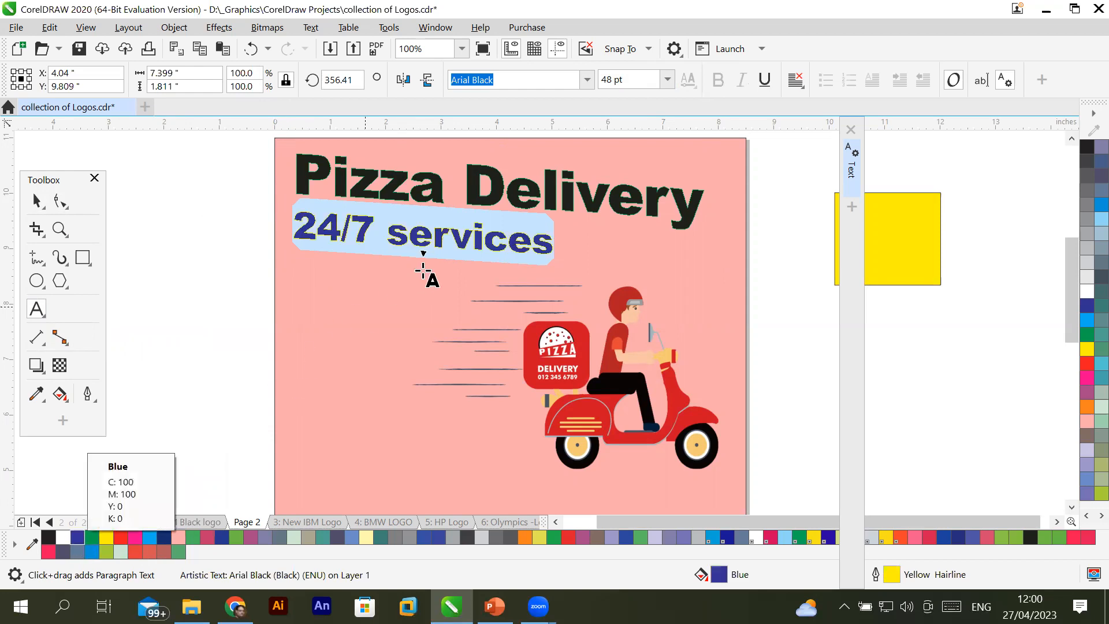
click(459, 238)
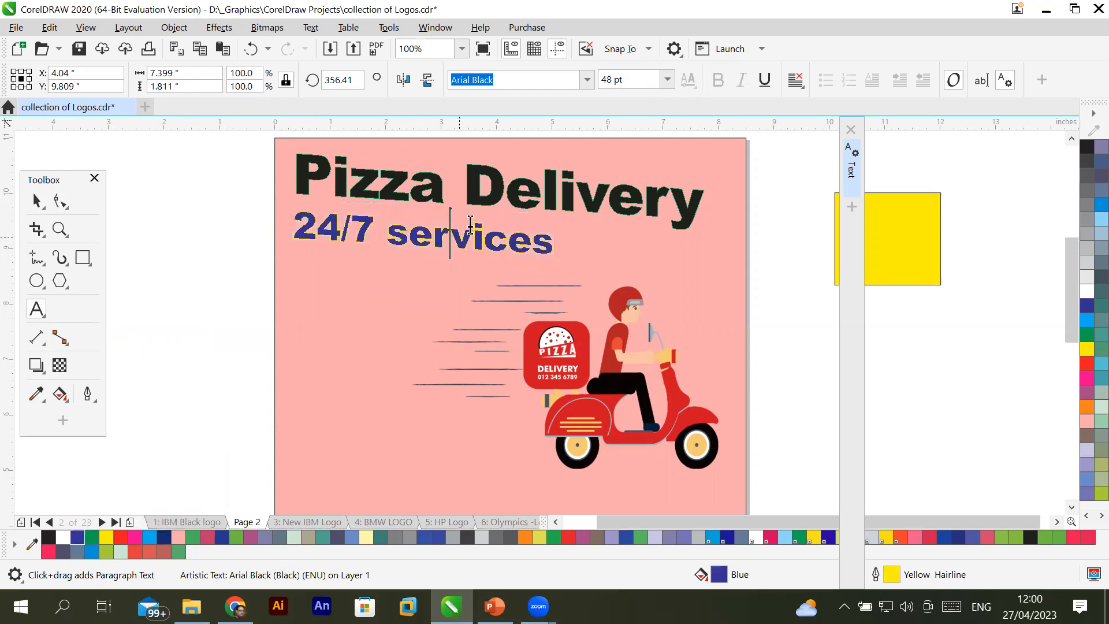
click(699, 196)
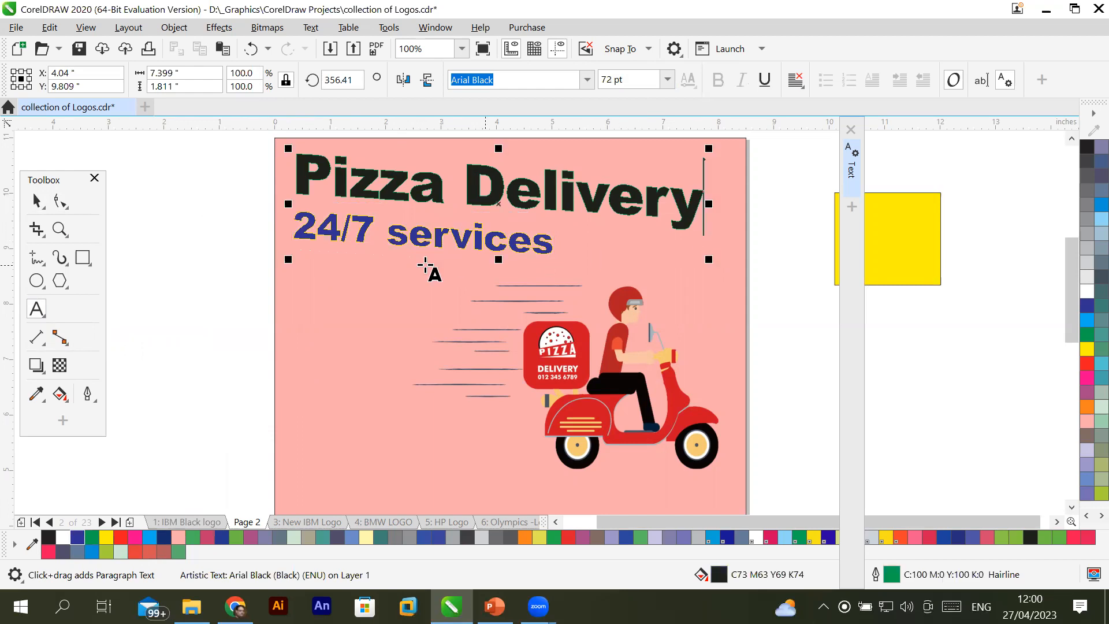
Tighten both the letter spacing and the line spacing of the recoloured title with the Shape tool.
click(59, 201)
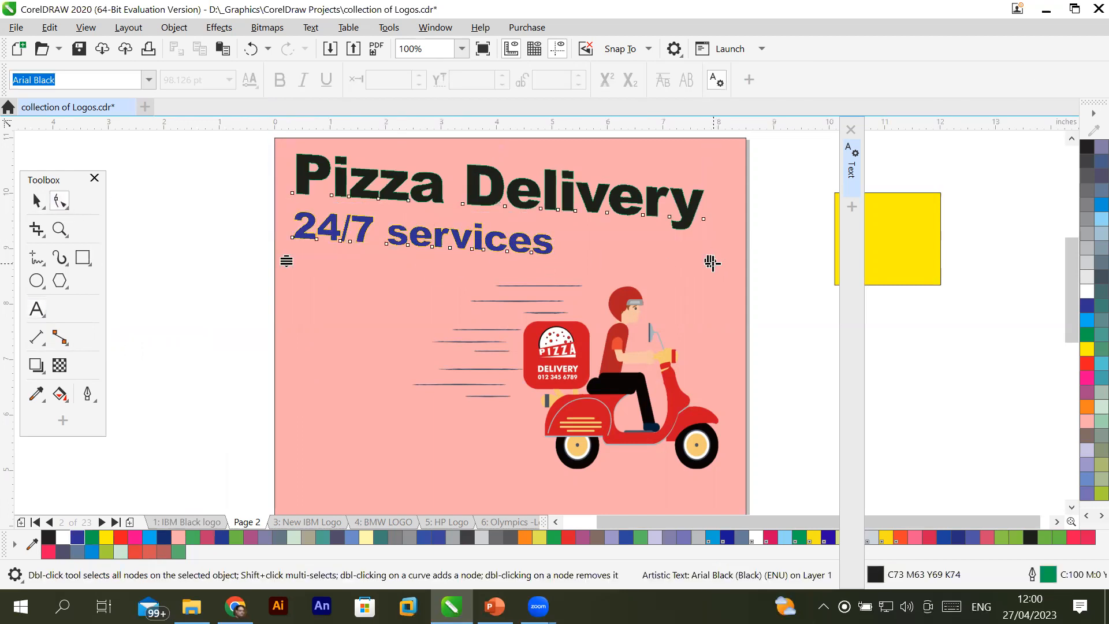
drag(712, 261, 681, 252)
mouse_move(292, 252)
mouse_down()
mouse_move(295, 465)
mouse_move(300, 155)
mouse_move(294, 233)
mouse_up()
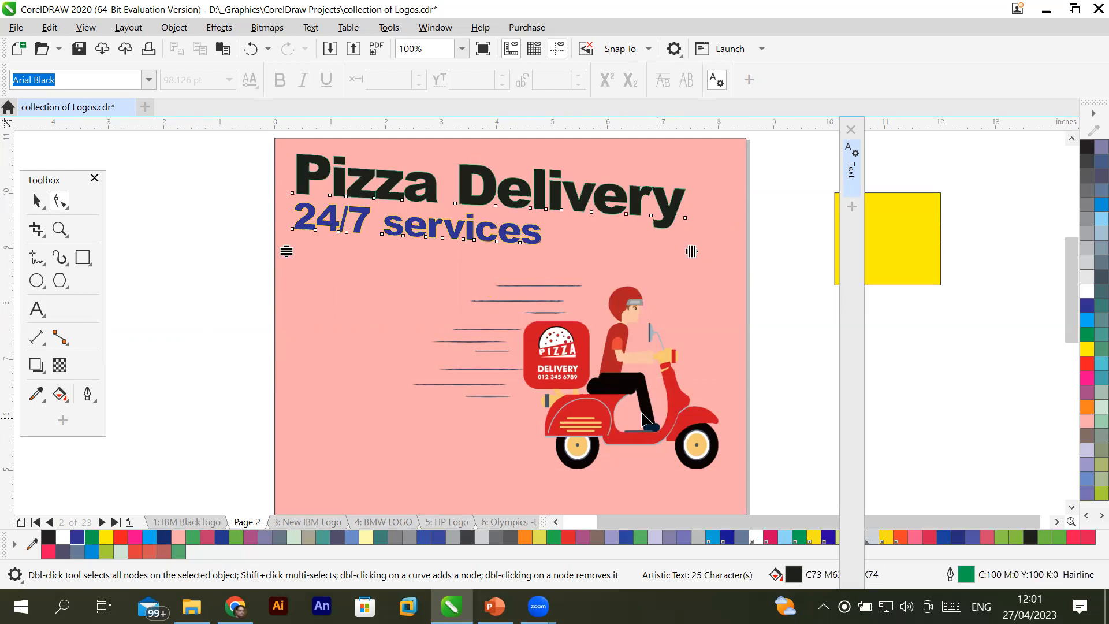
Draw a paragraph text frame about 7.5 by 4.2 inches on the page below the scooter picture.
click(448, 454)
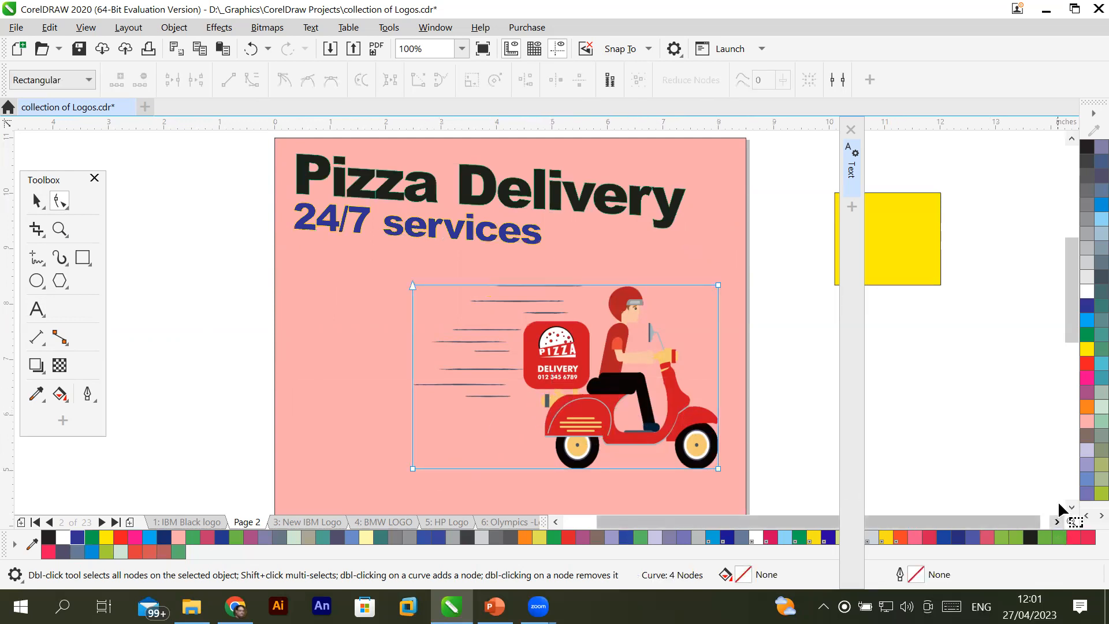
scroll(1070, 507, down, 8)
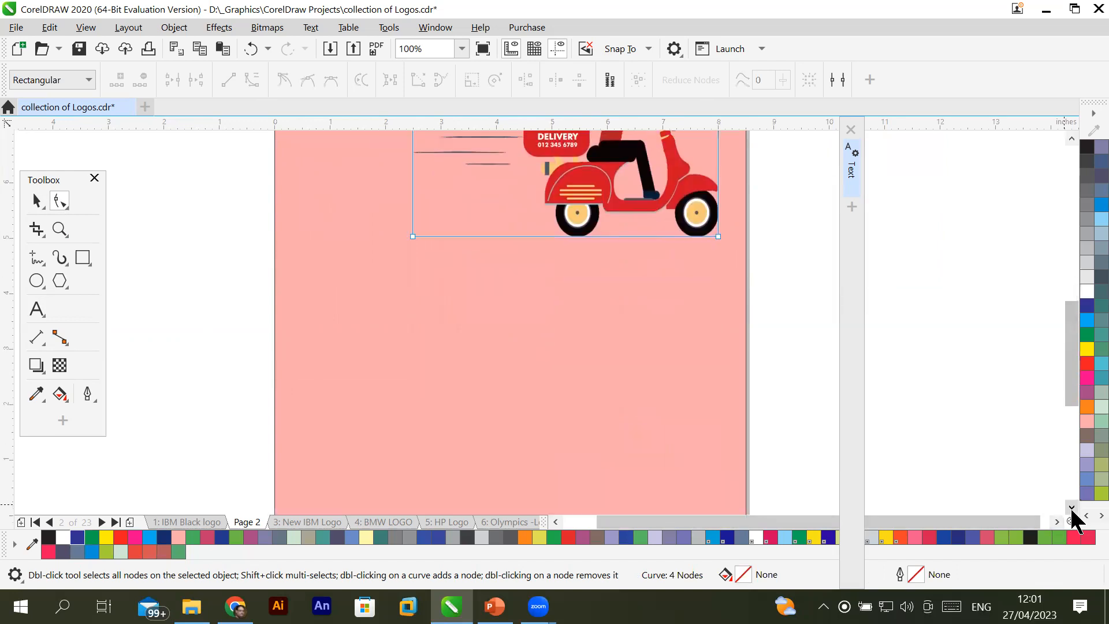
scroll(646, 366, down, 1)
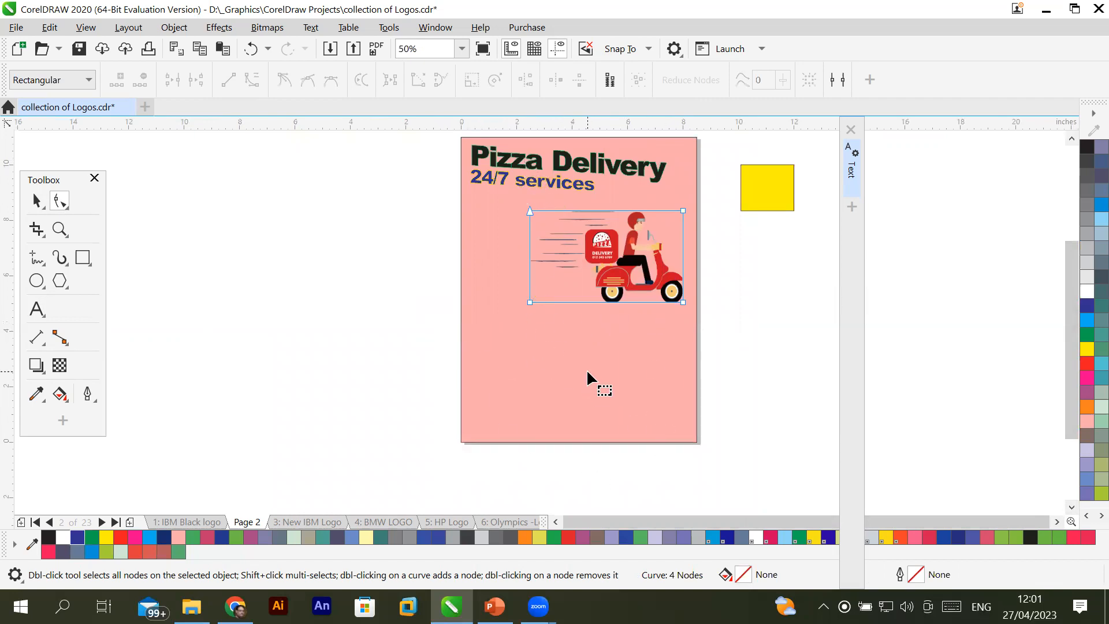
click(37, 309)
drag(475, 308, 685, 424)
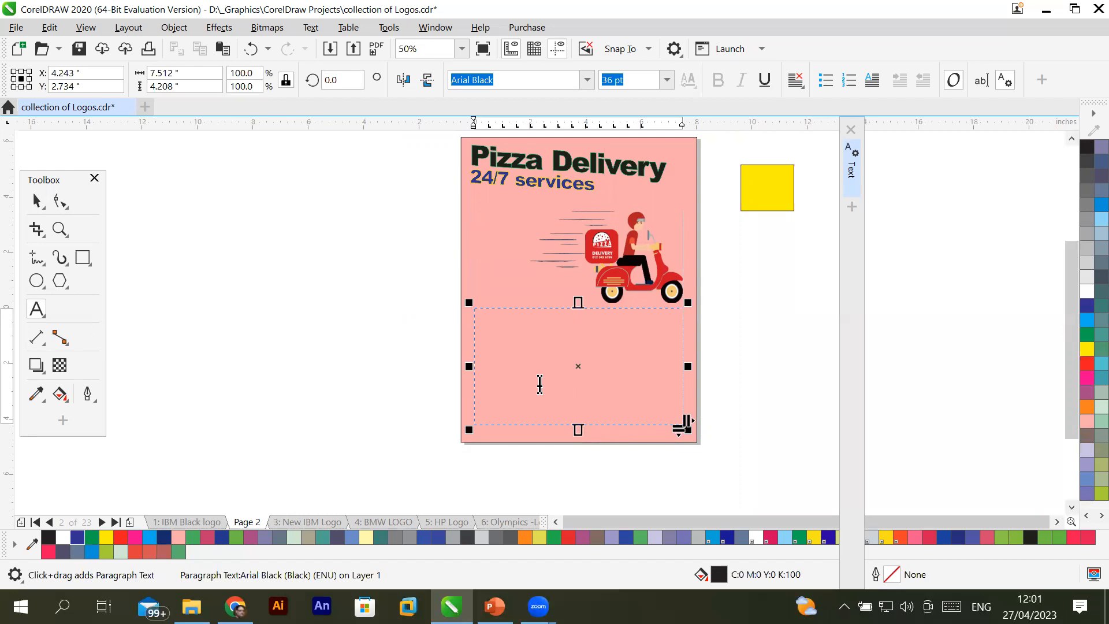
Set the empty paragraph frame's font size to 24 pt, then open and dismiss the Edit Text dialog.
click(667, 80)
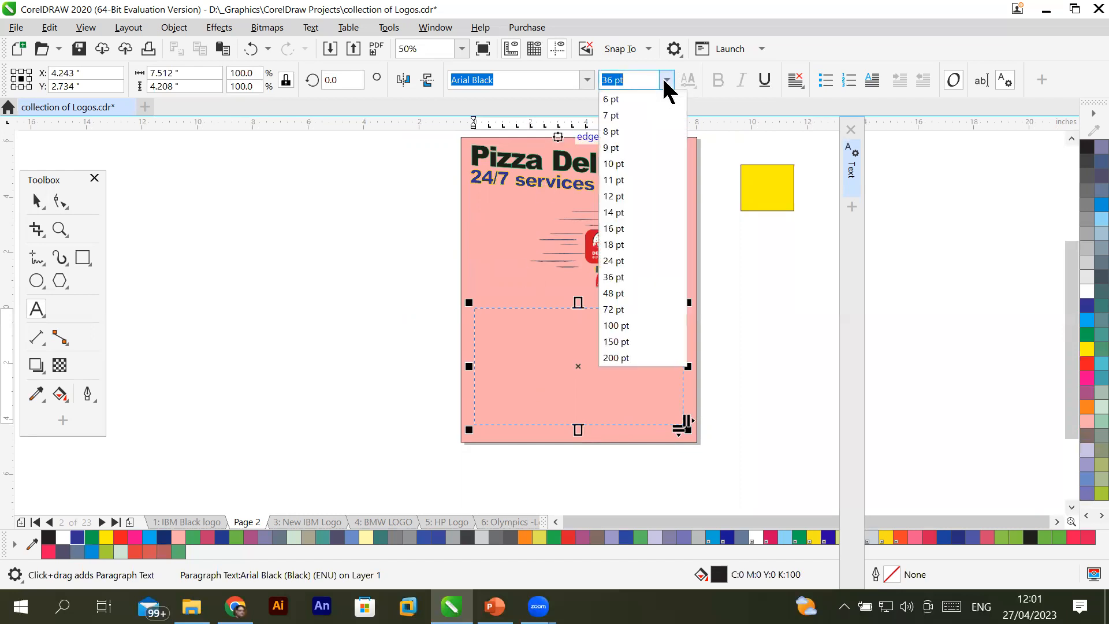
click(624, 260)
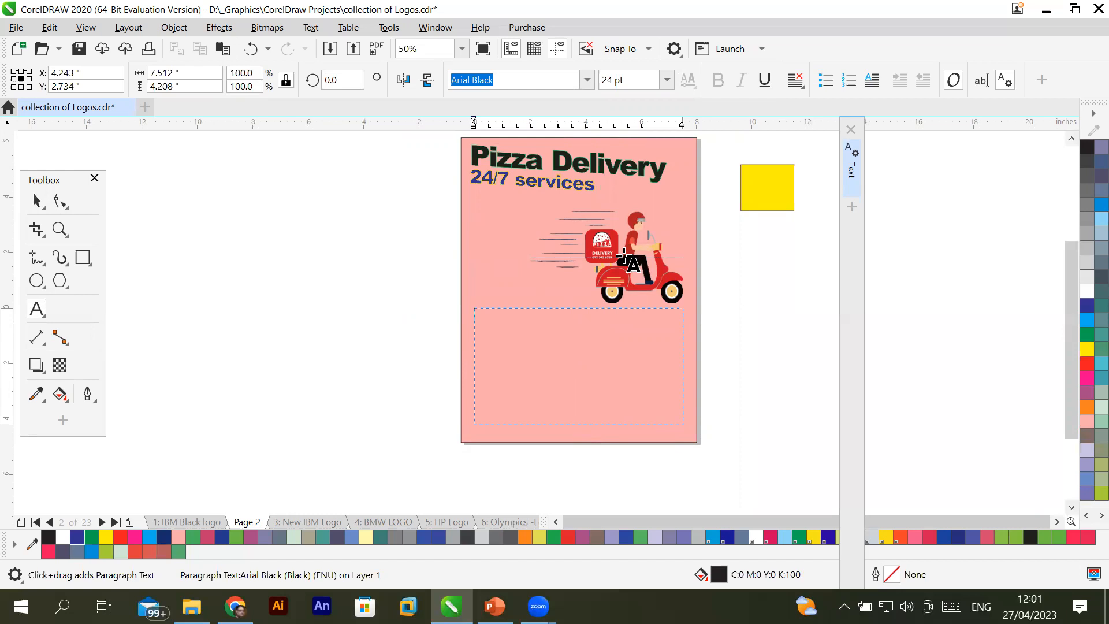
click(978, 84)
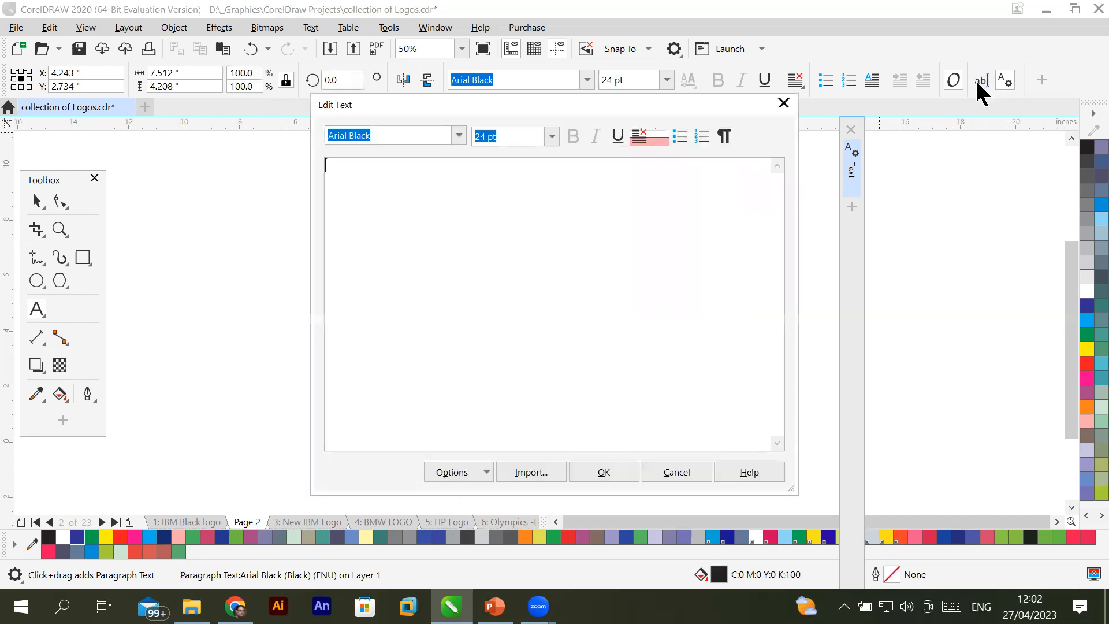
click(784, 103)
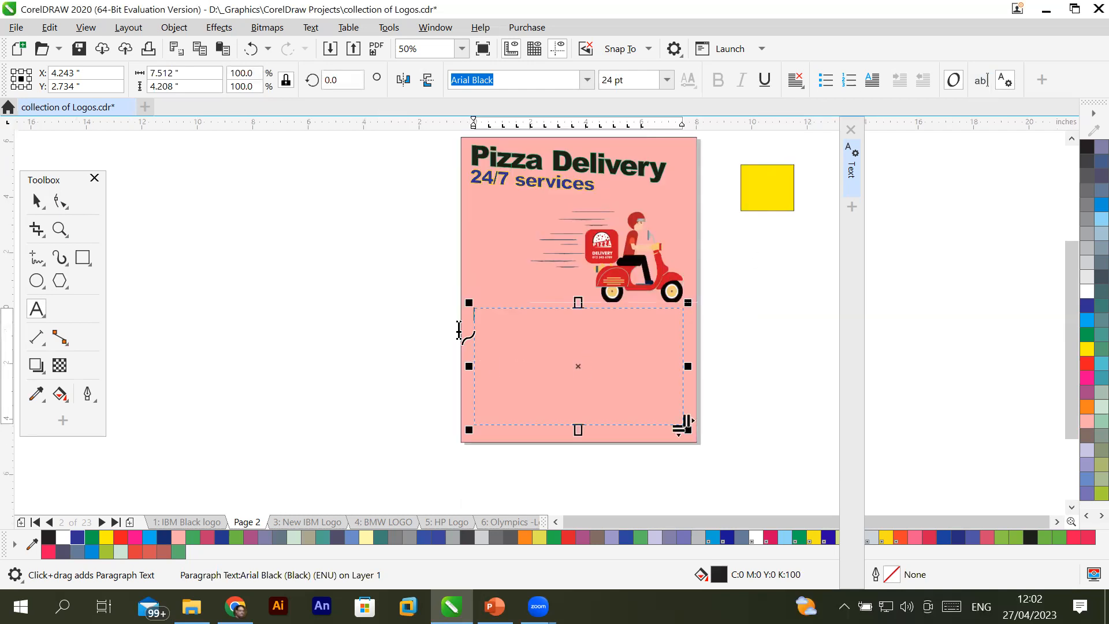
Open the text properties for the paragraph frame and enlarge them to show the Character, Paragraph and Frame settings.
scroll(537, 364, up, 2)
scroll(538, 364, down, 1)
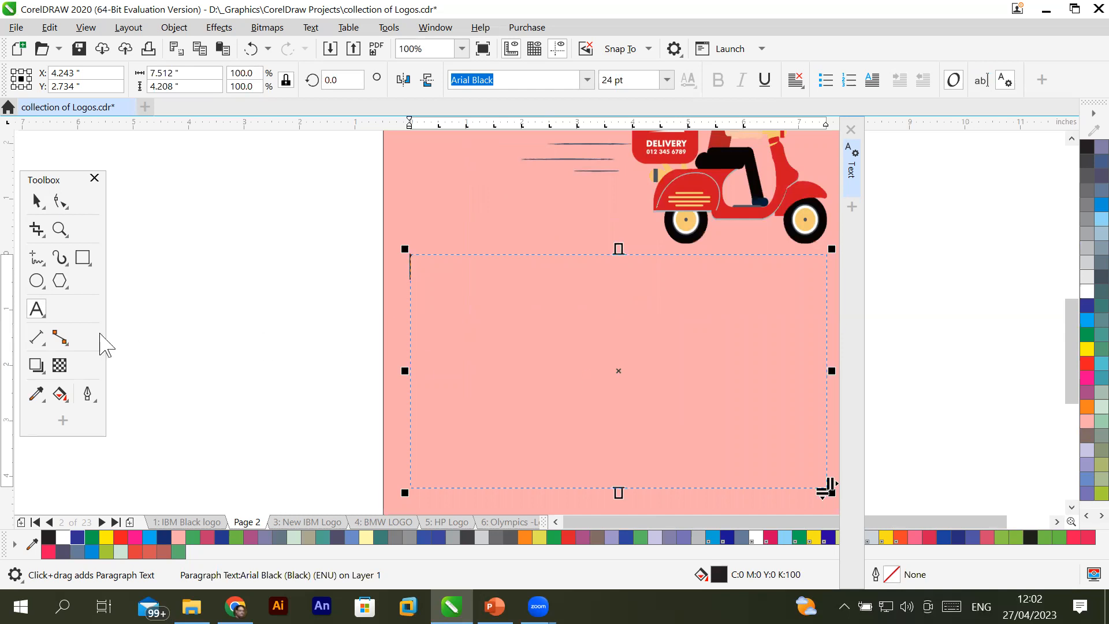
click(33, 311)
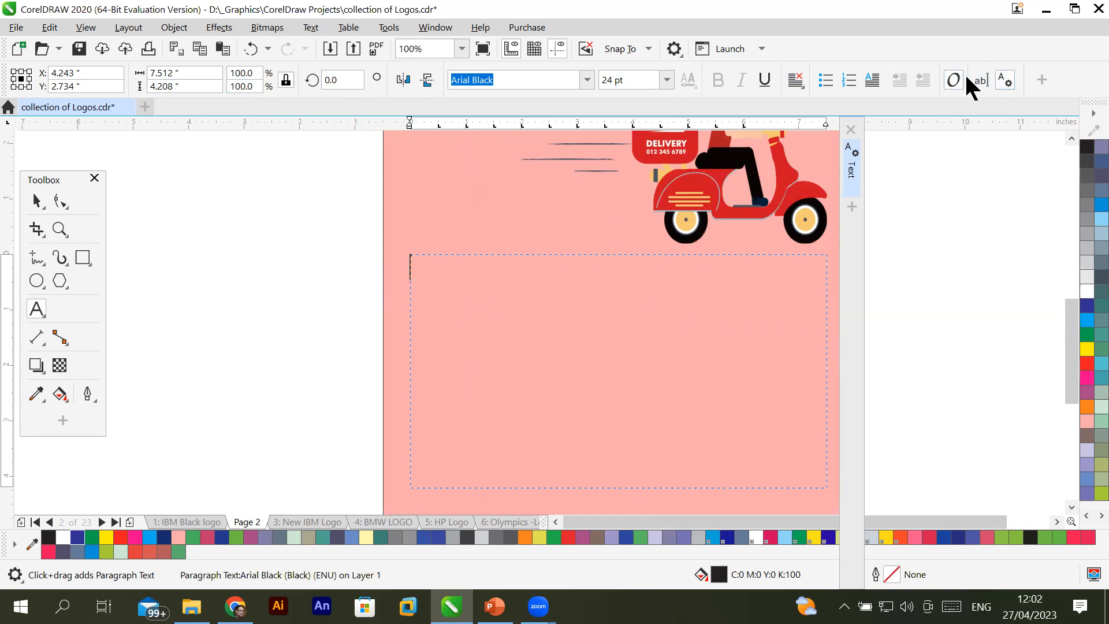
click(1002, 75)
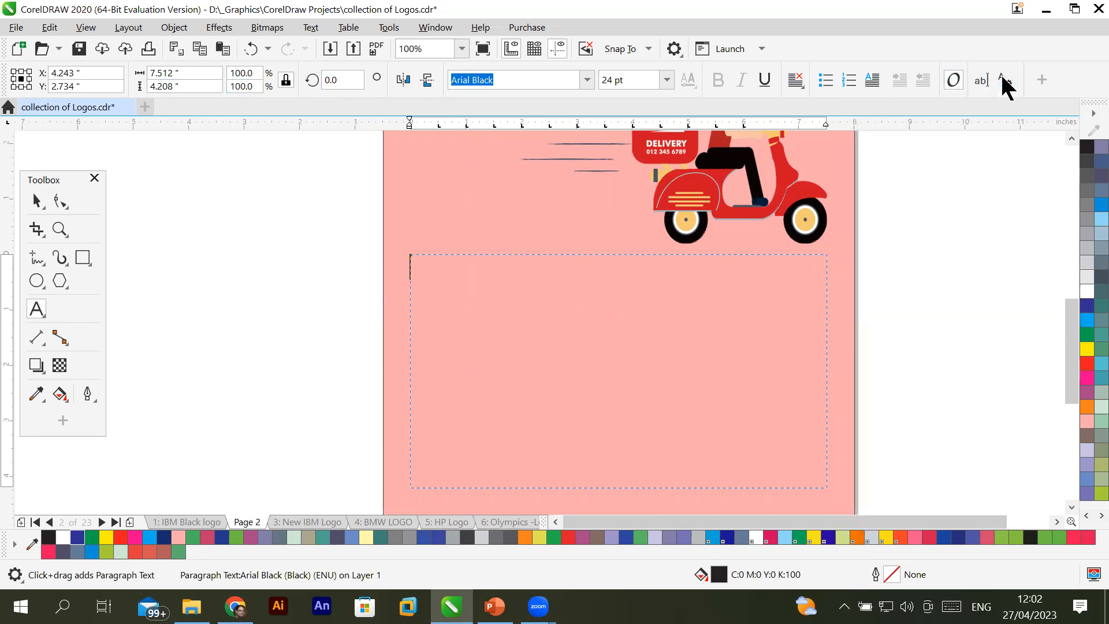
click(1003, 78)
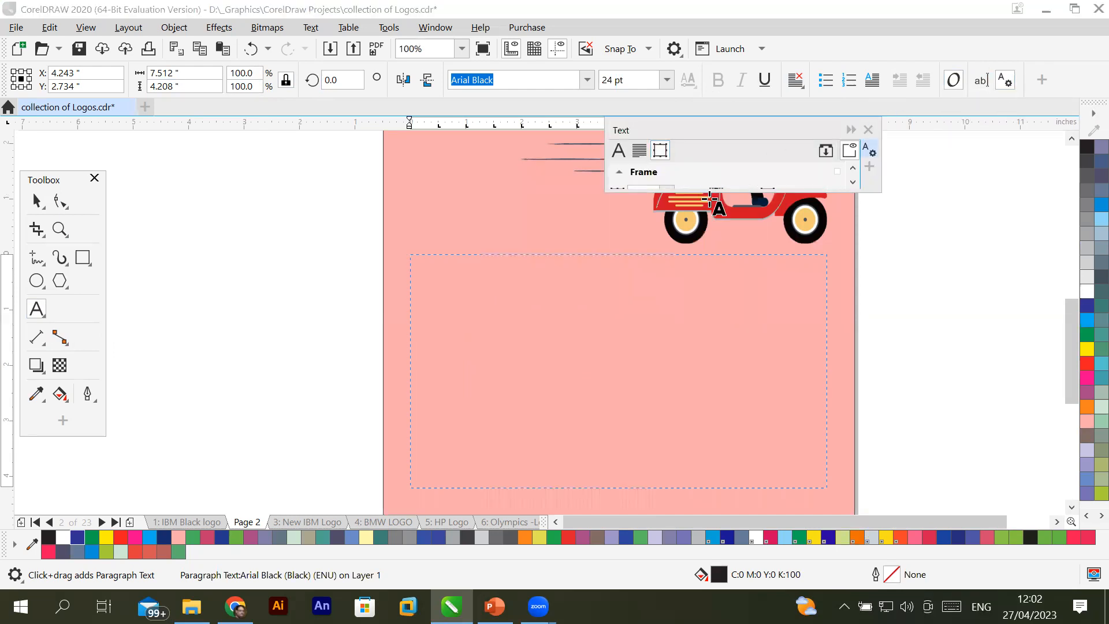
drag(710, 189, 709, 420)
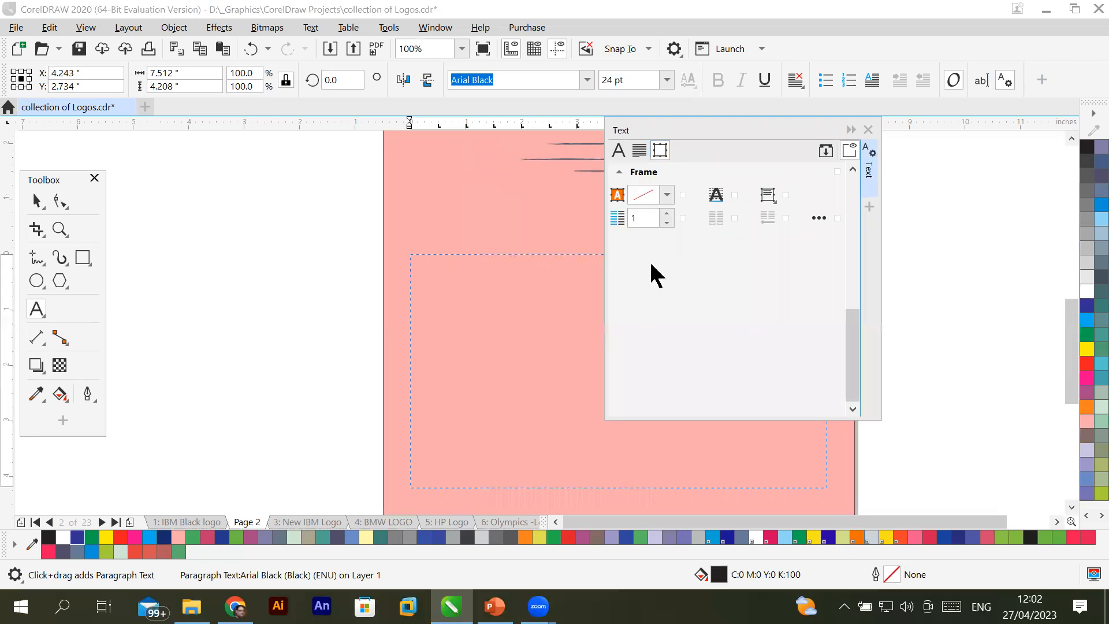
click(616, 149)
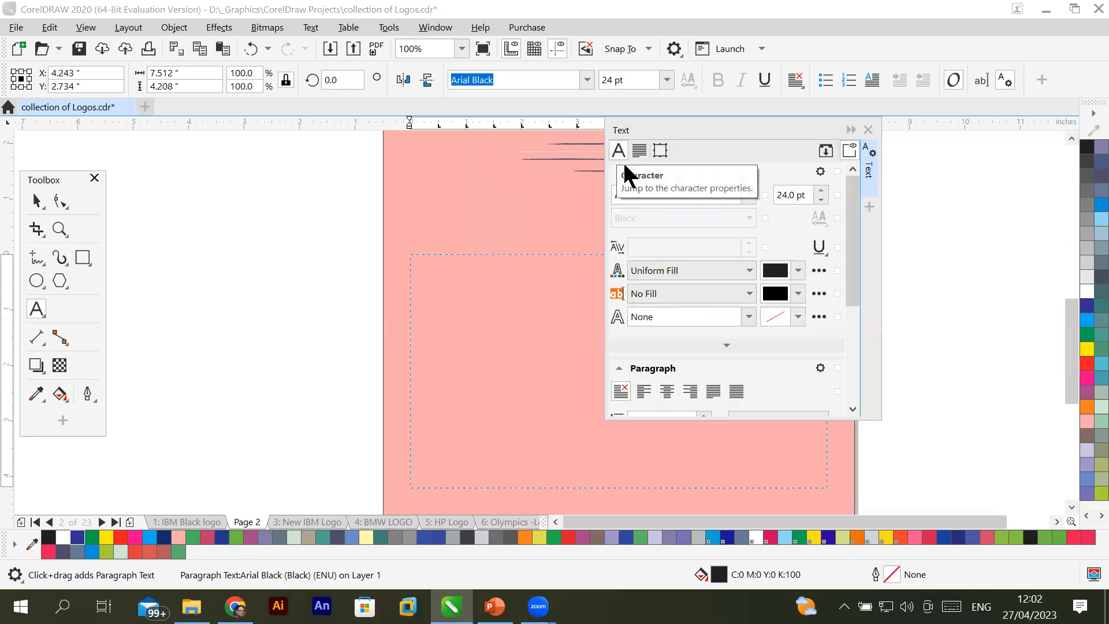
click(638, 151)
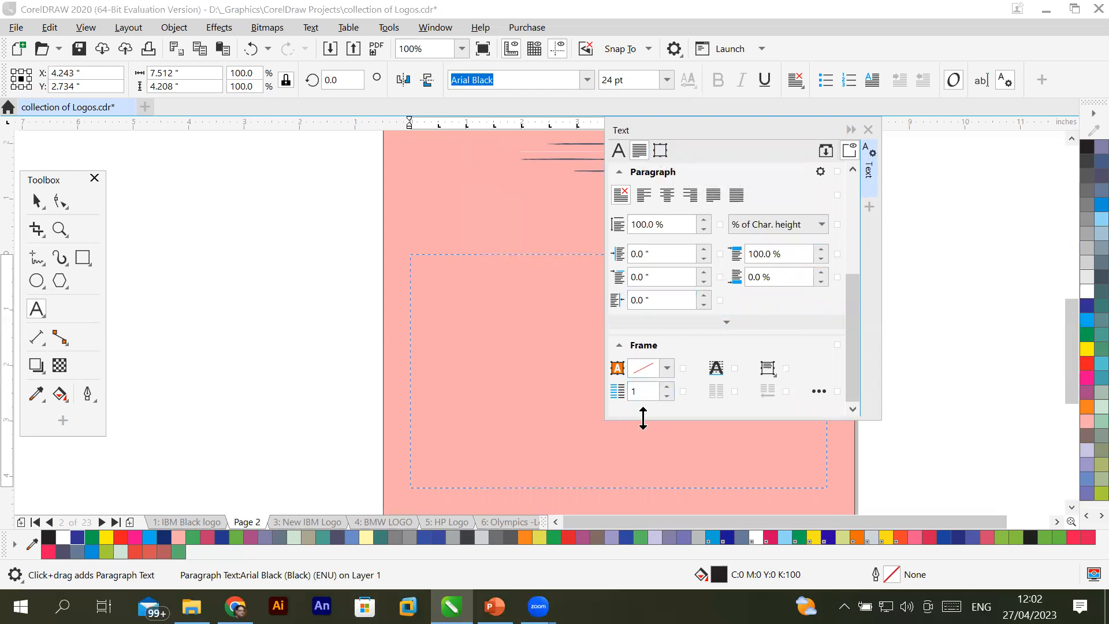
drag(643, 419, 643, 510)
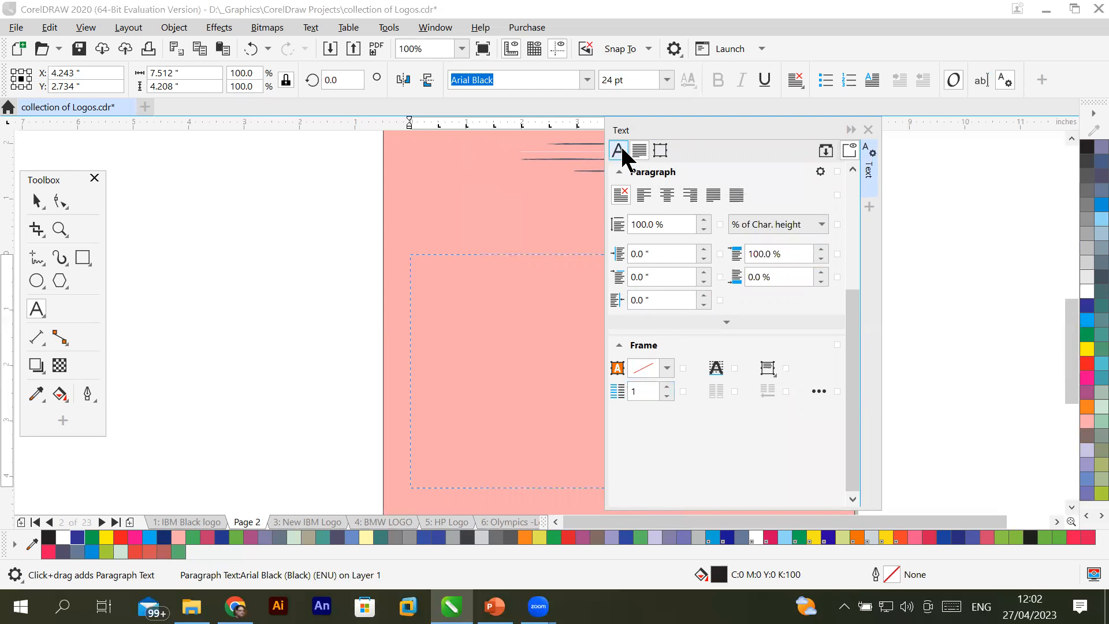
Examine the Character, Paragraph and Frame sections of the text properties, collapsing and reopening each one.
click(621, 144)
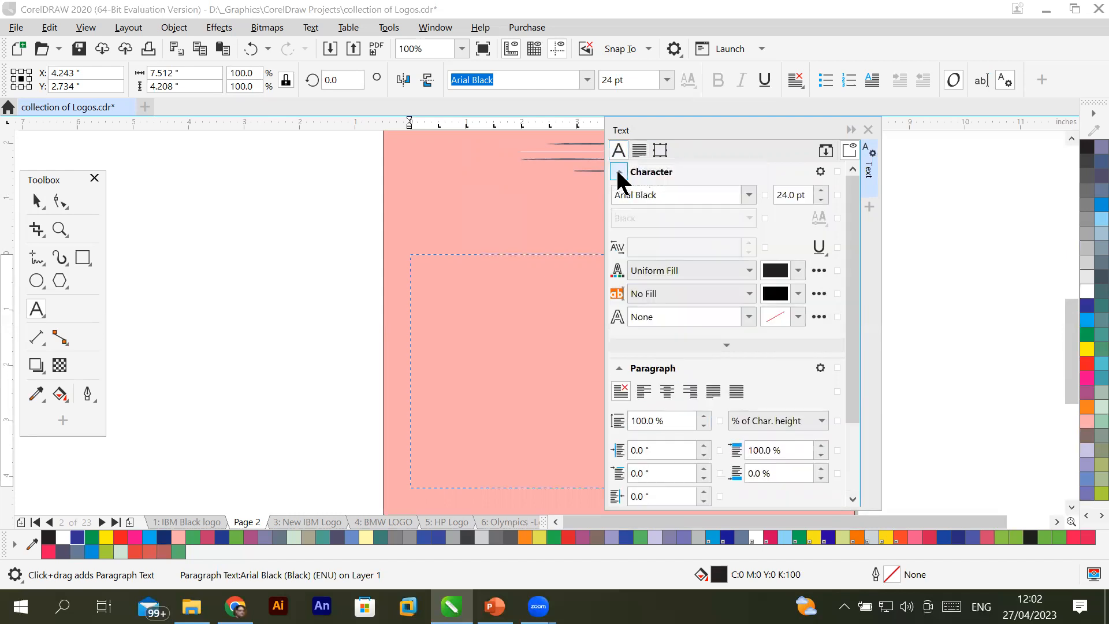
click(618, 172)
click(619, 194)
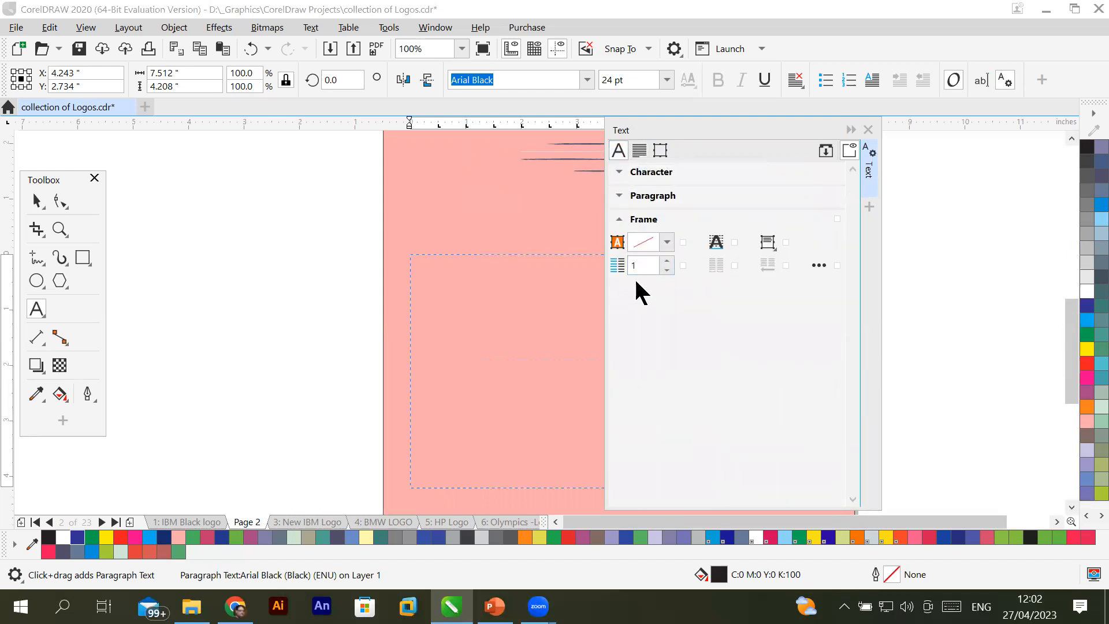
click(619, 220)
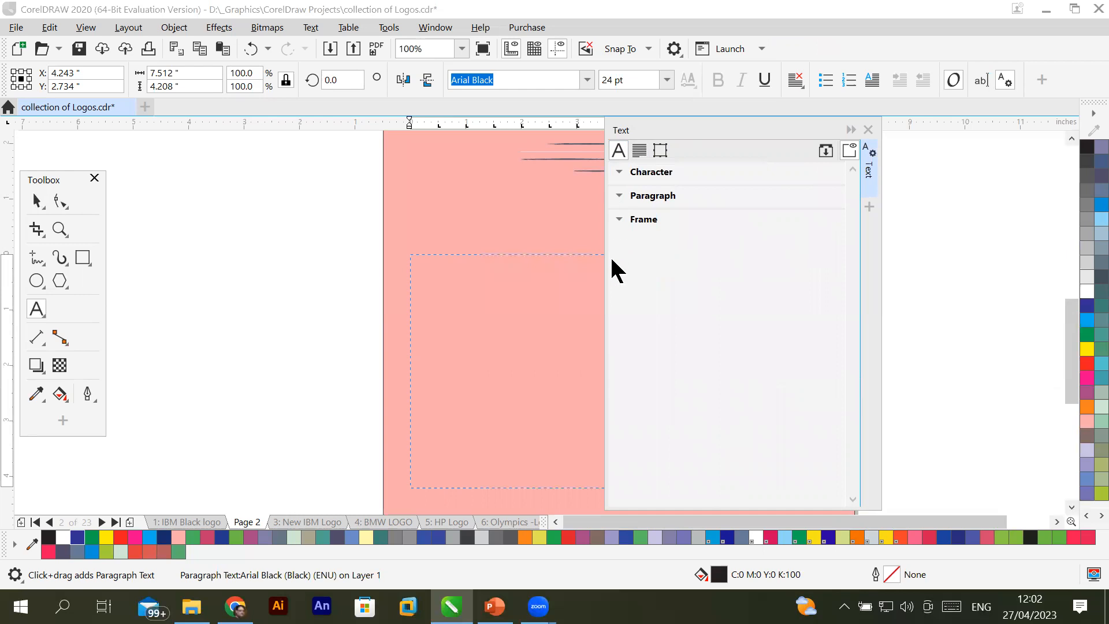
click(638, 146)
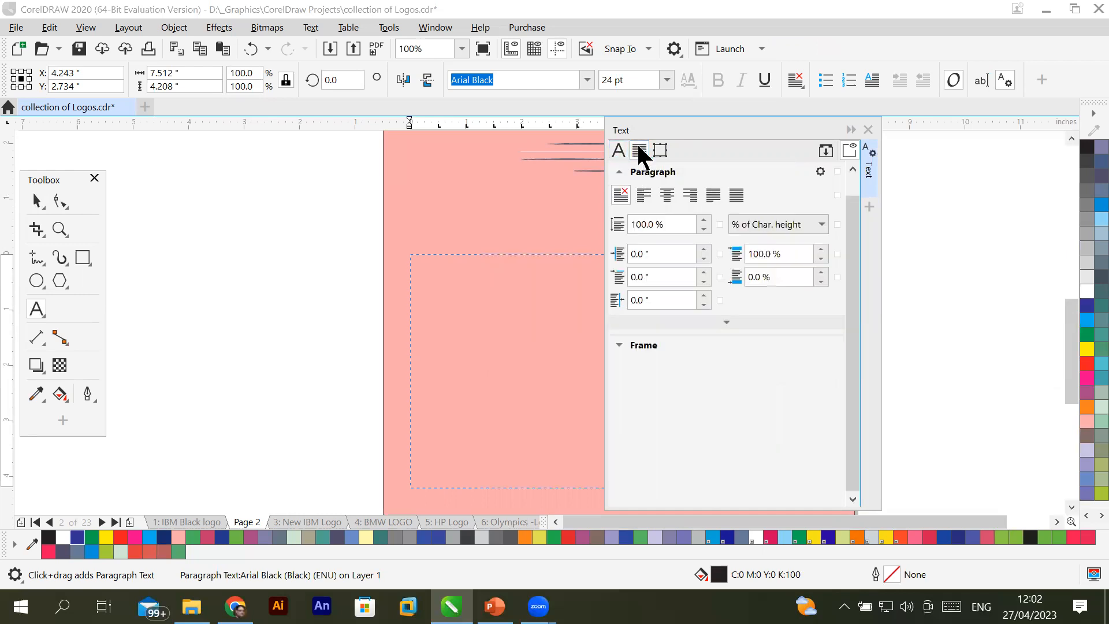
click(620, 150)
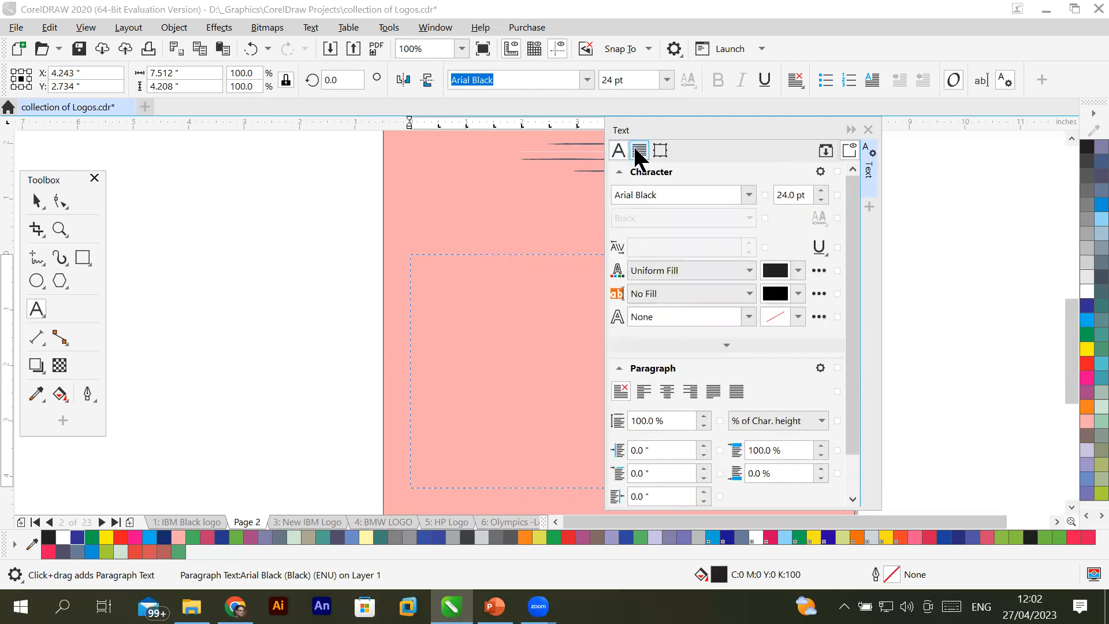
click(640, 148)
click(659, 147)
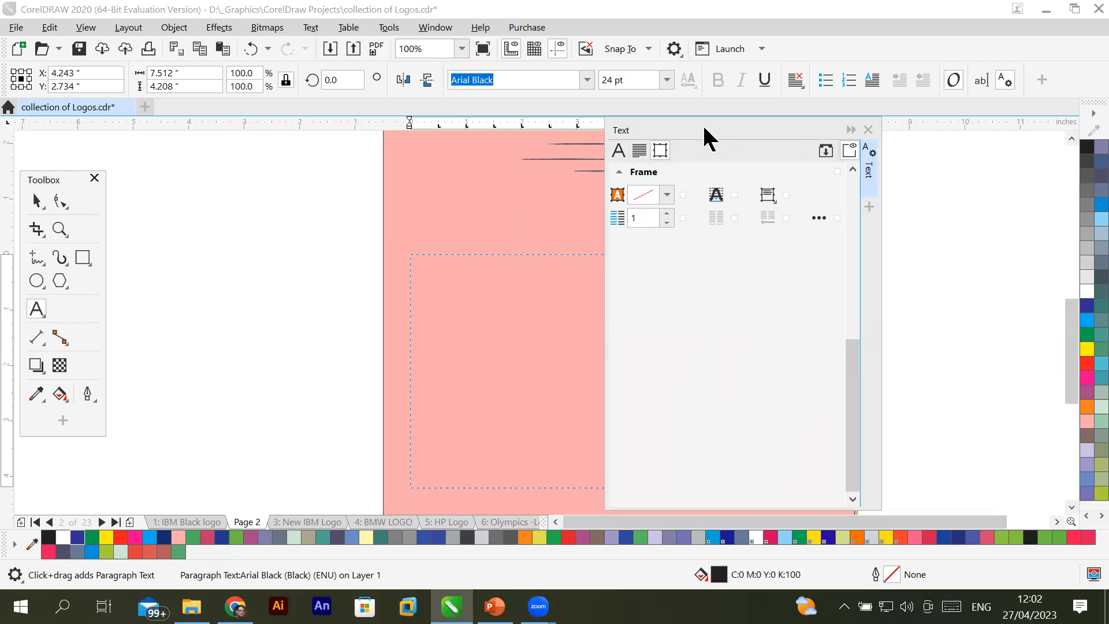
Move the text properties away from the frame and divide the frame into 3 columns, trying 2 and 4 along the way.
drag(702, 123, 881, 120)
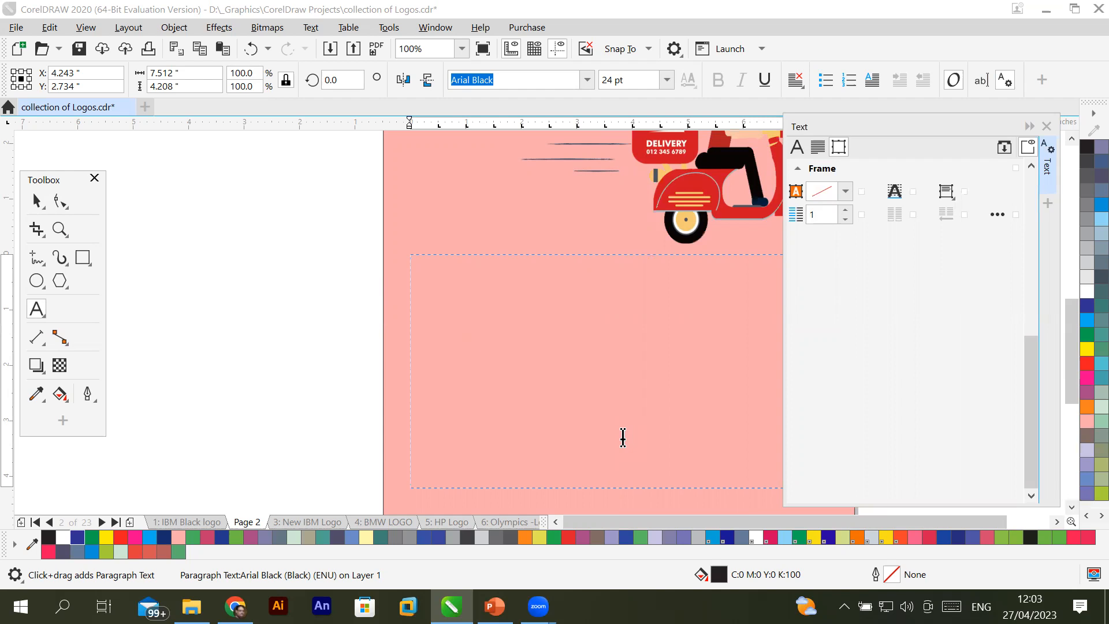
click(845, 212)
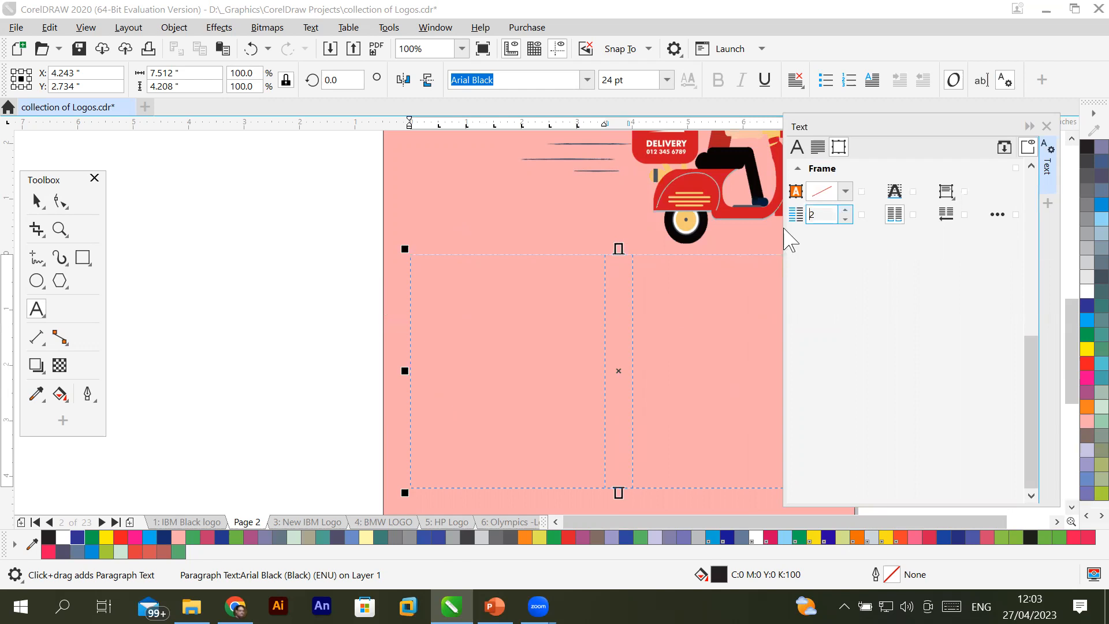
click(848, 209)
click(848, 209)
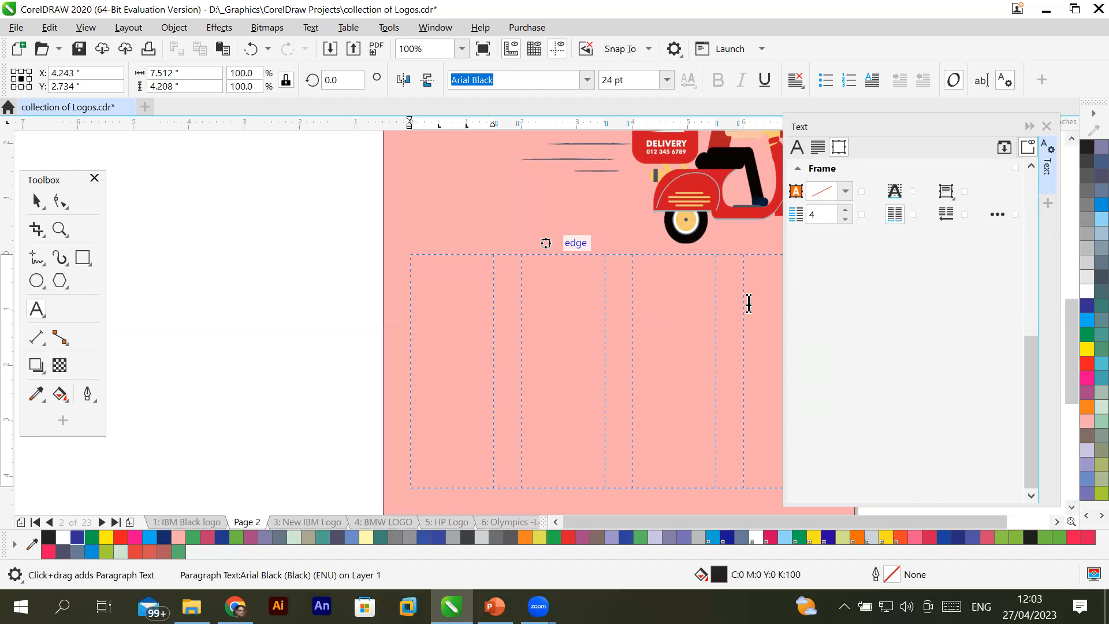
click(839, 218)
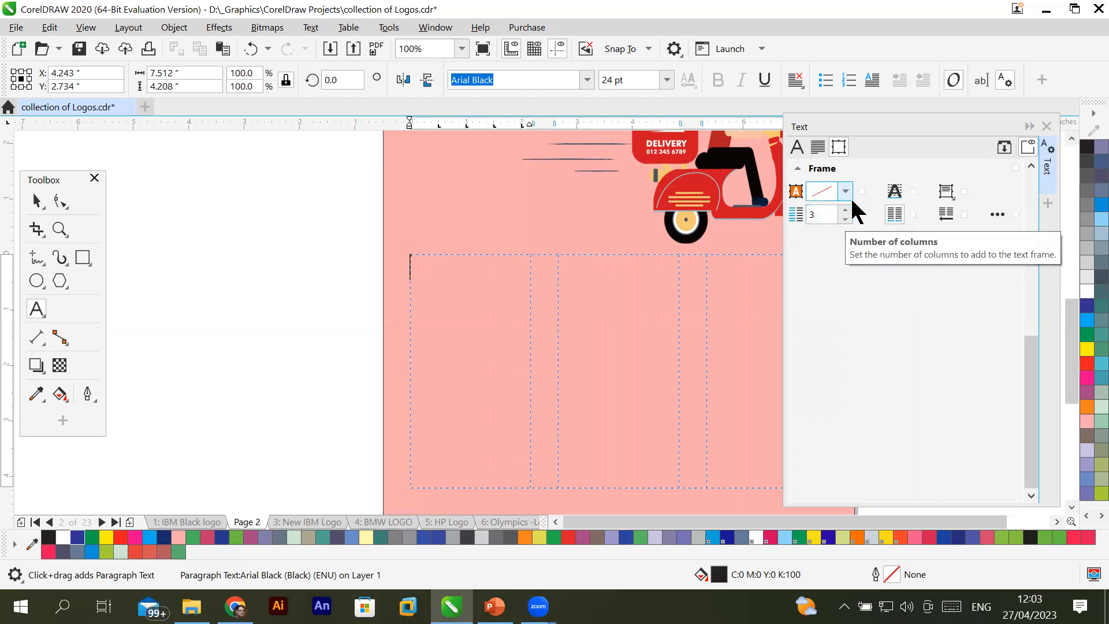
Give the text frame a purple background of C 77, M 91, Y 16, K 3, trying green, blue, pink and brown tones along the way.
click(848, 193)
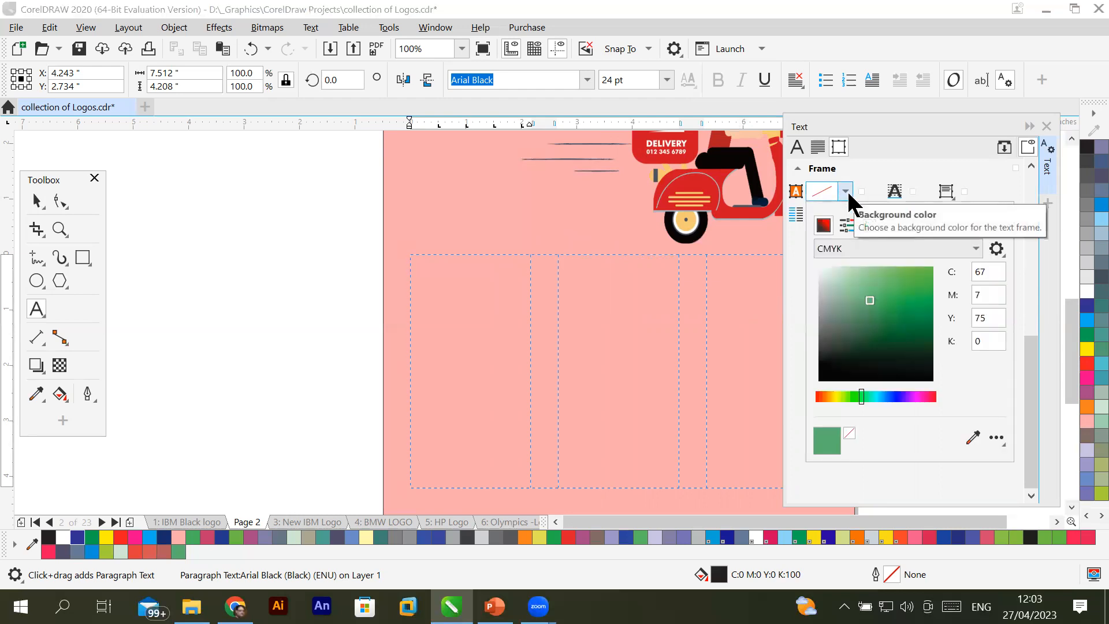
click(889, 275)
click(872, 317)
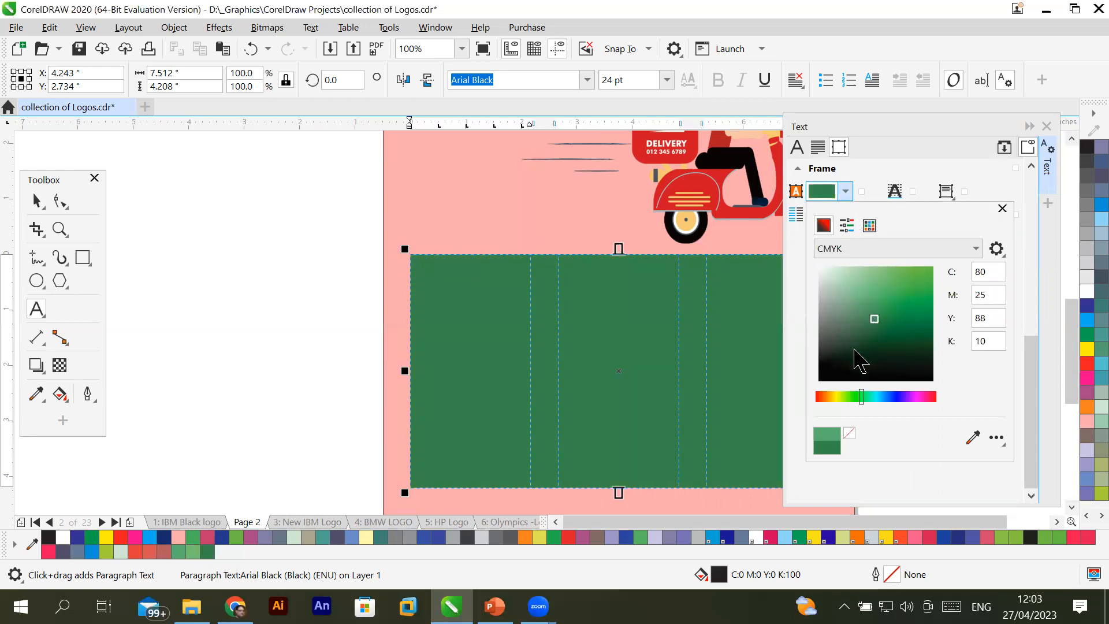
click(854, 349)
click(845, 298)
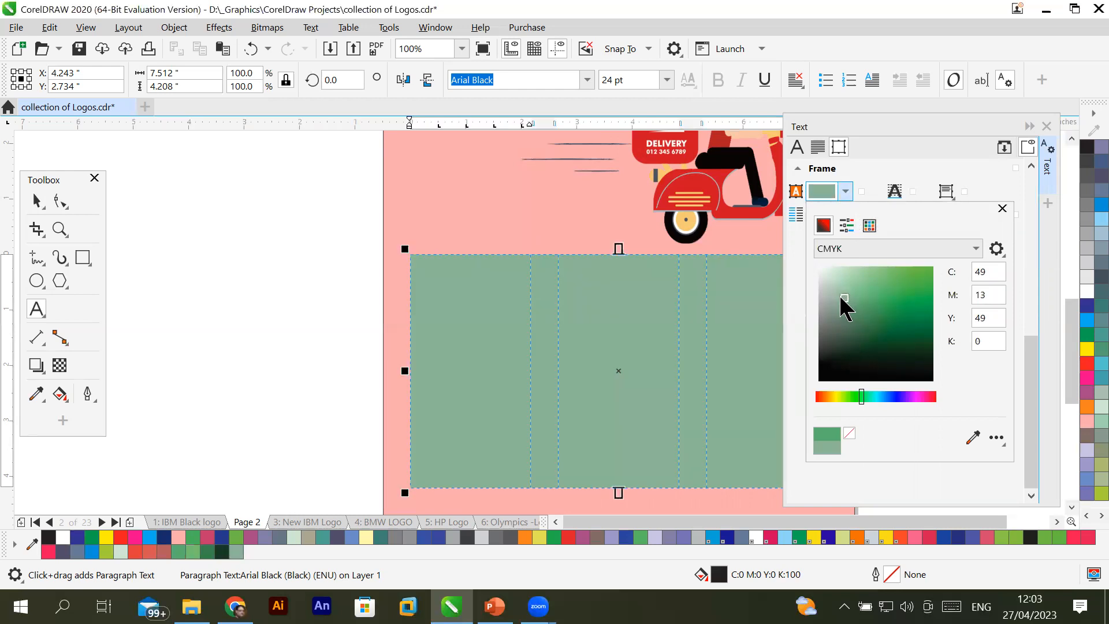
click(897, 397)
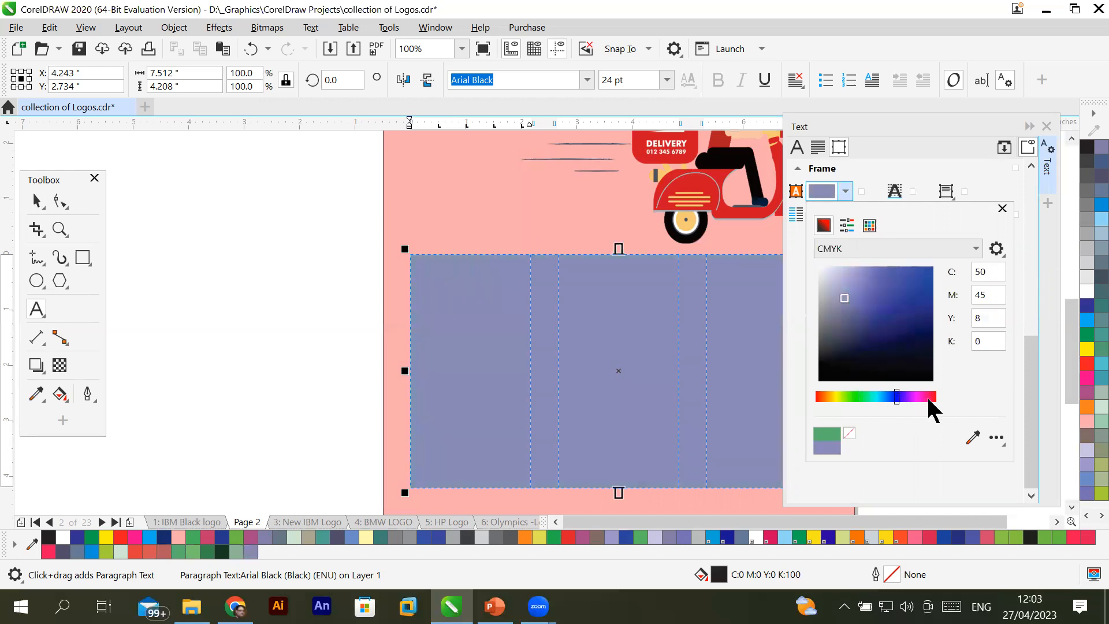
click(928, 397)
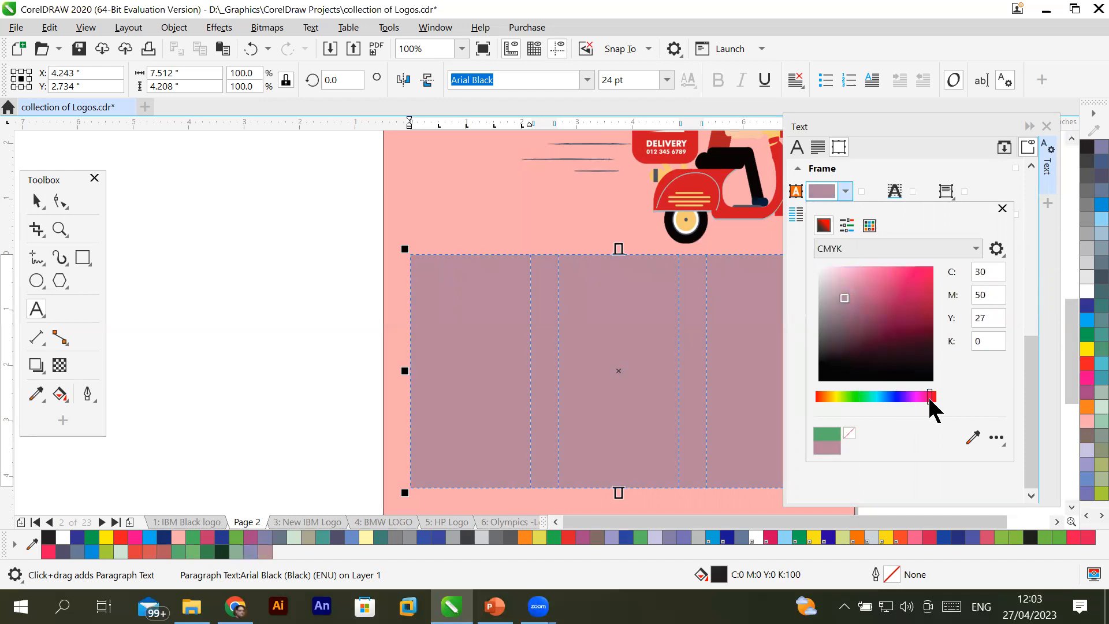
click(836, 397)
click(820, 394)
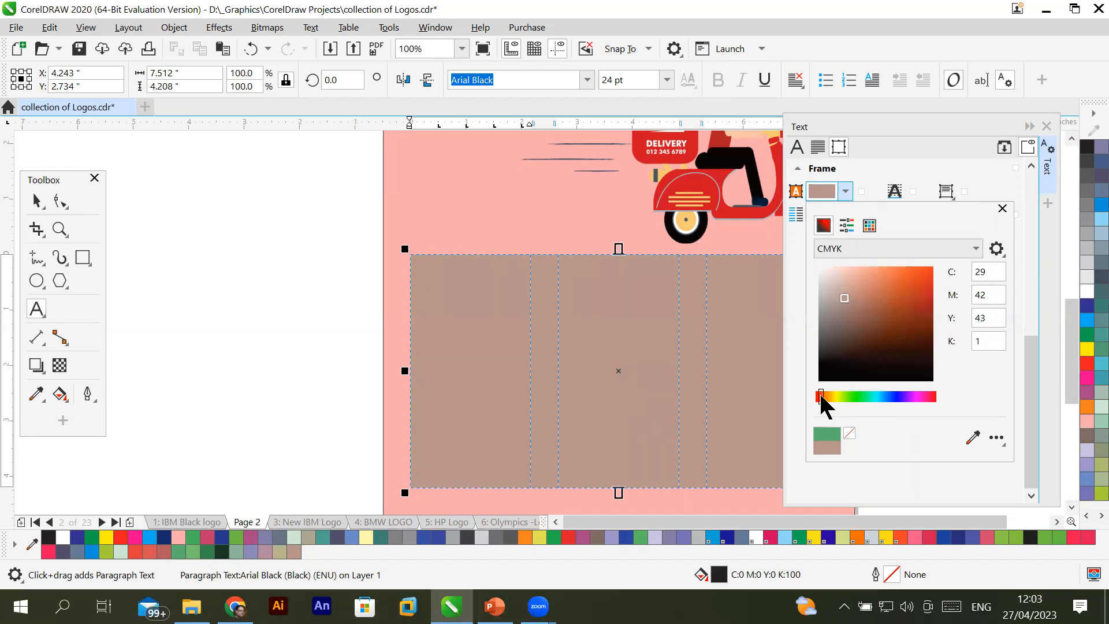
click(834, 396)
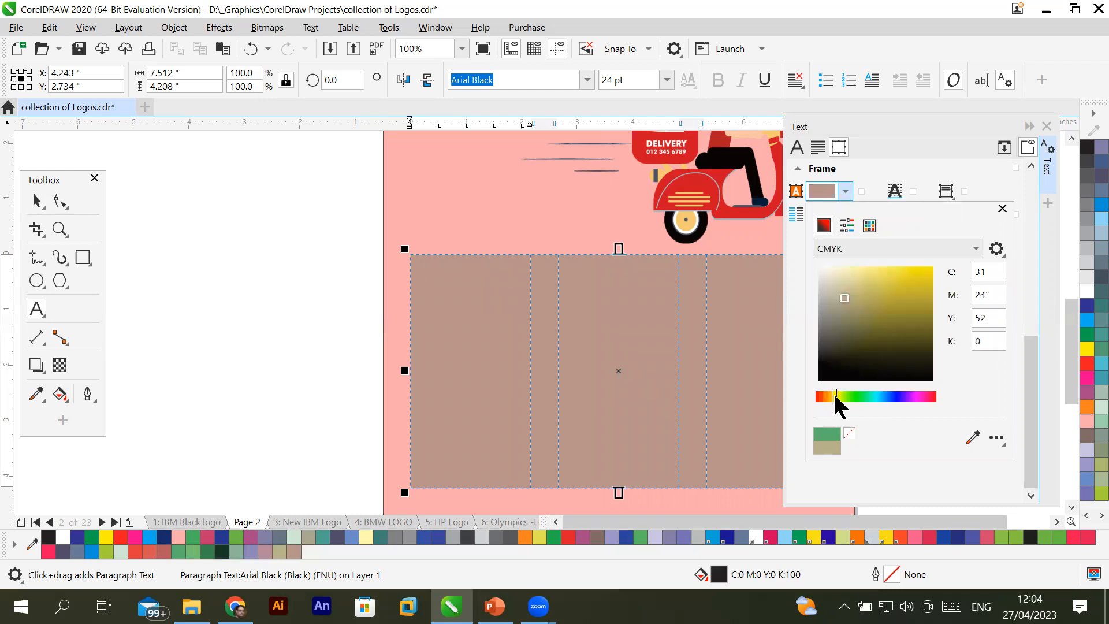
click(890, 396)
click(904, 396)
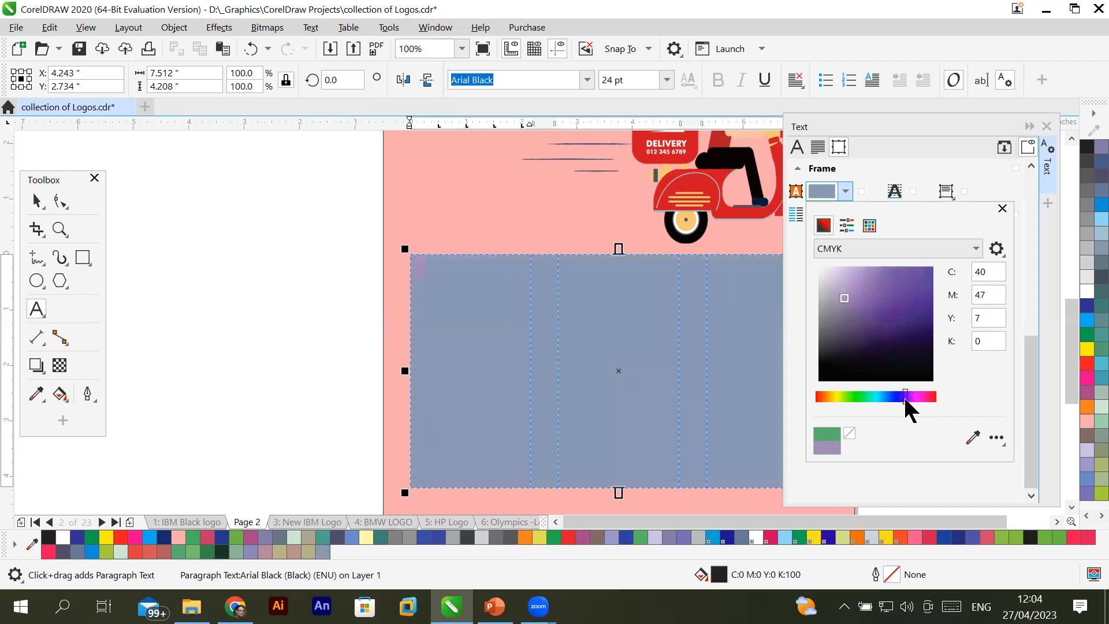
mouse_move(845, 298)
mouse_down()
mouse_move(889, 301)
mouse_move(895, 361)
mouse_move(891, 274)
mouse_move(847, 275)
mouse_move(916, 277)
mouse_move(834, 275)
mouse_move(876, 277)
mouse_move(871, 321)
mouse_up()
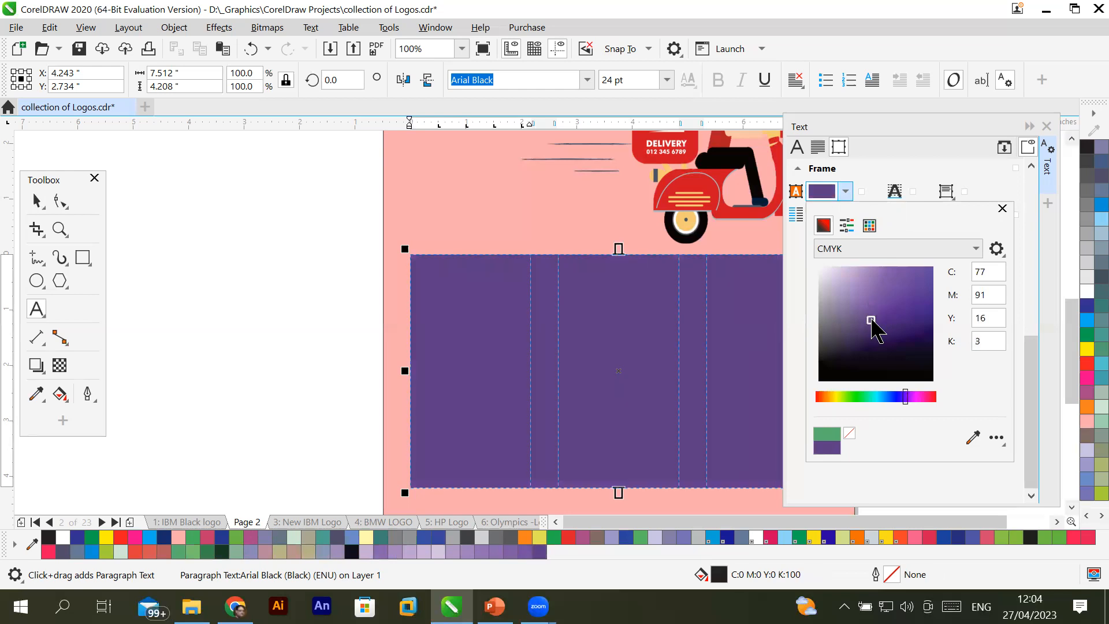
click(1002, 209)
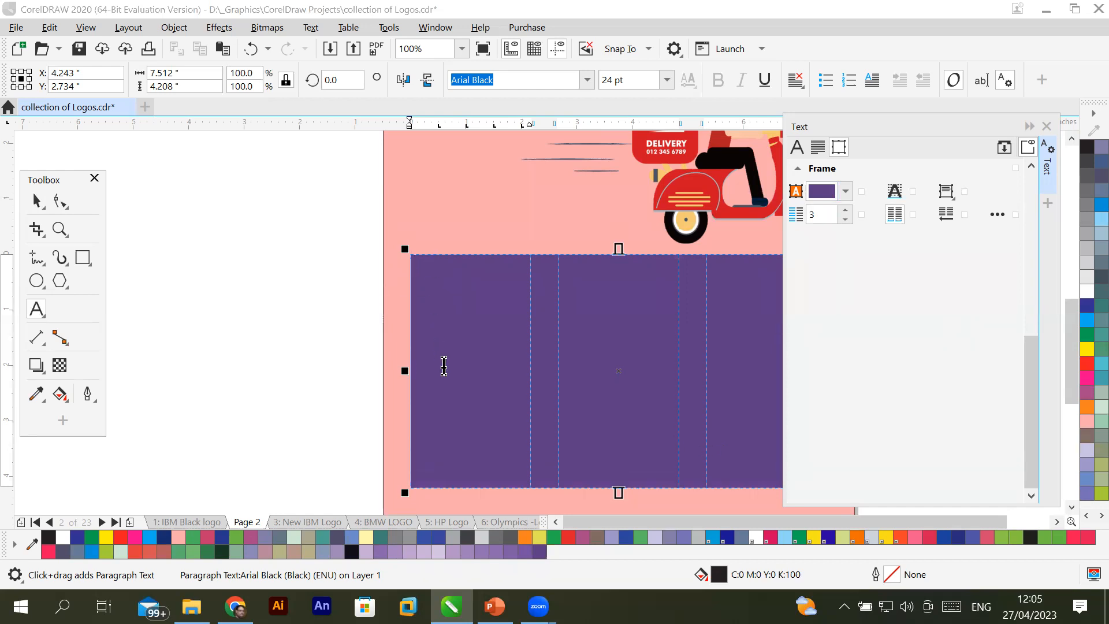
Toggle equal column width for the text frame and check its column settings, leaving them without changes.
click(895, 215)
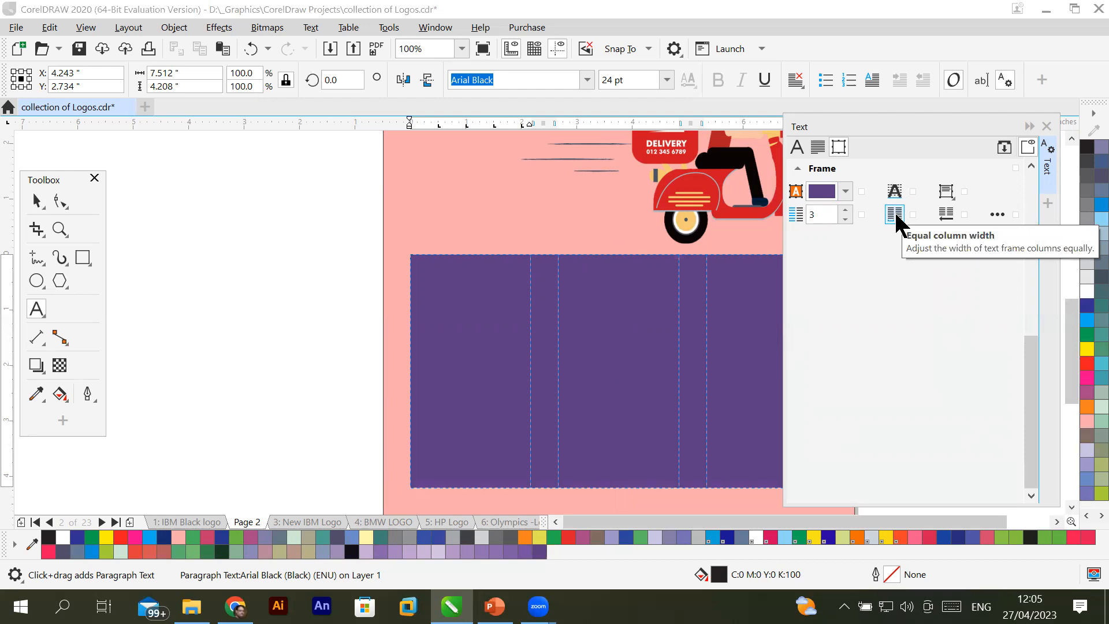
click(996, 216)
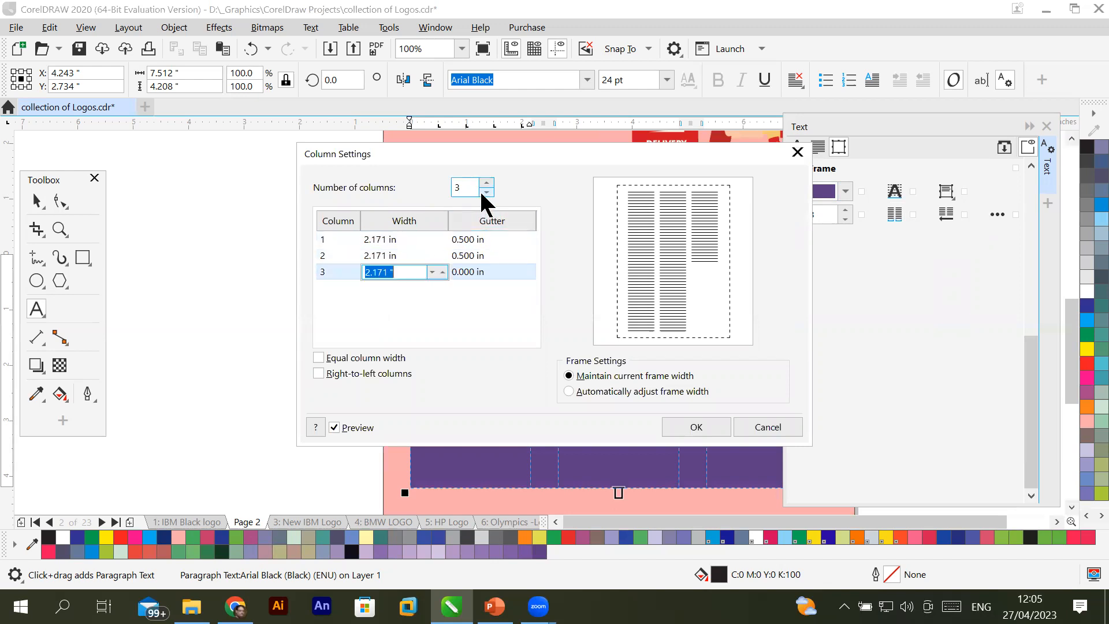
click(376, 246)
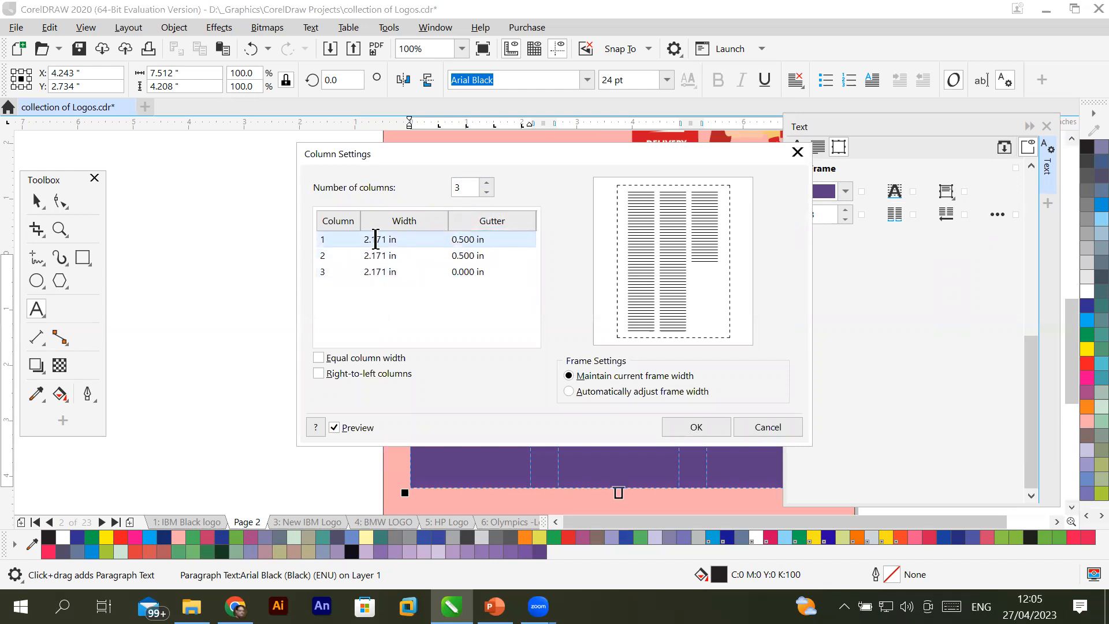
click(774, 425)
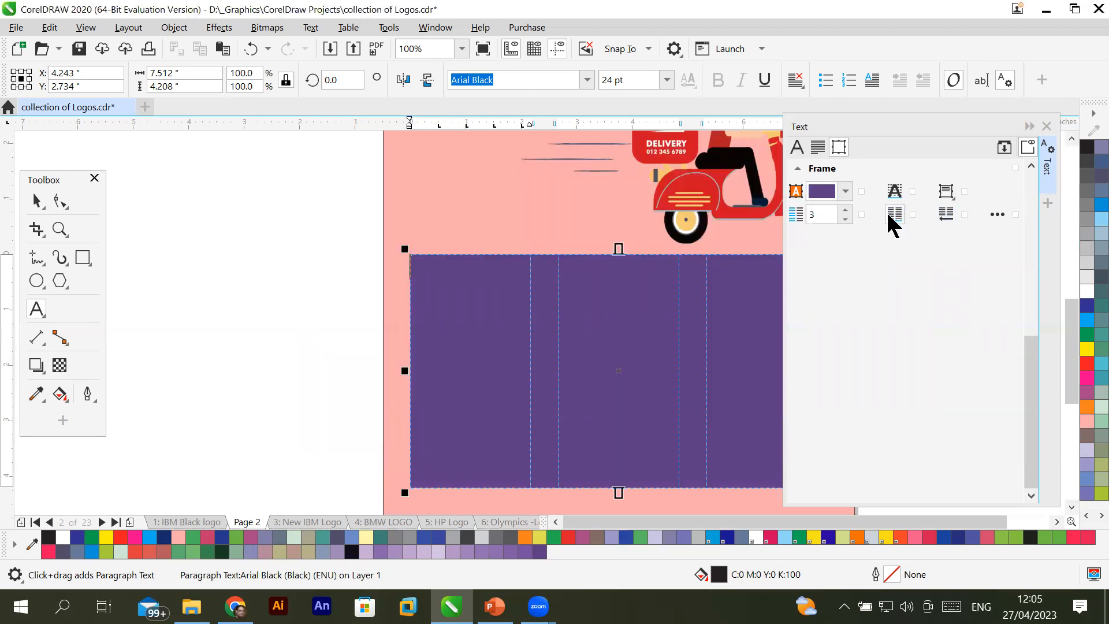
Reopen the column settings, move them clear of the frame and examine the width and gutter of each column.
click(998, 215)
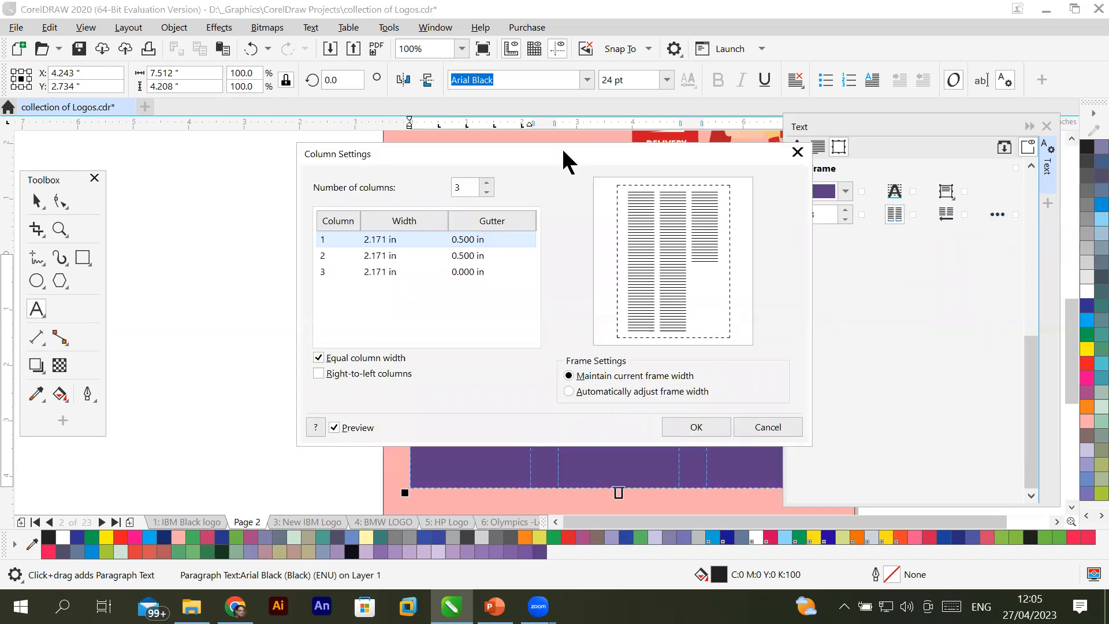
drag(565, 158, 811, 221)
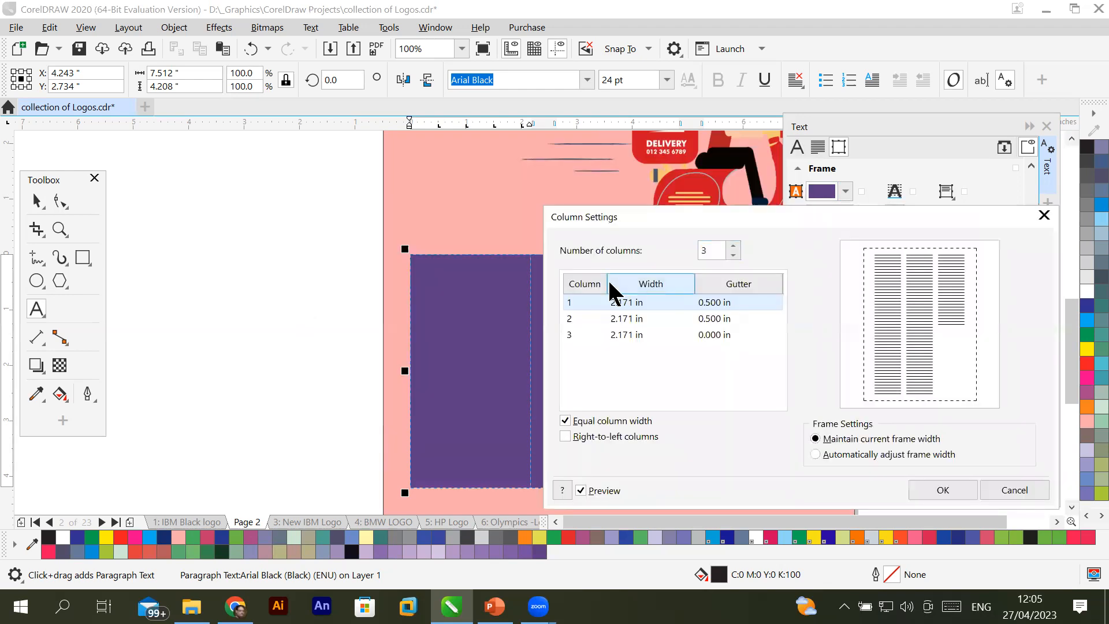
click(629, 301)
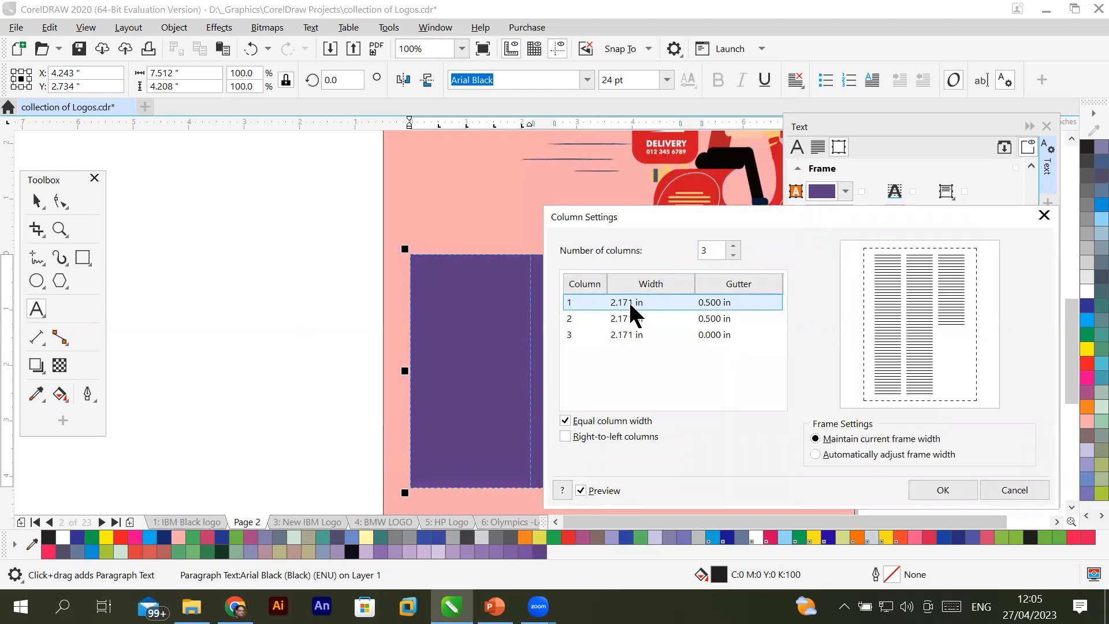
click(628, 301)
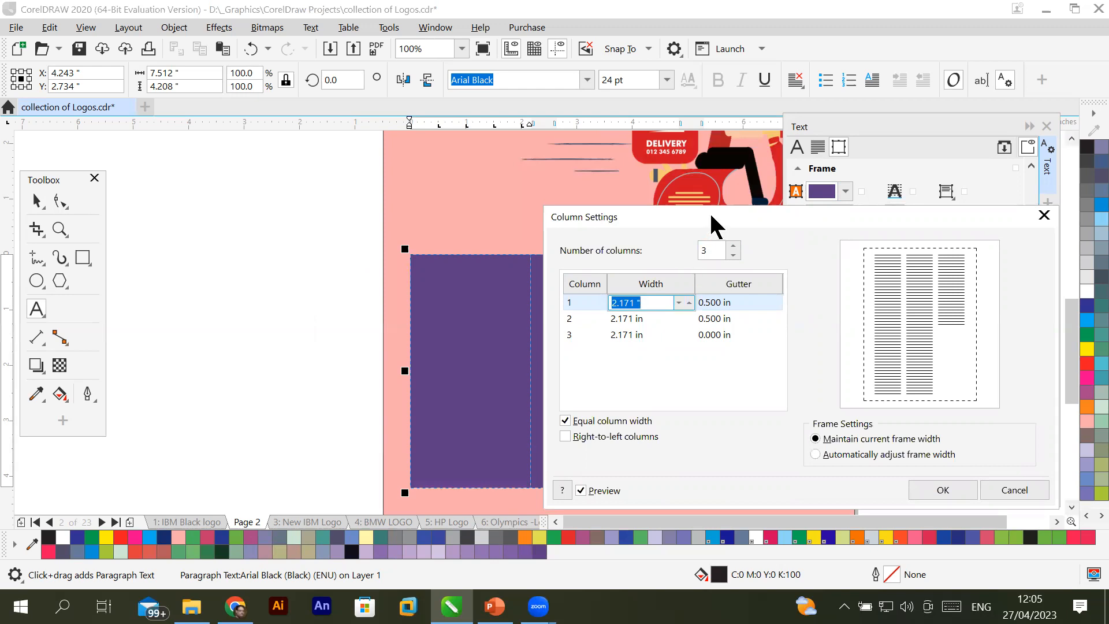
drag(711, 216, 829, 213)
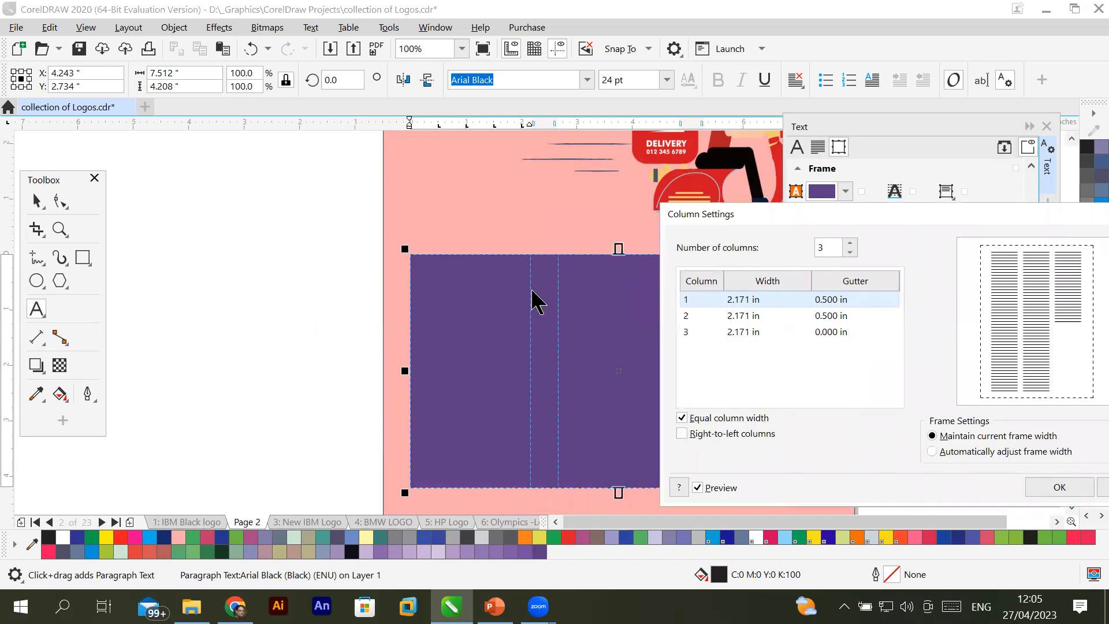
drag(830, 299, 821, 335)
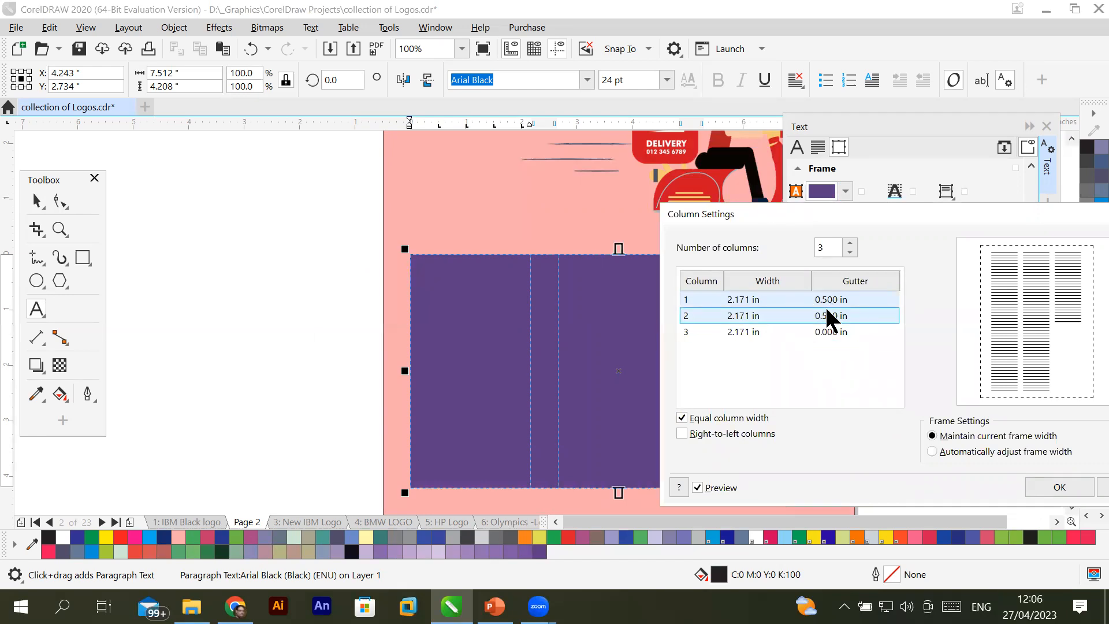
click(828, 331)
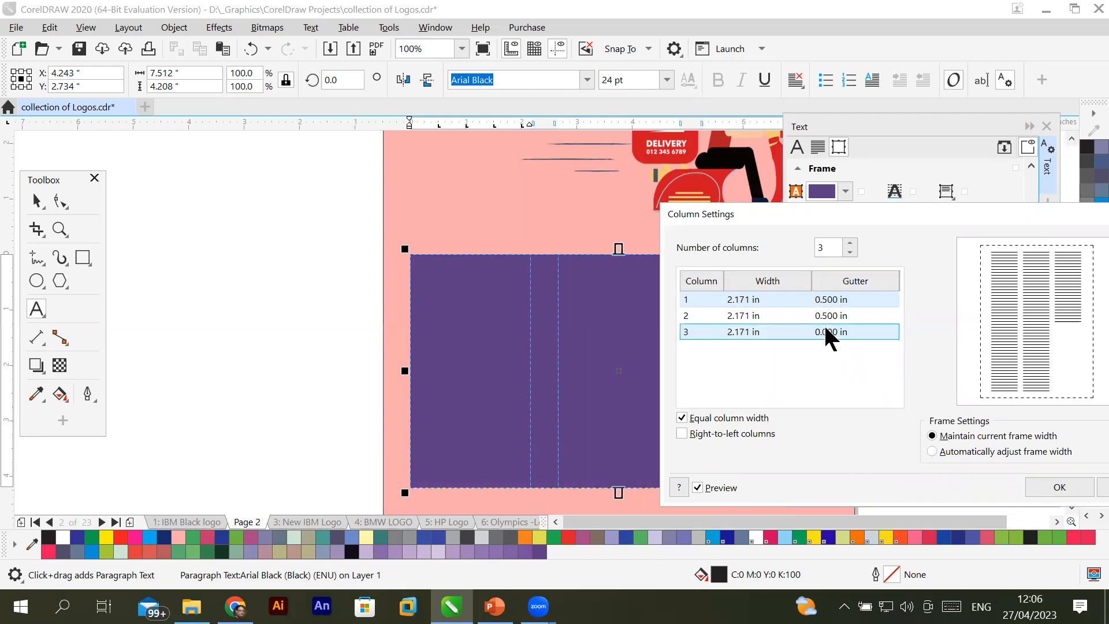
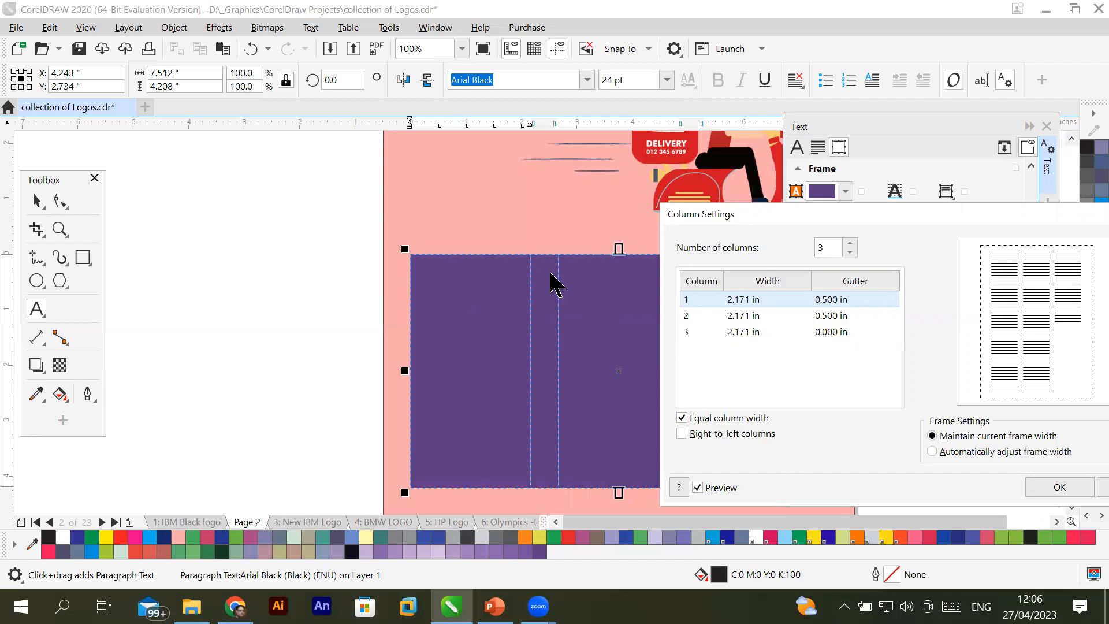
Try narrowing the three equal columns gradually to a width of 2.001 inches.
click(755, 296)
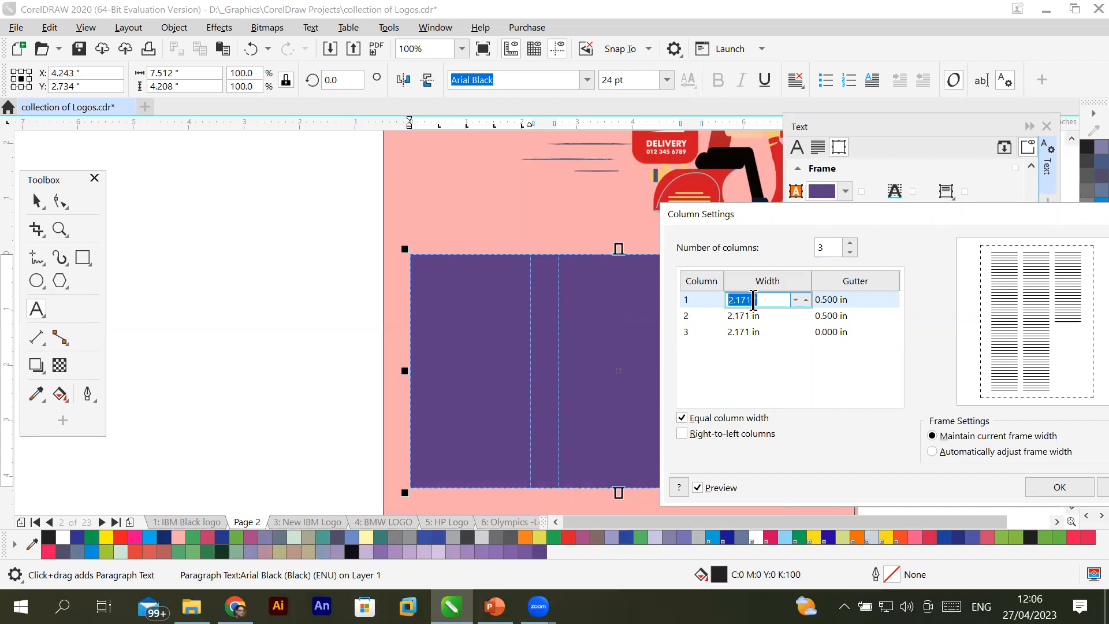
click(795, 300)
click(796, 299)
click(795, 300)
click(796, 300)
click(795, 299)
click(796, 300)
click(795, 300)
click(796, 300)
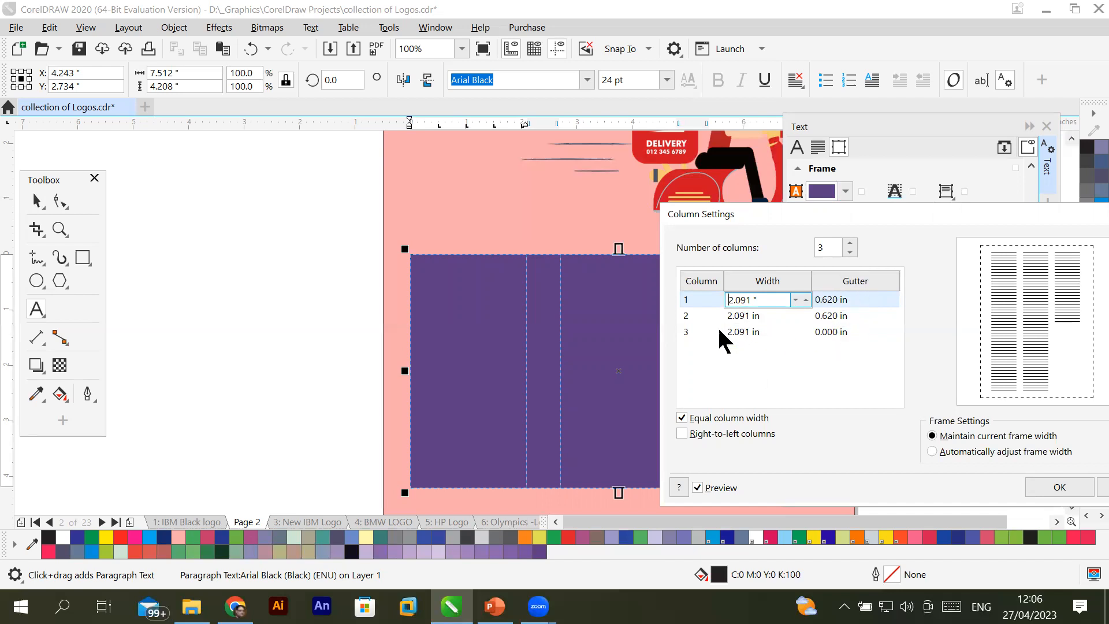
click(795, 300)
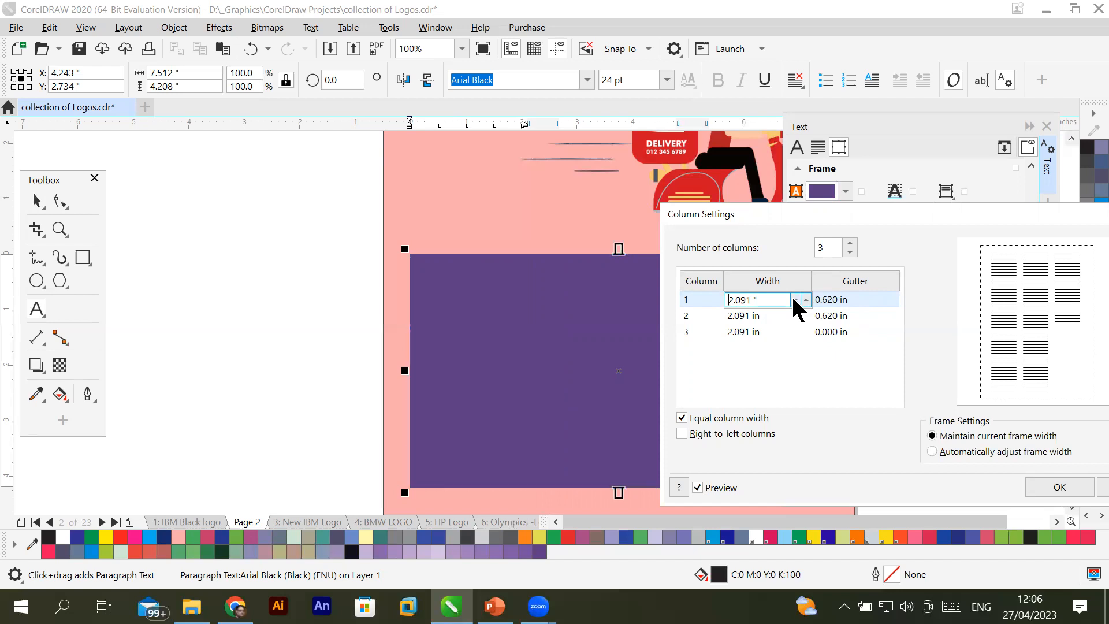
click(795, 300)
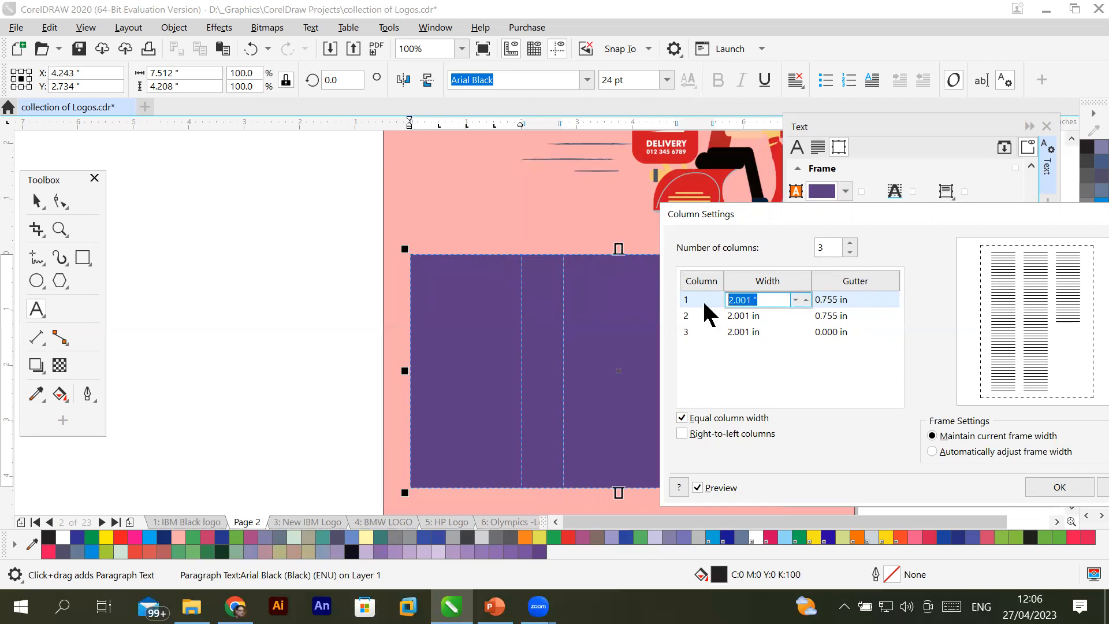
Try a width of 1 inch for all three columns, turn off equal column width and discard the column settings.
text(1)
key(Return)
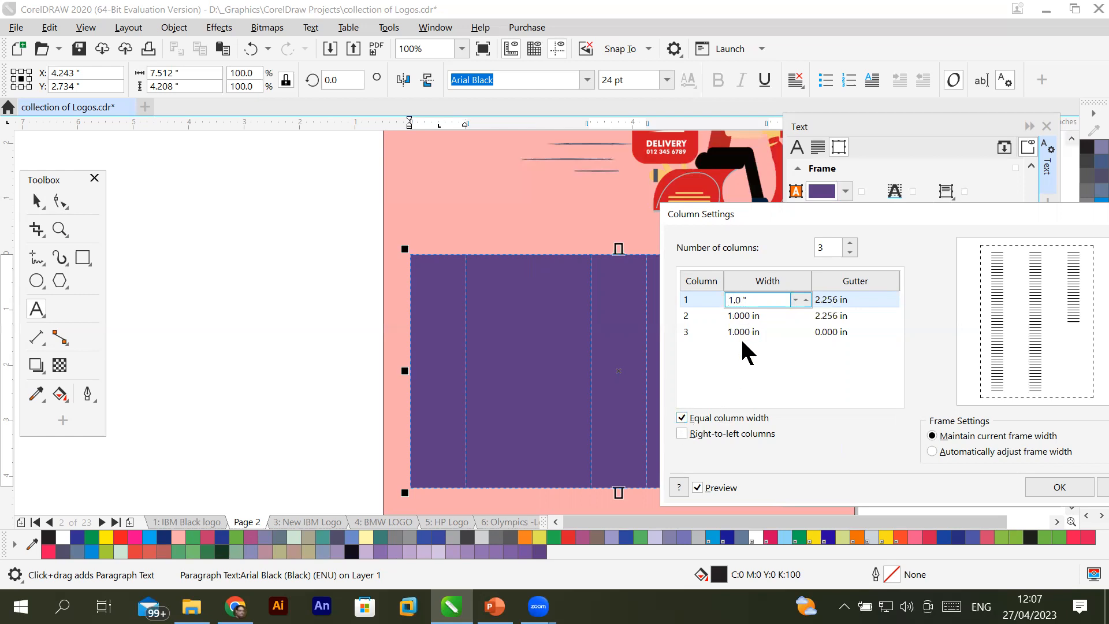
click(833, 305)
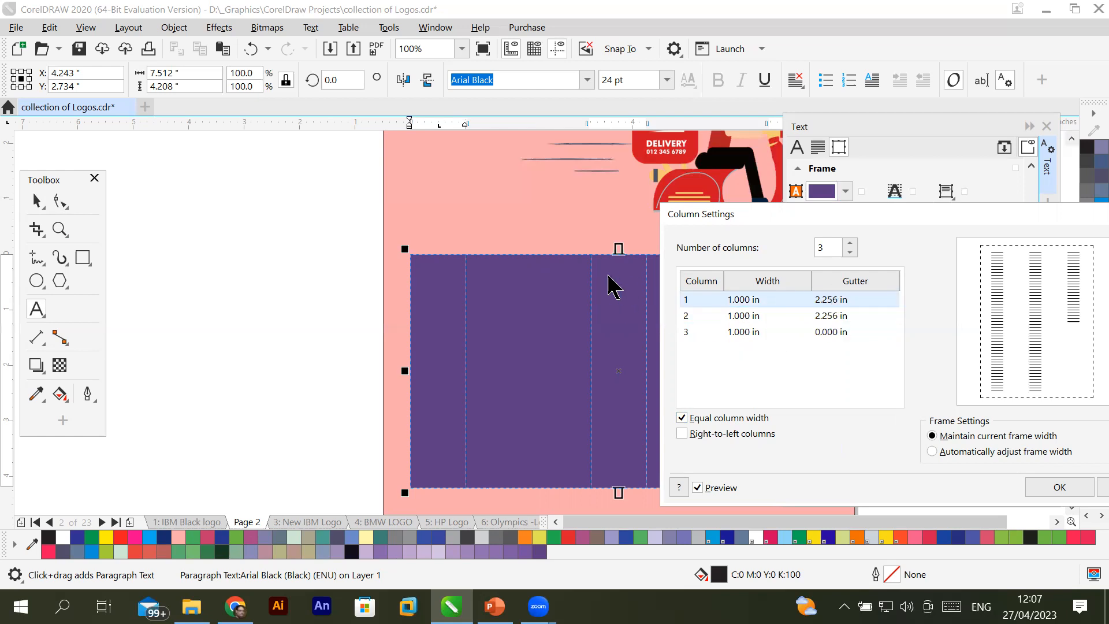
drag(730, 215, 753, 167)
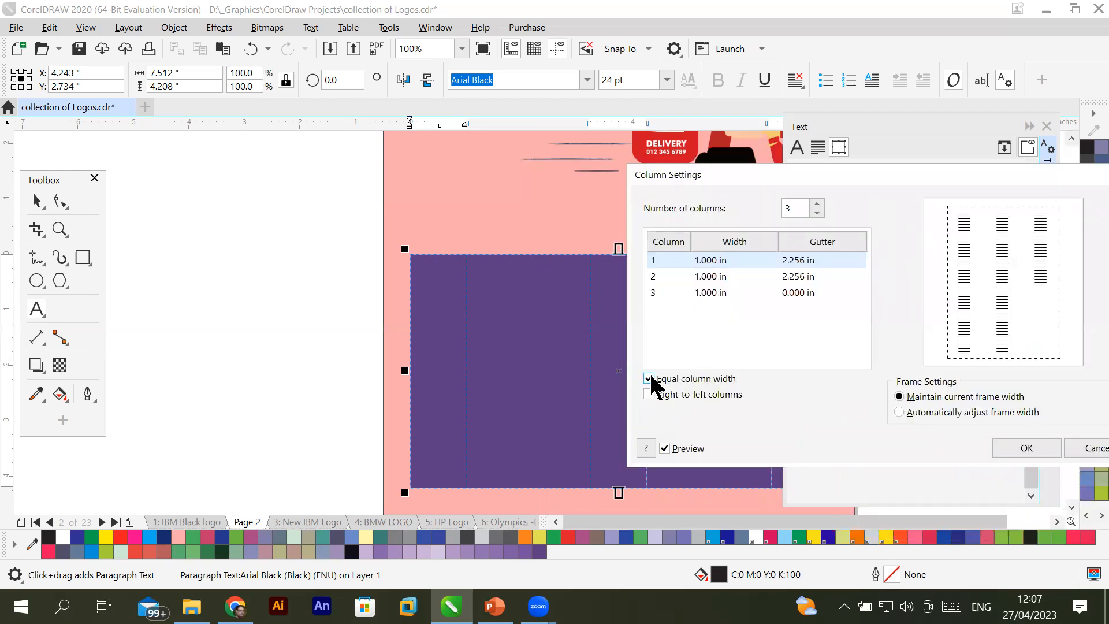
click(649, 378)
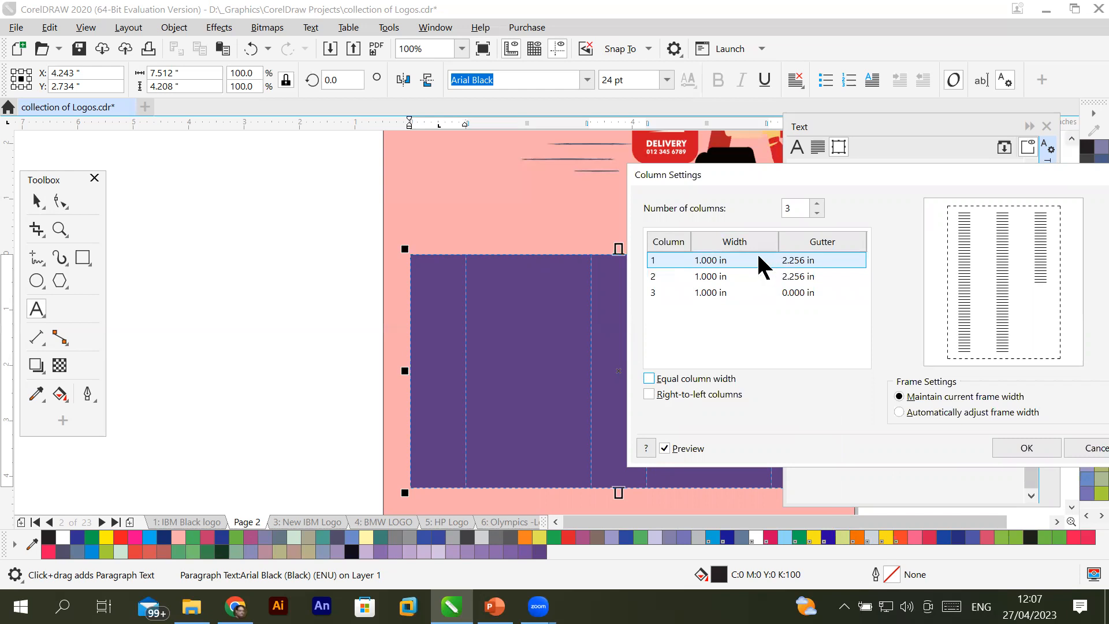
click(1087, 449)
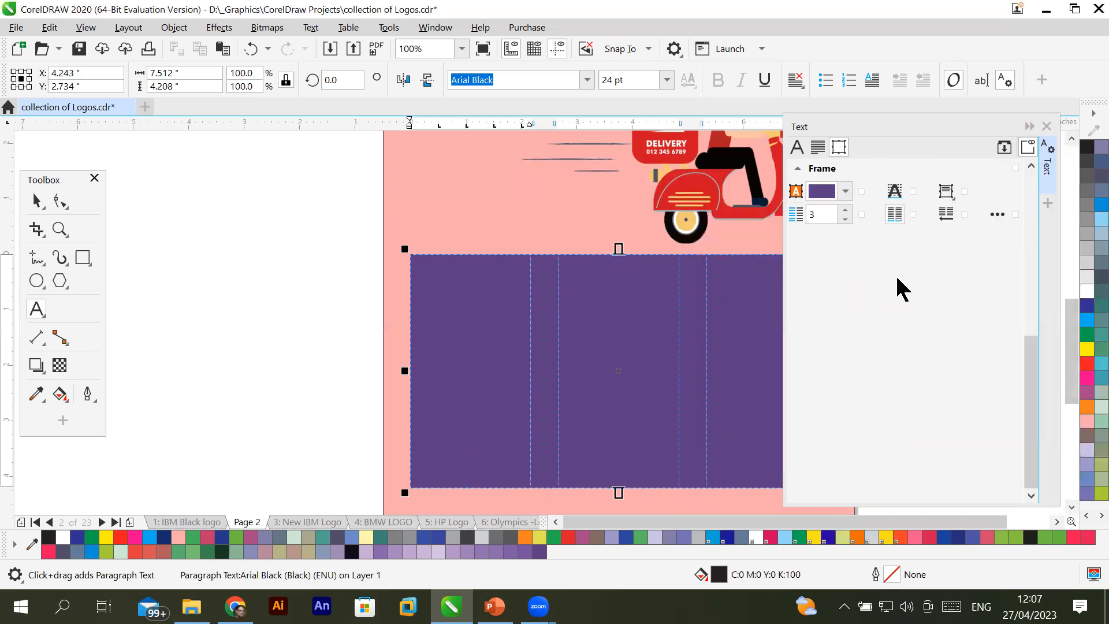
Reopen the column settings beside the frame and turn off equal column width.
click(1002, 213)
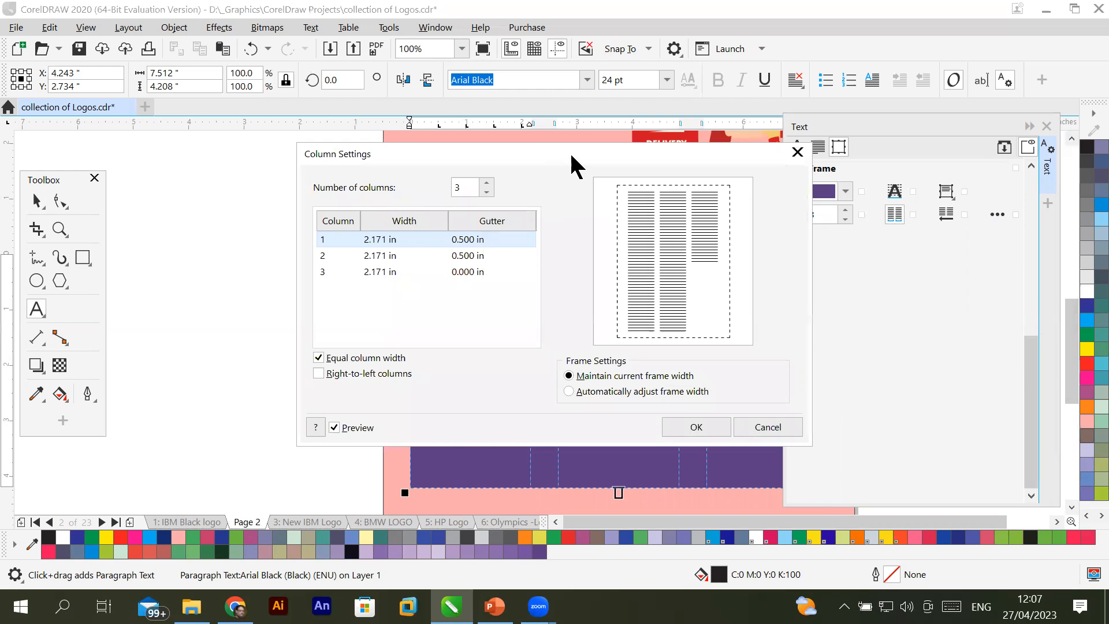
drag(569, 152, 932, 172)
click(729, 293)
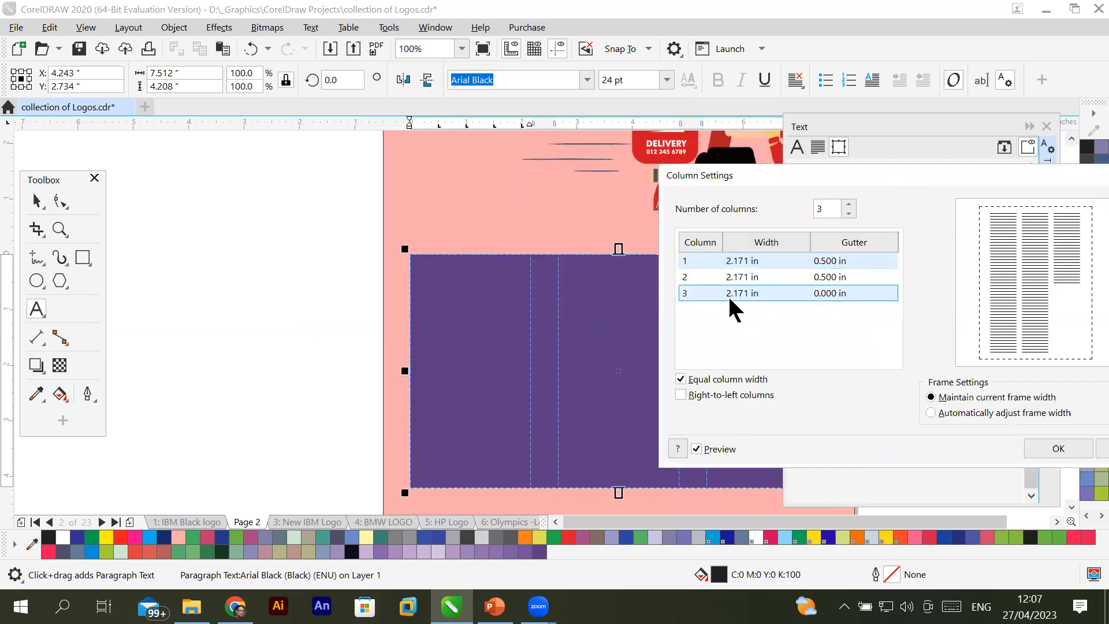
click(681, 380)
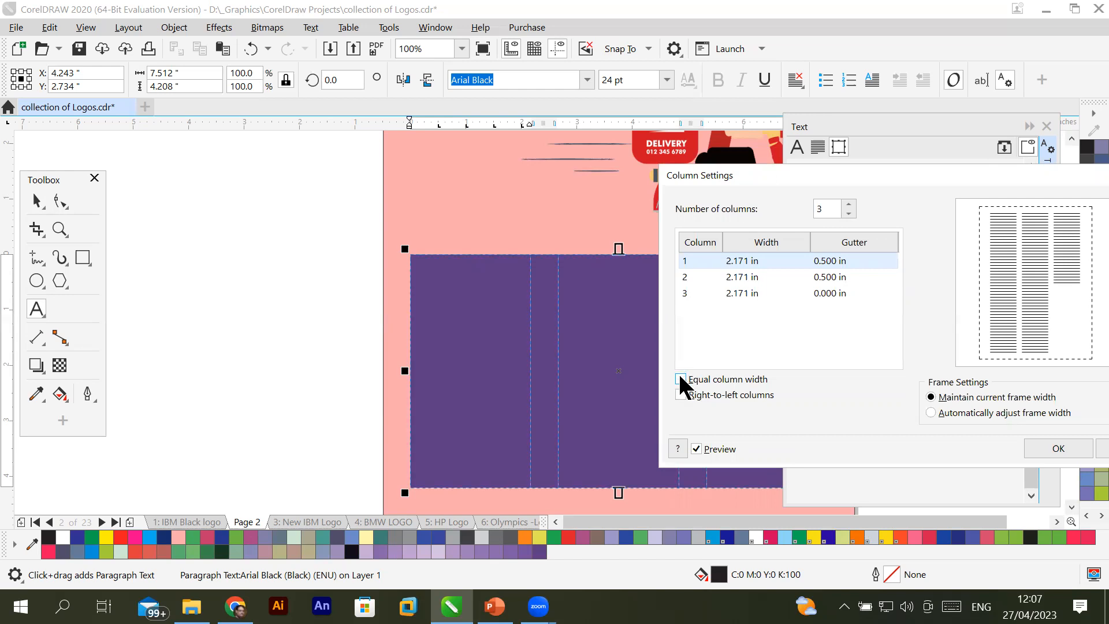
Set only the first column's width to 1 inch, trying 2.111 inches along the way, and apply the column settings.
click(747, 260)
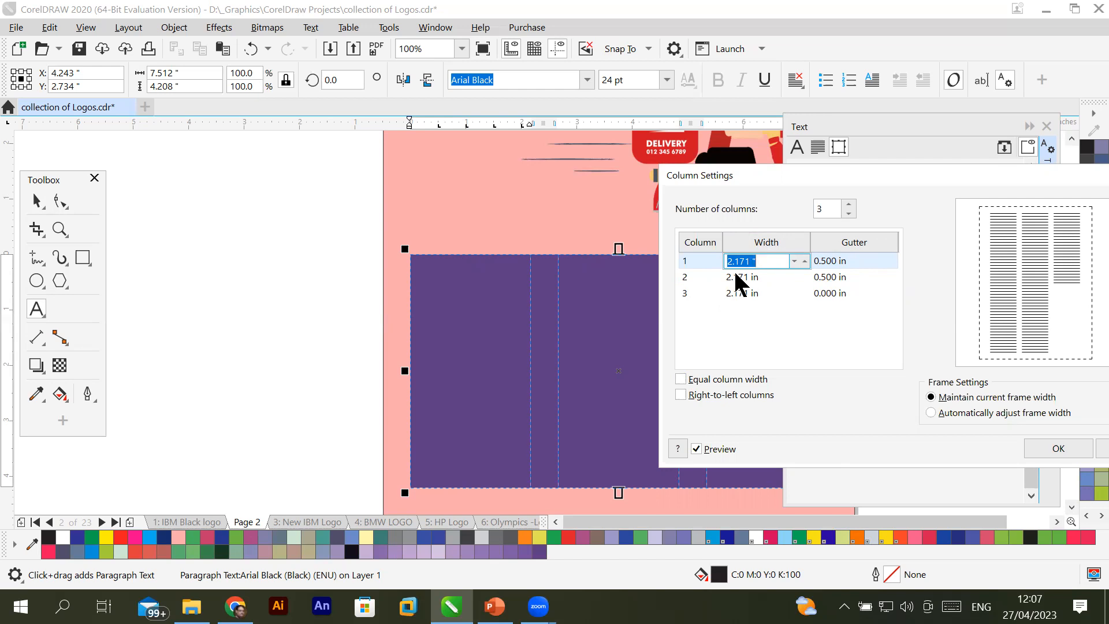
click(794, 259)
click(794, 258)
click(795, 259)
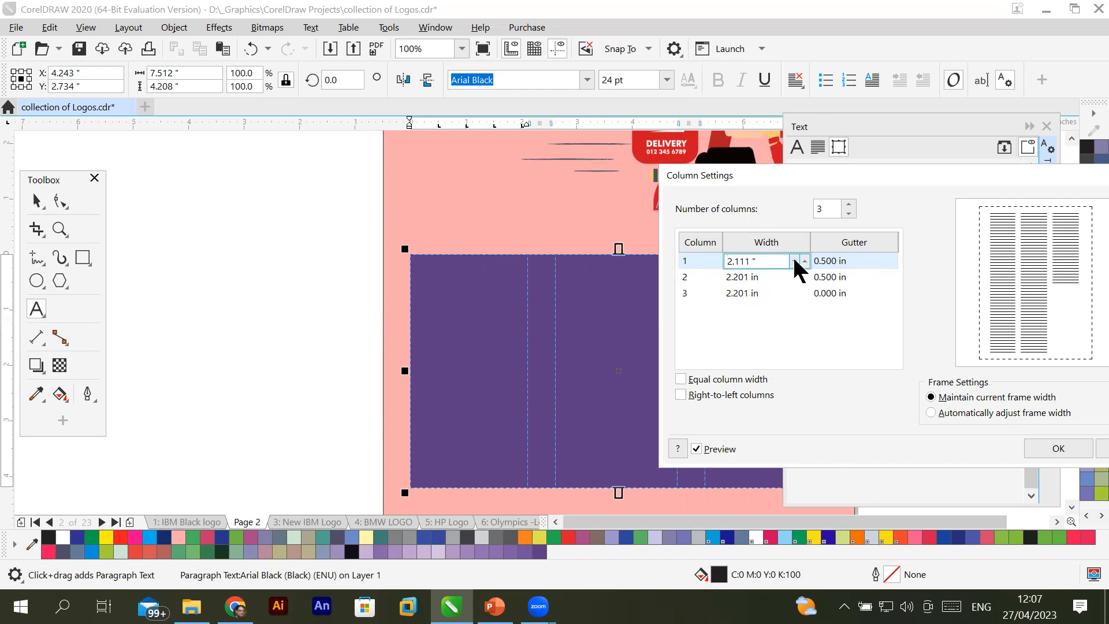
drag(754, 261, 711, 261)
text(1)
key(Return)
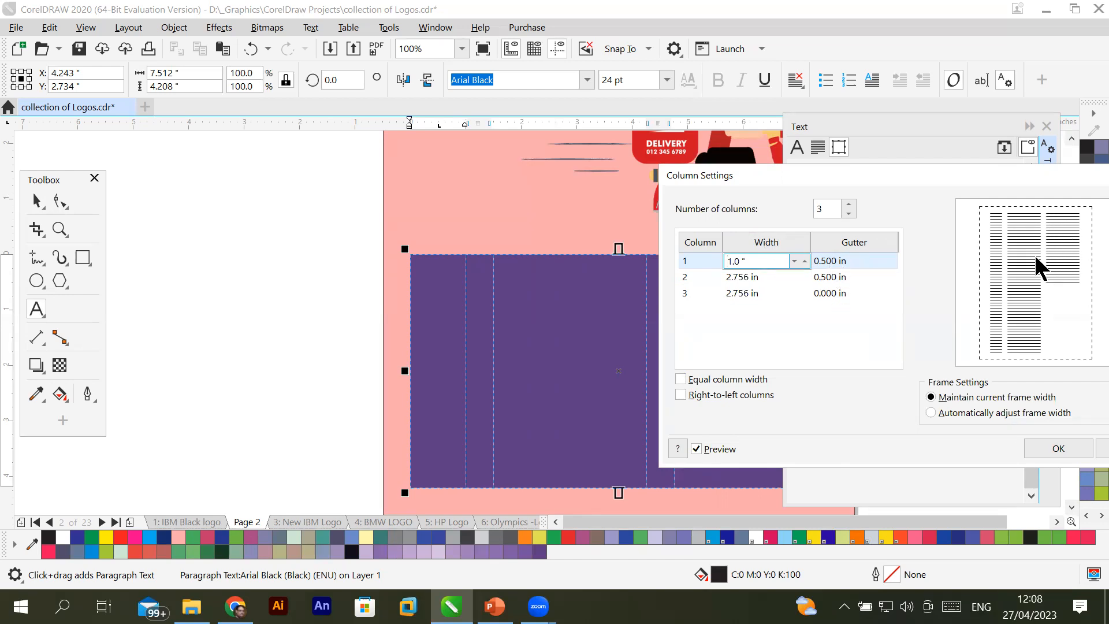
drag(981, 172, 773, 185)
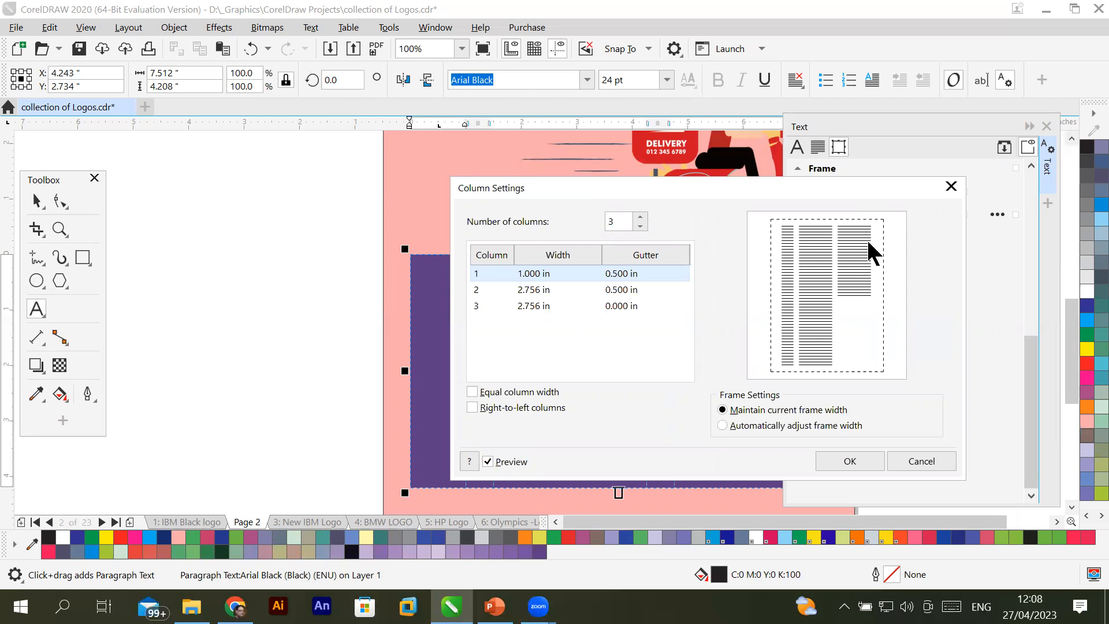
click(849, 461)
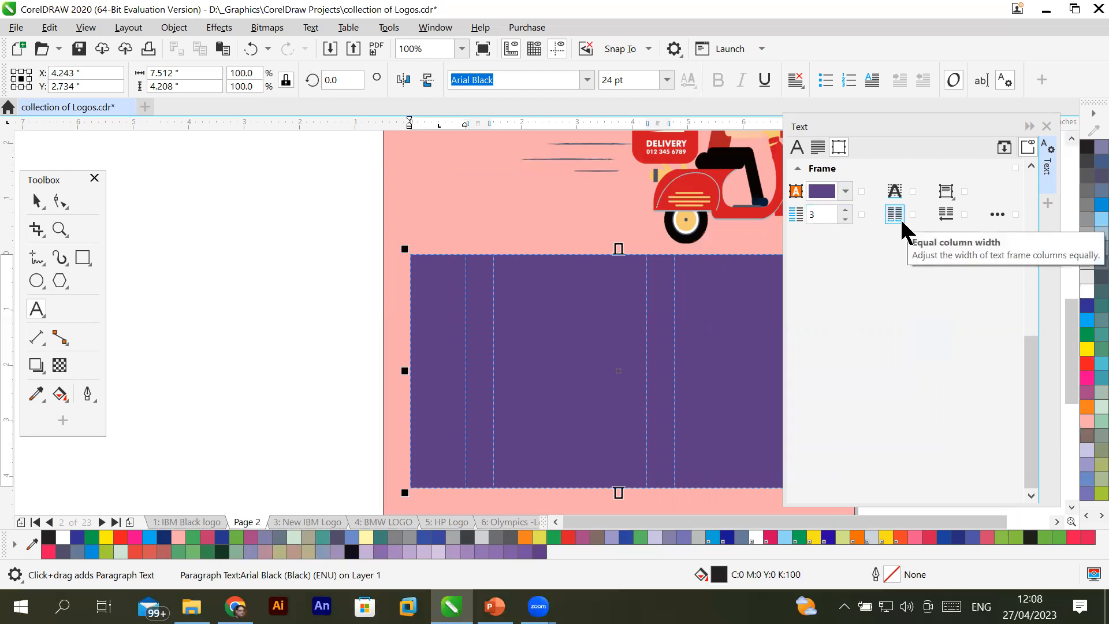
Check the frame's vertical alignment options without choosing one and close the text properties.
click(946, 191)
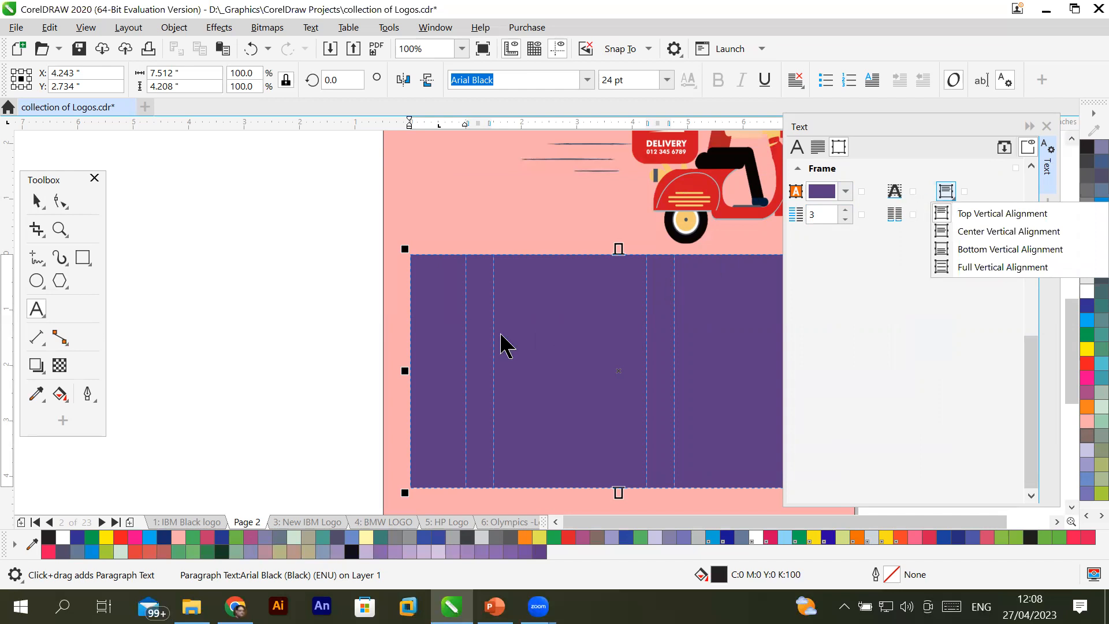
click(930, 168)
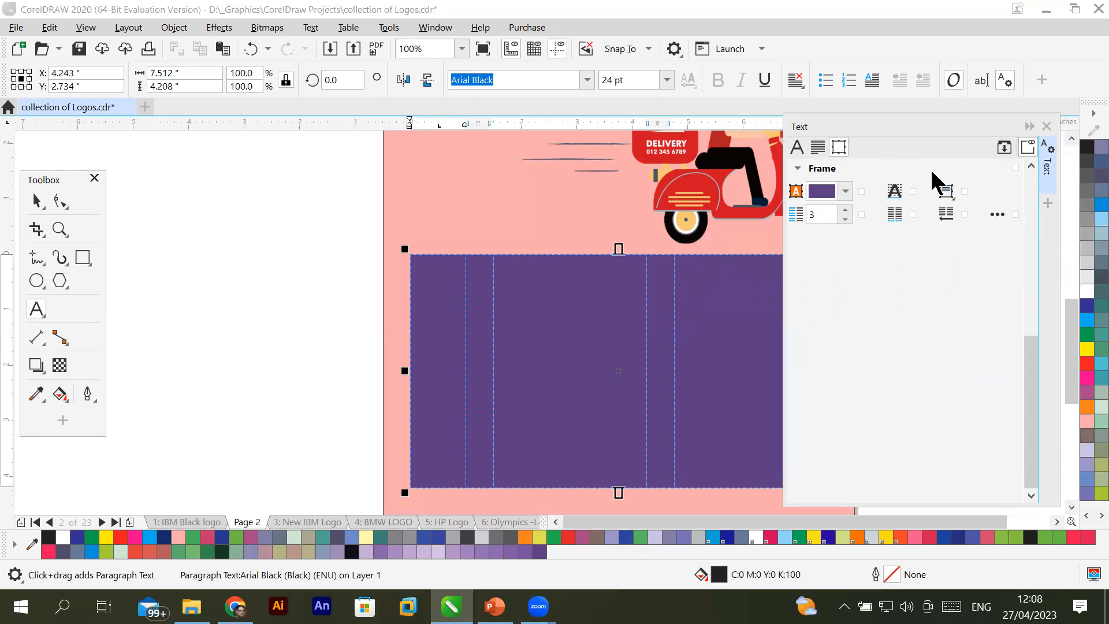
click(820, 169)
click(1047, 126)
Enter the number 1 at the start of the frame's first column and colour it white.
click(424, 268)
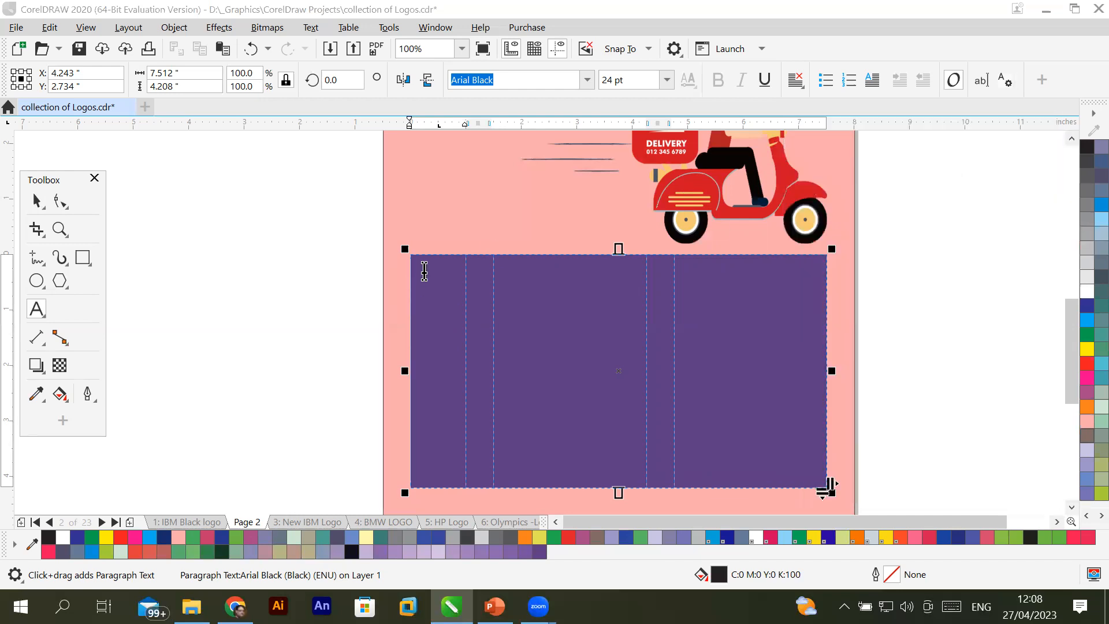
text(1)
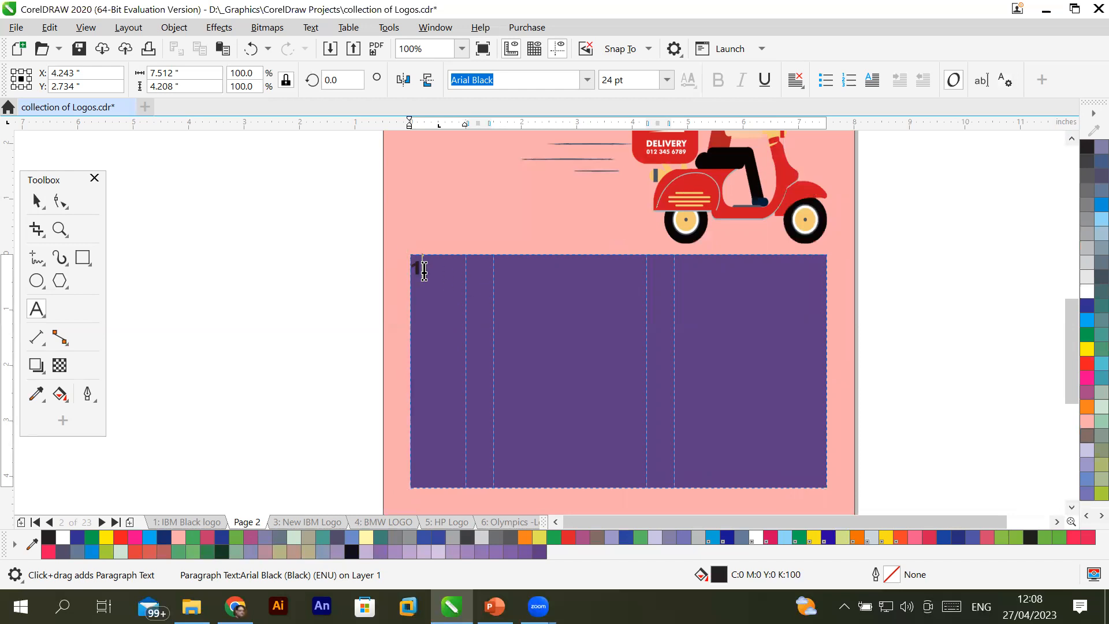
drag(424, 266, 399, 277)
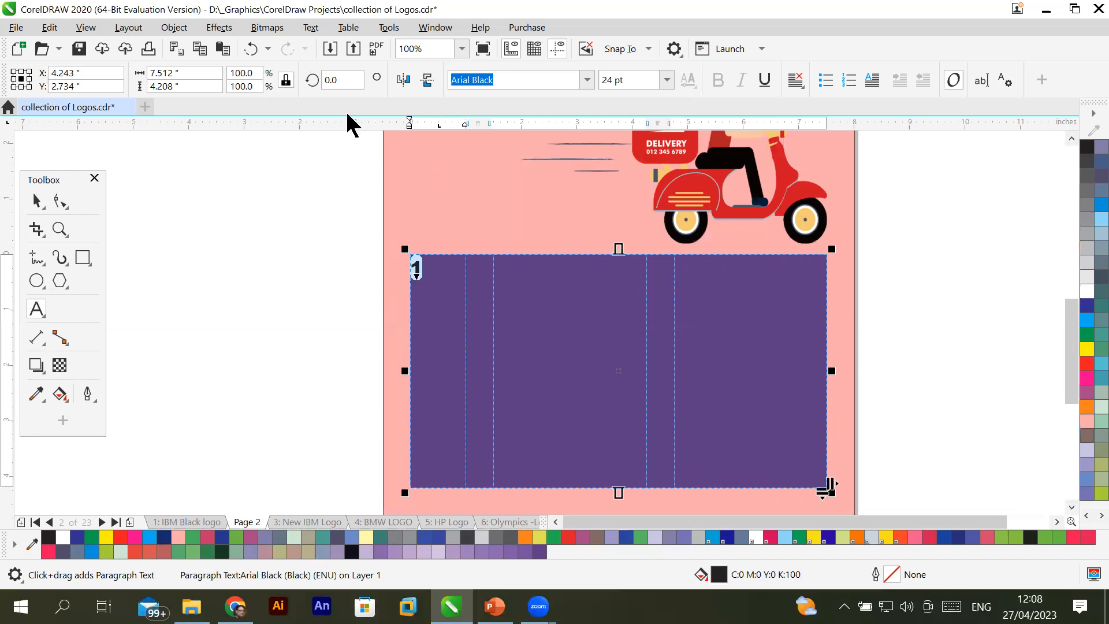
click(422, 273)
drag(413, 268, 423, 271)
click(1086, 292)
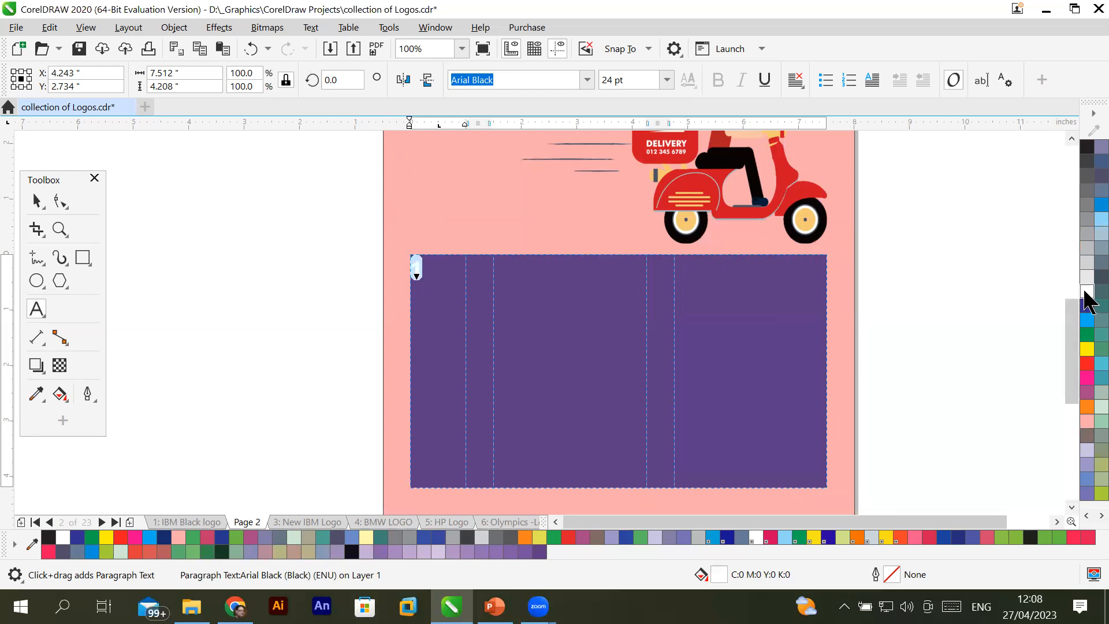
Enter the numbers 2, 3 and 4 on separate lines below the 1 in the frame's first column.
click(435, 268)
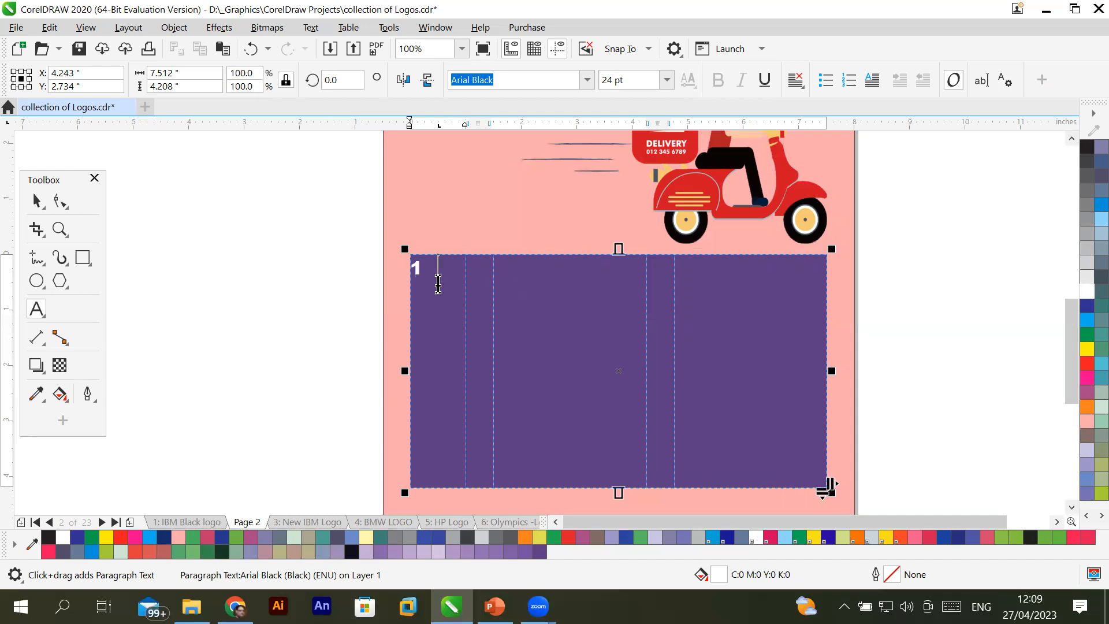
key(Return)
text(2)
key(Return)
text(3)
key(Return)
text(4)
click(510, 268)
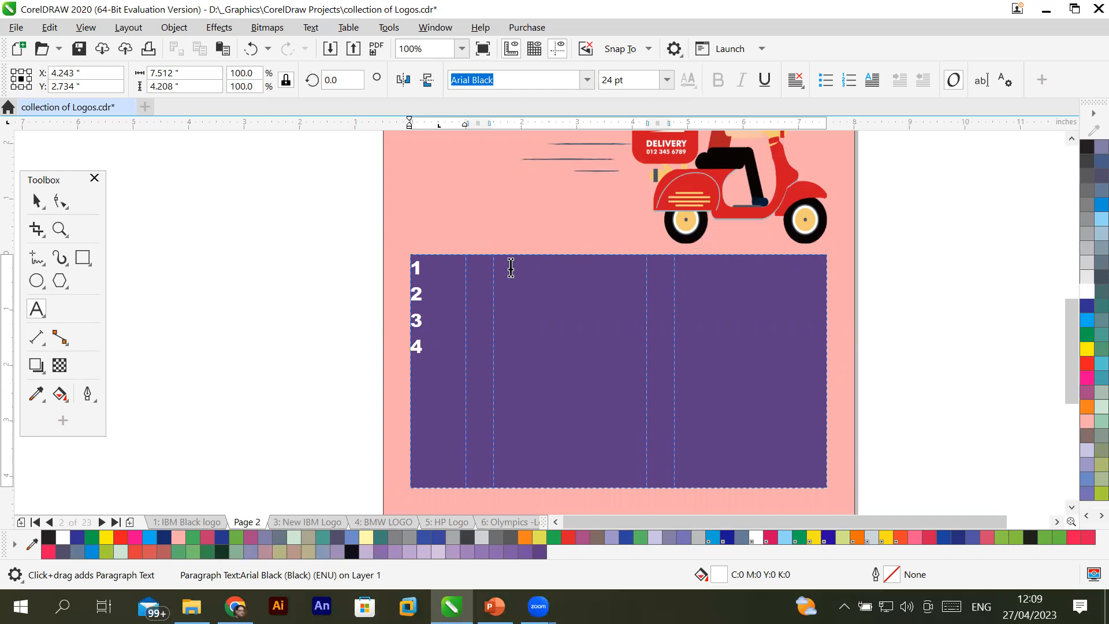
text(C)
key(BackSpace)
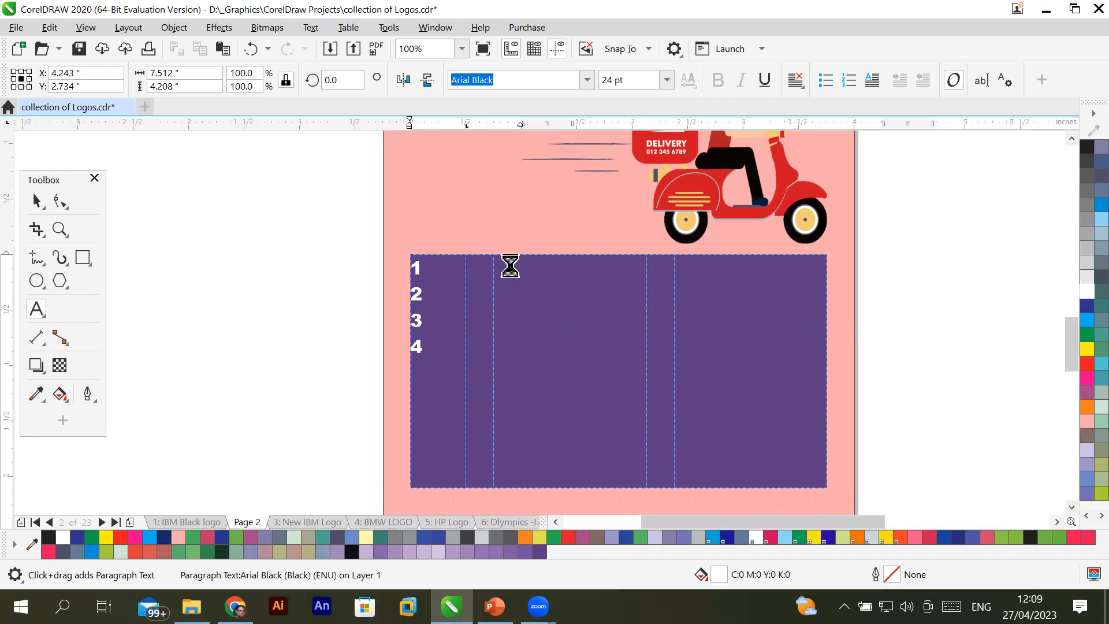
scroll(511, 267, up, 2)
scroll(511, 266, down, 2)
scroll(511, 268, up, 1)
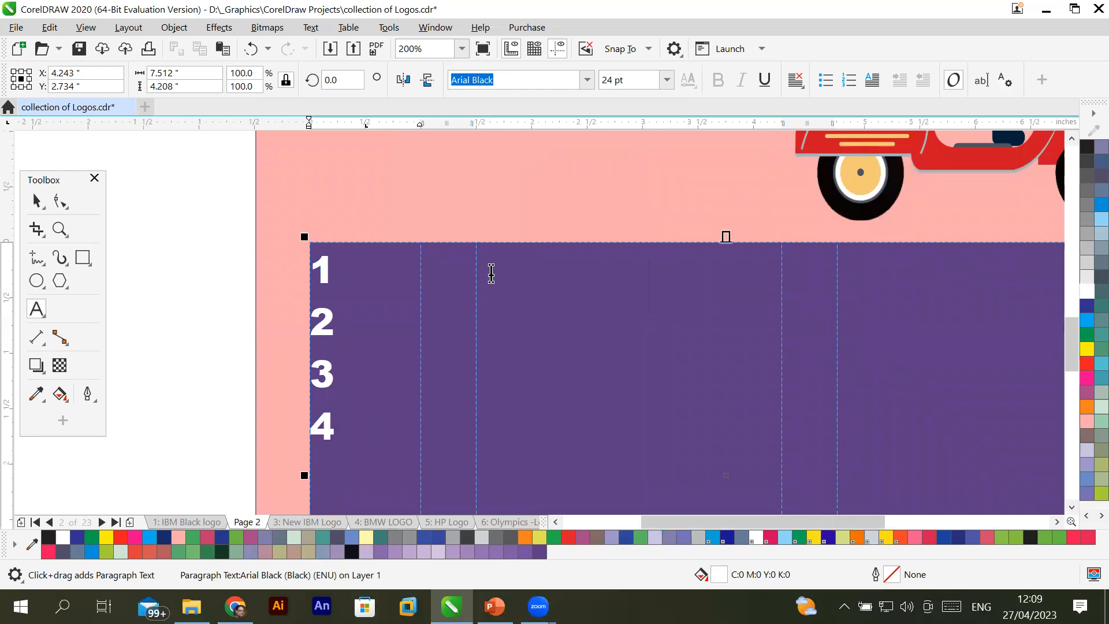
scroll(492, 262, down, 1)
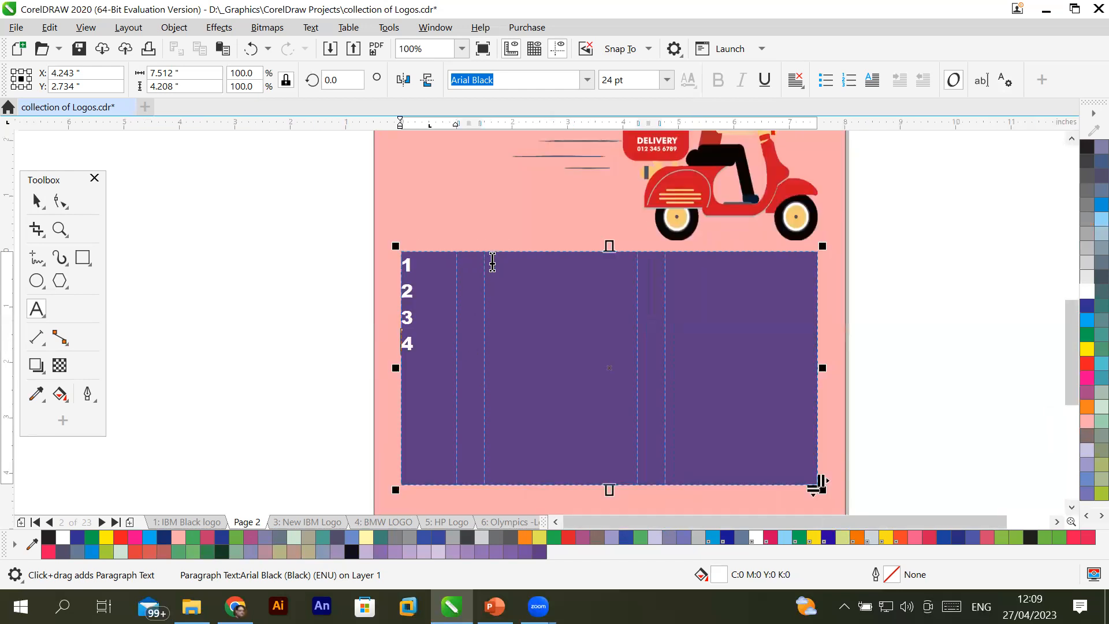
scroll(493, 263, up, 1)
scroll(362, 409, down, 1)
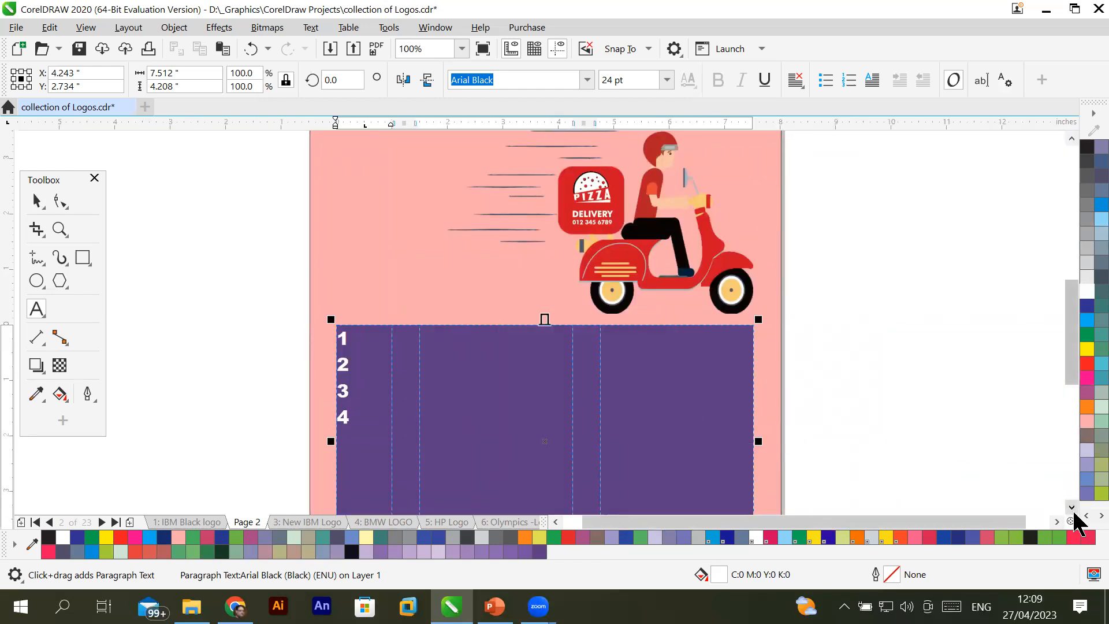
Add blank lines after the 4 to reach the second column and enter the heading Chicken at its top.
scroll(1073, 514, down, 2)
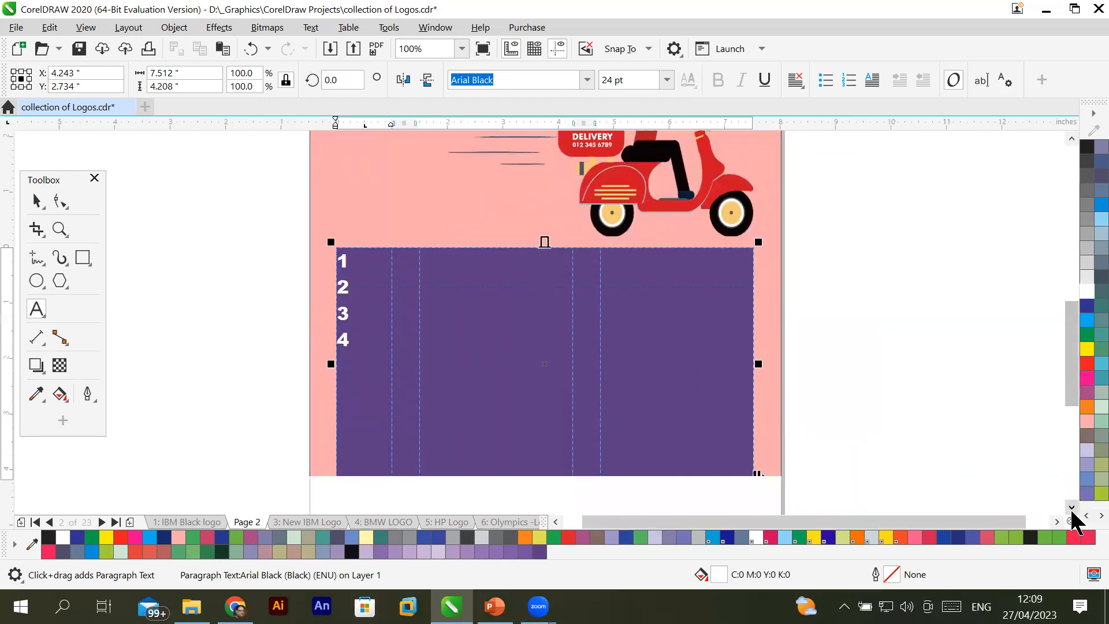
click(362, 311)
key(Return)
key(Return)
key(Return)
key(Return)
key(Return)
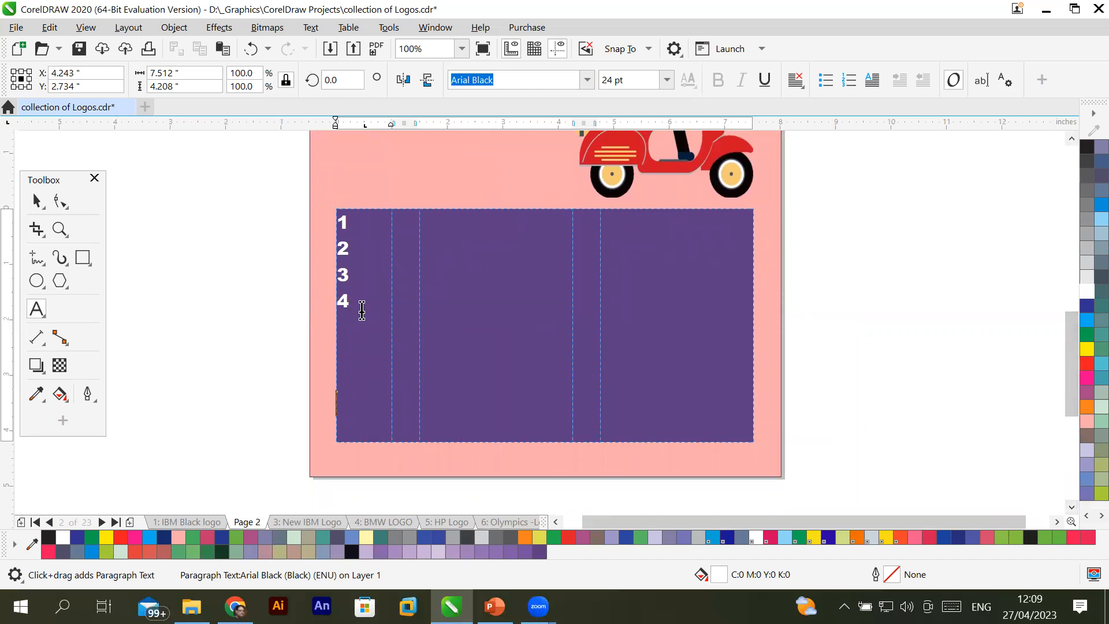
key(BackSpace)
text(Ch)
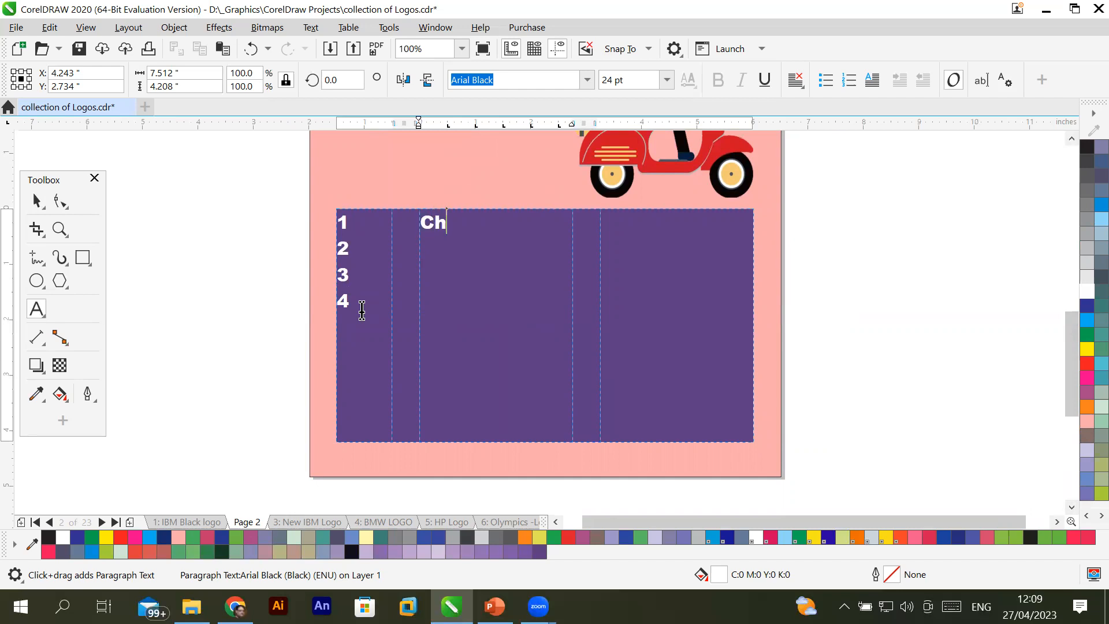
text(icken)
Move the text on to the third column and enter the heading Mutton at its top.
key(Tab)
key(Tab)
text(Mutton)
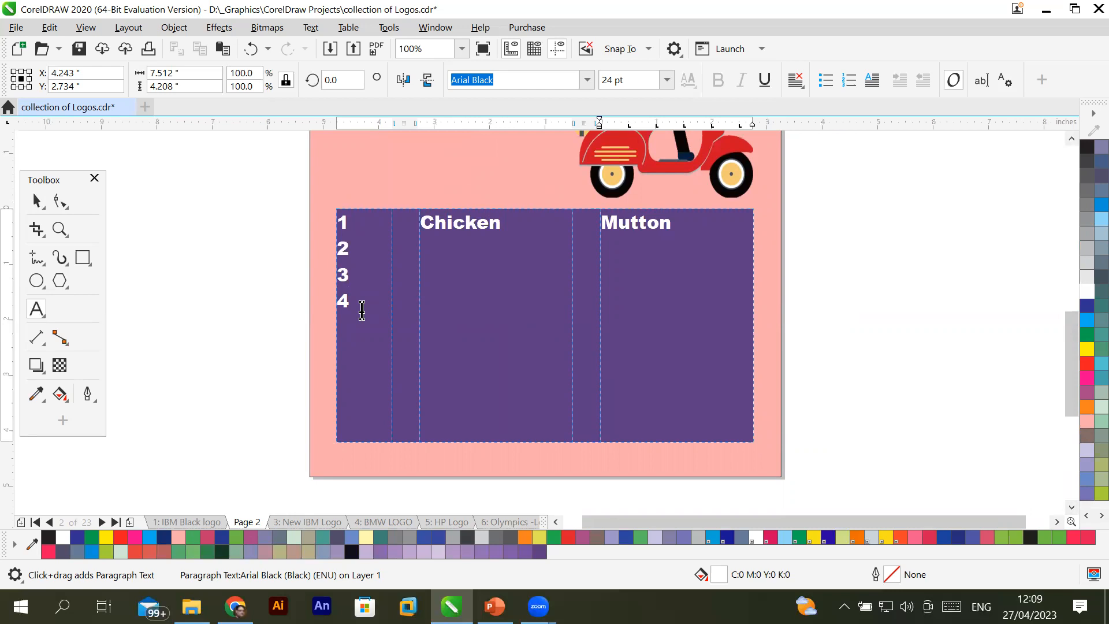
key(Escape)
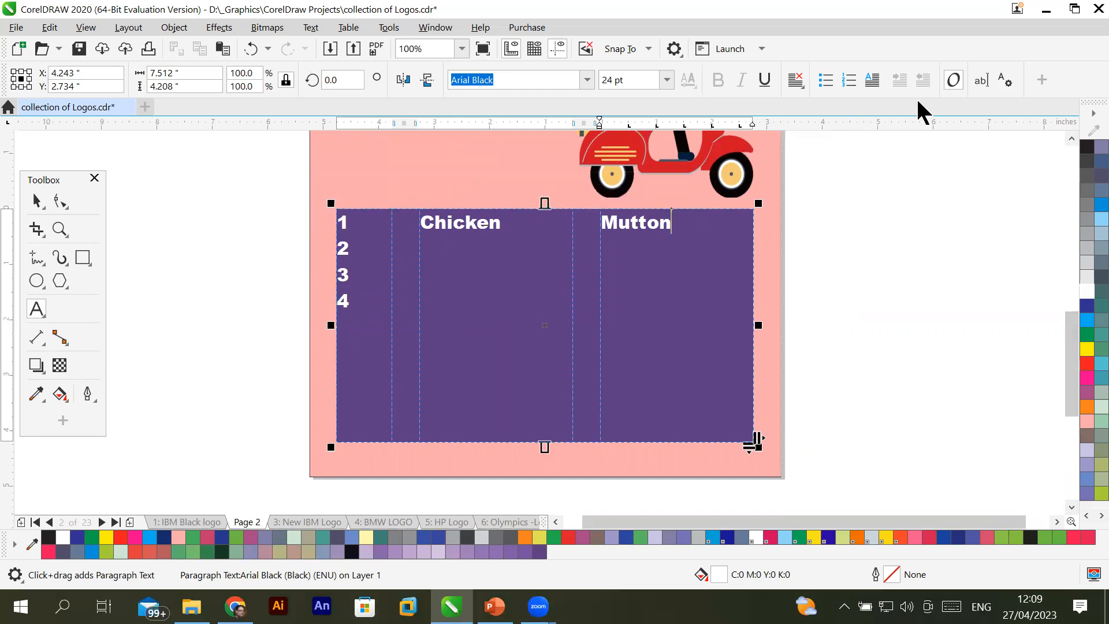
View the frame's complete text in the text editor and close it without making changes.
click(977, 80)
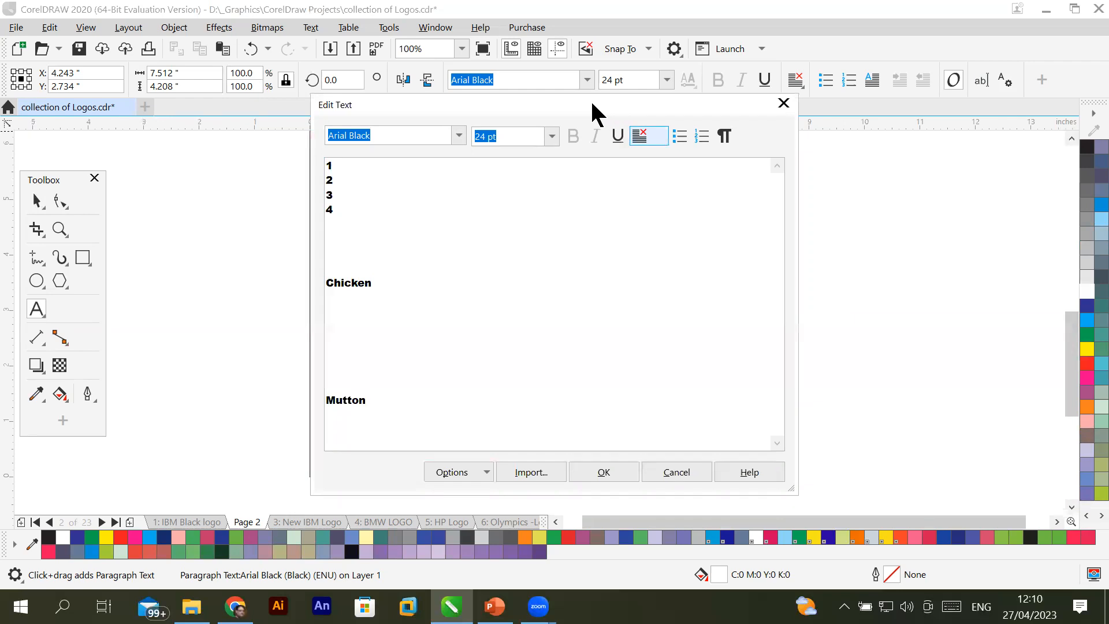
drag(593, 104, 873, 101)
click(952, 473)
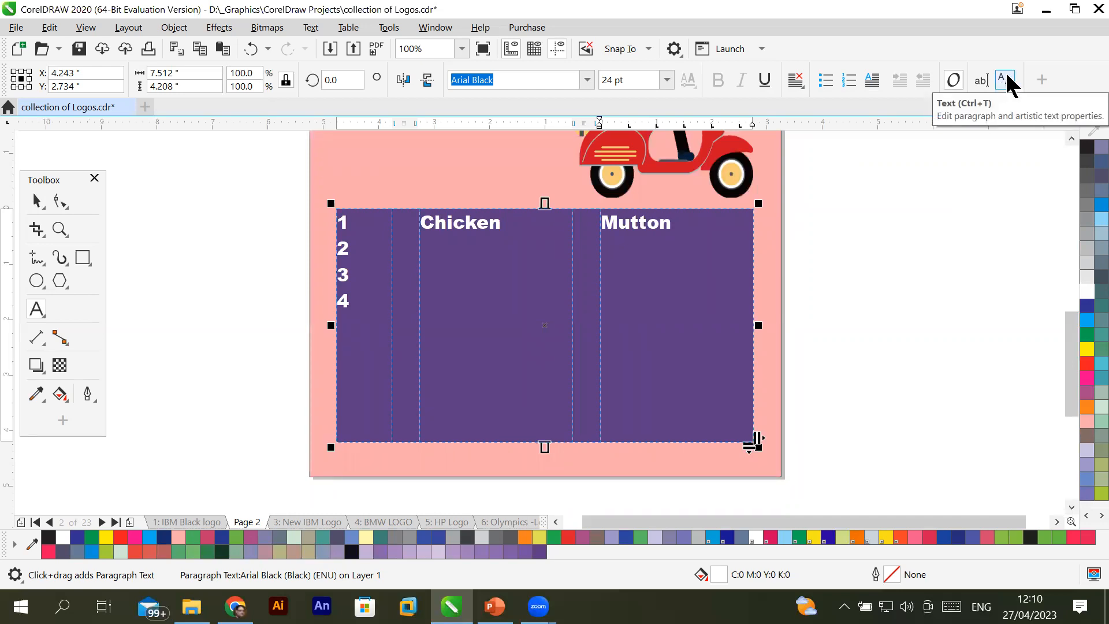
Set the frame's text to full vertical alignment, trying bottom vertical alignment along the way.
click(1006, 75)
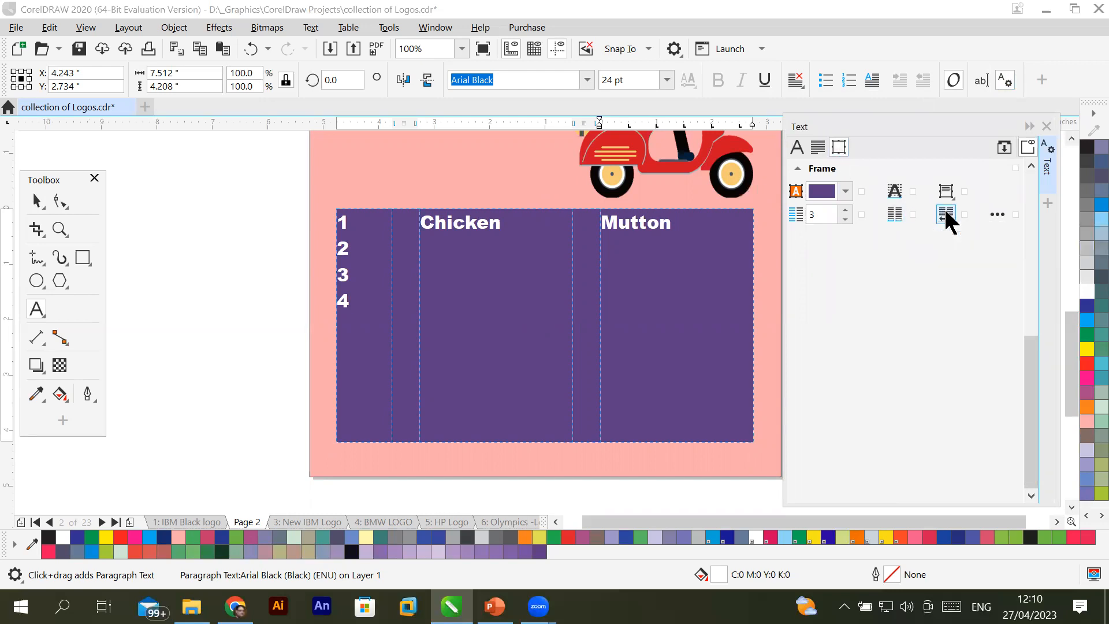
click(945, 190)
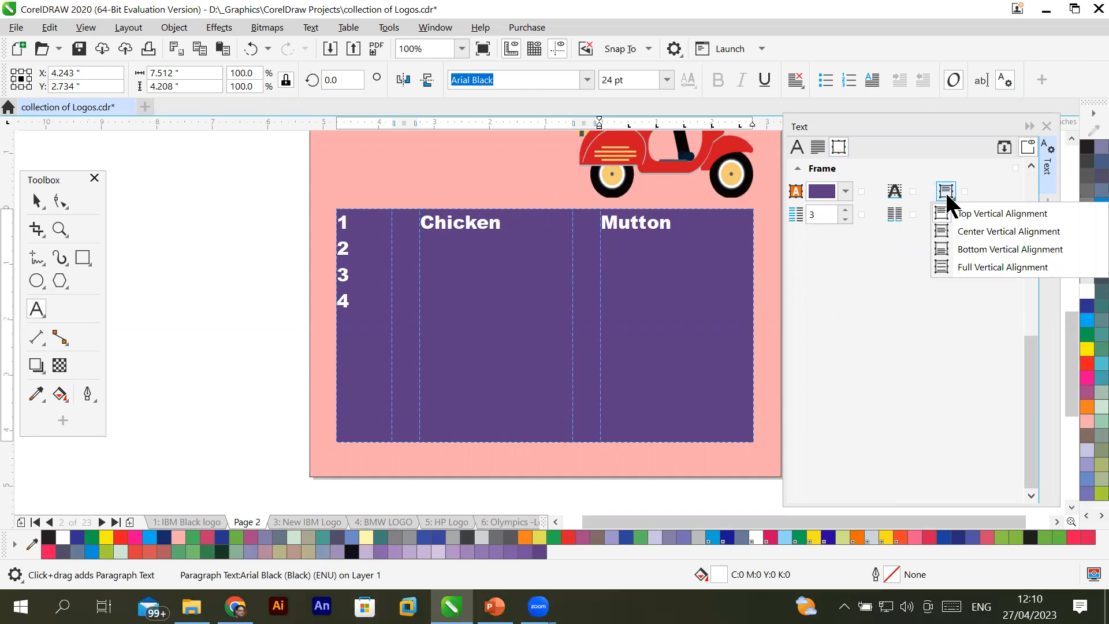
click(971, 245)
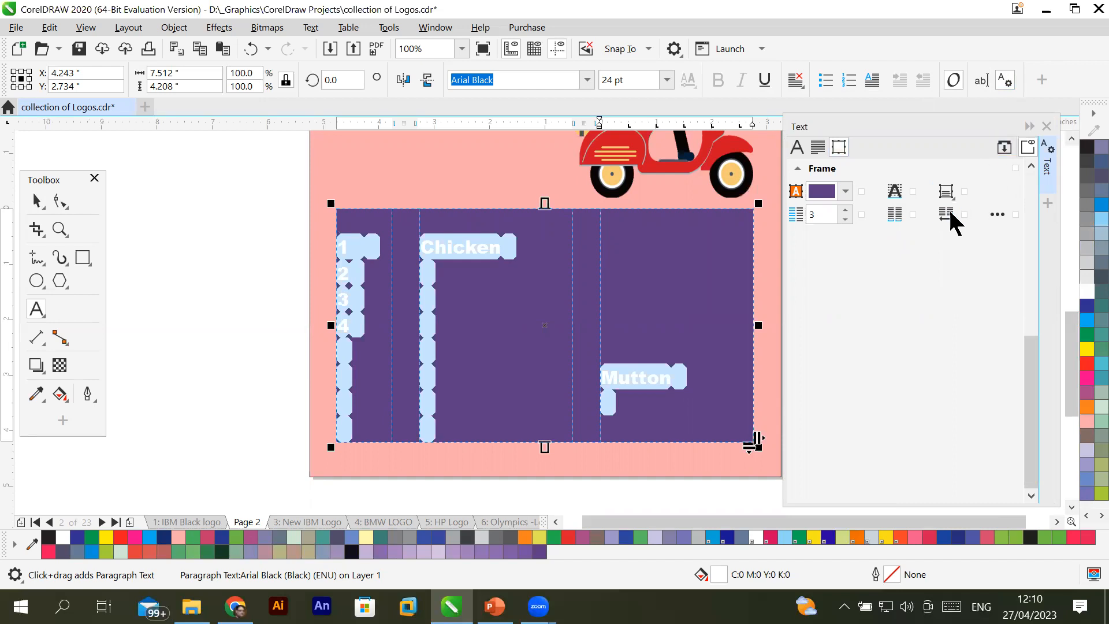
click(945, 191)
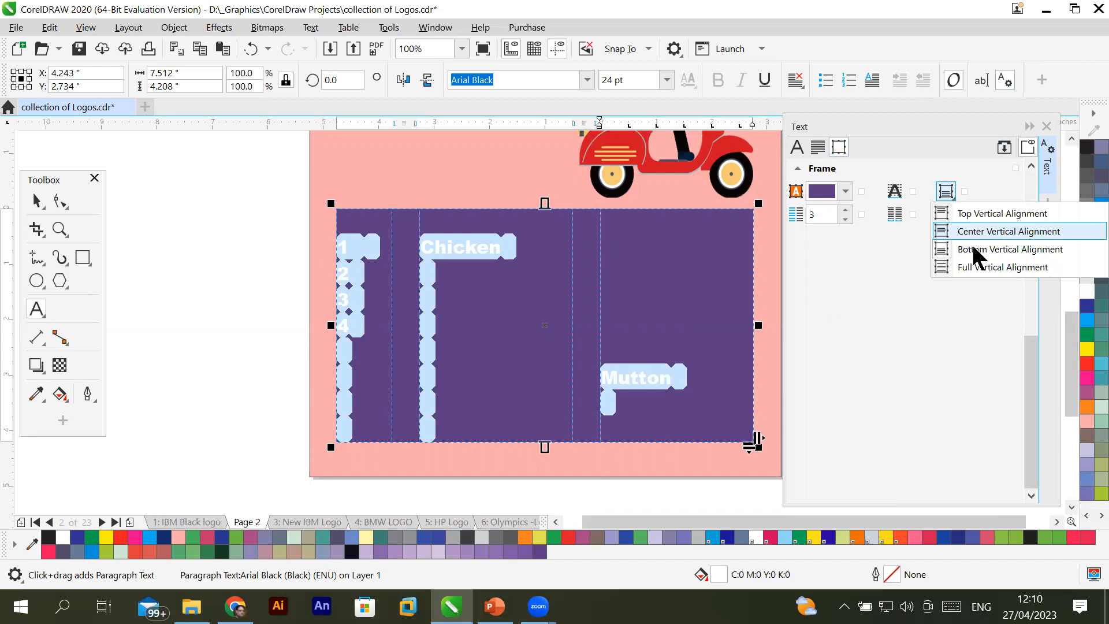
click(974, 266)
click(974, 265)
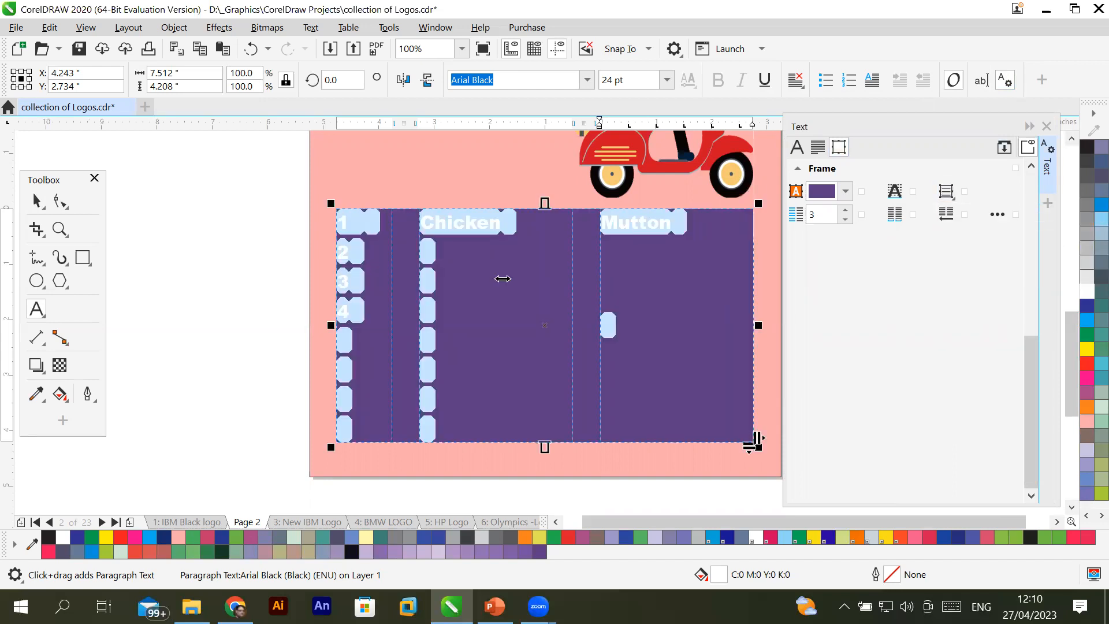
click(452, 281)
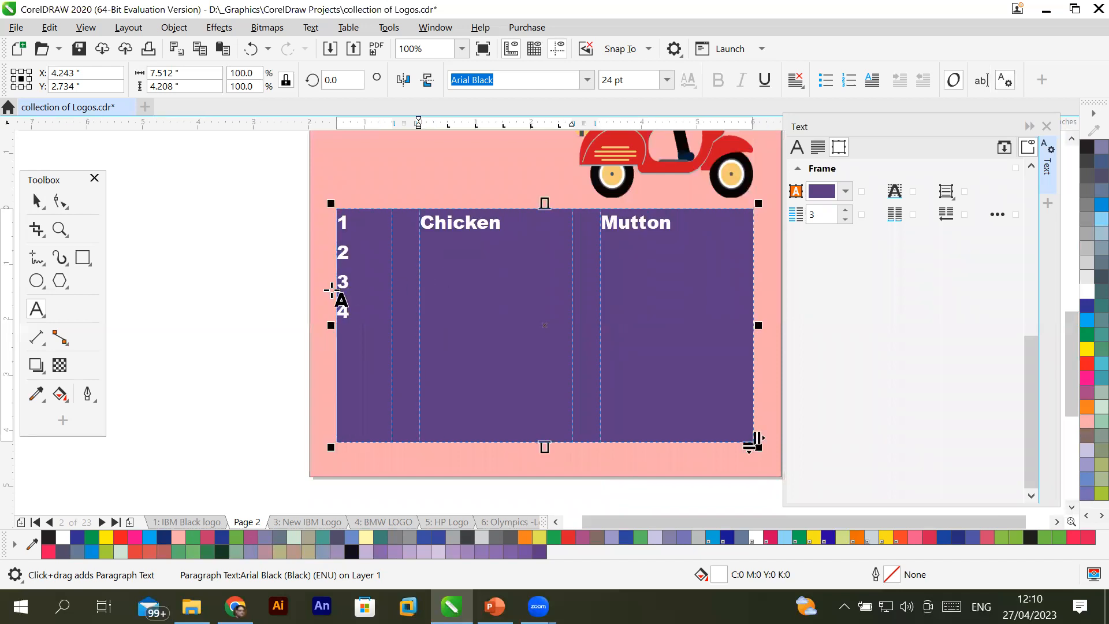
click(373, 251)
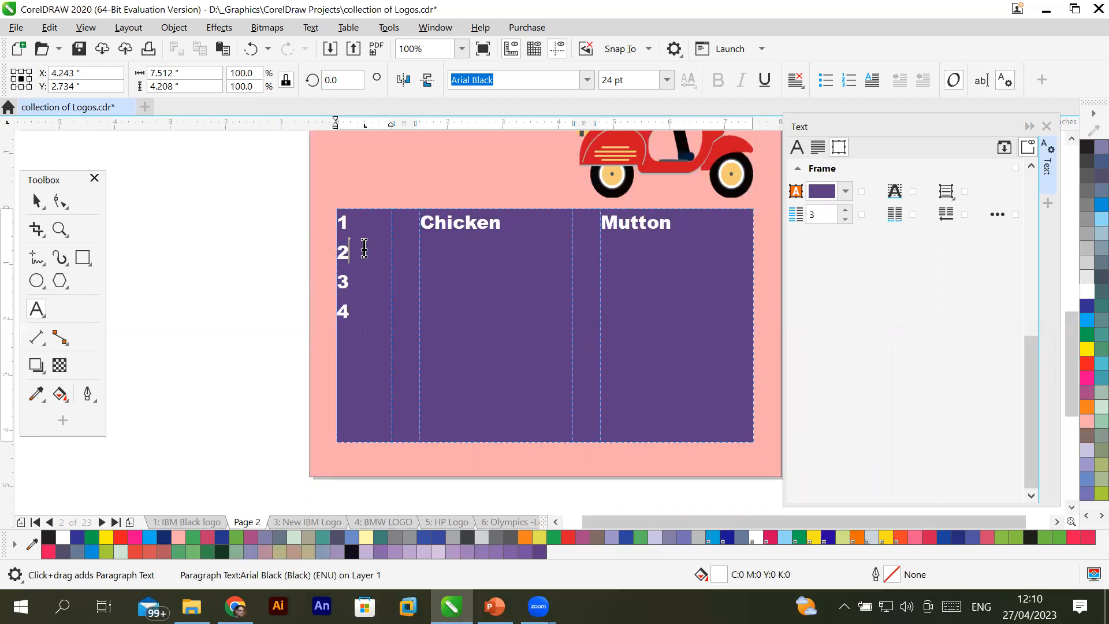
click(340, 251)
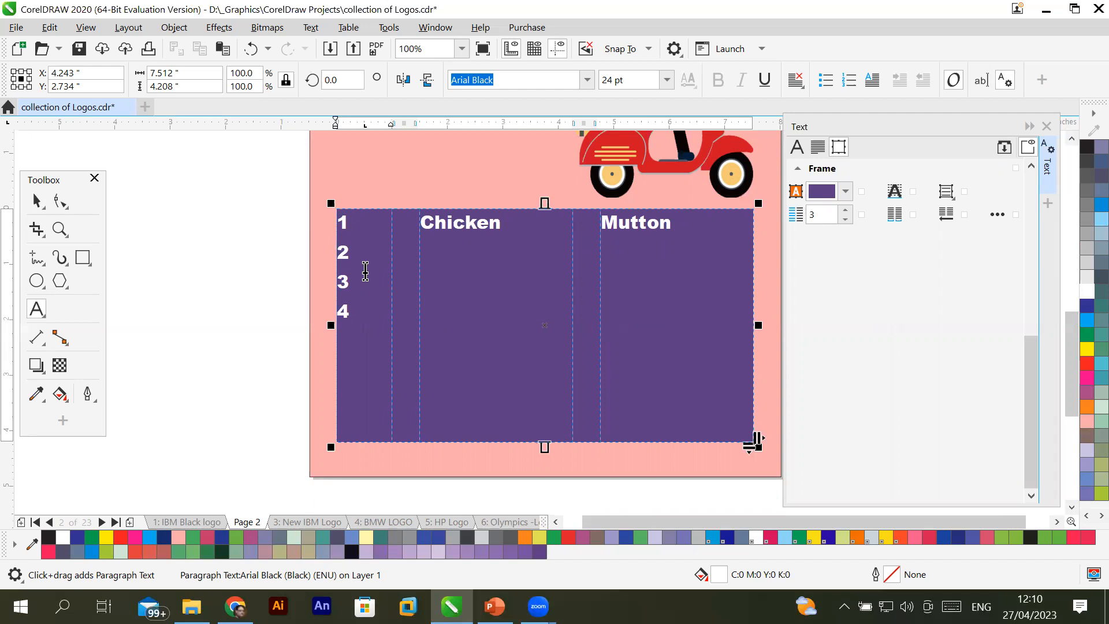
click(458, 242)
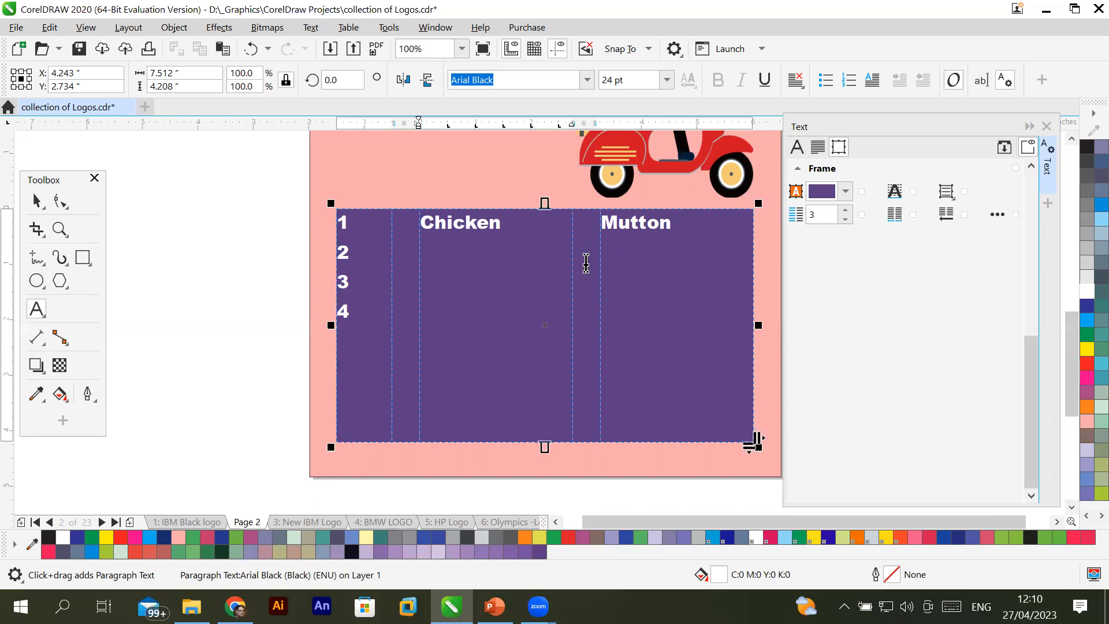
Try the reversed right-to-left column order on the frame and restore the left-to-right order.
click(945, 218)
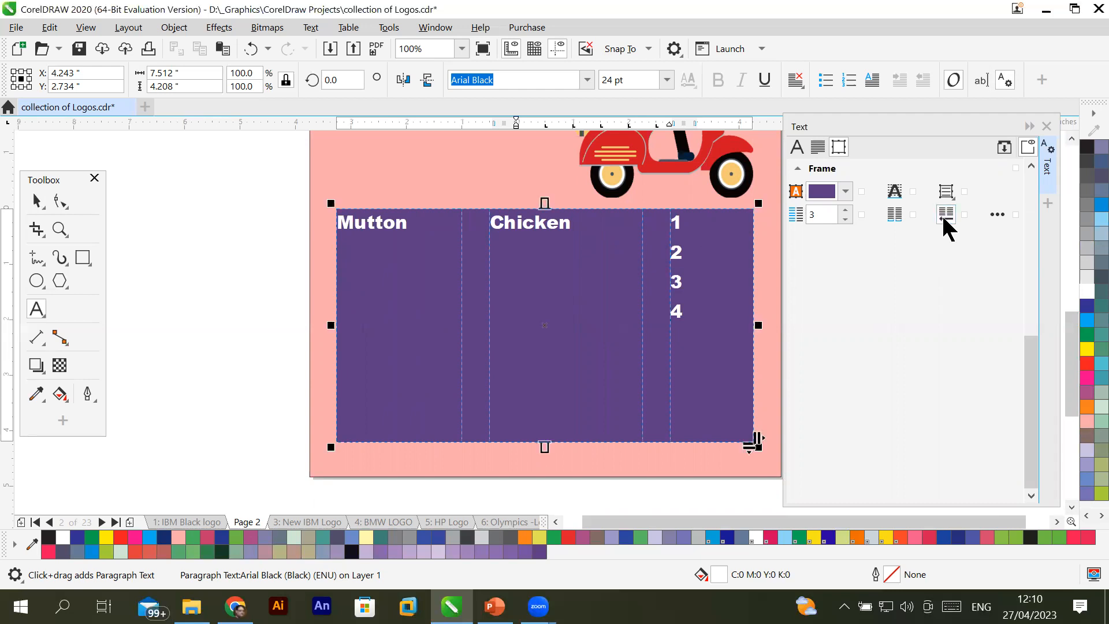
click(943, 217)
click(944, 218)
click(944, 218)
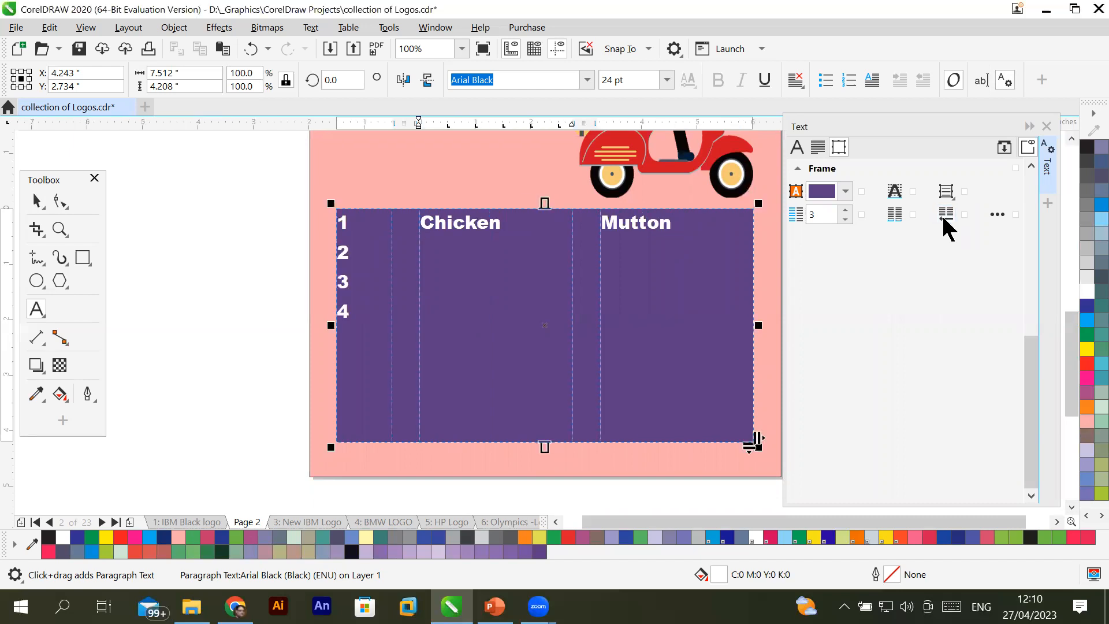
click(944, 218)
click(943, 218)
Change the frame's background to dark olive, C 64, M 53, Y 82, K 53, and close the text properties.
click(845, 191)
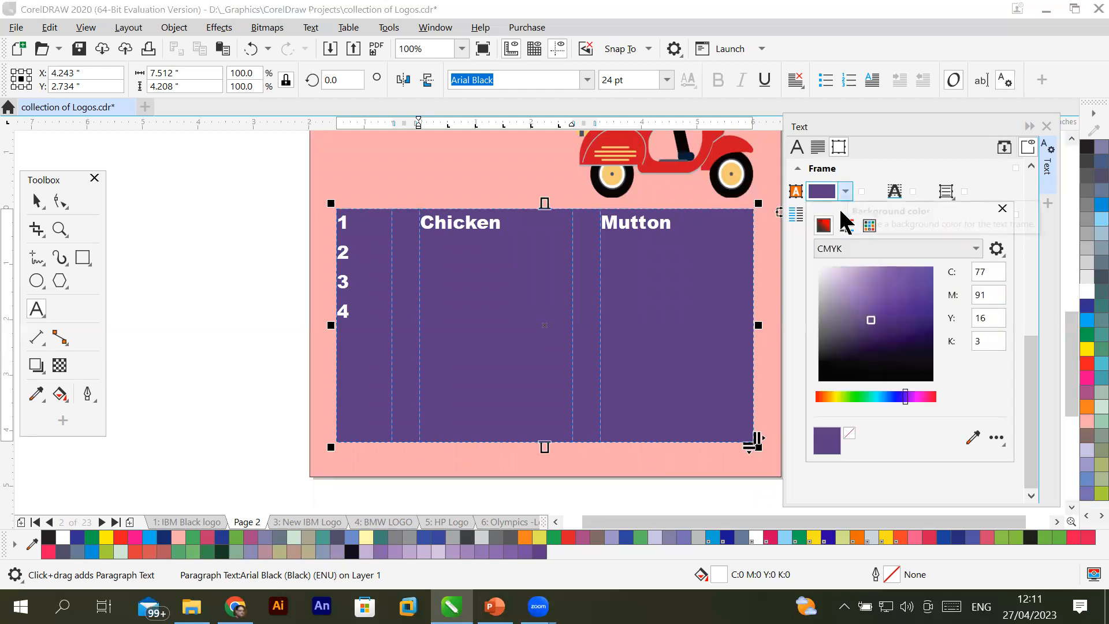
click(838, 396)
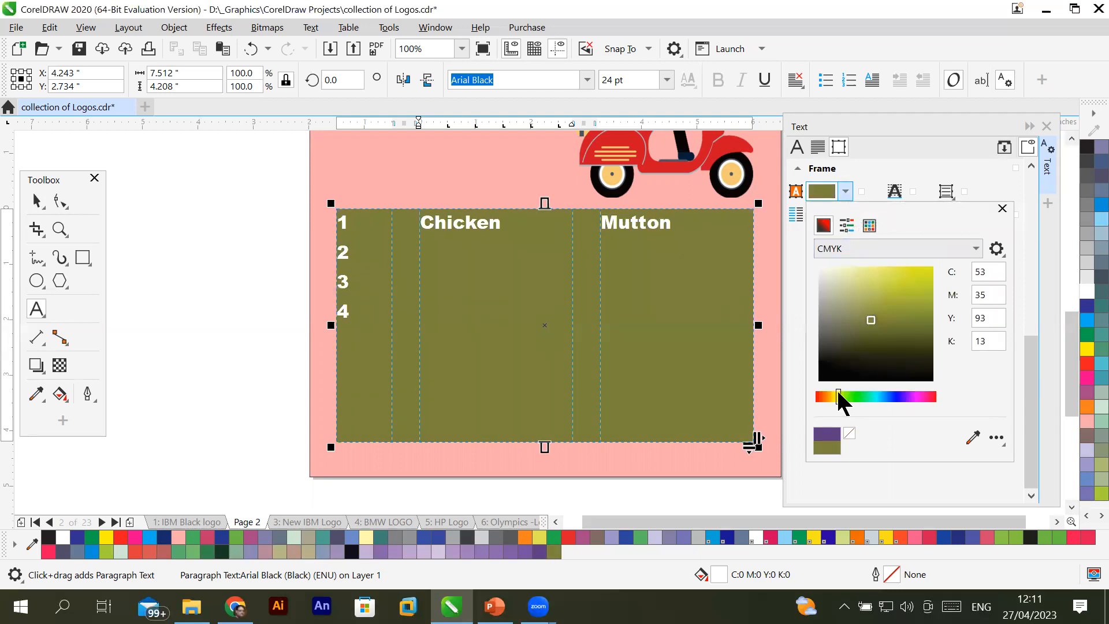
click(901, 288)
drag(894, 296, 851, 311)
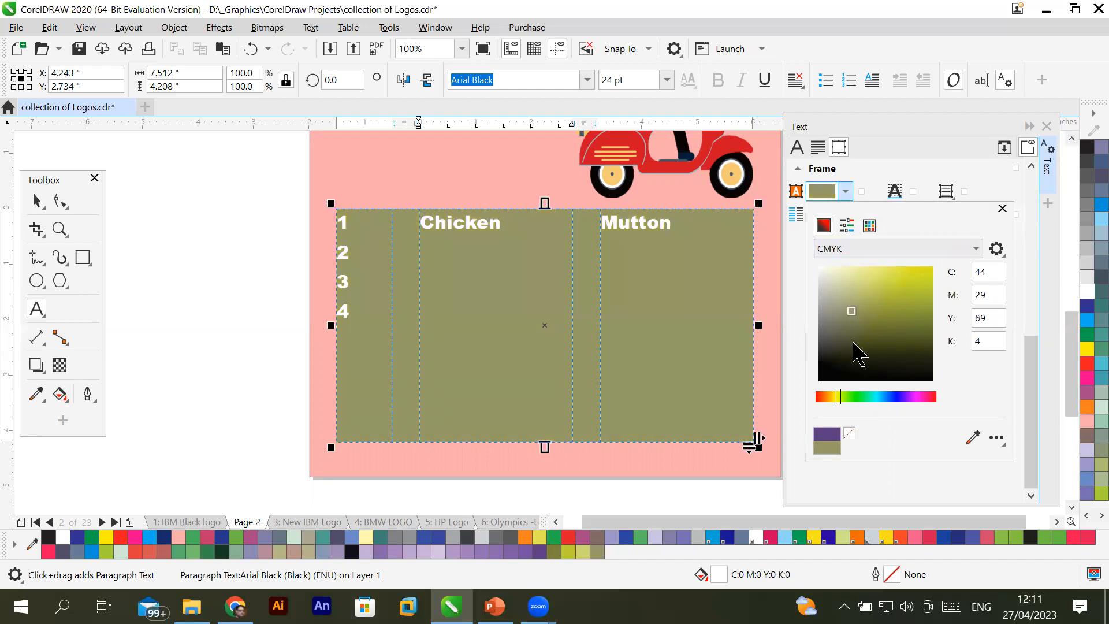
click(845, 345)
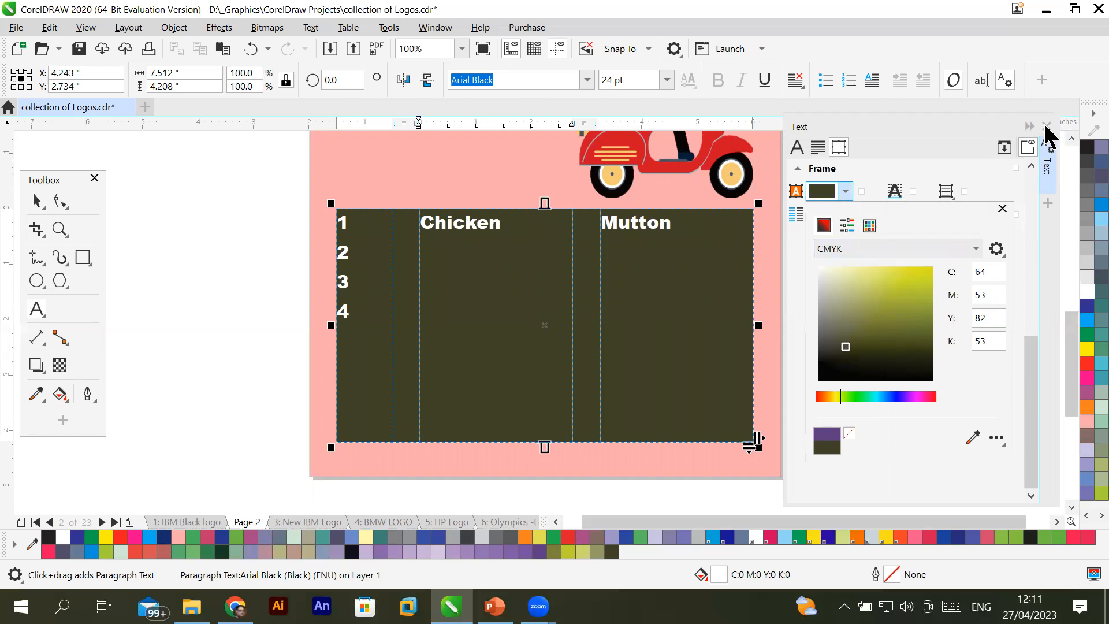
click(1046, 128)
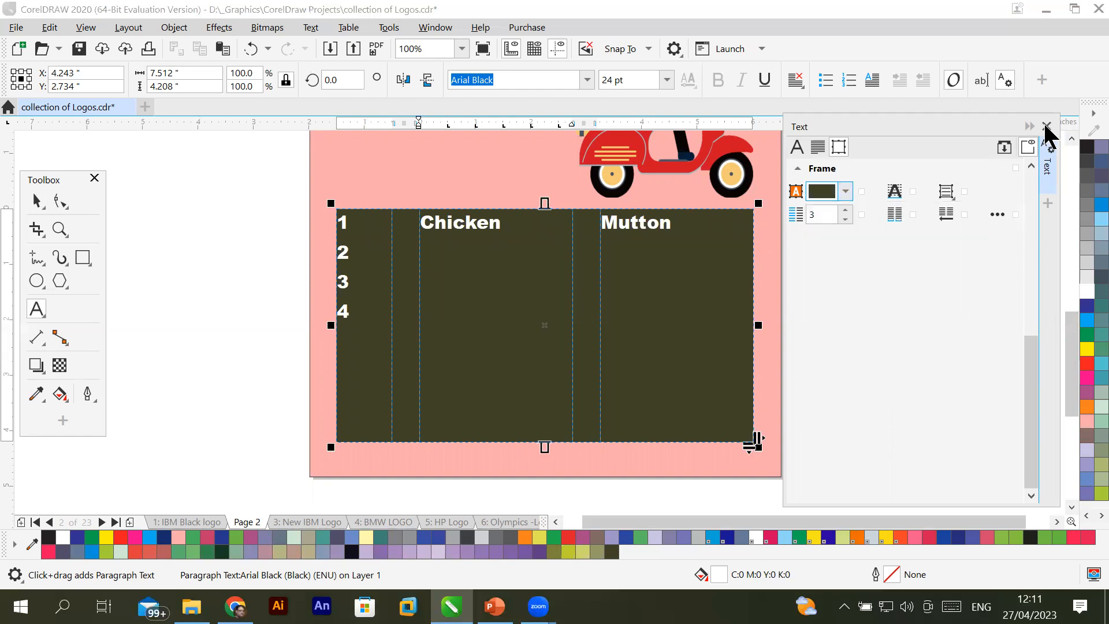
click(1046, 126)
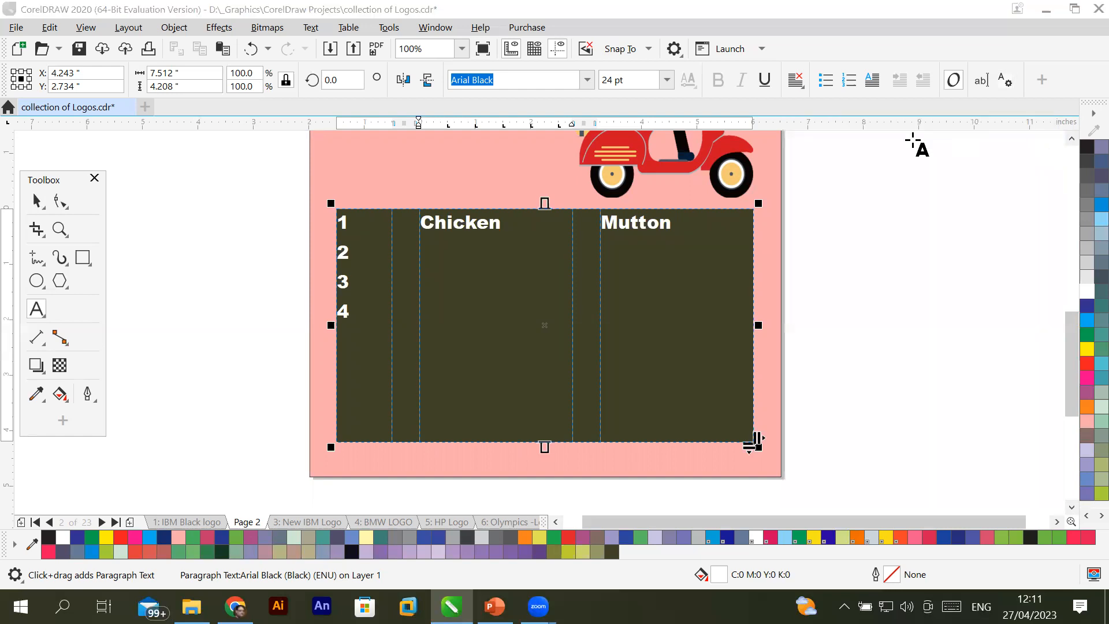
Draw an empty paragraph text frame about 1.91 by 2.43 inches below the 24/7 services line, beside the scooter's speed lines.
scroll(608, 279, up, 1)
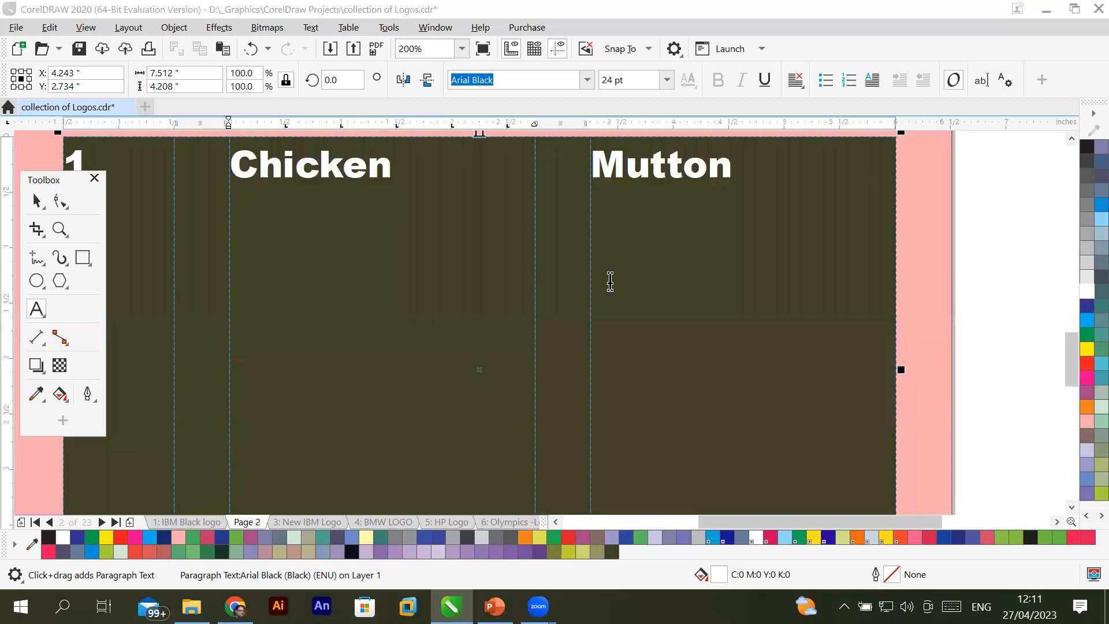
scroll(610, 281, down, 2)
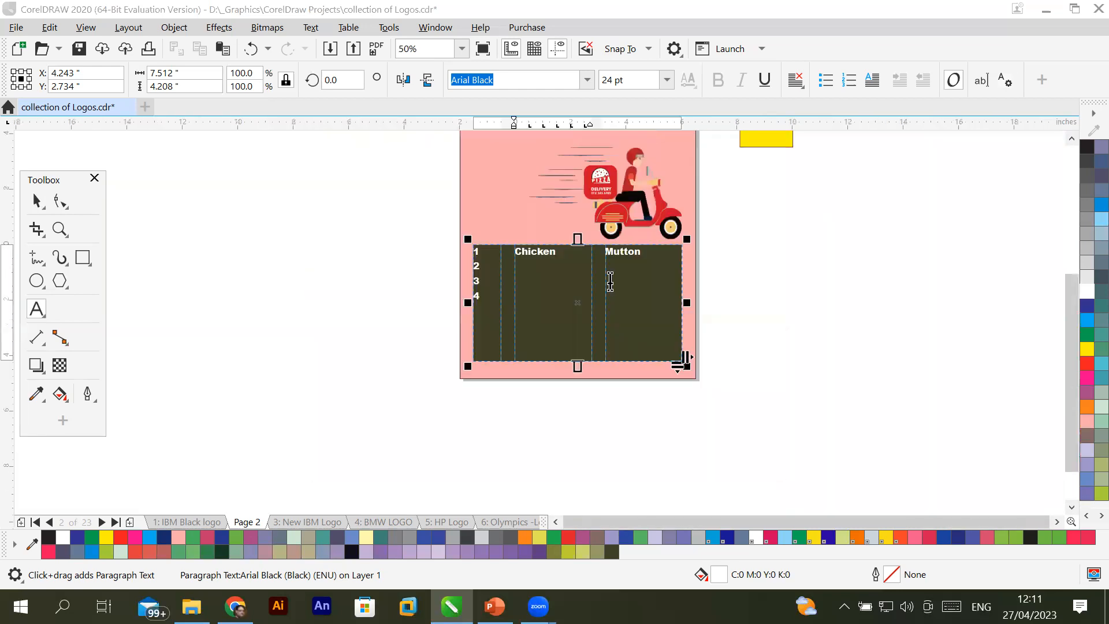
click(1072, 139)
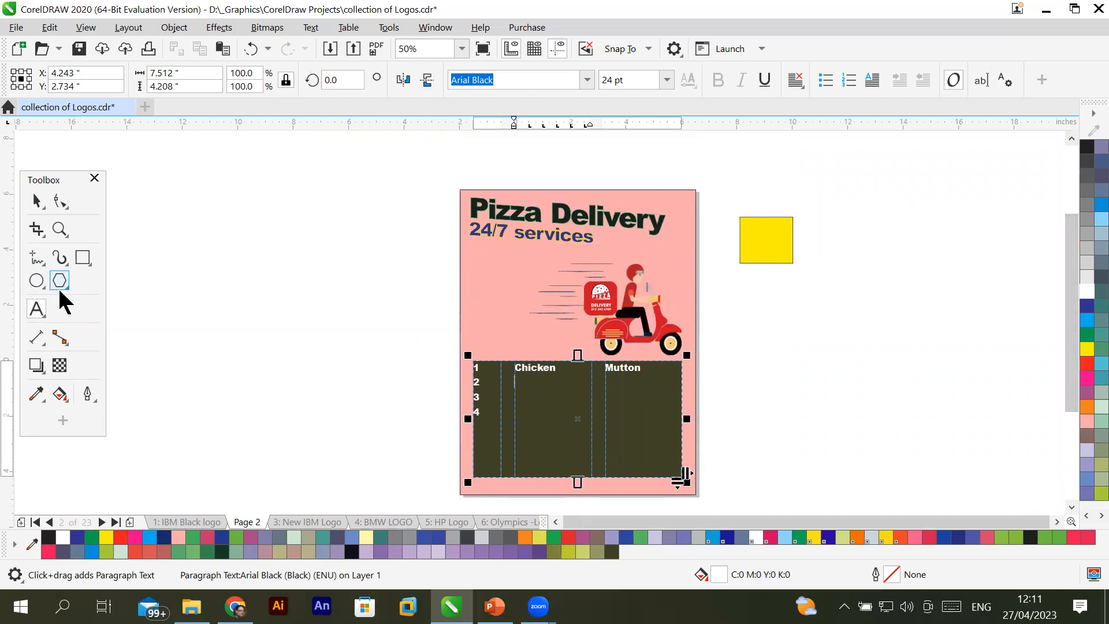
click(35, 309)
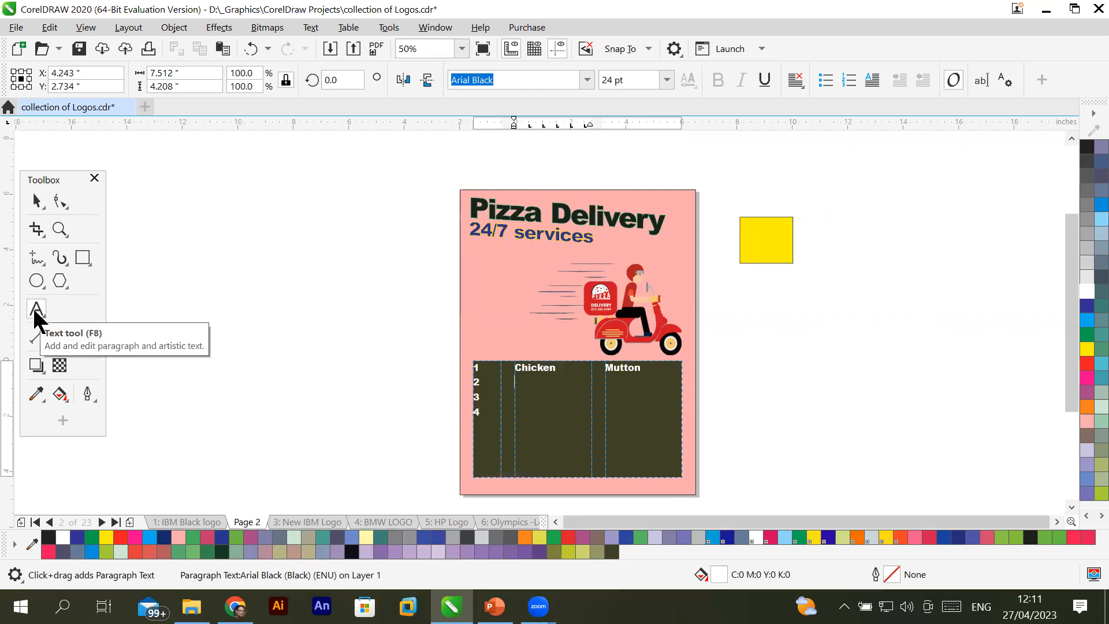
drag(473, 263, 523, 330)
scroll(522, 330, up, 1)
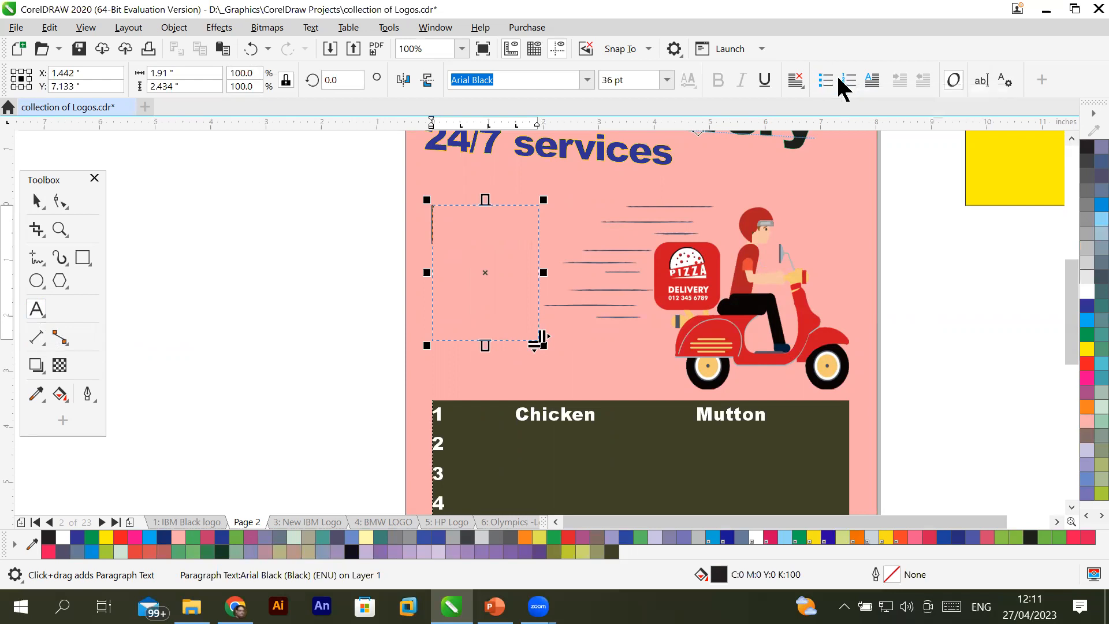
Open the empty paragraph frame in the text editor and start a numbered list with "Aircondition envrirement".
click(984, 80)
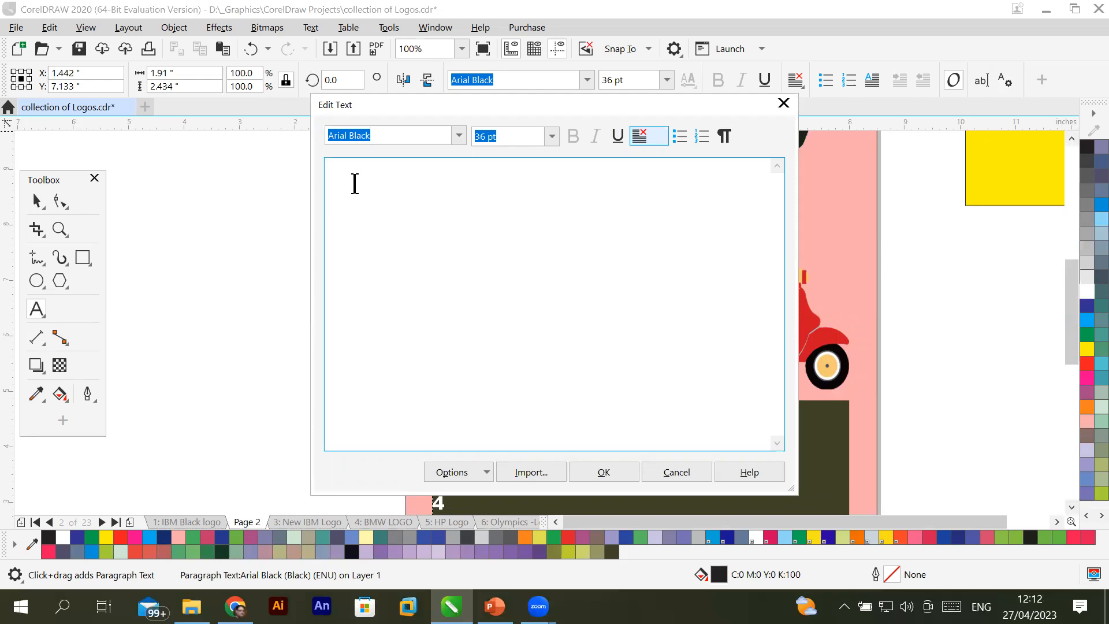
click(702, 136)
text(Aircondition enve)
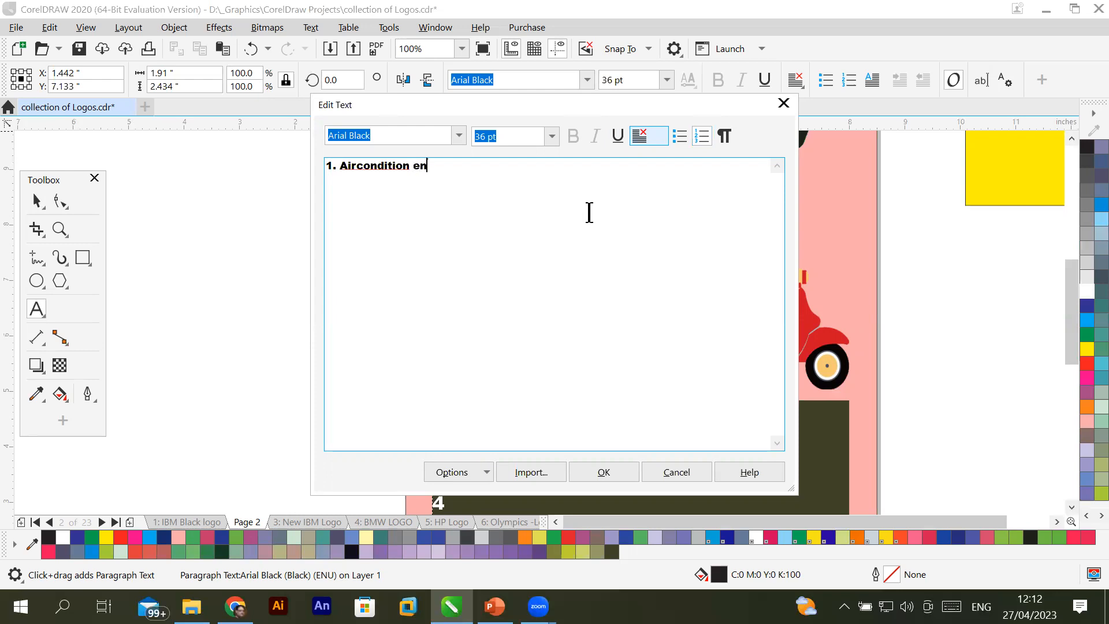
key(BackSpace)
text(rirement)
Add "Clean surrounding" as the second item of the numbered list.
key(Return)
text(Chea)
key(BackSpace)
key(BackSpace)
key(BackSpace)
text(len)
text(a)
key(BackSpace)
key(BackSpace)
text(an )
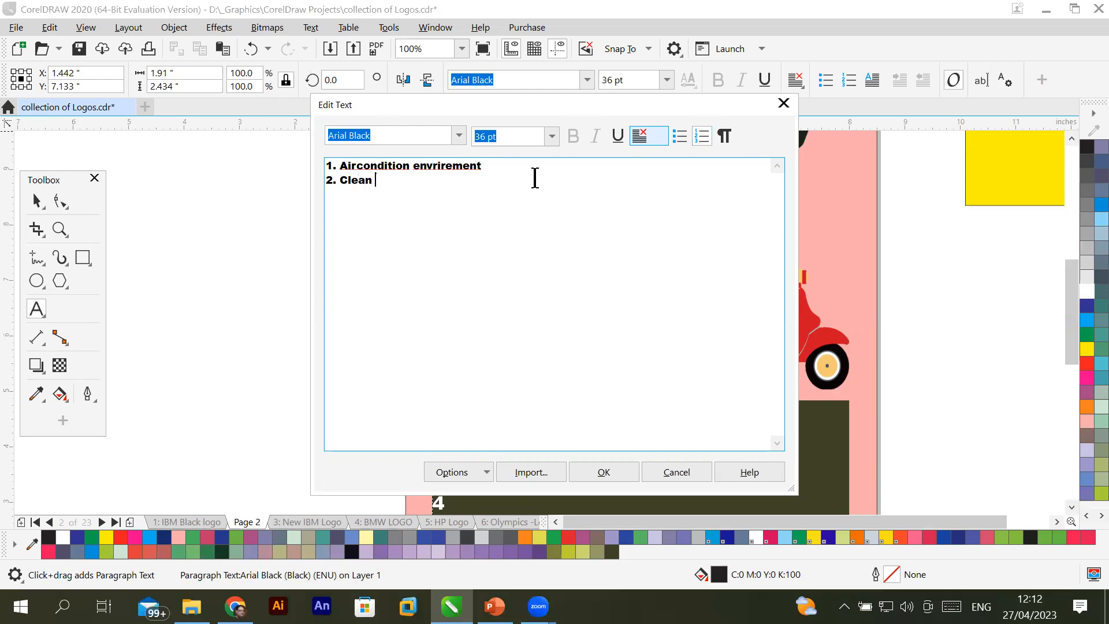
text(a)
key(BackSpace)
text(surrounding)
Add "Good location" and "separate family sitting" as the third and fourth items of the numbered list.
key(Return)
text(Goo)
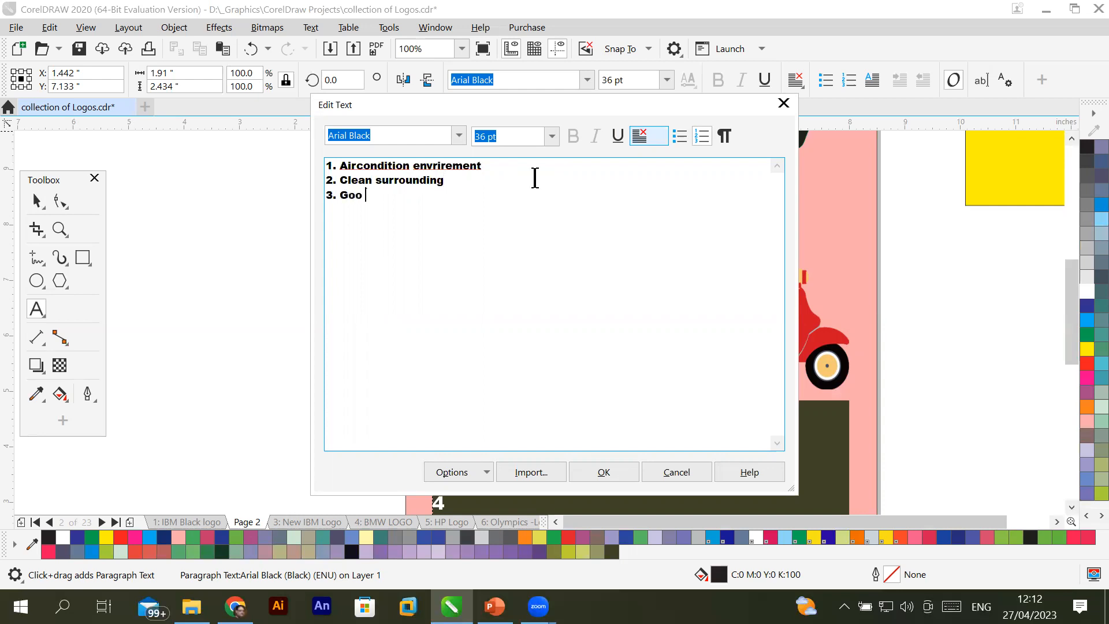
key(BackSpace)
text(od)
text( location)
text(ate famil)
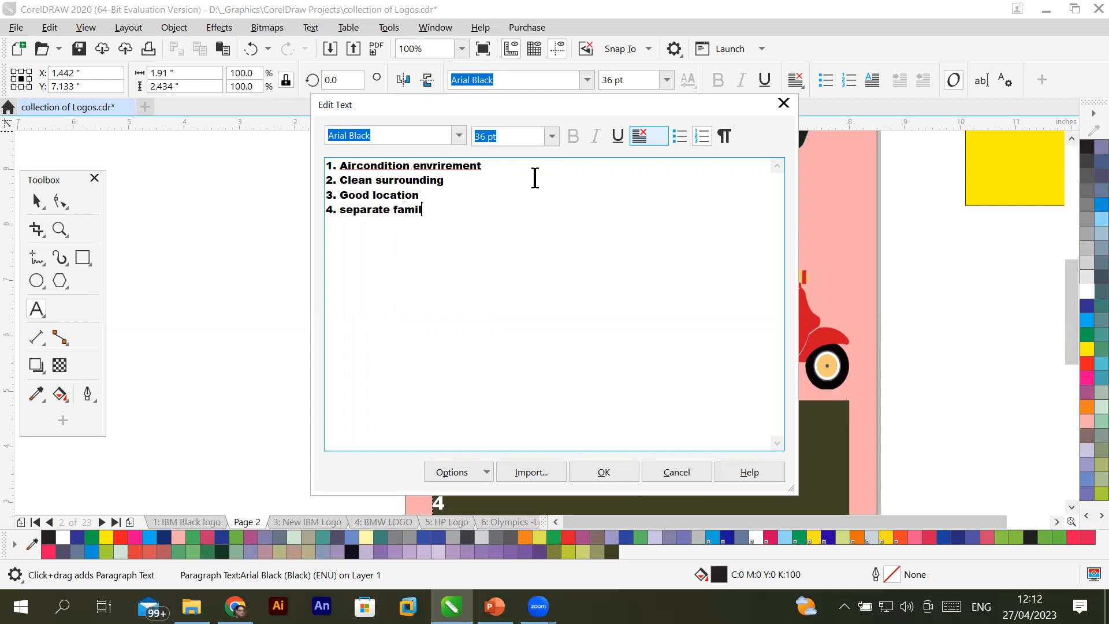
text(y sitting)
Try bullets on the four list items and restore the numbering.
drag(340, 165, 444, 212)
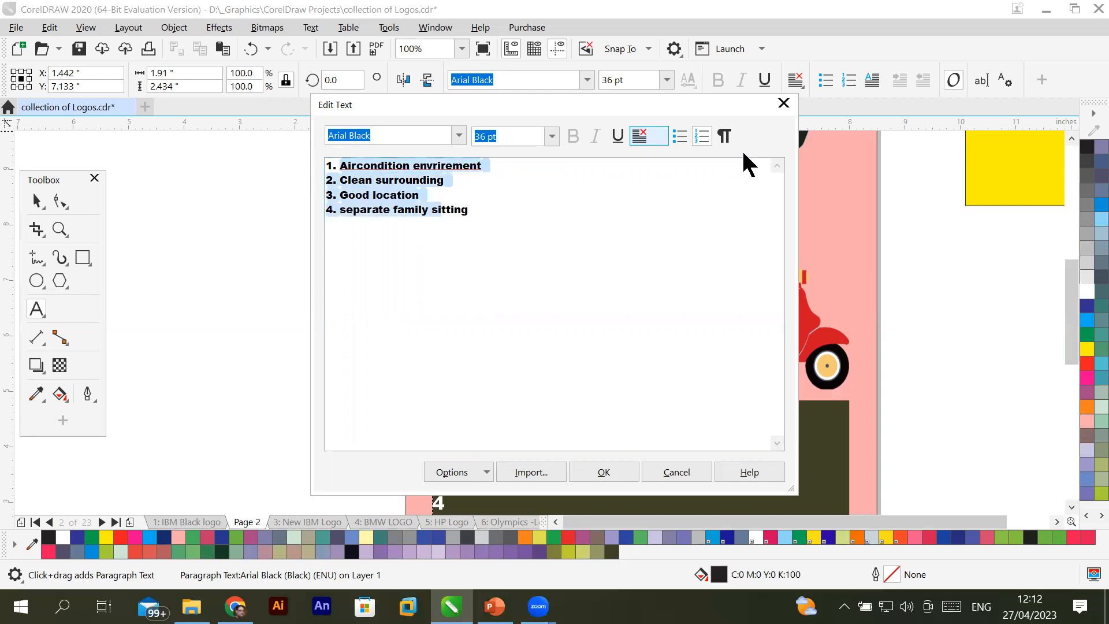
click(680, 137)
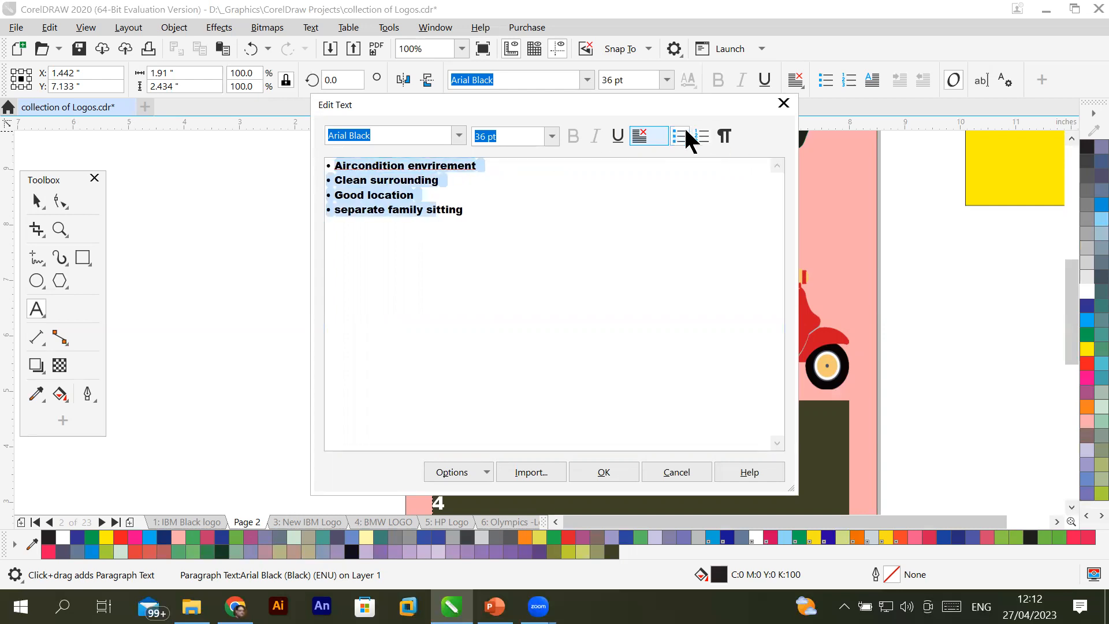
click(702, 137)
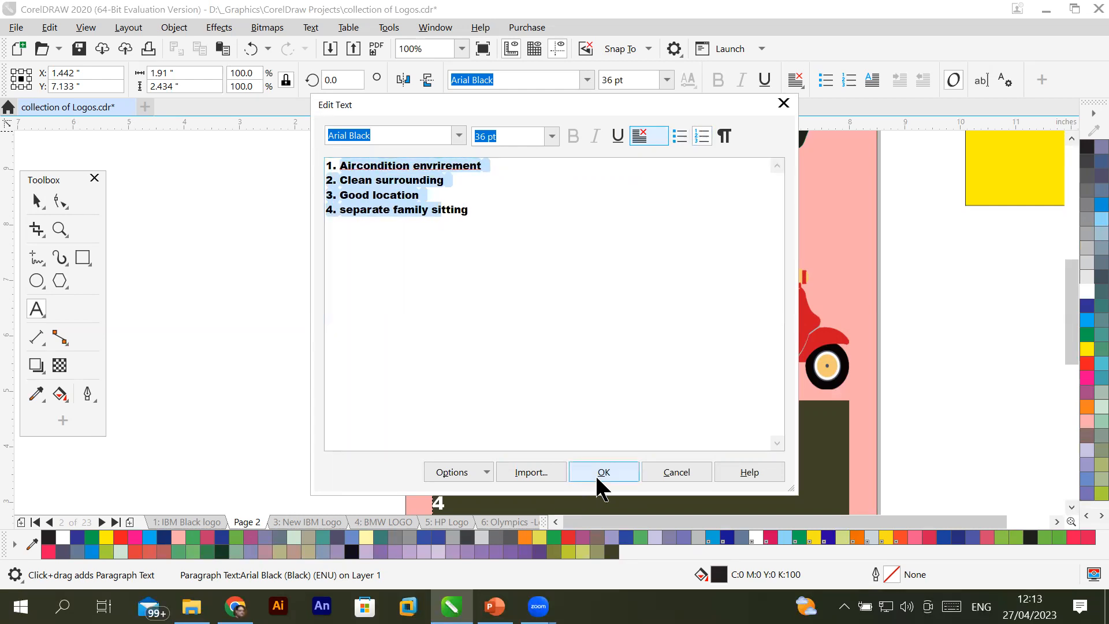
Import the text of clientdata.txt after the last list item, maintaining its fonts and formatting.
click(479, 209)
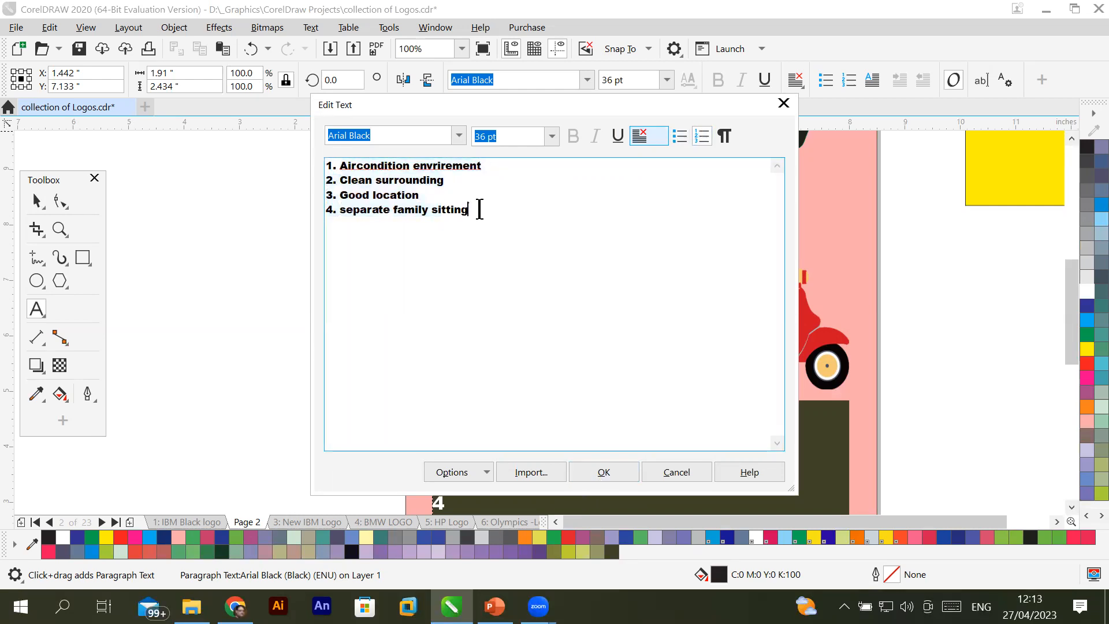
key(Return)
click(531, 472)
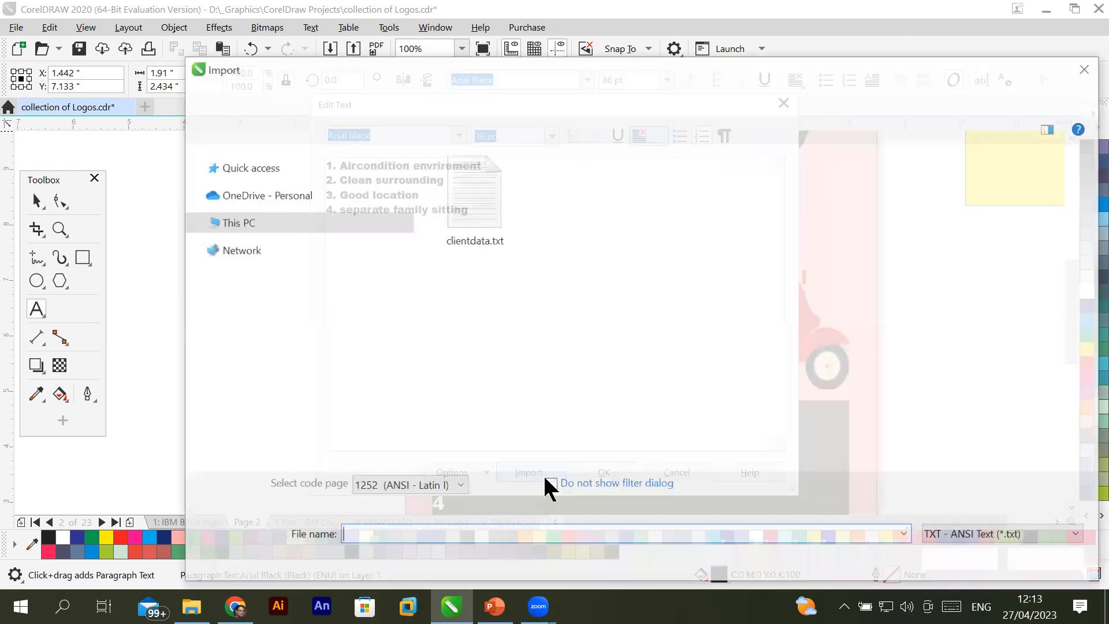
click(464, 230)
click(962, 562)
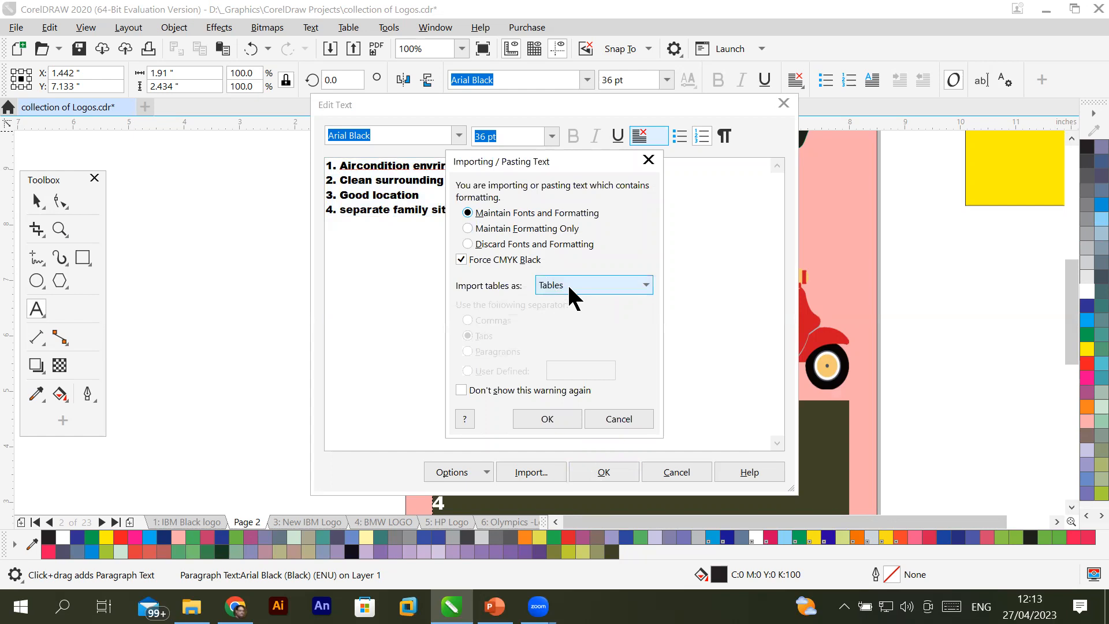
click(542, 420)
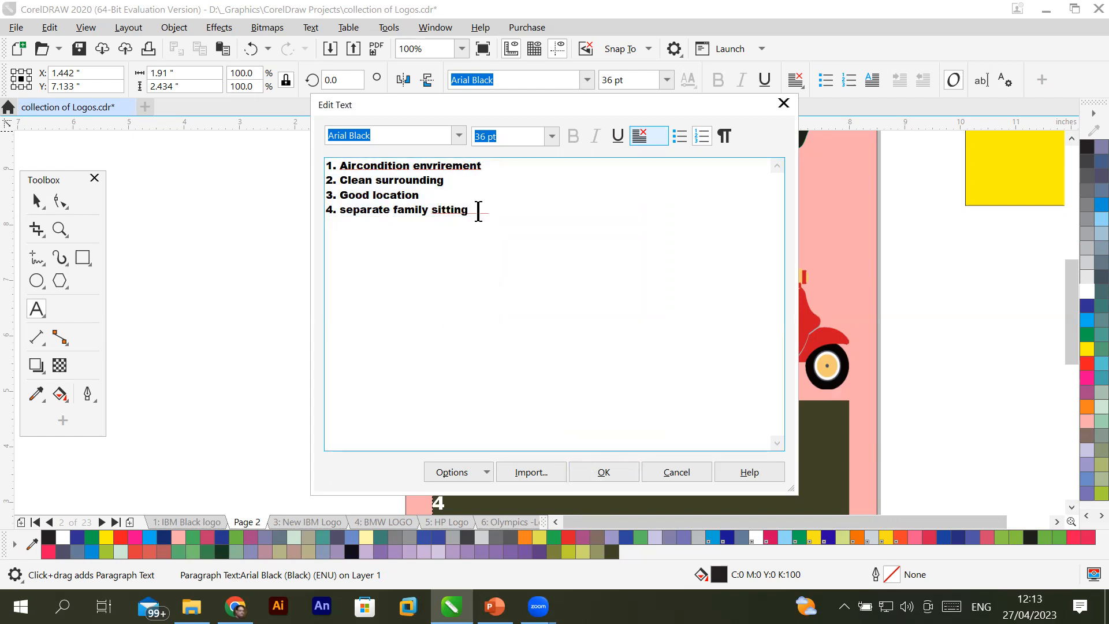
Set the imported text's font to Arial and split it off from "separate family sitting" as its own numbered item.
drag(472, 211, 809, 280)
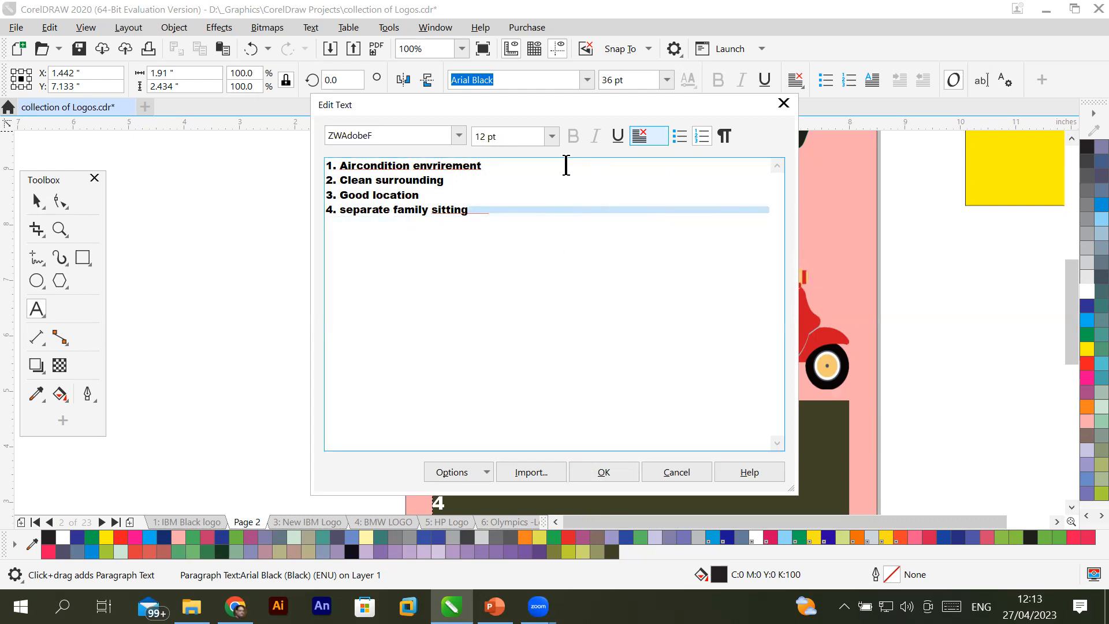
click(456, 136)
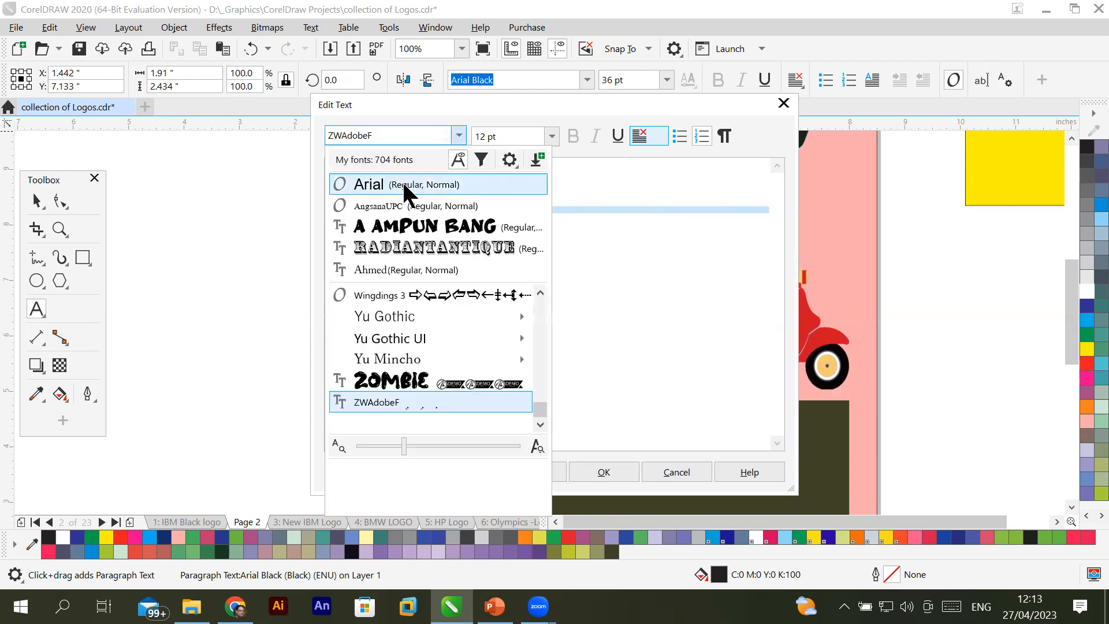
click(403, 182)
click(468, 211)
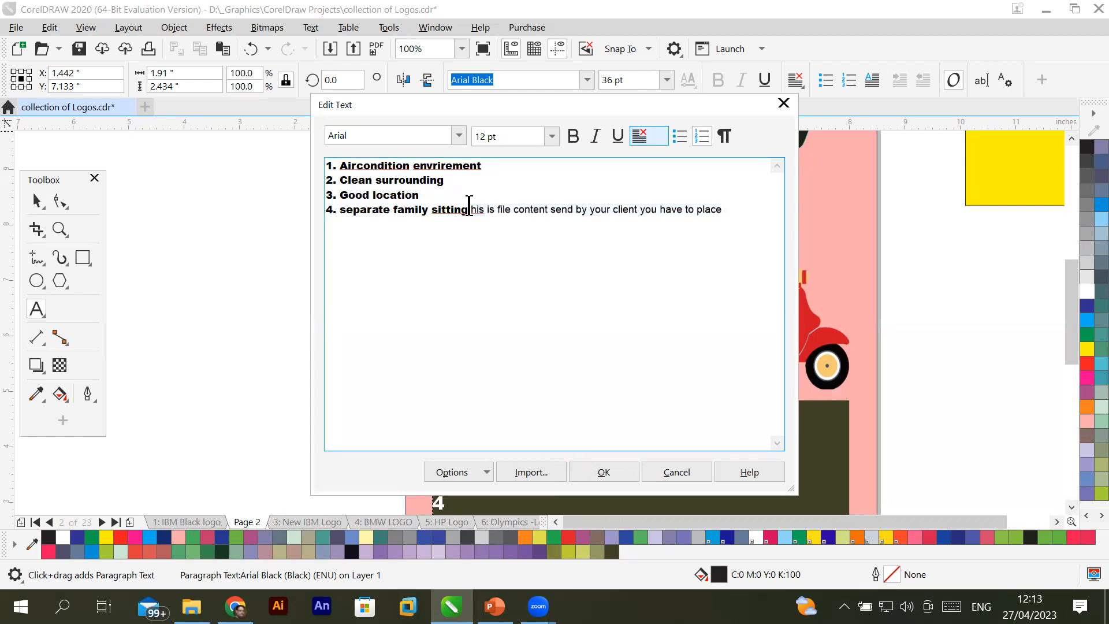
key(Return)
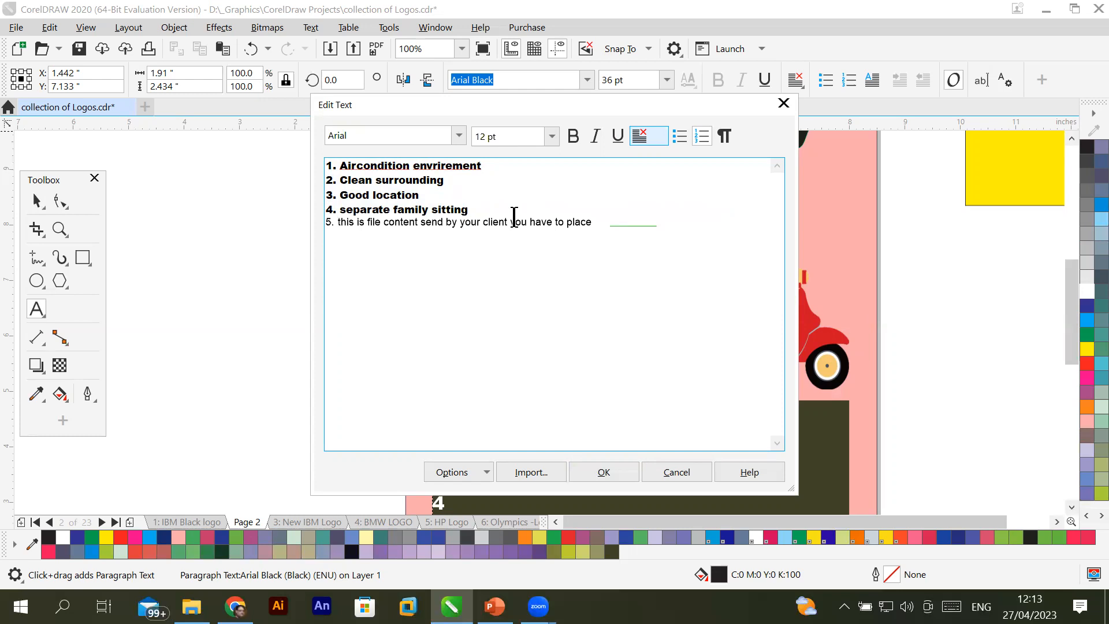
Match the closing sentence to the list's Arial Black, remove its numbering while keeping it on its own line, and apply the text edits.
key(BackSpace)
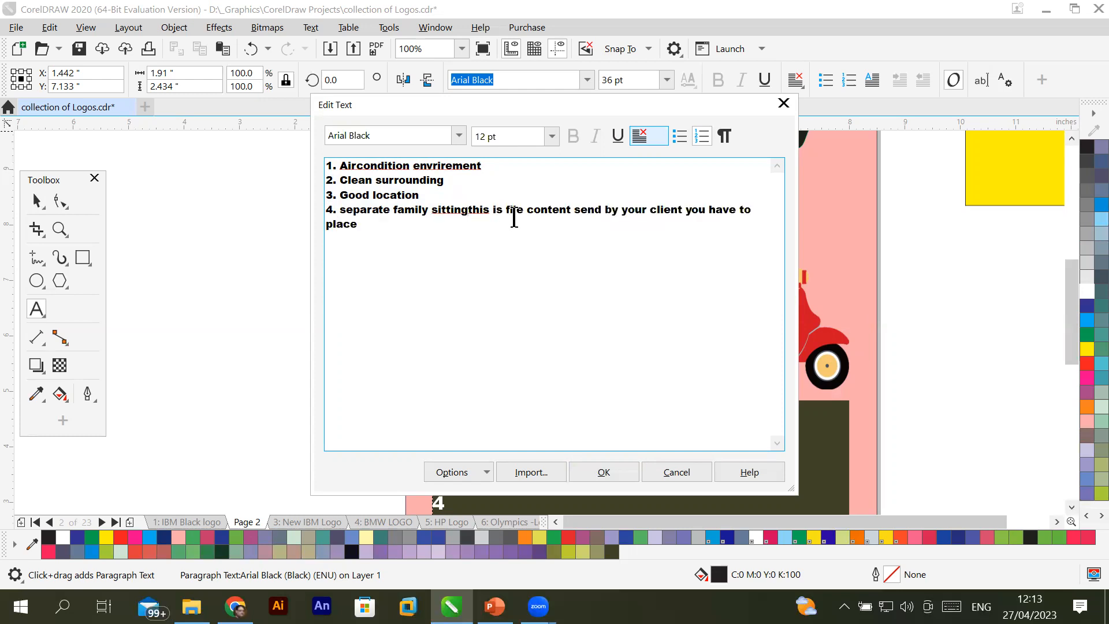
key(Return)
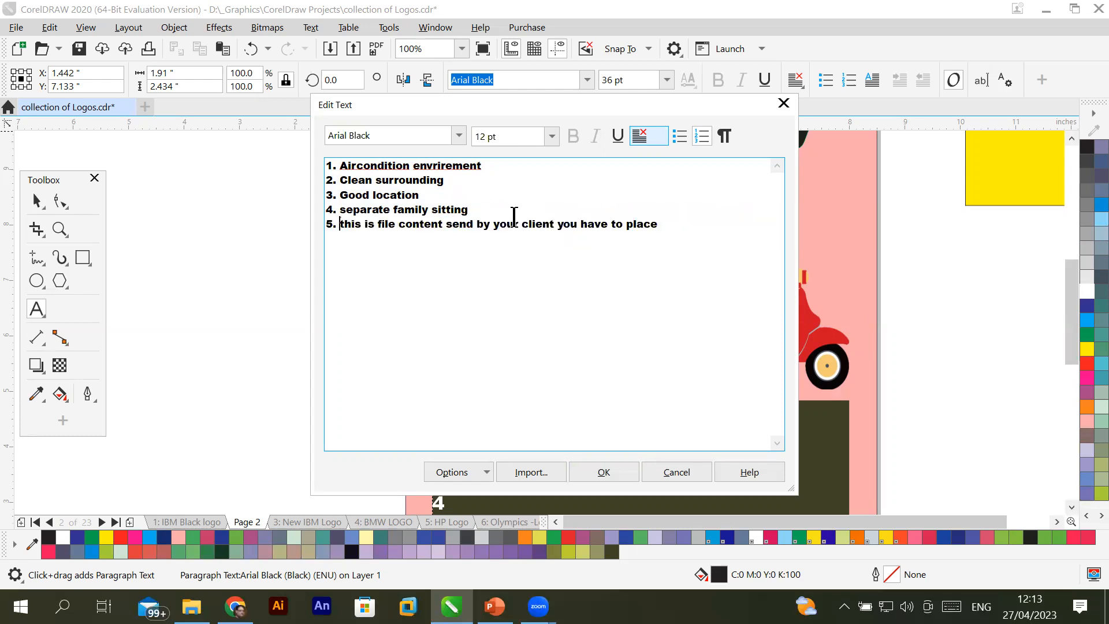
click(694, 138)
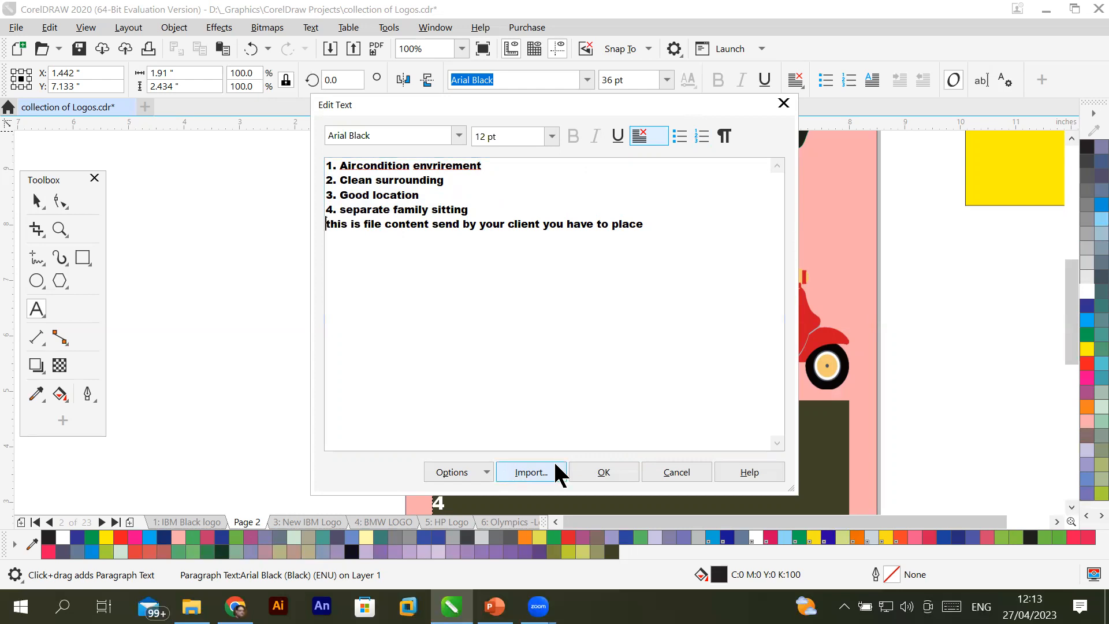
click(609, 472)
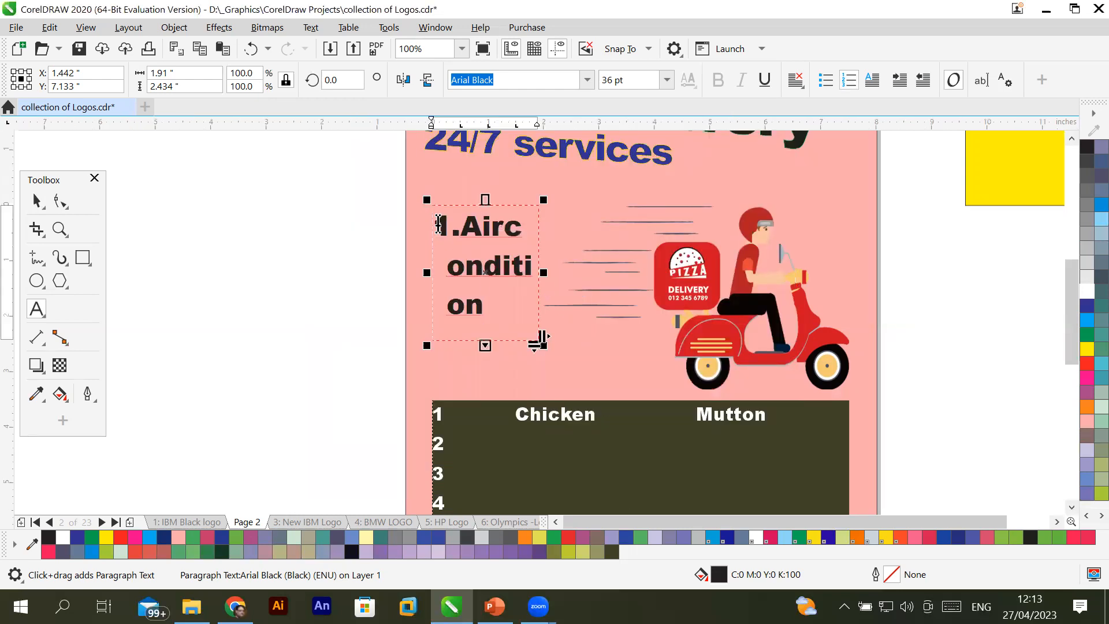
Set the whole paragraph text, both the numbered list and the closing sentence, to 12 pt in the text editor.
drag(439, 224, 506, 315)
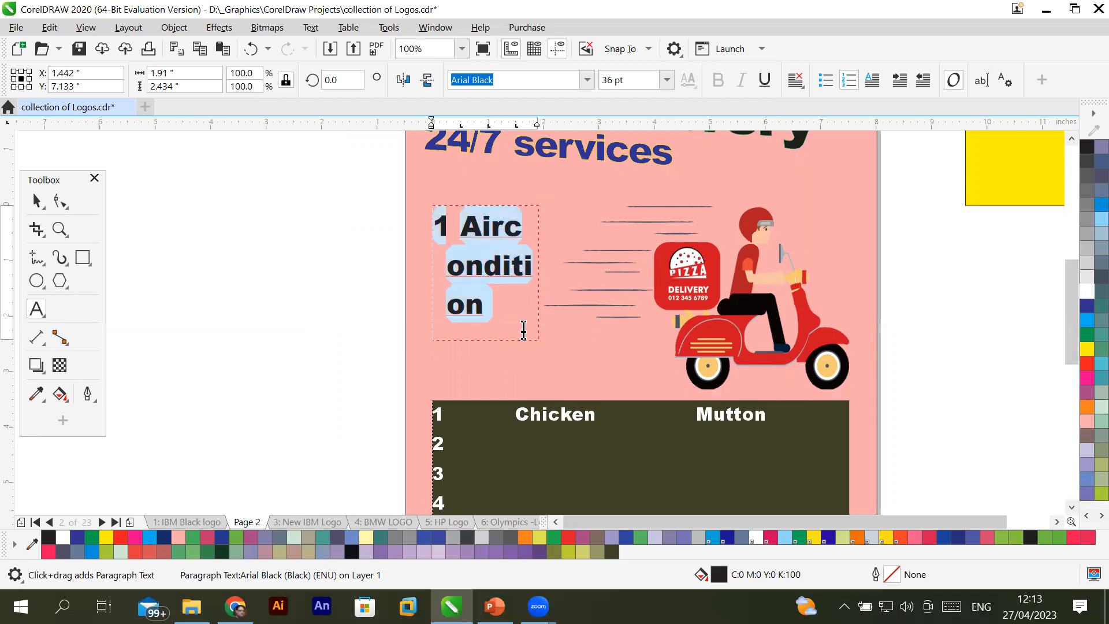
click(982, 81)
double_click(490, 131)
click(327, 165)
drag(326, 165, 678, 224)
click(550, 137)
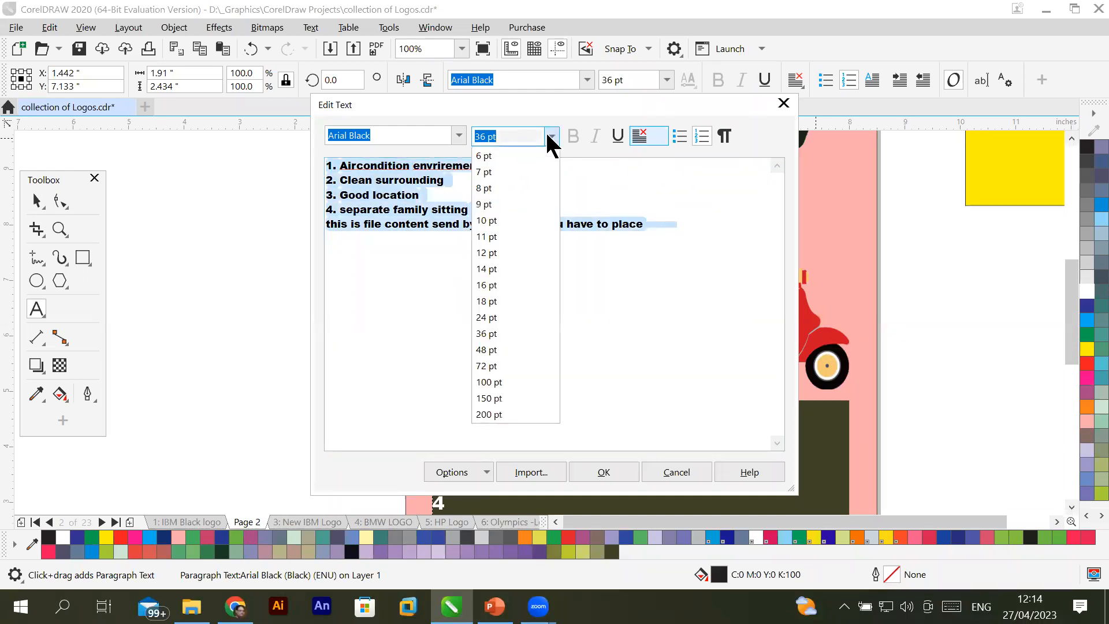
click(512, 253)
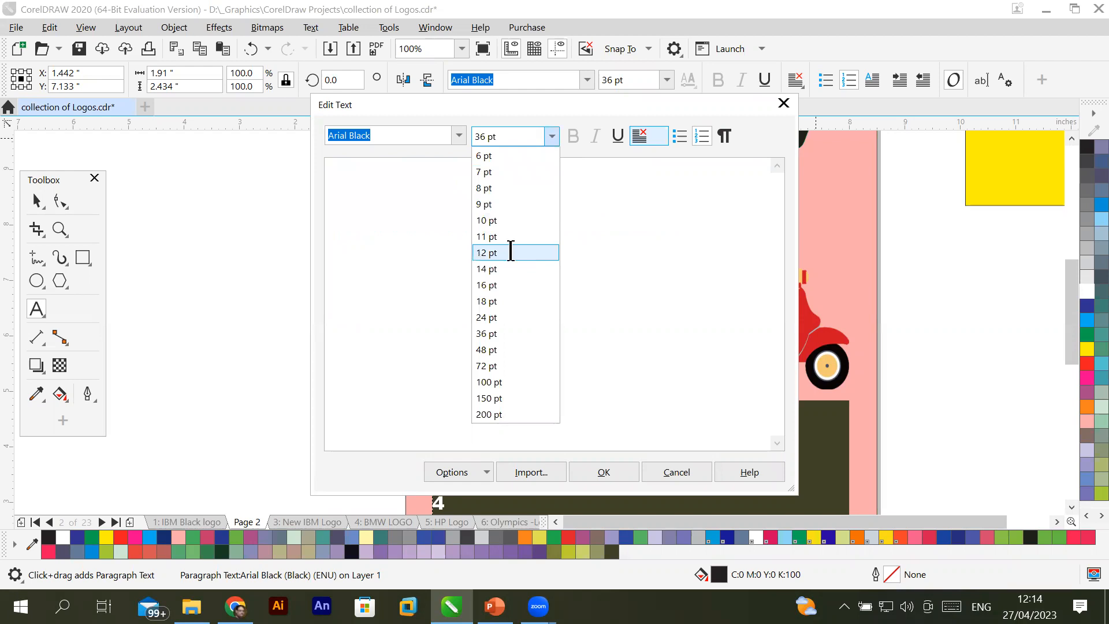
click(615, 473)
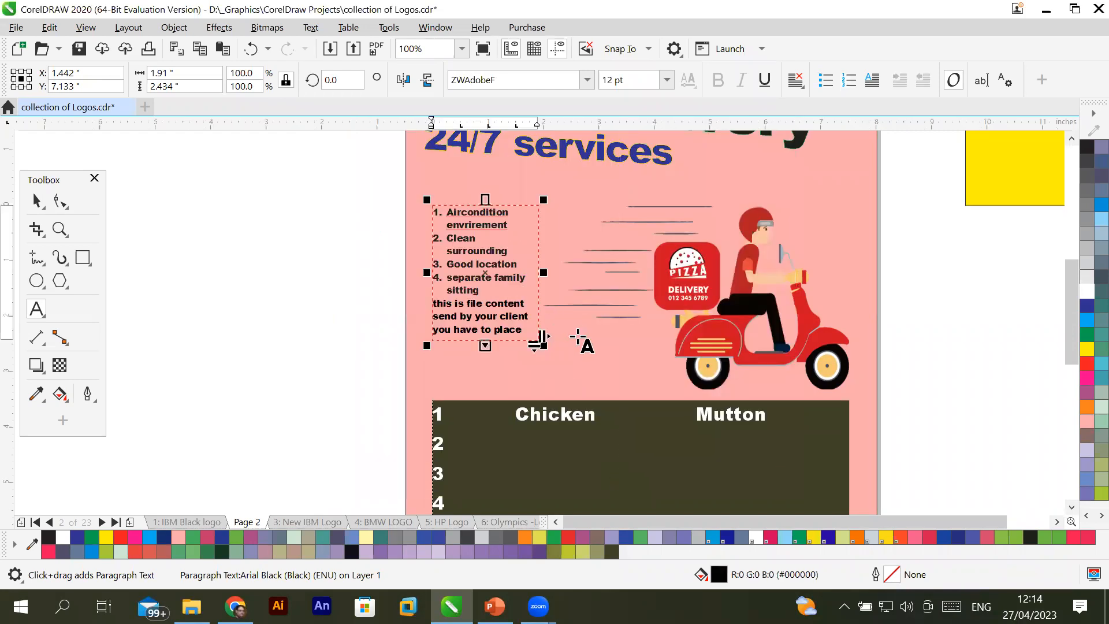
Enlarge the paragraph text frame to about 2.44 × 3.11 in and move it closer to the 24/7 services heading and page edge.
scroll(558, 292, up, 3)
scroll(559, 291, down, 2)
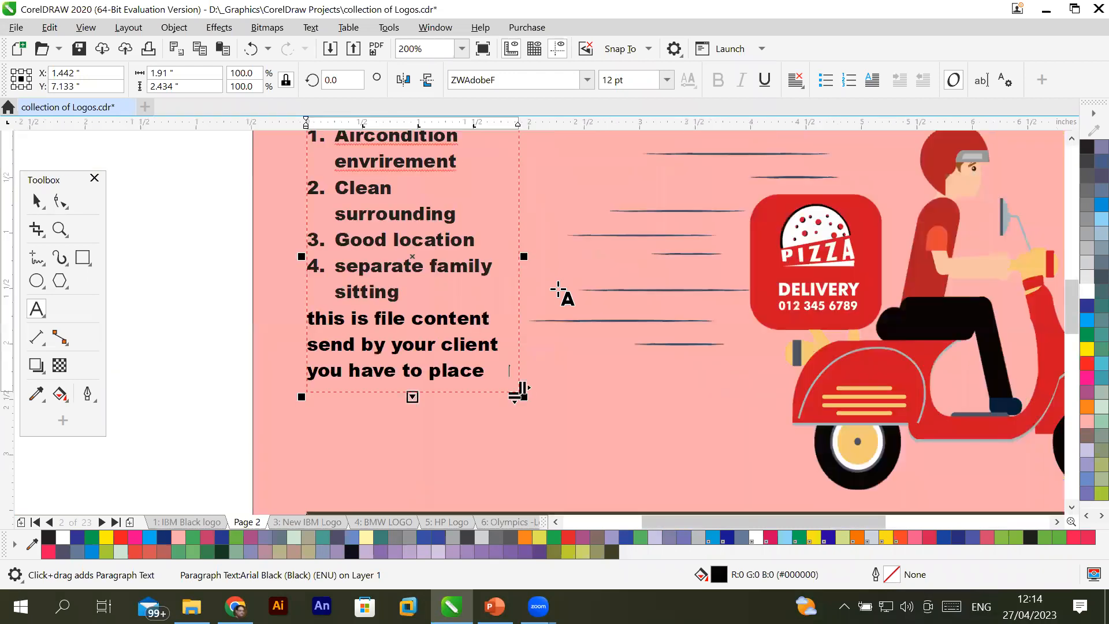
scroll(558, 292, down, 2)
scroll(559, 292, up, 2)
drag(522, 392, 580, 391)
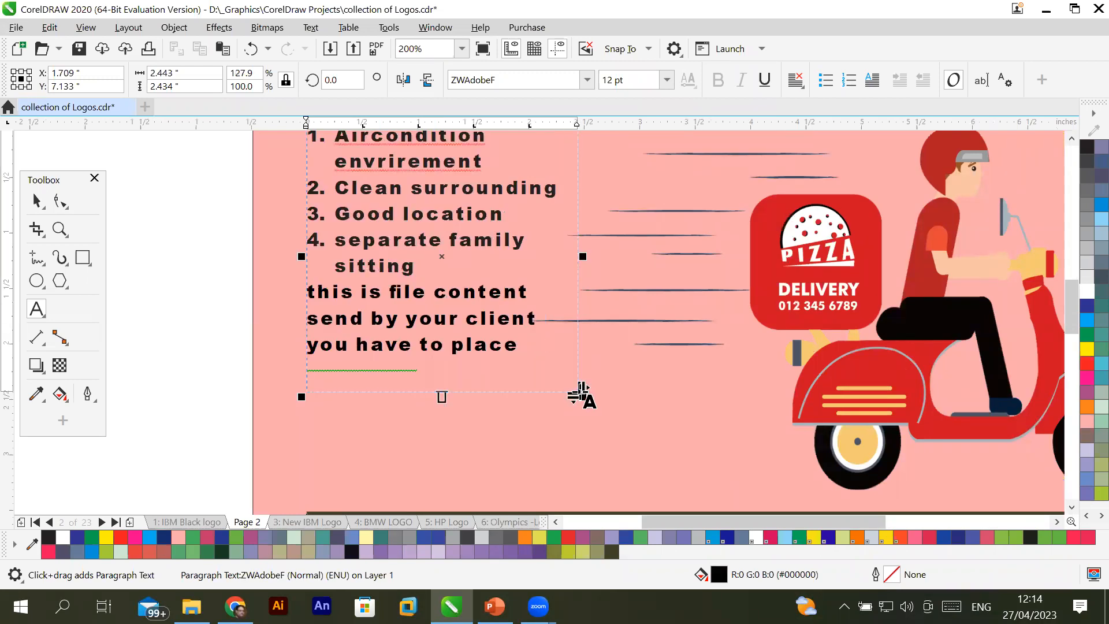
drag(442, 397, 442, 472)
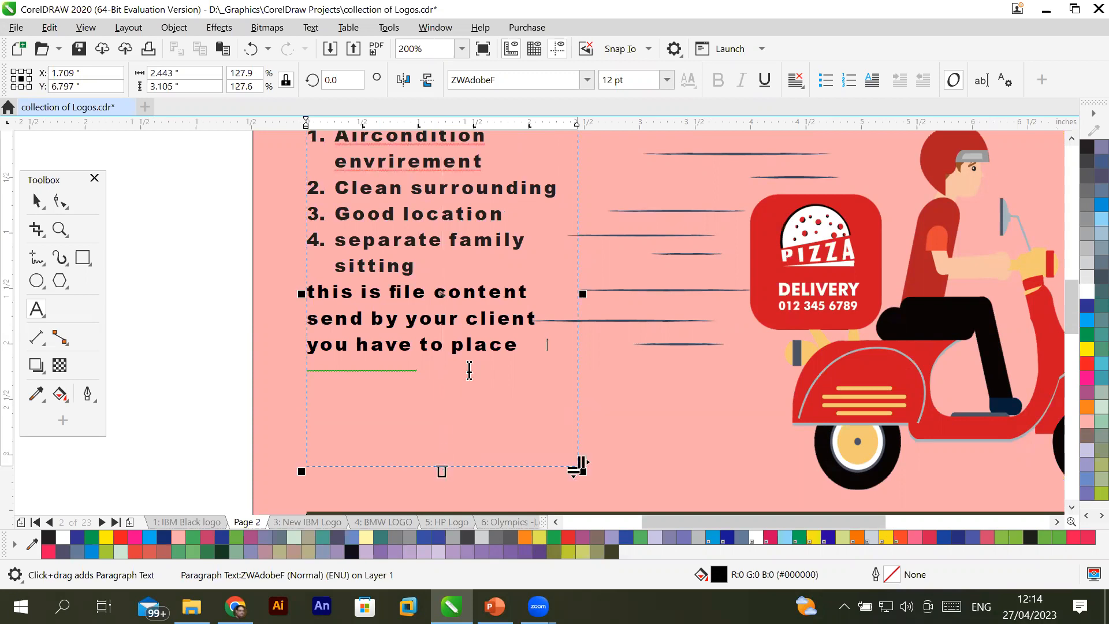
scroll(518, 271, down, 2)
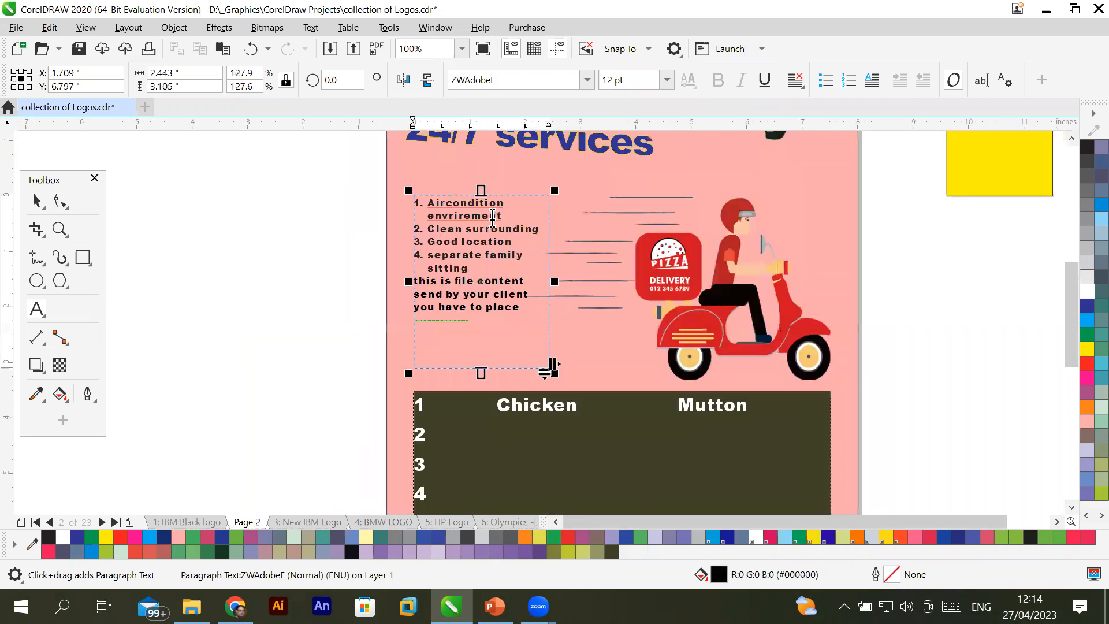
click(59, 201)
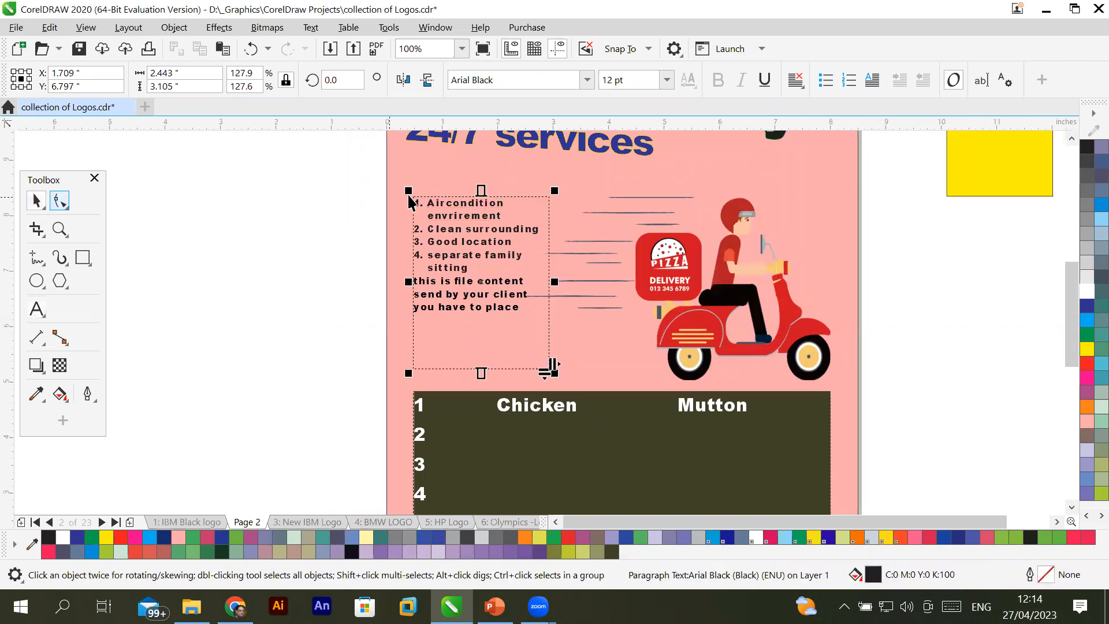
drag(435, 191, 423, 168)
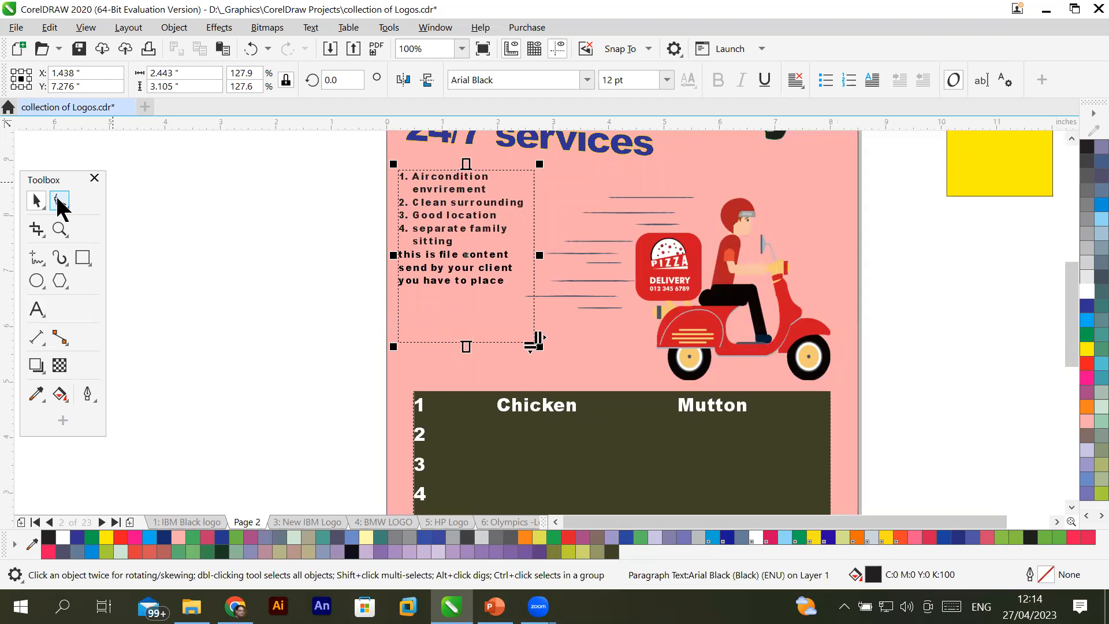
Slightly increase the paragraph's character and line spacing with the Shape tool.
click(58, 200)
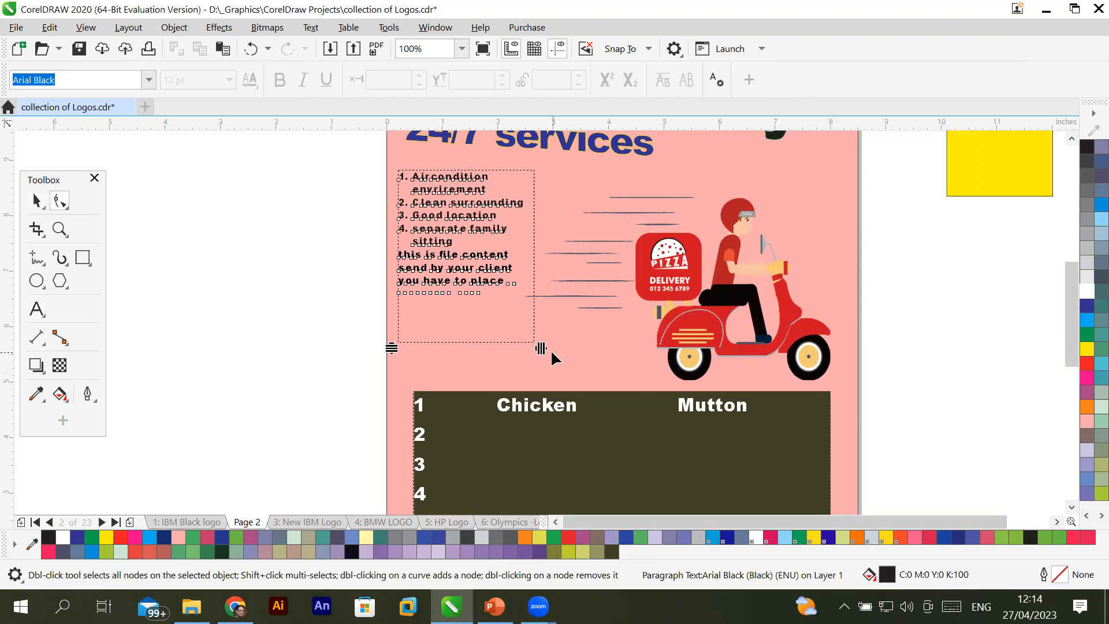
drag(542, 348, 541, 318)
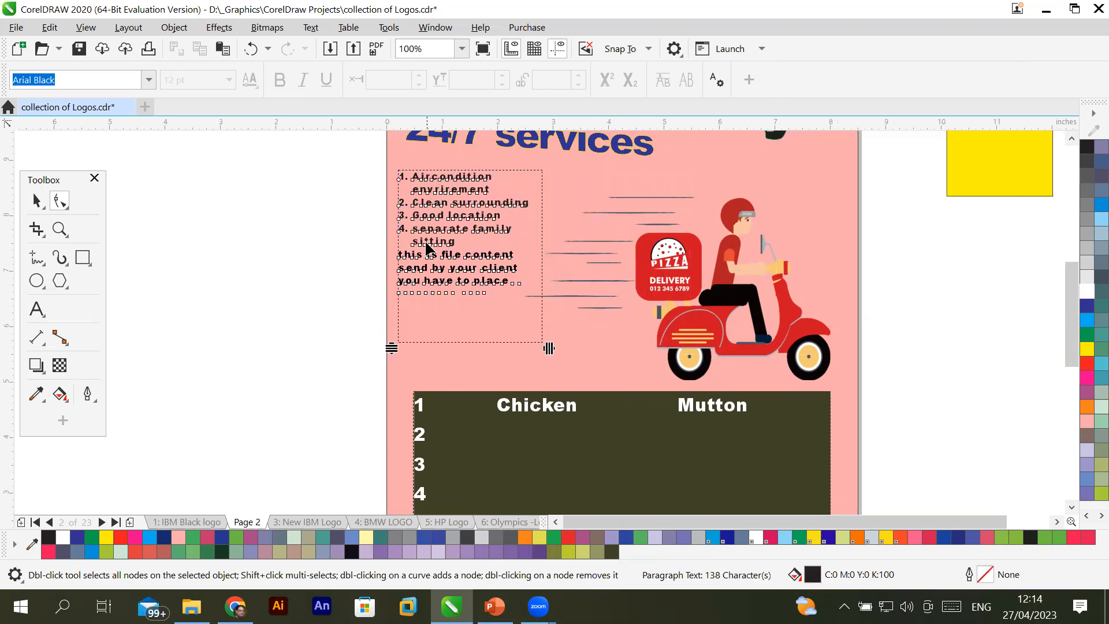
mouse_move(393, 346)
mouse_down()
mouse_move(390, 450)
mouse_move(416, 239)
mouse_move(405, 359)
mouse_up()
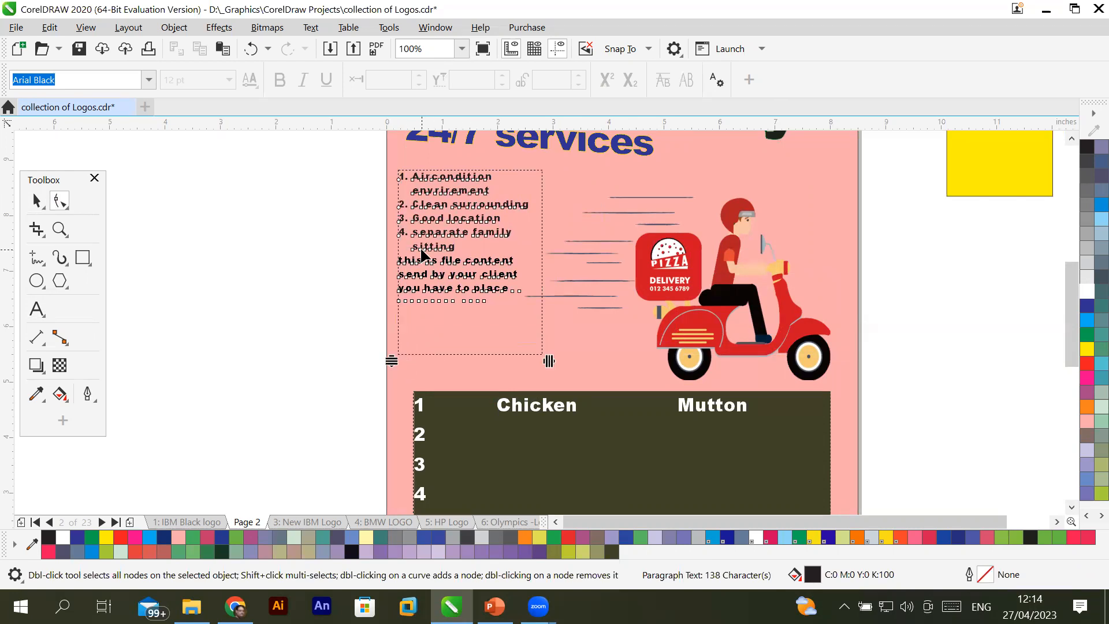
Change the closing sentence below the numbered list to the a Ampun Bang font and underline it.
click(37, 309)
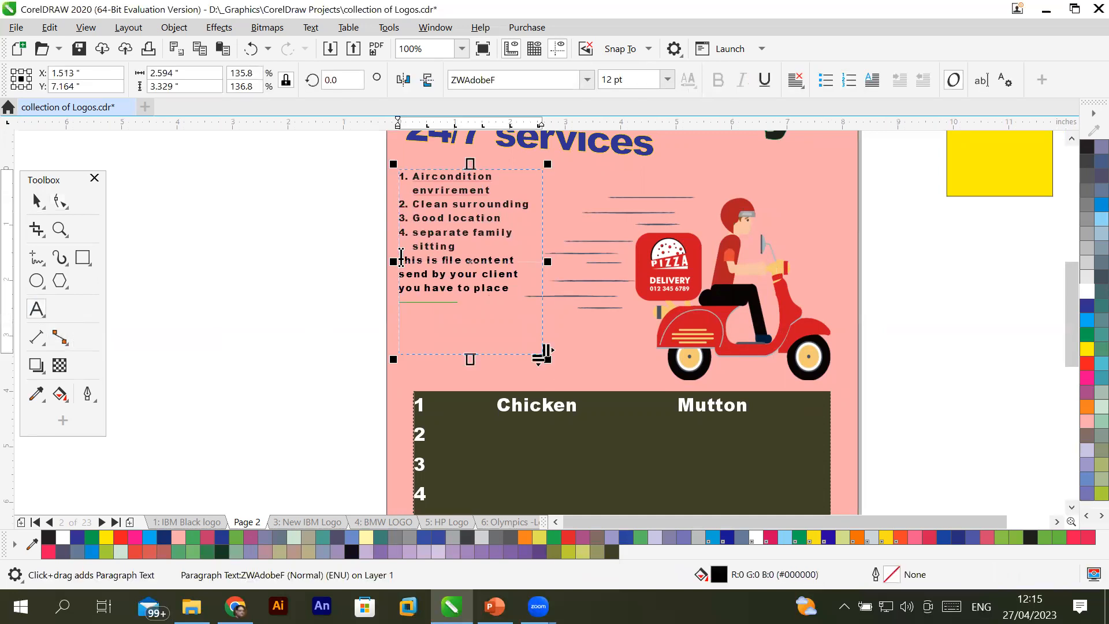
drag(403, 259, 526, 287)
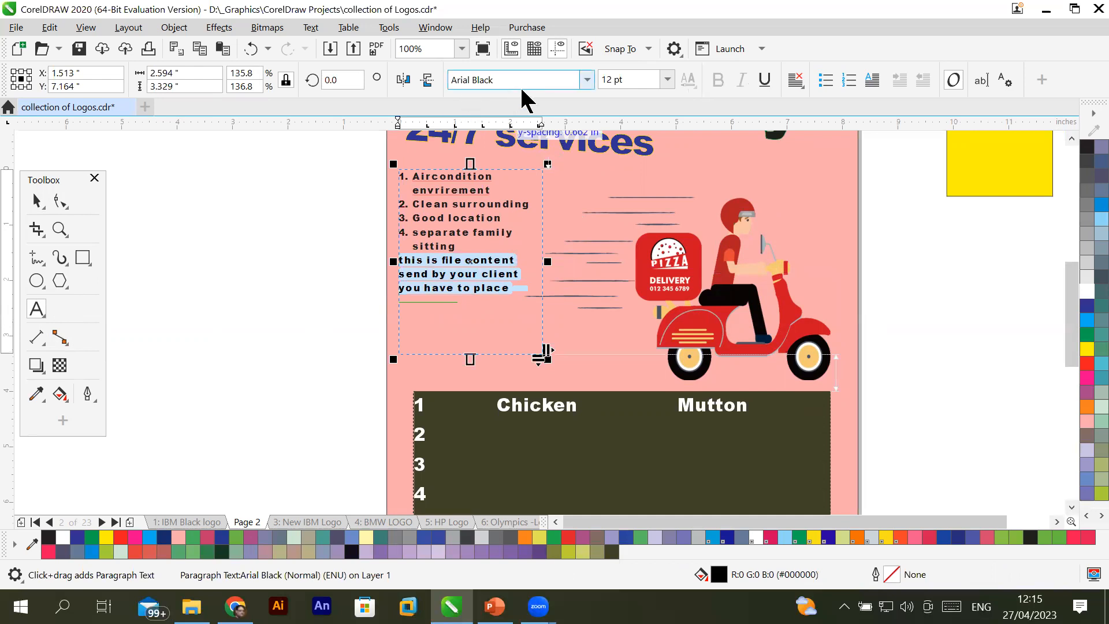
click(587, 80)
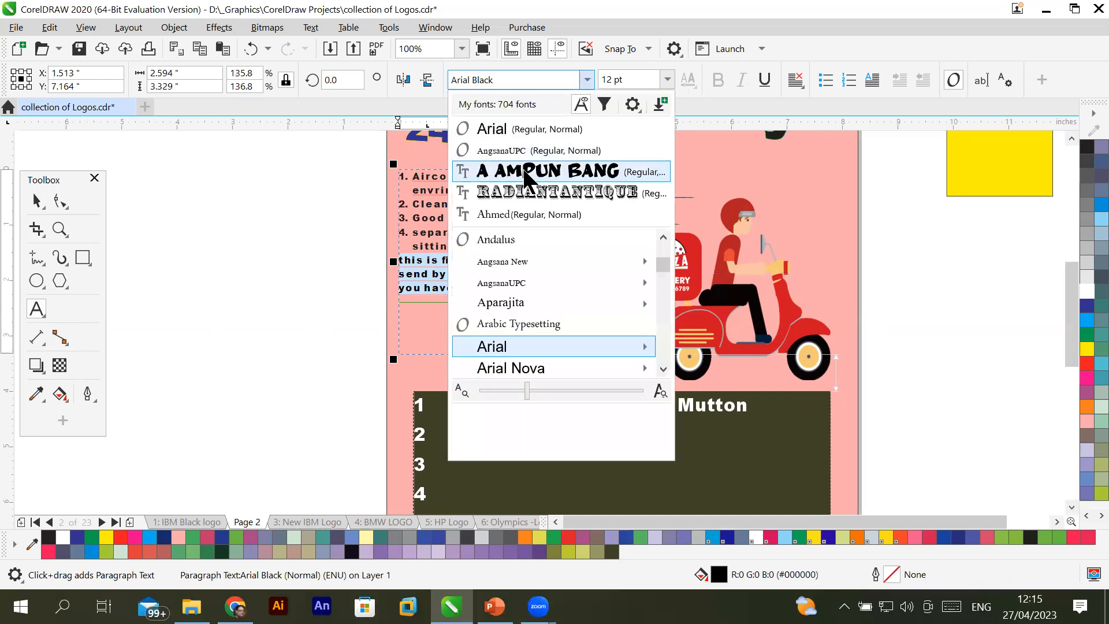
click(526, 172)
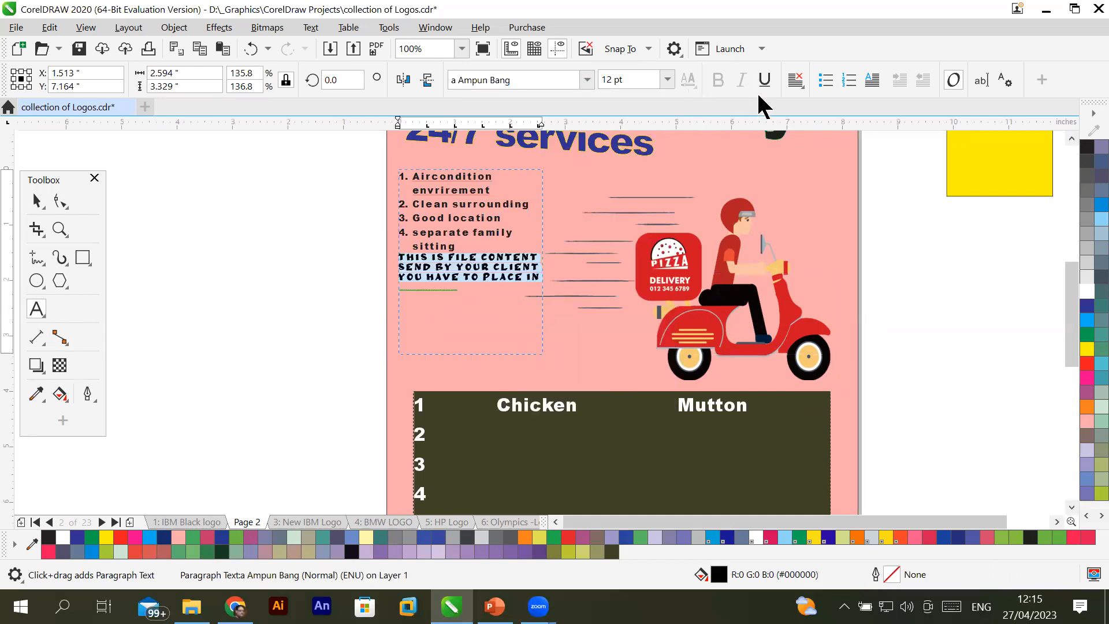
click(768, 82)
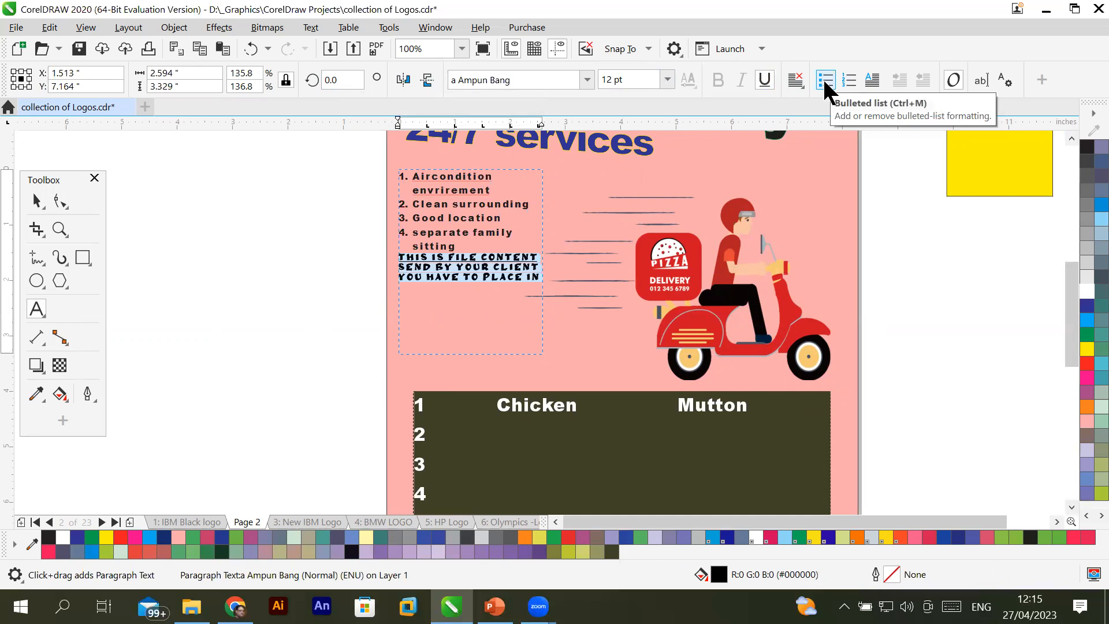
Add a drop cap to the underlined closing sentence below the numbered list.
scroll(414, 307, up, 2)
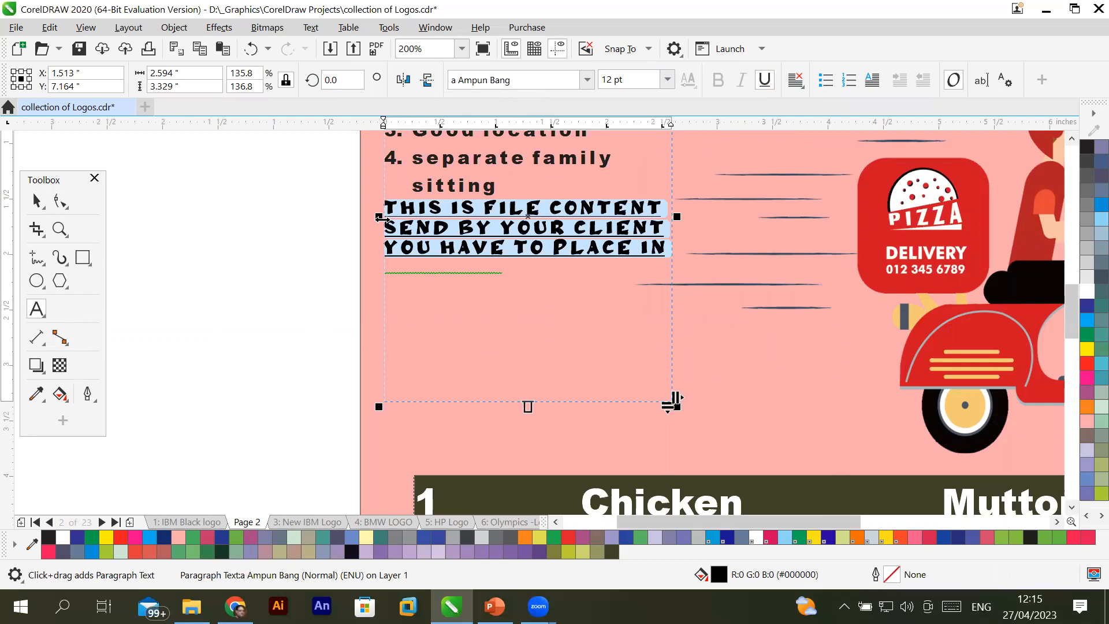
click(417, 210)
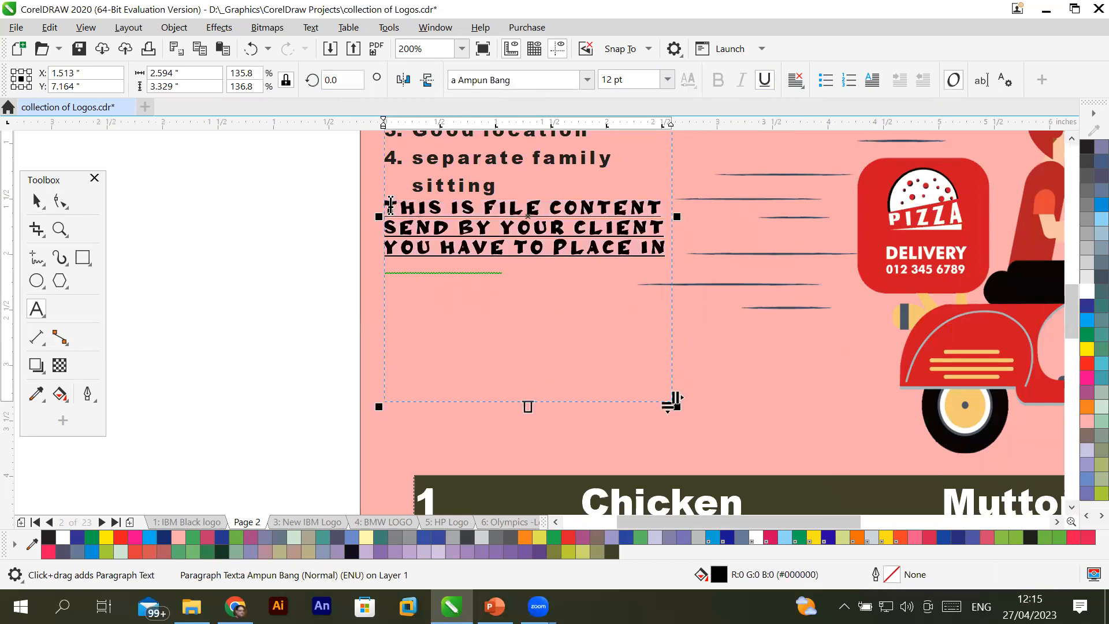
drag(391, 204, 398, 227)
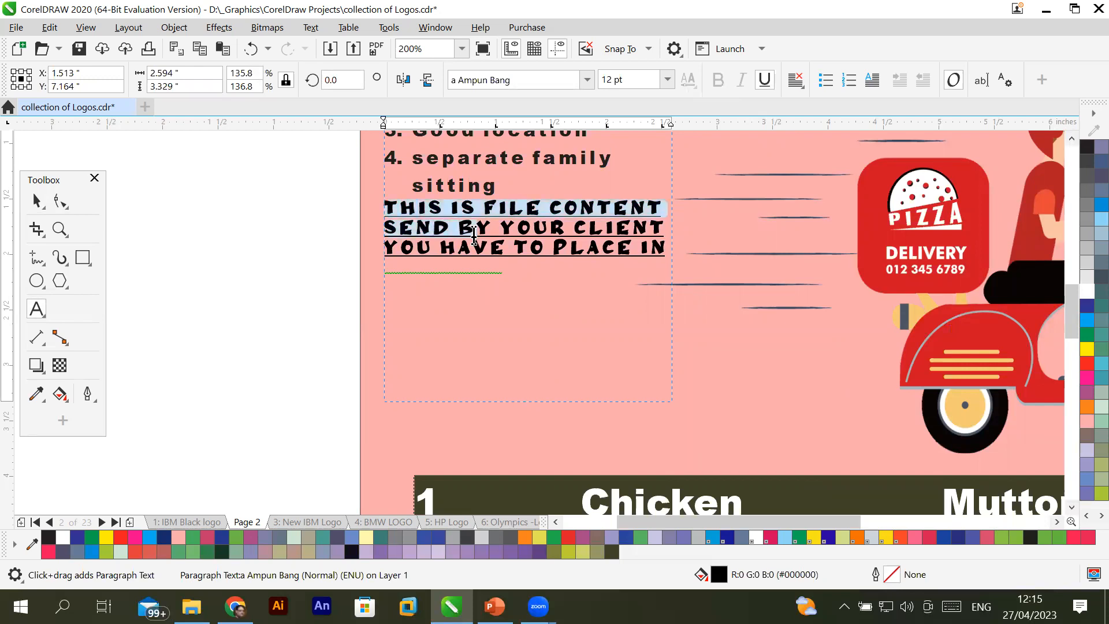
drag(474, 234, 495, 247)
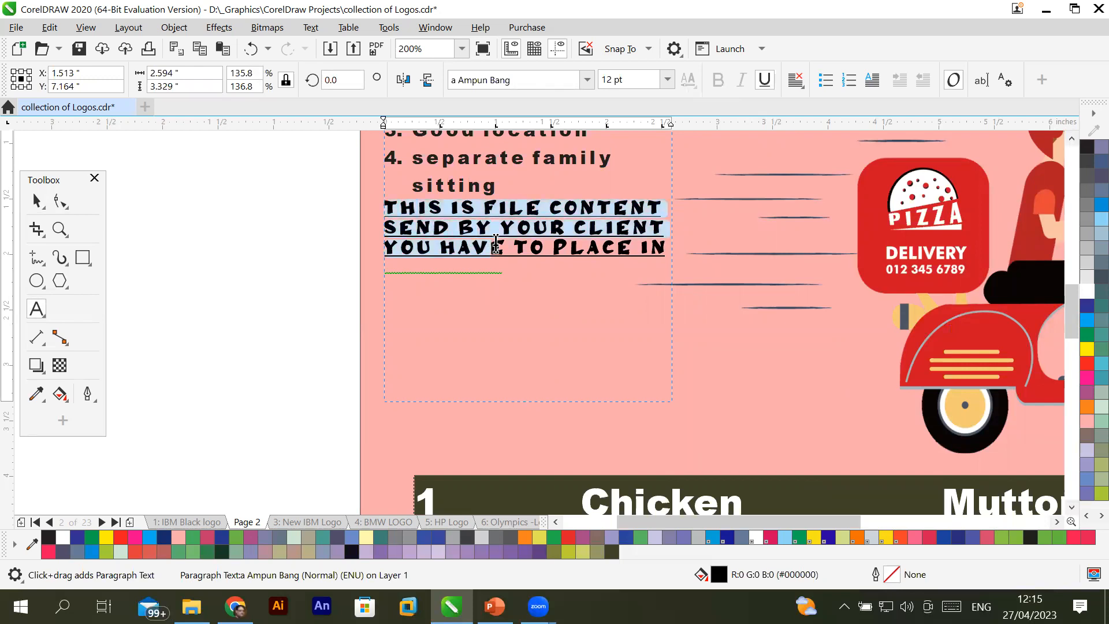
click(872, 80)
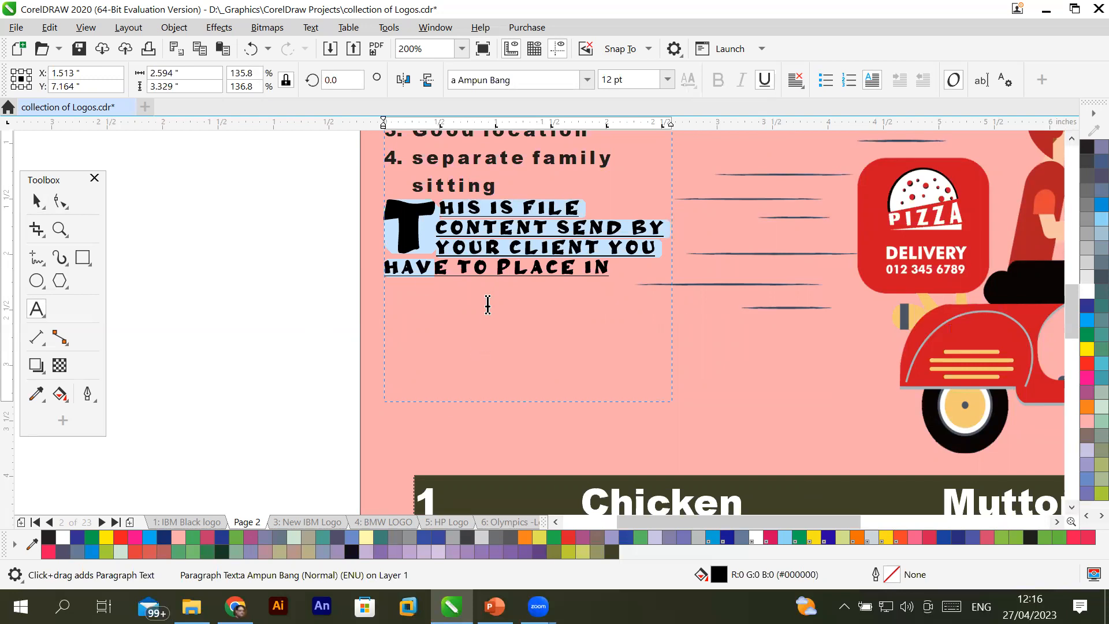
click(497, 207)
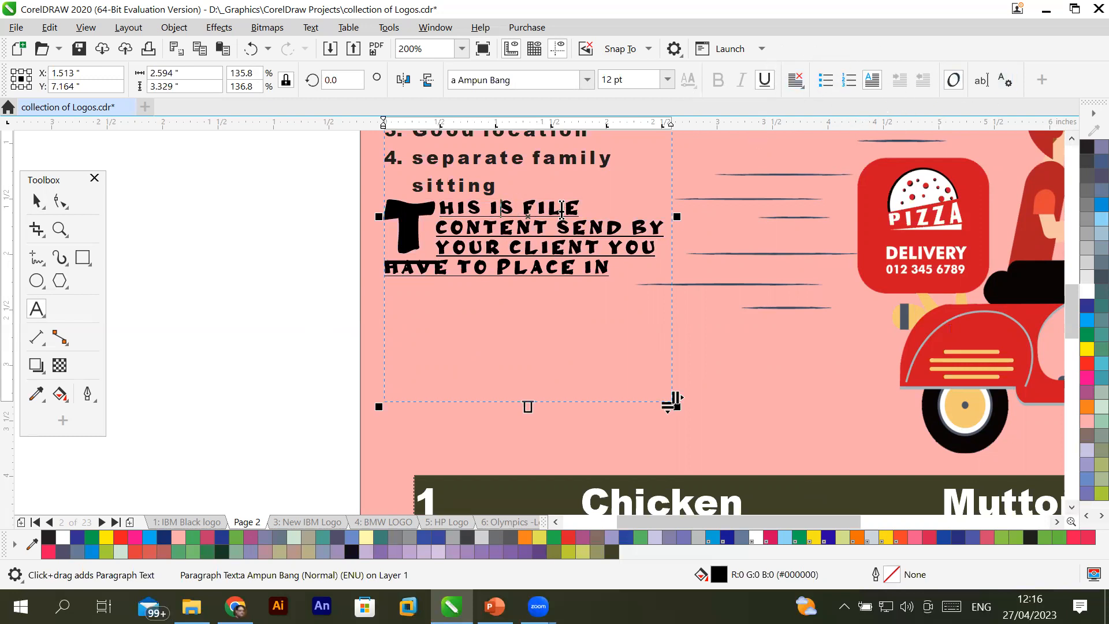
scroll(556, 281, down, 4)
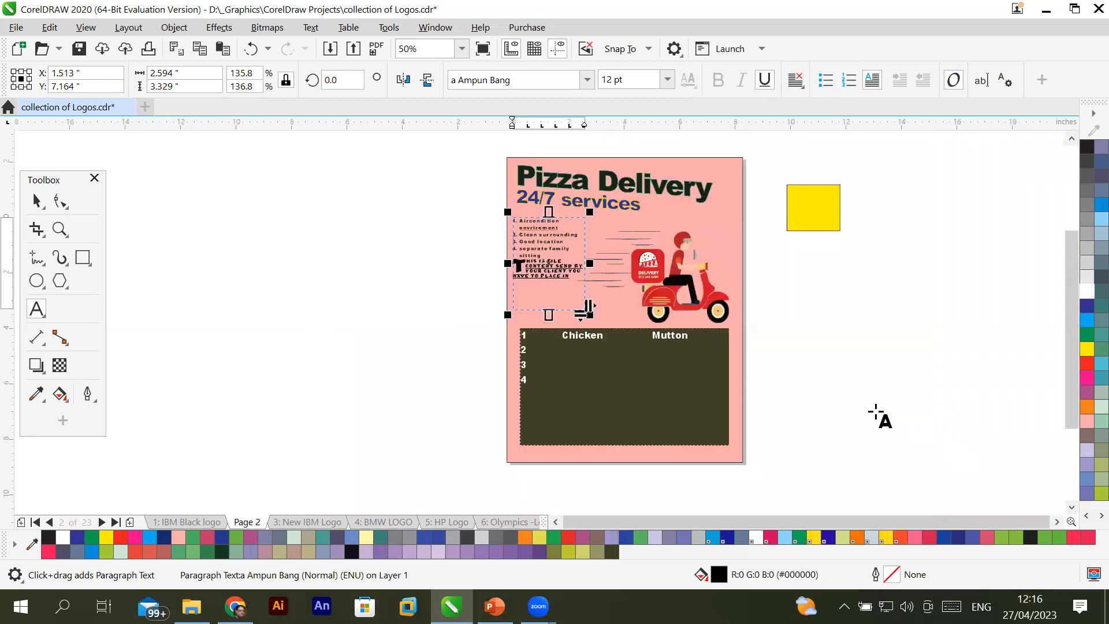
scroll(747, 354, up, 2)
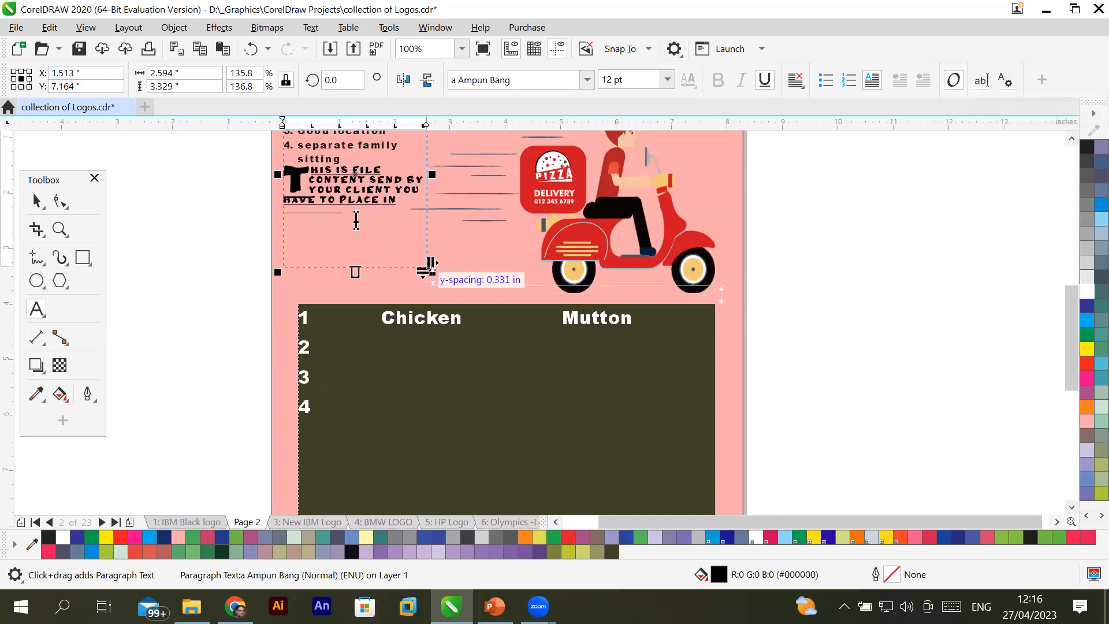
Open the paragraph in the Edit Text dialog and change the four numbered list items to the a Ampun Bang font.
click(984, 80)
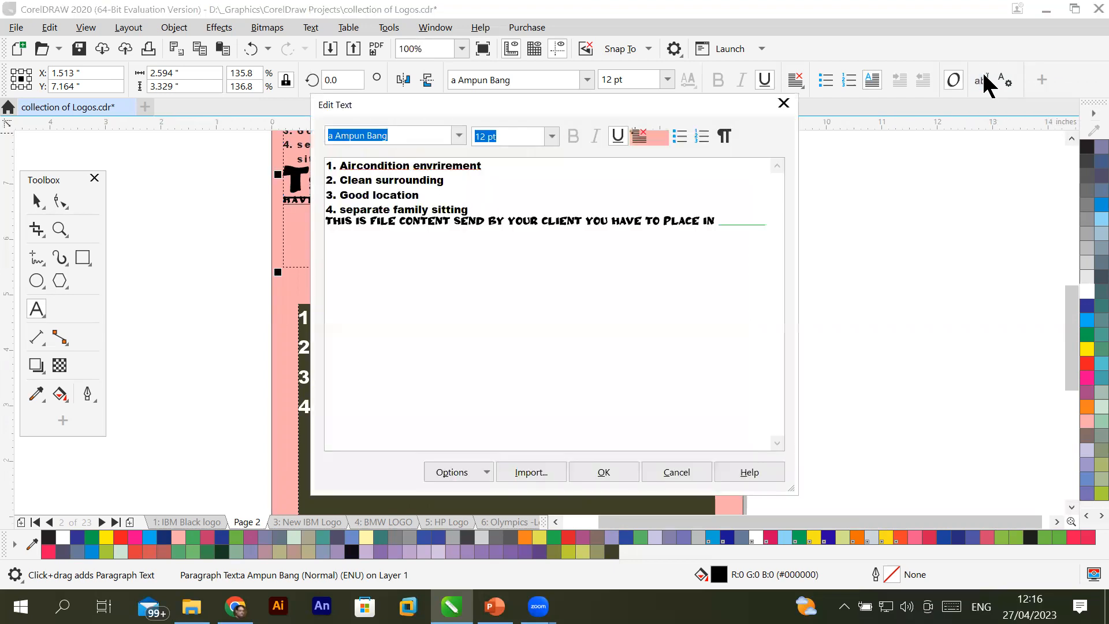
drag(328, 179, 577, 239)
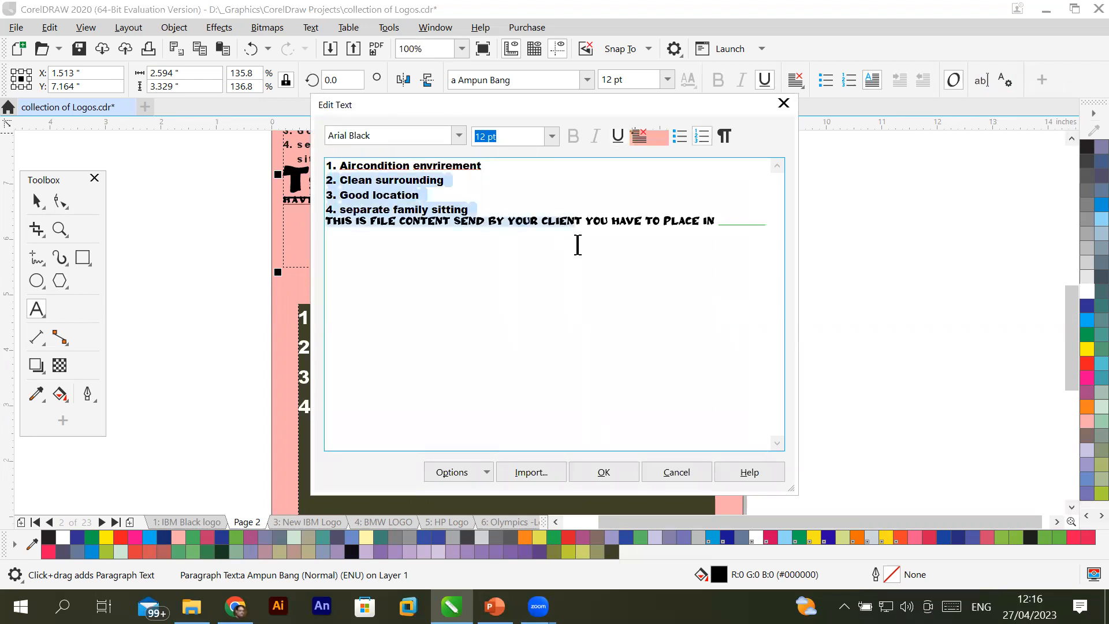
click(383, 138)
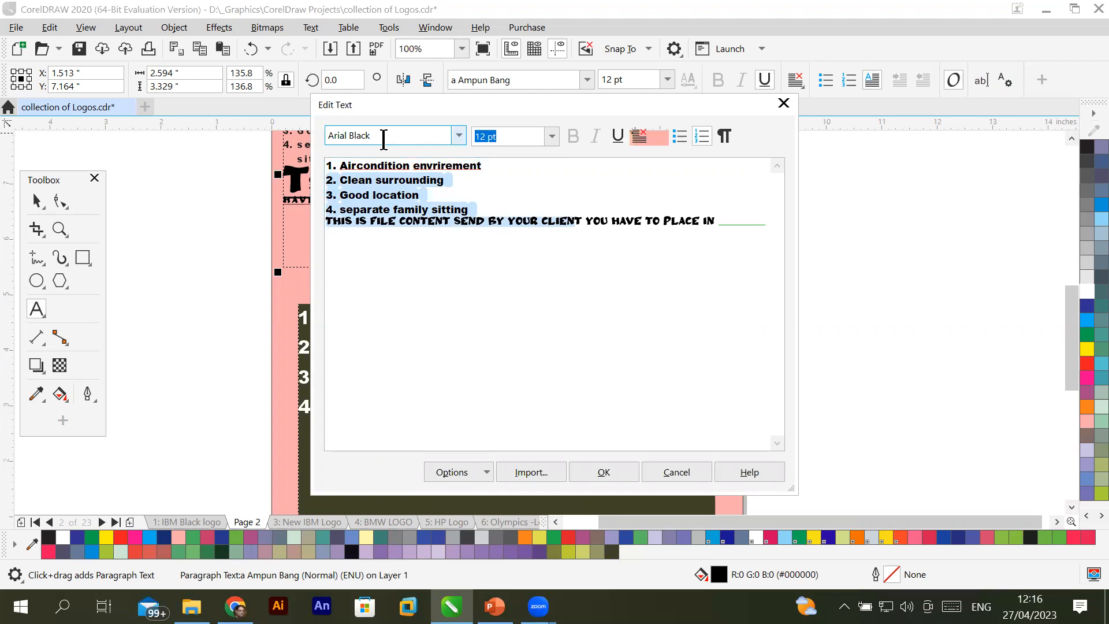
click(420, 195)
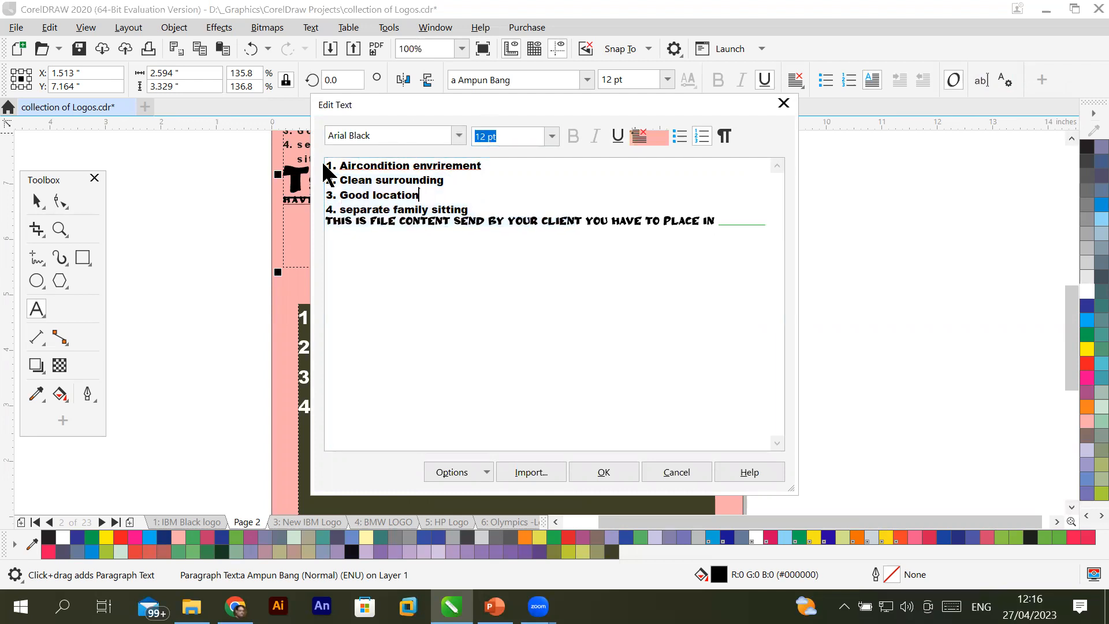
drag(335, 166, 474, 208)
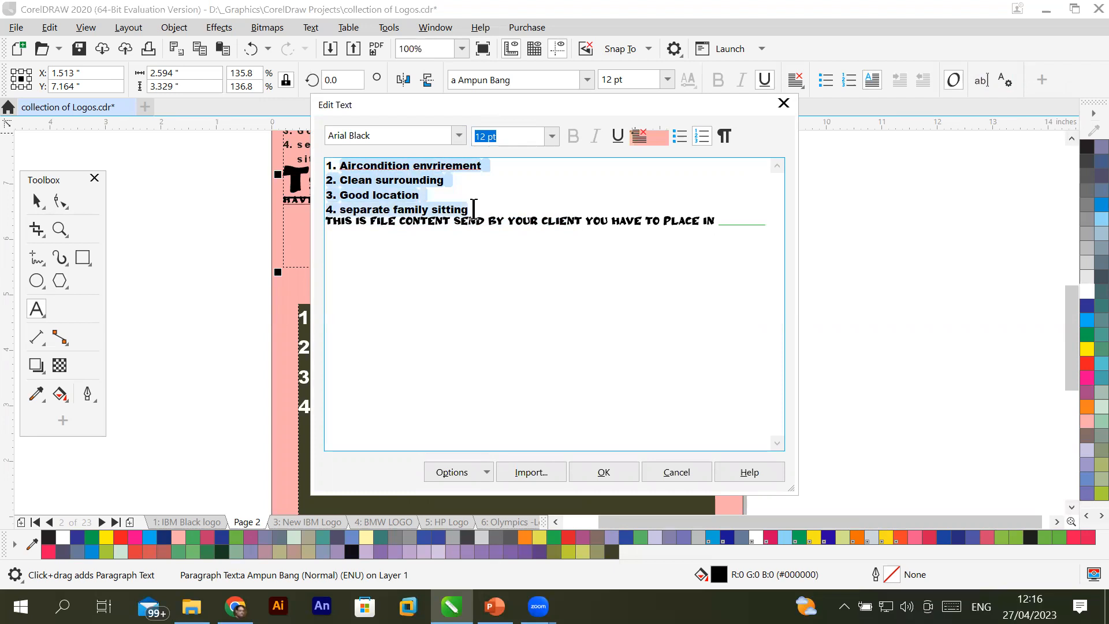
click(459, 136)
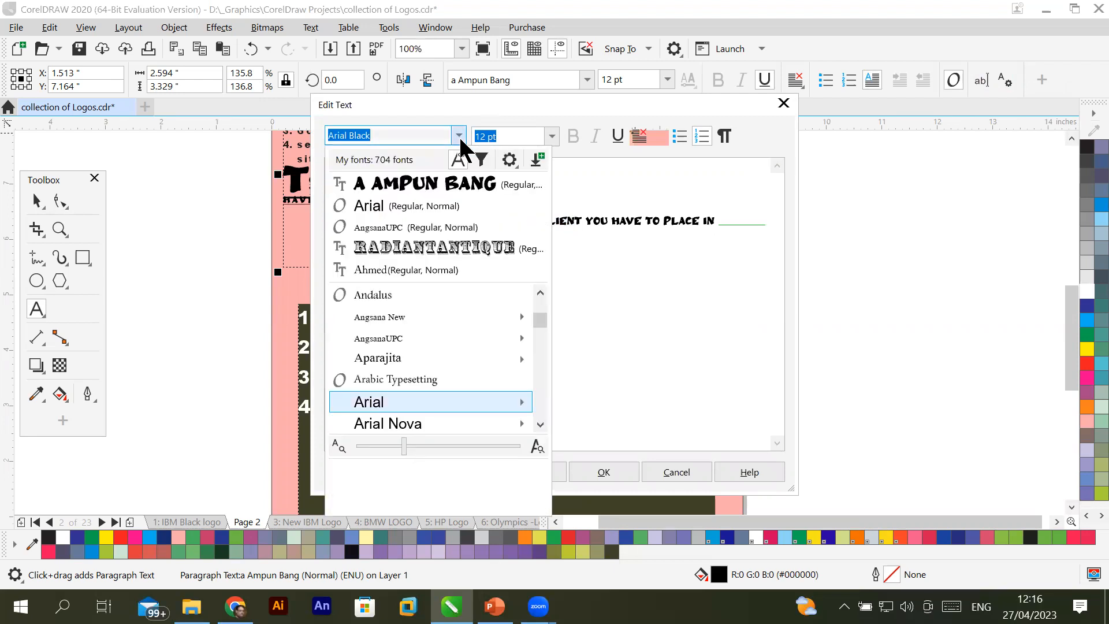
click(438, 181)
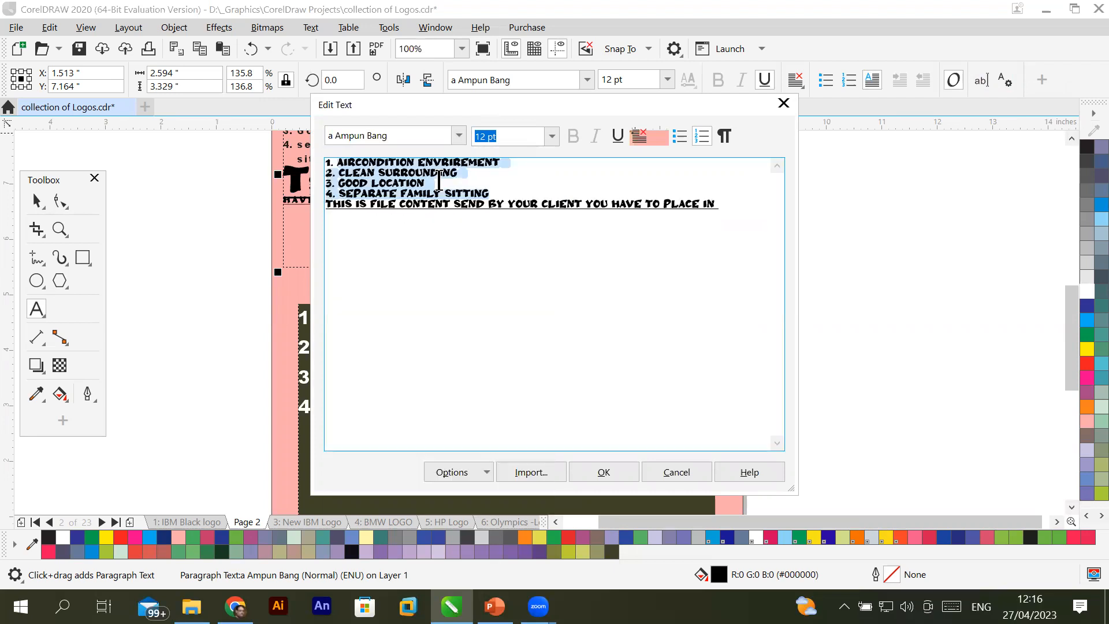
Change the closing sentence below the numbered items to the Arial font in the Edit Text dialog.
click(330, 203)
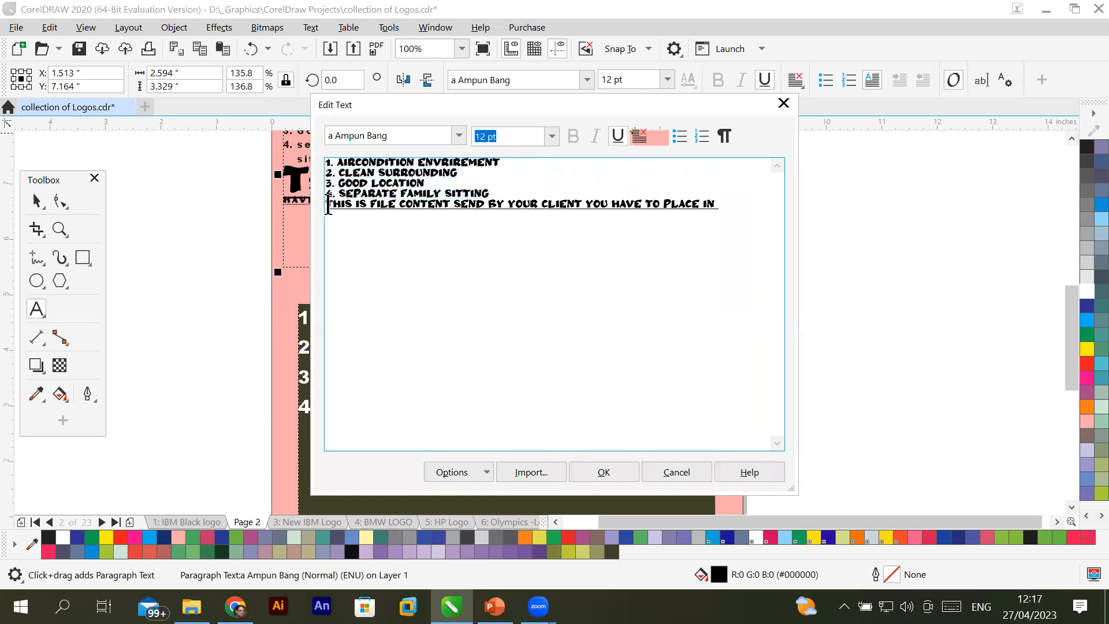
drag(376, 209, 680, 212)
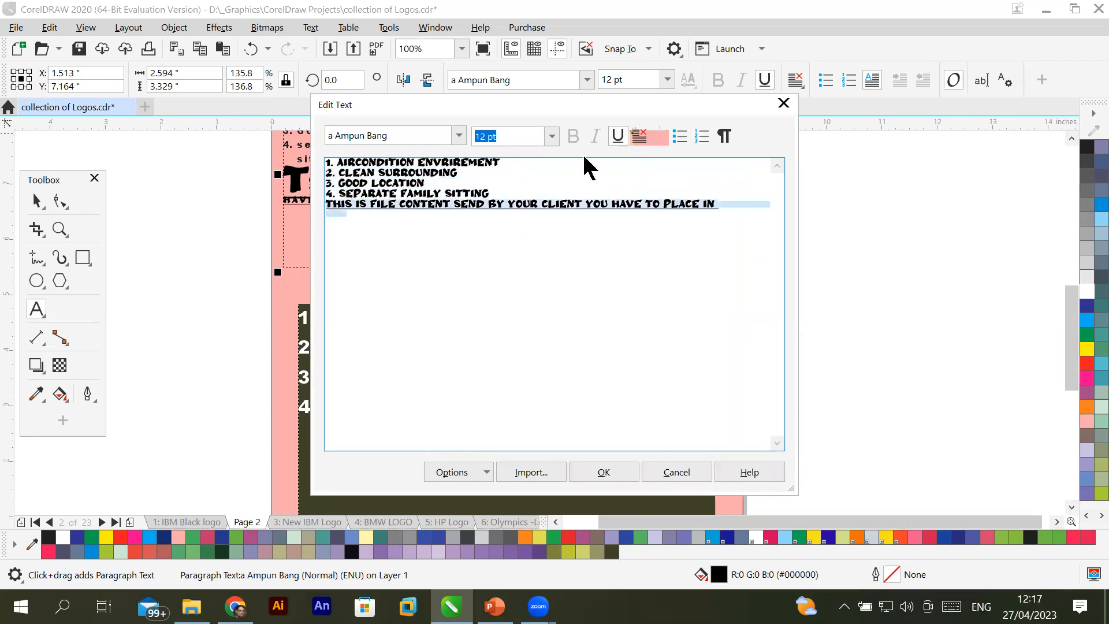
click(459, 135)
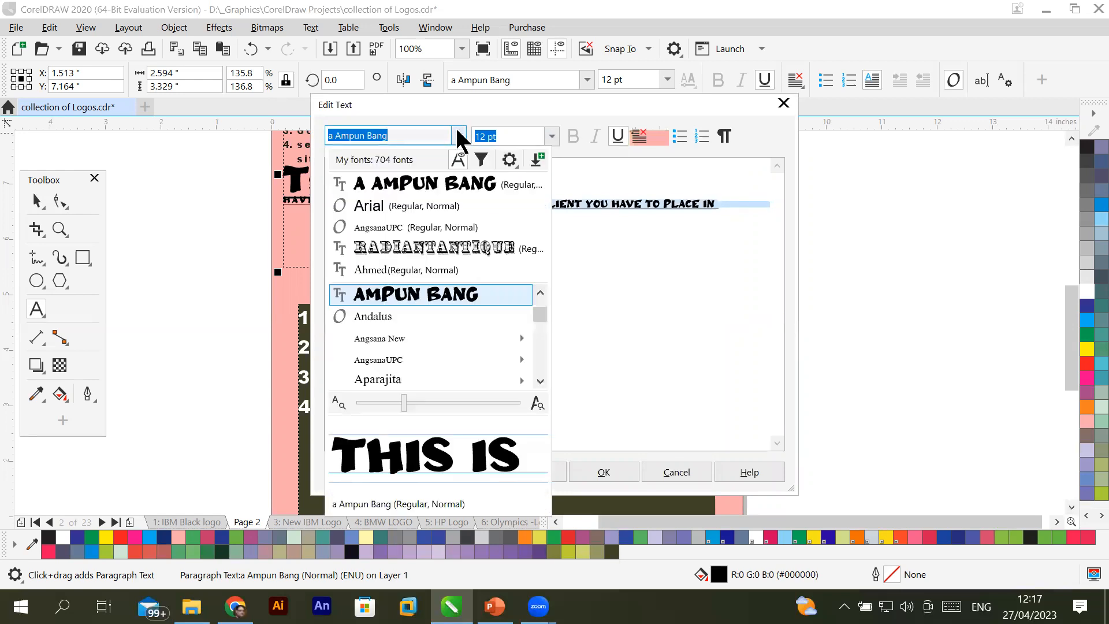
click(411, 199)
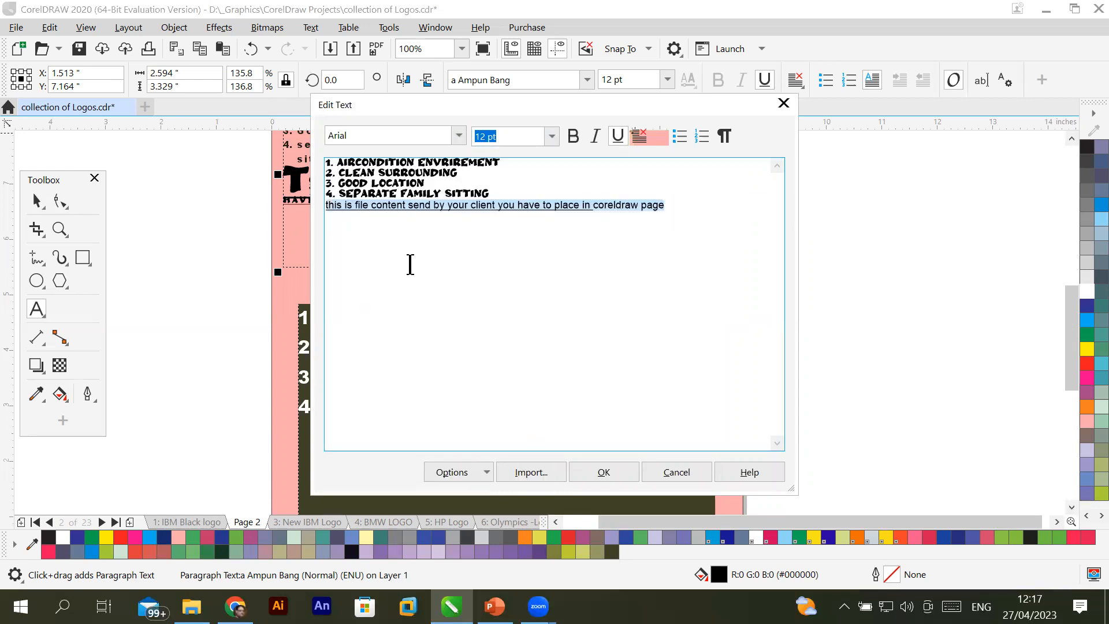
click(471, 207)
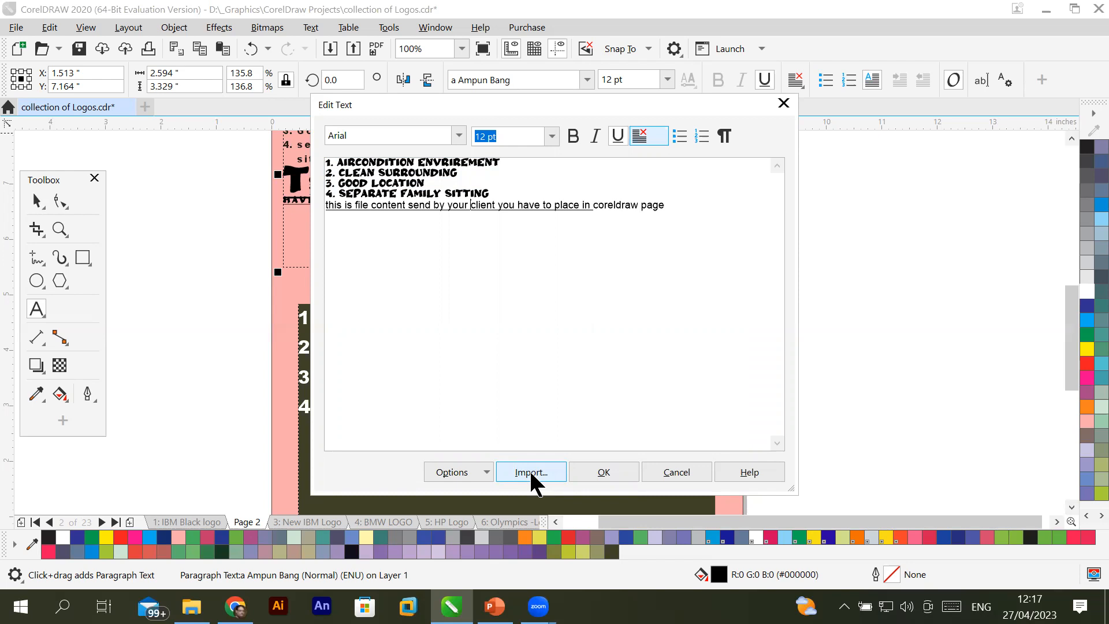
Convert the whole closing sentence in the Edit Text dialog to UPPERCASE.
click(463, 471)
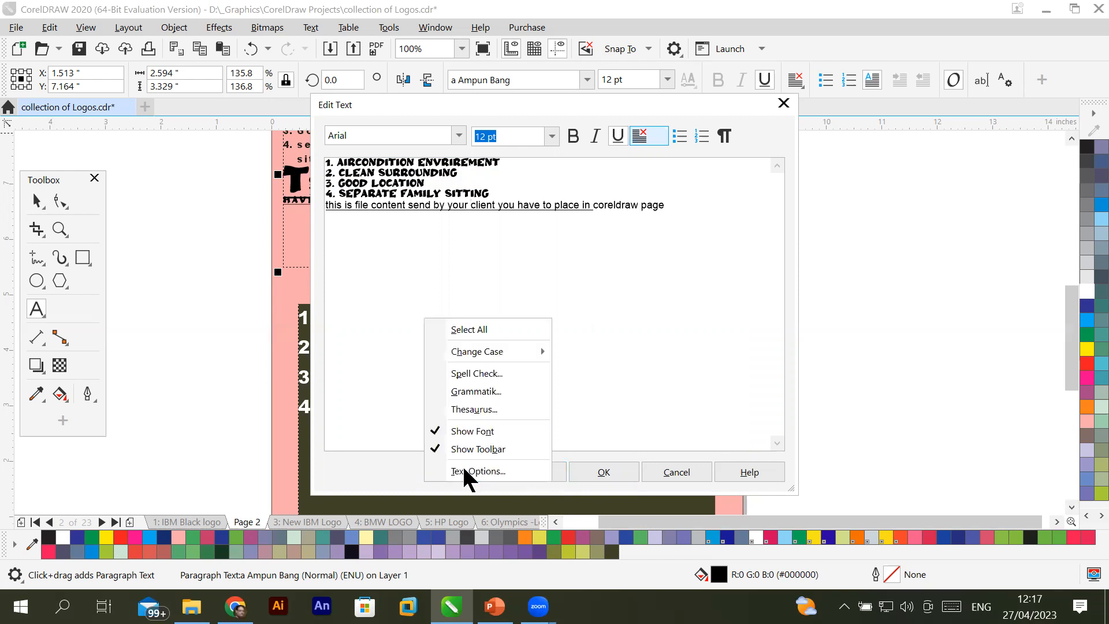
click(619, 295)
drag(327, 206, 666, 205)
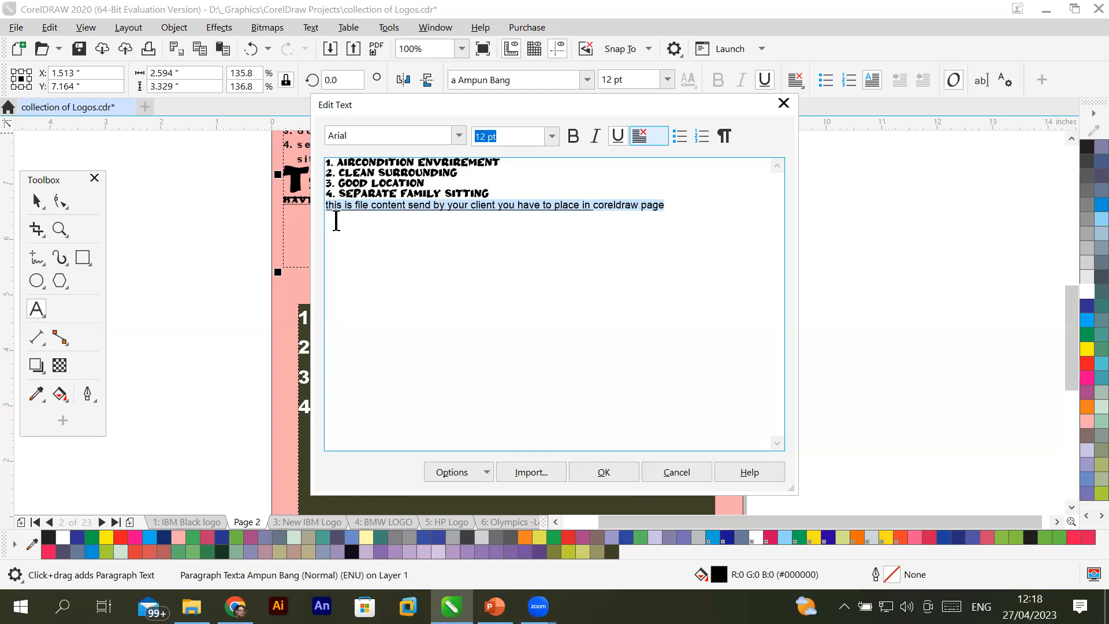
click(363, 217)
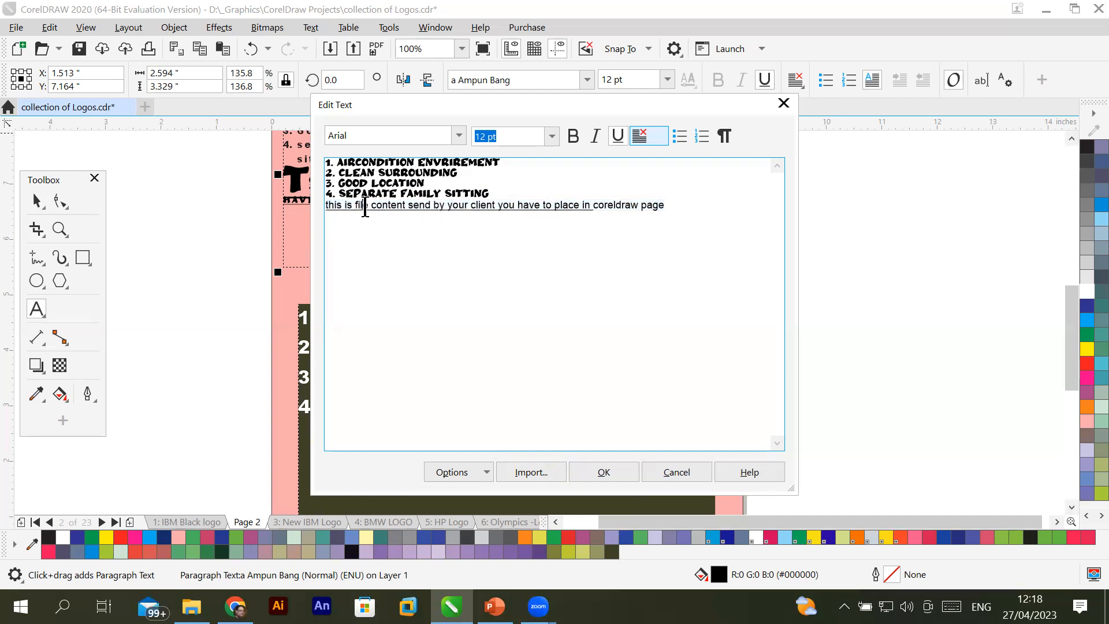
drag(326, 205, 675, 213)
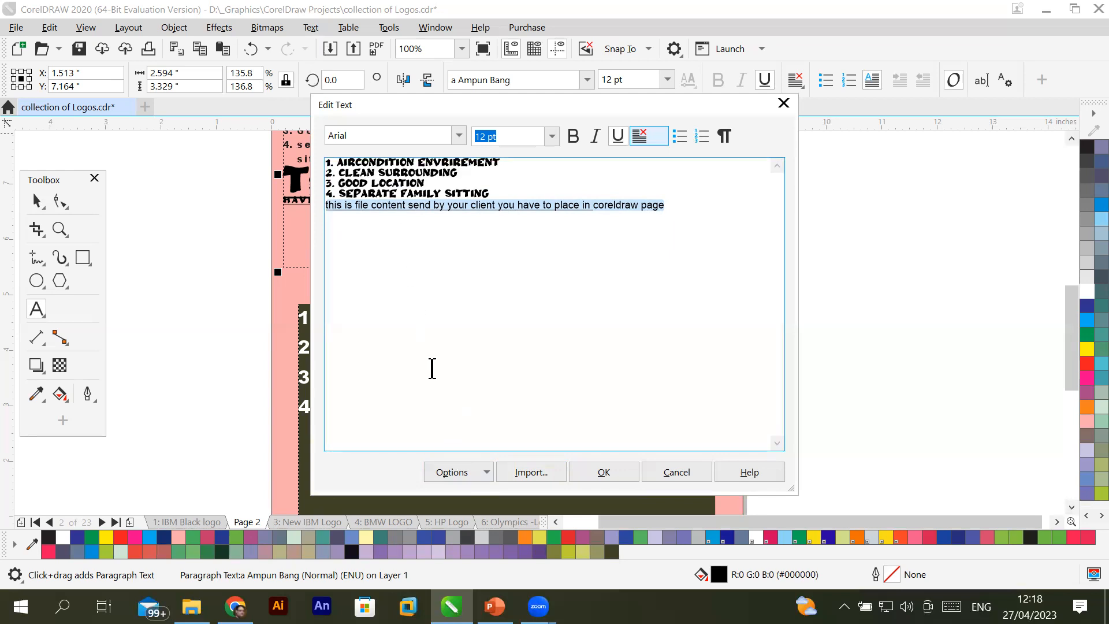
click(467, 474)
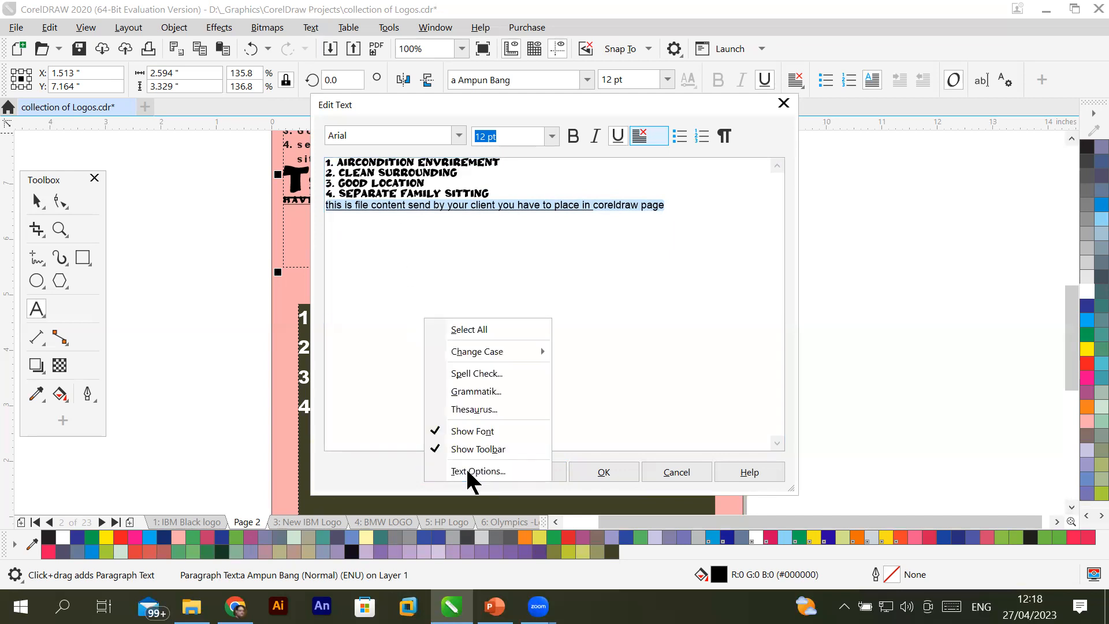
mouse_move(512, 350)
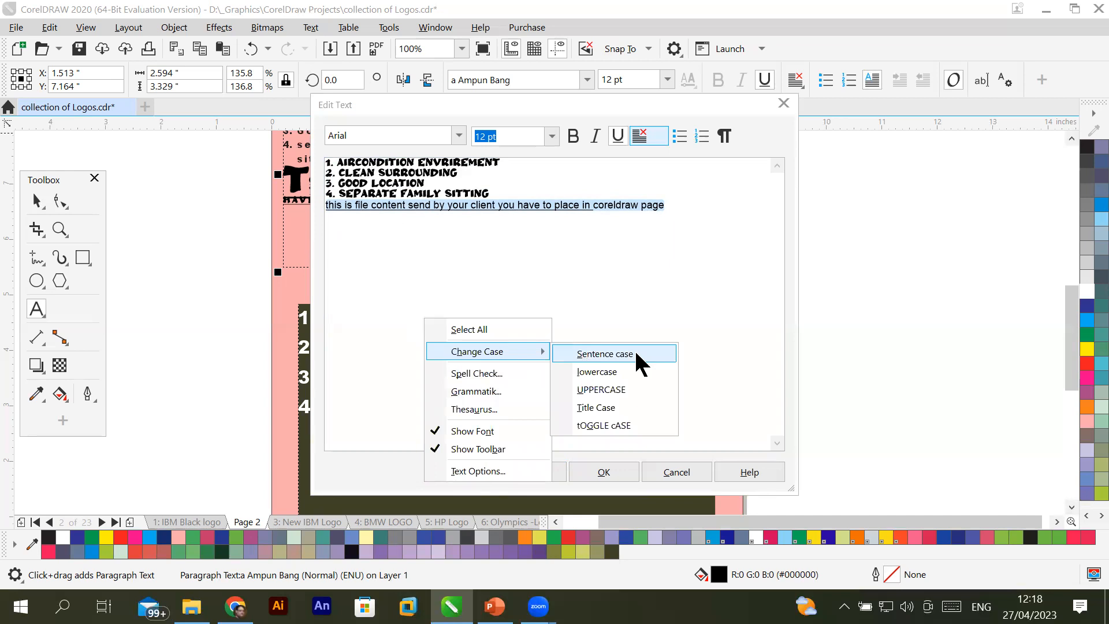
click(636, 388)
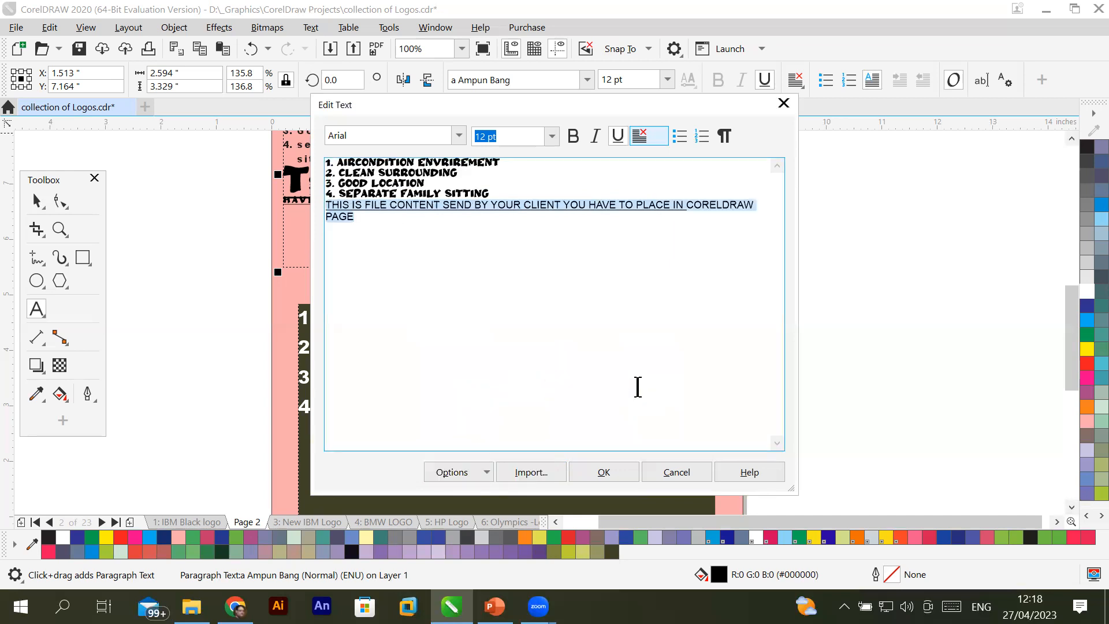
Convert the closing sentence in the Edit Text dialog to lowercase.
click(659, 213)
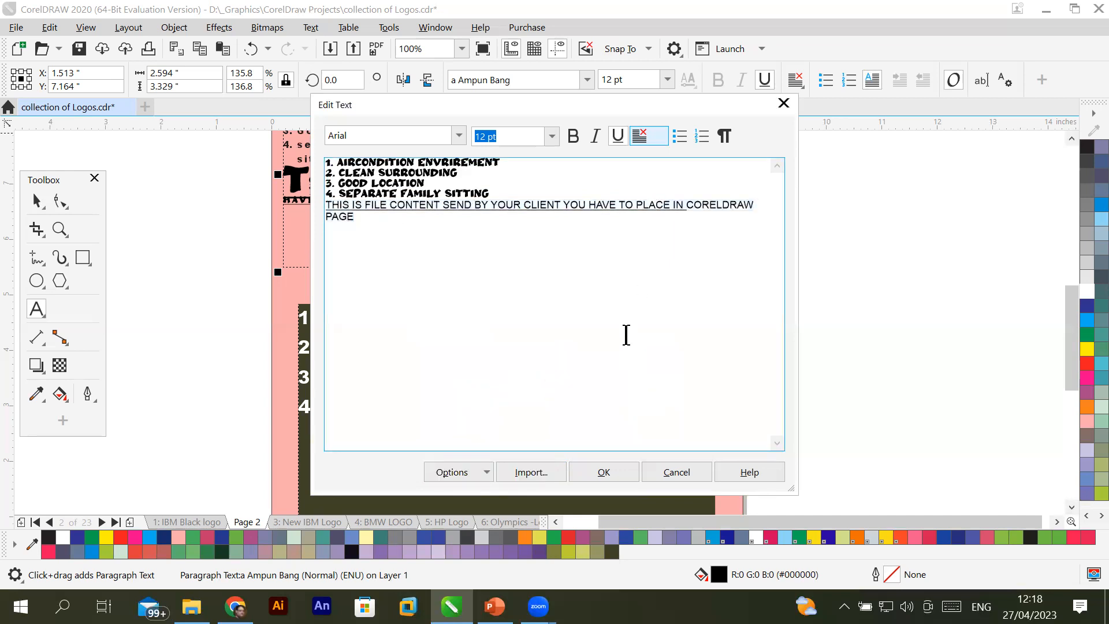
drag(327, 205, 374, 215)
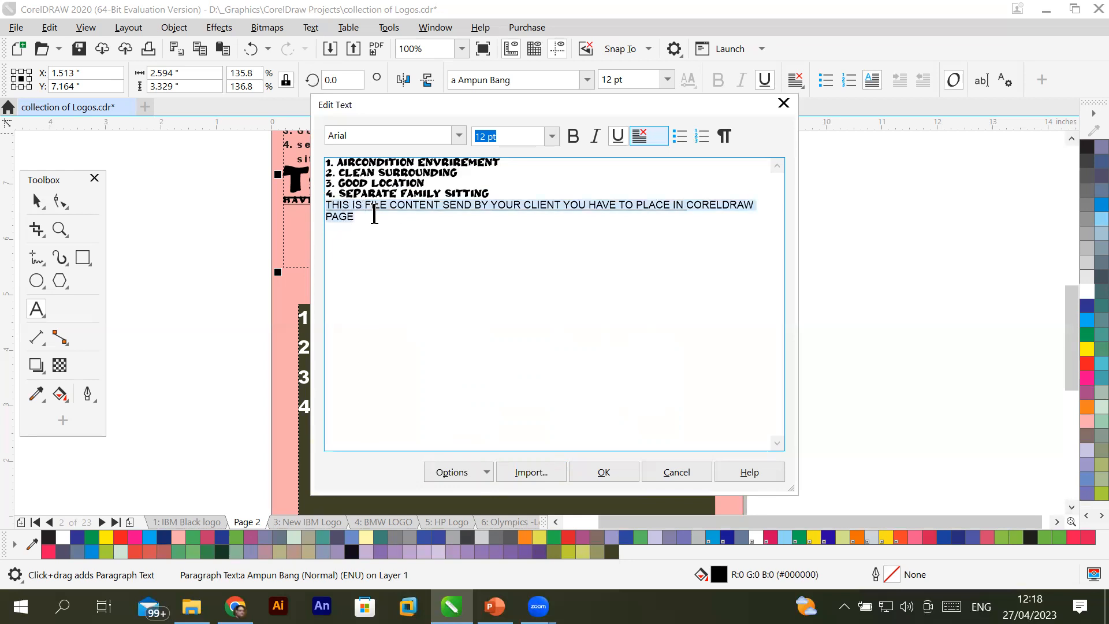
click(445, 472)
mouse_move(526, 354)
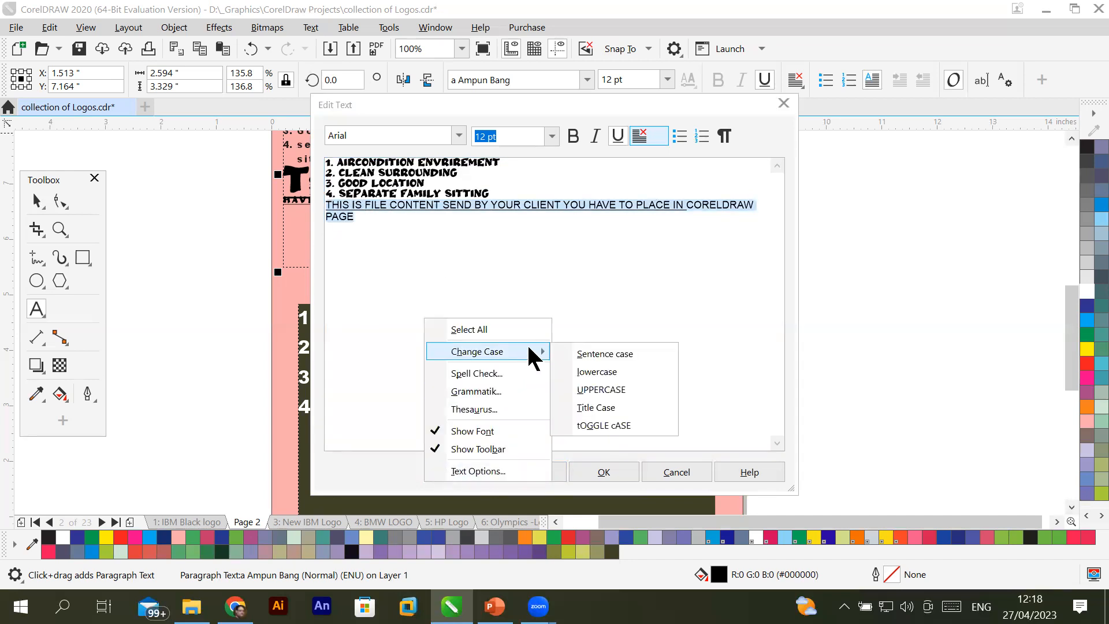
click(592, 372)
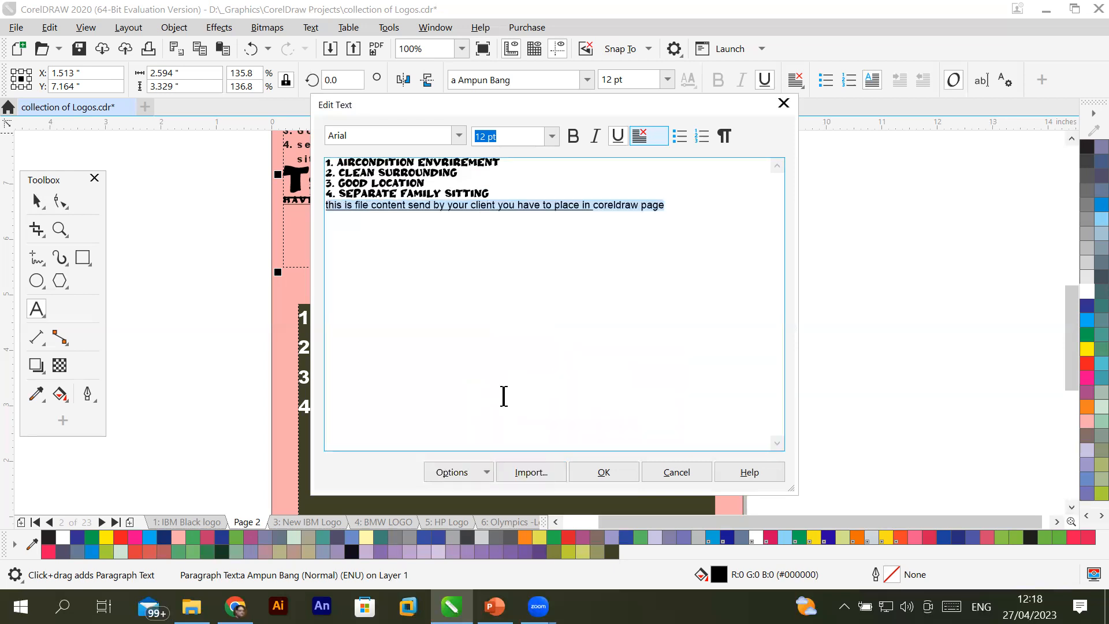
Convert the closing sentence in the Edit Text dialog to Title Case.
click(476, 469)
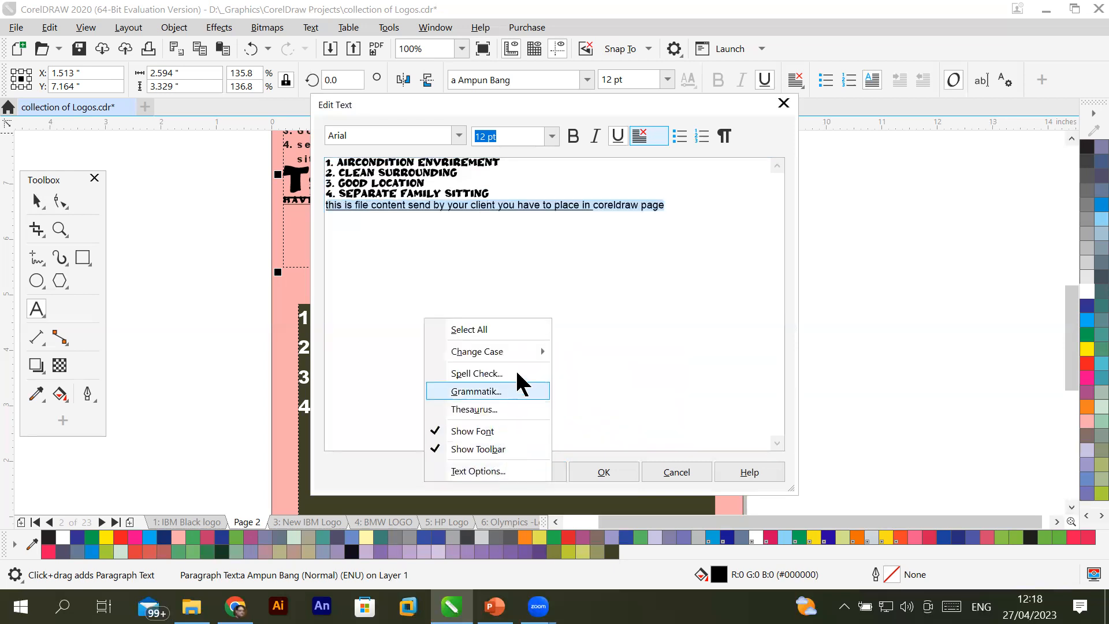
mouse_move(525, 353)
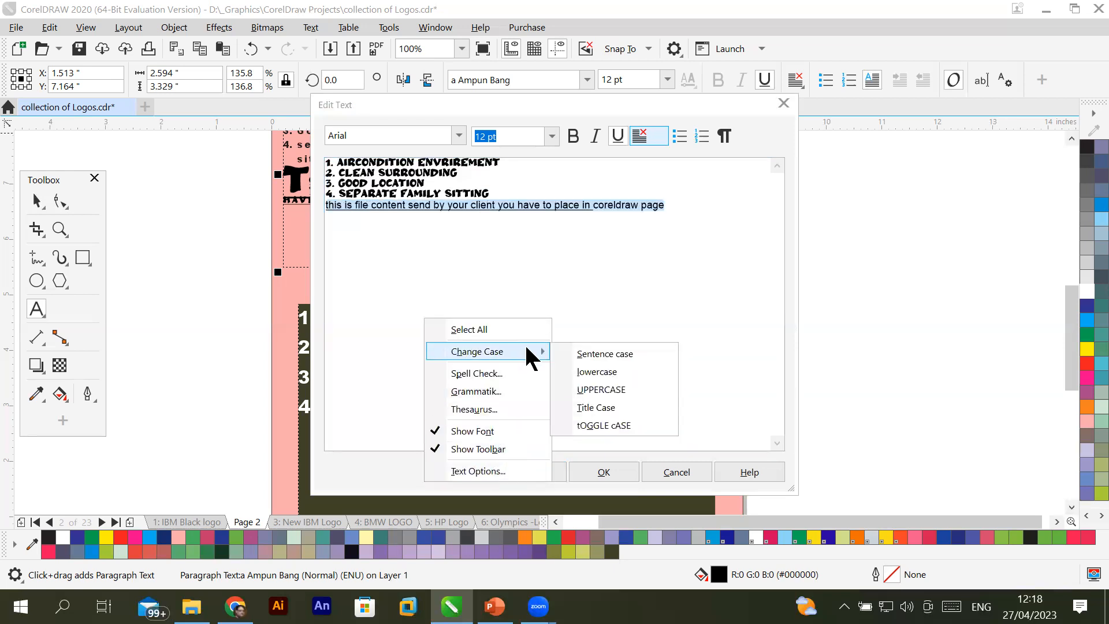
click(622, 406)
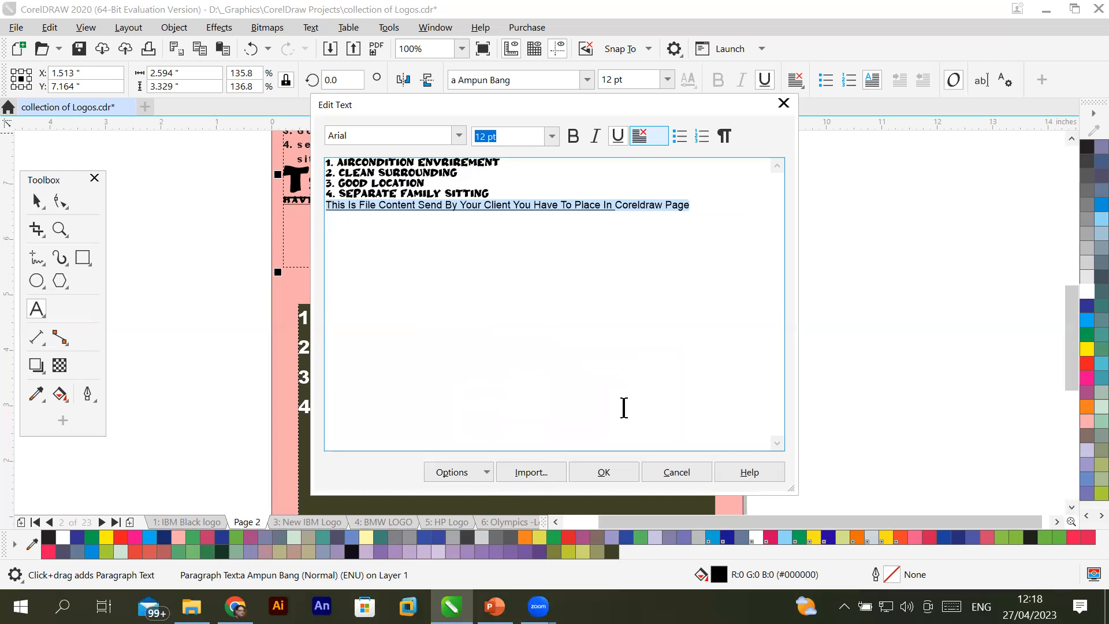
Review the text display options without changing them, and discard the edits made in the Edit Text dialog.
click(466, 475)
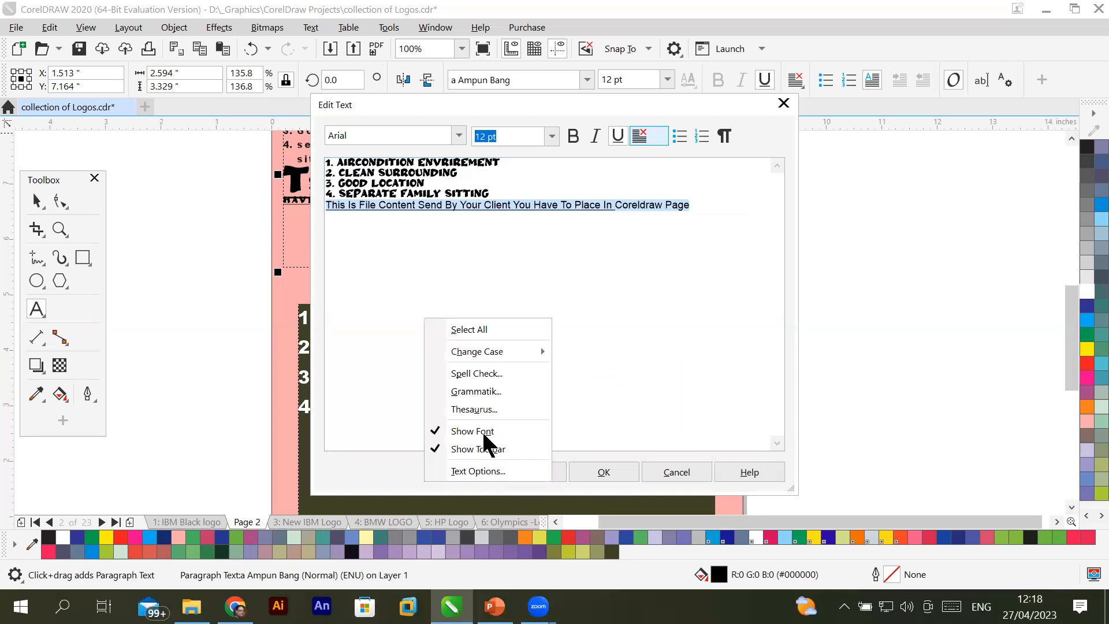
mouse_move(526, 352)
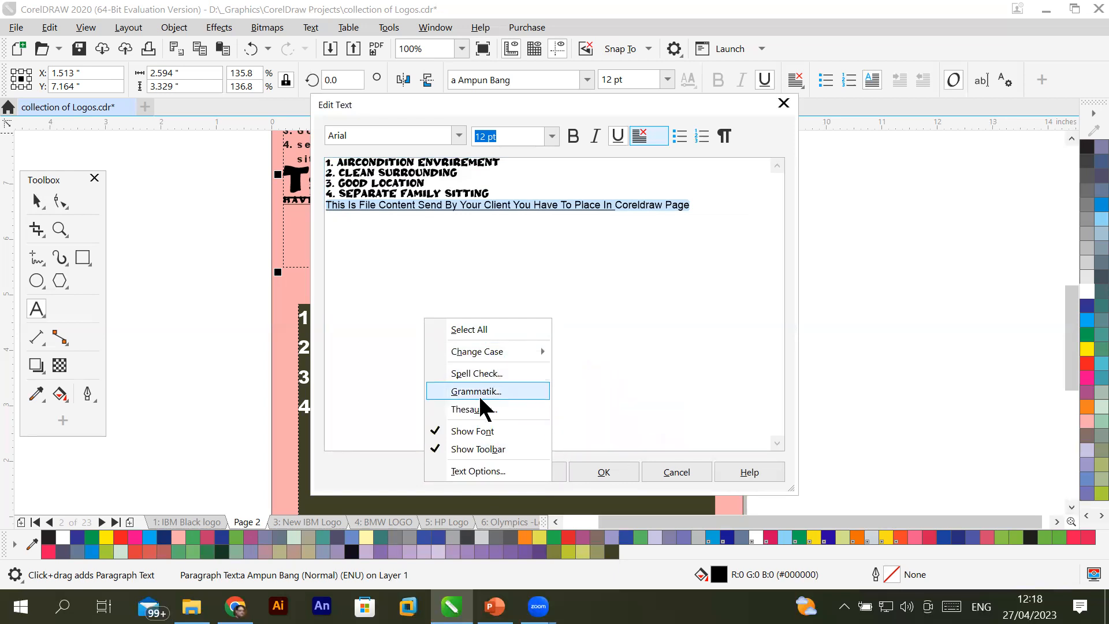
click(472, 471)
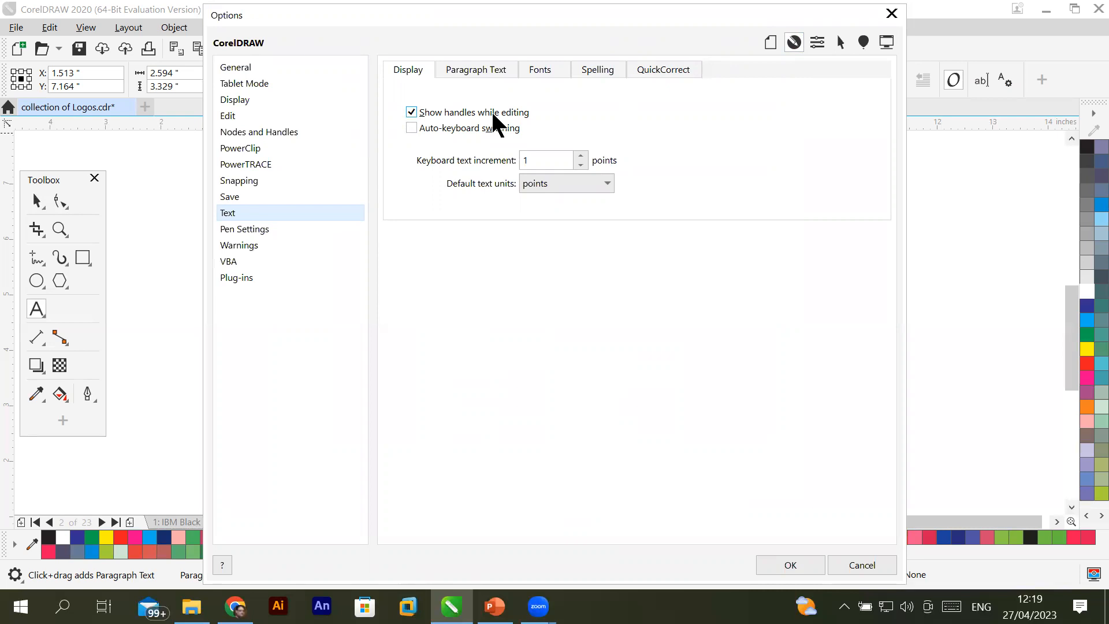
click(792, 565)
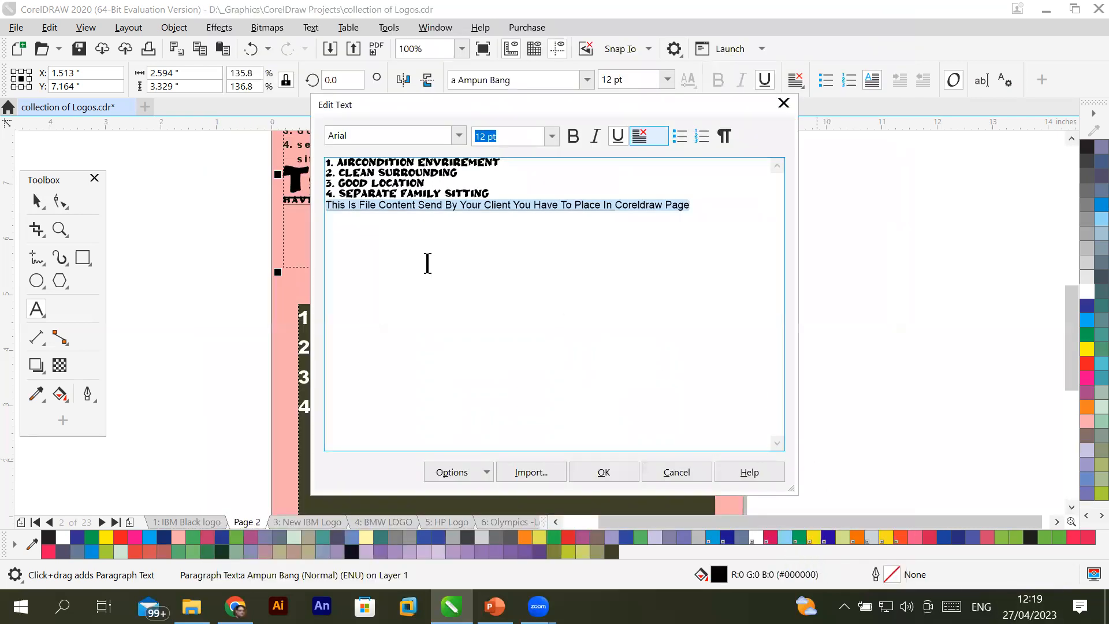
click(673, 477)
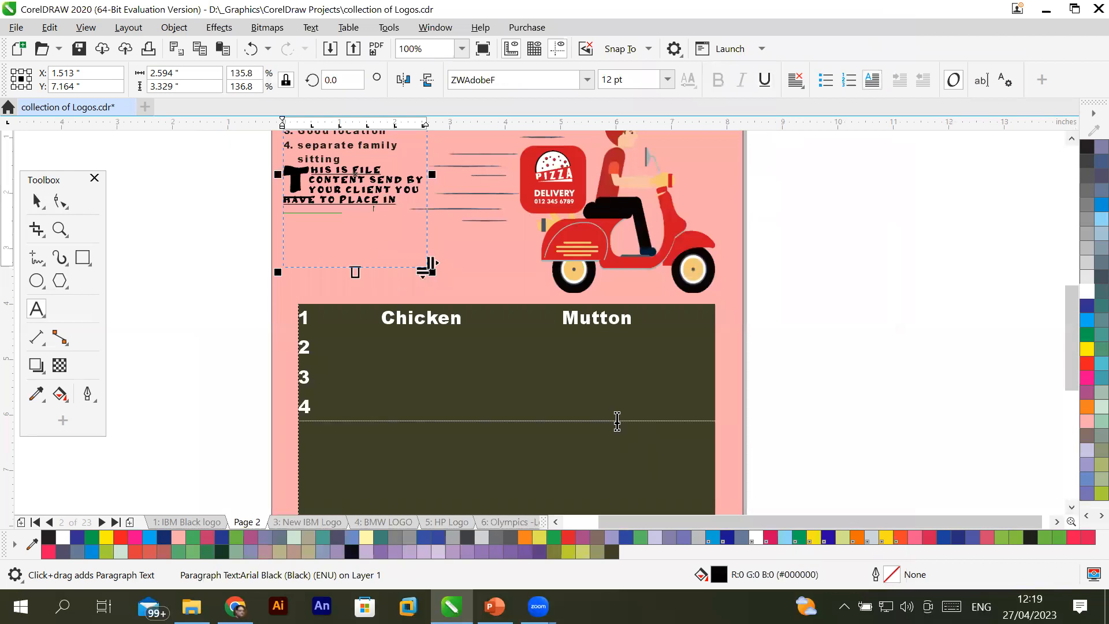
Select the closing sentence of the paragraph text and review the Change Case options without applying any.
click(304, 177)
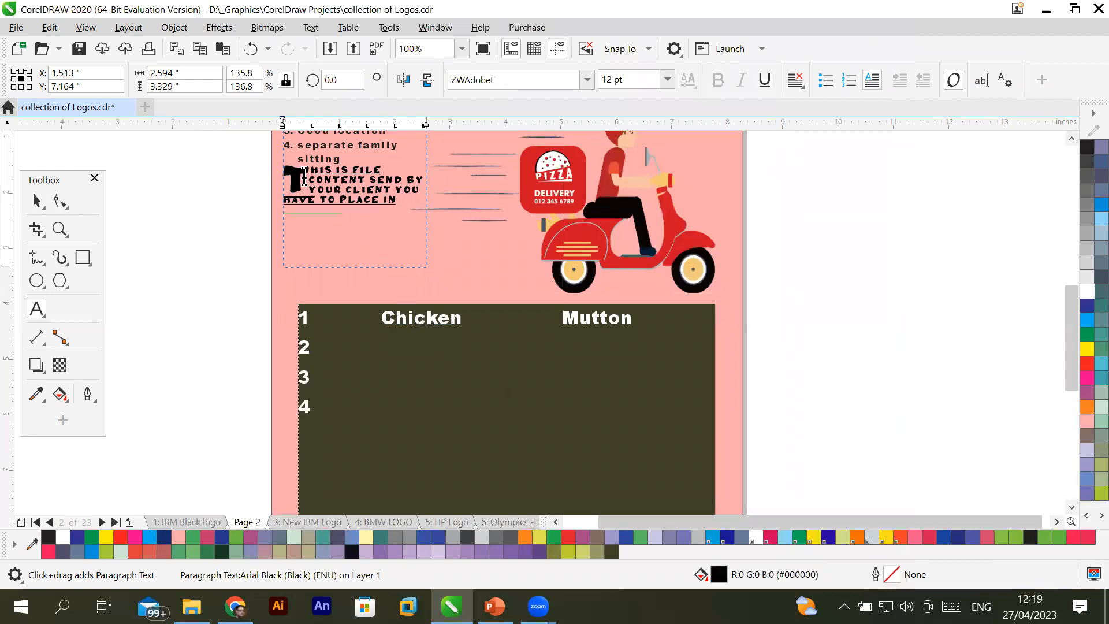
drag(291, 178, 395, 202)
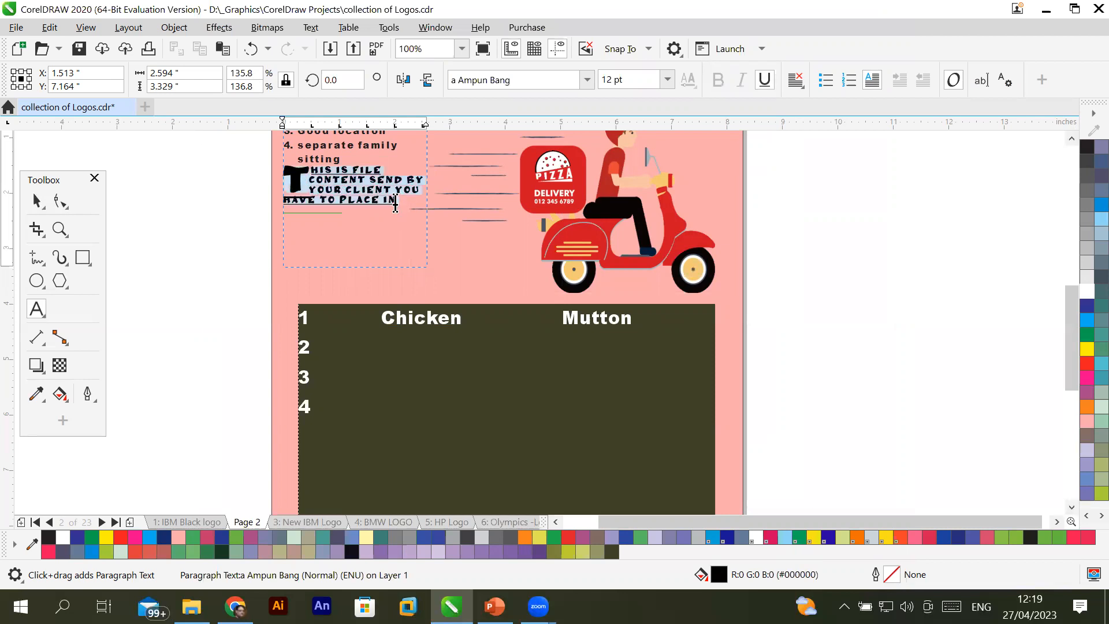
scroll(382, 155, up, 1)
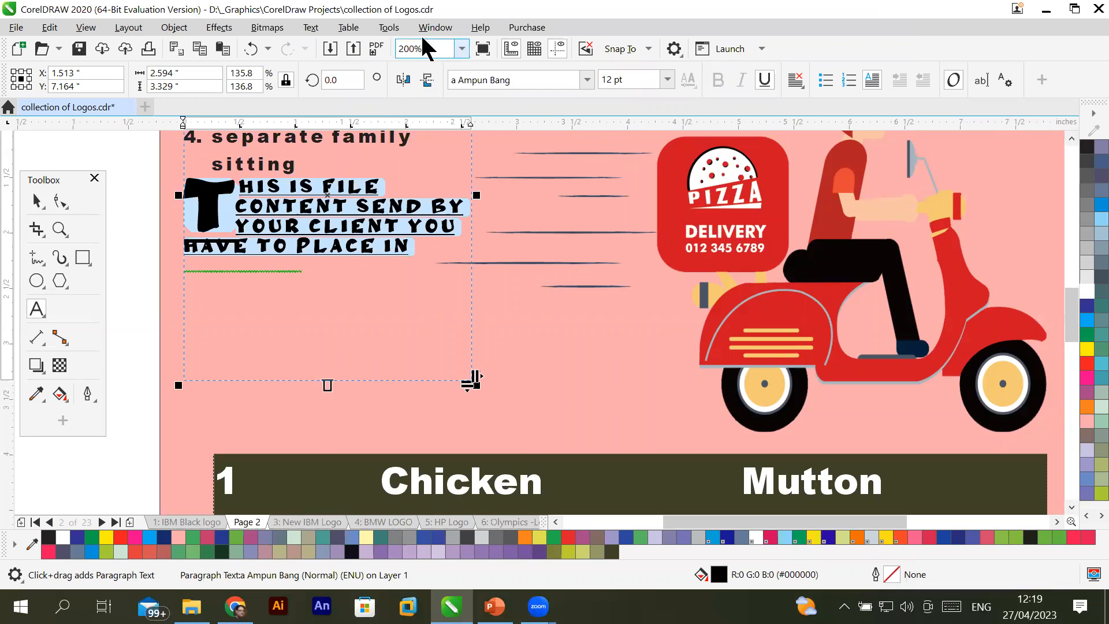
click(309, 29)
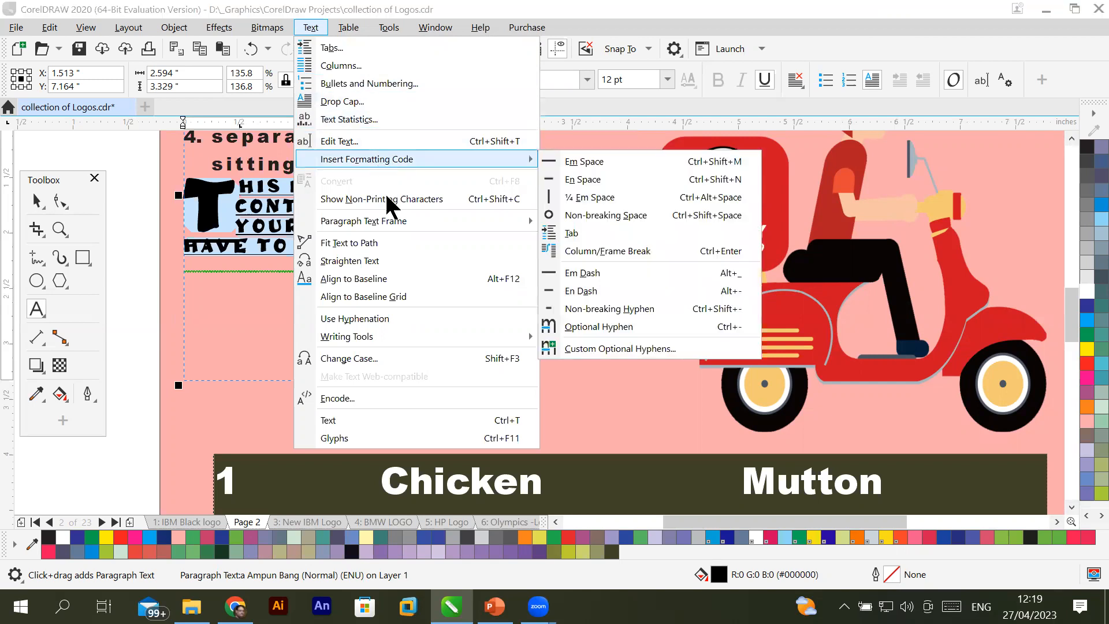
click(408, 357)
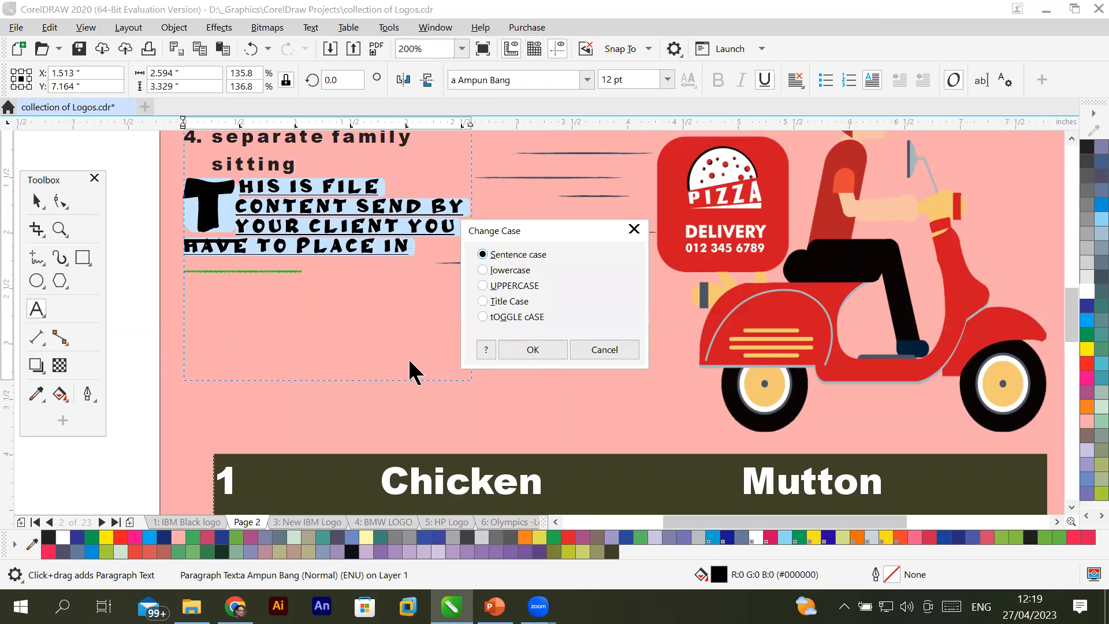
click(595, 350)
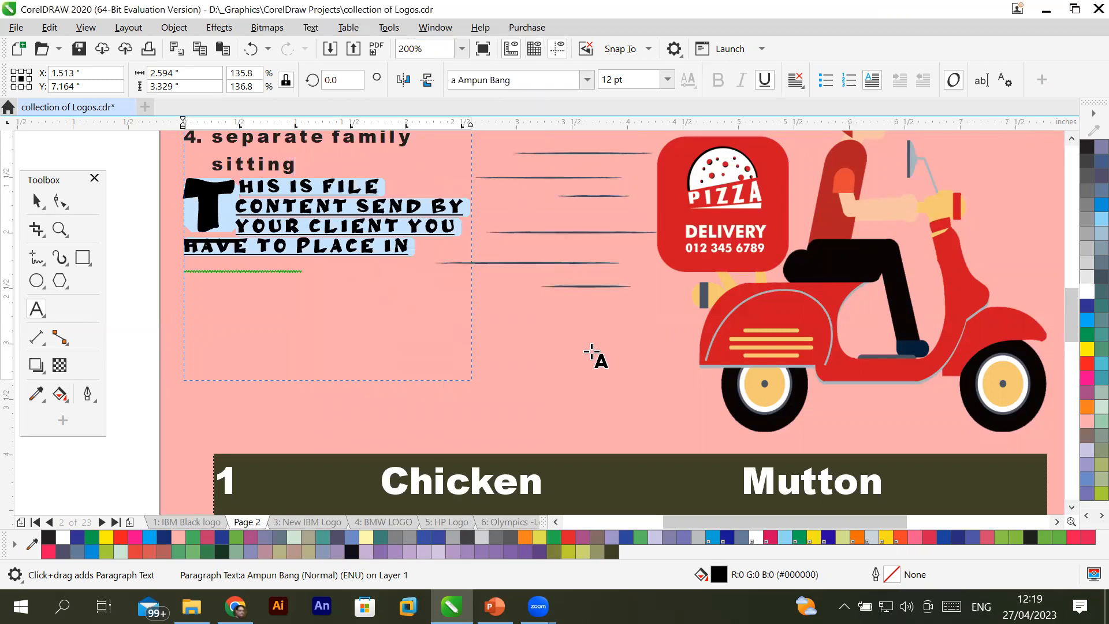
Review the Edit Text dialog's options for the closing sentence, discard the dialog and look over the remaining text commands.
click(982, 80)
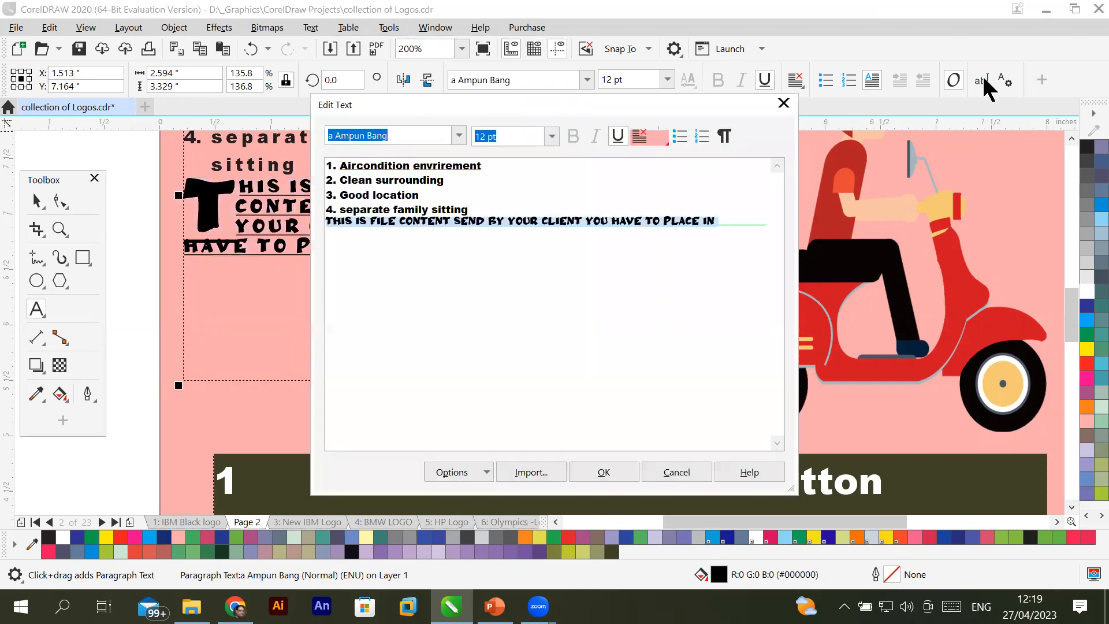
click(439, 472)
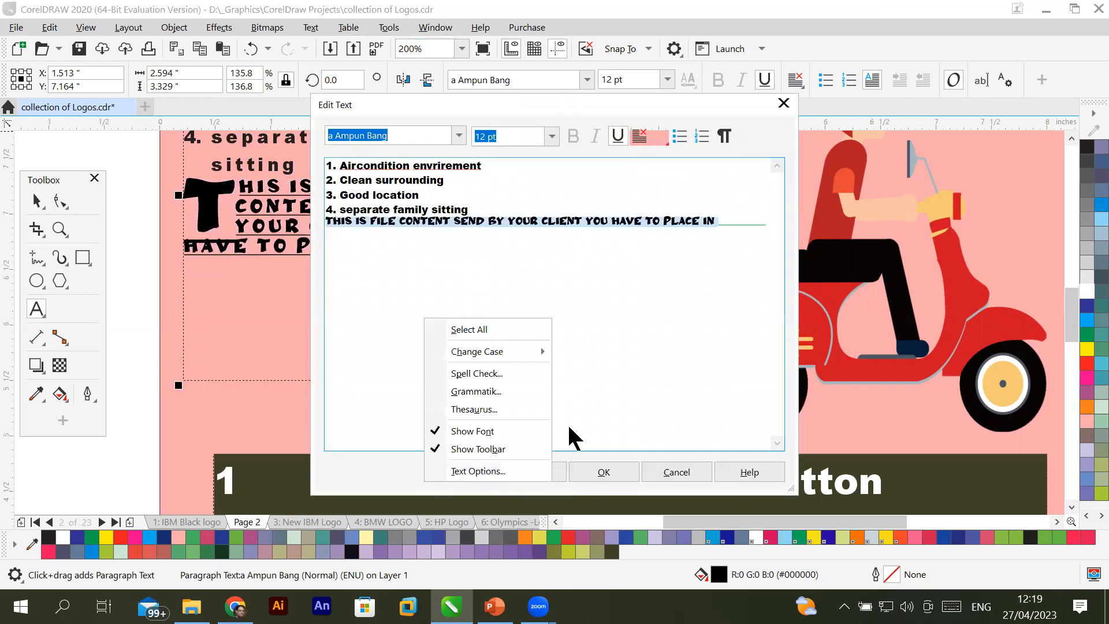
click(659, 479)
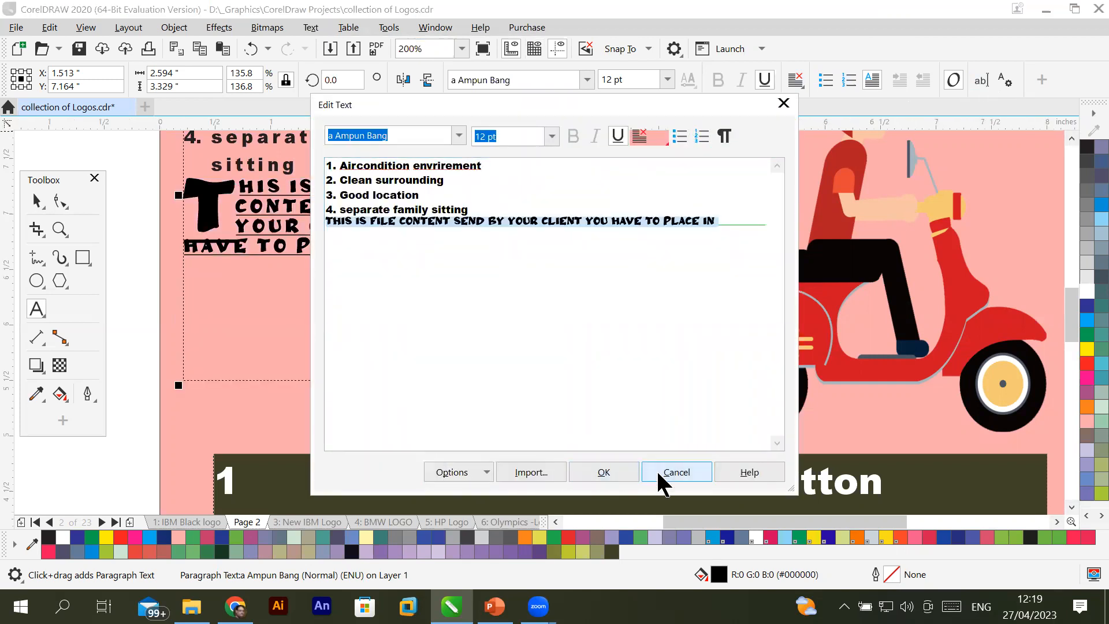
click(669, 481)
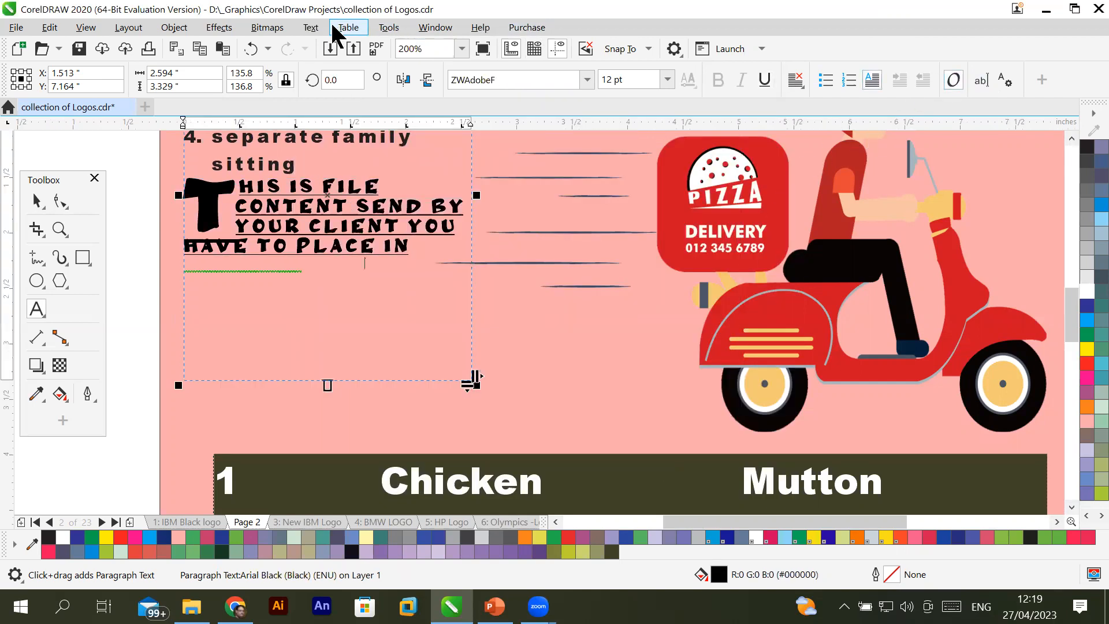
click(310, 28)
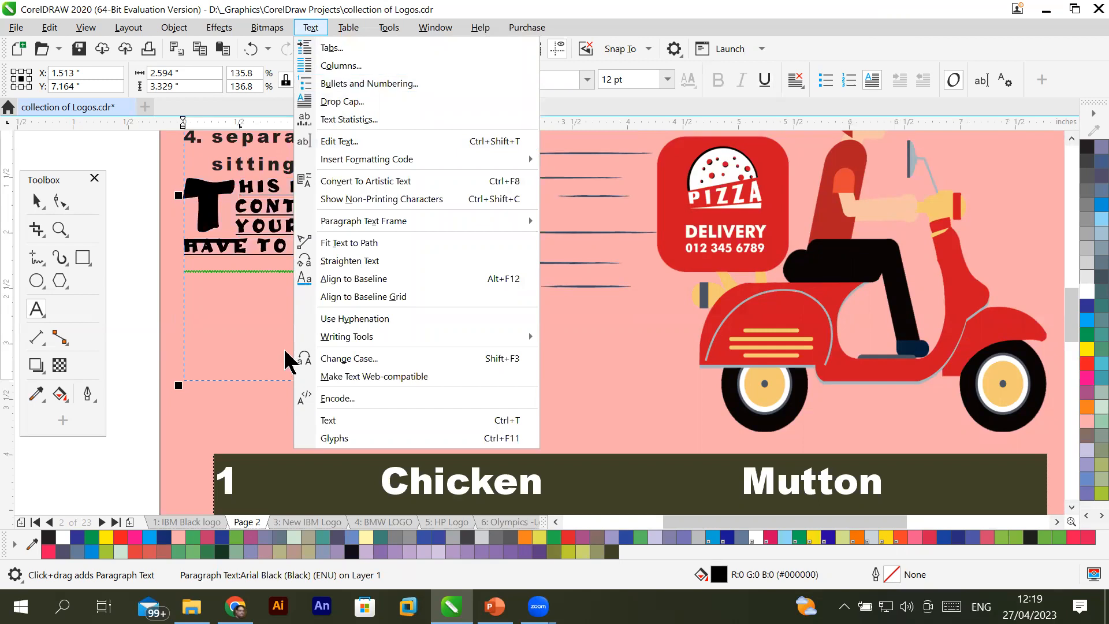
click(251, 237)
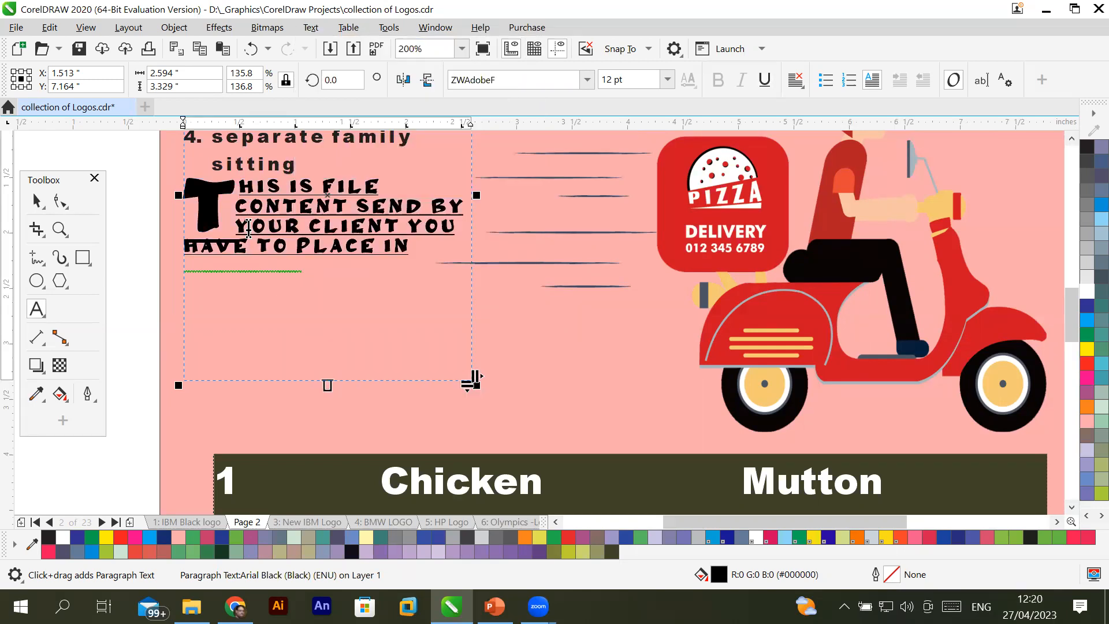
Undo the drop cap on the closing sentence and show the paragraph text's character nodes with the Shape tool.
scroll(252, 242, down, 2)
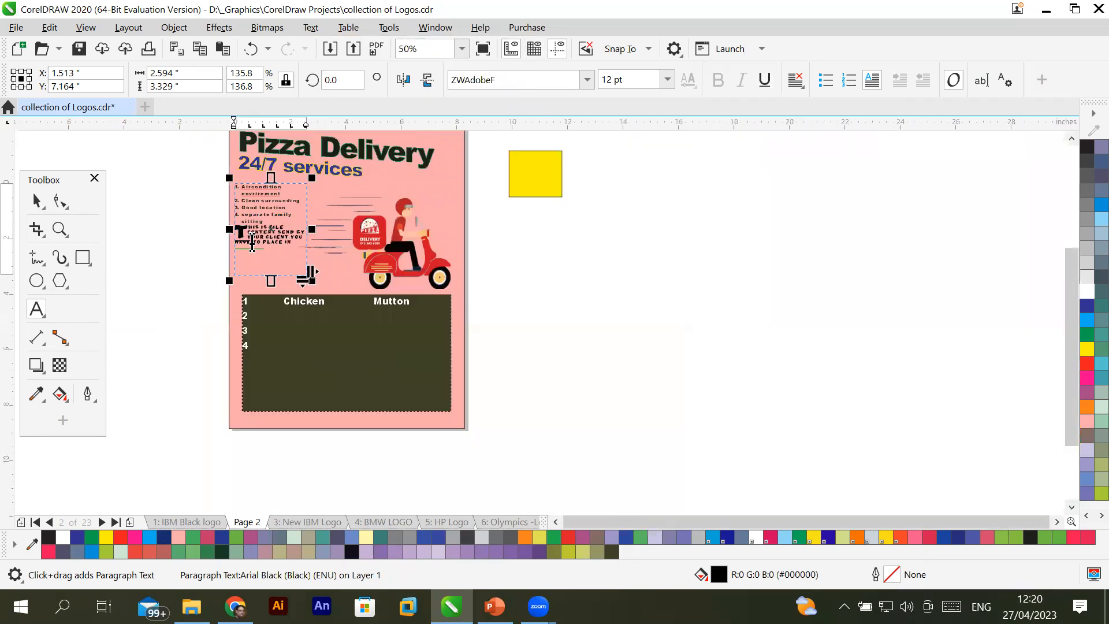
click(1072, 139)
scroll(247, 382, up, 1)
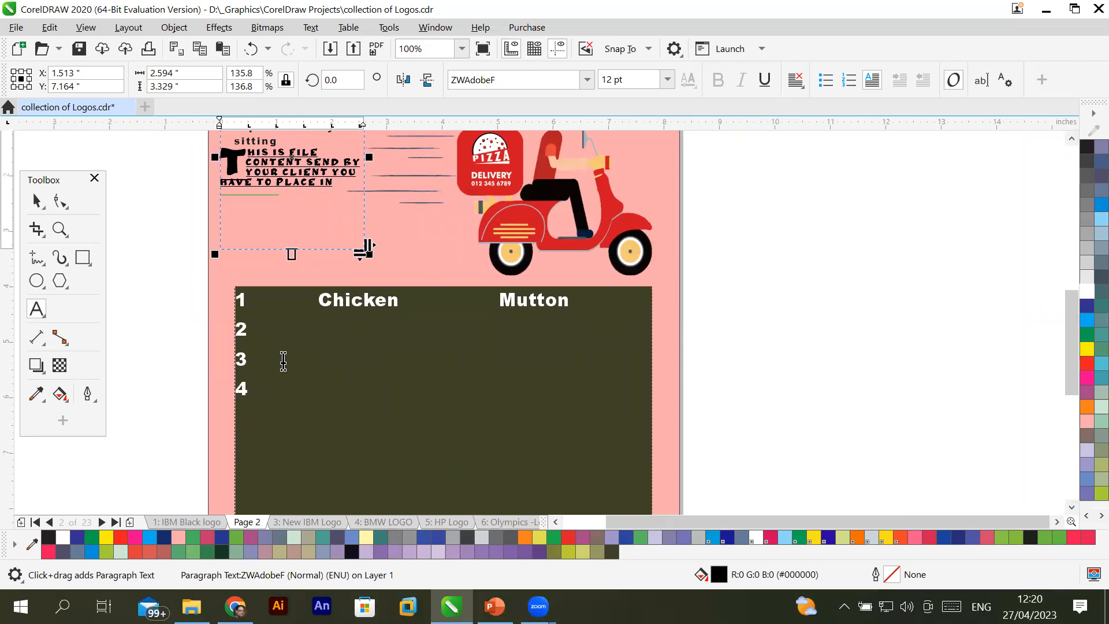
scroll(284, 361, down, 1)
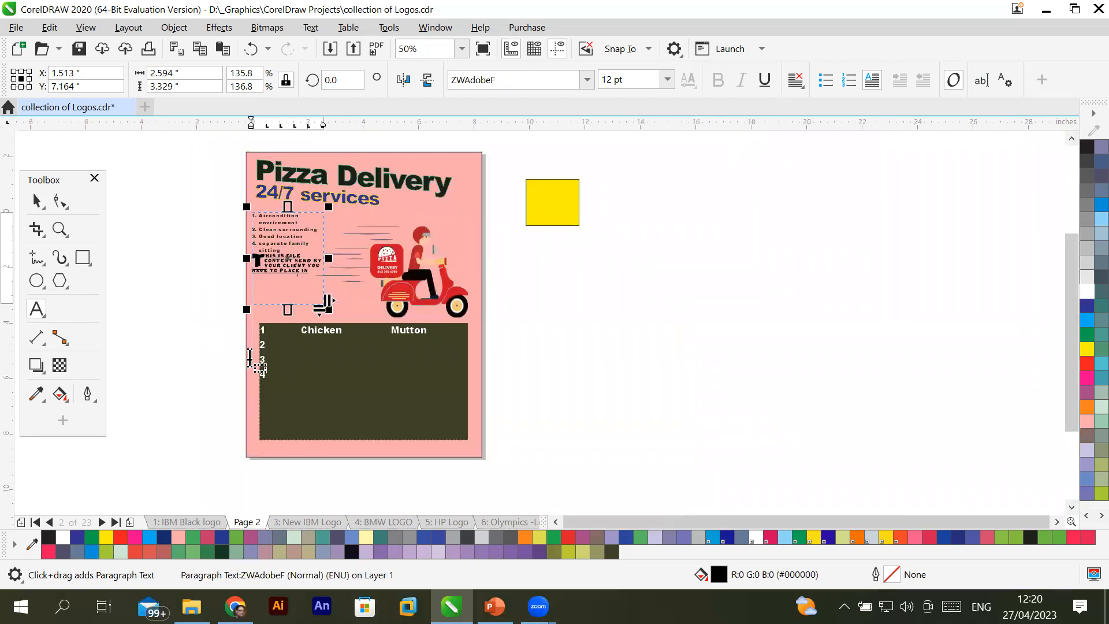
click(62, 203)
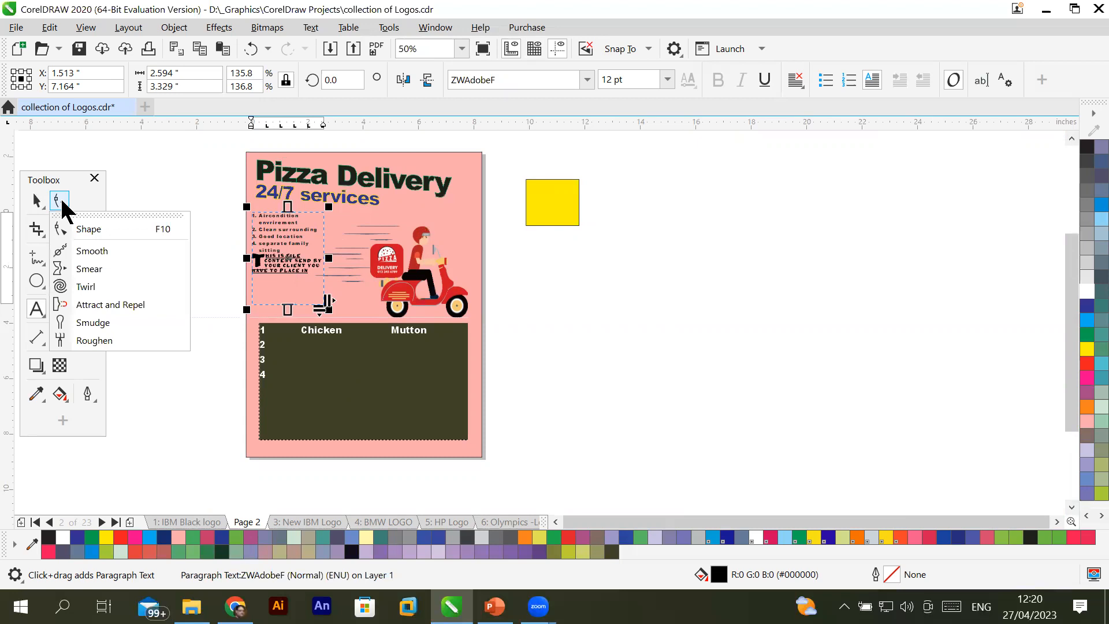
click(60, 199)
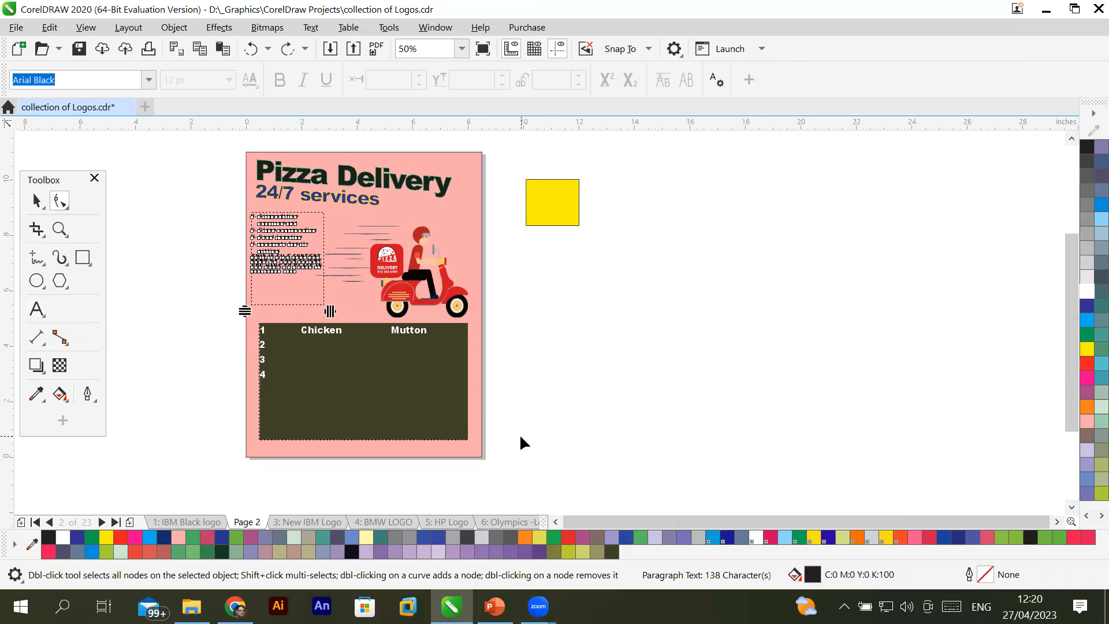
scroll(303, 265, up, 3)
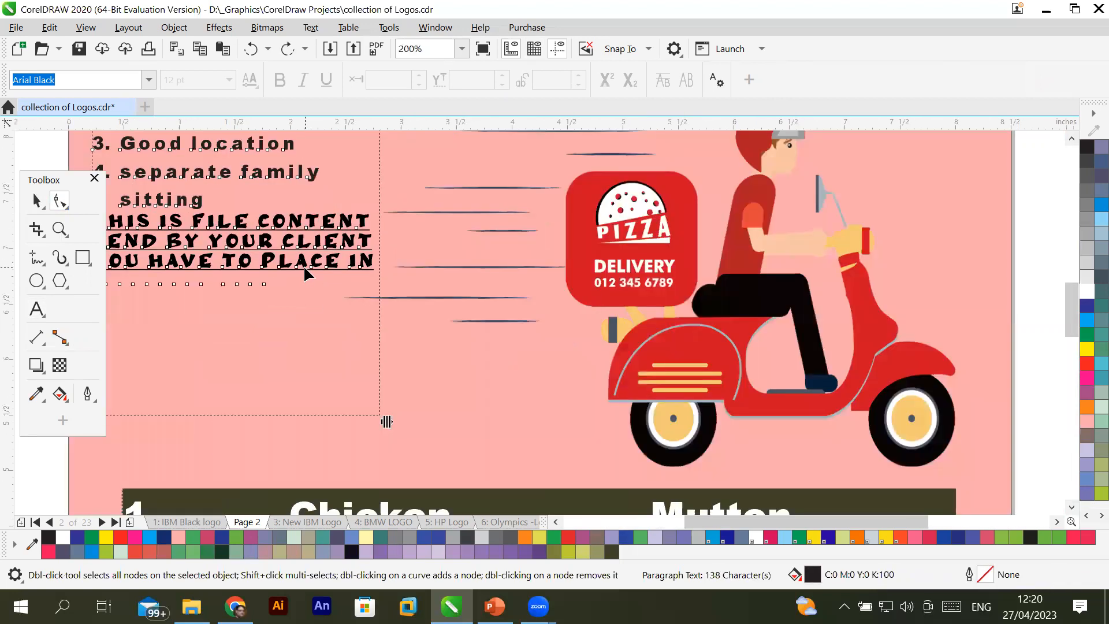
scroll(303, 265, down, 2)
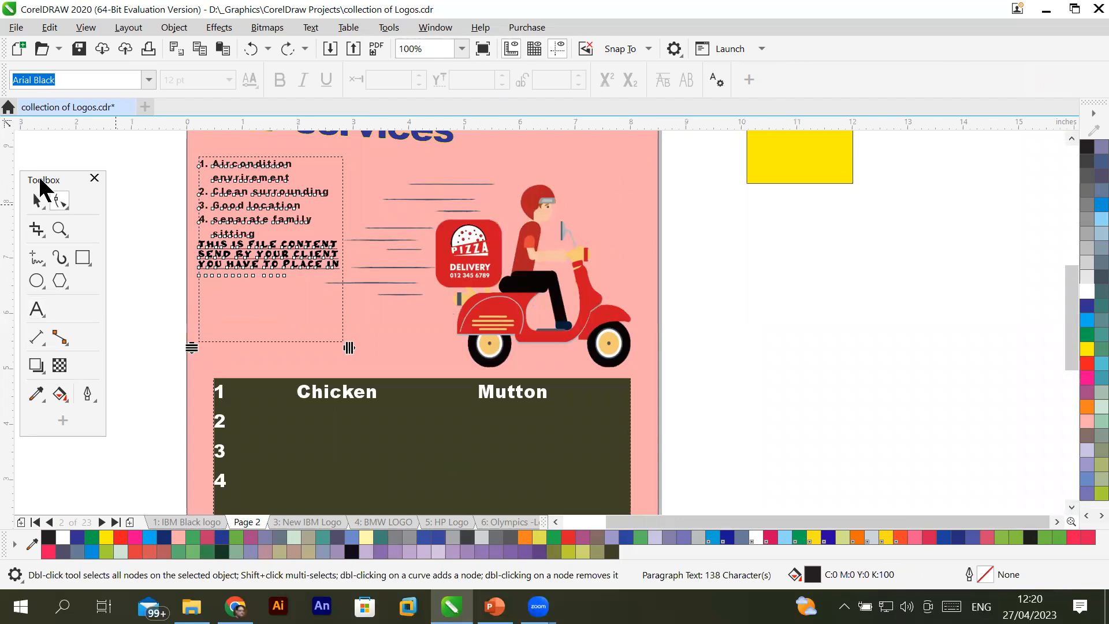
Widen the character spacing of the Pizza Delivery heading and slightly tighten its line spacing with the Shape tool.
click(1072, 139)
click(1074, 142)
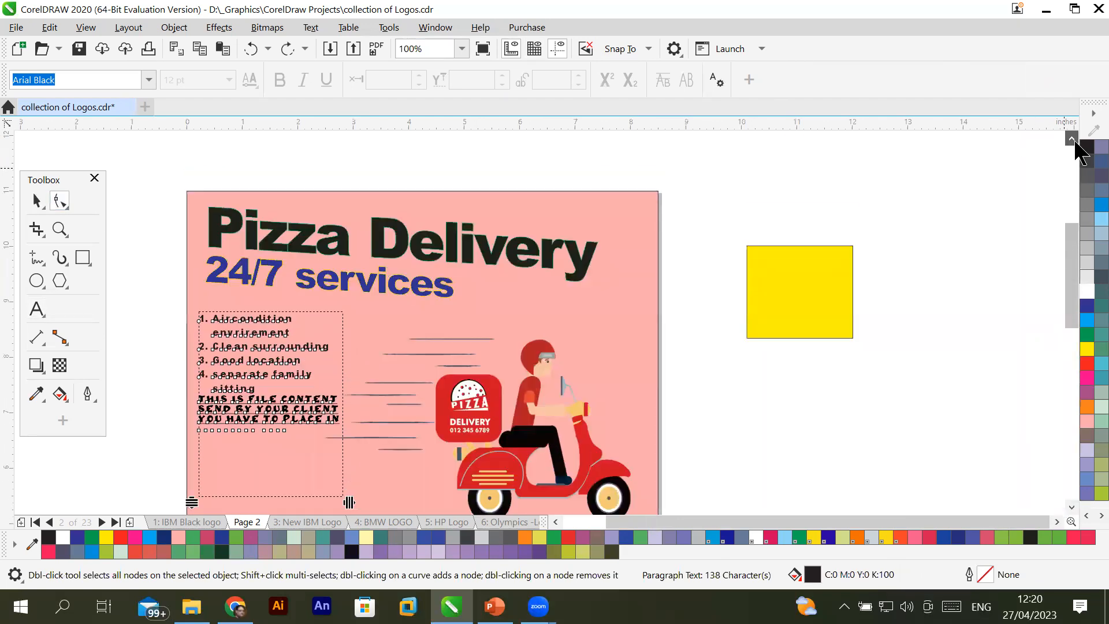
click(36, 202)
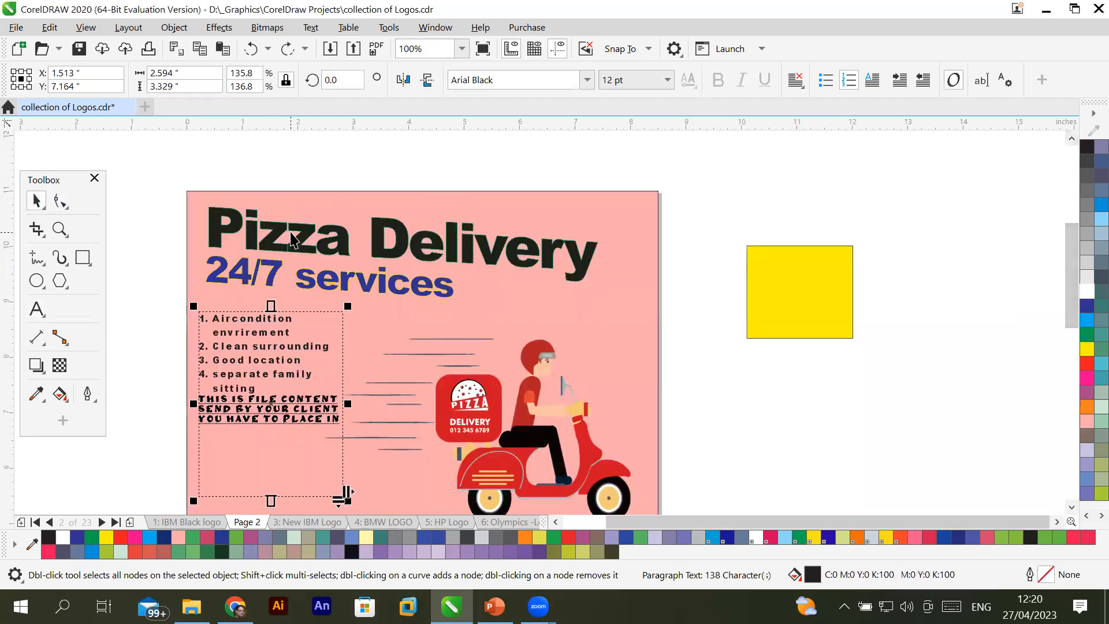
click(290, 232)
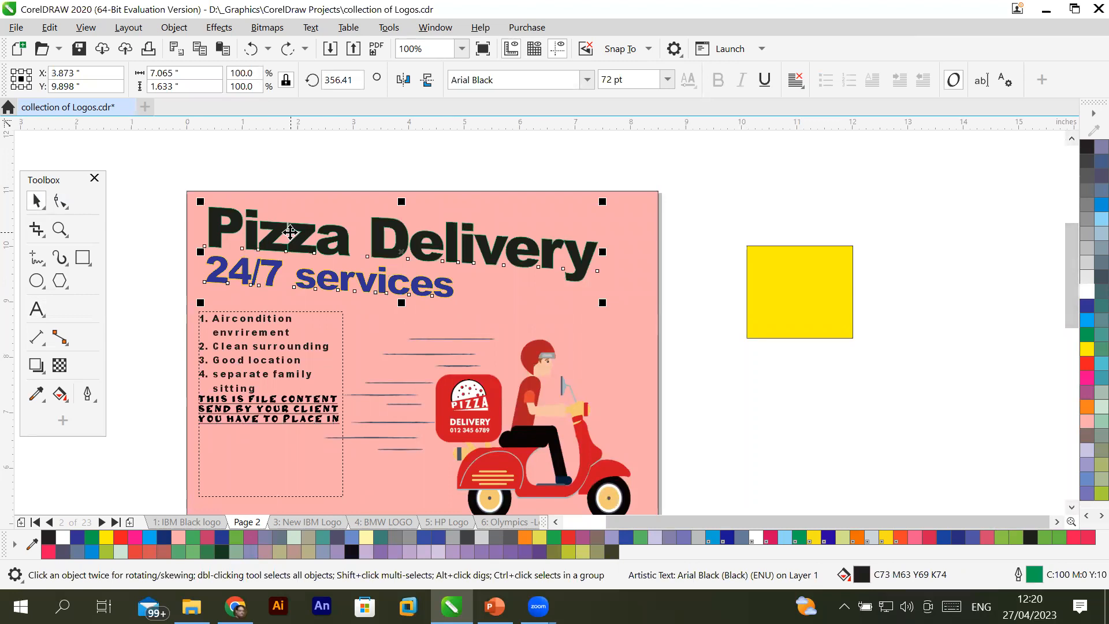
click(60, 202)
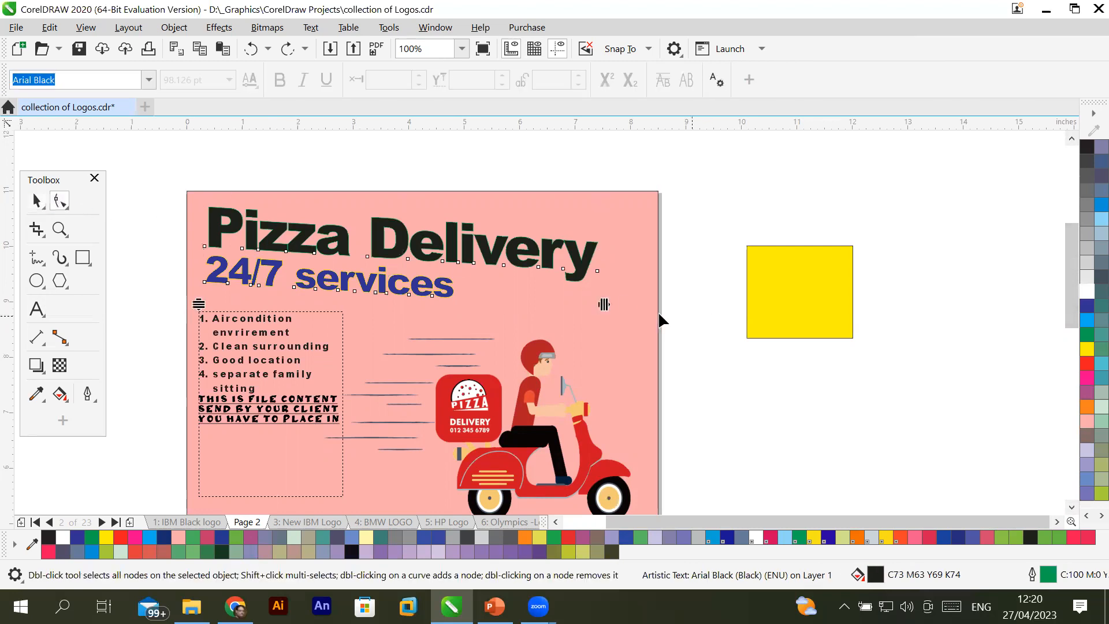
mouse_move(603, 303)
mouse_down()
mouse_move(652, 298)
mouse_move(623, 305)
mouse_up()
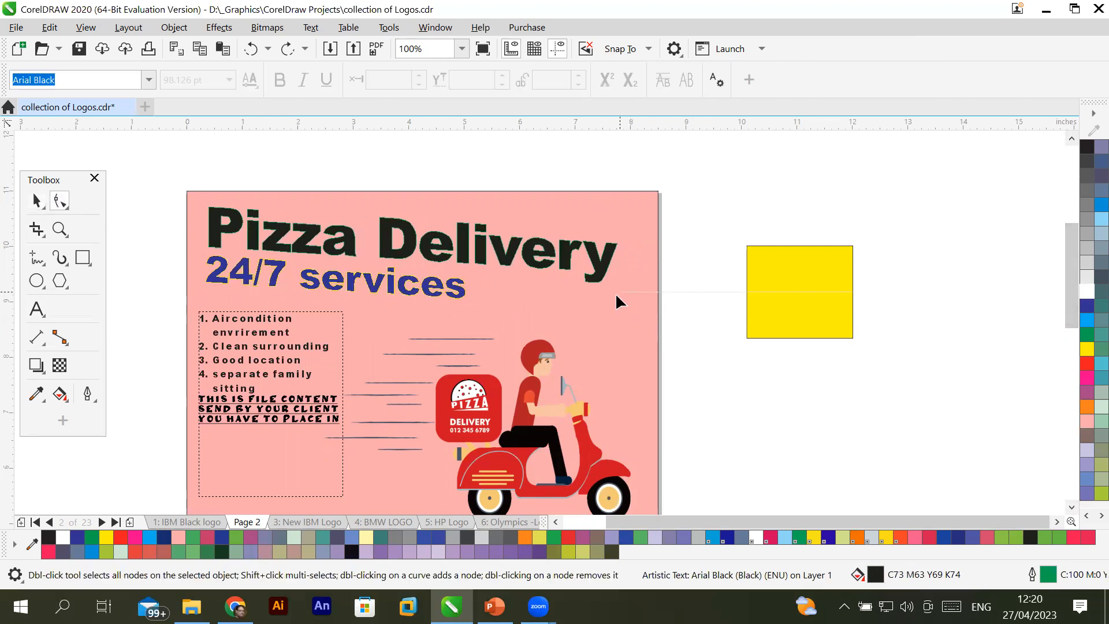
mouse_move(199, 304)
mouse_down()
mouse_move(206, 339)
mouse_move(203, 296)
mouse_up()
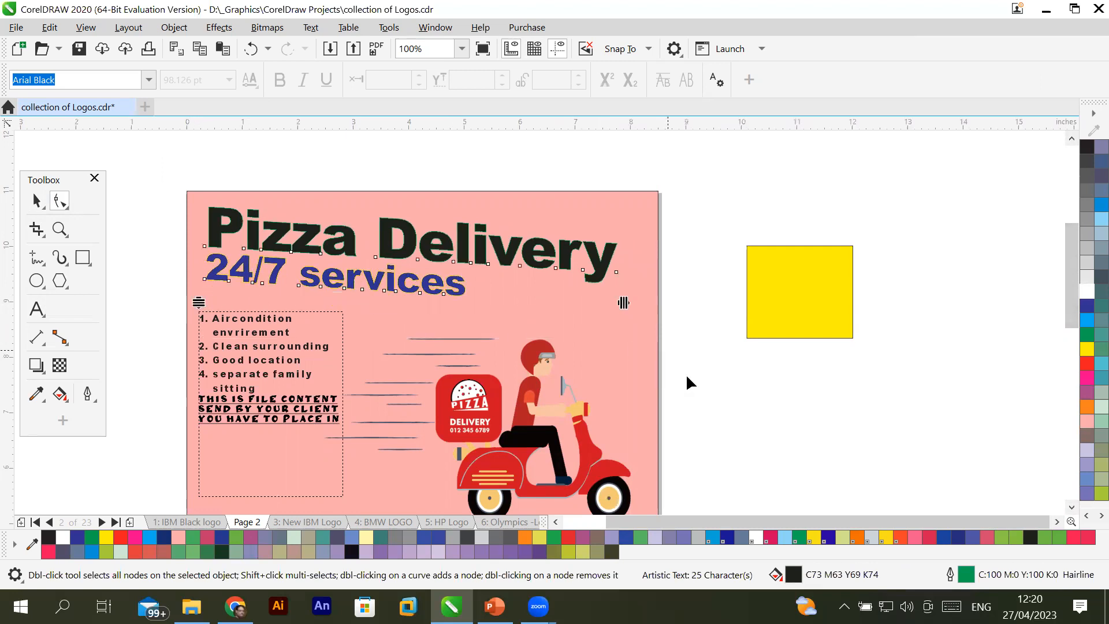
Narrow the numbered paragraph text block and slightly tighten its line spacing using the Shape tool.
click(1072, 508)
click(1072, 509)
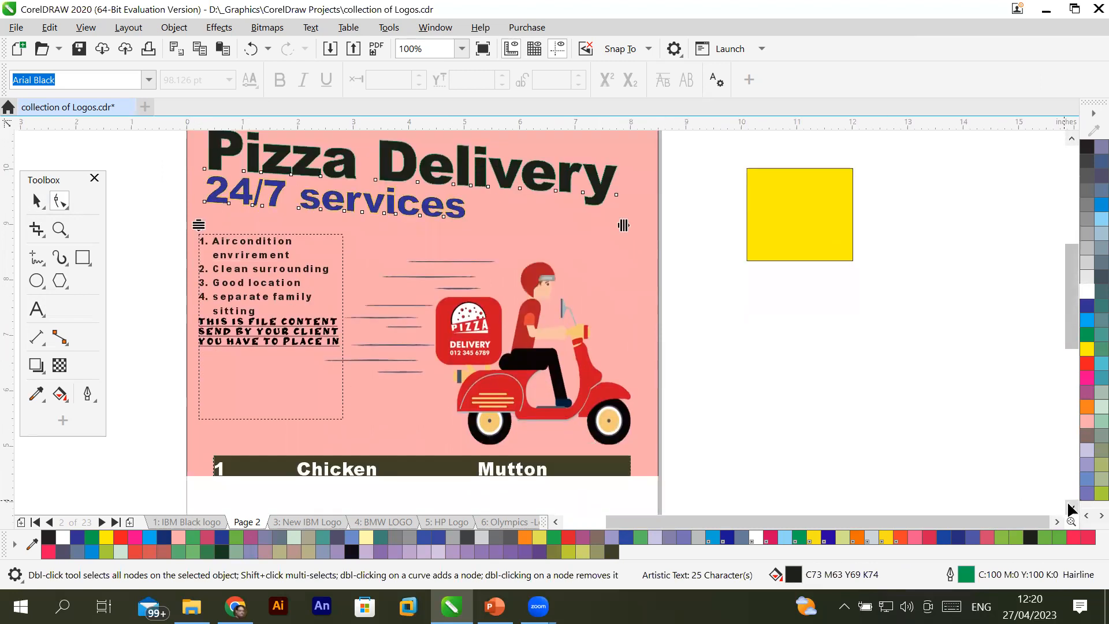
click(276, 293)
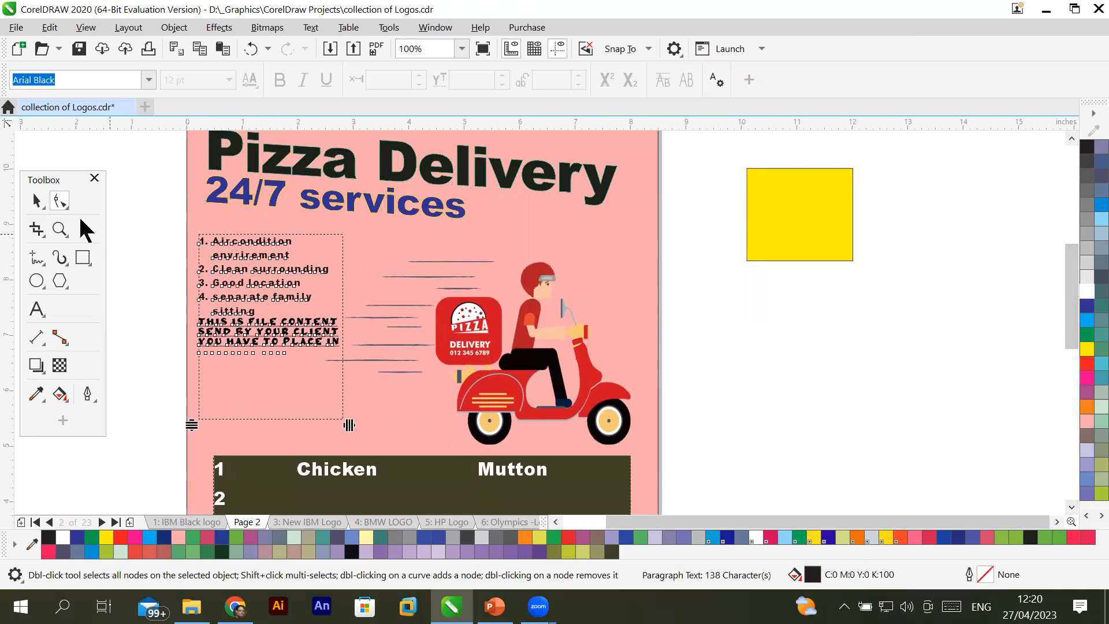
drag(349, 425, 269, 422)
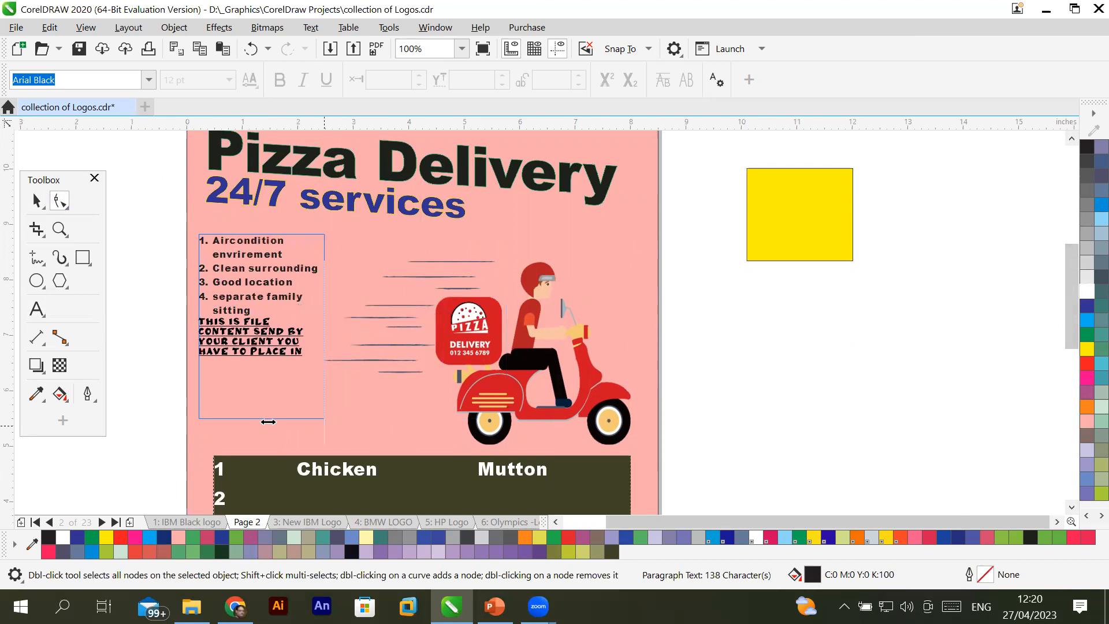
mouse_move(194, 425)
mouse_down()
mouse_move(194, 447)
mouse_move(200, 408)
mouse_up()
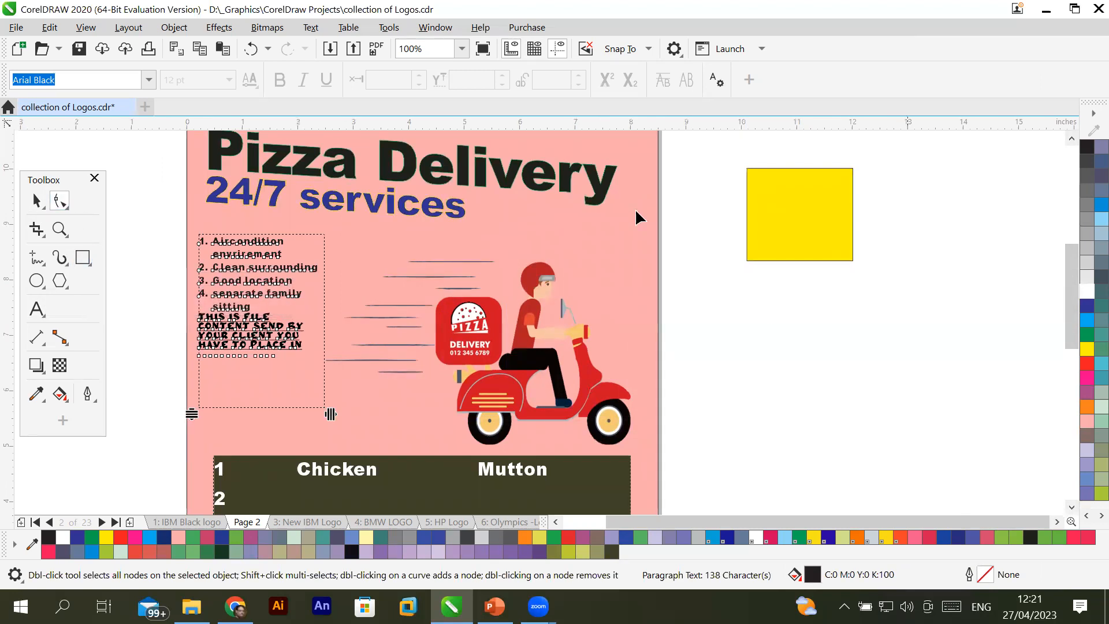
Skew the yellow rectangle beside the poster horizontally into a slight slant, about 2.01 inches wide overall.
click(36, 199)
click(751, 228)
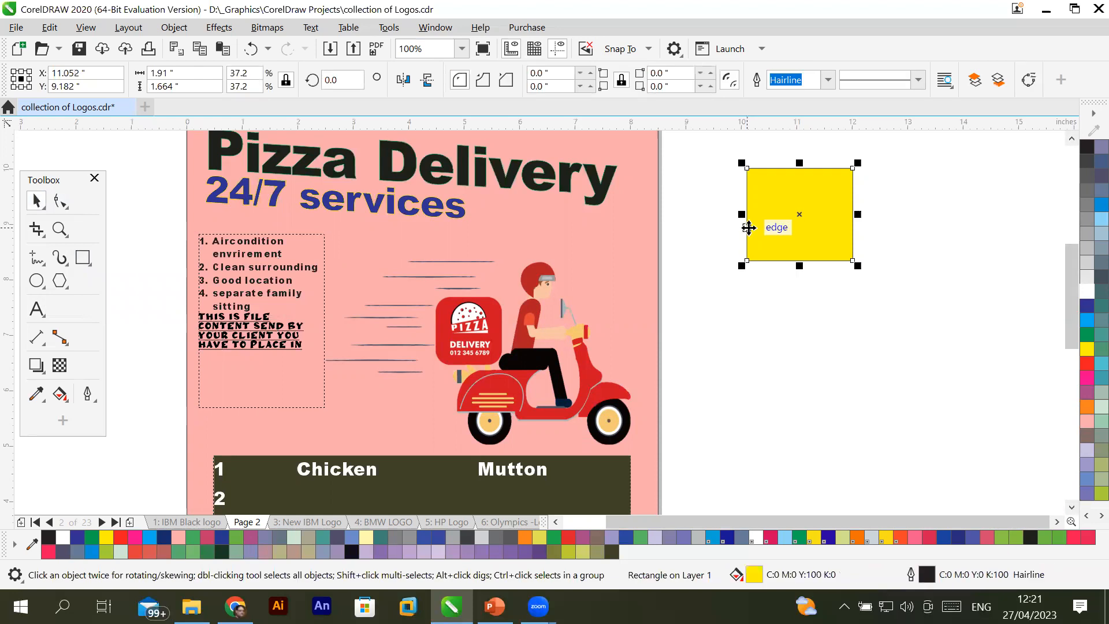
click(778, 205)
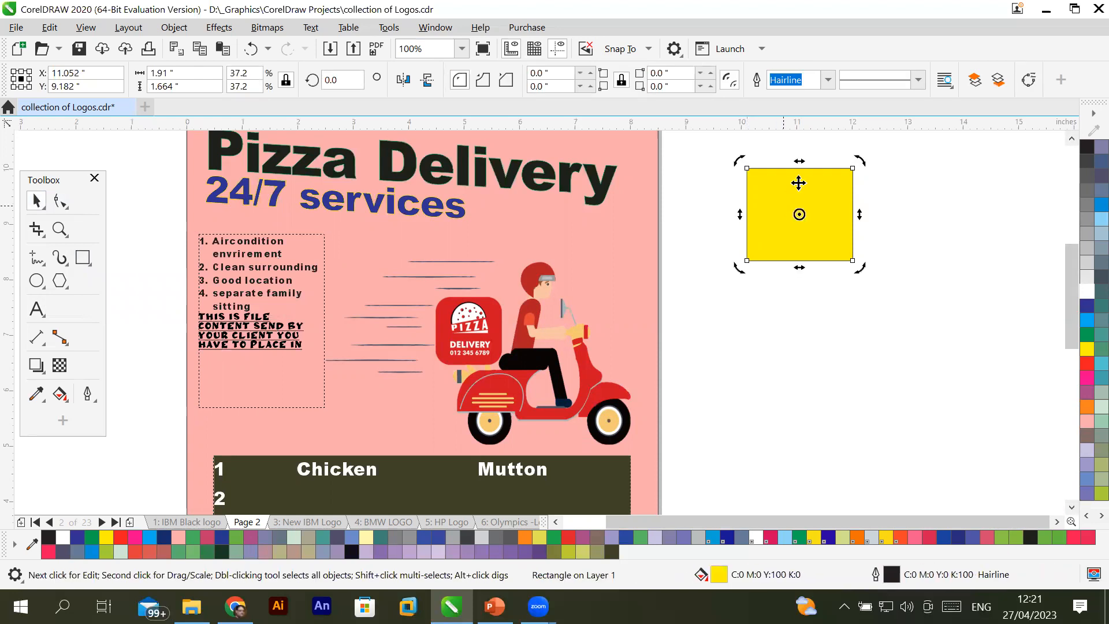
drag(800, 165, 832, 162)
mouse_move(876, 218)
mouse_down()
mouse_move(876, 190)
mouse_move(873, 255)
mouse_move(878, 194)
mouse_move(871, 218)
mouse_up()
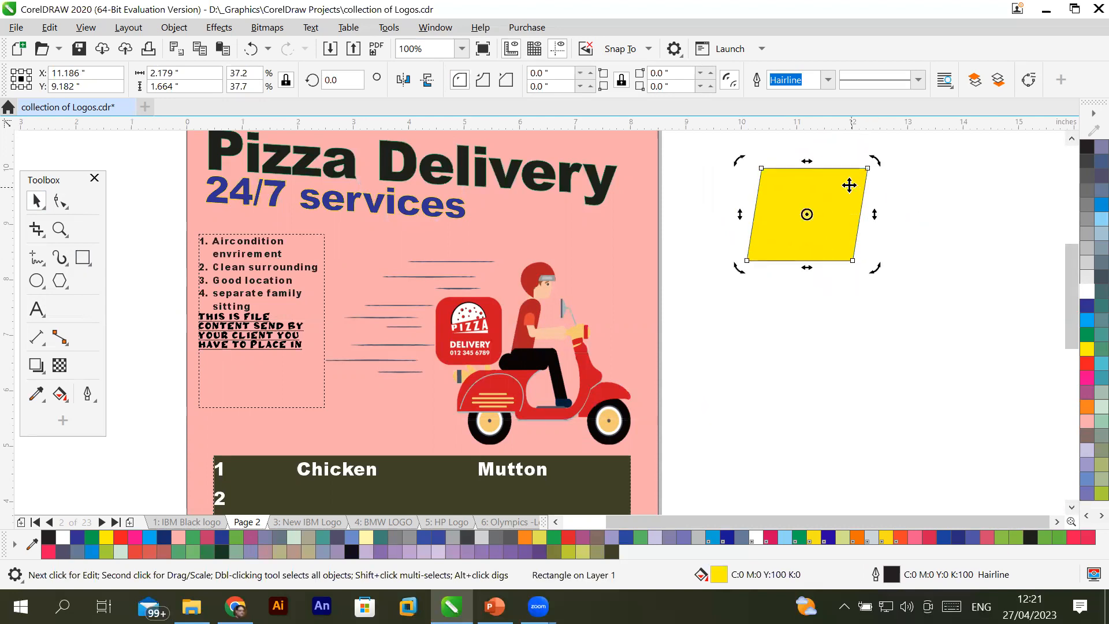
mouse_move(809, 164)
mouse_down()
mouse_move(787, 163)
mouse_move(800, 165)
mouse_up()
Try rotating the yellow rectangle to about 50 degrees and adjusting its width and rotation freehand, and undo these changes.
drag(867, 163, 803, 155)
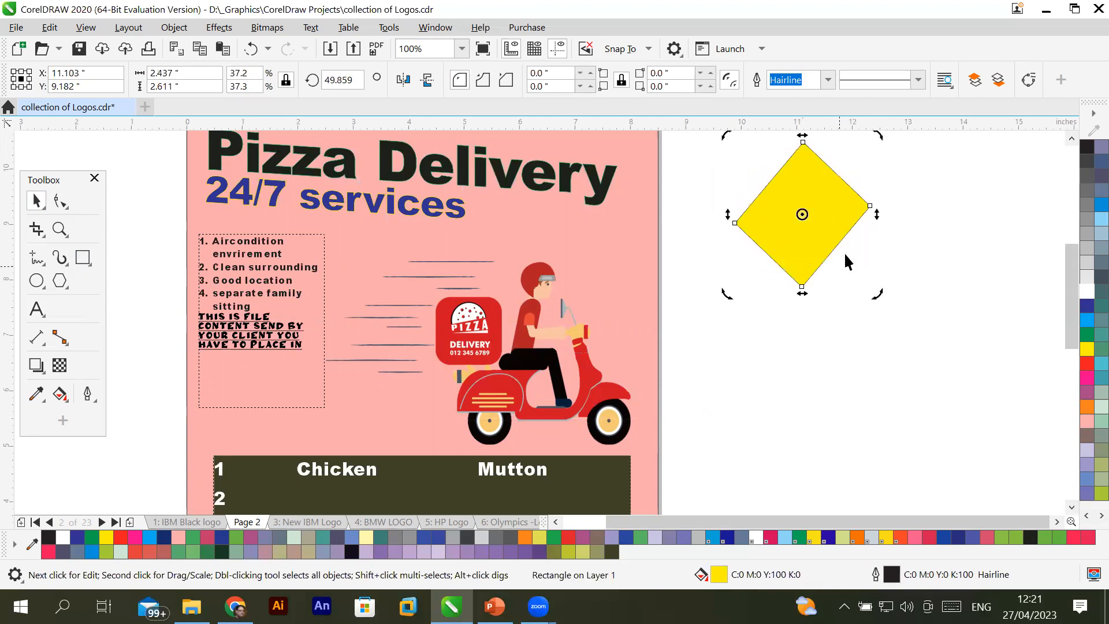
click(827, 221)
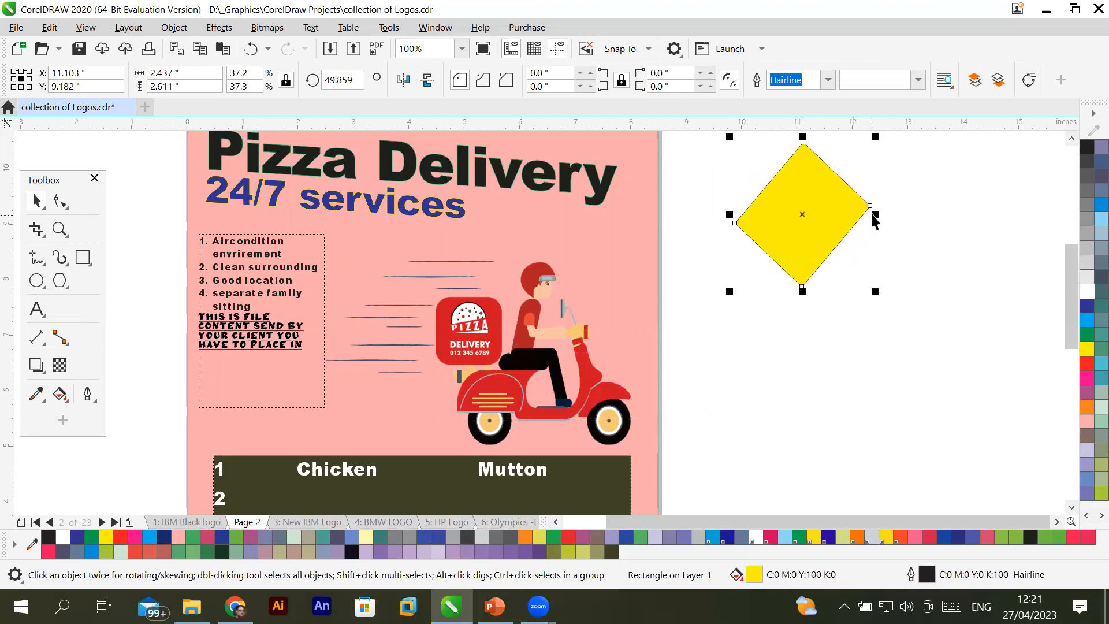
mouse_move(875, 214)
mouse_down()
mouse_move(945, 209)
mouse_move(884, 208)
mouse_move(931, 210)
mouse_move(861, 223)
mouse_up()
click(849, 225)
drag(879, 136, 907, 224)
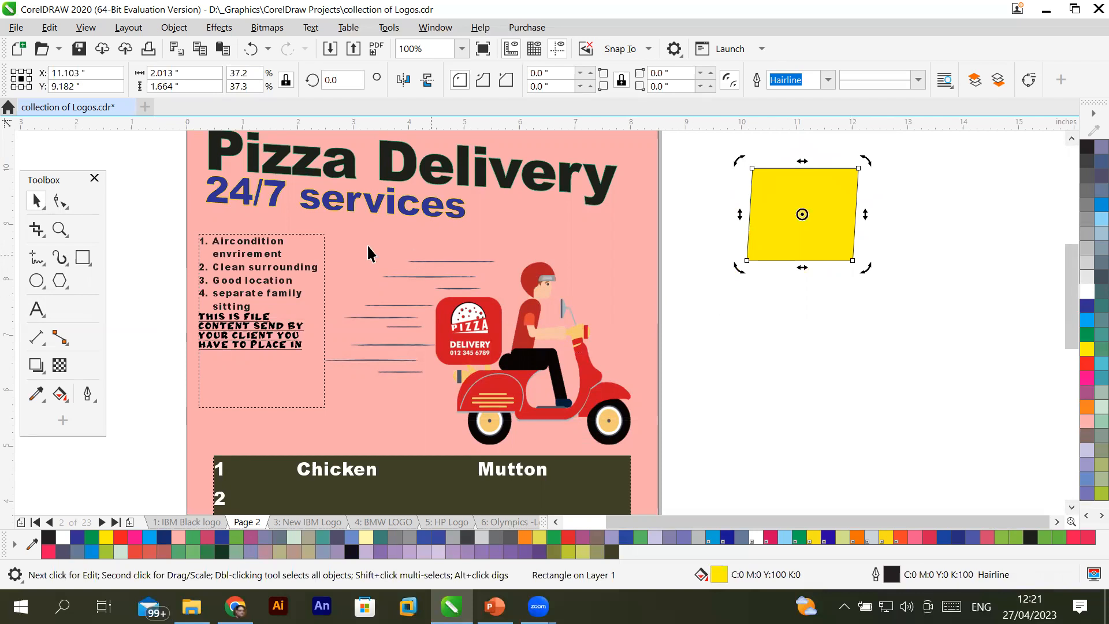
Try rounding the yellow shape's upper-left corner to a radius of about 0.83 inches with the Shape tool, and restore the square corners.
click(62, 199)
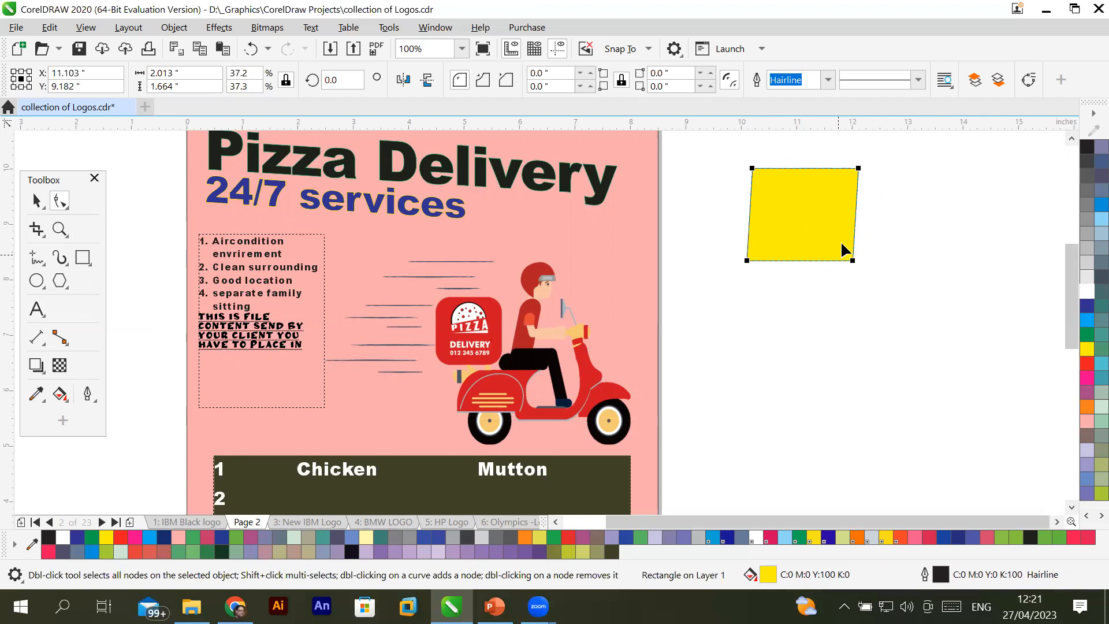
click(859, 169)
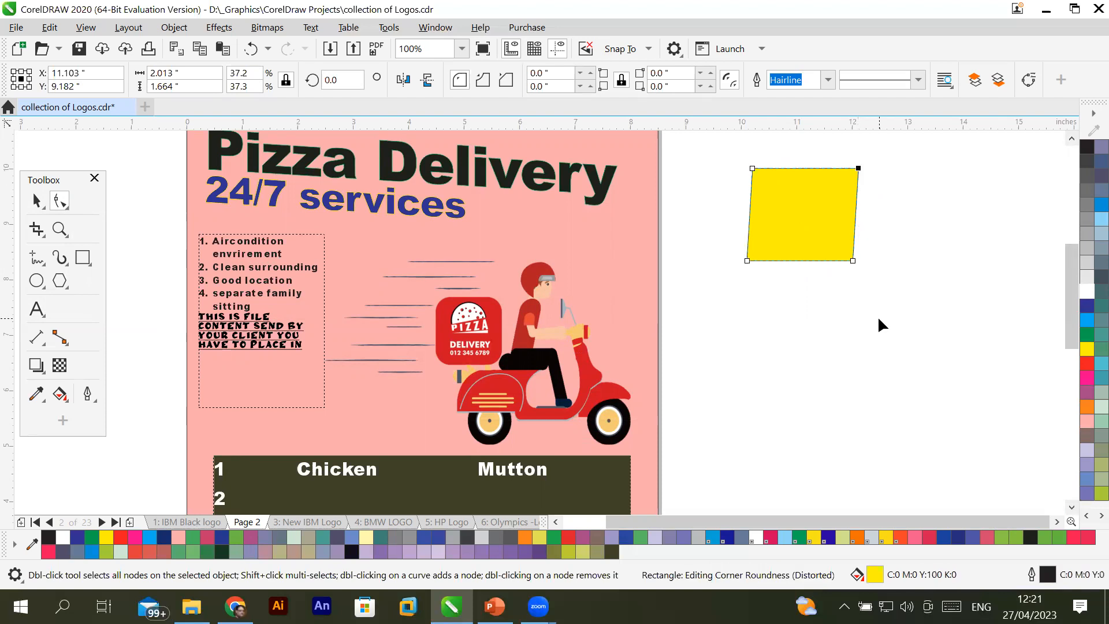
click(752, 169)
drag(752, 170, 798, 230)
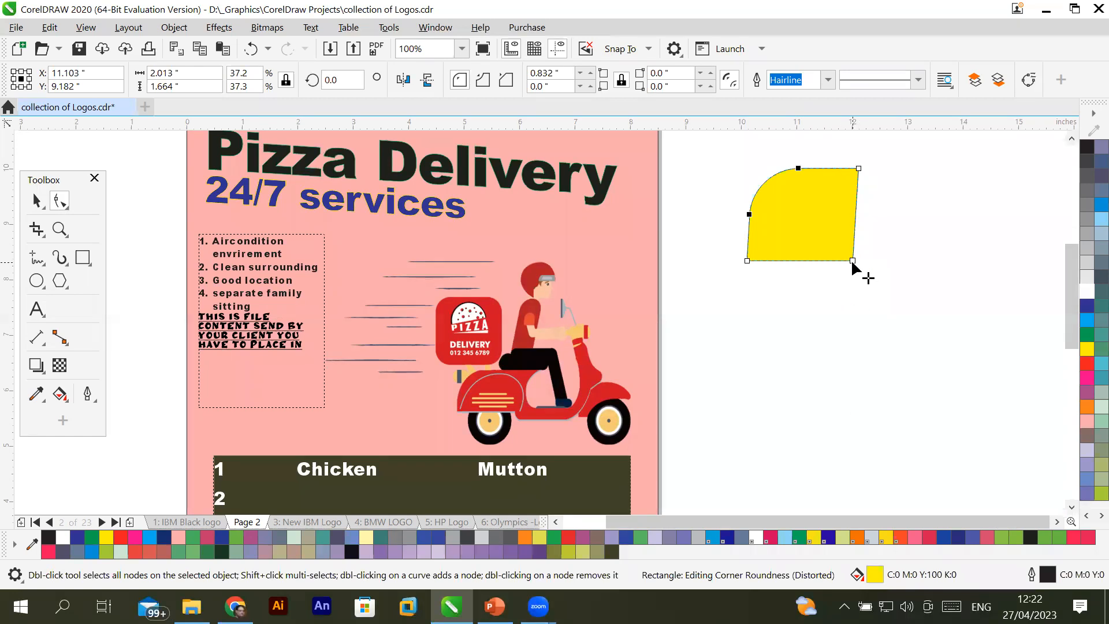
drag(837, 247, 824, 227)
drag(798, 168, 710, 144)
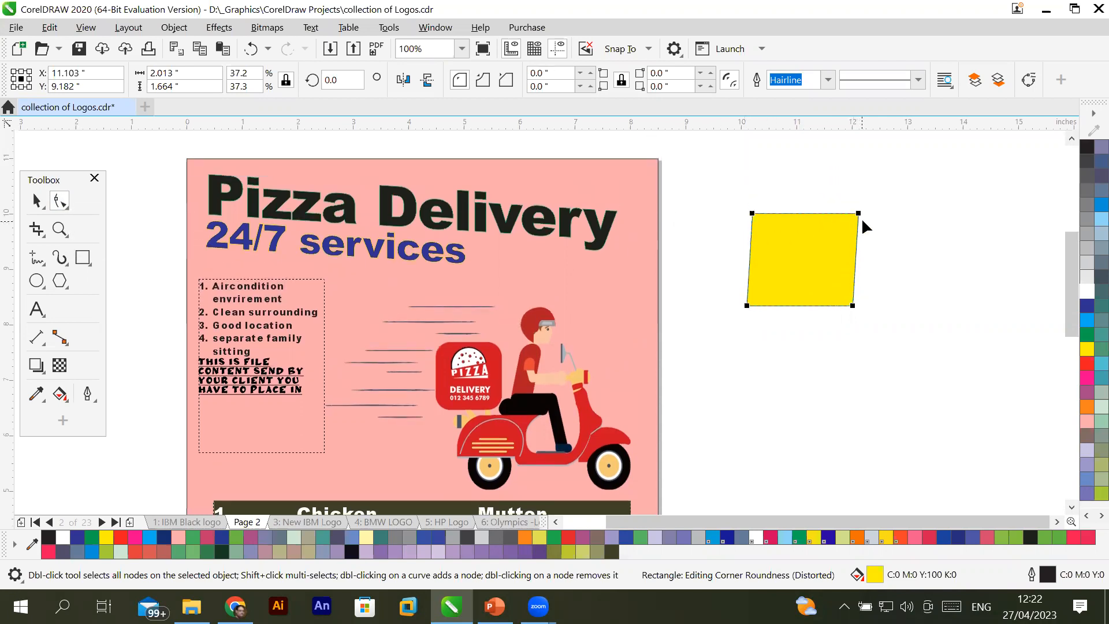
Round only the yellow shape's upper-right corner to a radius of about 0.49 inches with the Shape tool.
mouse_move(858, 214)
mouse_down()
mouse_move(826, 251)
mouse_move(869, 266)
mouse_move(867, 214)
mouse_up()
click(858, 211)
drag(859, 214, 845, 240)
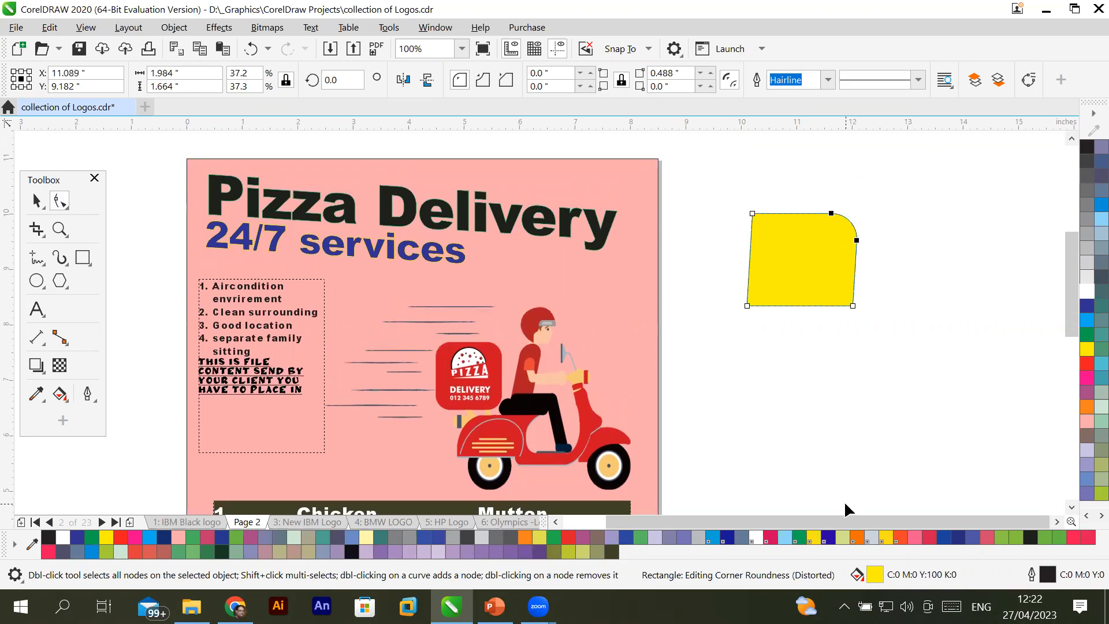
Convert the yellow rounded rectangle to curves.
click(38, 202)
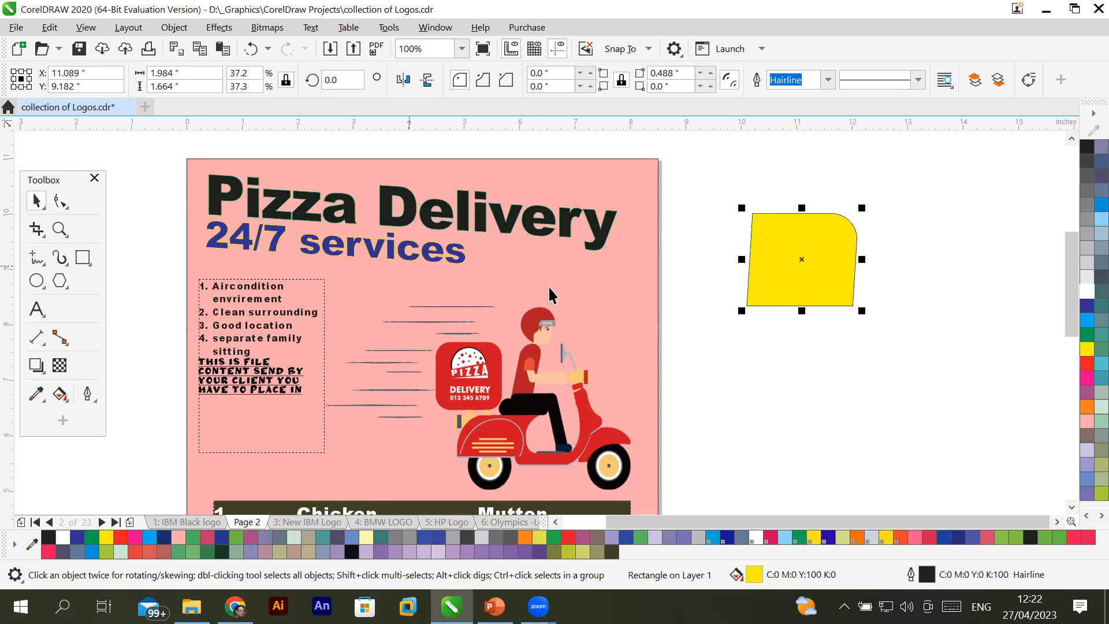
right_click(788, 250)
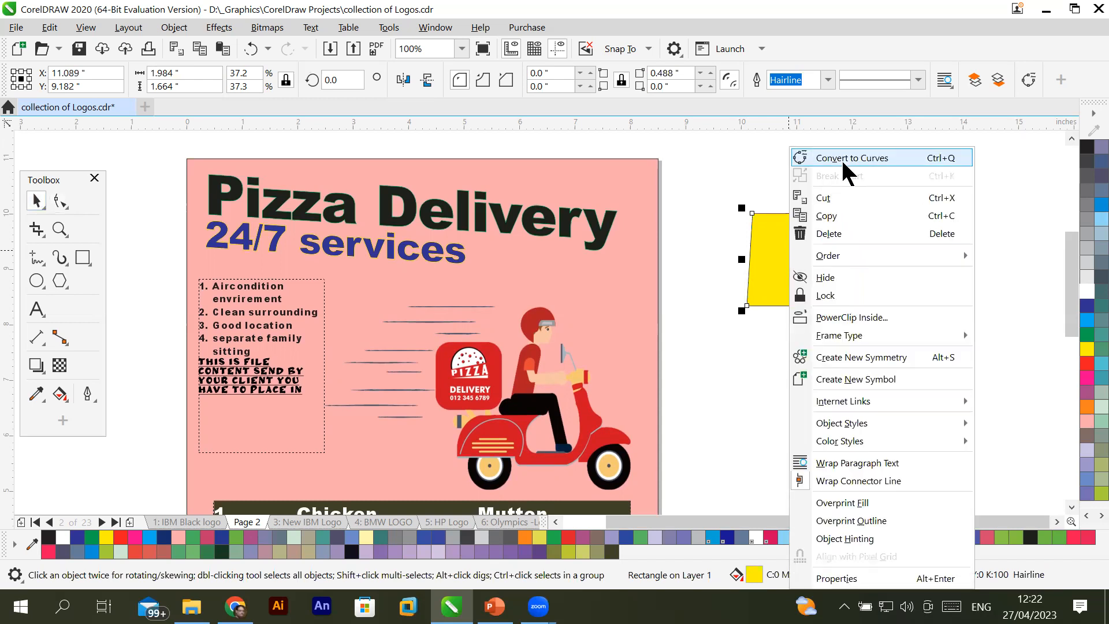
click(176, 29)
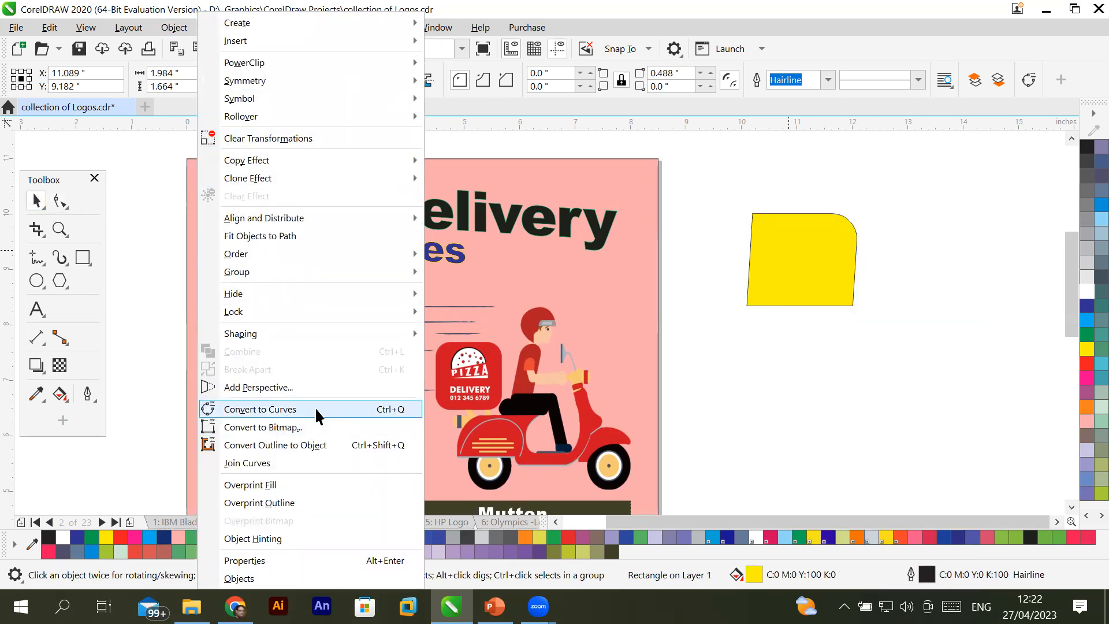
click(314, 407)
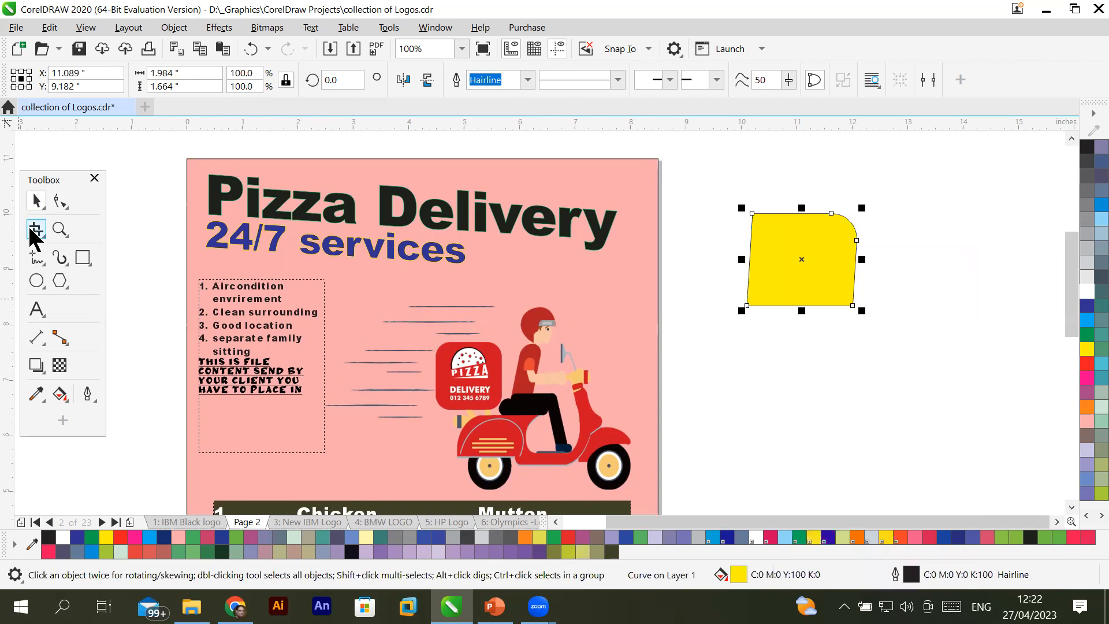
Pull the two bottom nodes of the yellow curve horizontally outward until the base is about 3.17 inches wide.
click(60, 202)
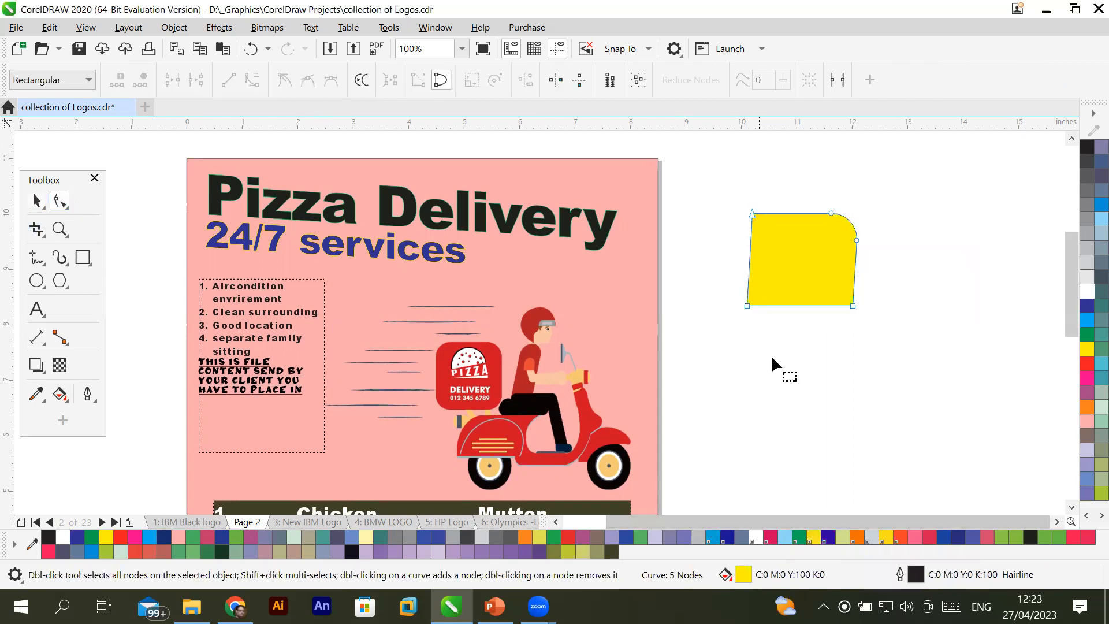
scroll(778, 353, up, 1)
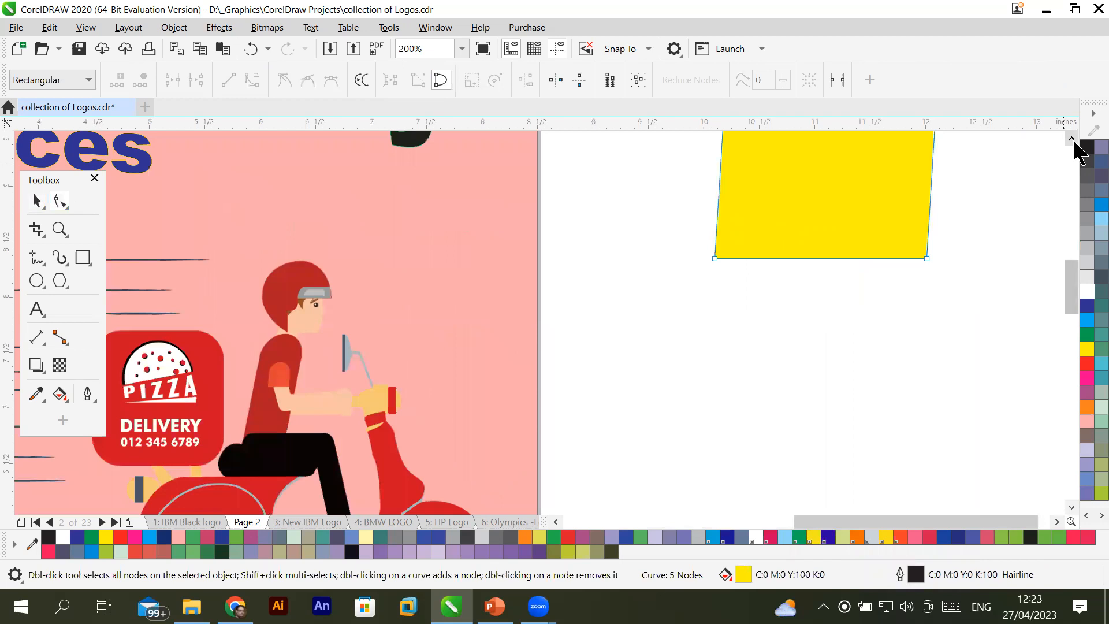
scroll(1046, 165, up, 3)
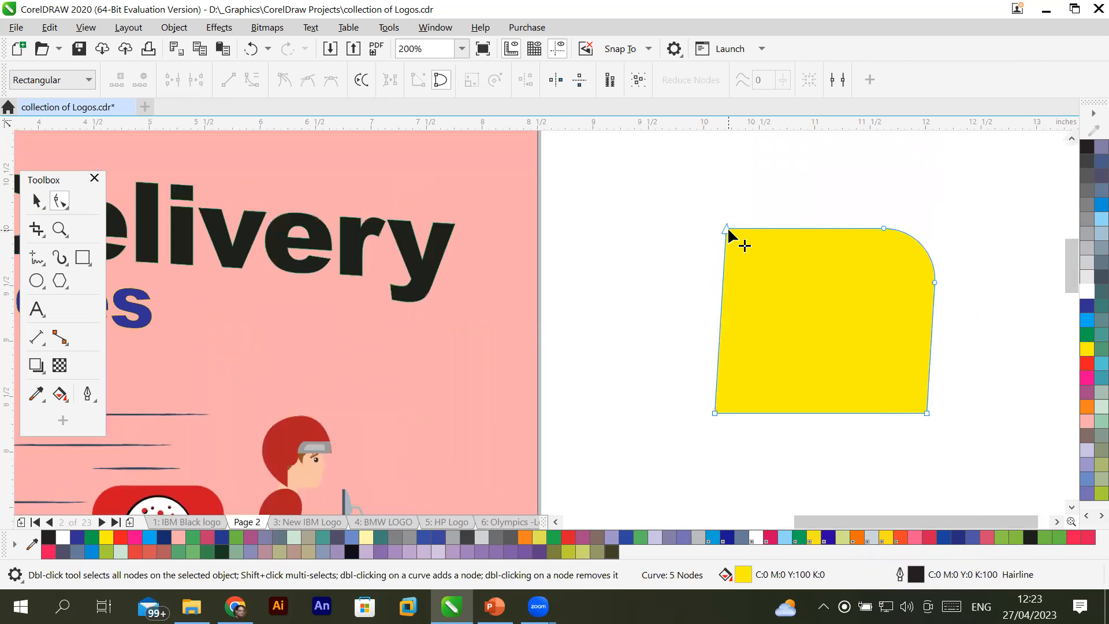
click(729, 232)
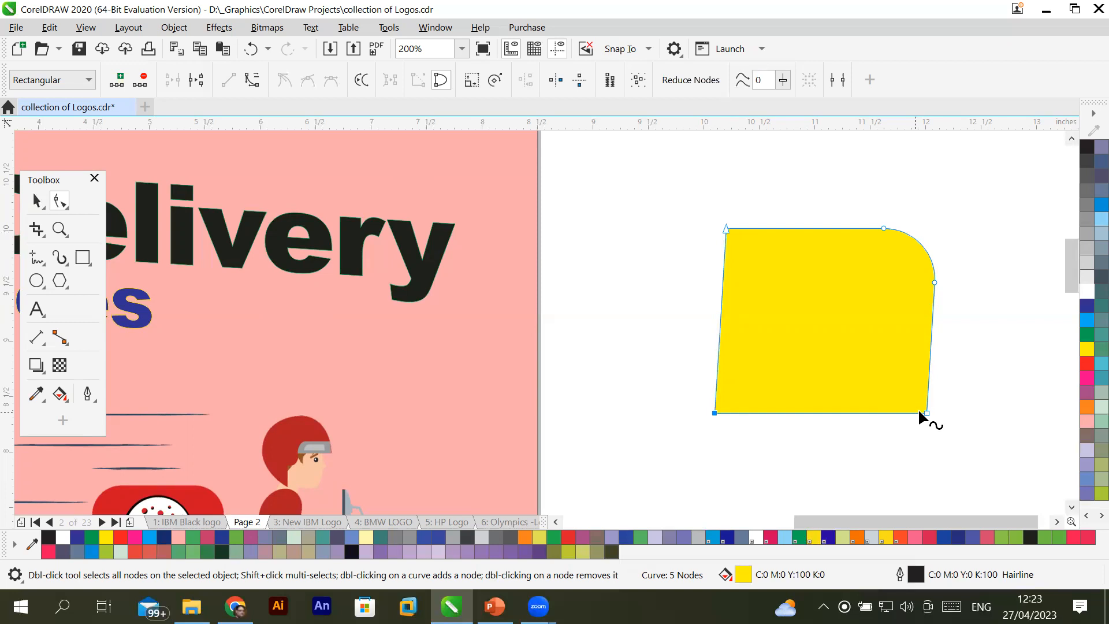
click(884, 229)
click(934, 283)
drag(926, 413, 992, 412)
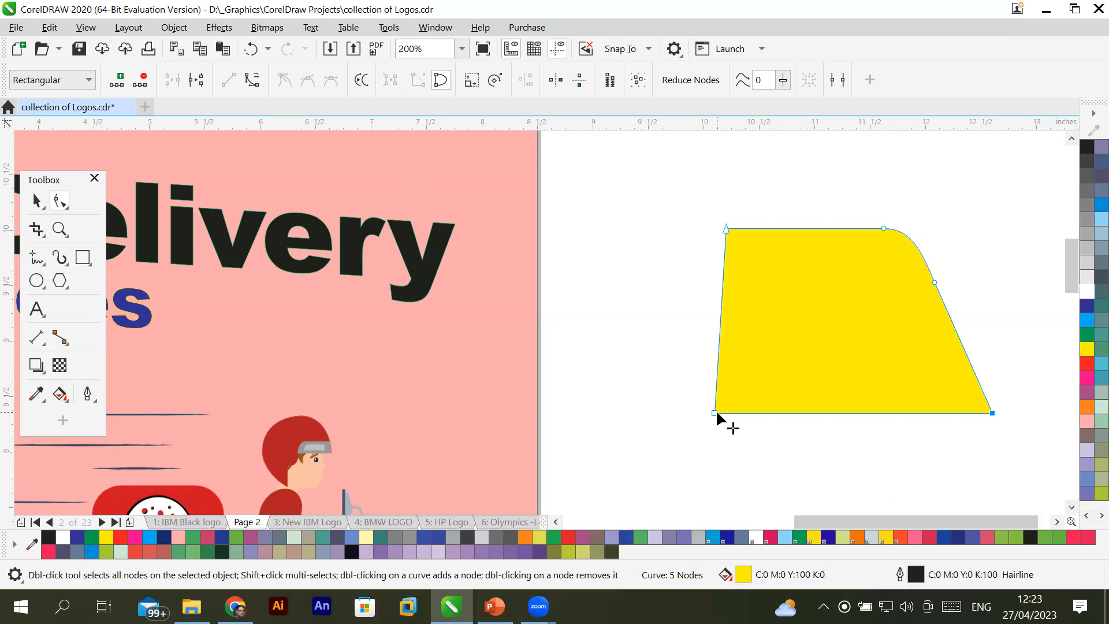
drag(716, 413, 641, 412)
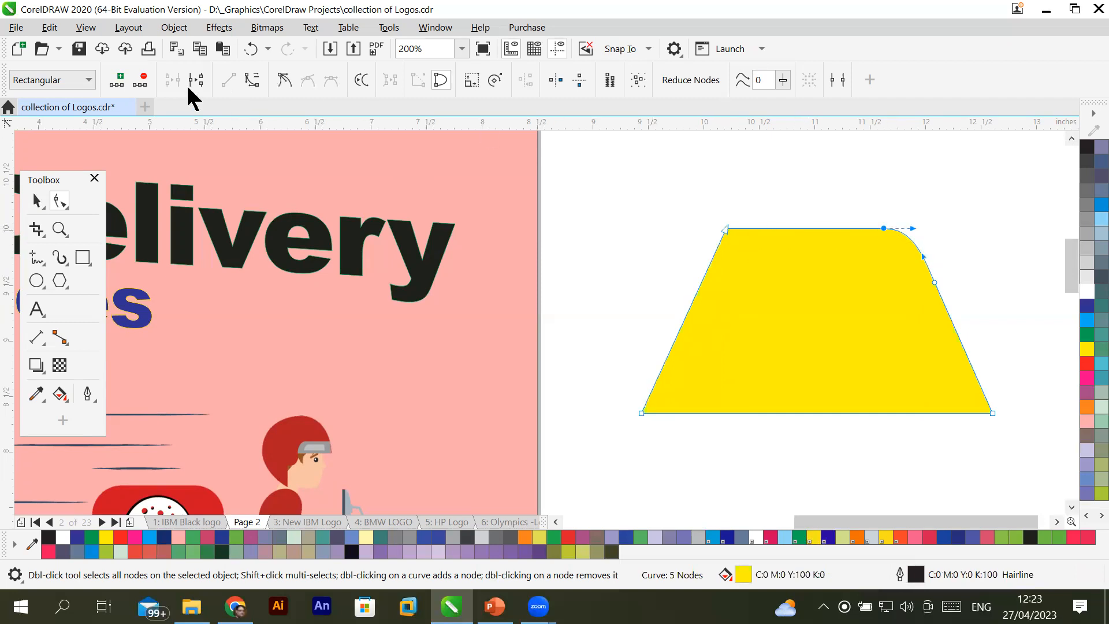
Delete the upper node of the rounded corner and convert the remaining curved top segment to a straight line.
click(139, 76)
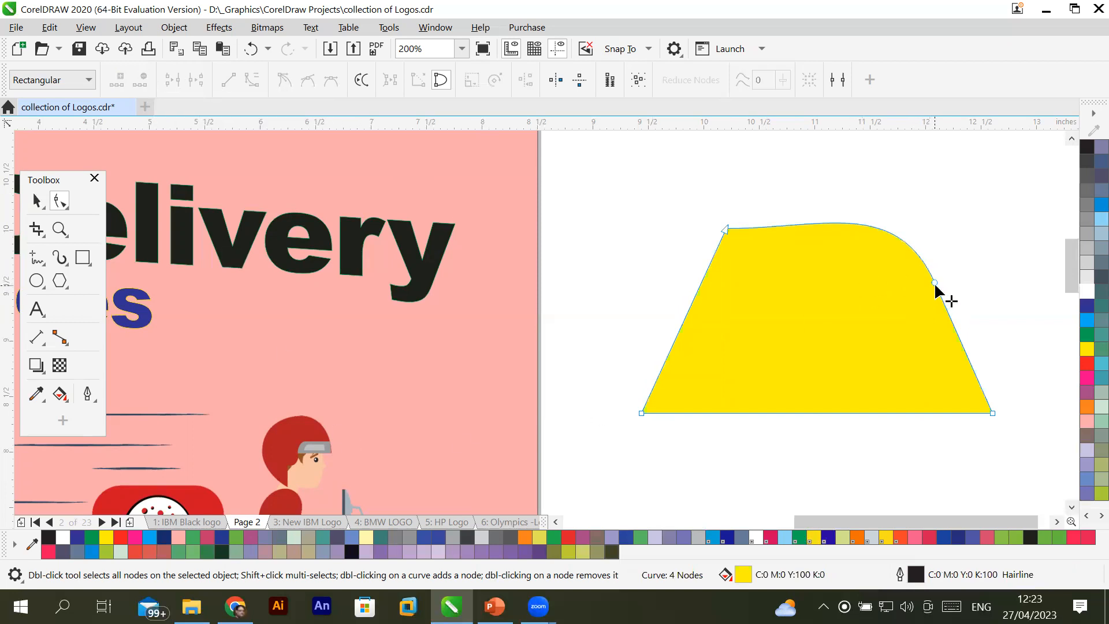
drag(934, 282, 959, 287)
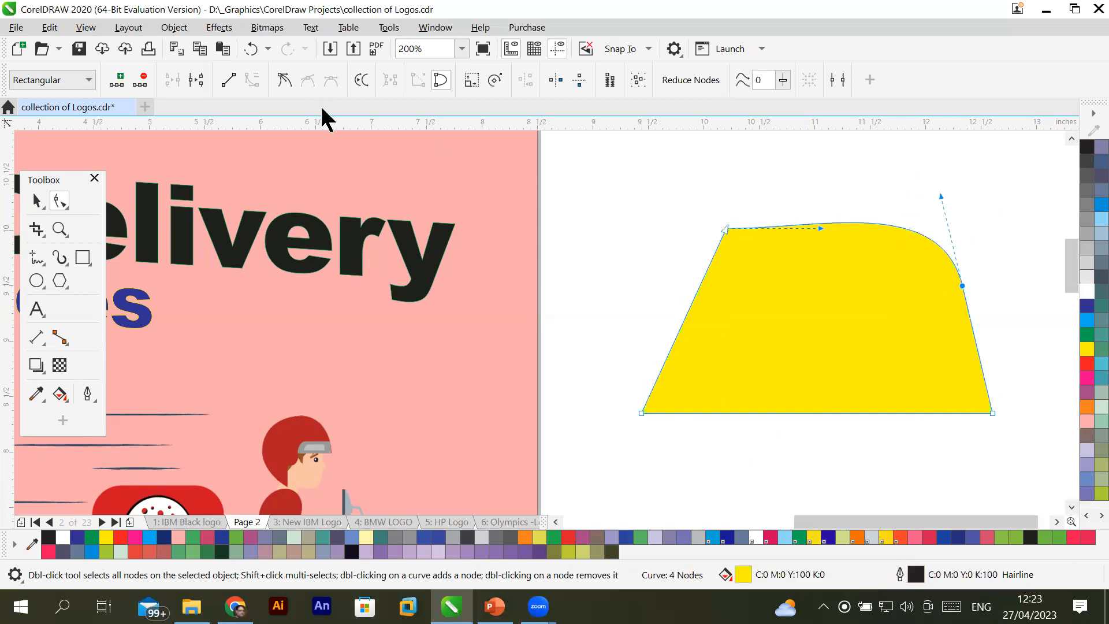
click(228, 80)
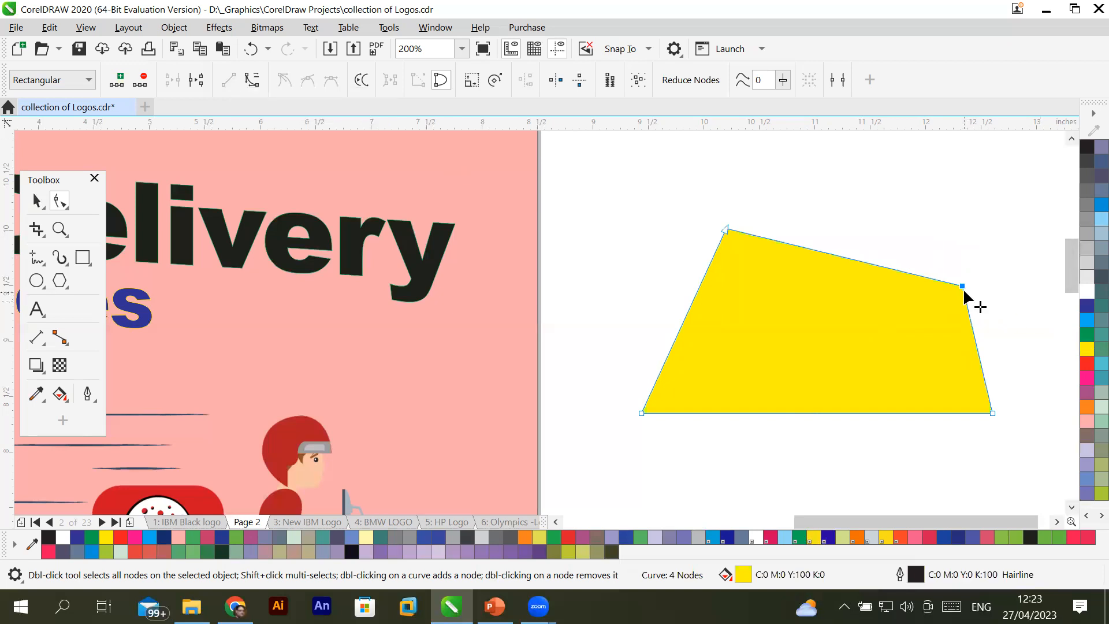
Move the two upper nodes into a short, level top edge to form a trapezoid, and fill it with black.
drag(962, 286, 881, 231)
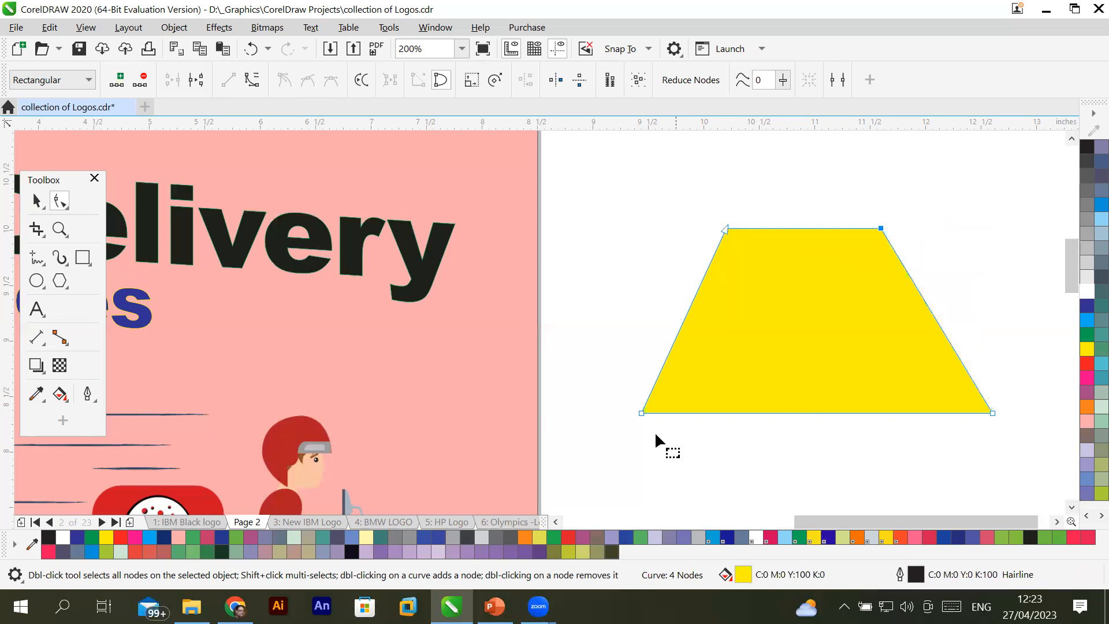
drag(723, 227, 800, 228)
drag(881, 229, 845, 229)
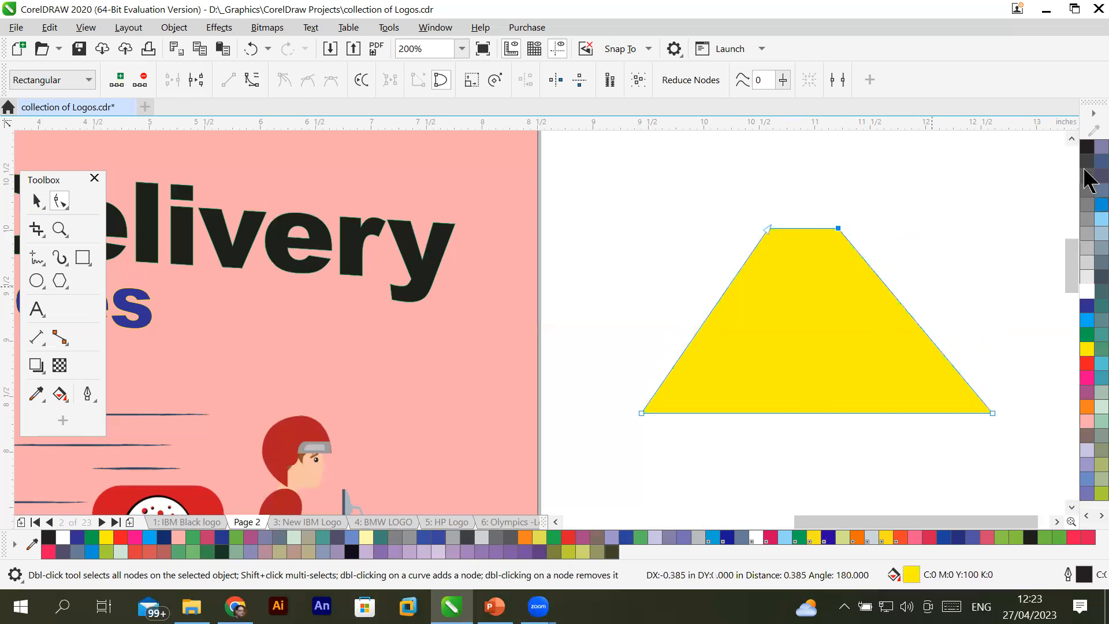
click(1088, 147)
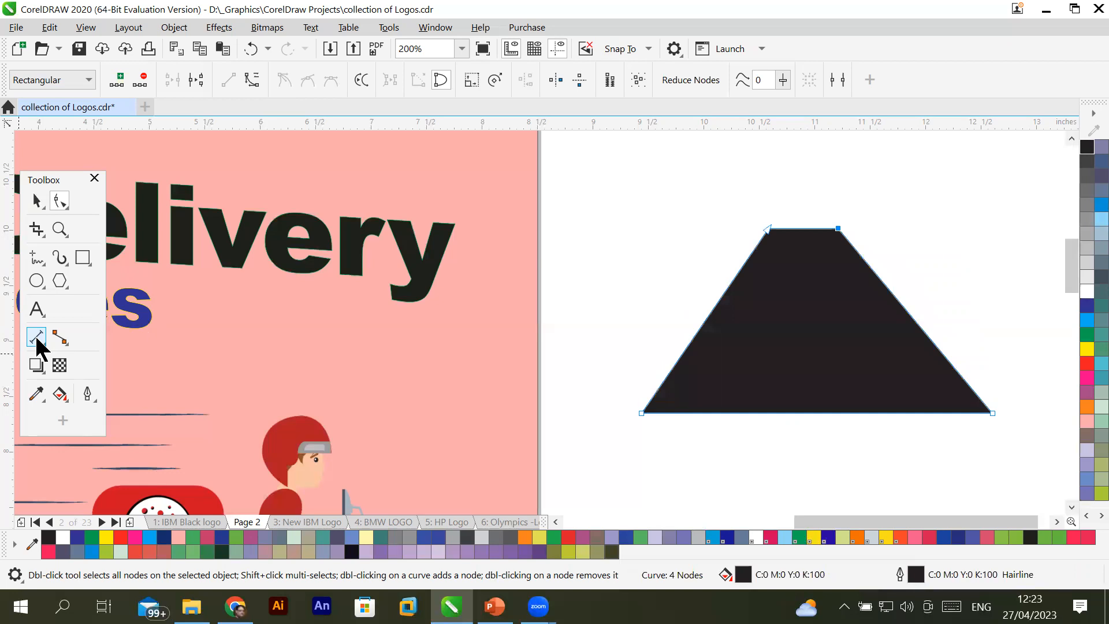
Draw a vertical 2-Point line about 1.48 inches long down the middle of the black trapezoid, with white fill and outline.
click(37, 258)
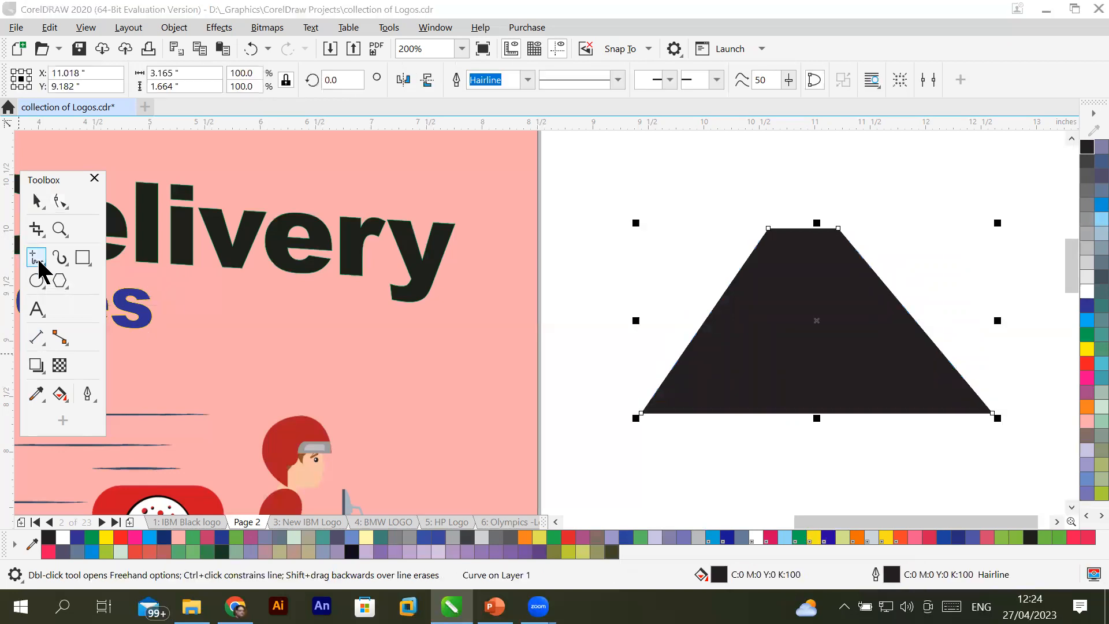
click(39, 261)
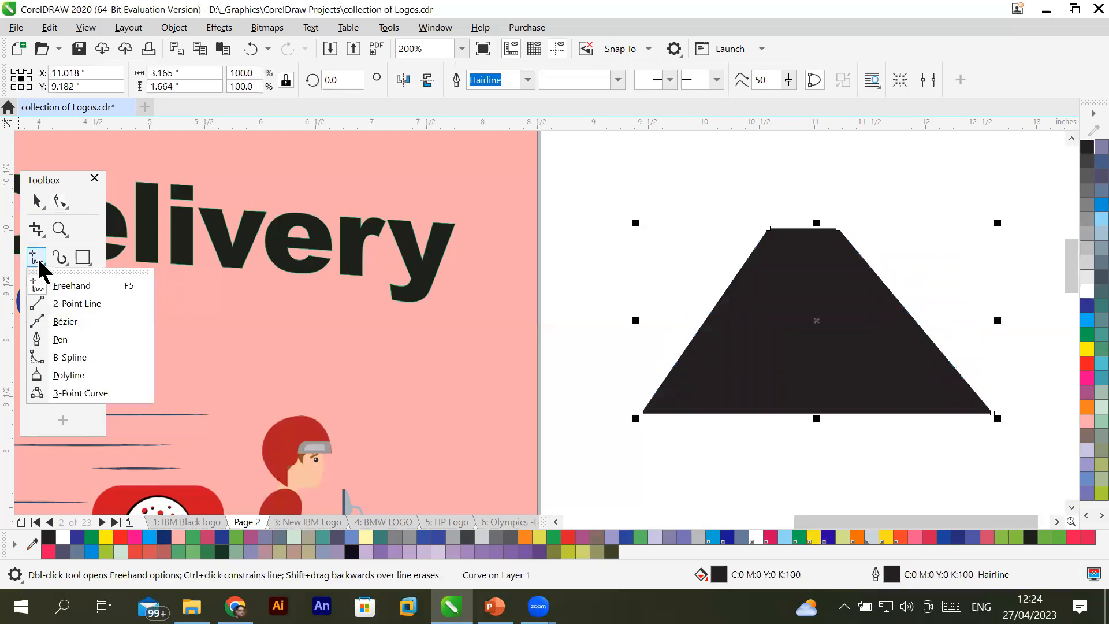
click(68, 304)
drag(816, 404, 816, 231)
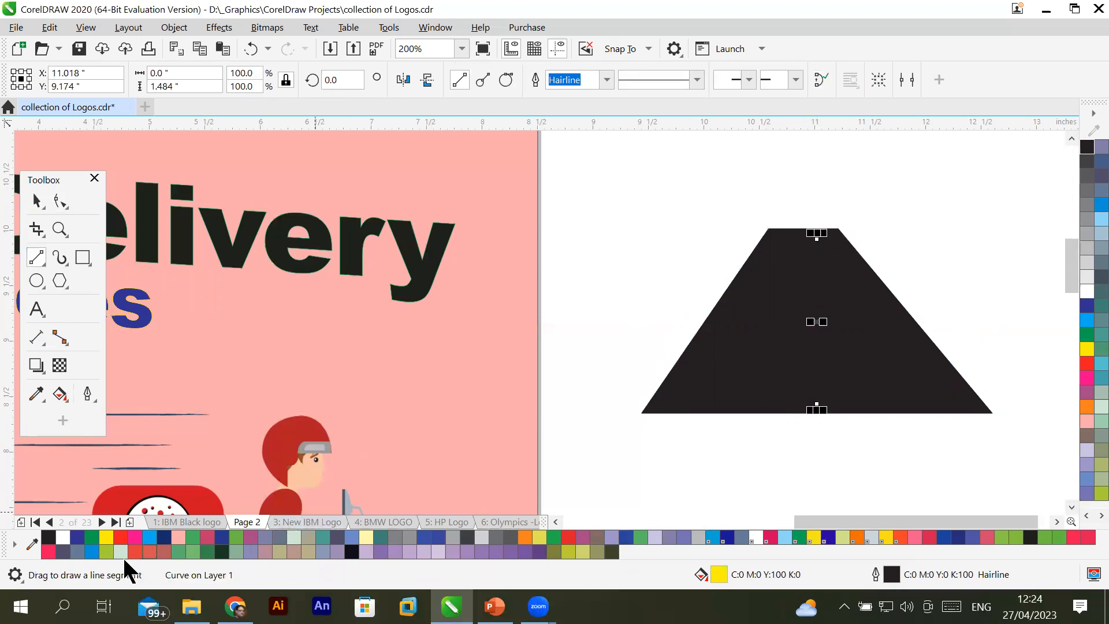
click(63, 537)
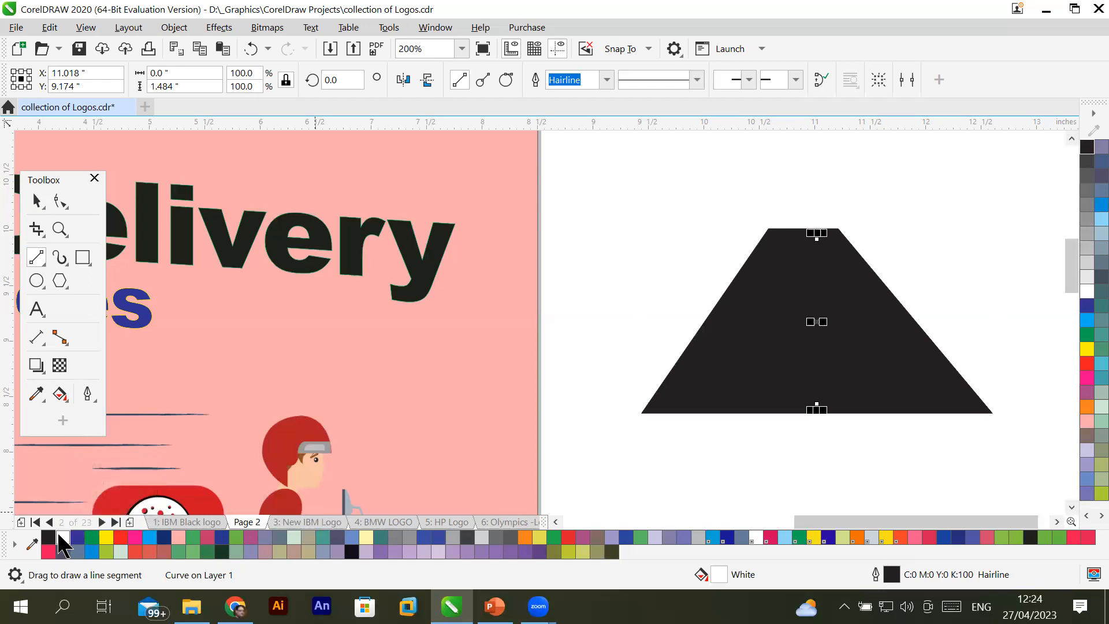
right_click(62, 537)
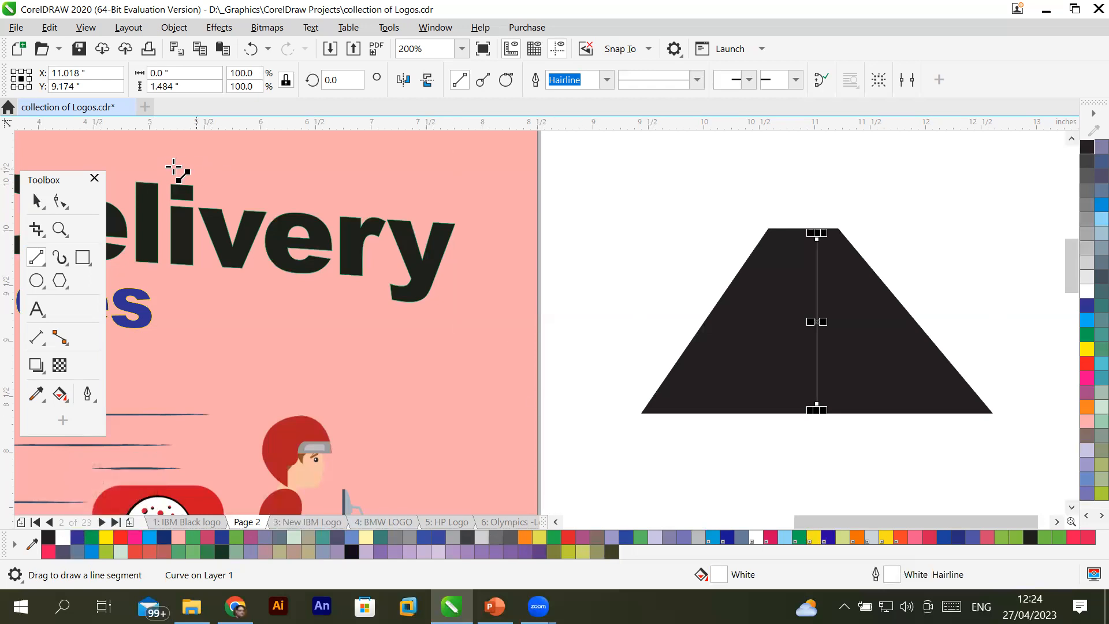
Set the white line's outline width to 8 pt and apply a dotted line style that gives closely spaced square dashes.
click(605, 81)
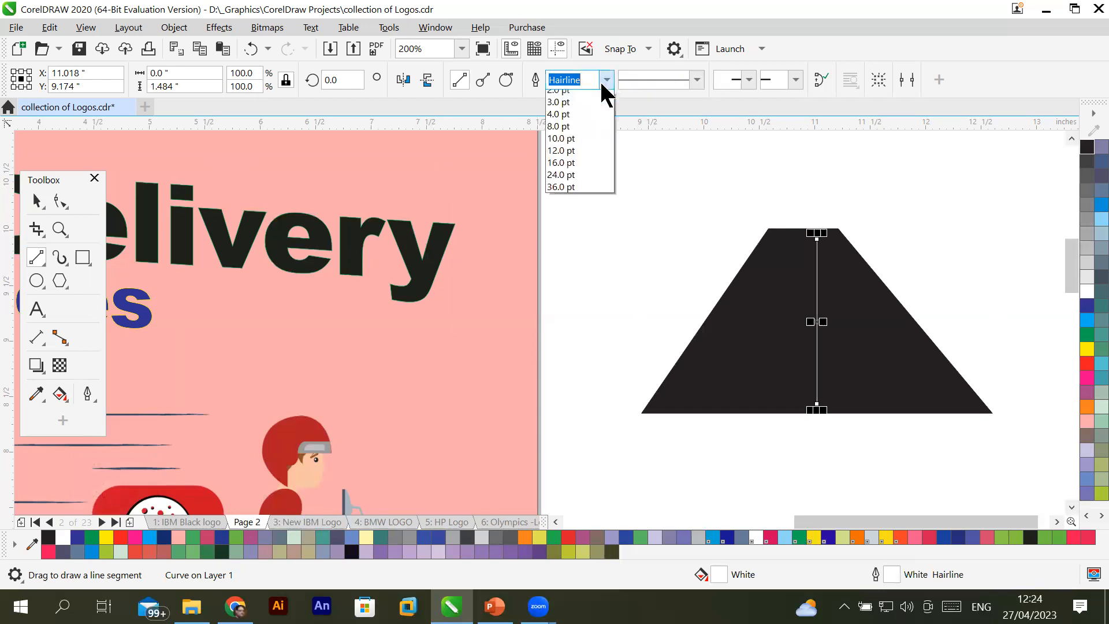
click(570, 200)
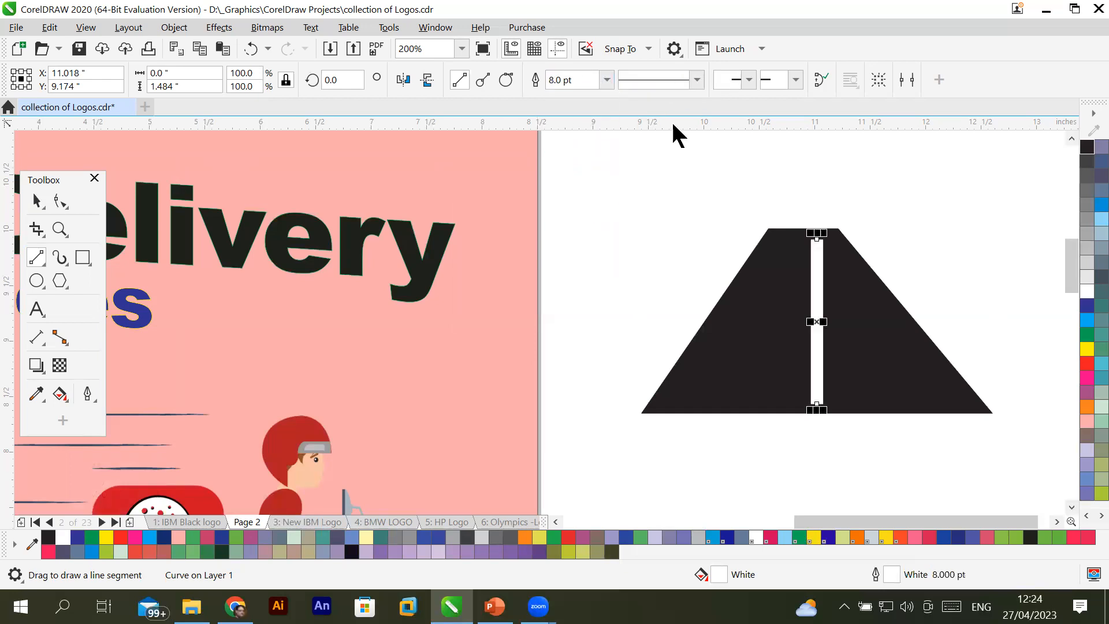
click(697, 79)
click(676, 209)
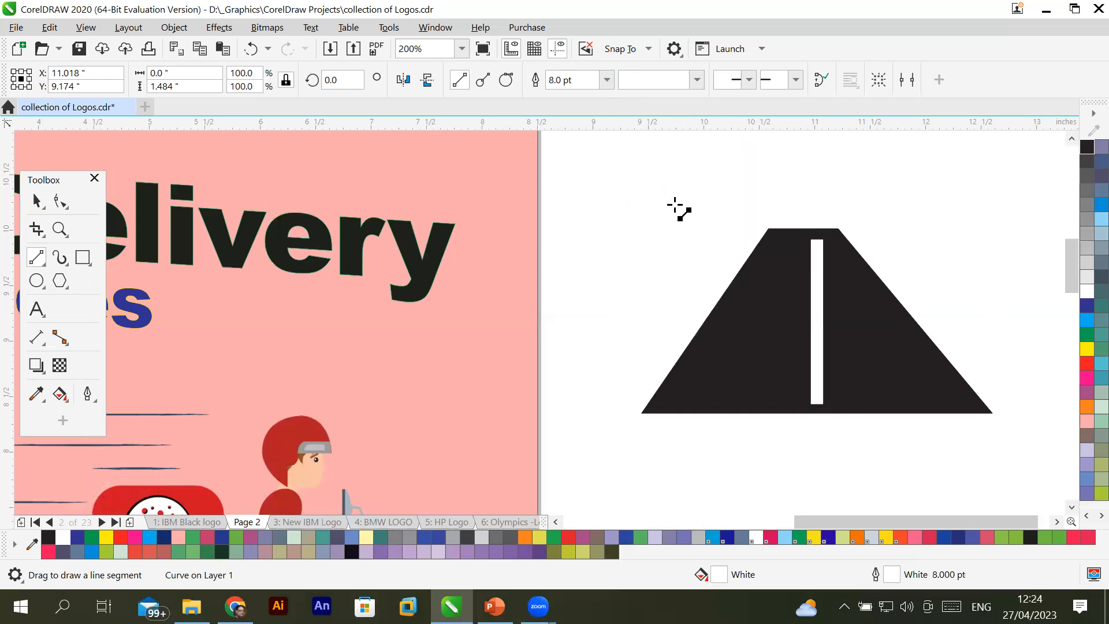
click(697, 79)
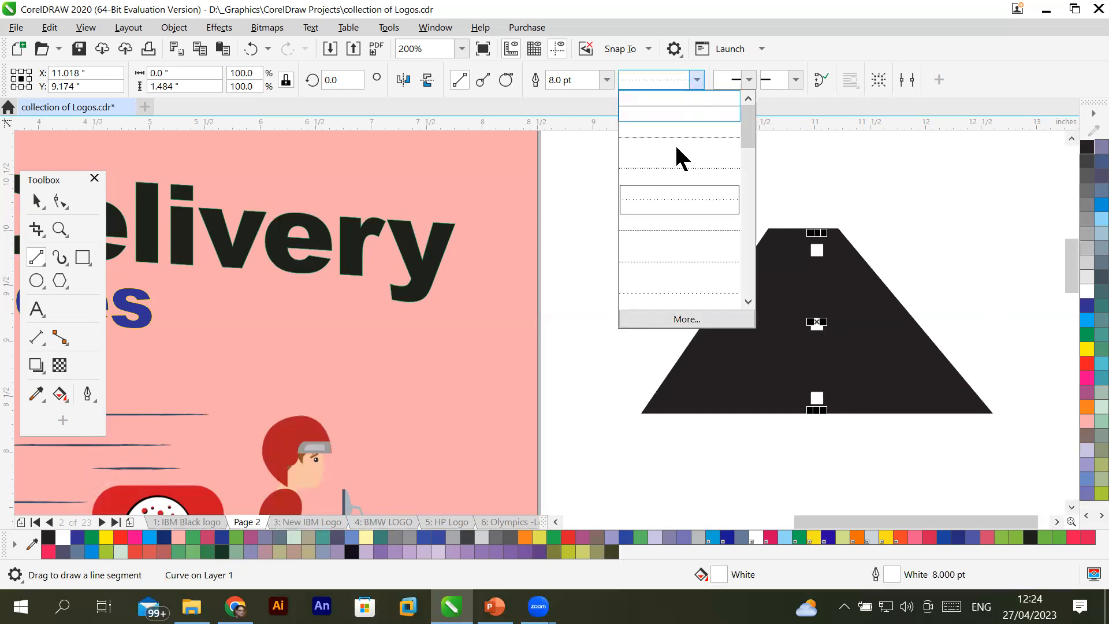
click(676, 159)
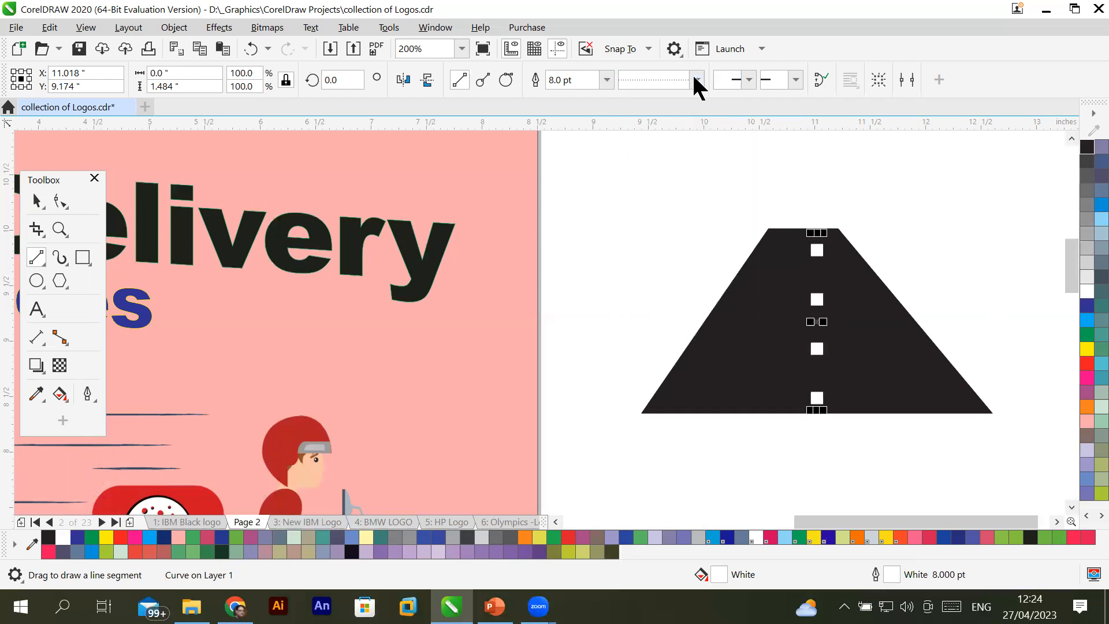
click(696, 80)
click(675, 139)
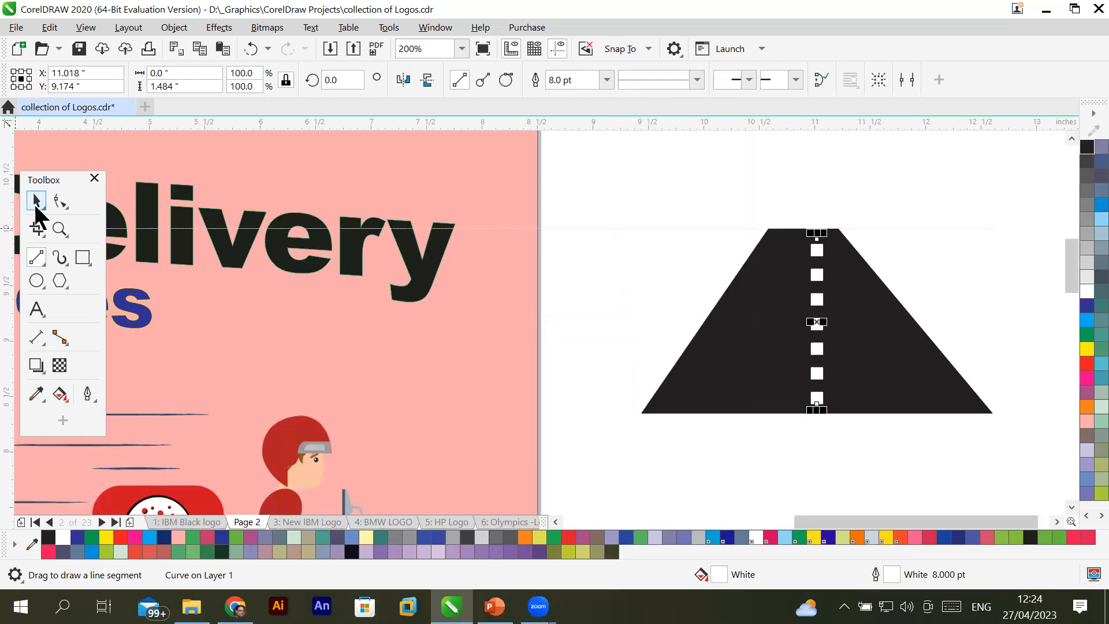
Shift the dashed white line slightly left to centre it under the trapezoid's top edge, and deselect it.
click(36, 201)
click(594, 220)
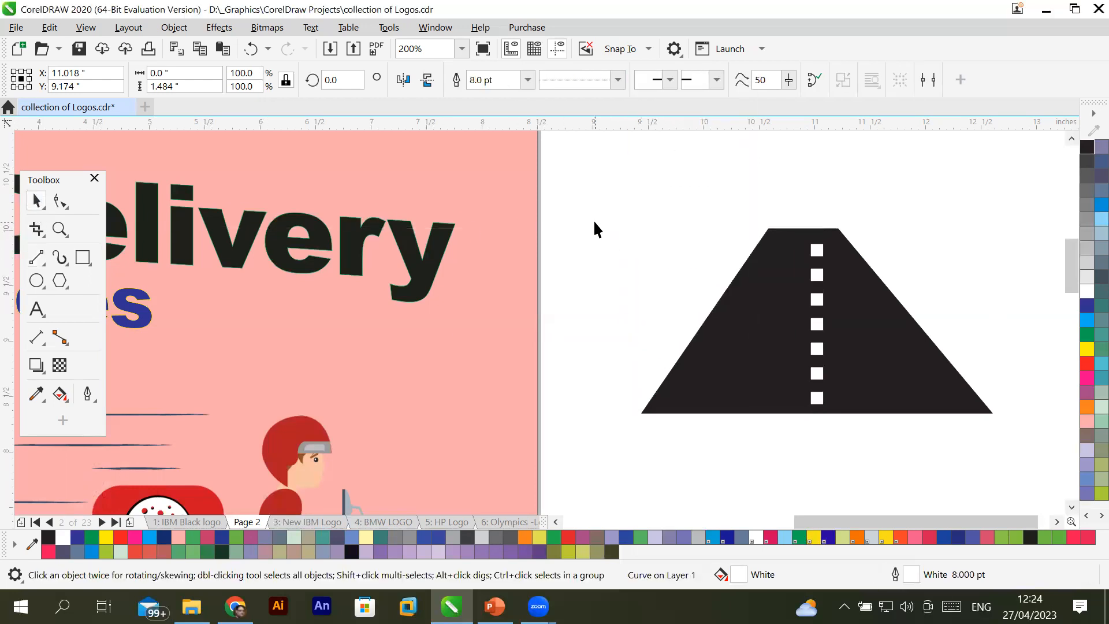
click(805, 280)
drag(804, 276, 804, 276)
click(635, 264)
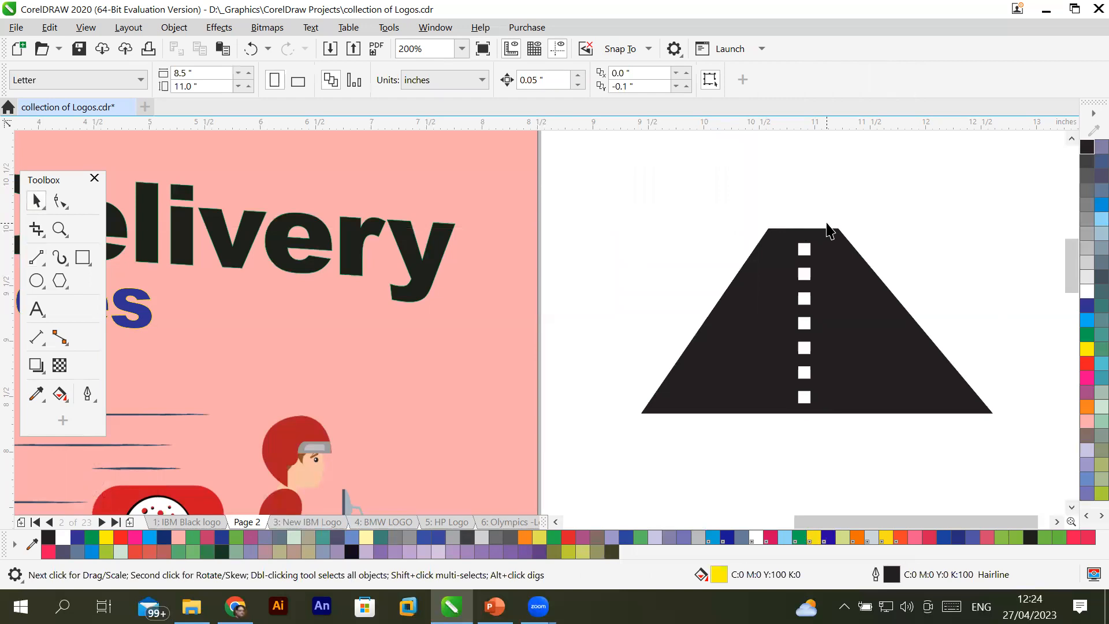
click(1073, 506)
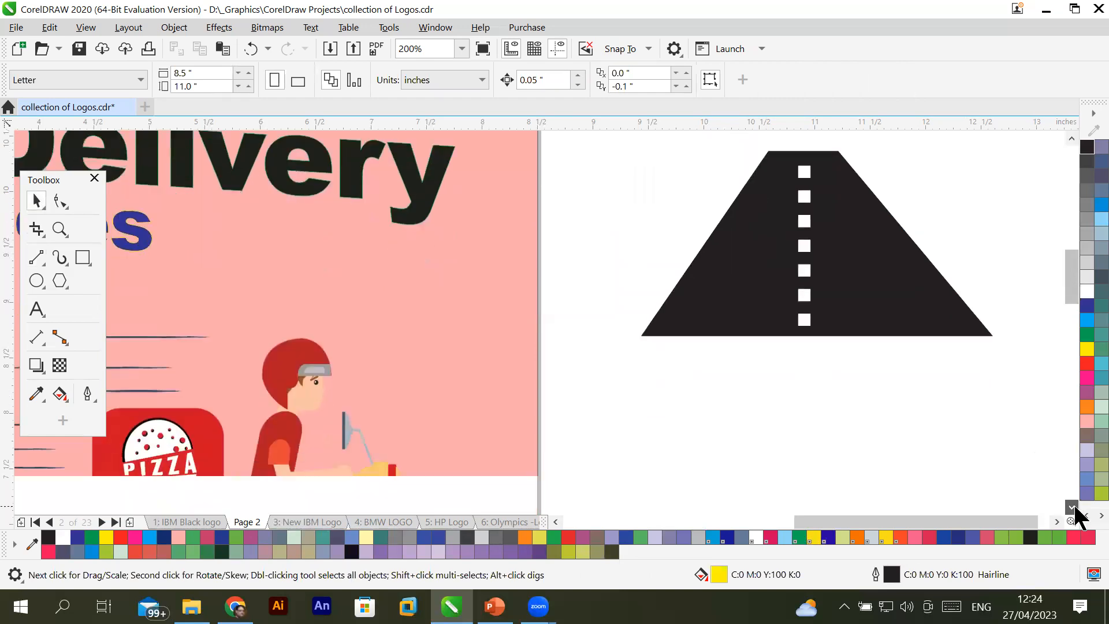
Add the artistic text "Road to Dinner" in 36 pt Arial Black below the black road shape.
click(1073, 507)
click(1072, 506)
click(1074, 506)
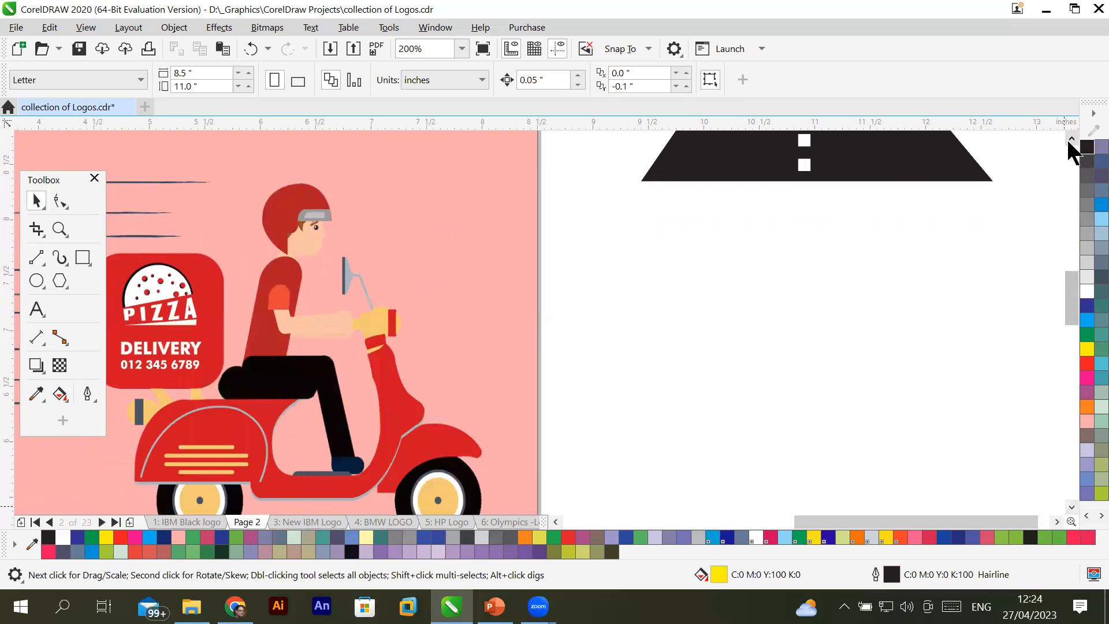
scroll(1070, 146, up, 4)
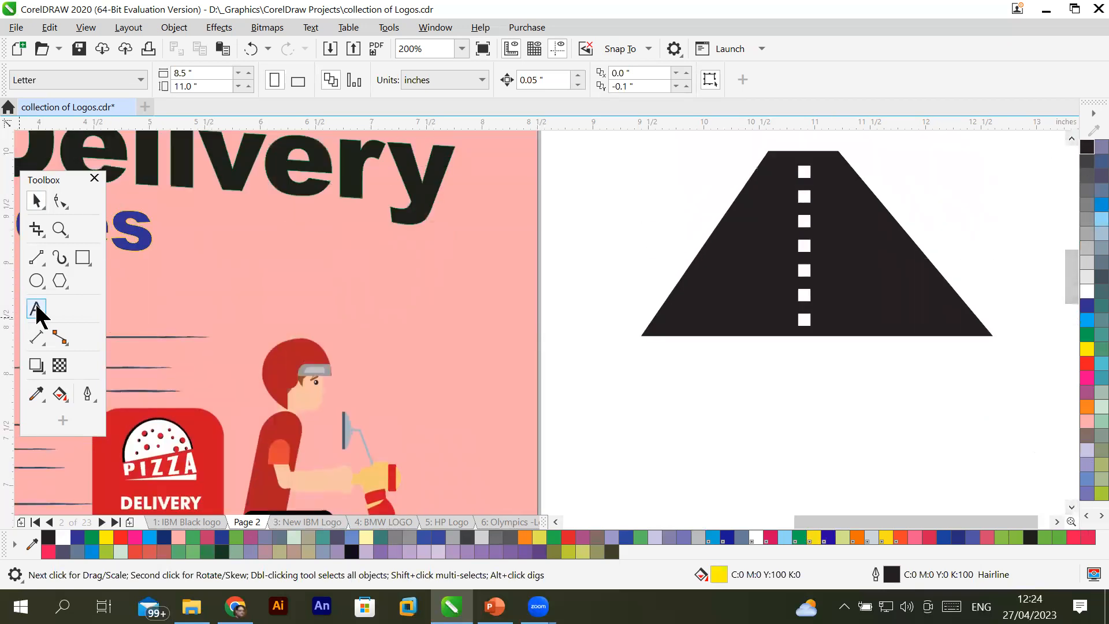
click(35, 305)
click(606, 420)
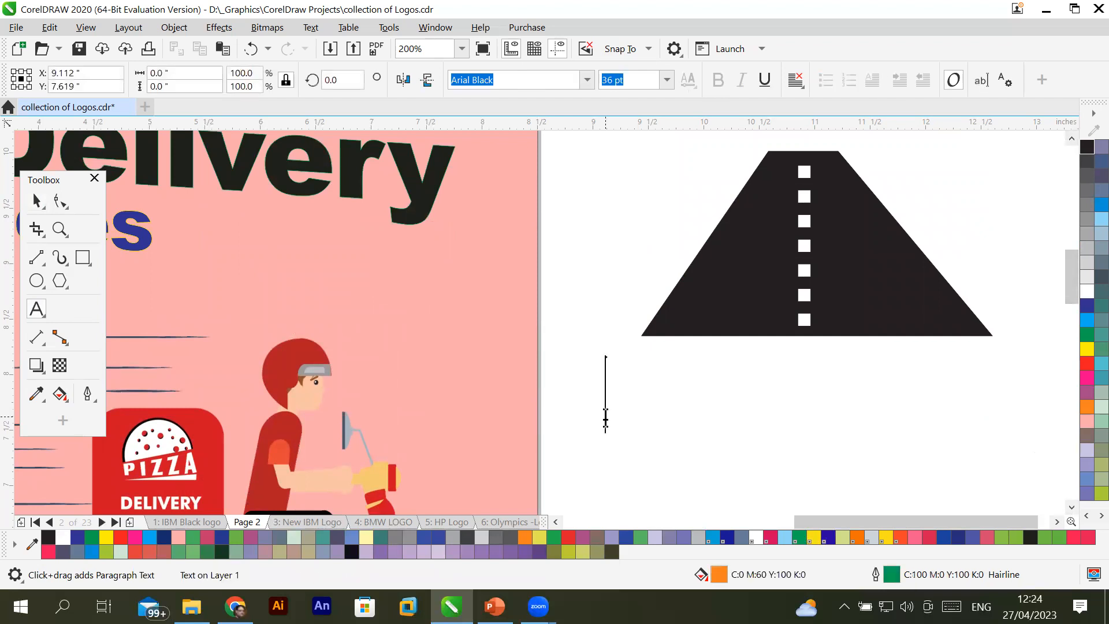
text(Roa)
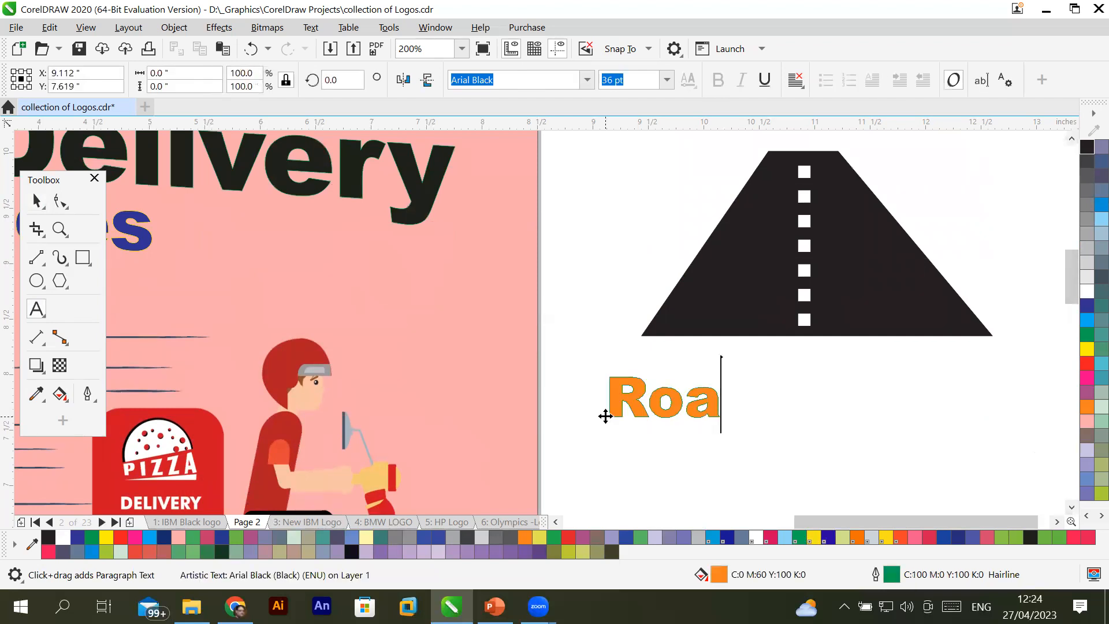
text(d to )
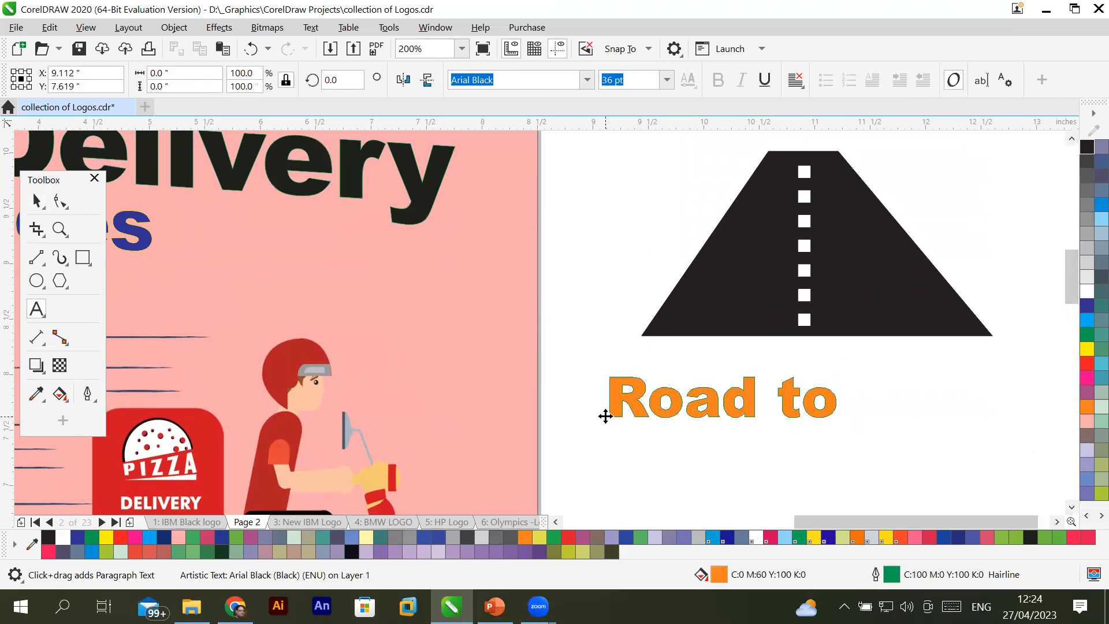
text(Dinner)
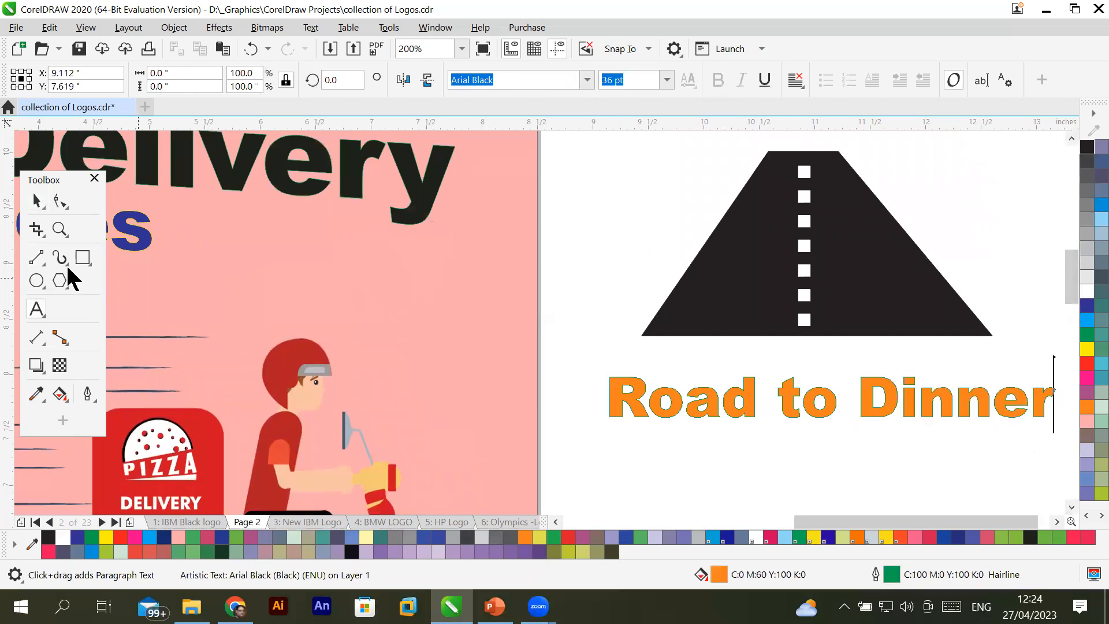
click(36, 201)
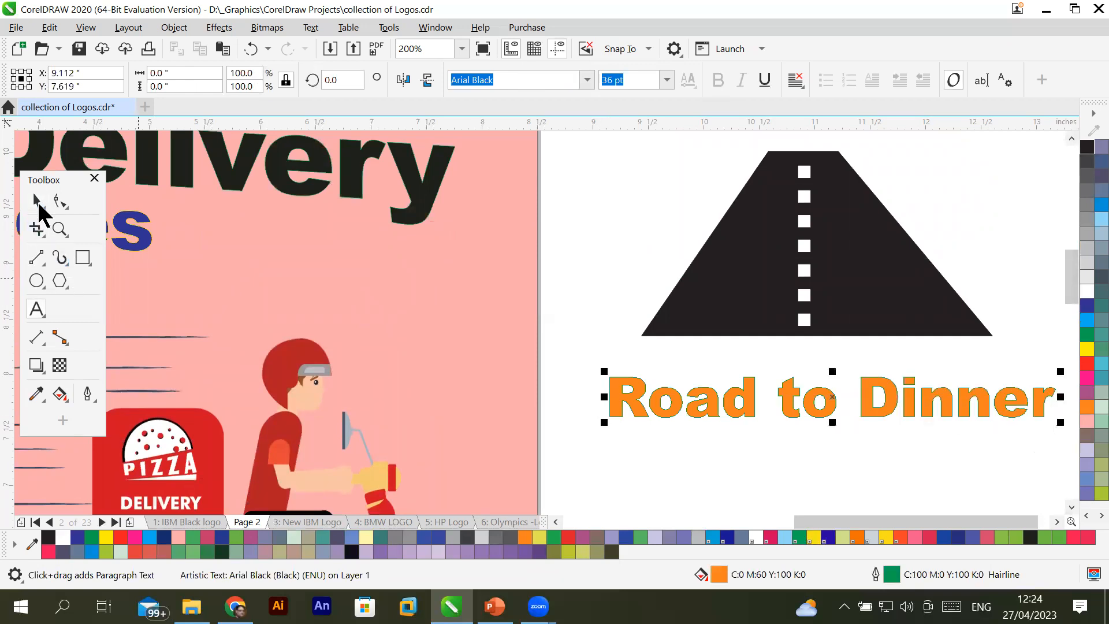
Rotate "Road to Dinner" to read upward, scale it to about 1.29 inches tall, and place it left of the dashed line.
click(993, 391)
drag(1061, 371, 812, 248)
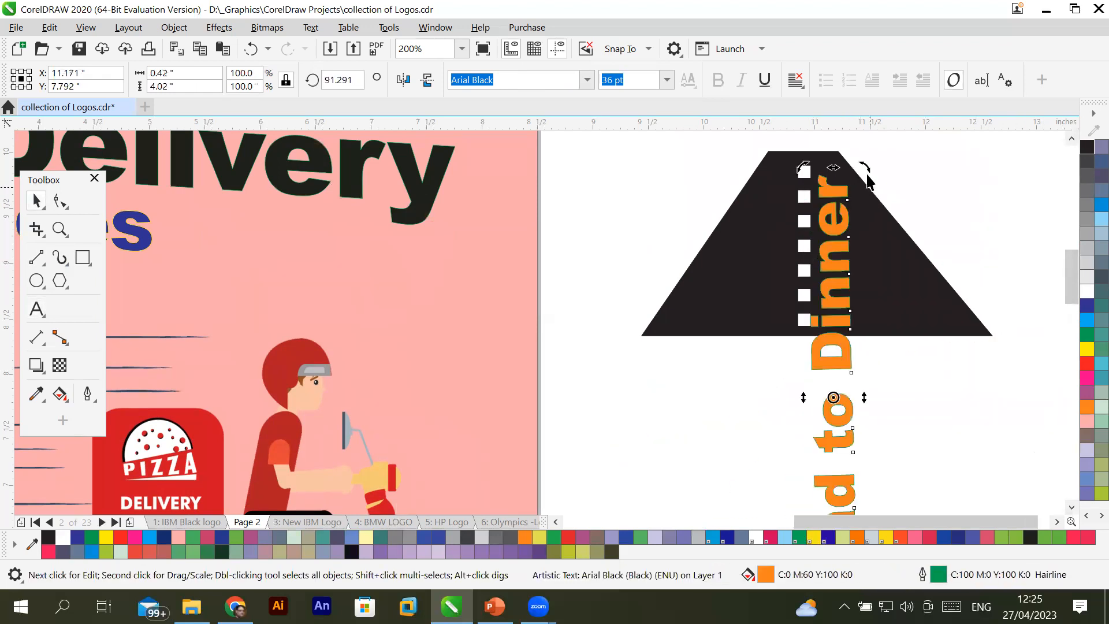
click(834, 225)
drag(859, 168, 774, 220)
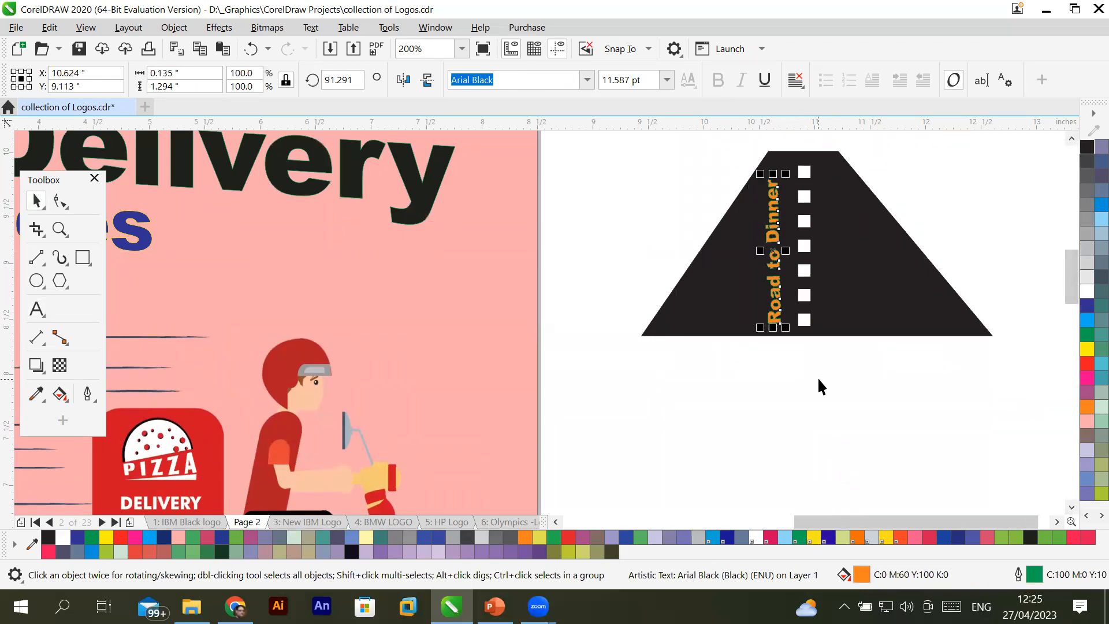
click(818, 380)
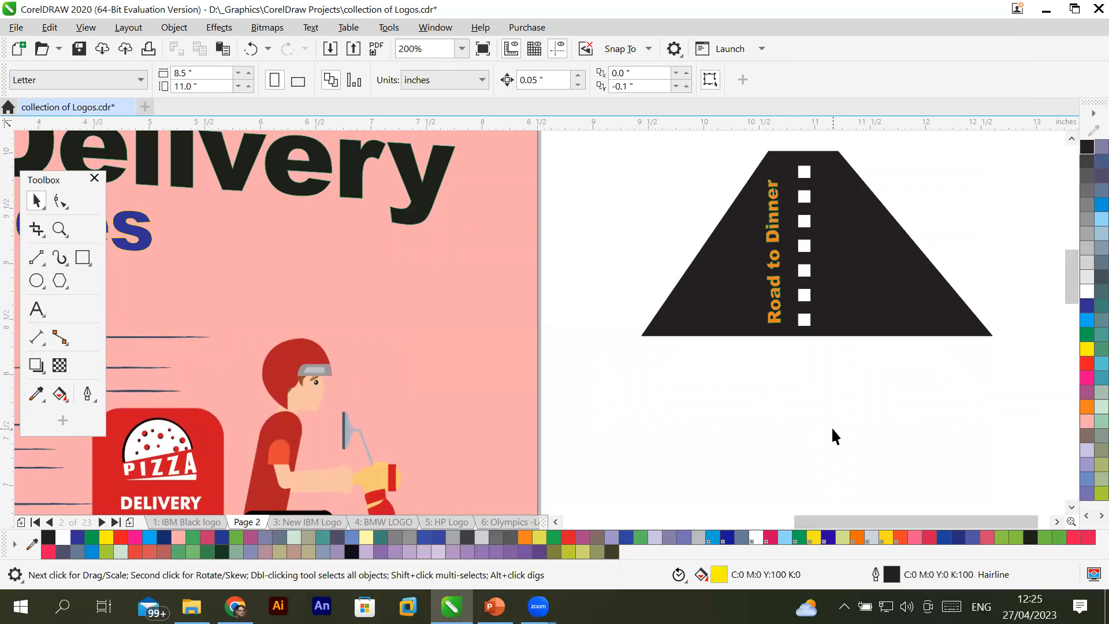
Duplicate "Road to Dinner" to the right of the dashed line and rotate the copy about 180 degrees to read downward.
drag(774, 301, 840, 291)
click(839, 229)
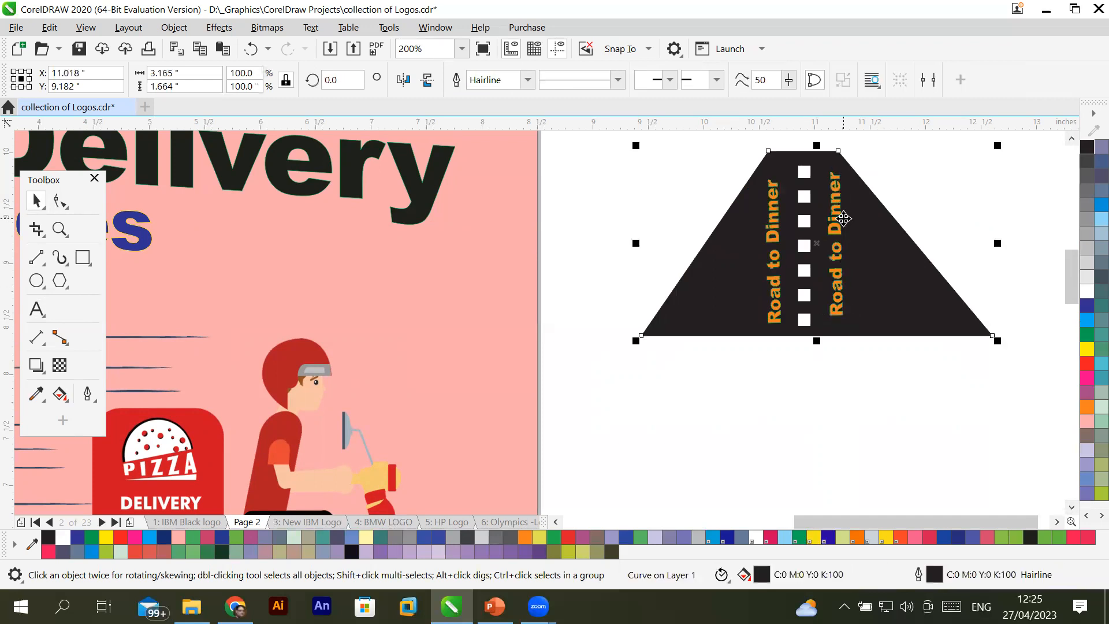
click(838, 228)
click(837, 199)
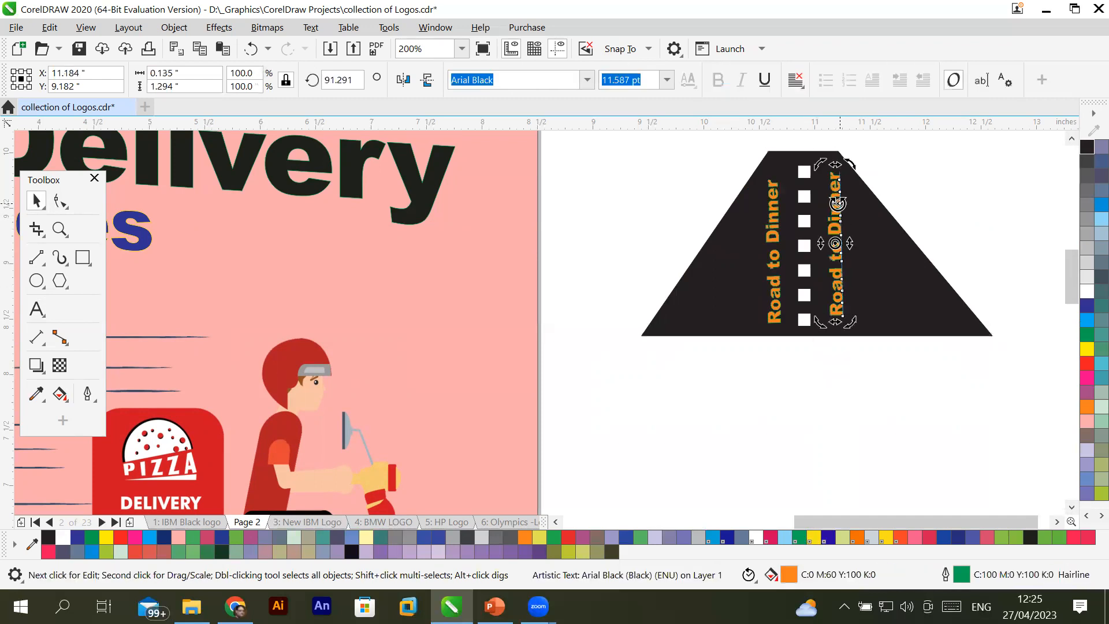
drag(837, 168, 817, 381)
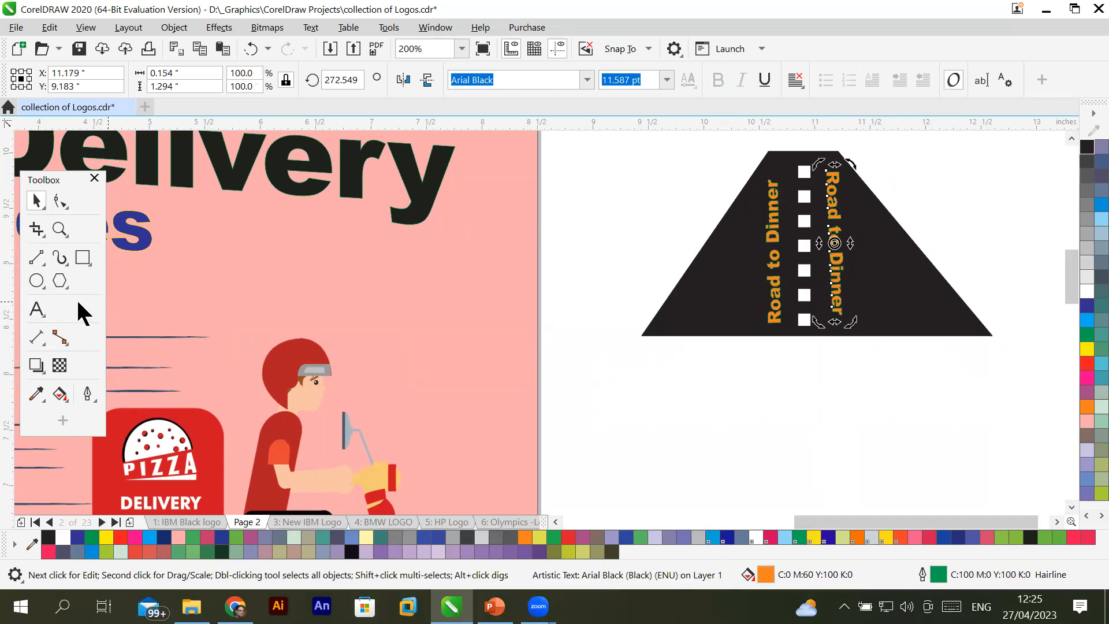
Replace the wording of the downward-reading text copy with "Happy Meal".
click(36, 311)
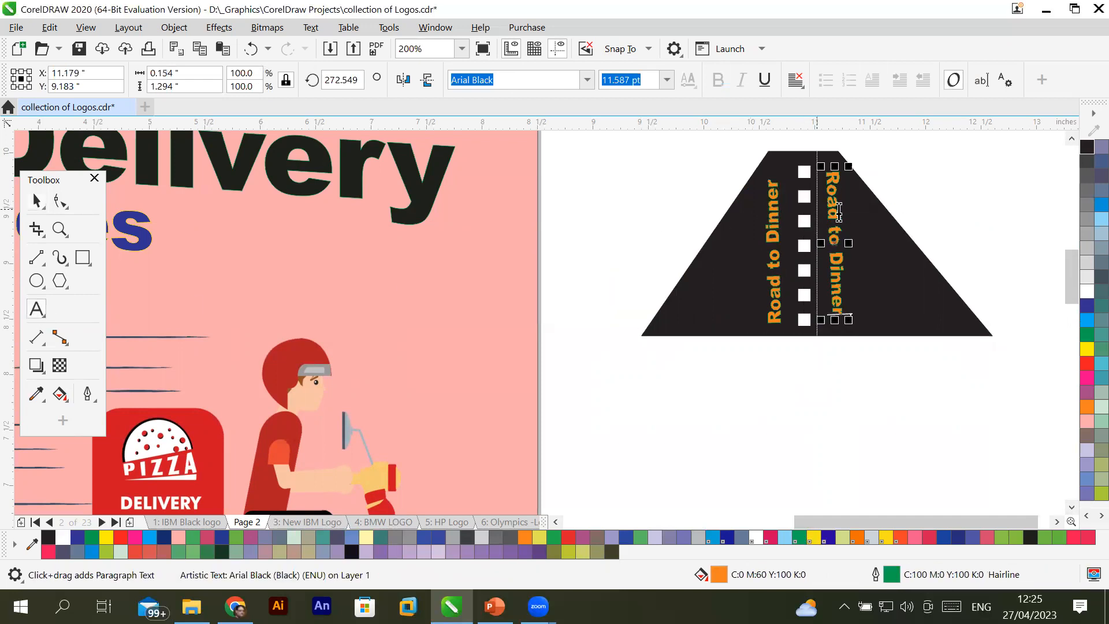
double_click(838, 211)
triple_click(839, 213)
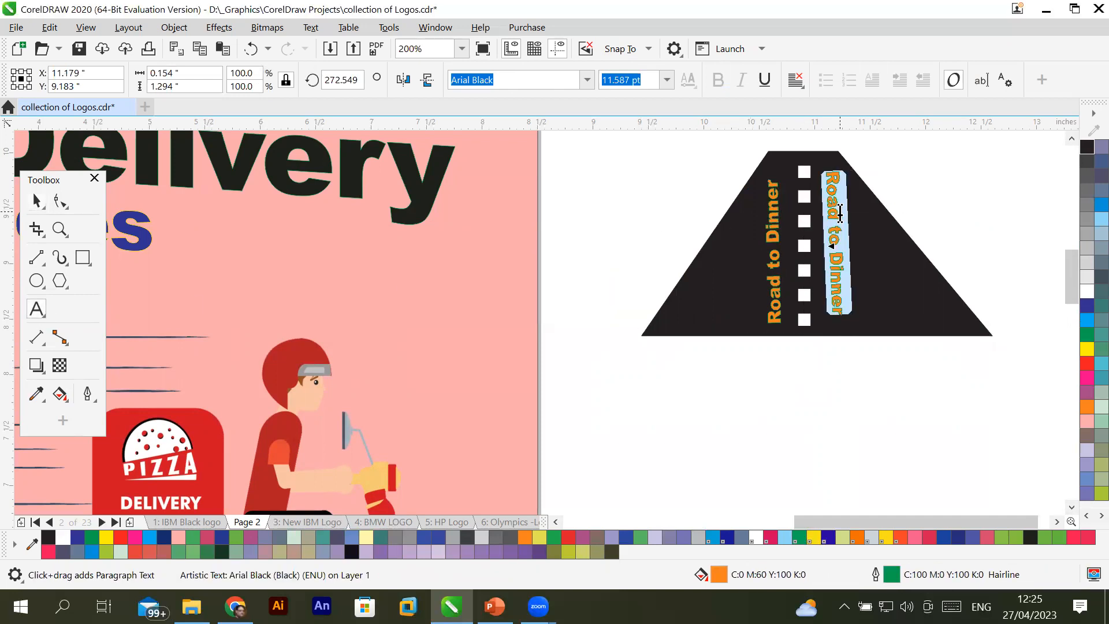
text(HApp)
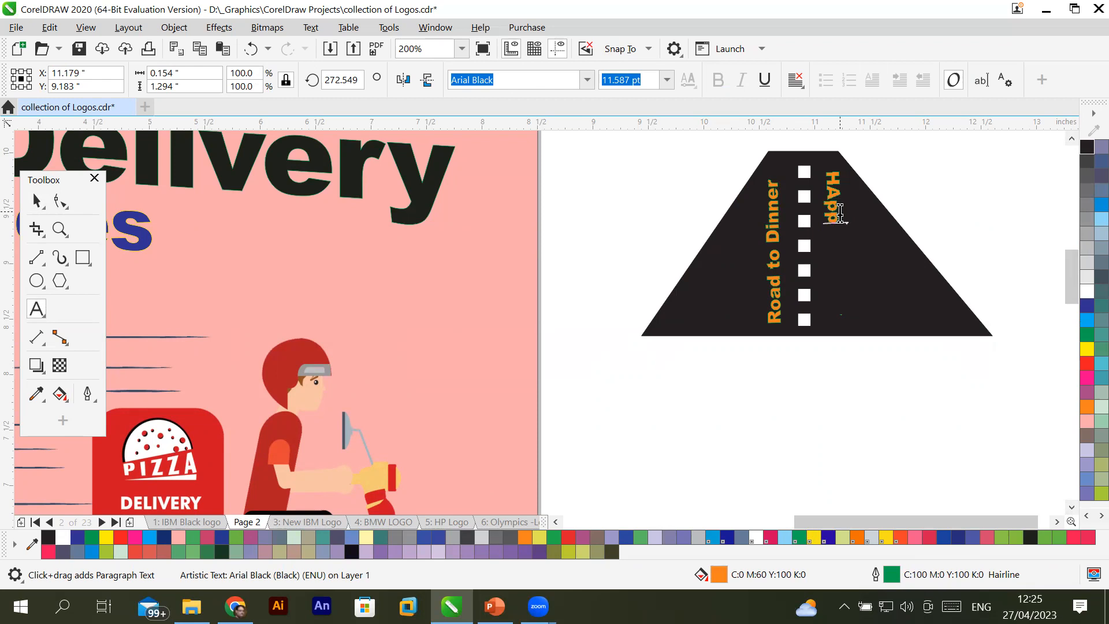
text(u )
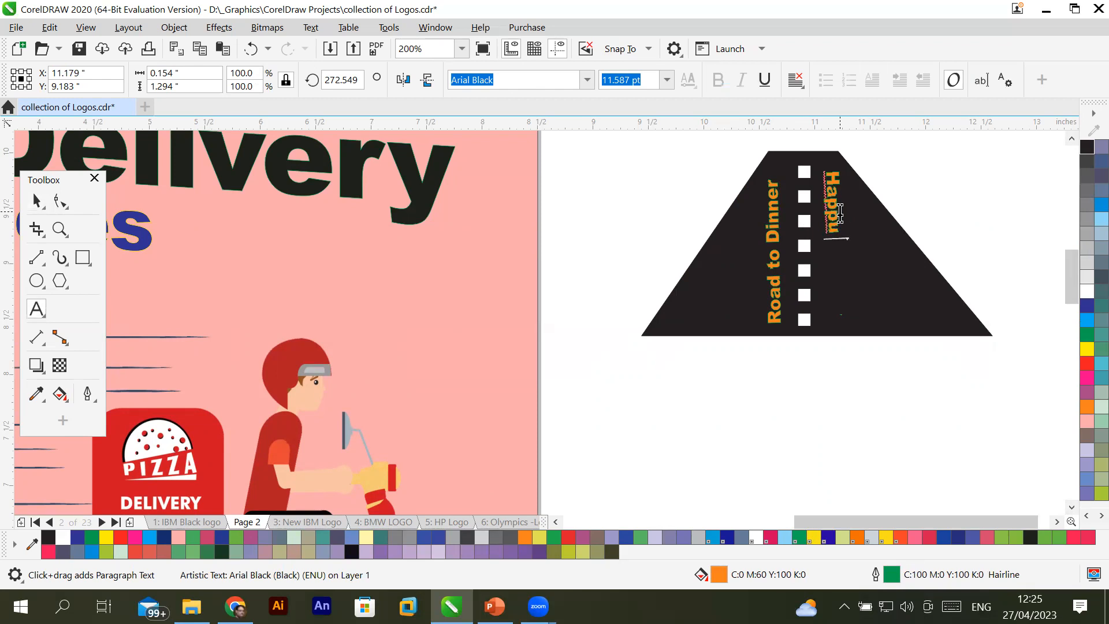
text(Meal)
drag(834, 167, 838, 237)
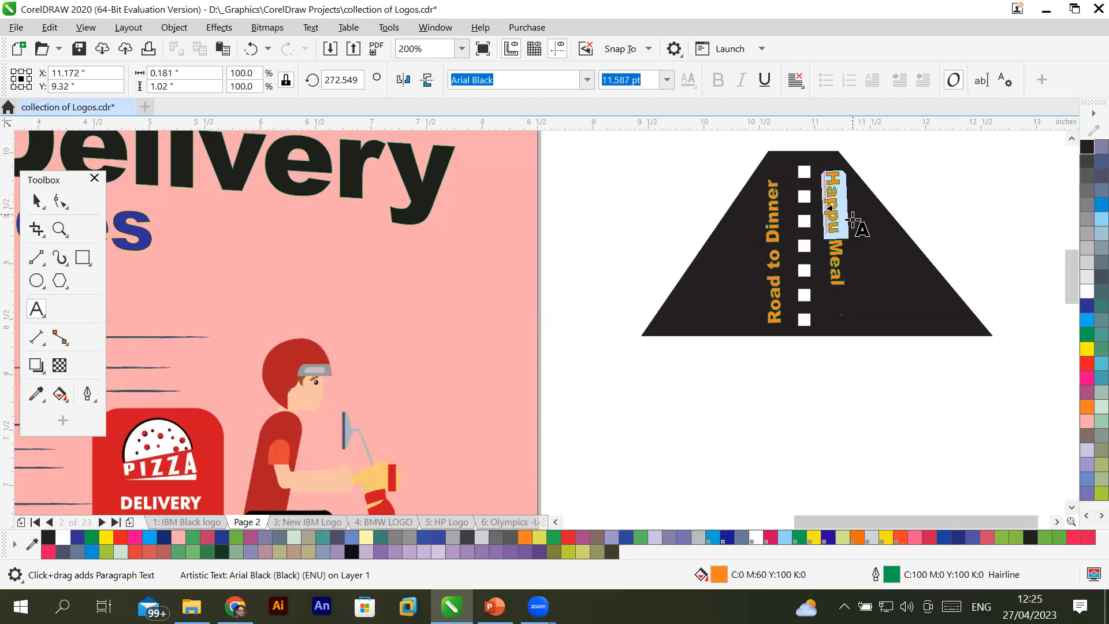
click(841, 227)
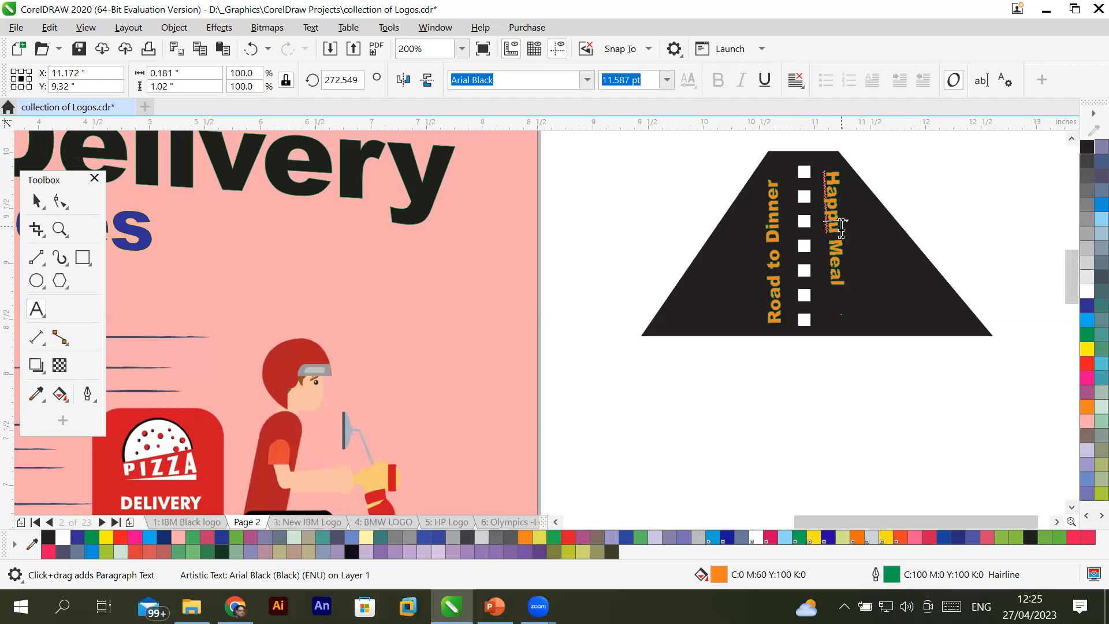
key(BackSpace)
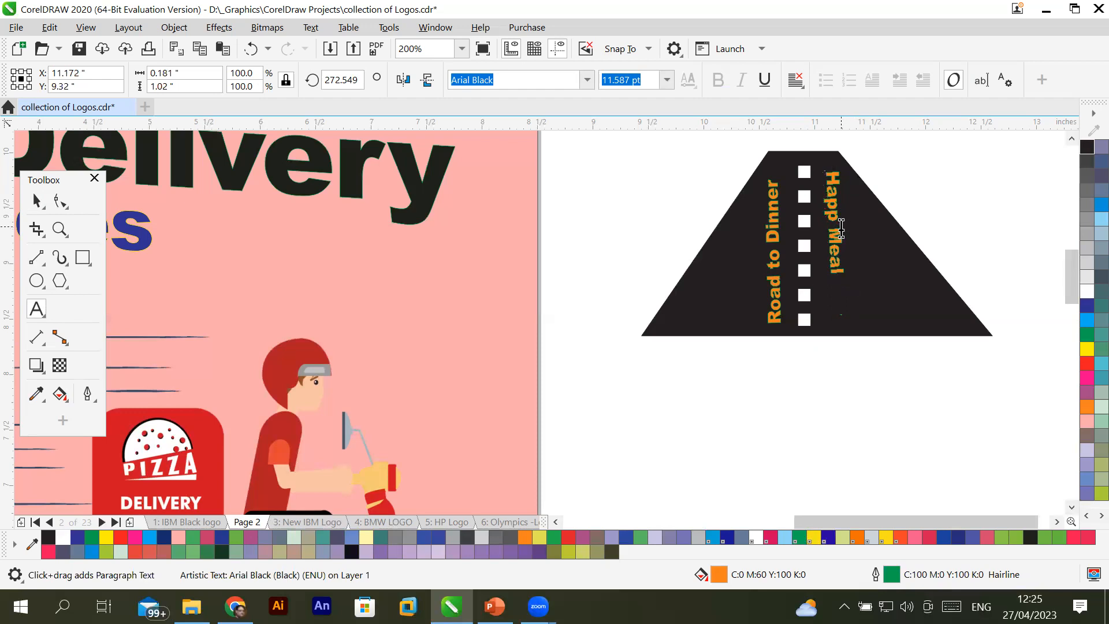
text(y)
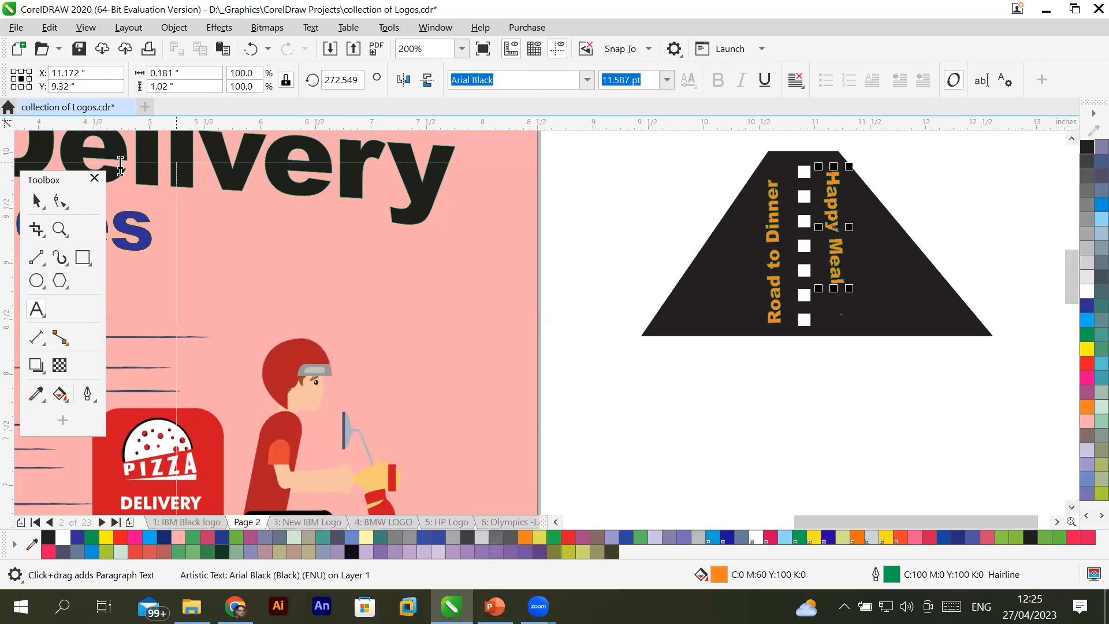
Widen the letter spacing of "Happy Meal" with the Shape tool until it roughly matches the length of "Road to Dinner", and deselect it.
click(55, 203)
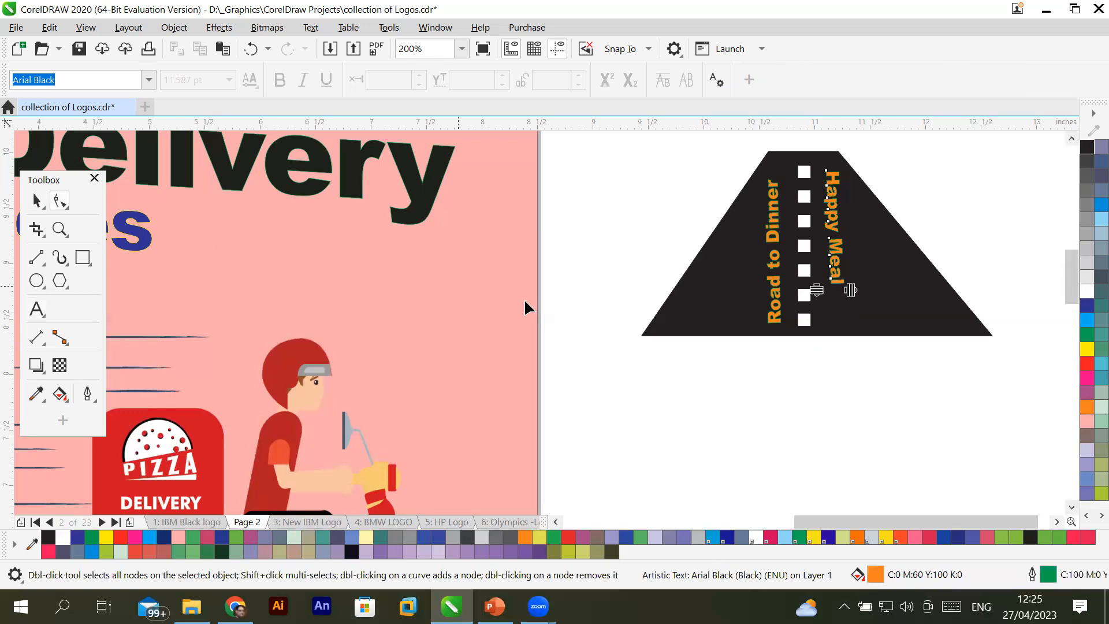
drag(817, 290, 816, 322)
drag(846, 289, 868, 296)
click(38, 204)
click(724, 432)
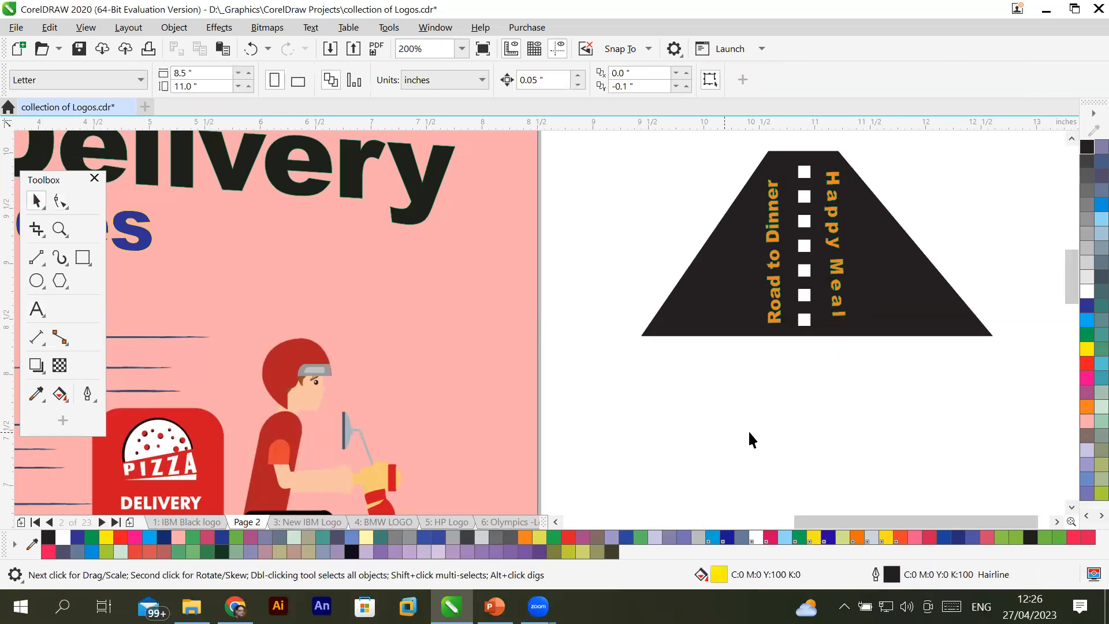
Scale the whole road with its texts to about 1.56 by 0.82 inches and place it on the poster beneath the end of "Delivery".
click(1073, 506)
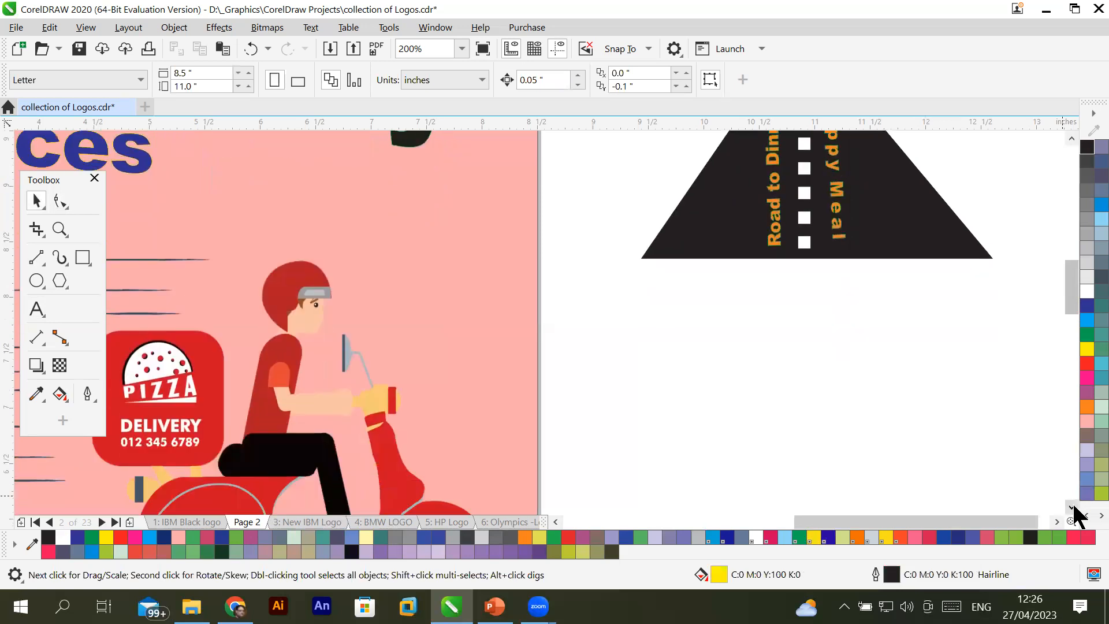
click(1073, 139)
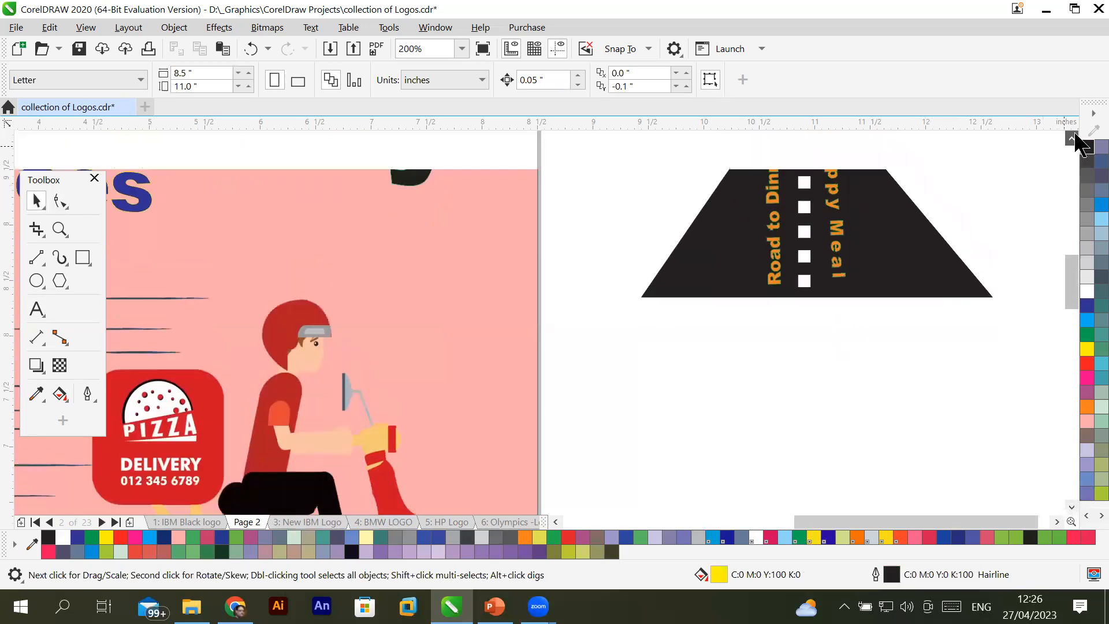
click(1072, 139)
click(1072, 139)
drag(611, 160, 1002, 429)
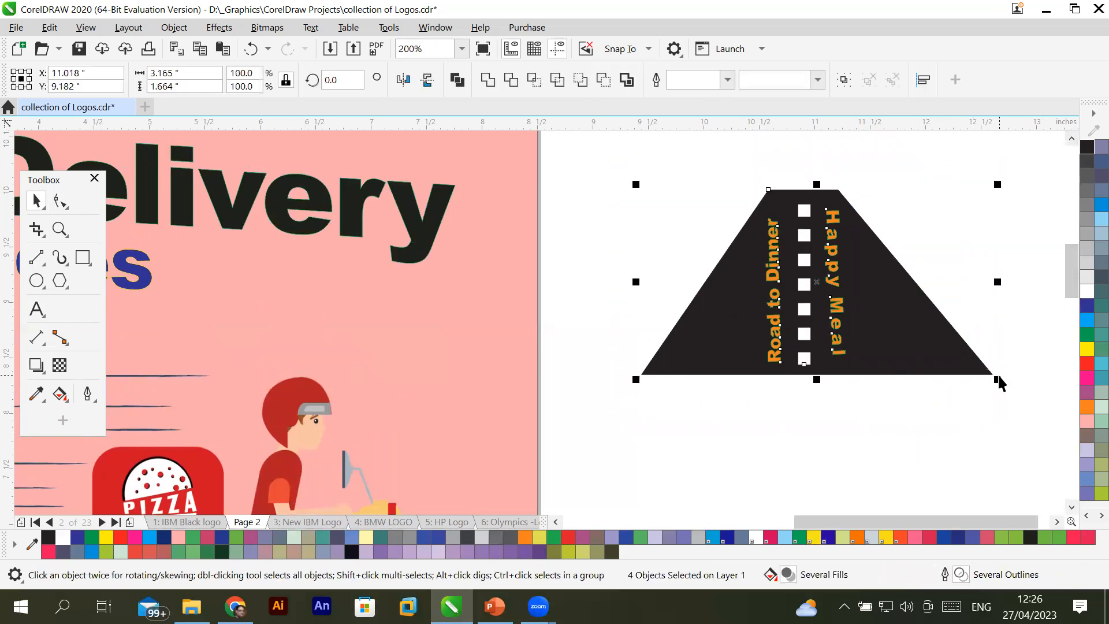
drag(998, 379, 910, 337)
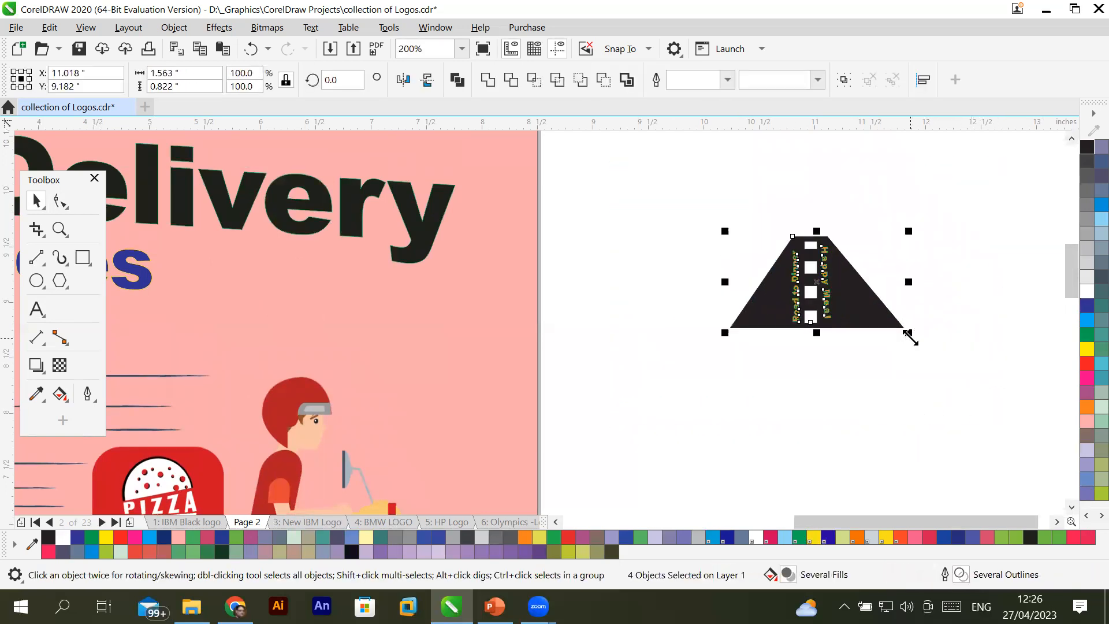
click(1071, 139)
drag(796, 312, 430, 351)
click(770, 383)
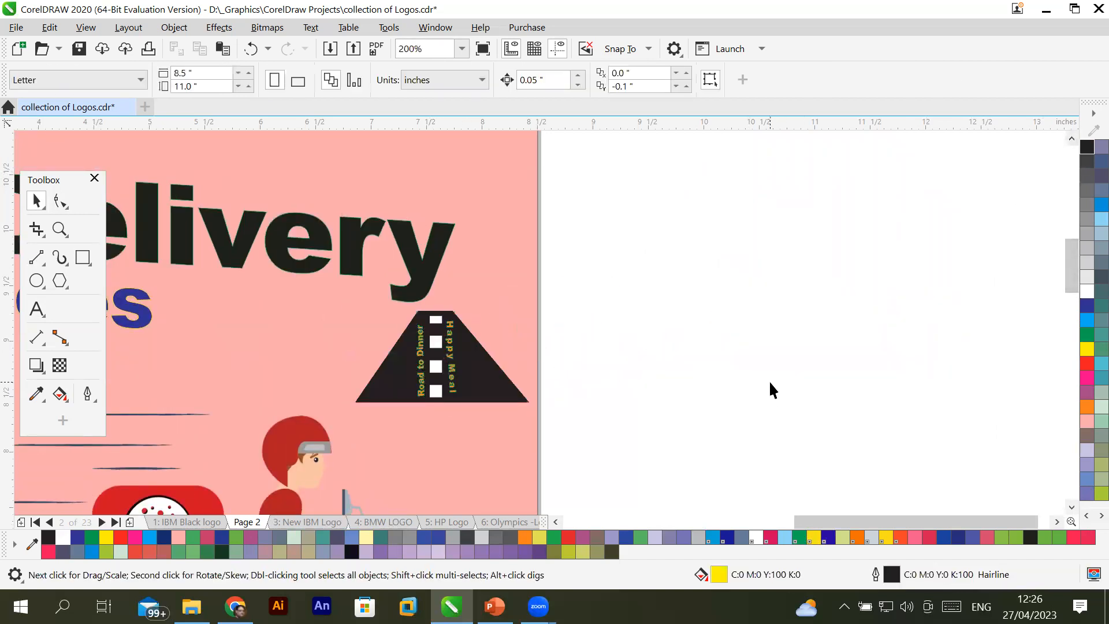
Draw a yellow ellipse about 1.42 inches wide and 1.34 inches high on the blank area beside the poster.
click(37, 281)
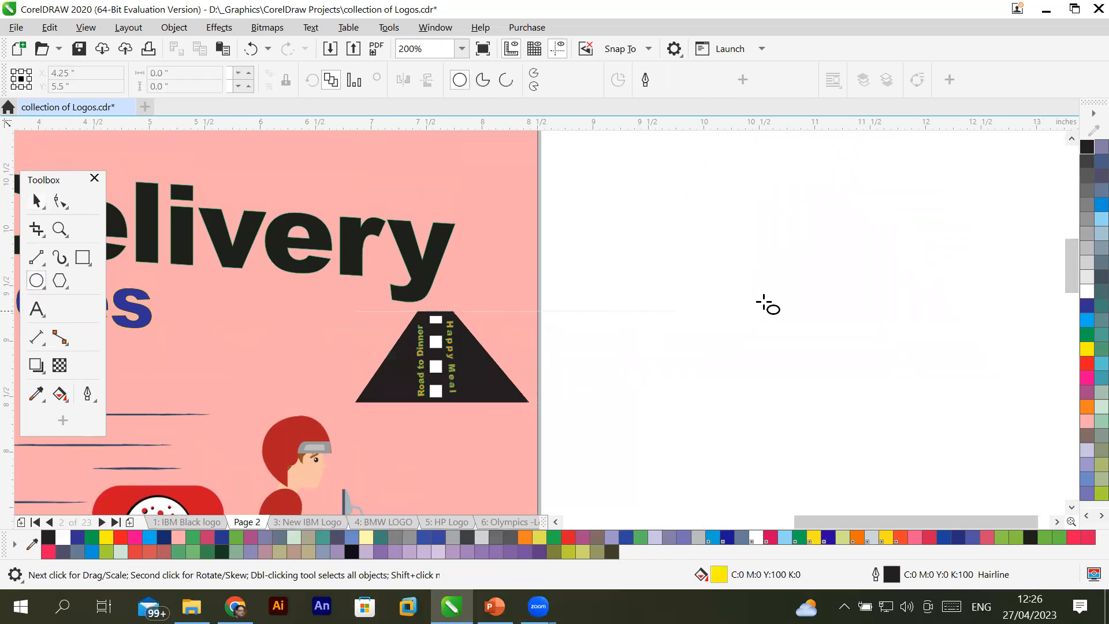
drag(712, 239, 870, 389)
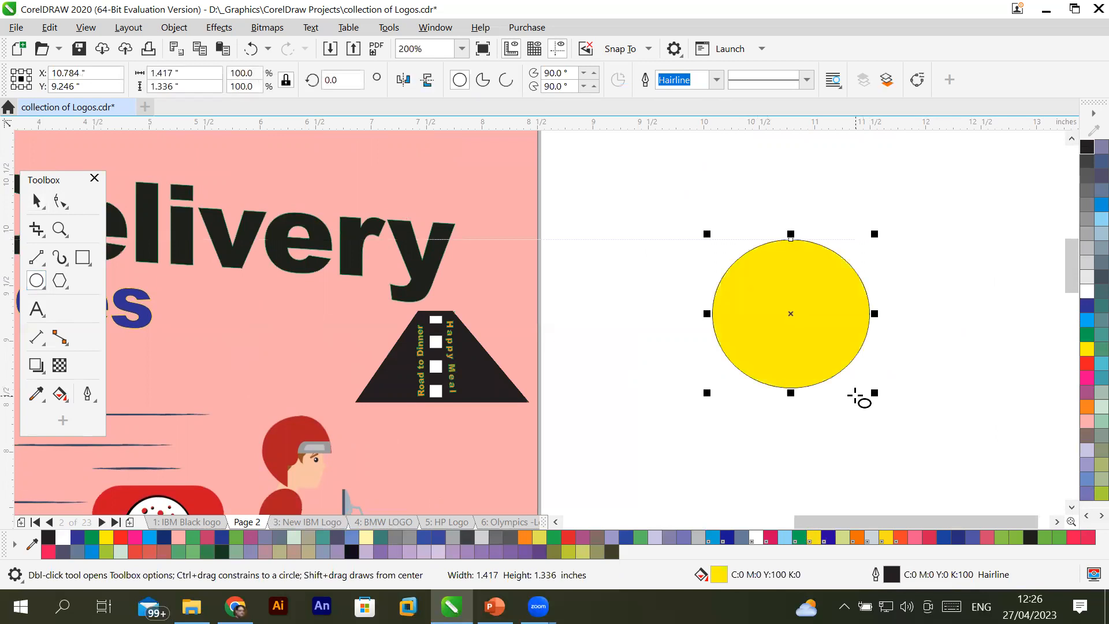
Open the yellow ellipse into an arc of about 170 degrees with the Shape tool, and close it back into a full ellipse.
click(57, 201)
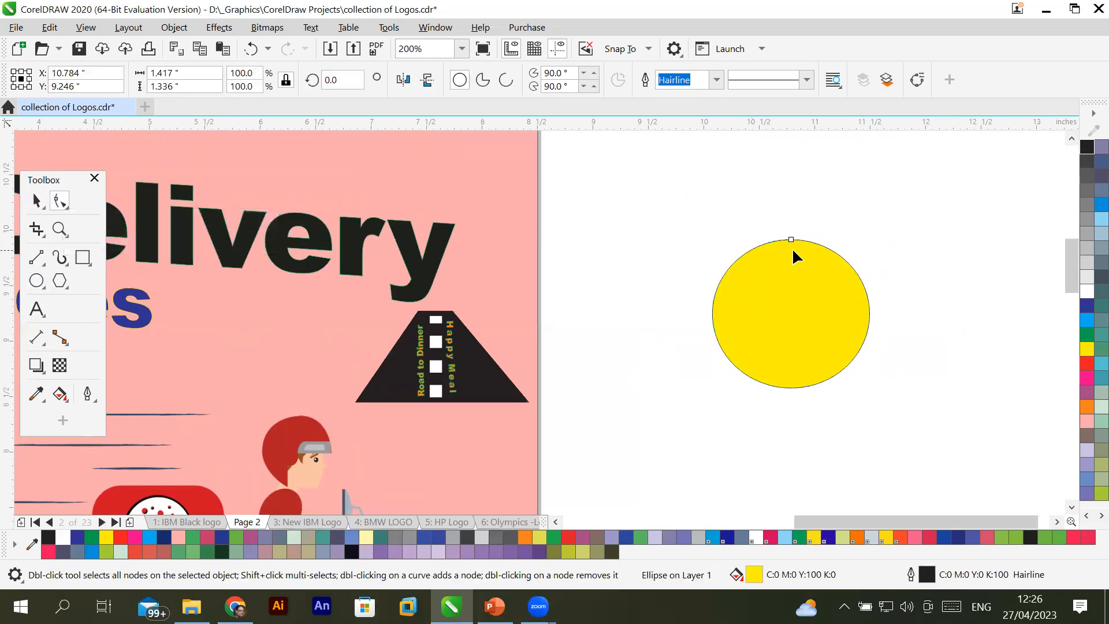
mouse_move(792, 243)
mouse_down()
mouse_move(826, 238)
mouse_move(840, 248)
mouse_move(873, 311)
mouse_move(842, 424)
mouse_move(766, 442)
mouse_up()
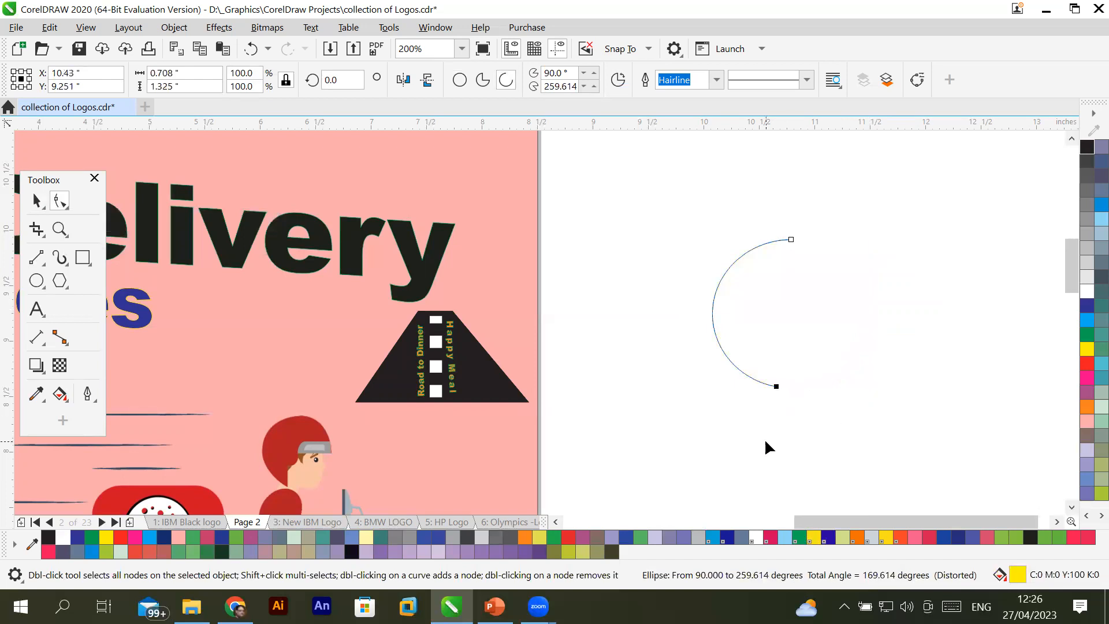
drag(776, 386, 789, 231)
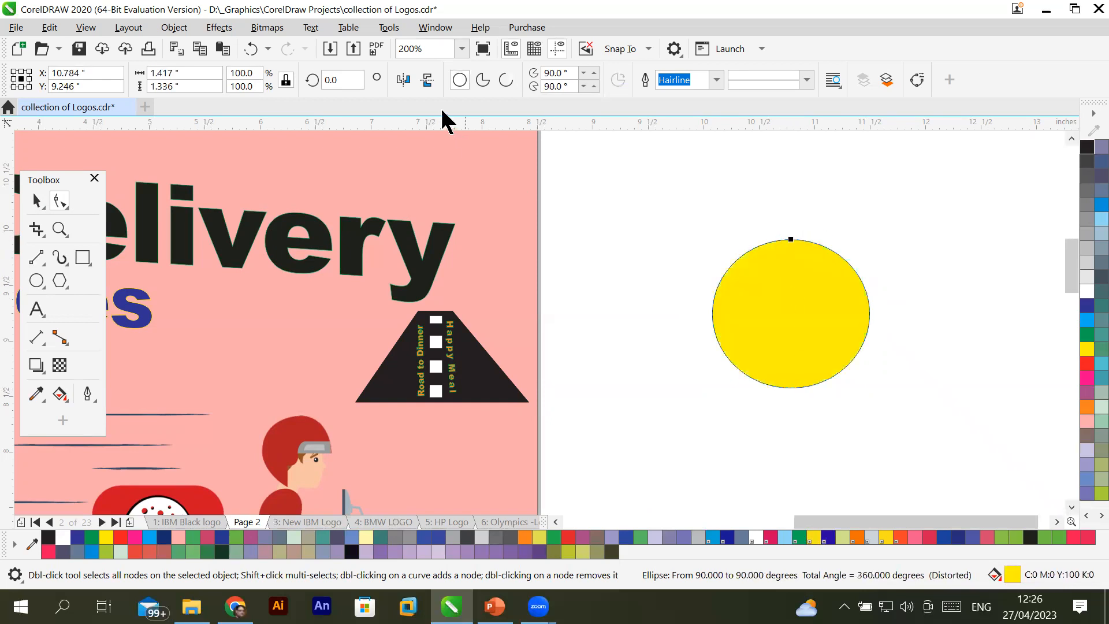
Convert the yellow ellipse to a pie and mirror it vertically and horizontally so the missing quarter is at its upper left.
click(483, 75)
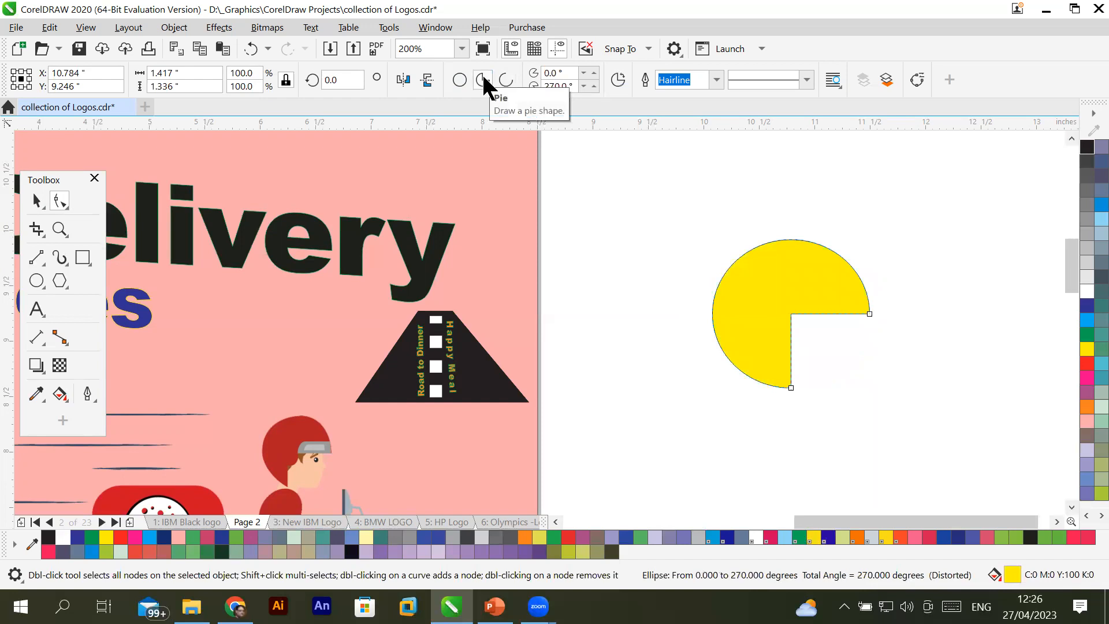
click(424, 79)
click(399, 79)
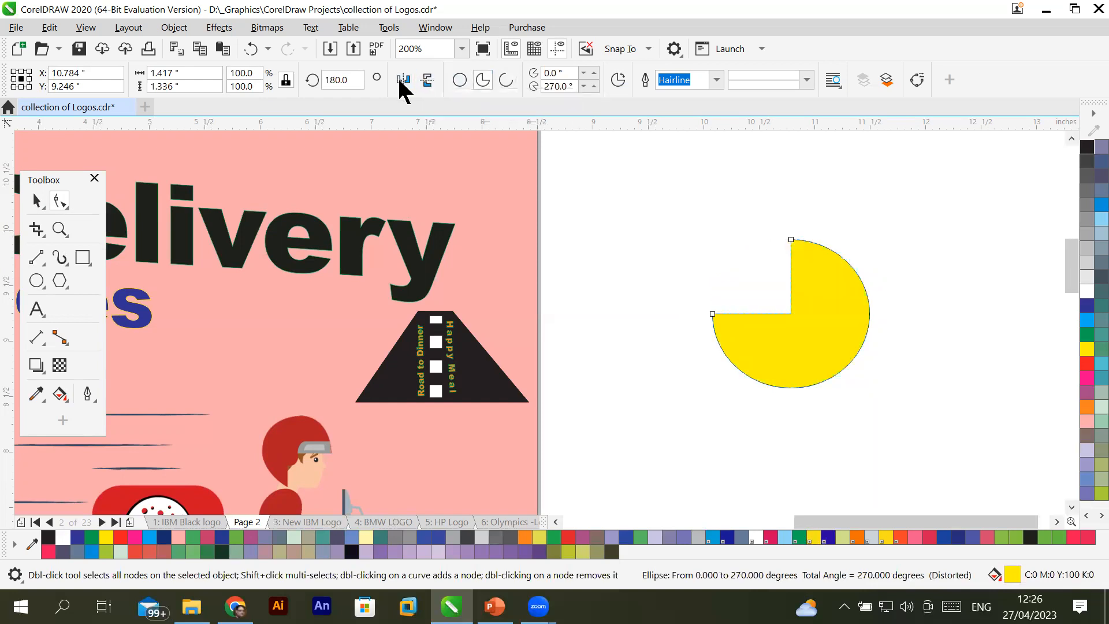
Mirror the yellow pie vertically and horizontally until its missing quarter is at the lower left.
click(424, 76)
click(402, 78)
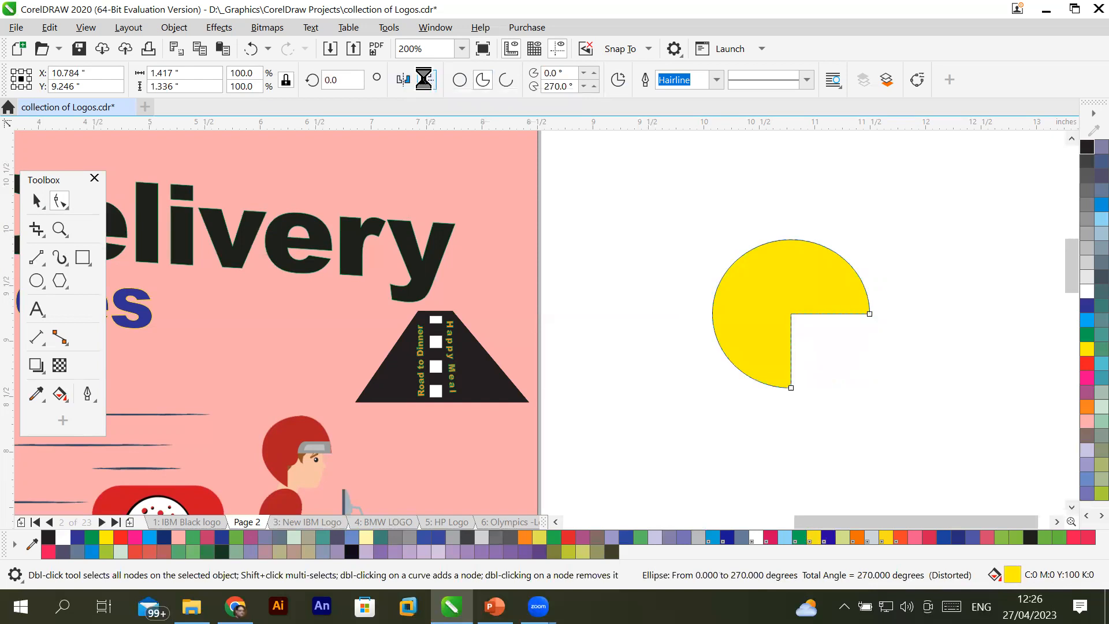
click(426, 82)
click(428, 80)
click(430, 80)
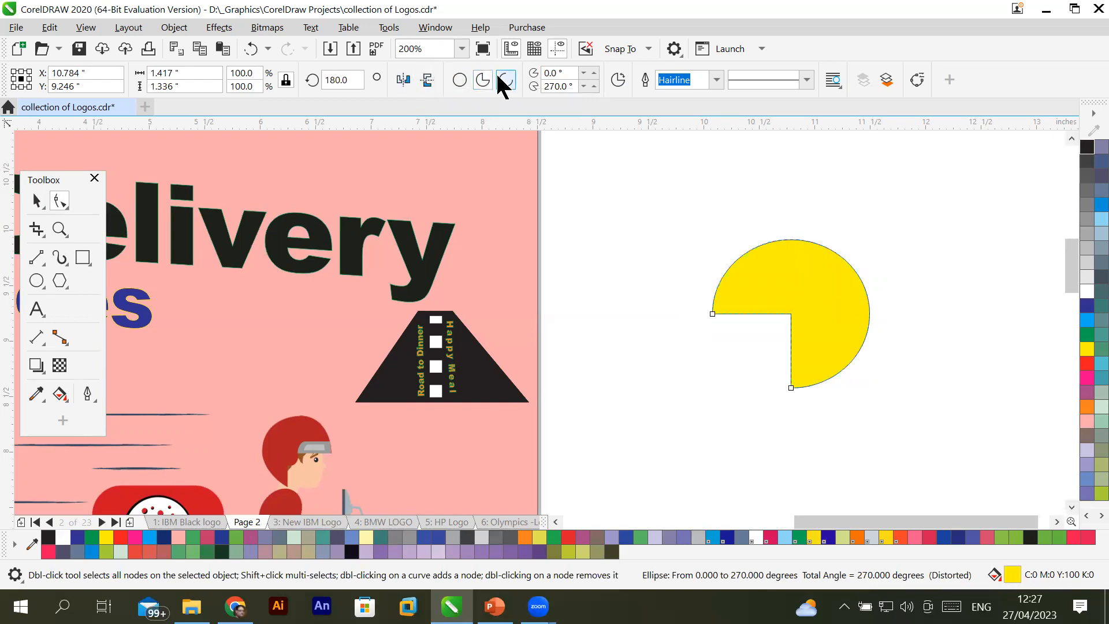
Switch the pie to an arc and back to a full ellipse, and convert the ellipse to curves.
click(506, 80)
click(459, 80)
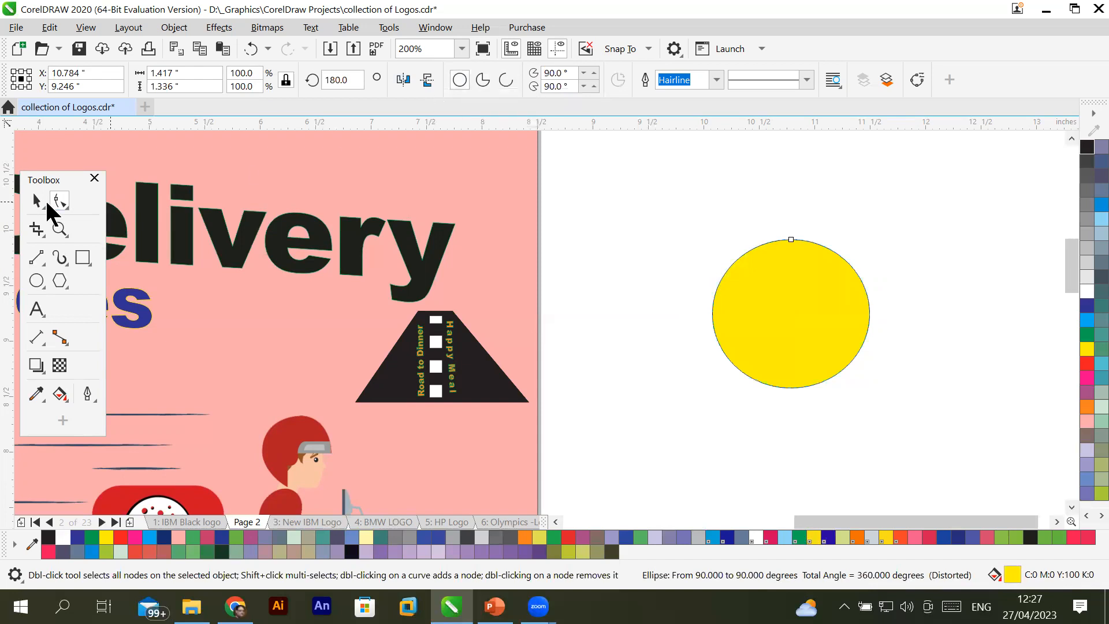
right_click(786, 295)
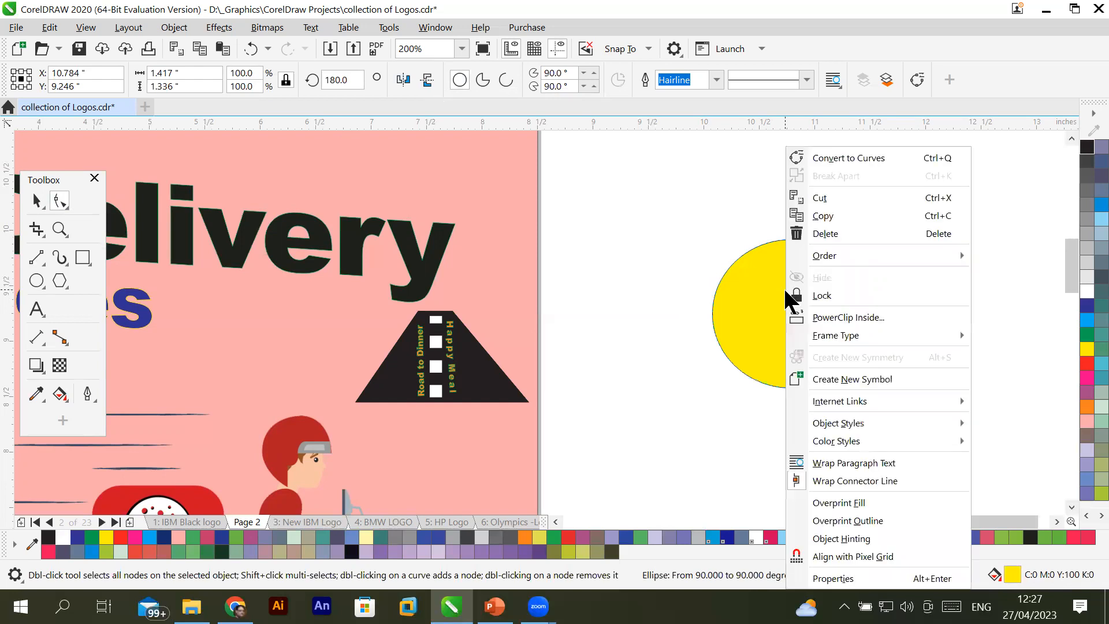
click(899, 159)
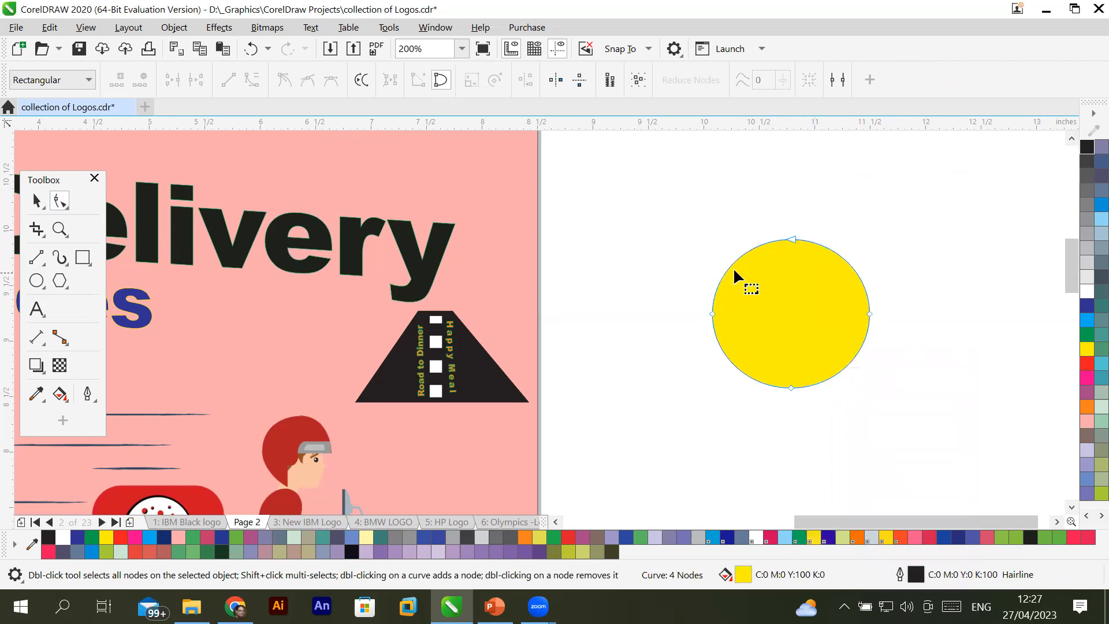
Lower the ellipse's two side nodes by about 0.21 inches and raise its top node to form an egg shape.
click(713, 315)
click(870, 314)
click(791, 387)
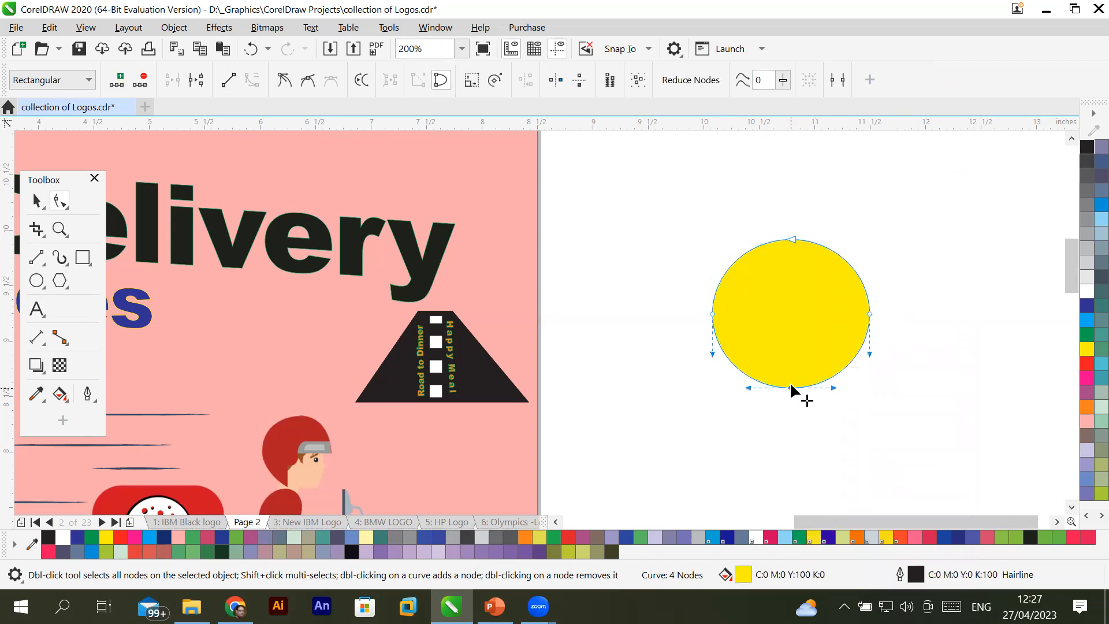
drag(679, 292, 711, 312)
drag(904, 335, 868, 337)
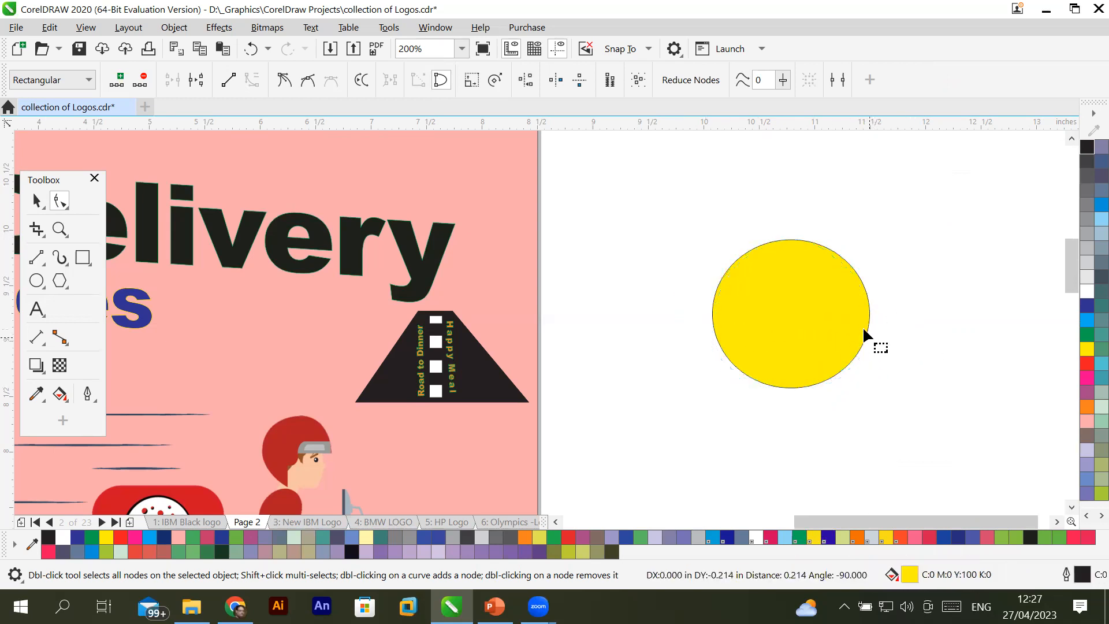
click(793, 239)
drag(793, 240, 792, 176)
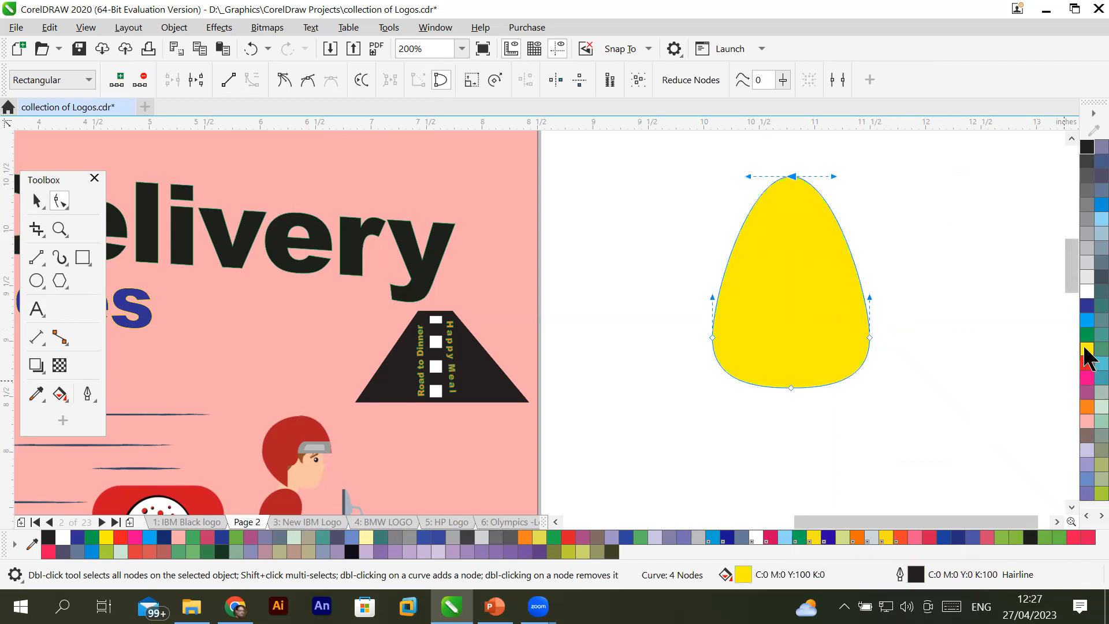
Fill the egg shape with PANTONE Yellow C and add one node on each of its upper sides.
click(884, 537)
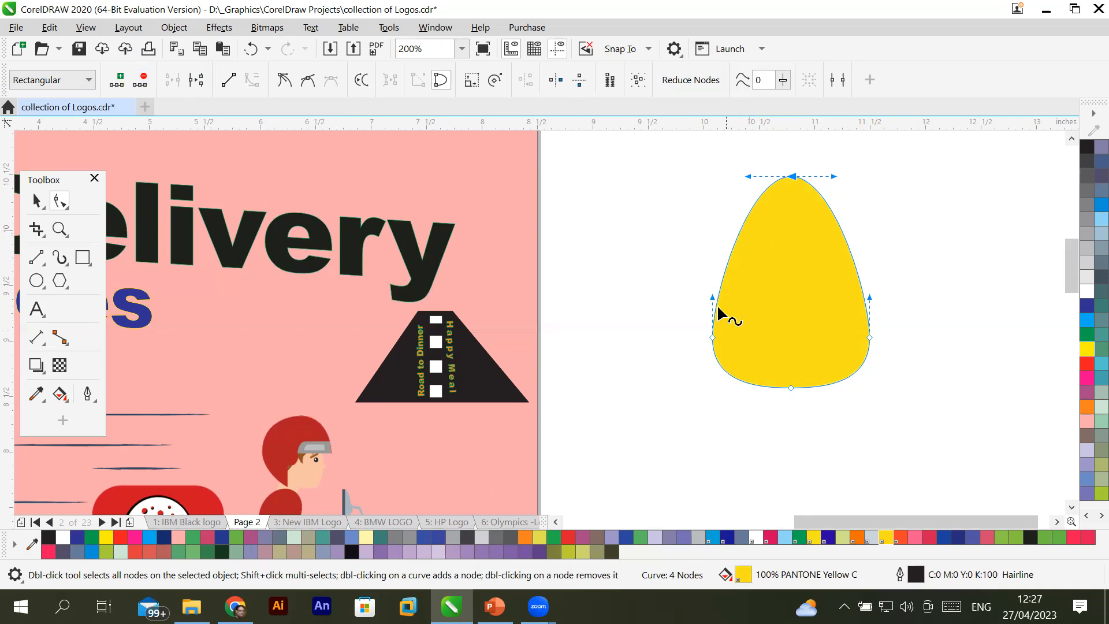
click(736, 240)
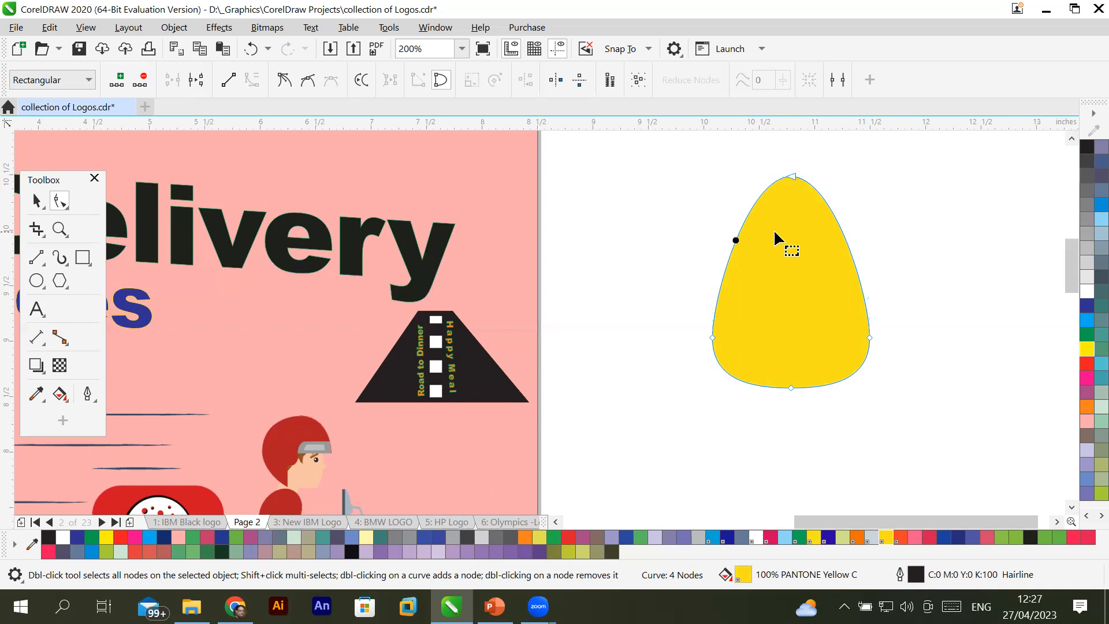
double_click(736, 241)
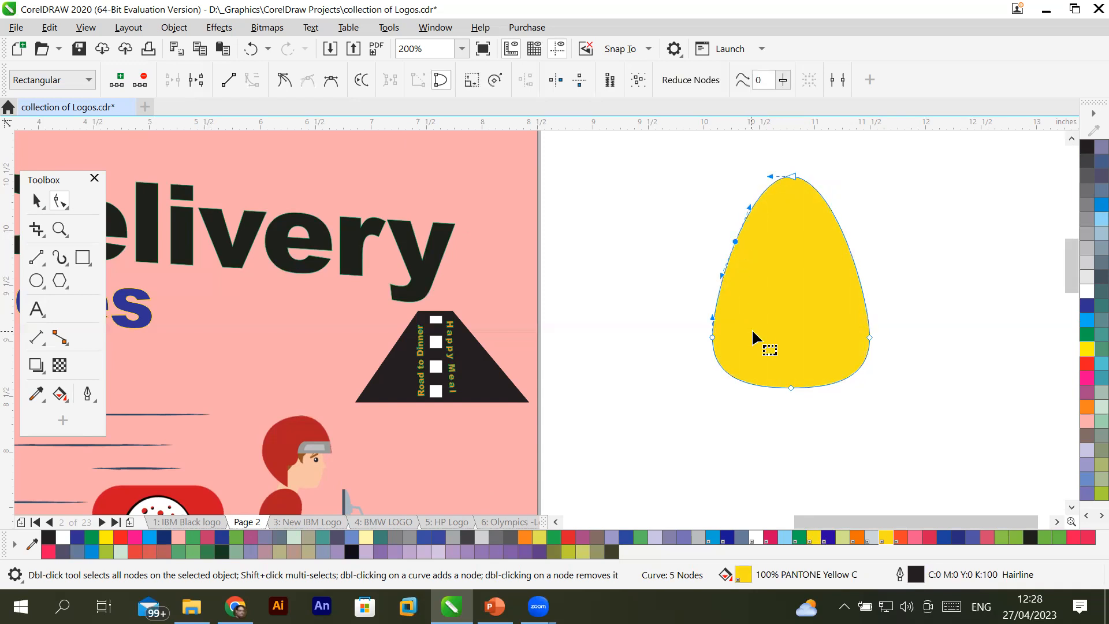
click(842, 234)
double_click(842, 234)
click(624, 194)
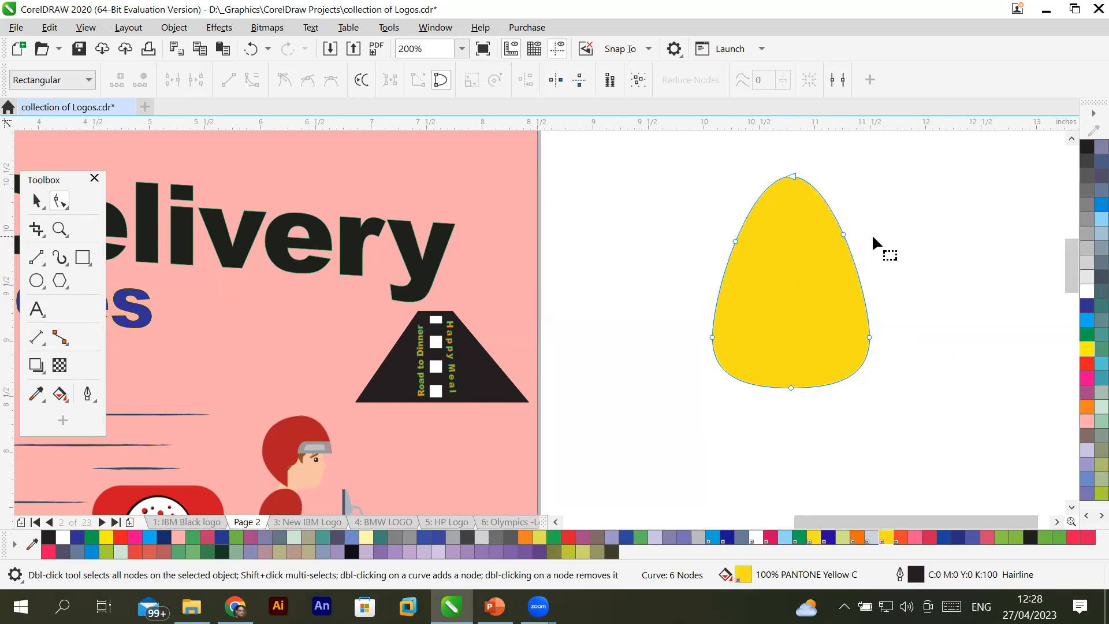
Set the egg shape's fill to none so that only its outline remains.
scroll(878, 234, up, 2)
scroll(788, 293, down, 1)
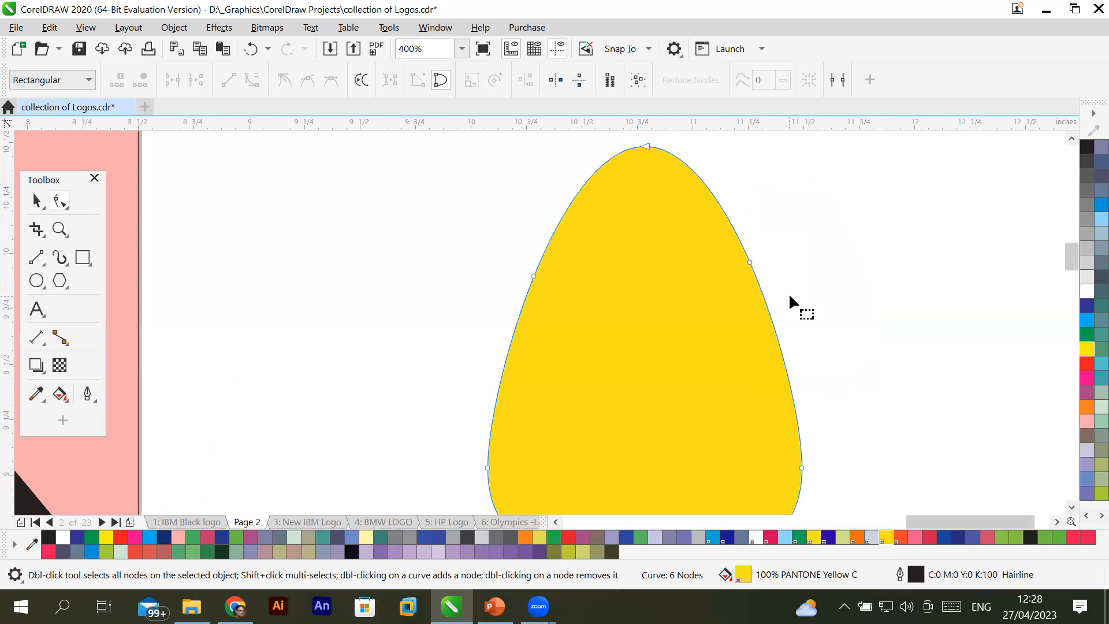
scroll(789, 293, down, 1)
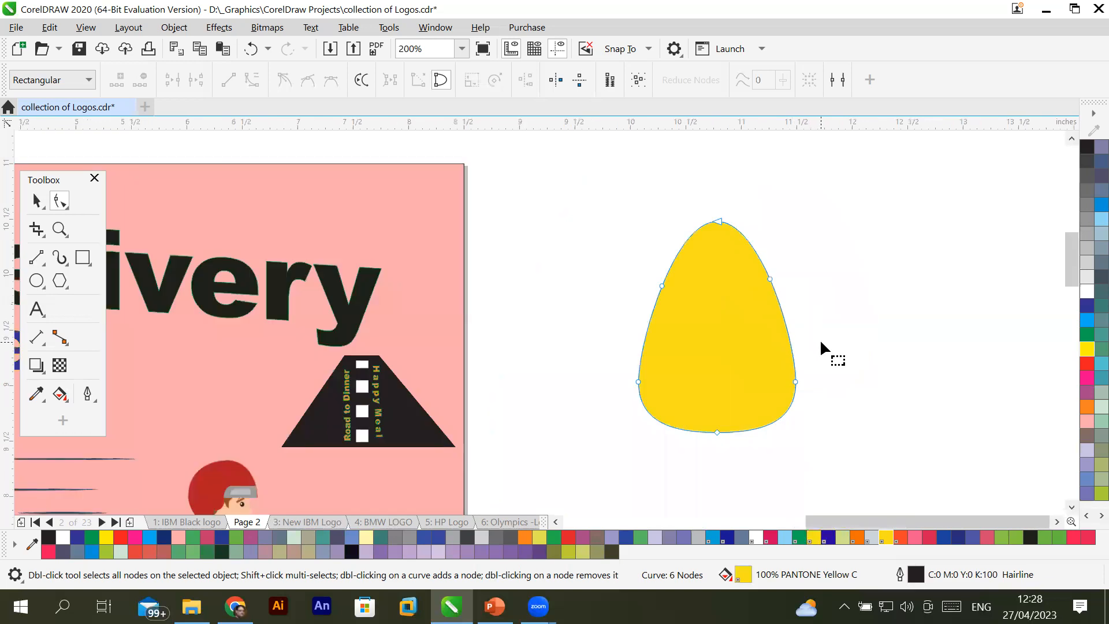
double_click(743, 576)
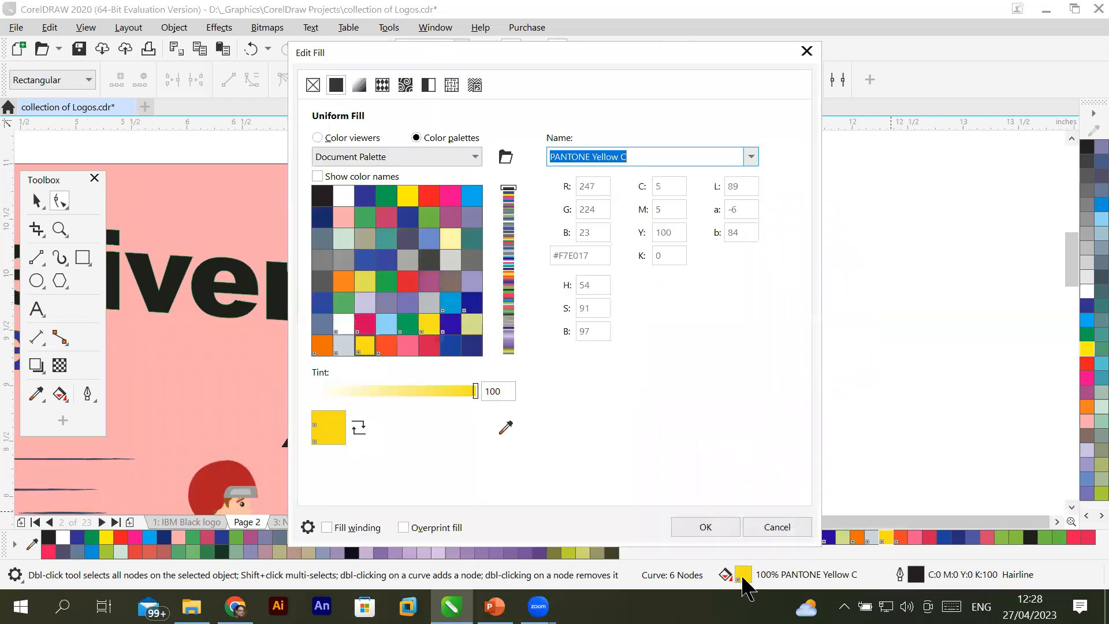
click(315, 93)
click(703, 526)
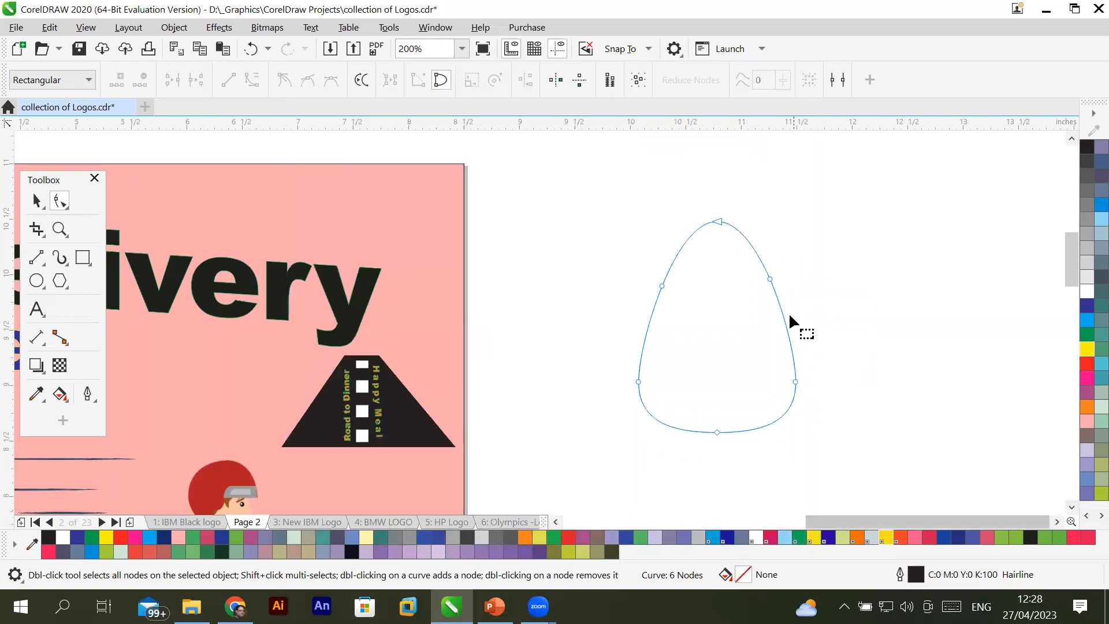
scroll(774, 308, up, 1)
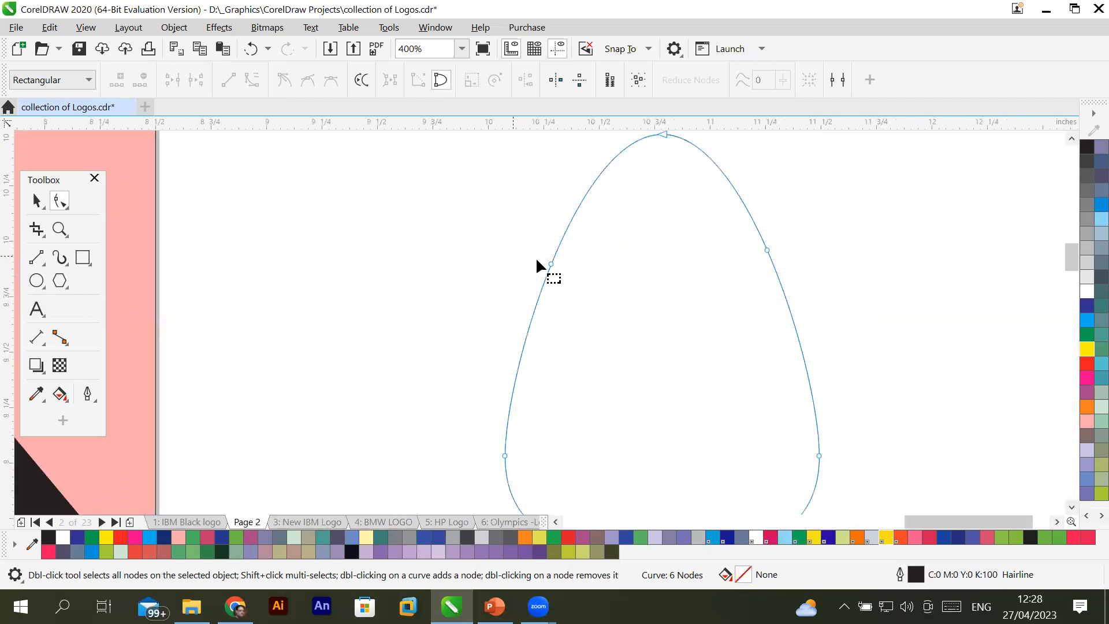
scroll(740, 299, down, 1)
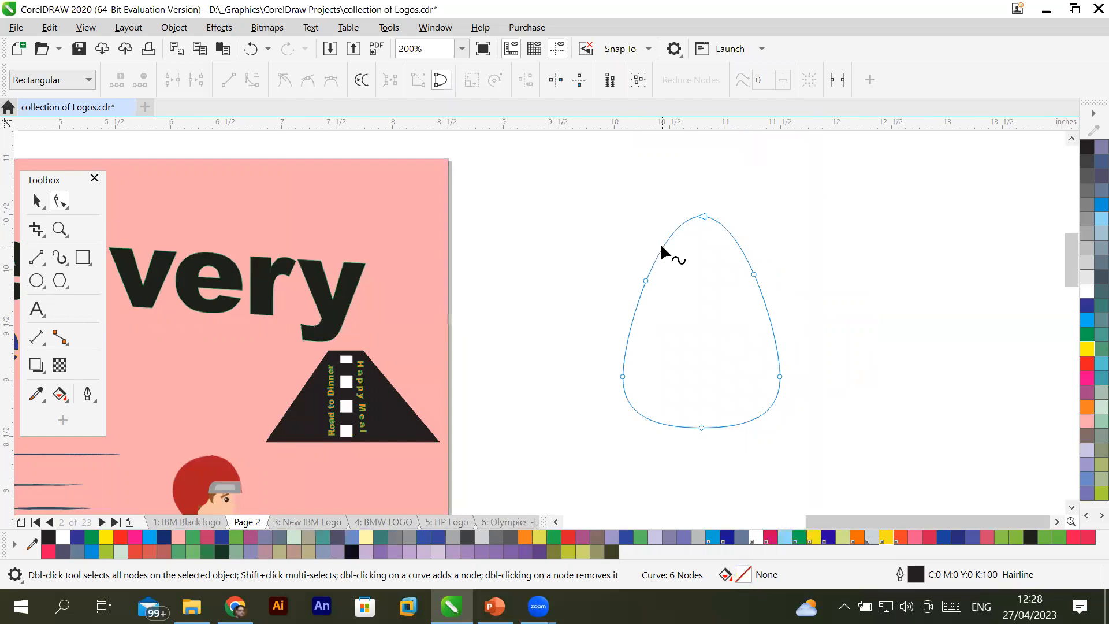
Select the two nodes on each side of the egg outline and move each pair outward to widen it.
click(645, 280)
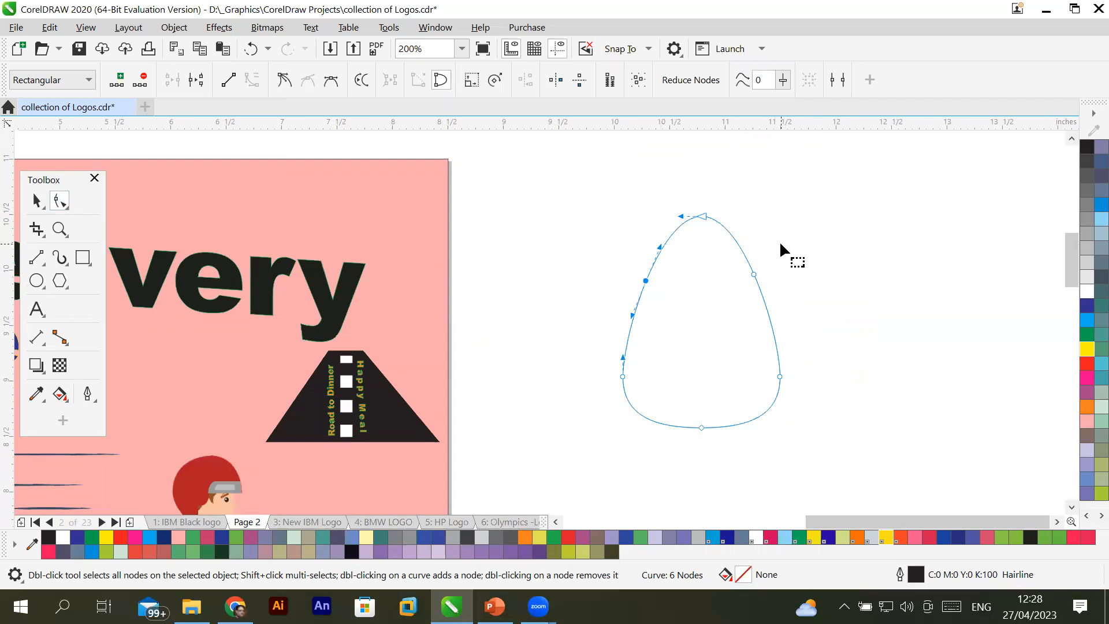
click(761, 241)
drag(798, 387, 816, 460)
drag(779, 377, 821, 376)
drag(579, 239, 681, 441)
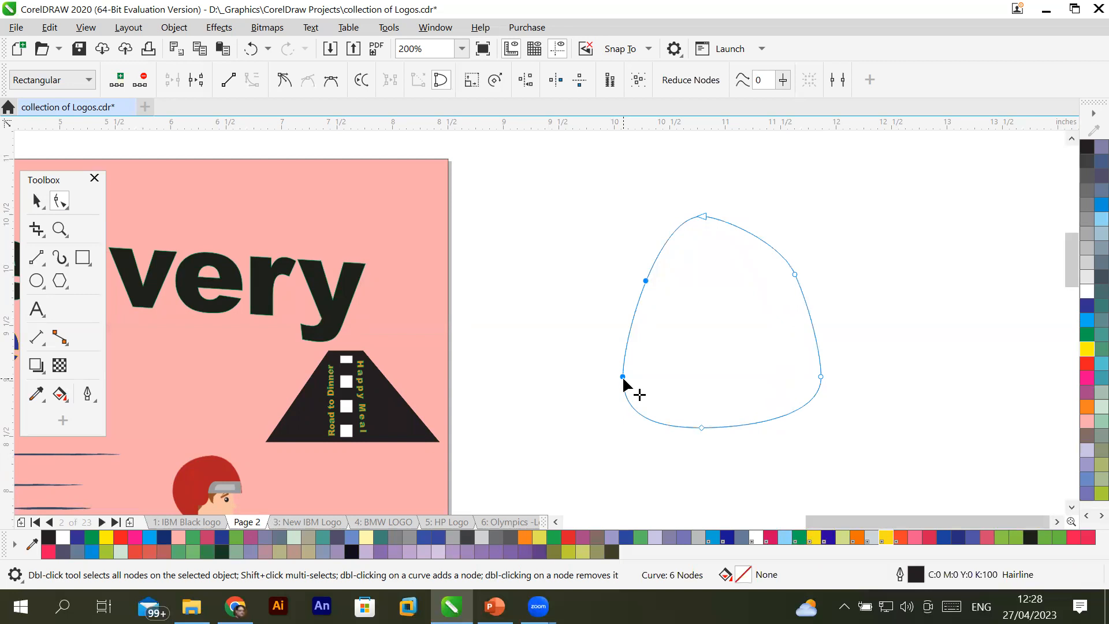
drag(622, 377, 576, 370)
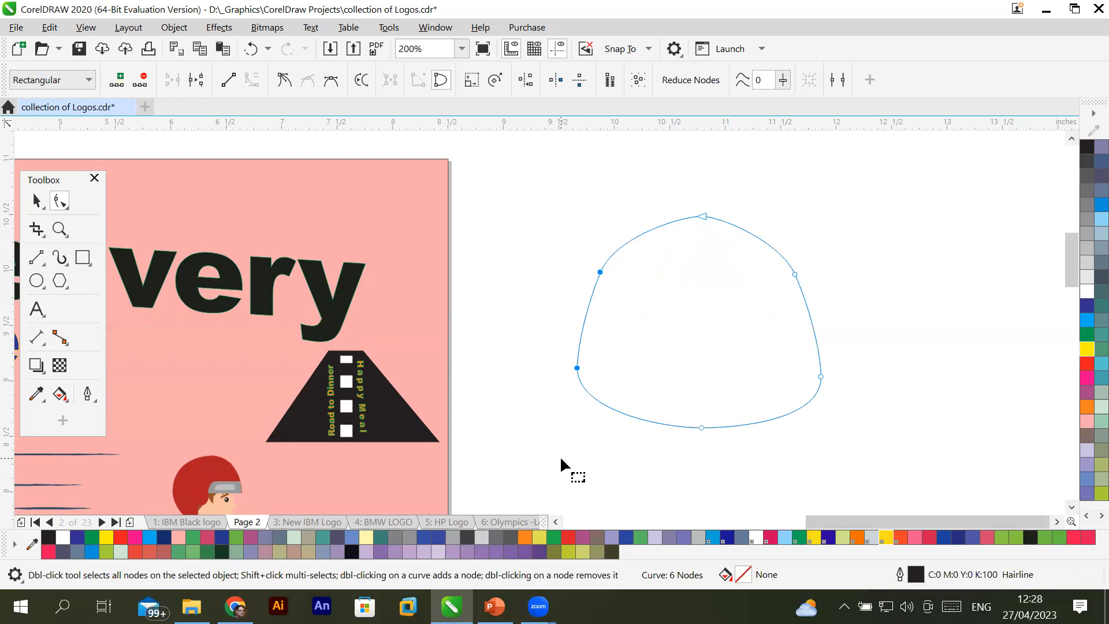
Try selecting different combinations of the widened outline's nodes, and clear the node selection.
click(601, 270)
shift+click(821, 377)
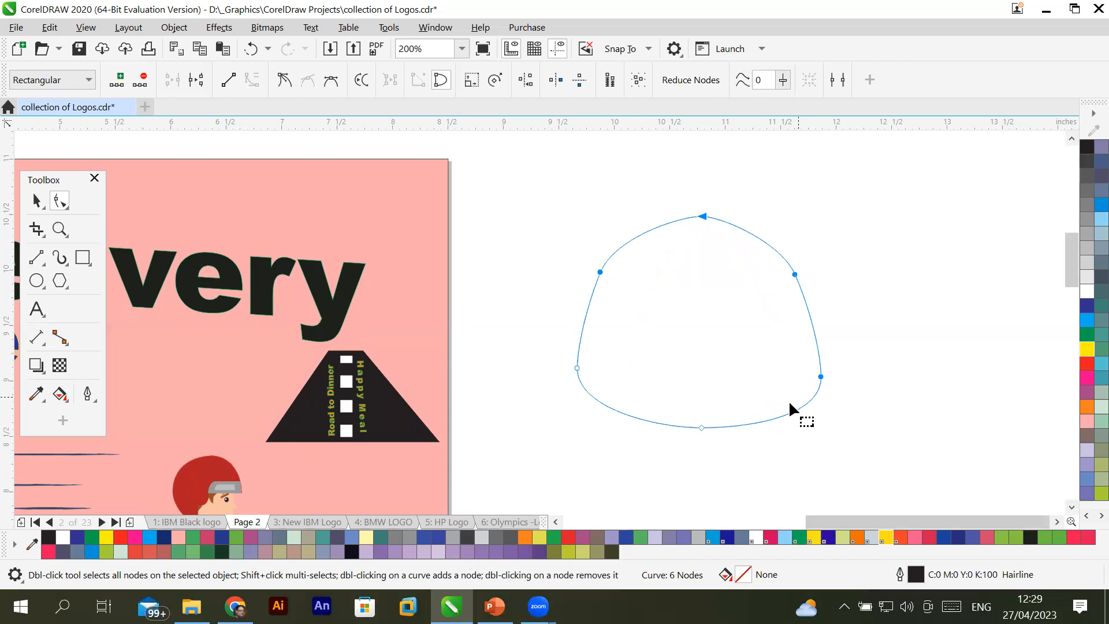
shift+click(701, 427)
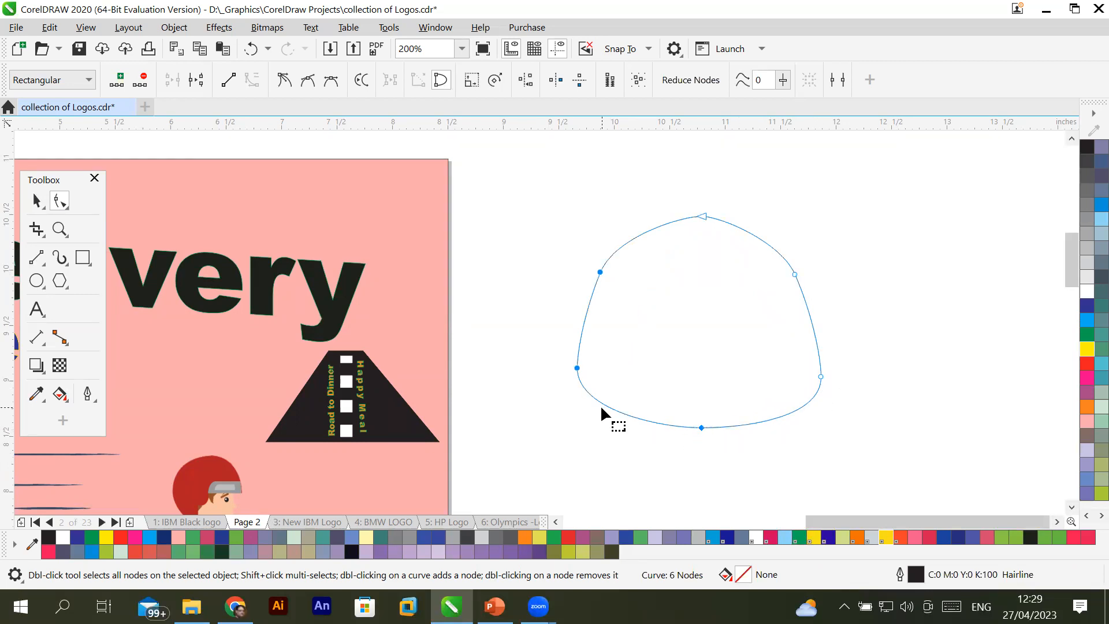
shift+click(577, 368)
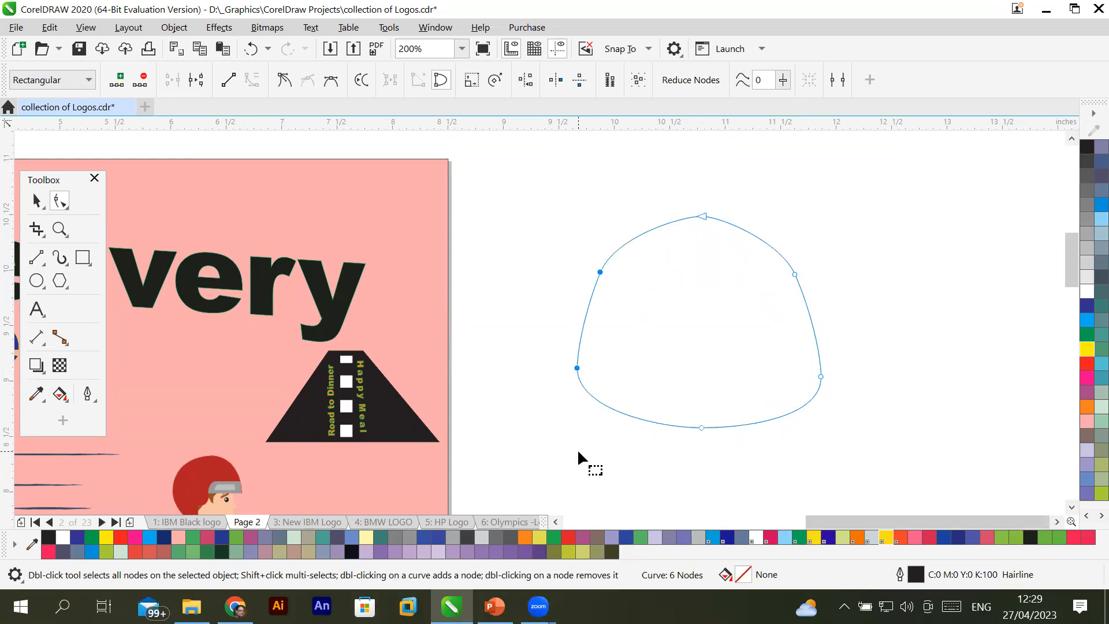
shift+click(701, 428)
shift+click(701, 428)
click(764, 434)
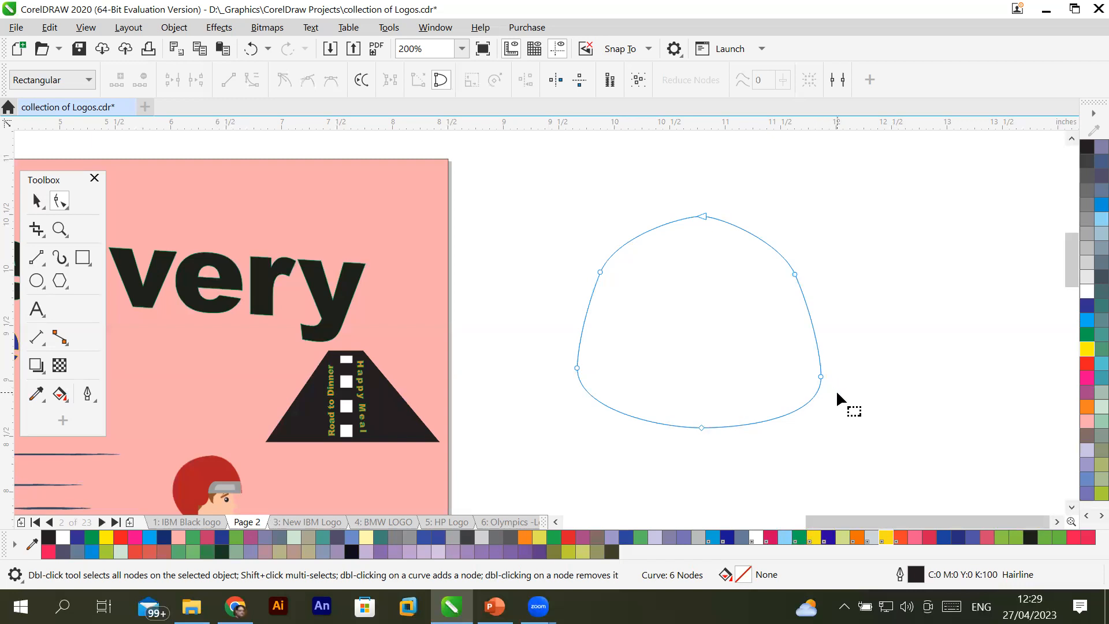
Move the top and upper-right nodes together down into the outline, and fill the distorted shape with yellow.
click(794, 275)
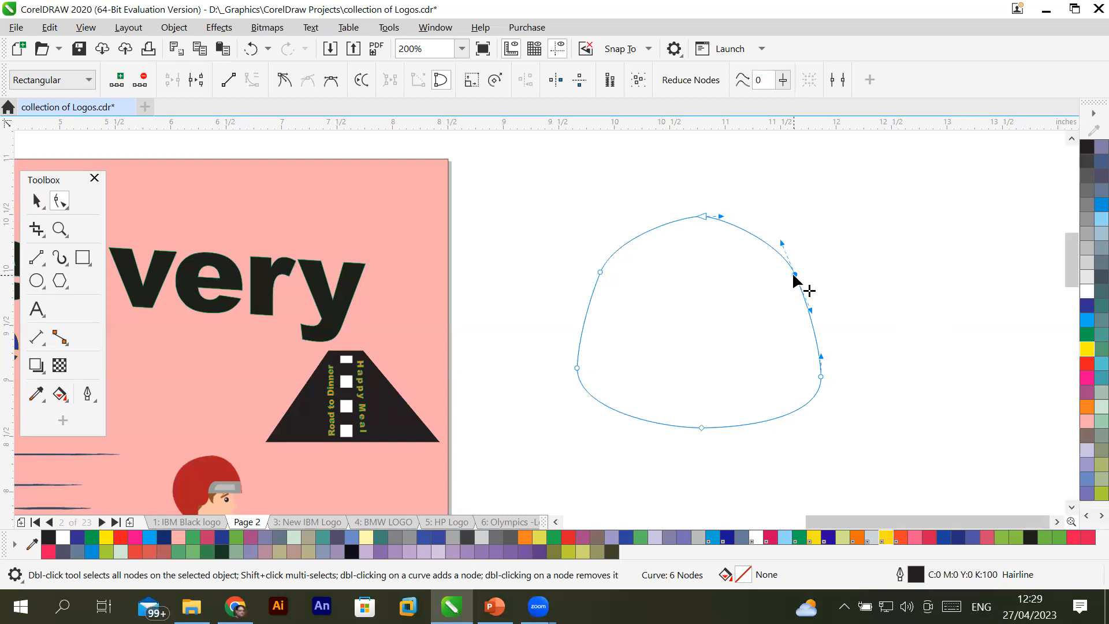
shift+click(703, 217)
drag(703, 214, 643, 324)
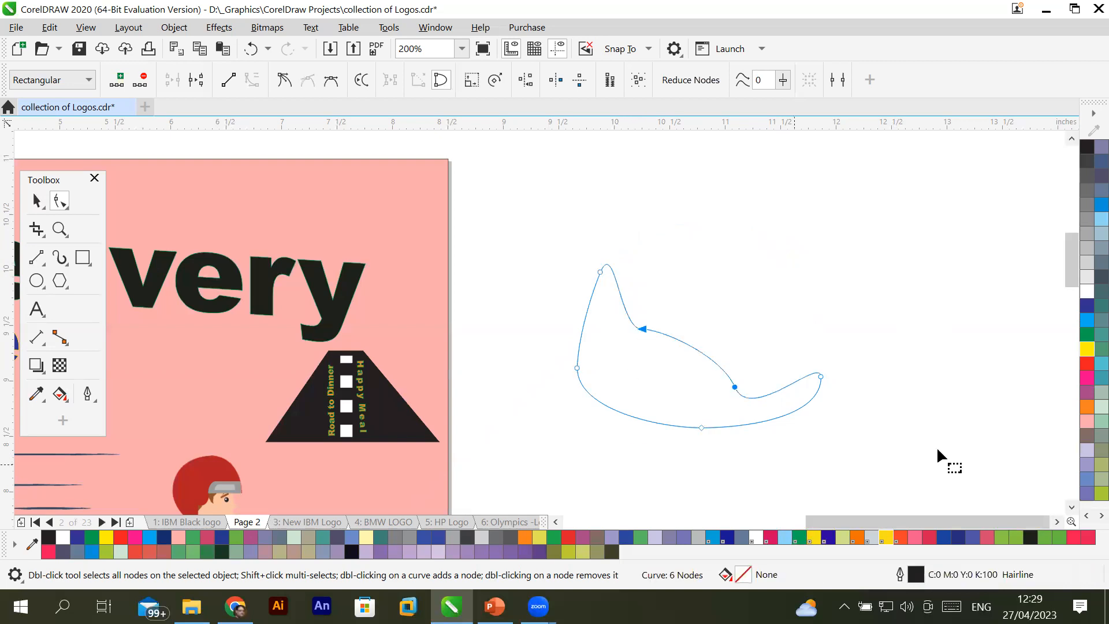
click(1087, 349)
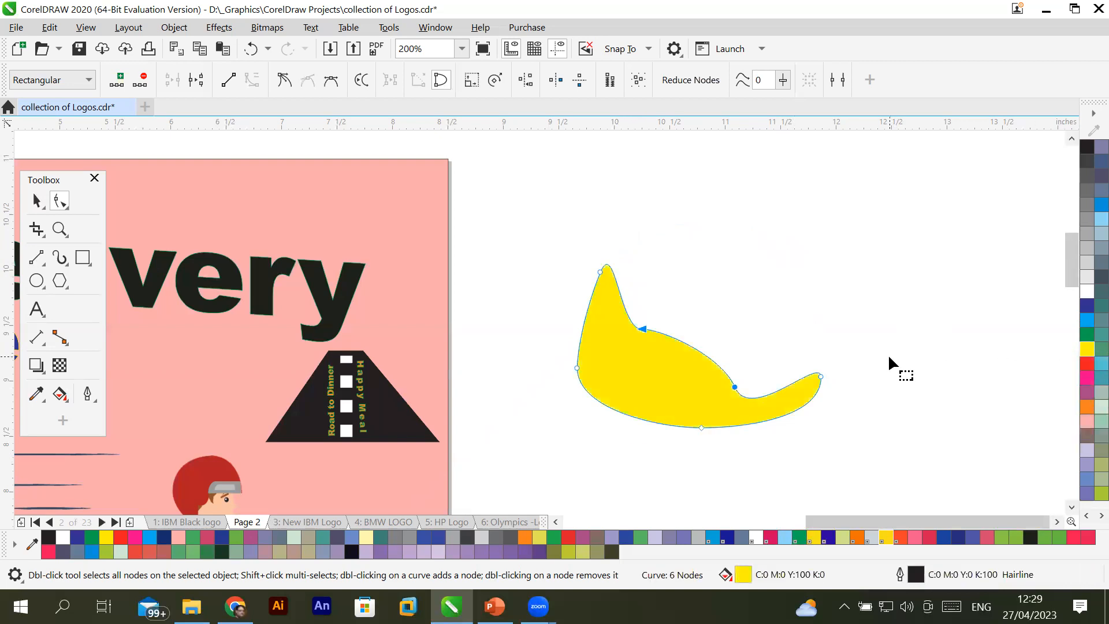
Undo the yellow fill, the node moves and the fill removal on the curve.
key(ctrl+z)
key(ctrl+z)
key(ctrl+z)
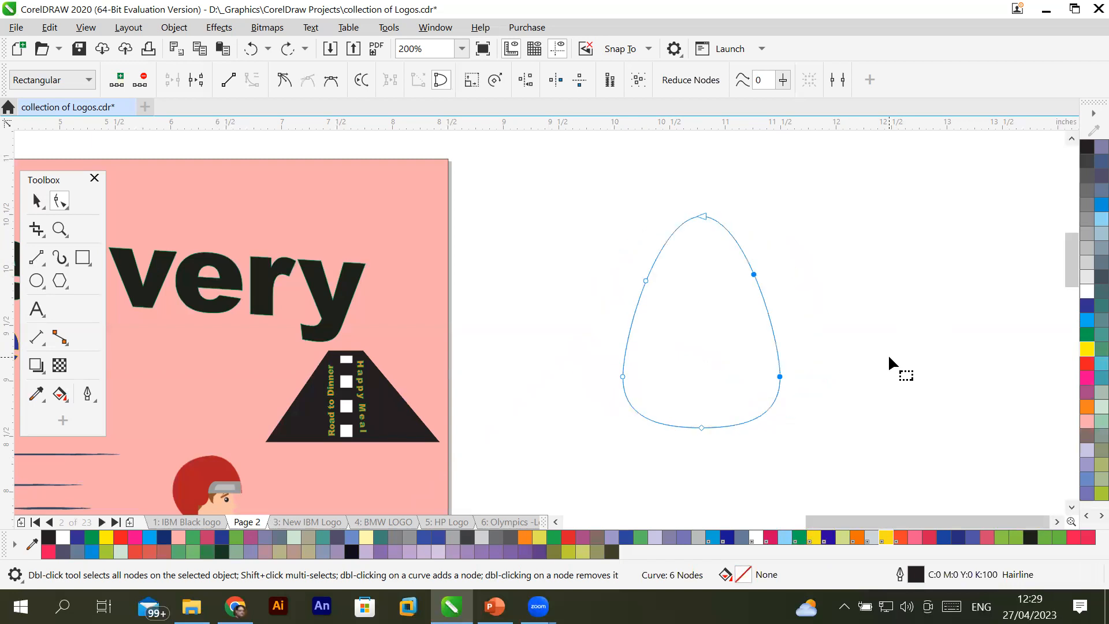
key(ctrl+z)
click(810, 274)
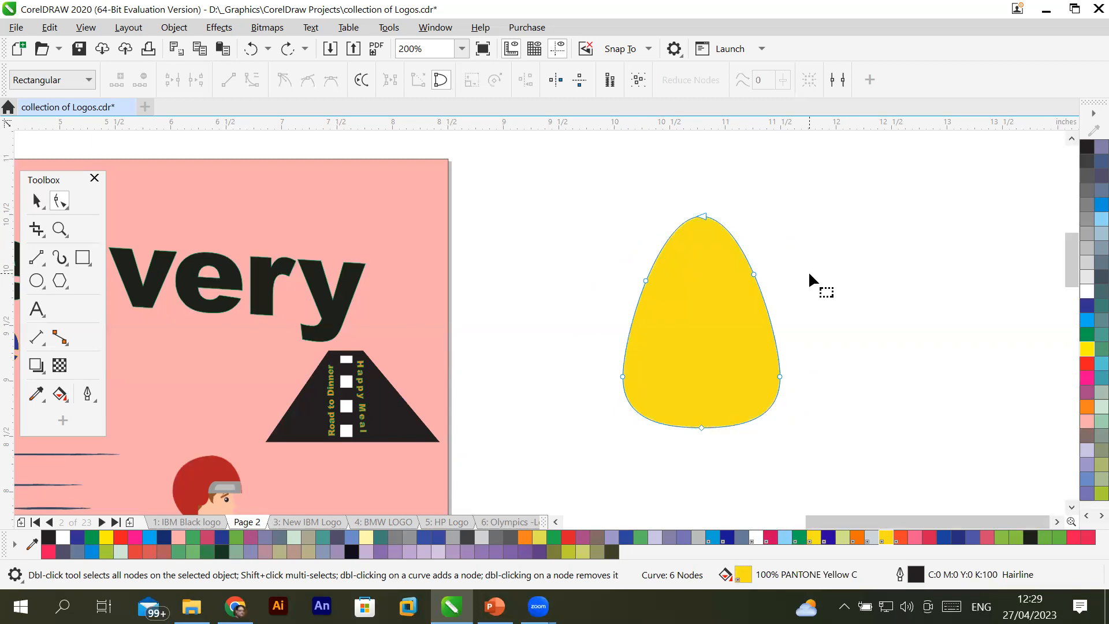
Break the egg-shaped curve open at its bottom node.
click(703, 219)
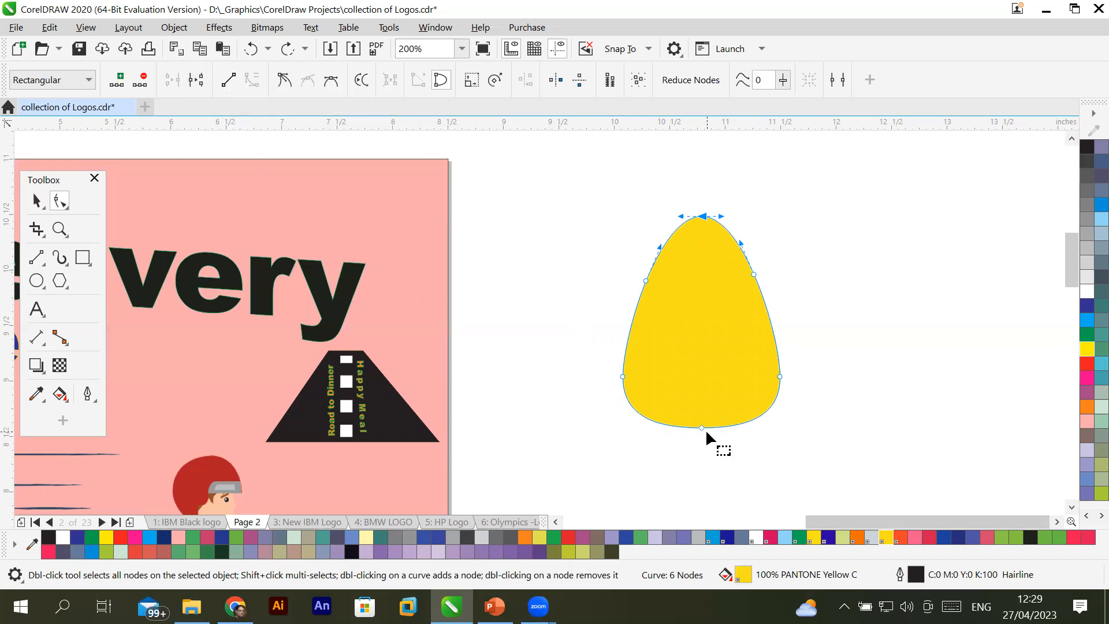
click(702, 427)
click(195, 80)
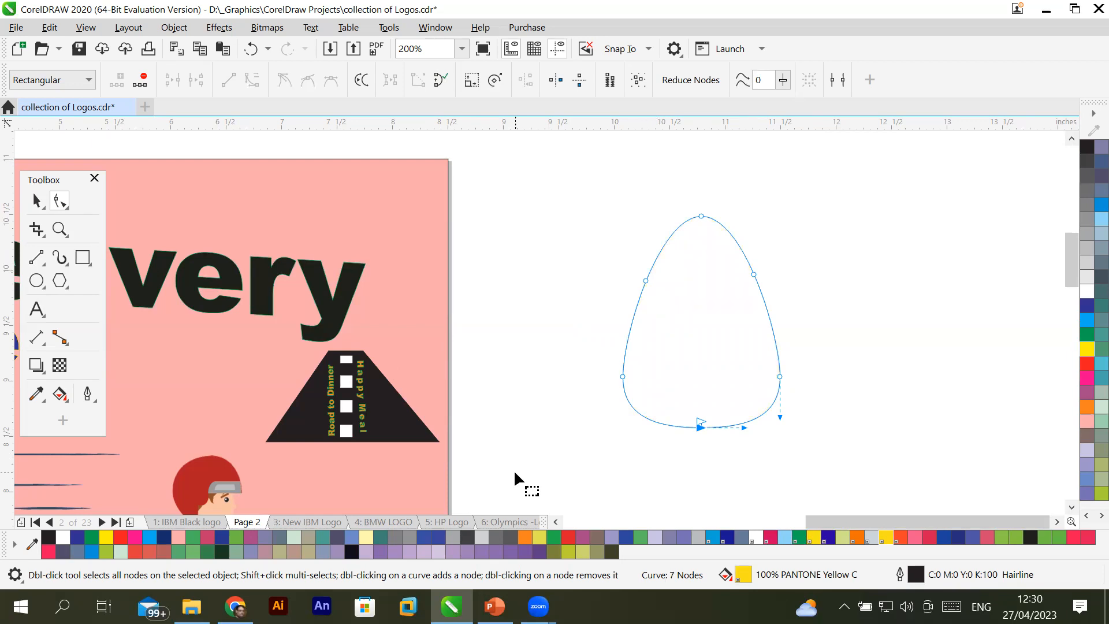
click(627, 472)
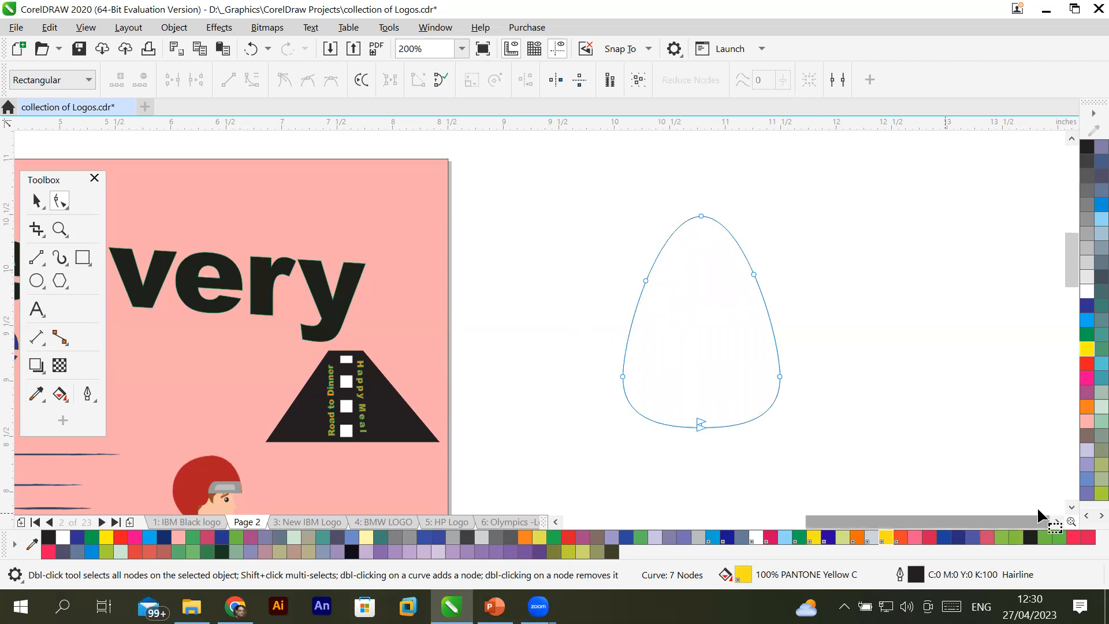
Drag the open ends at the egg curve's bottom down to the right, leaving a small gap between them.
scroll(1069, 511, down, 3)
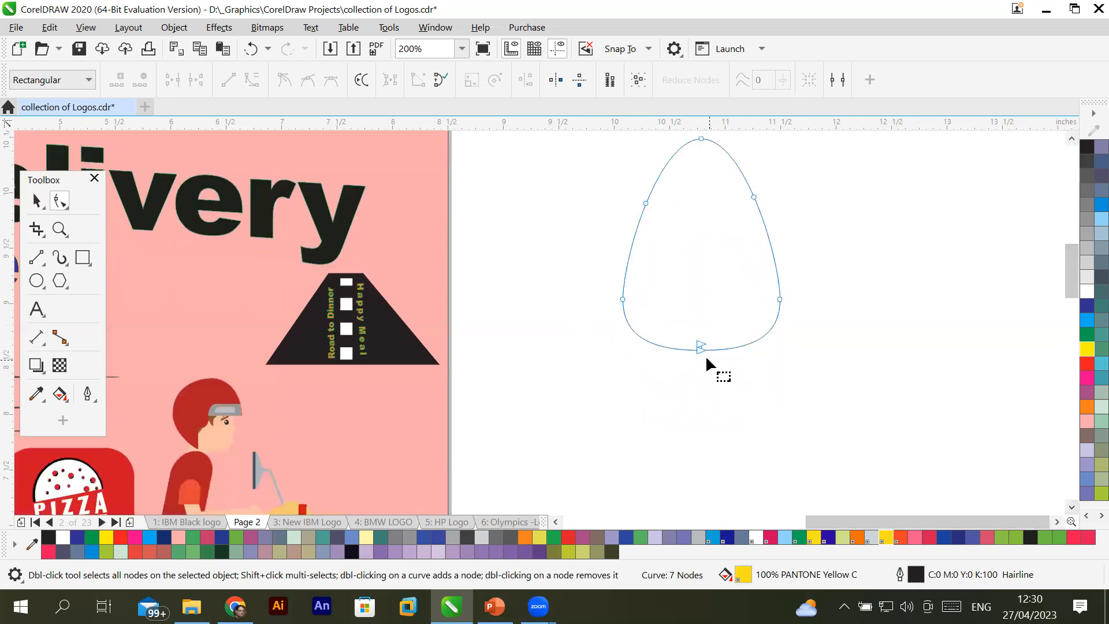
click(701, 349)
drag(701, 350, 767, 387)
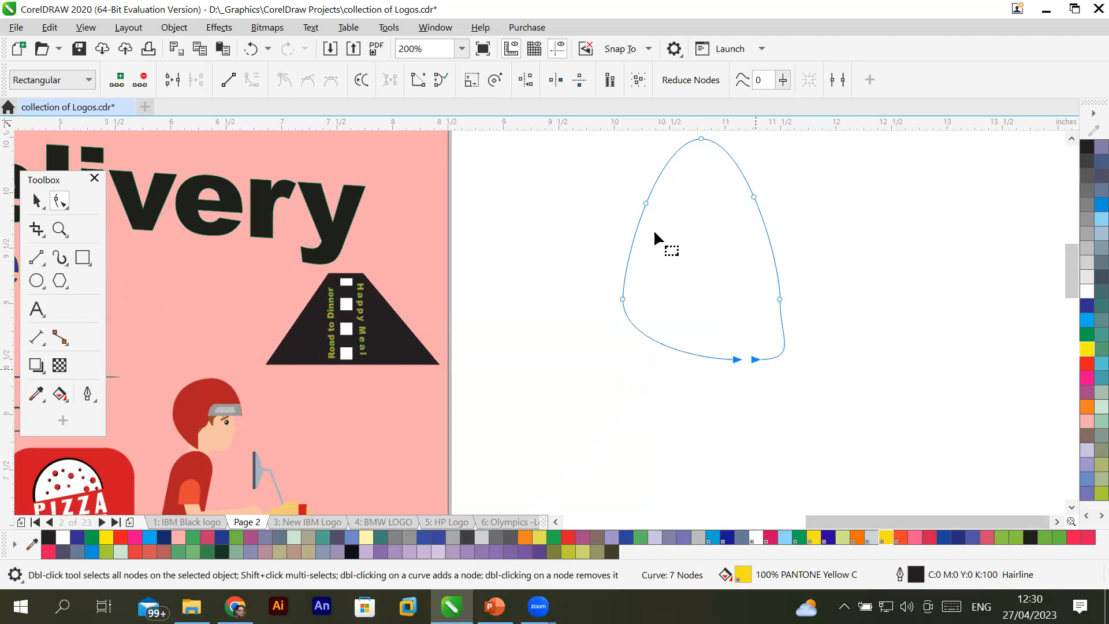
Join the two open end nodes at the bottom of the egg-shaped curve into a closed outline.
click(172, 79)
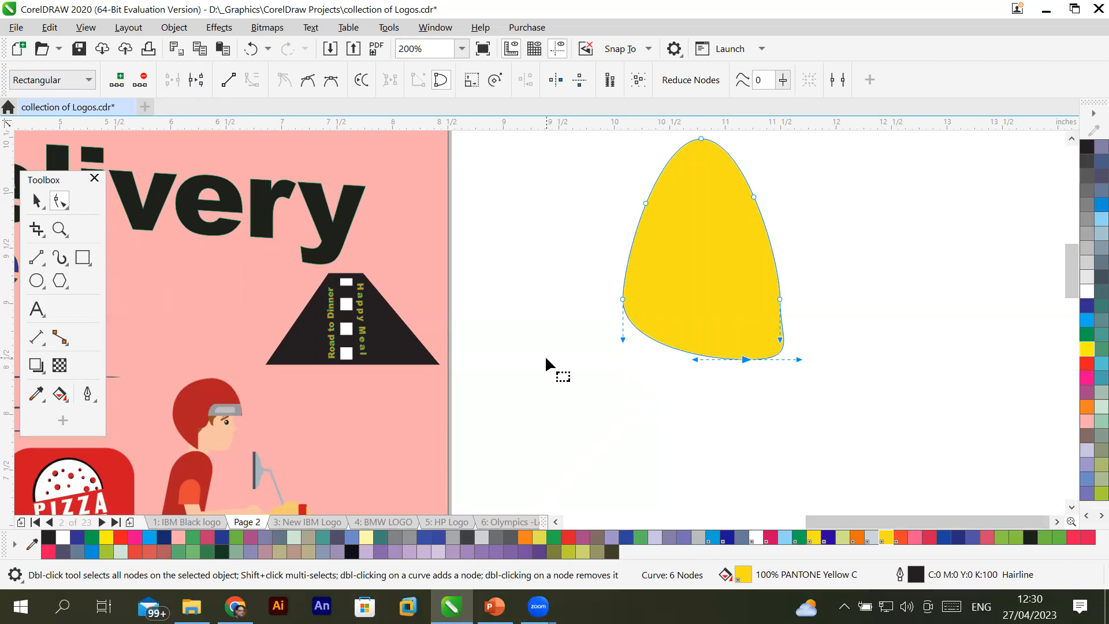
click(1072, 508)
click(1071, 507)
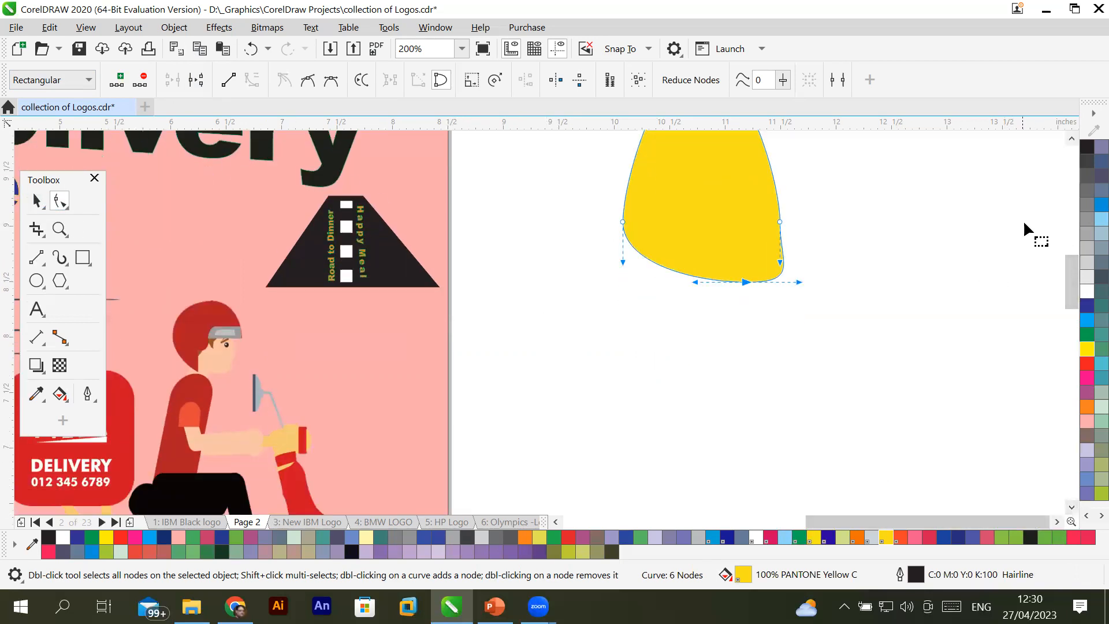
click(1070, 140)
click(1070, 140)
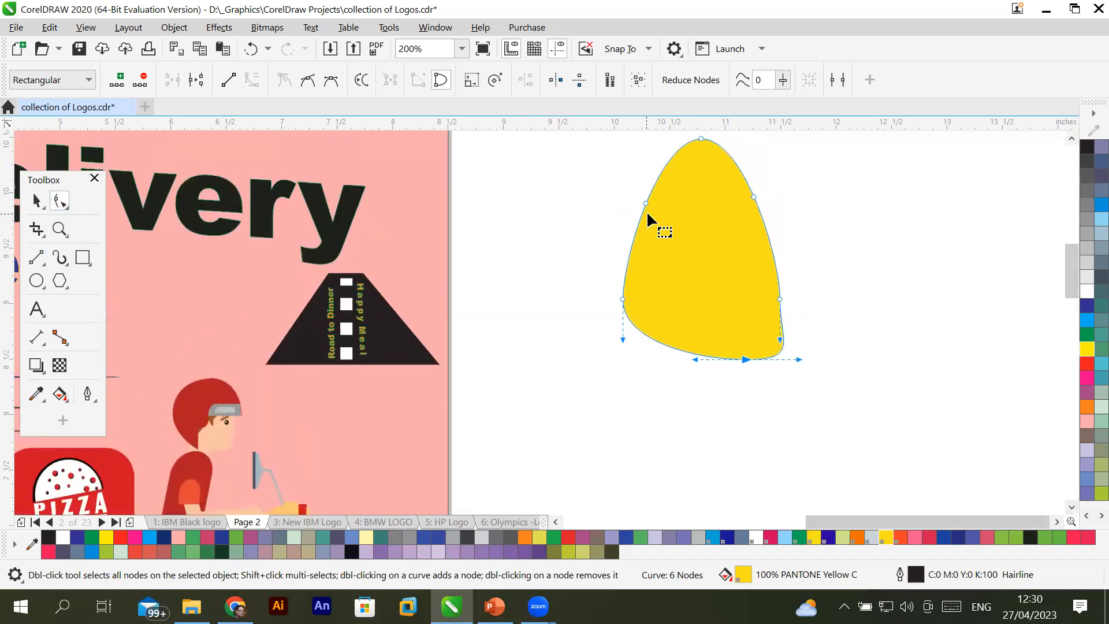
Delete the yellow egg-shaped curve beside the poster.
click(37, 201)
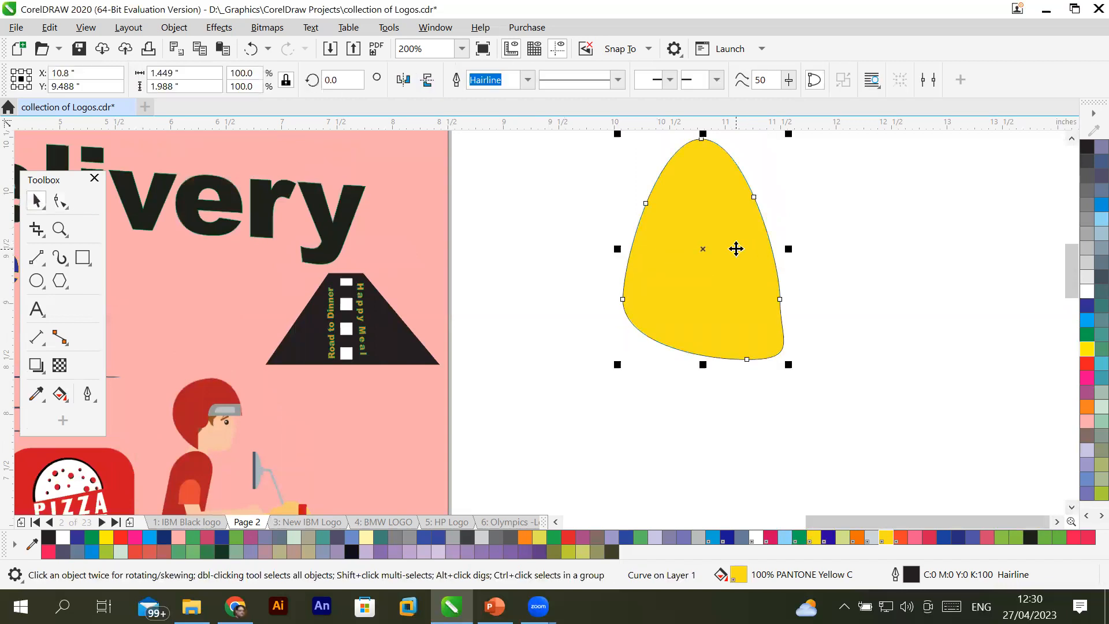
key(Delete)
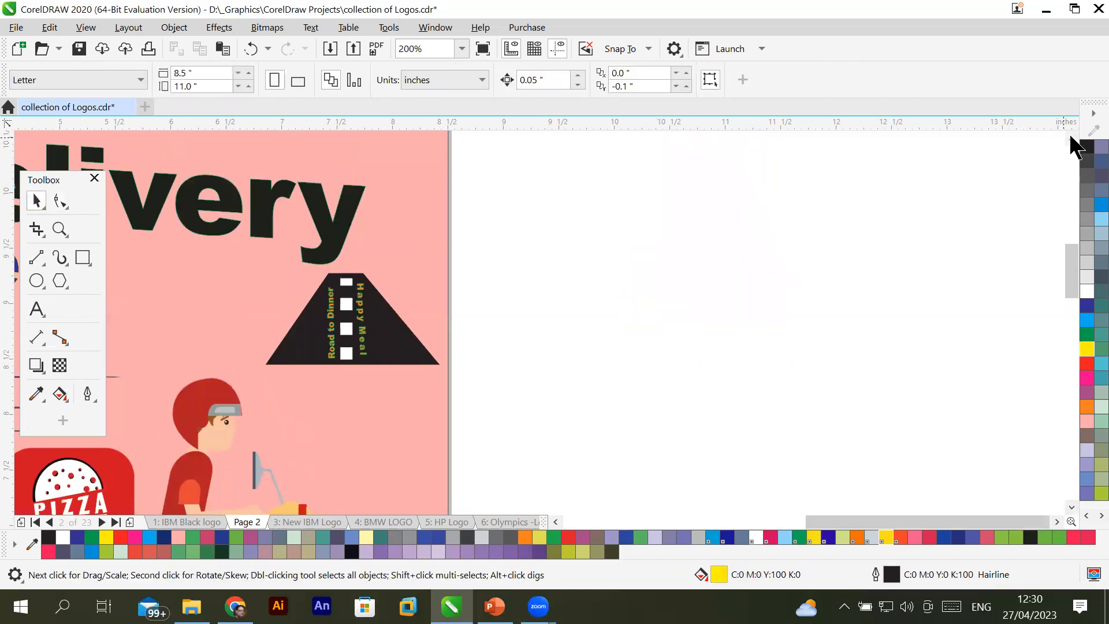
Add the artistic text "Lunch time" in the empty area to the right of the poster.
click(1072, 138)
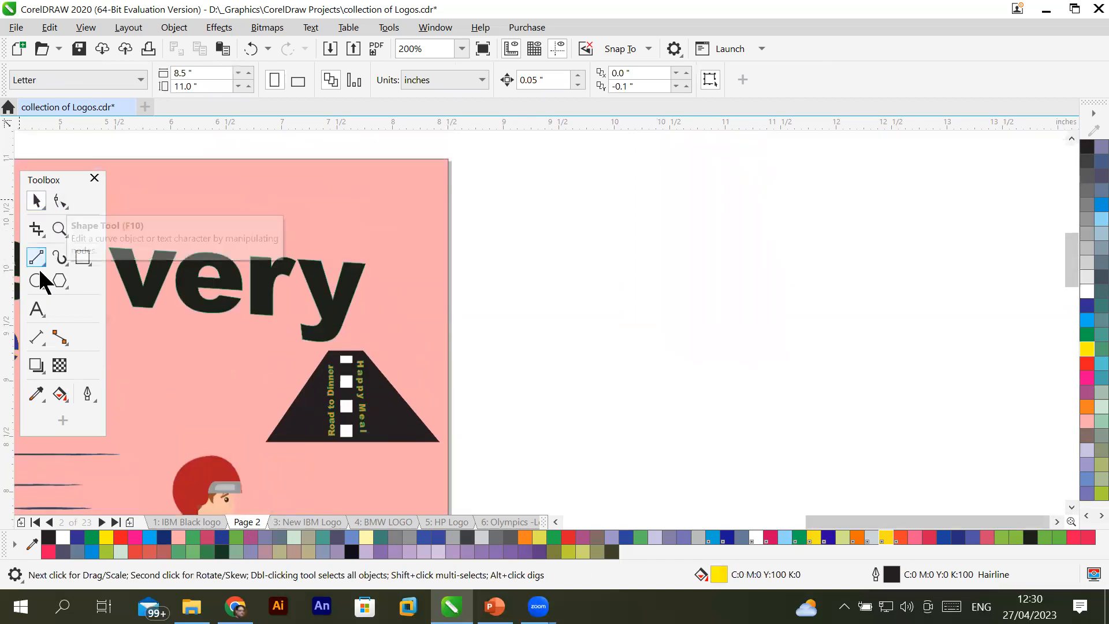
click(36, 310)
click(633, 305)
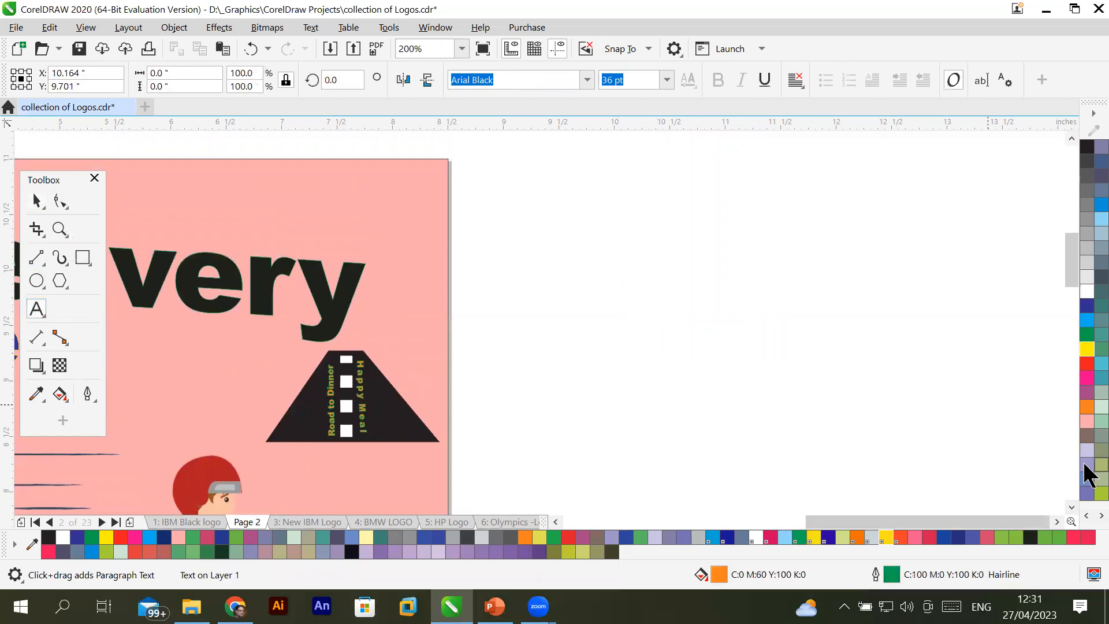
text(Luc)
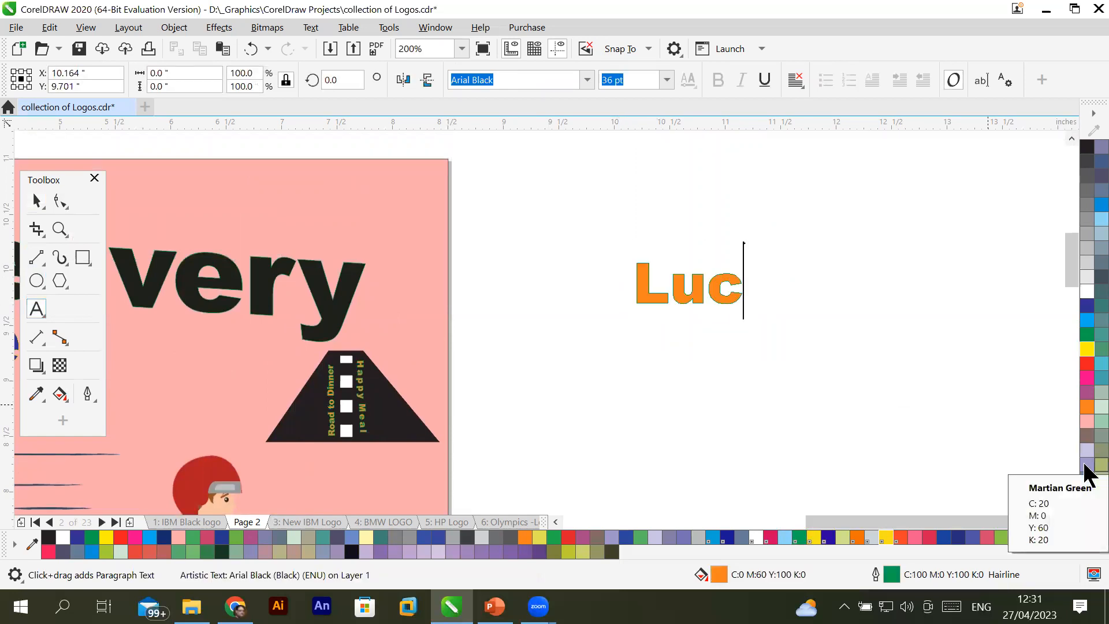
key(BackSpace)
text(nch)
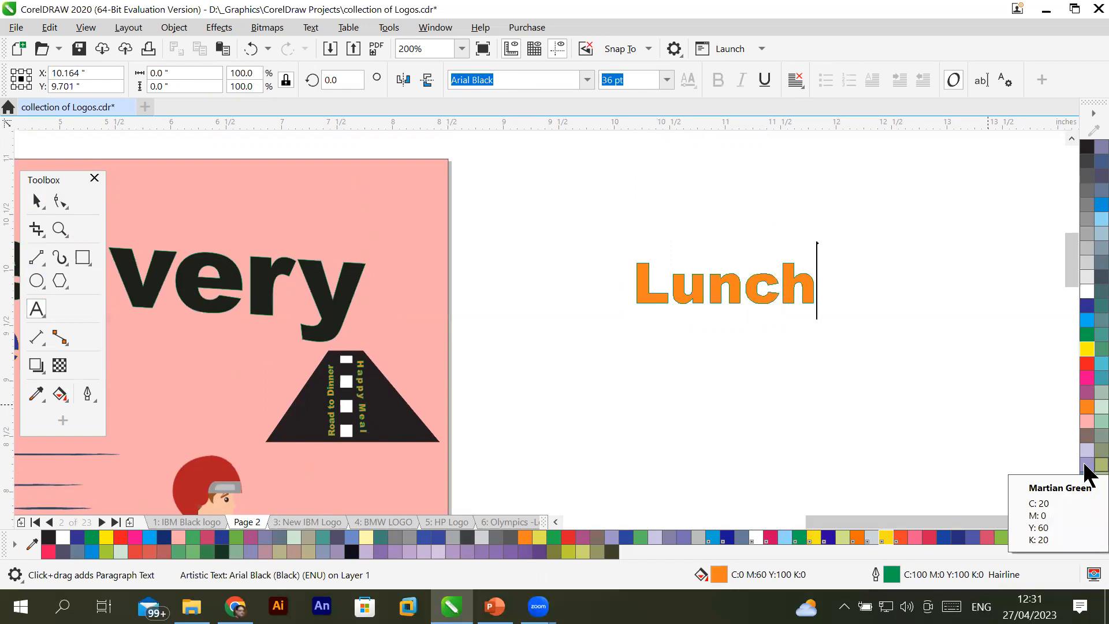
text( time)
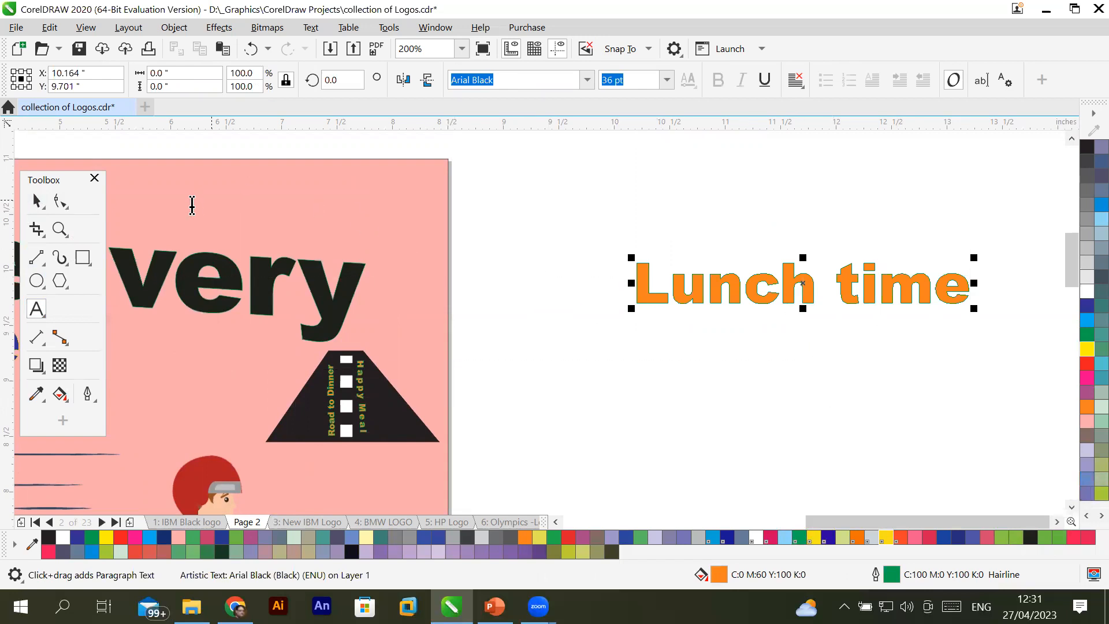
Tighten the character spacing of the "Lunch time" text with the Shape tool.
click(59, 200)
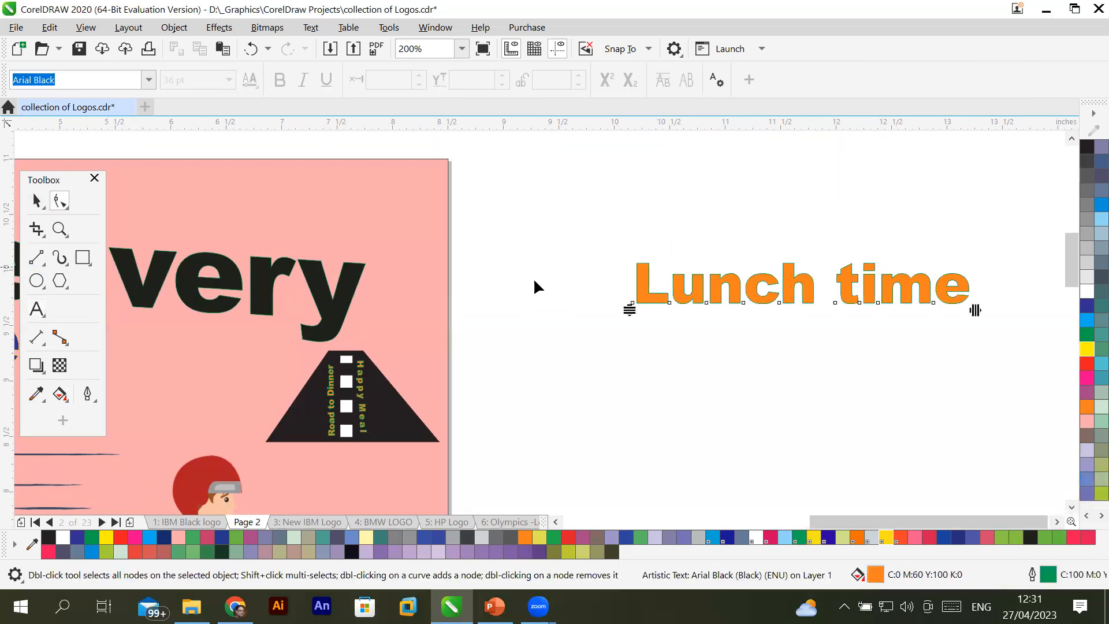
drag(975, 310, 945, 310)
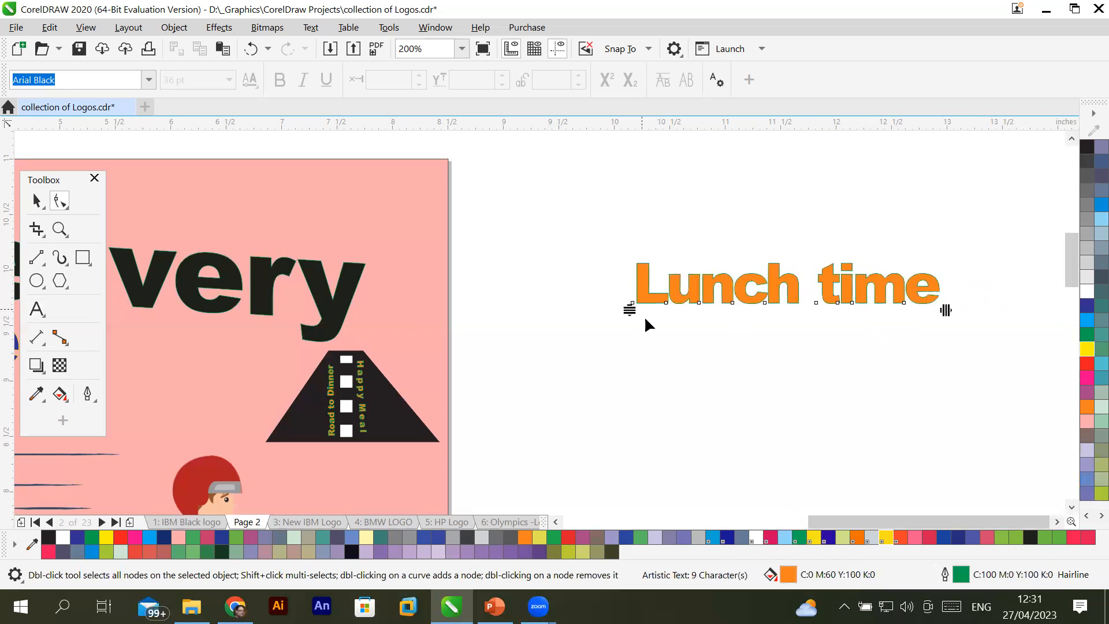
mouse_move(632, 310)
mouse_down()
mouse_move(635, 349)
mouse_move(635, 310)
mouse_up()
Convert the "Lunch time" text to curves.
click(38, 201)
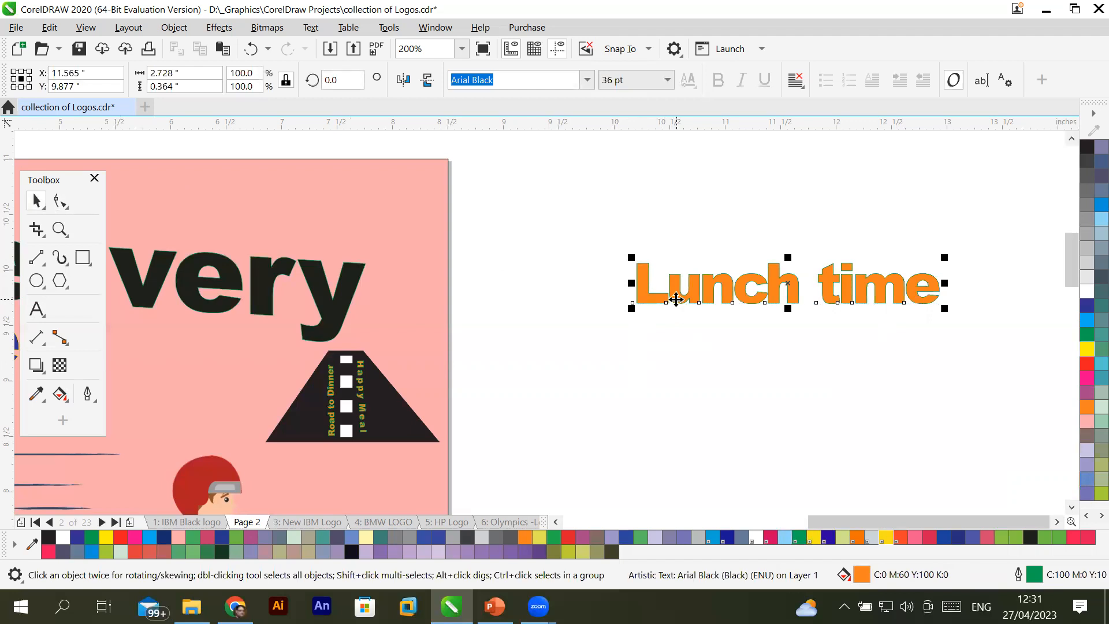
right_click(677, 300)
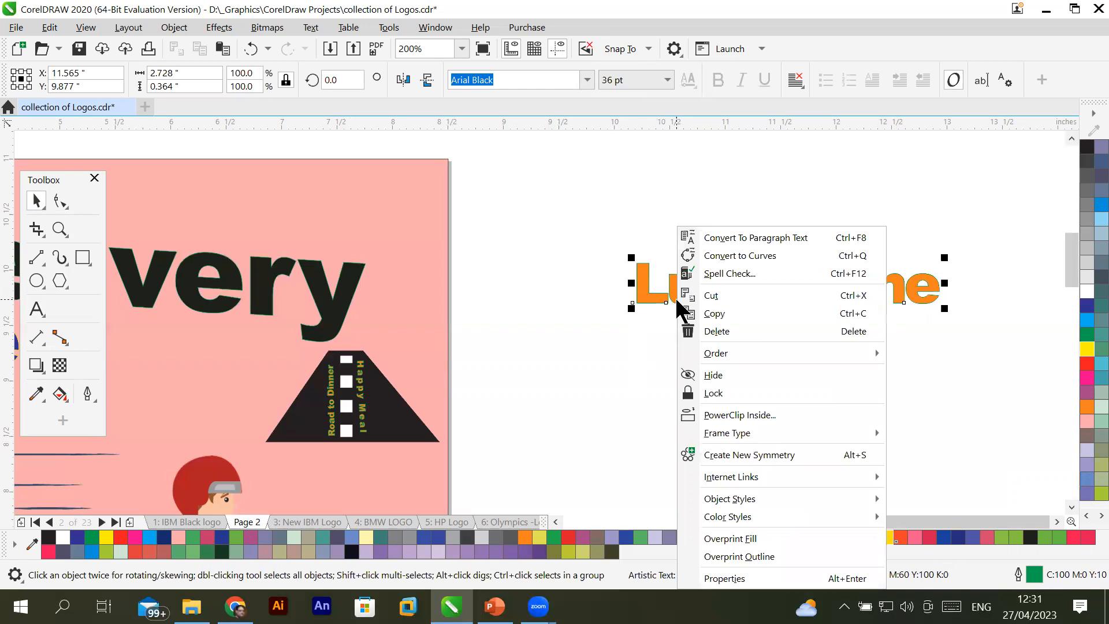
click(750, 254)
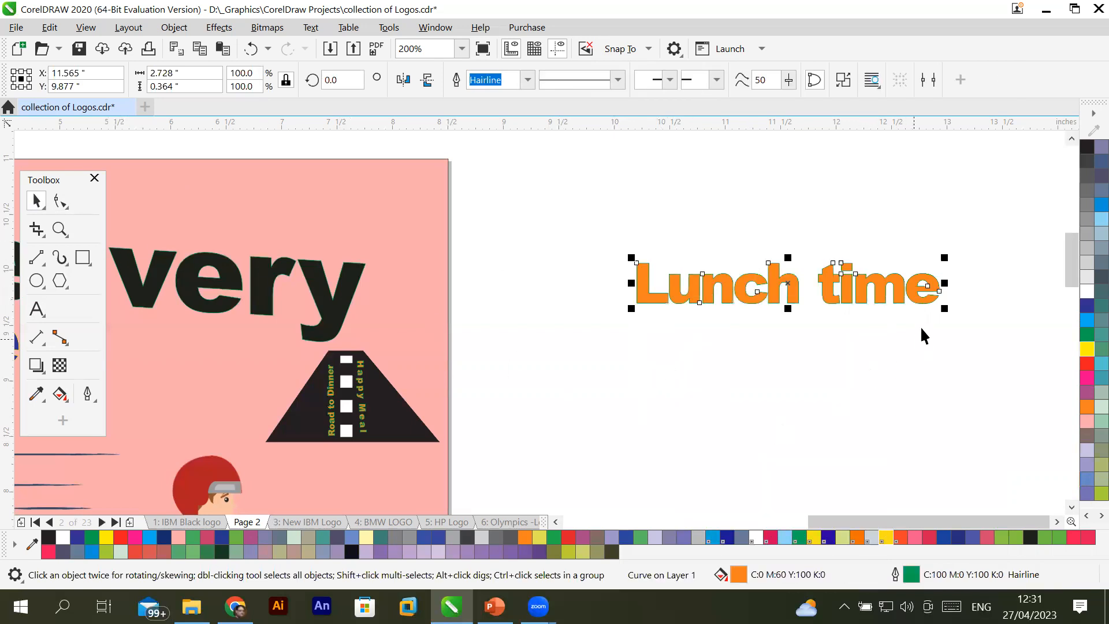
Stretch the L's top nodes upward and extend the right leg of the h below the baseline.
scroll(931, 322, up, 2)
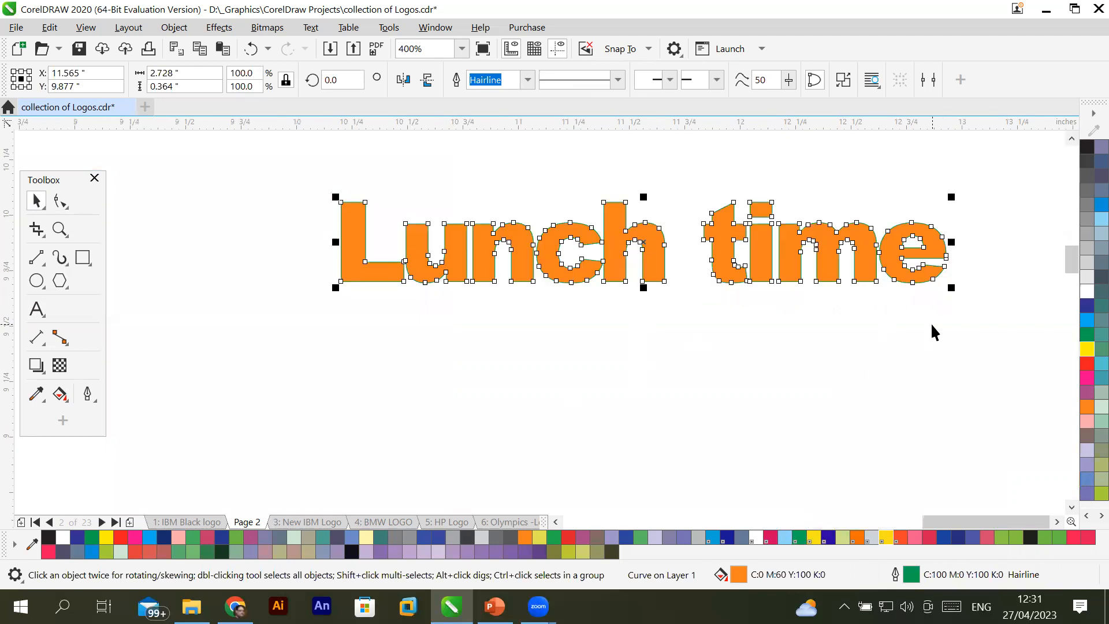
click(1072, 139)
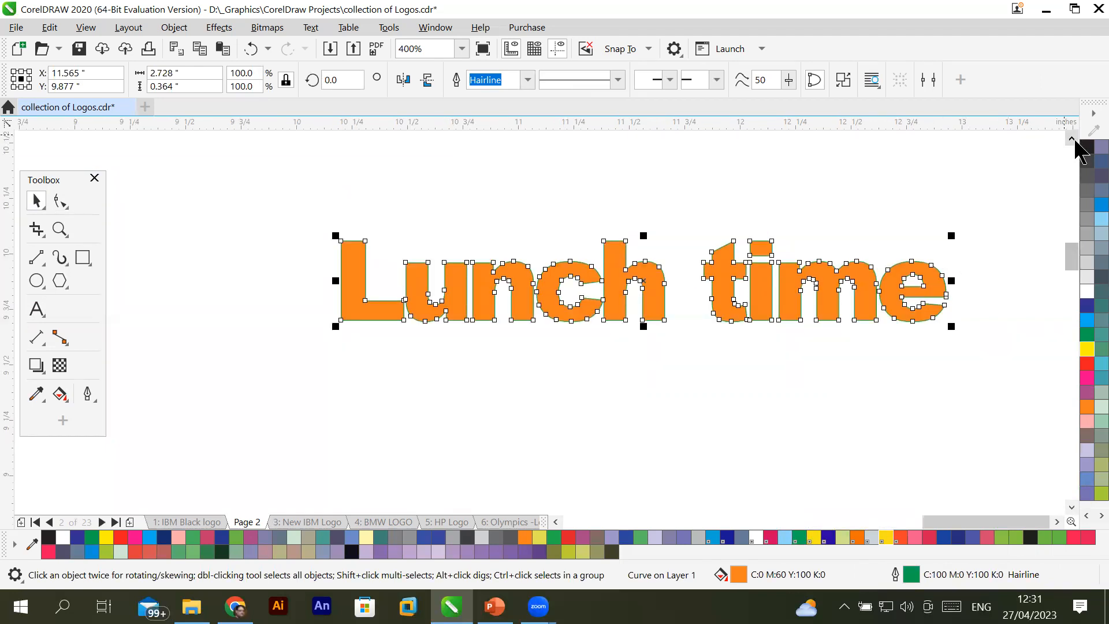
click(58, 202)
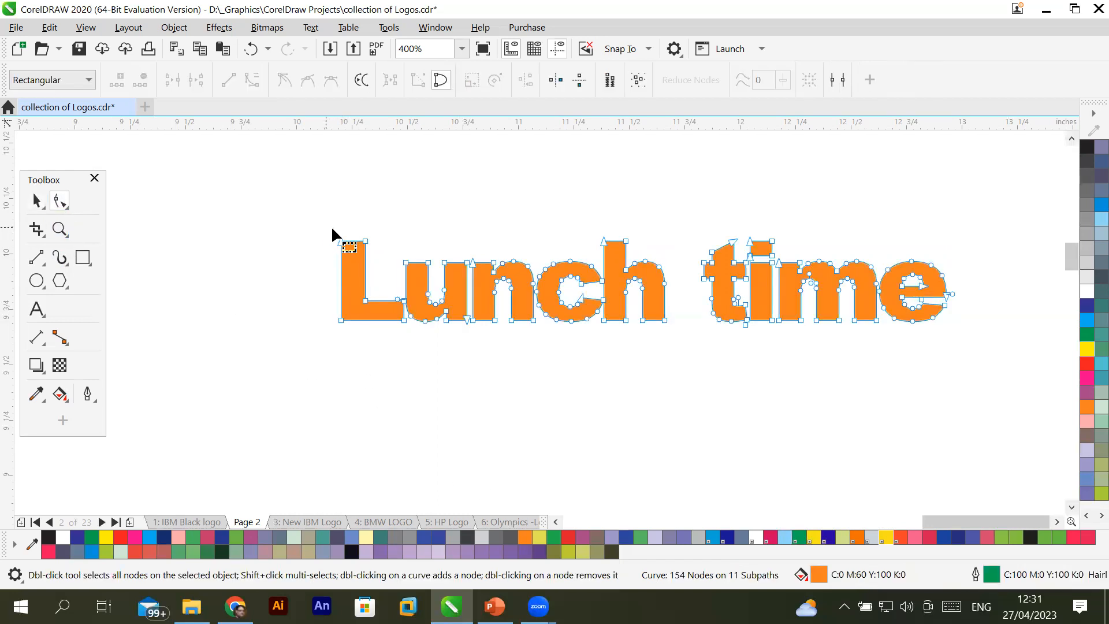
drag(381, 253, 365, 168)
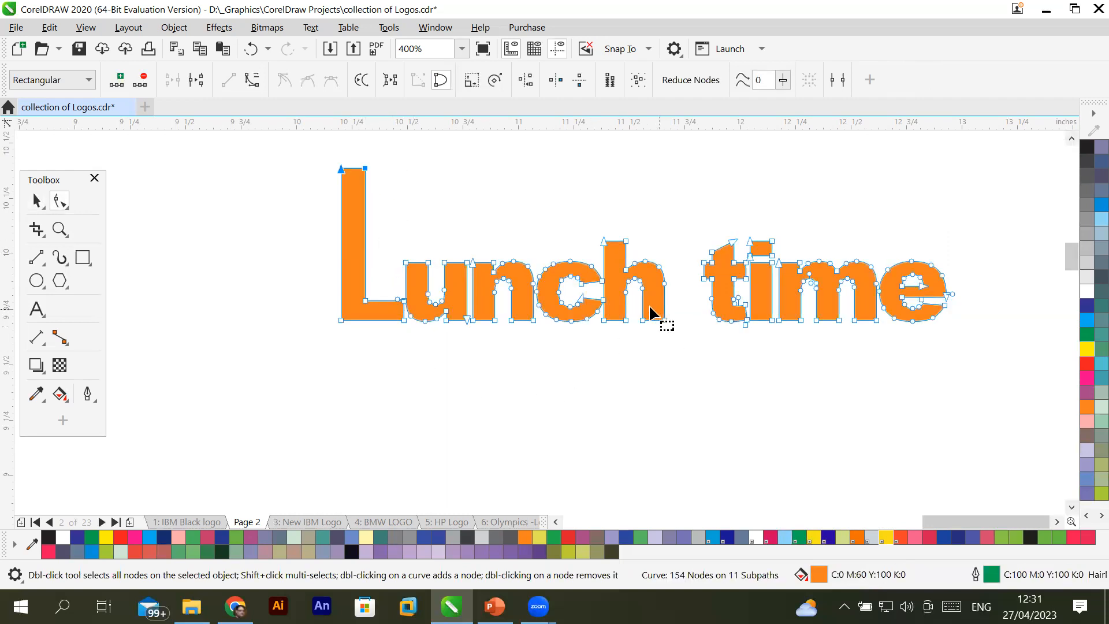
drag(634, 307, 668, 463)
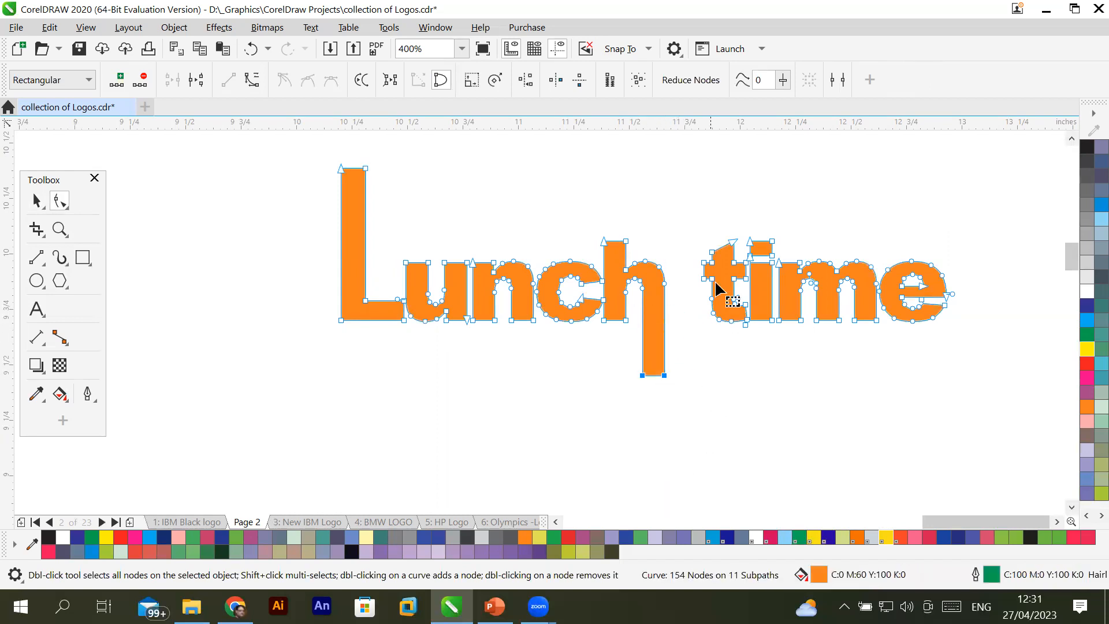
Stretch the top of the t well above the word and raise the u's left stem.
drag(680, 223, 738, 156)
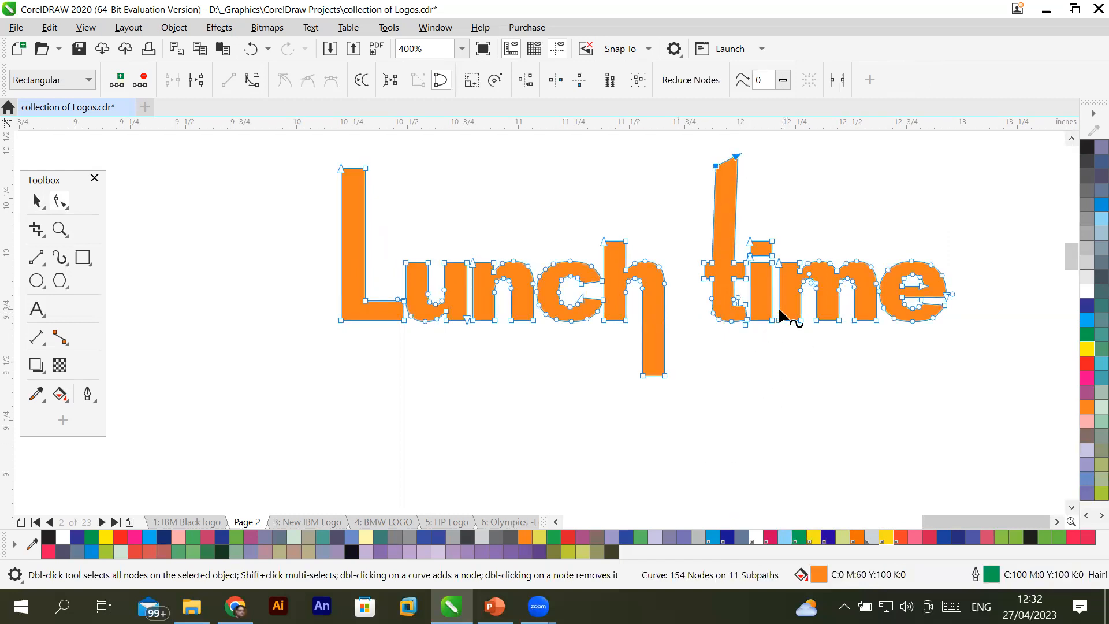
drag(775, 300, 782, 306)
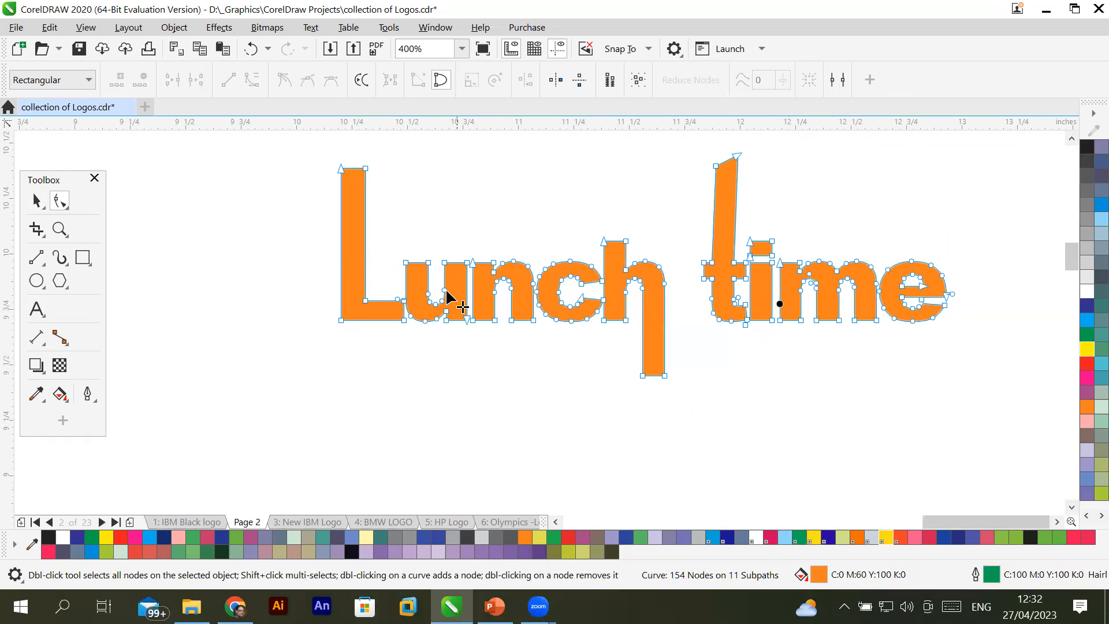
drag(394, 251, 430, 197)
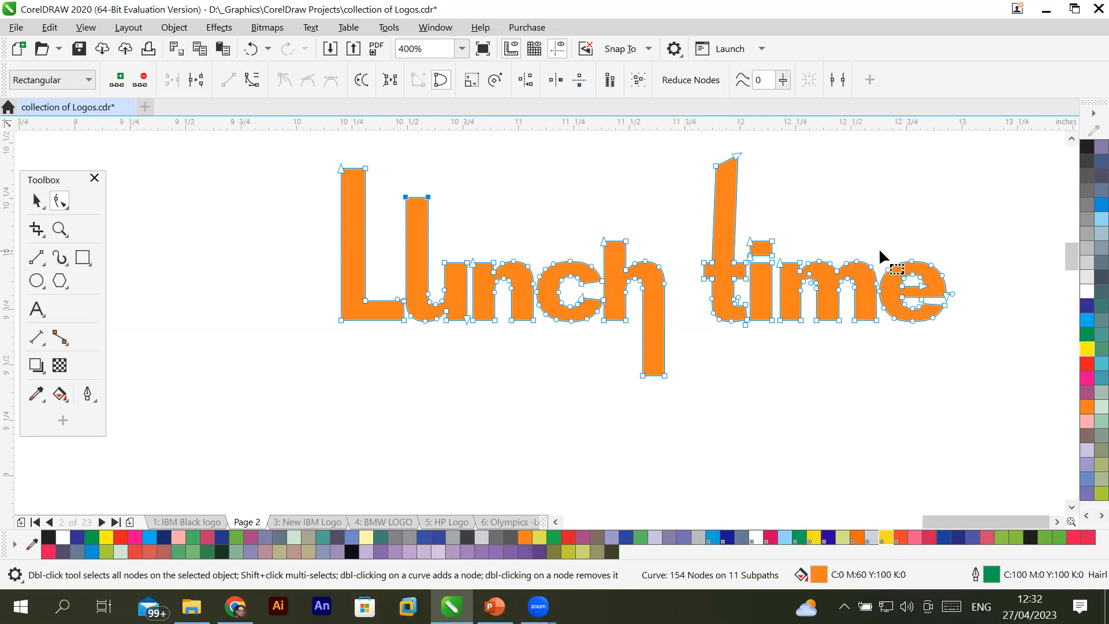
Pull the top node of the e in "time" straight up by about 0.25 in.
click(912, 262)
drag(911, 261, 912, 207)
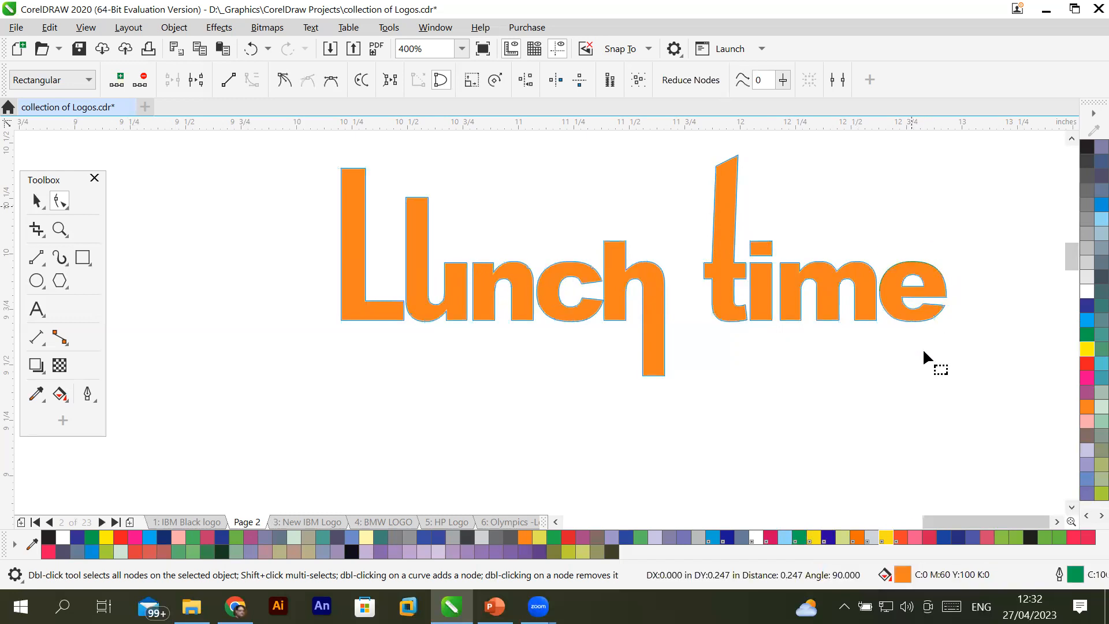
click(885, 410)
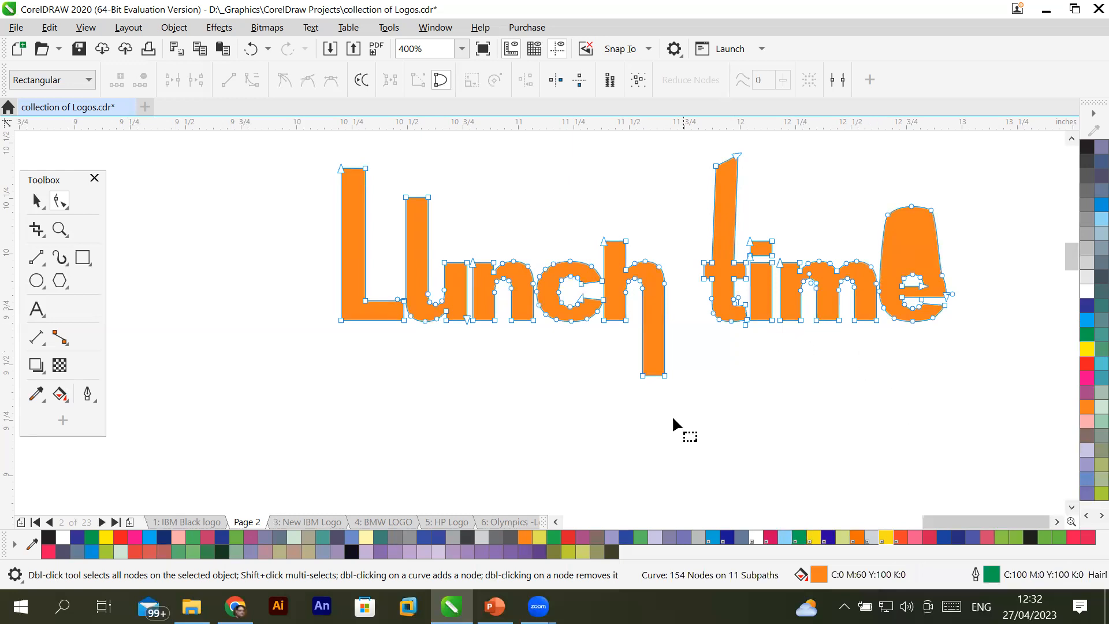
Extend the stem of the i below the baseline by moving its two bottom nodes down together.
scroll(750, 356, up, 2)
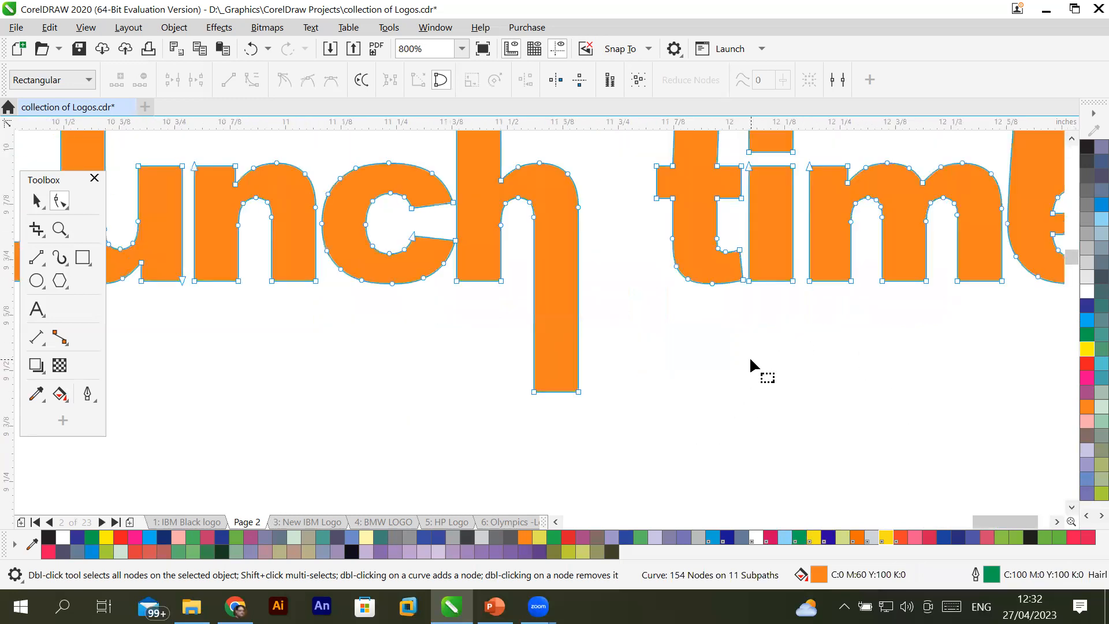
click(748, 280)
shift+click(792, 280)
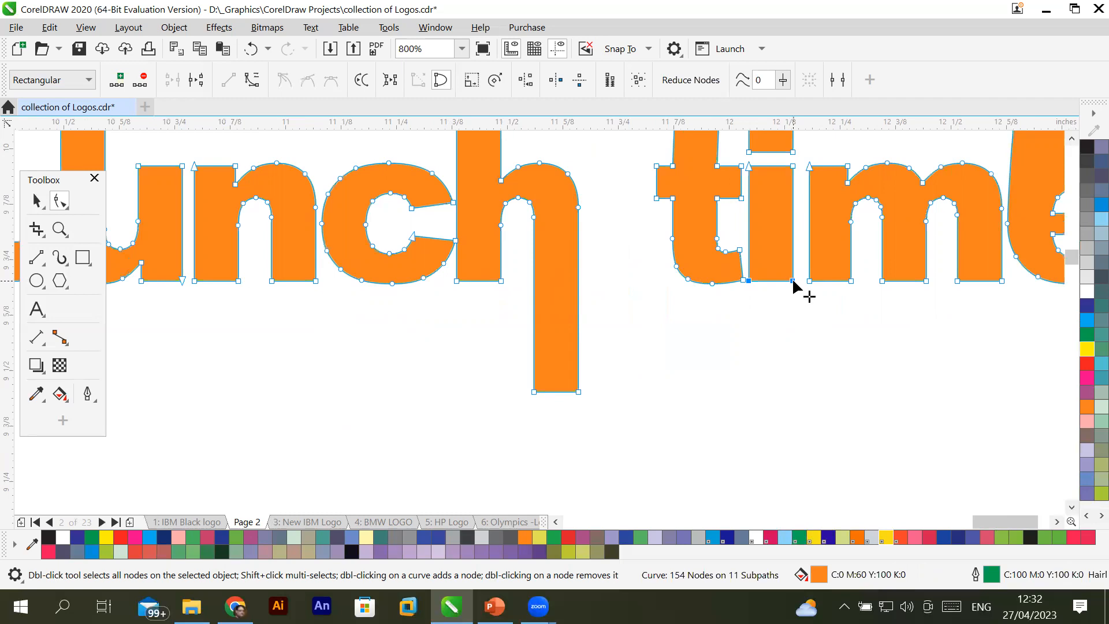
drag(793, 279, 789, 384)
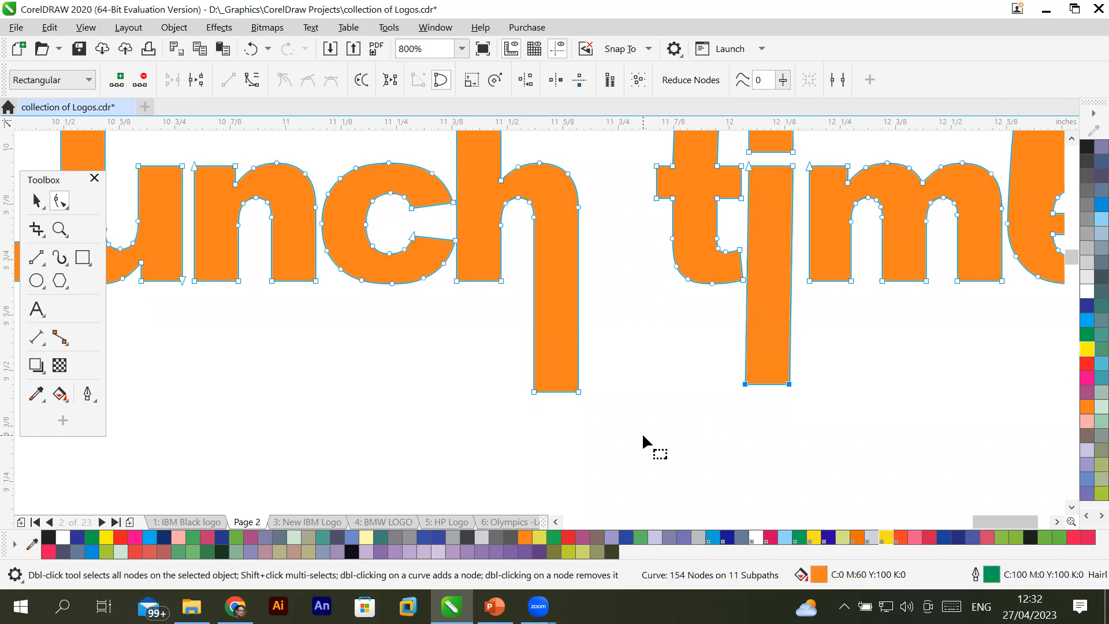
scroll(642, 432, down, 2)
scroll(642, 432, up, 1)
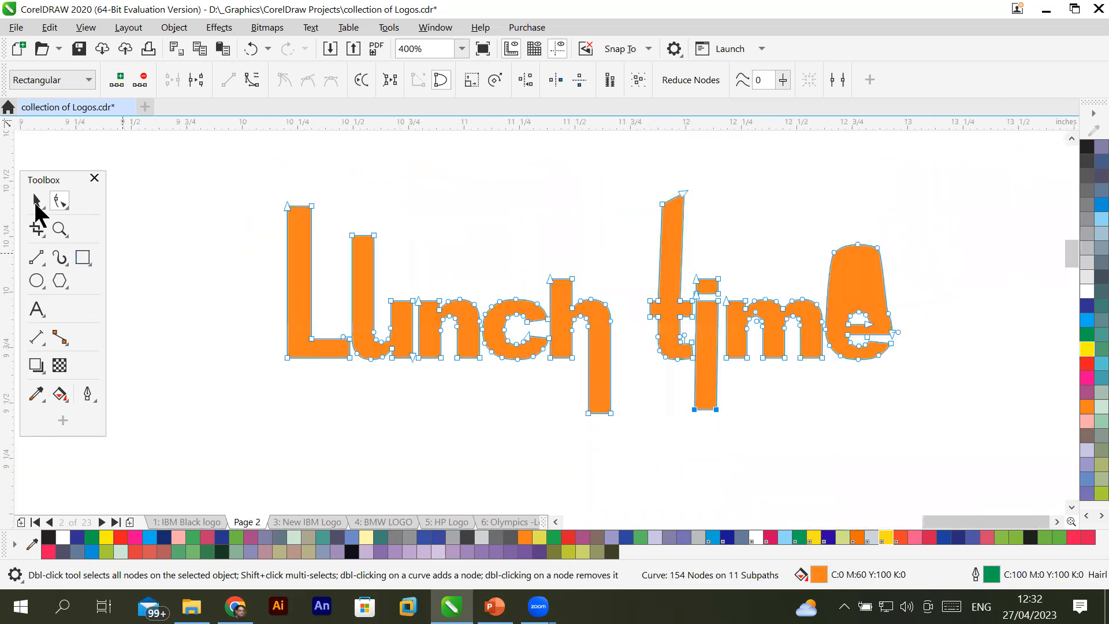
Fill the "Lunch time" lettering with black and give it a red 2.0 pt outline.
key(space)
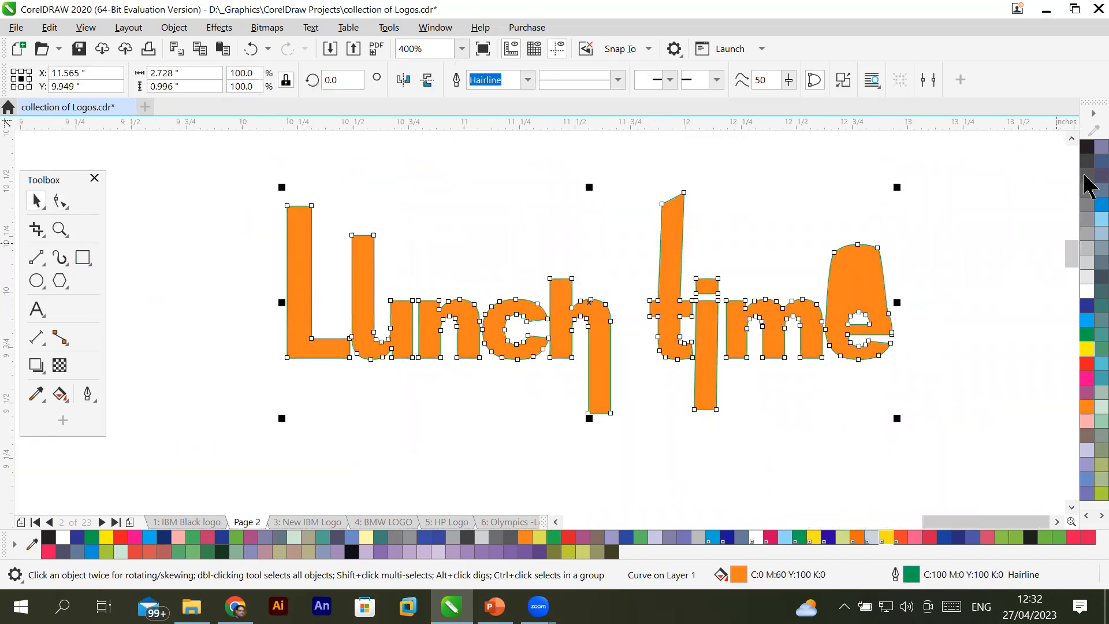
click(1087, 149)
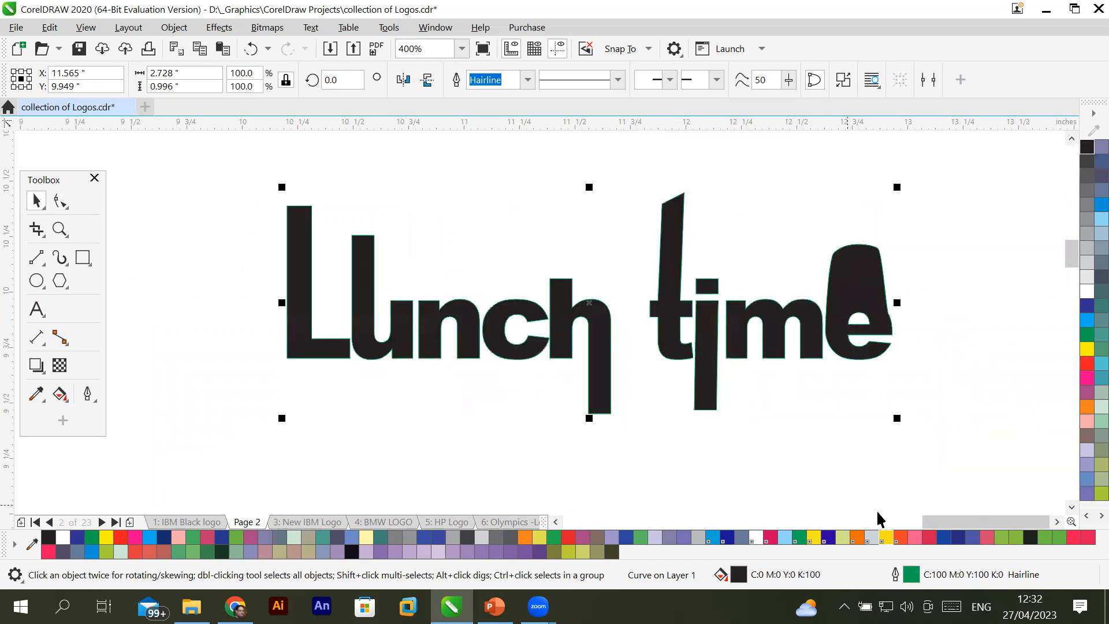
right_click(1086, 364)
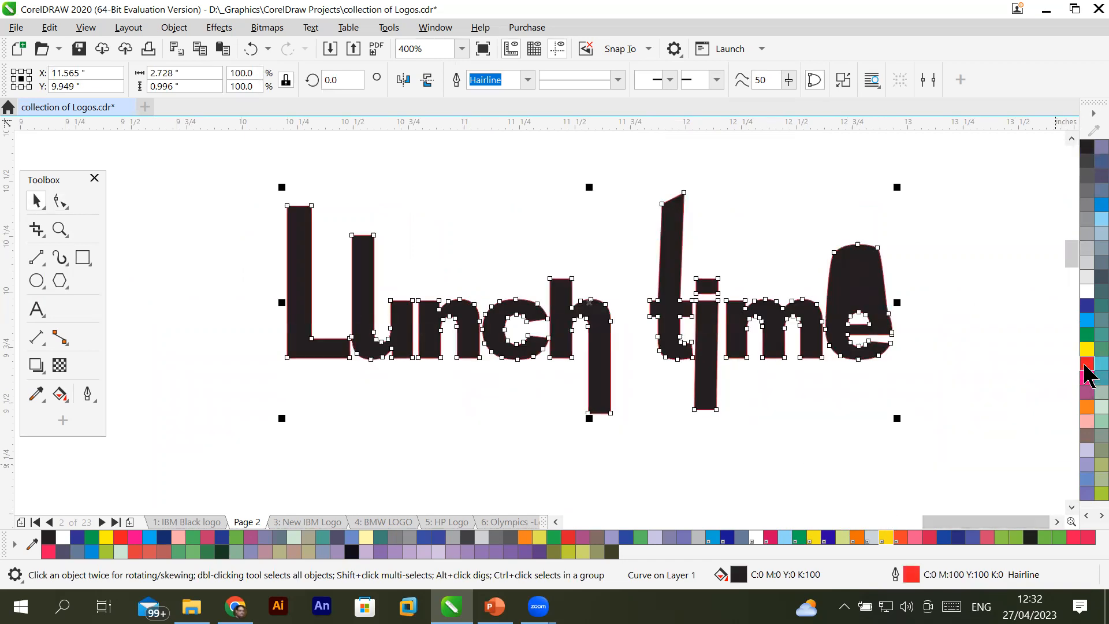
click(525, 81)
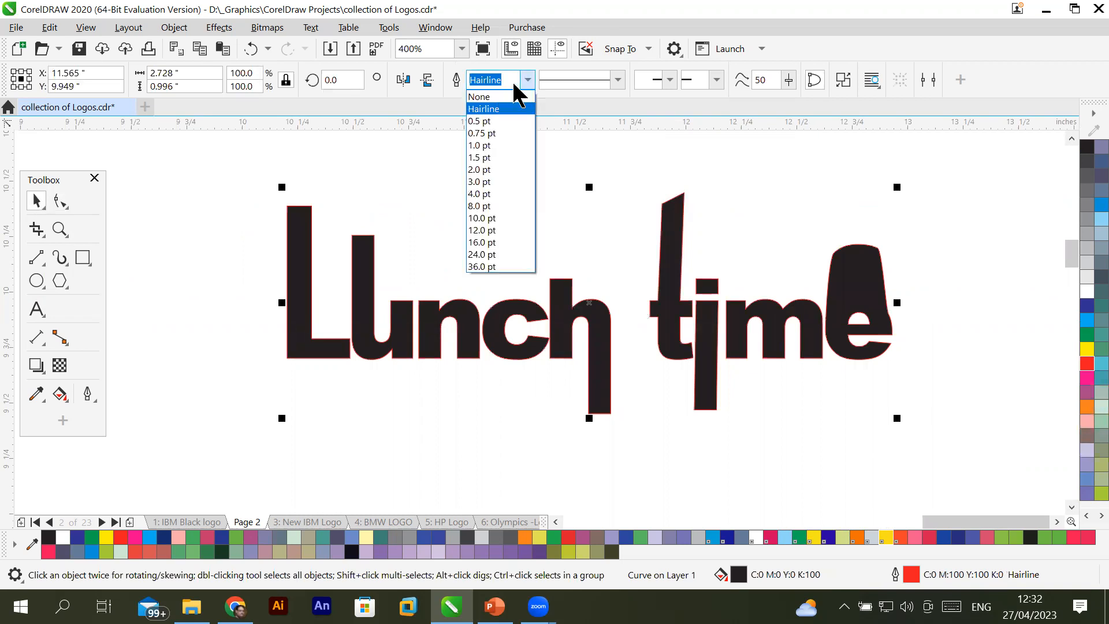
click(491, 169)
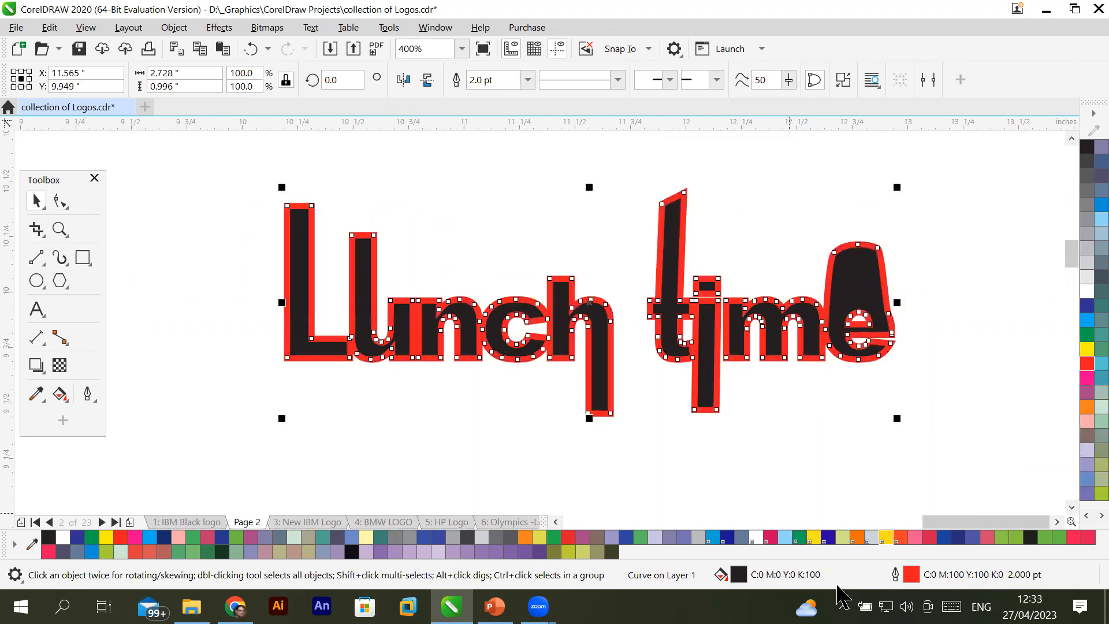
drag(931, 523, 908, 525)
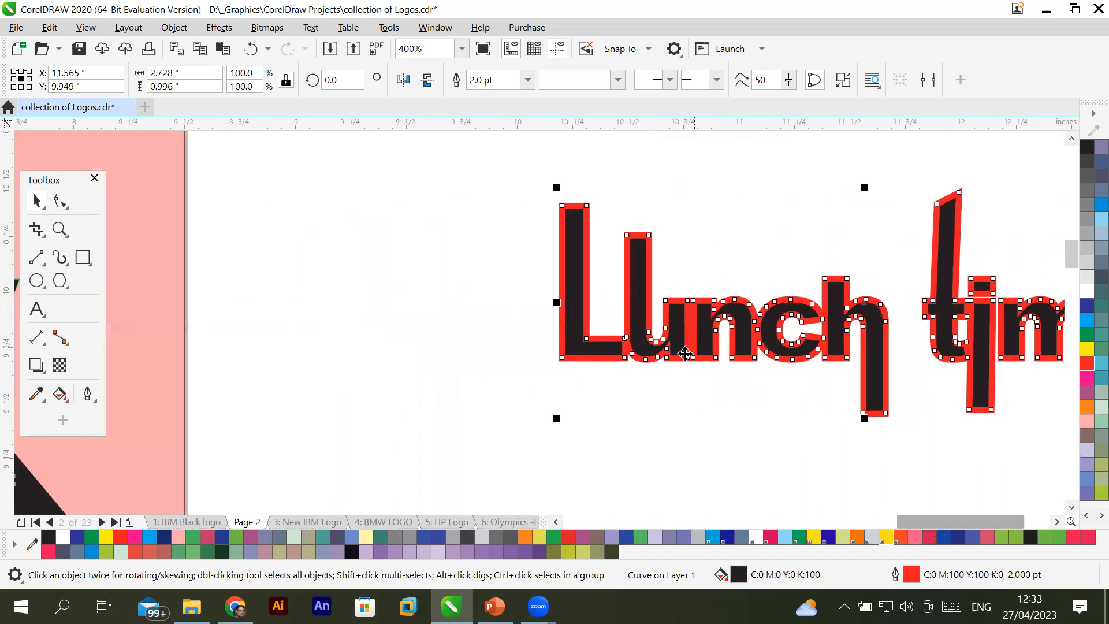
Select all nodes of the "Lunch time" lettering with the Shape tool and view the available node commands.
scroll(666, 341, down, 2)
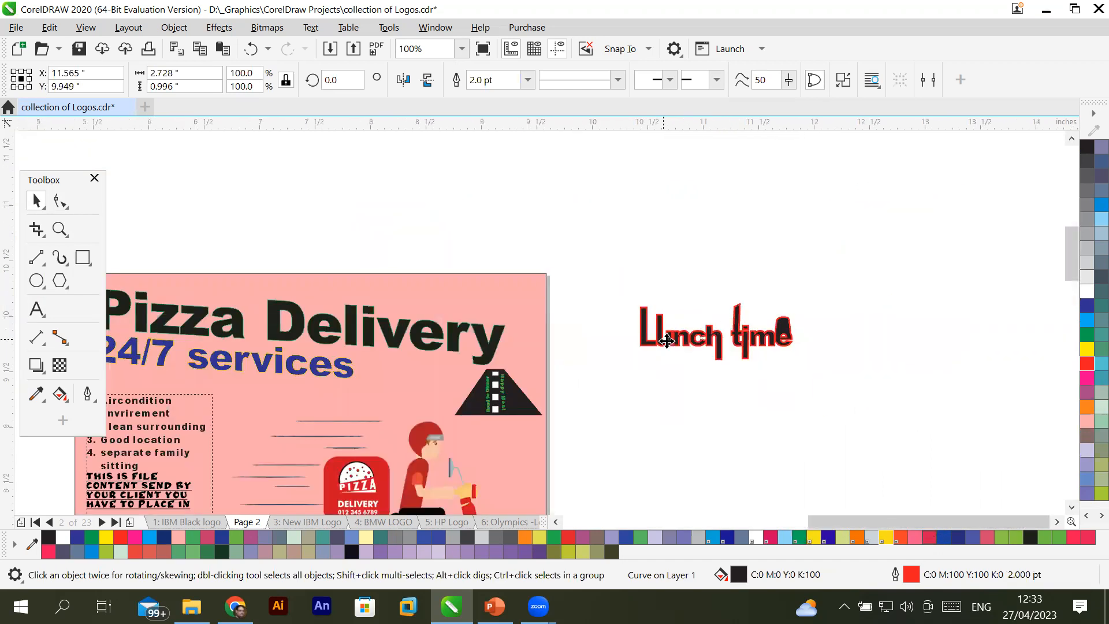
scroll(666, 340, up, 1)
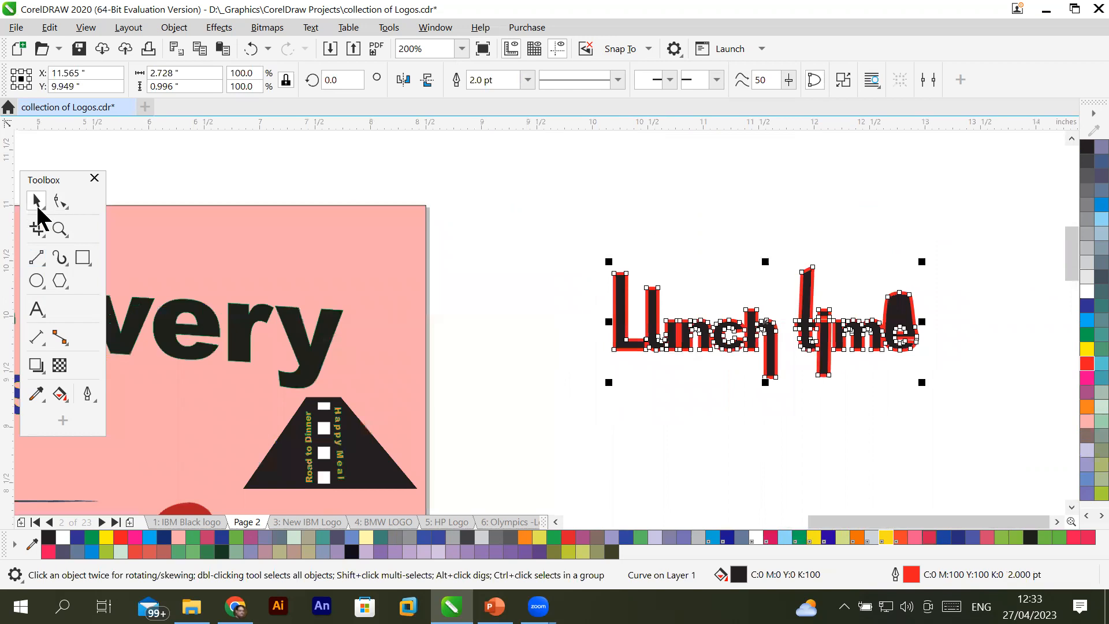
click(60, 201)
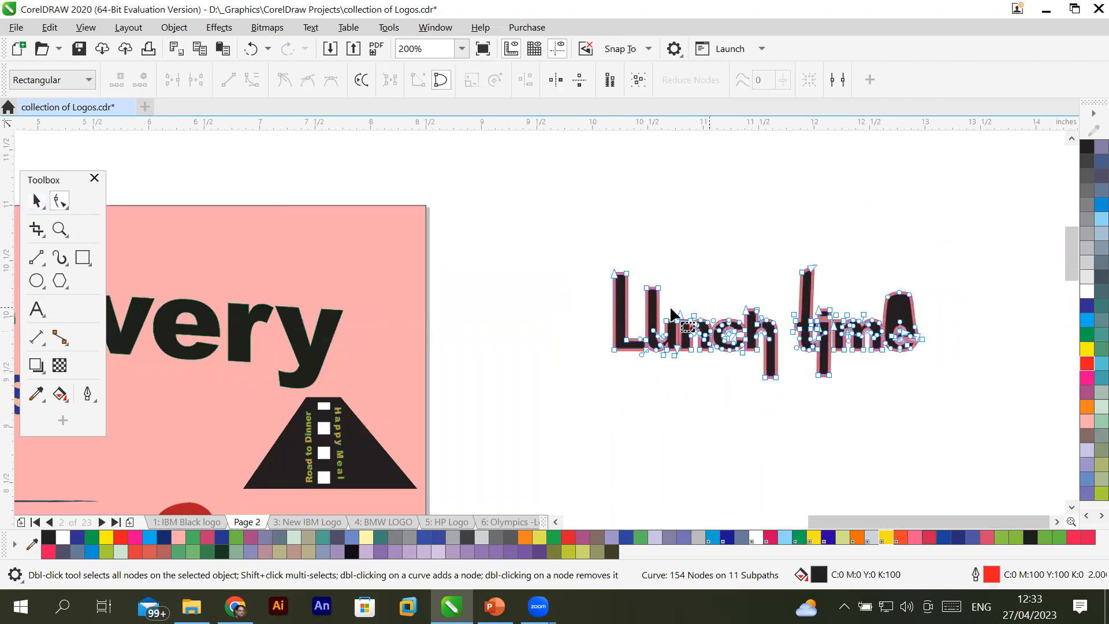
drag(816, 518, 802, 524)
drag(673, 246, 930, 374)
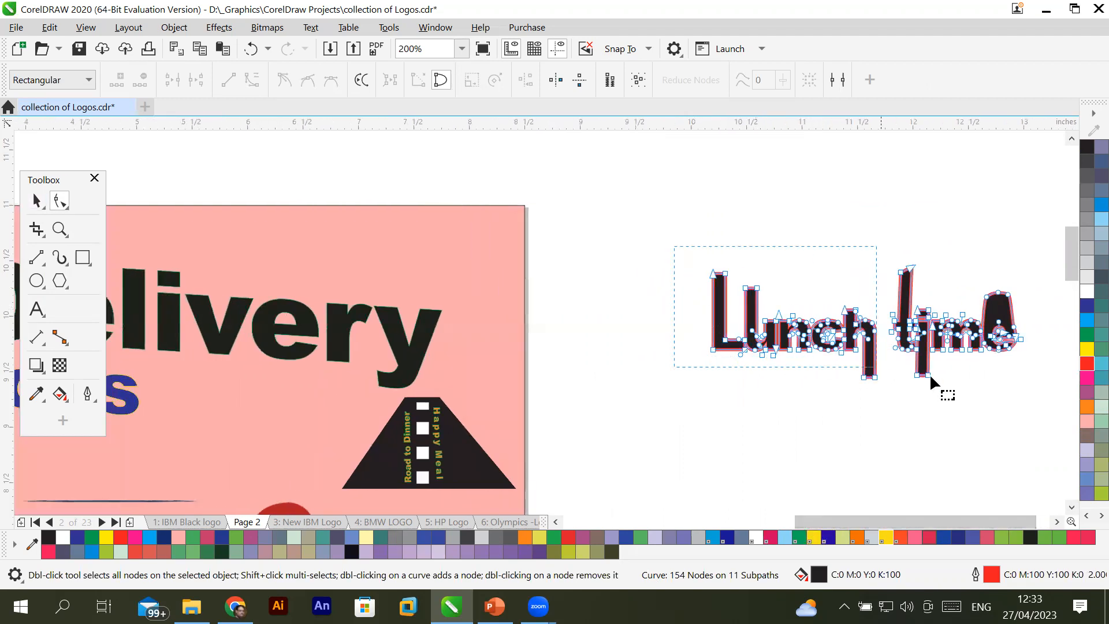
drag(1037, 399, 1037, 398)
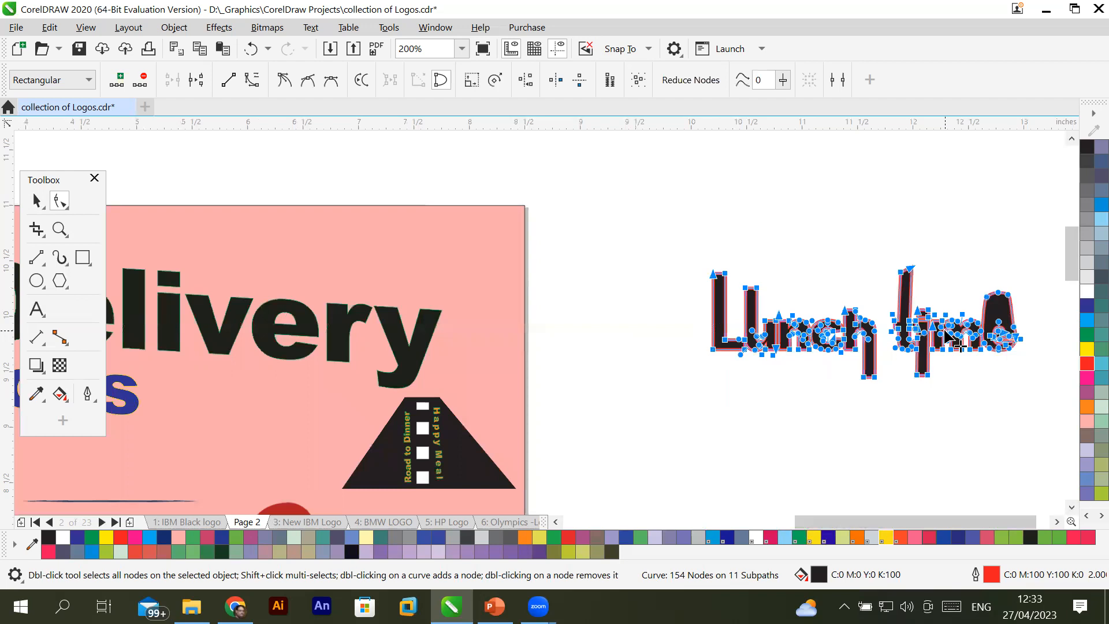
right_click(947, 336)
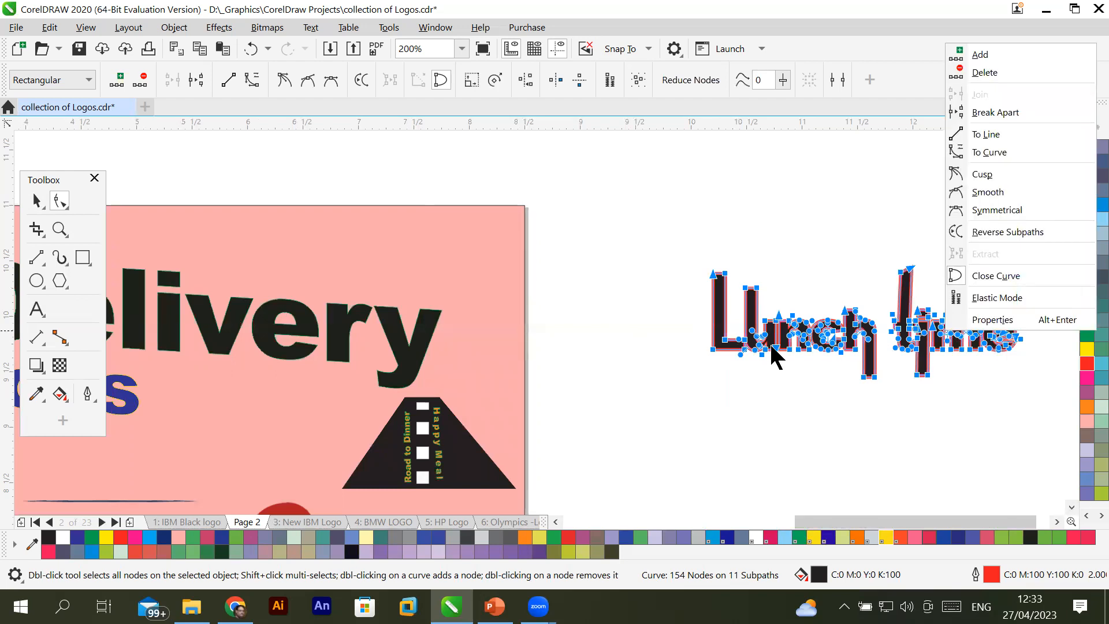
Move the whole "Lunch time" lettering by its nodes onto the poster, just below "24/7 services" and above the delivery scooter, and deselect it.
drag(820, 527, 765, 528)
drag(1009, 345, 670, 398)
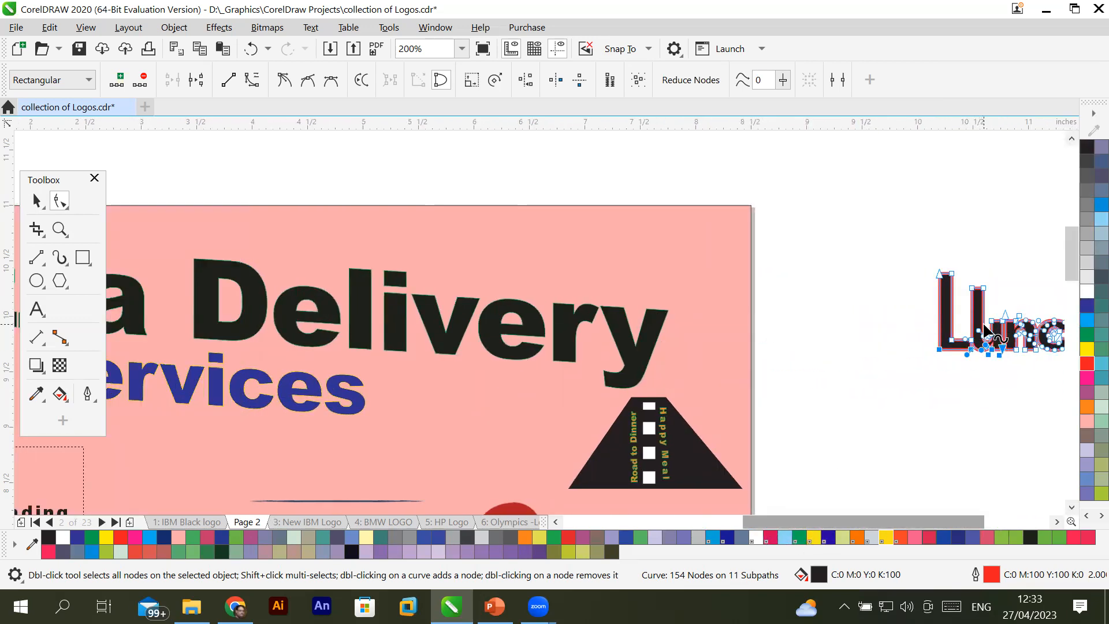
scroll(916, 273, down, 2)
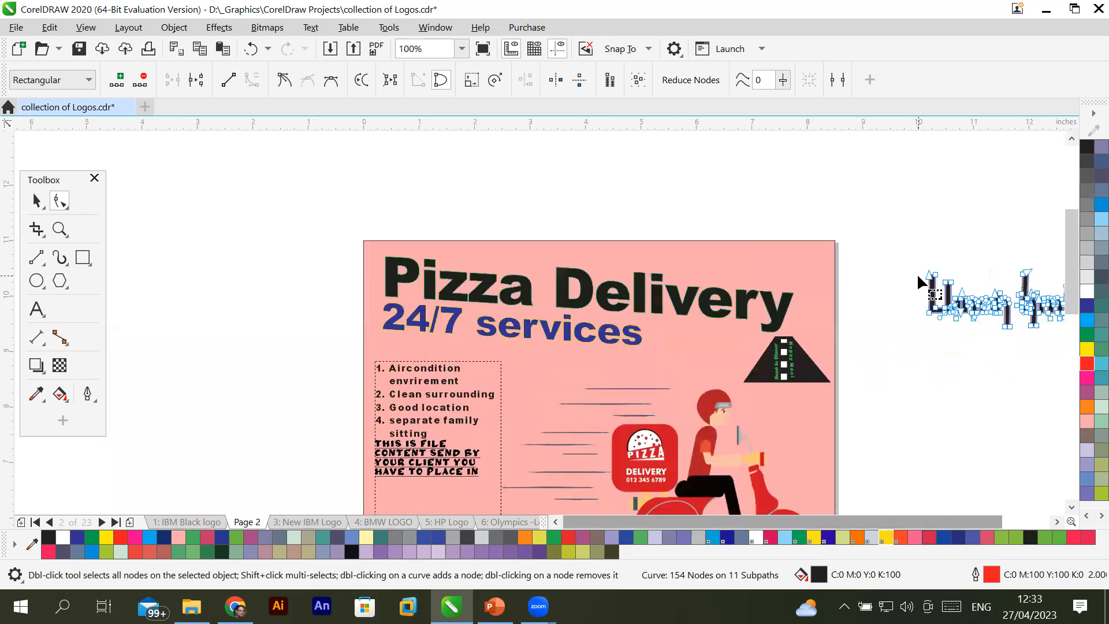
click(1057, 522)
drag(849, 350, 889, 351)
drag(850, 310, 468, 391)
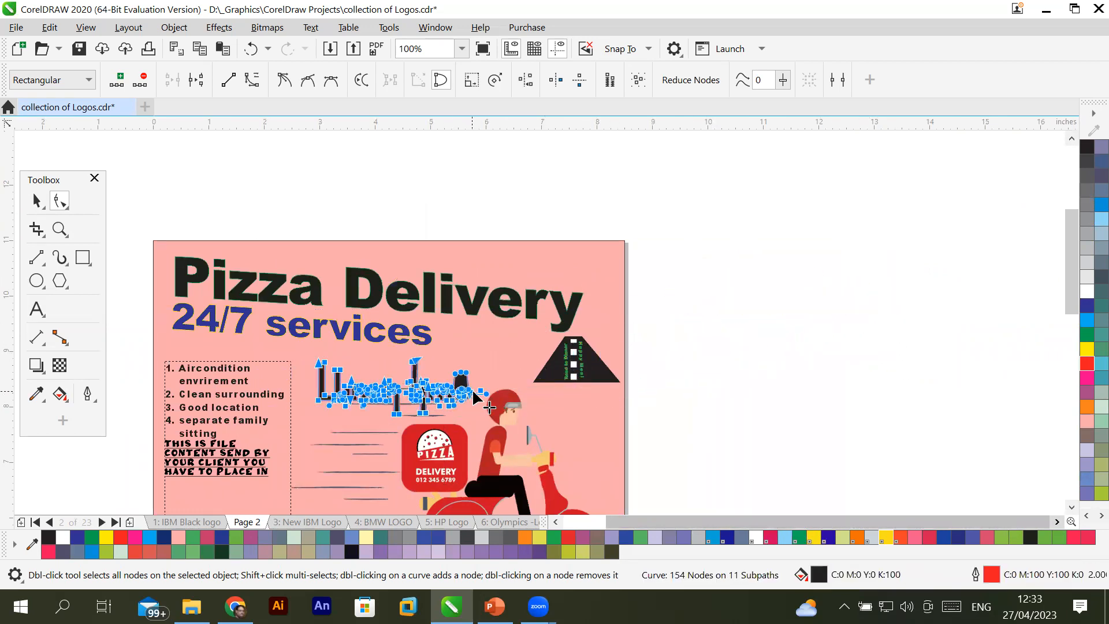
click(37, 201)
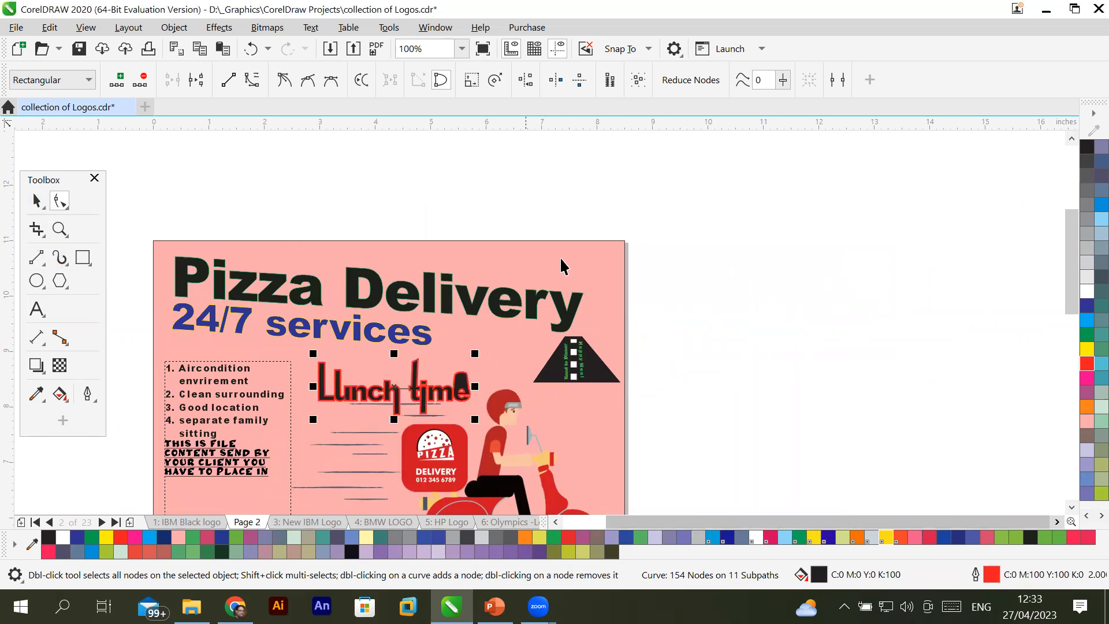
click(842, 334)
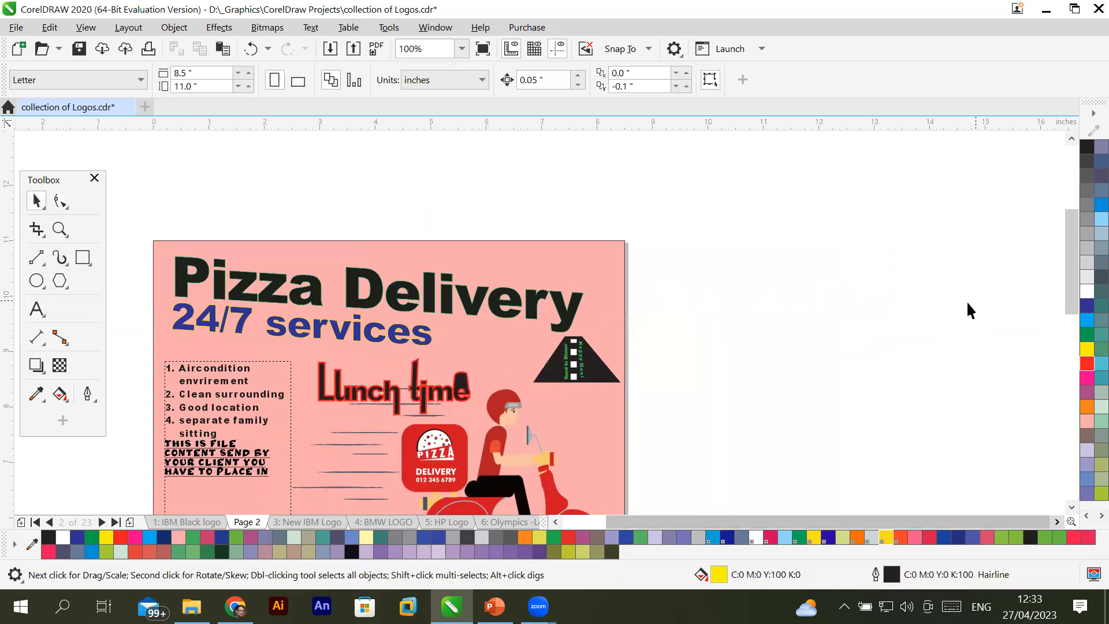
Bring the whole poster page into view and examine the rectangle, polygon, shape-editing and zoom tool groups.
scroll(887, 362, down, 1)
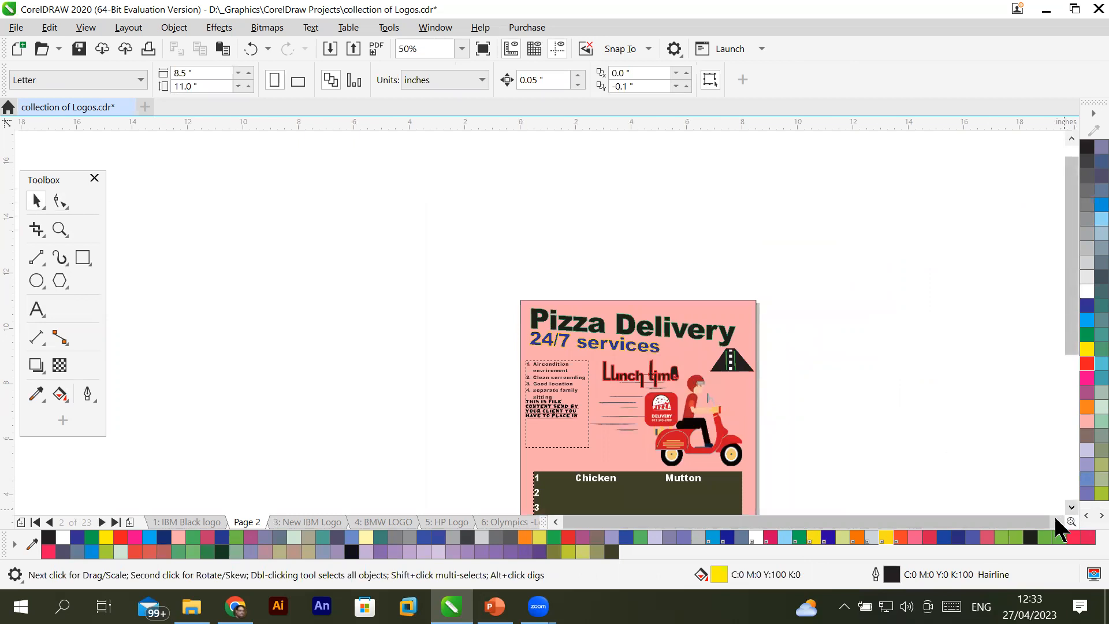
scroll(1055, 516, right, 2)
scroll(1071, 511, down, 3)
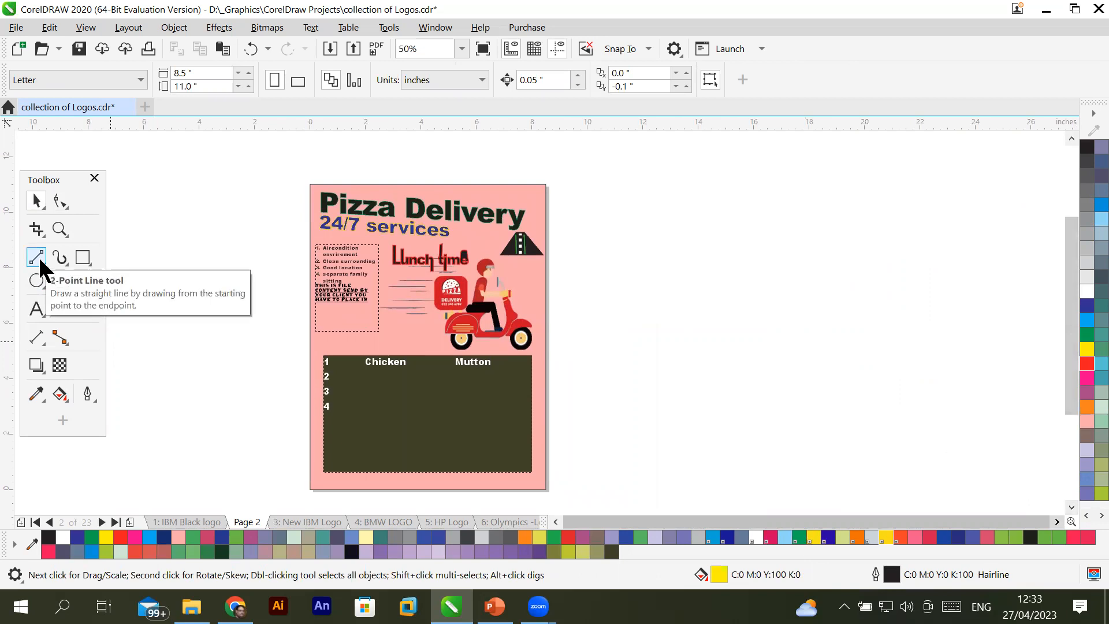
click(85, 264)
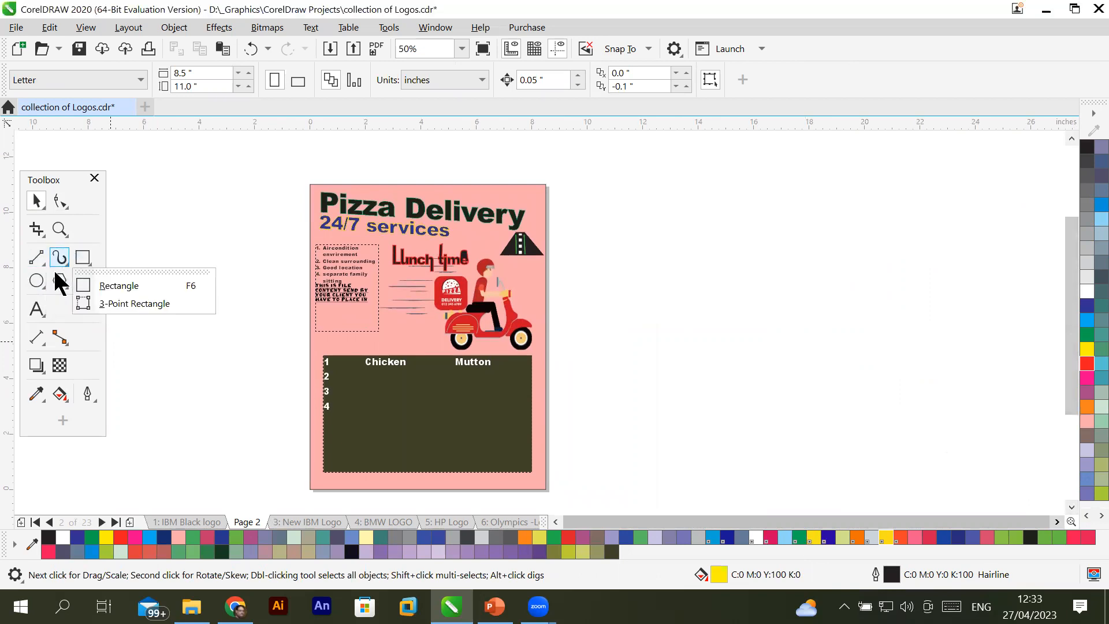
mouse_move(50, 280)
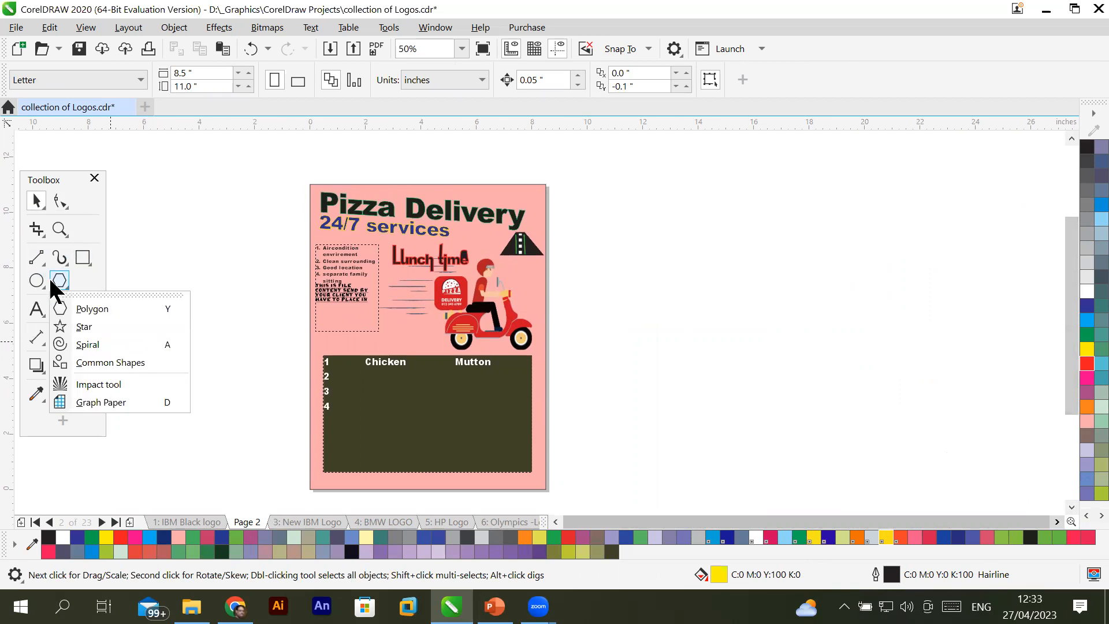
click(586, 233)
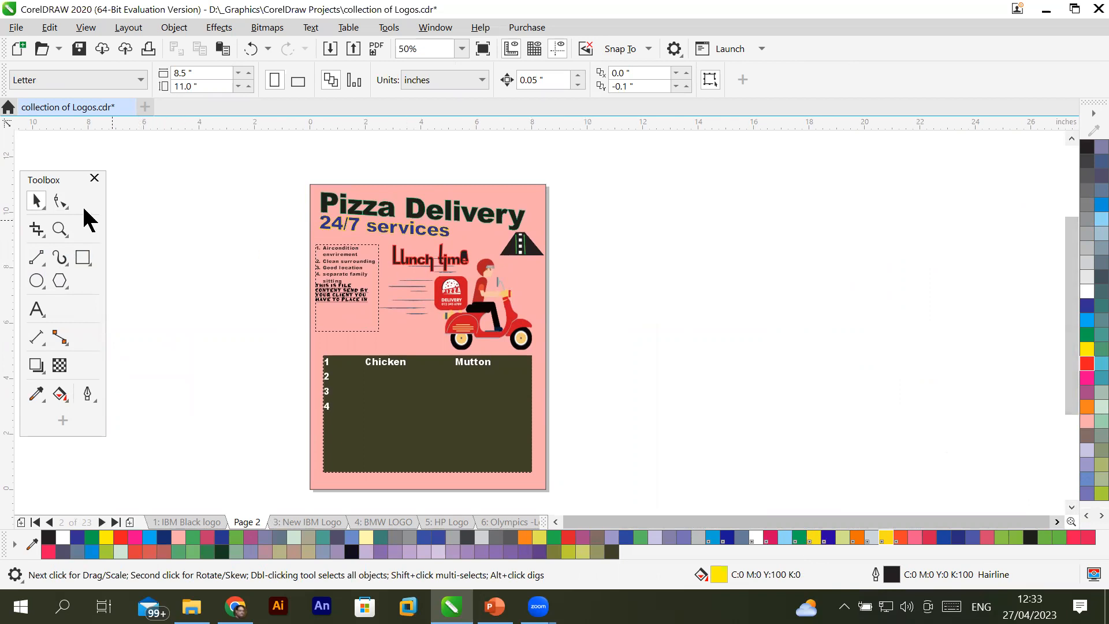
mouse_move(59, 202)
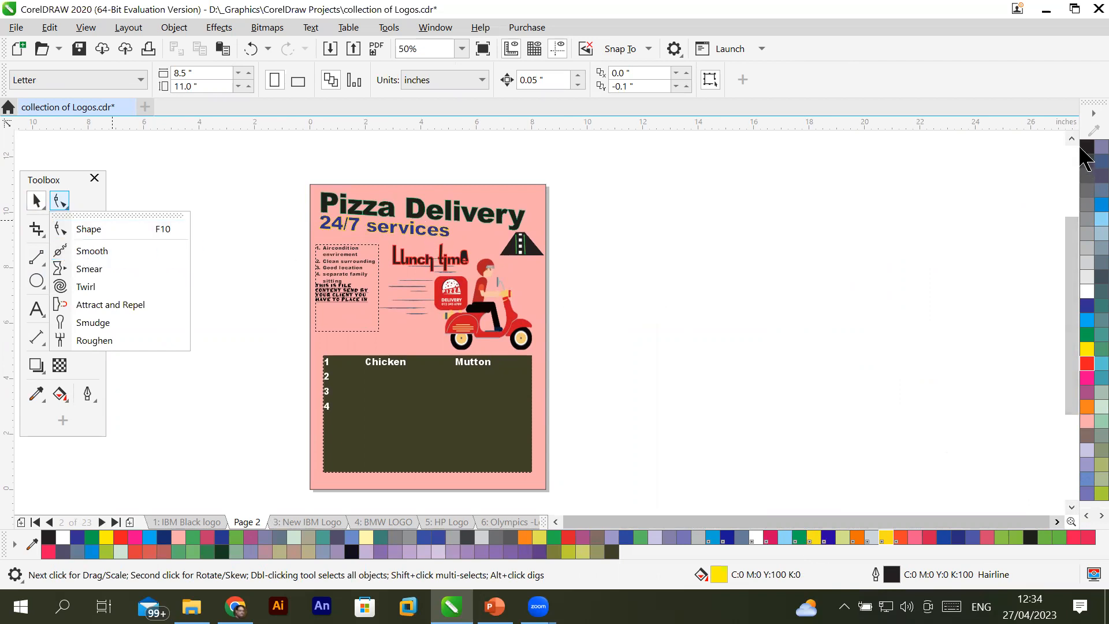
mouse_move(40, 226)
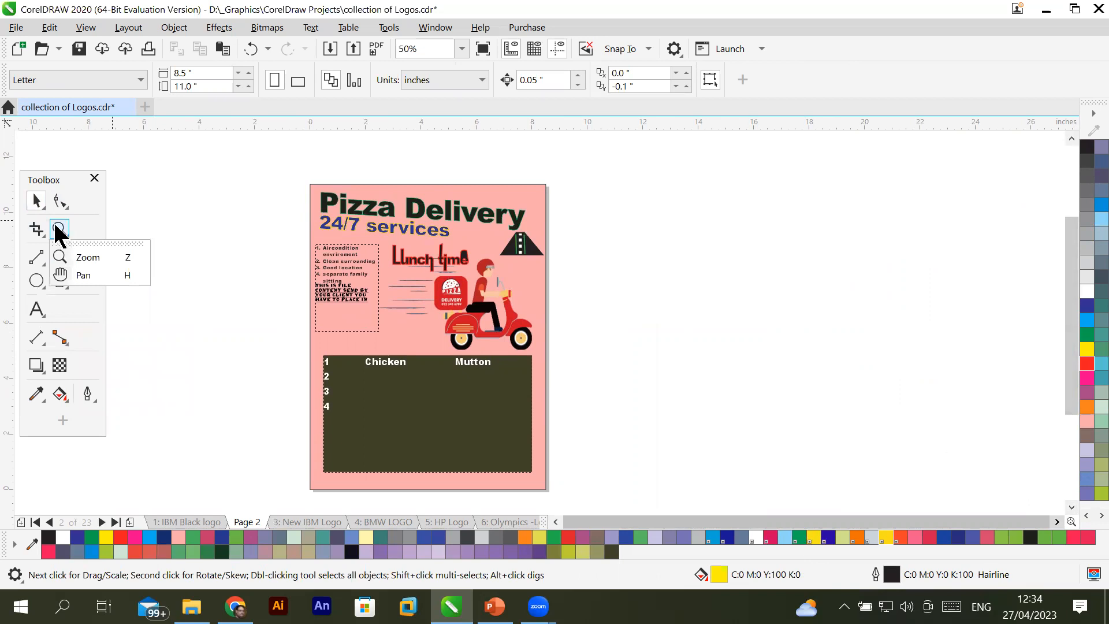
click(57, 227)
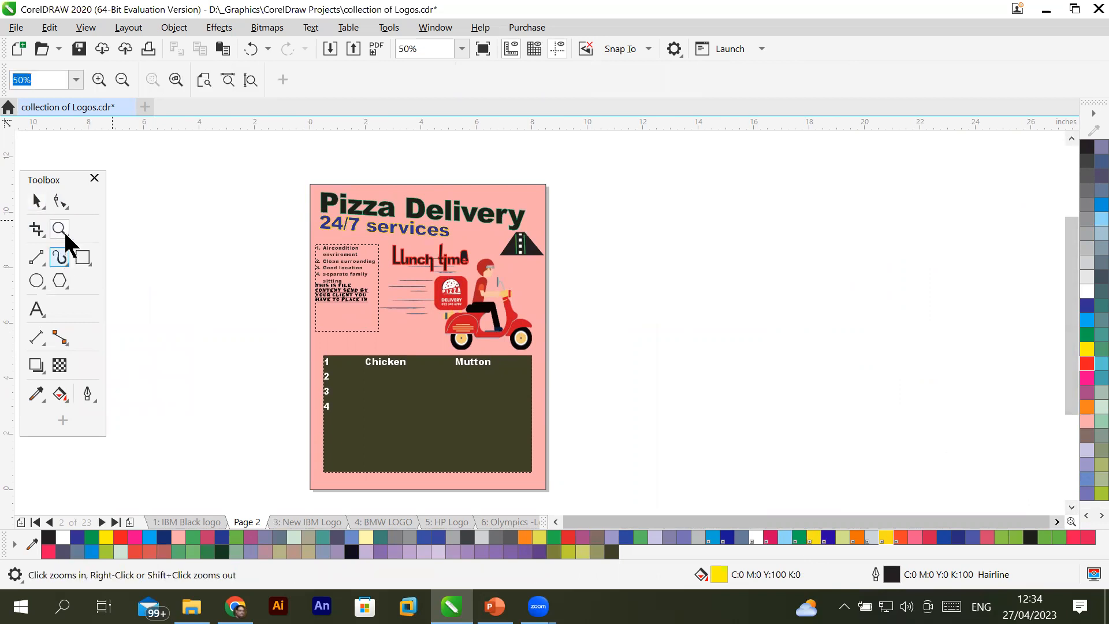
Draw a yellow rectangle about 6.6 by 5.55 inches in the empty space beside the poster.
click(83, 256)
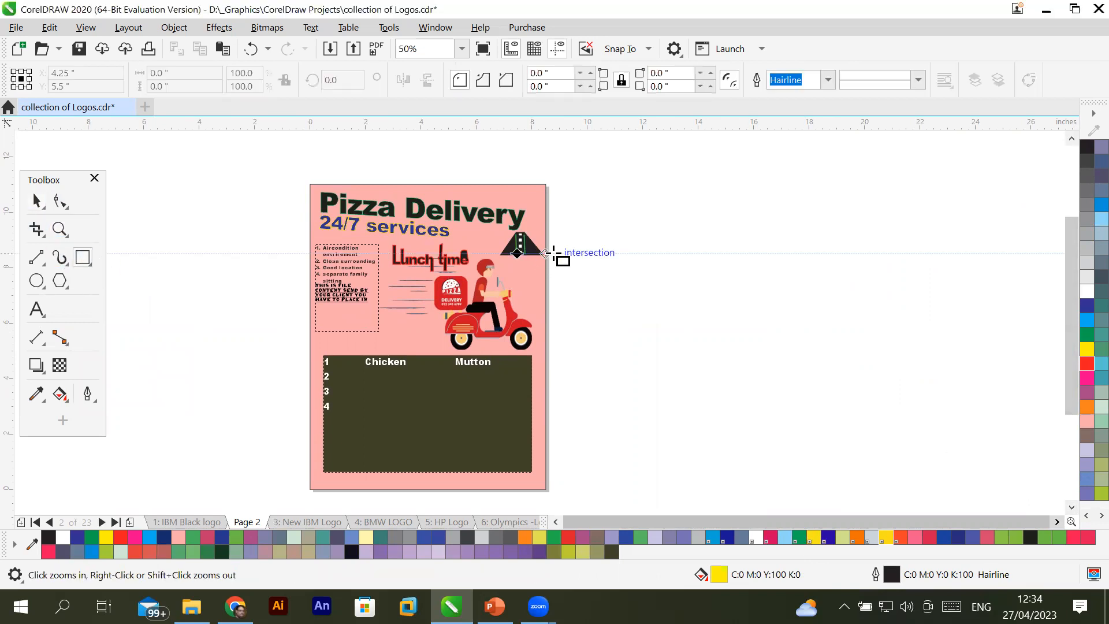
drag(619, 231, 801, 386)
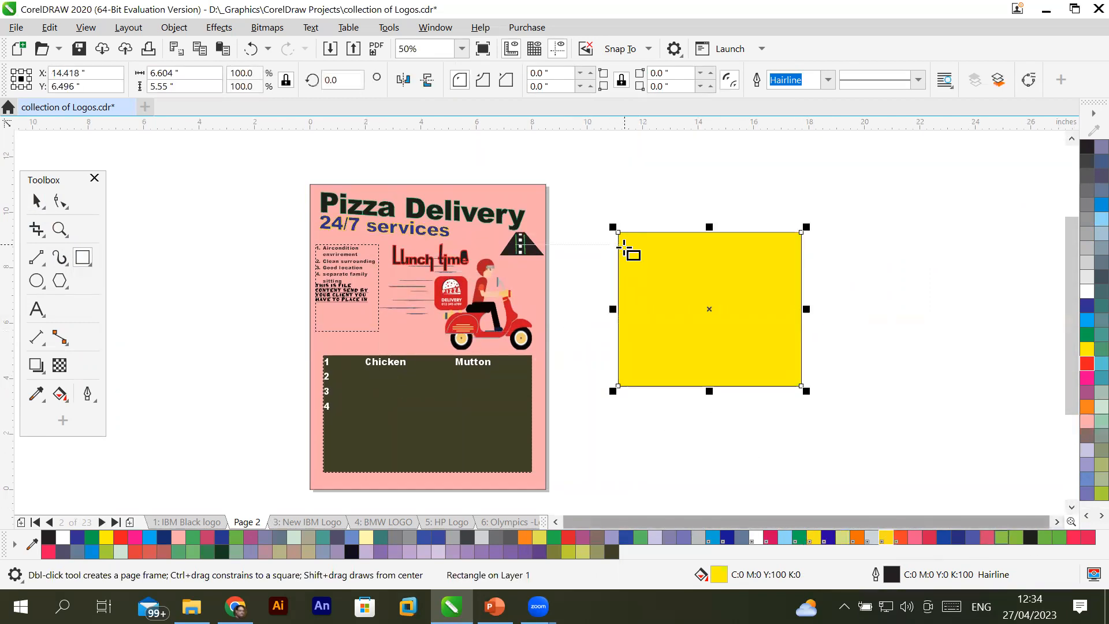
Round the yellow rectangle's upper-left corner with the Smooth tool at a nib size of 0.56 inches.
scroll(624, 247, up, 2)
scroll(608, 195, up, 2)
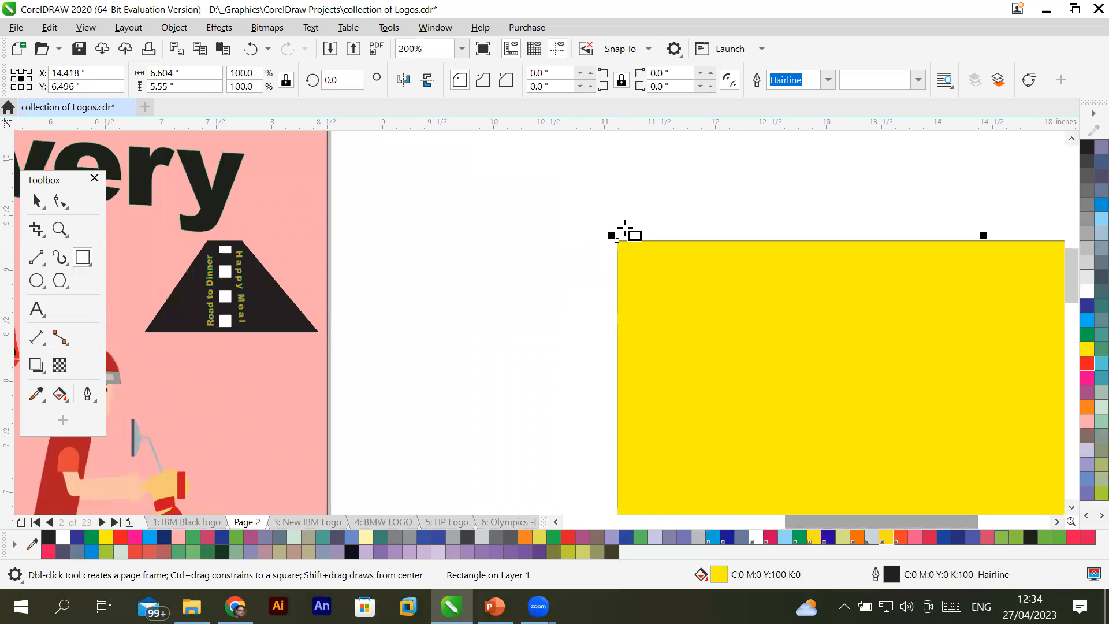
scroll(628, 231, up, 2)
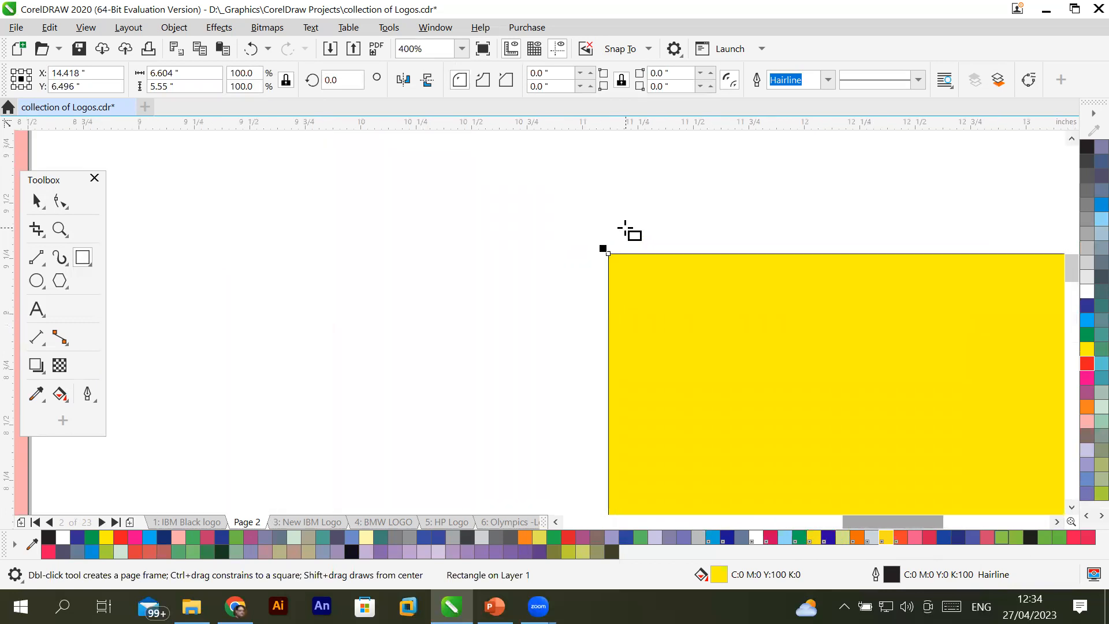
click(60, 207)
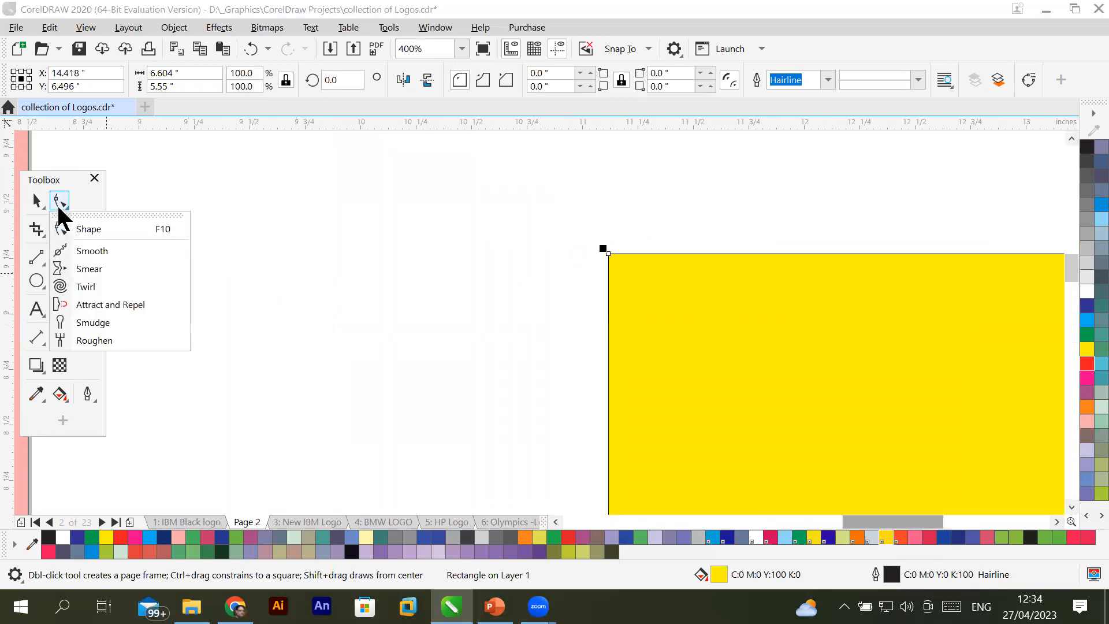
click(90, 250)
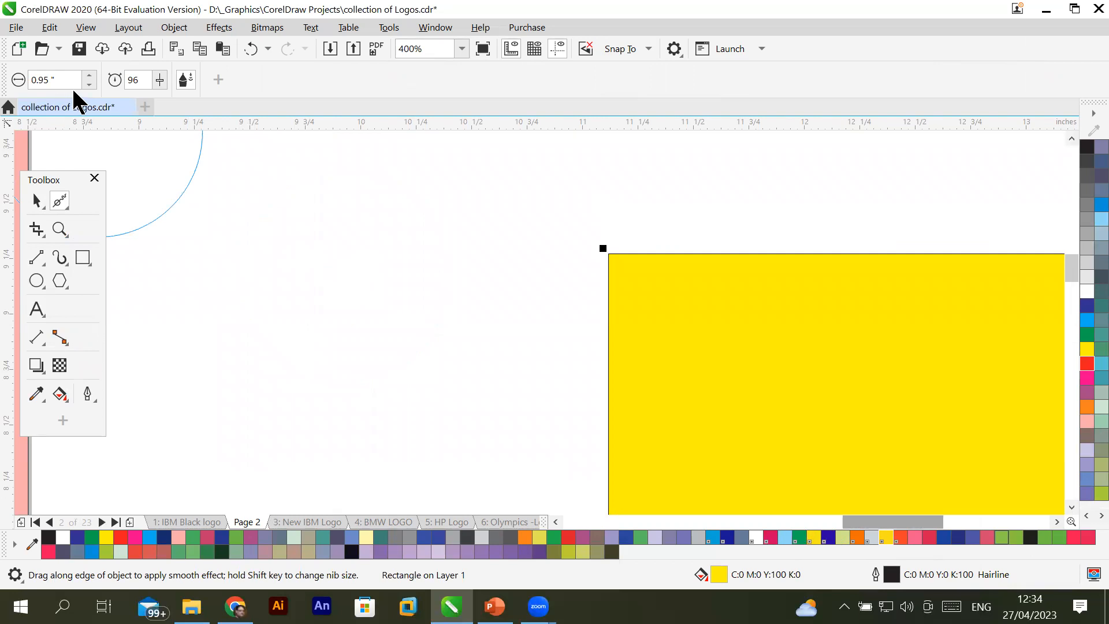
click(89, 85)
click(89, 85)
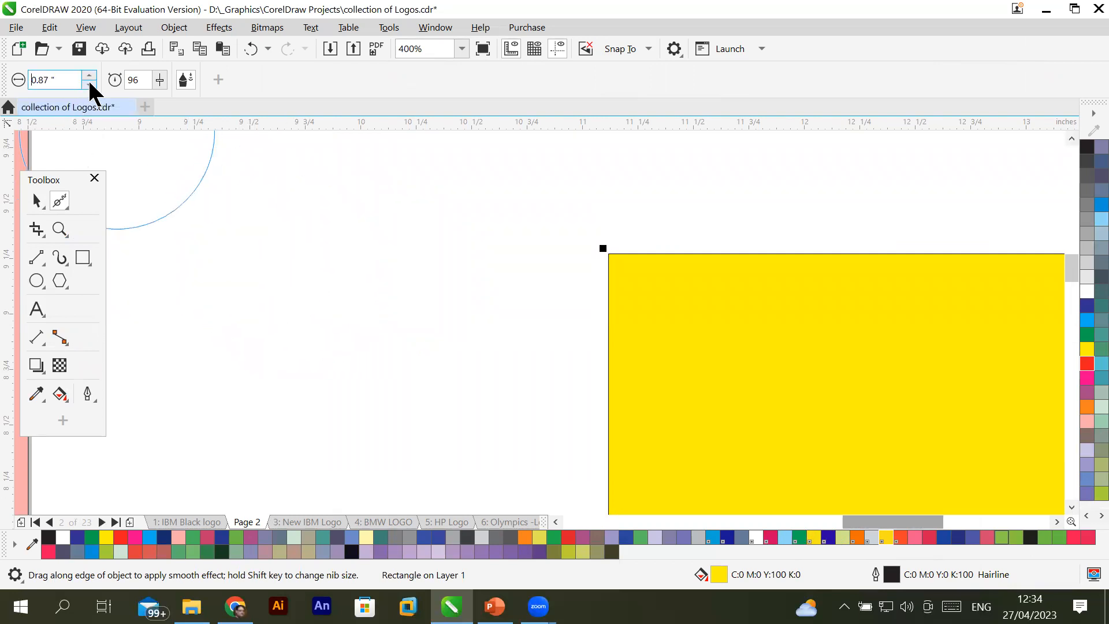
click(90, 85)
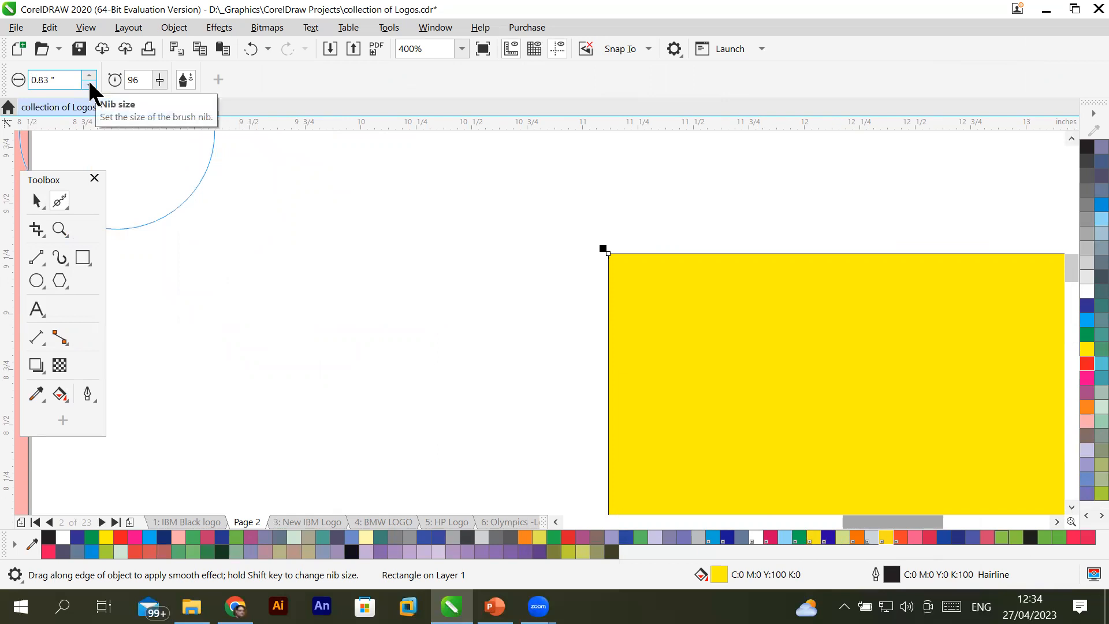
click(90, 84)
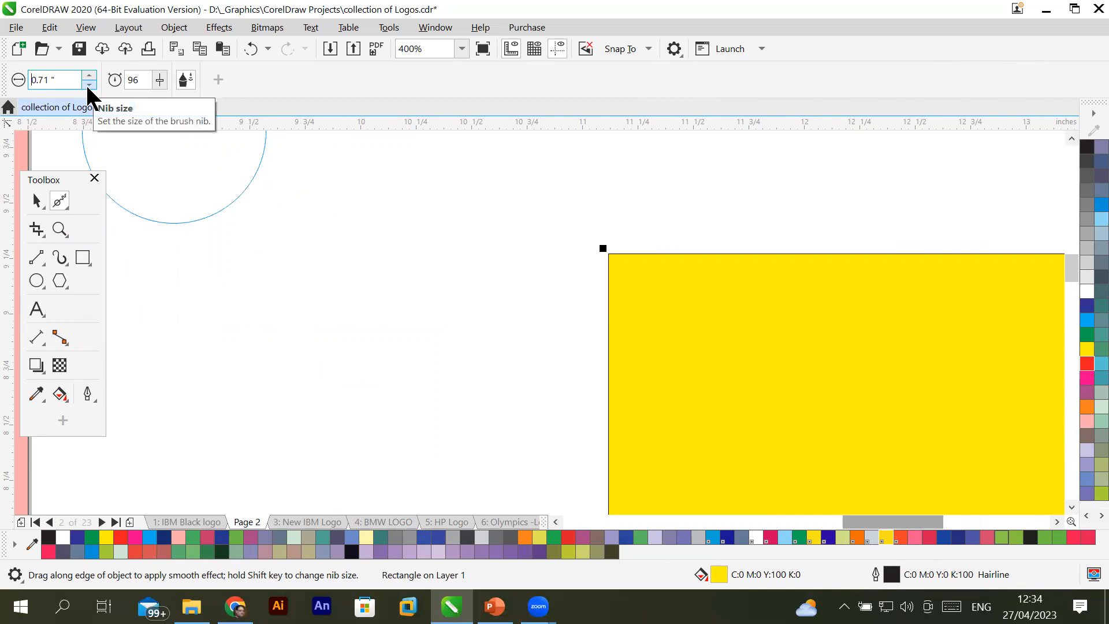
click(90, 84)
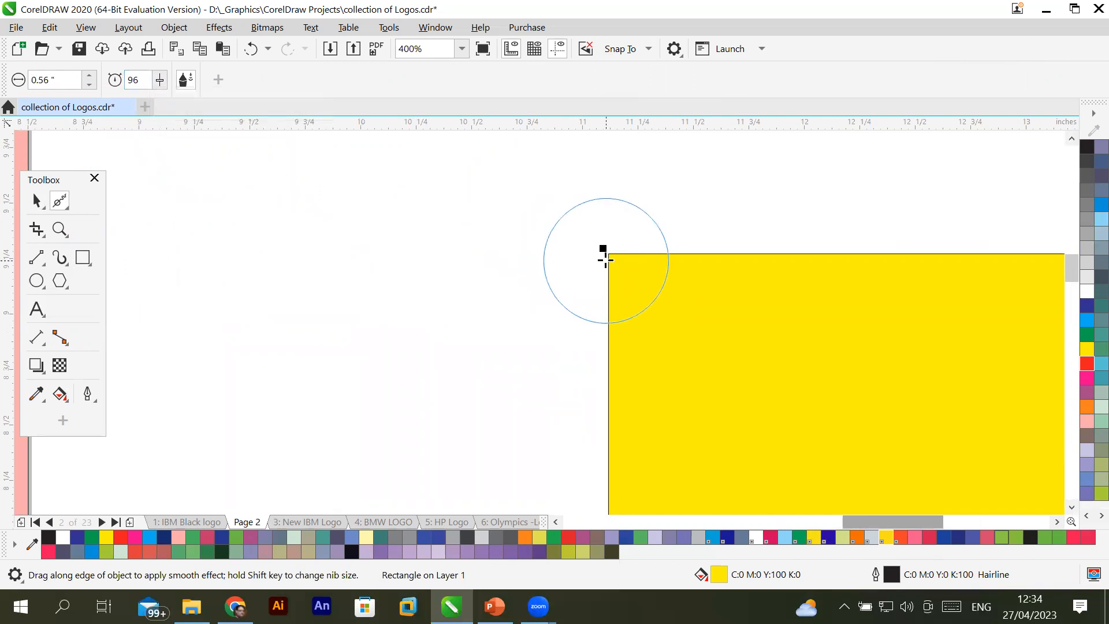
drag(604, 251, 610, 253)
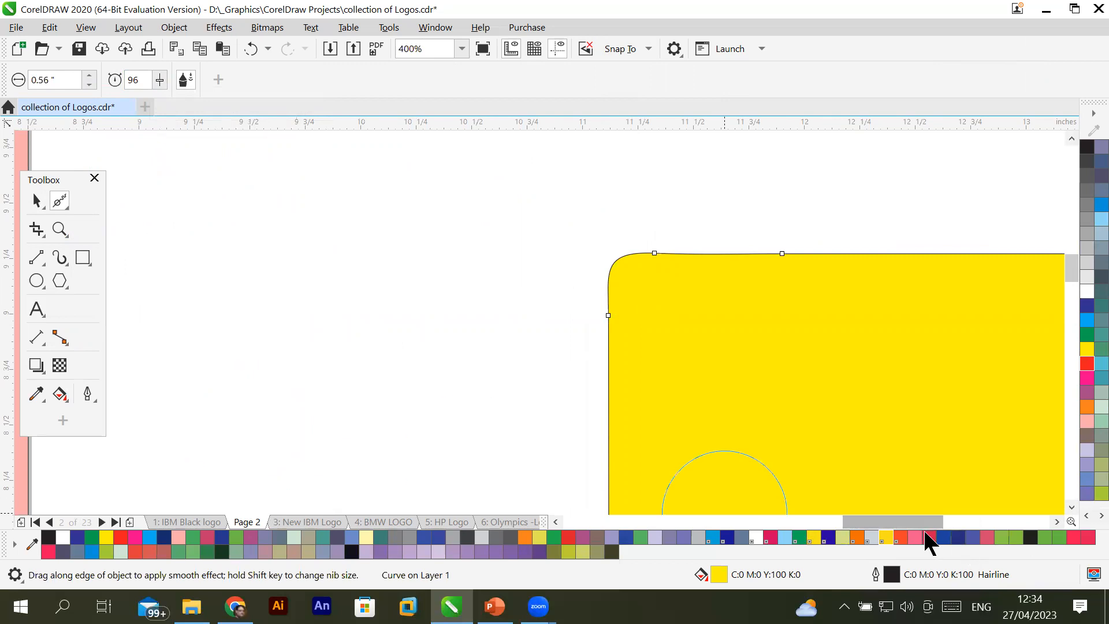
Set the Smooth tool's rate to 11 and round the rectangle's upper-right corner.
drag(935, 522, 989, 523)
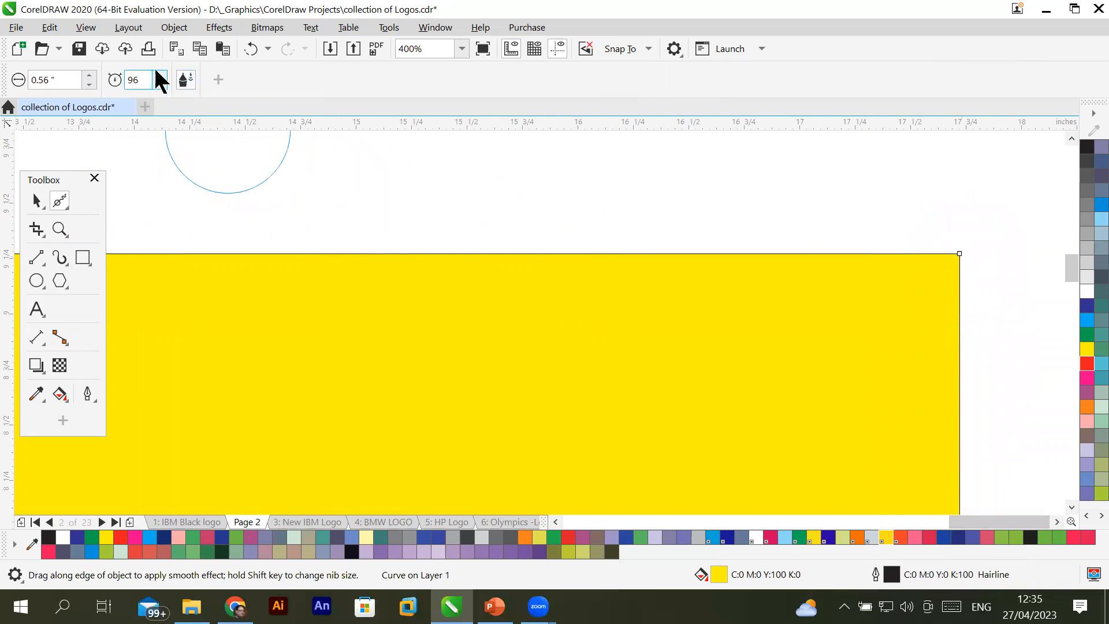
click(159, 80)
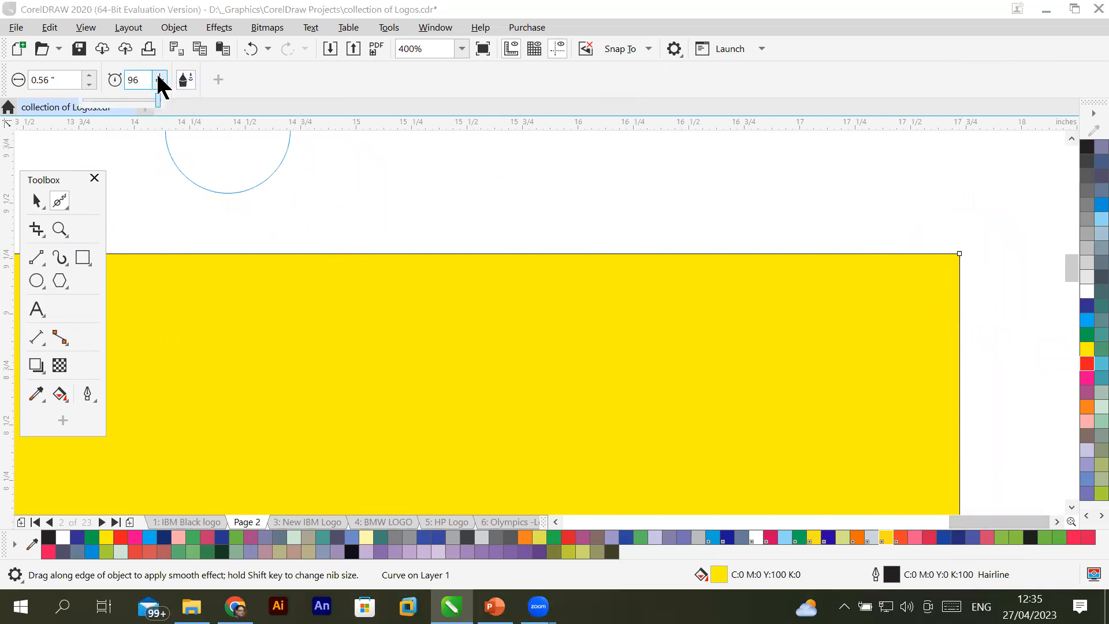
drag(157, 93, 89, 104)
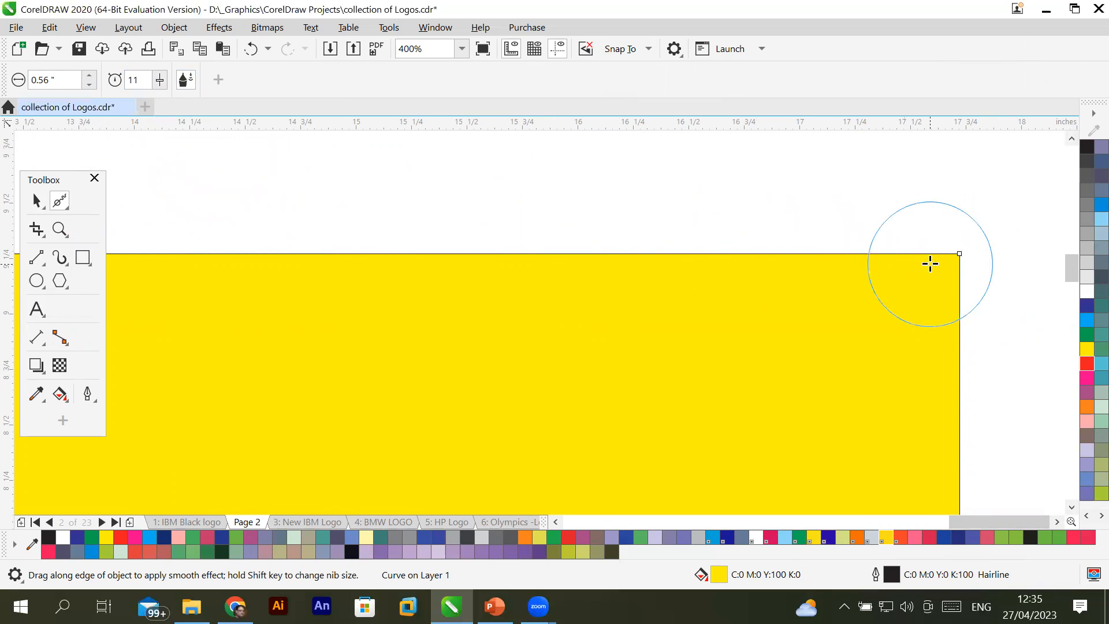
drag(959, 254, 959, 254)
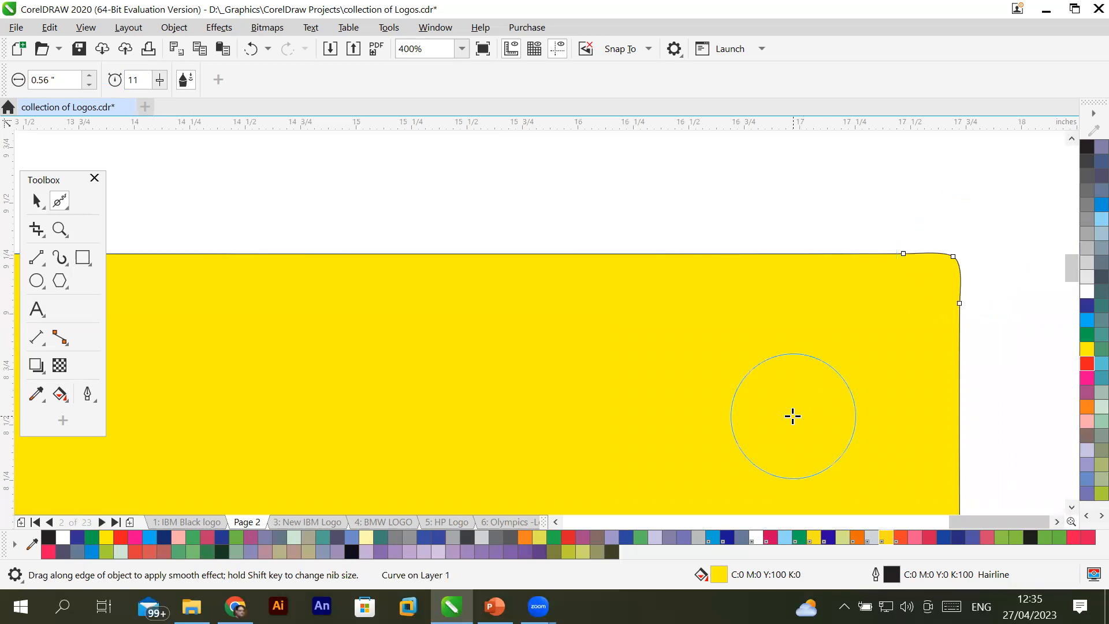
Set the Smooth tool's rate to 100 and round the yellow rectangle's upper-right corner further.
click(160, 80)
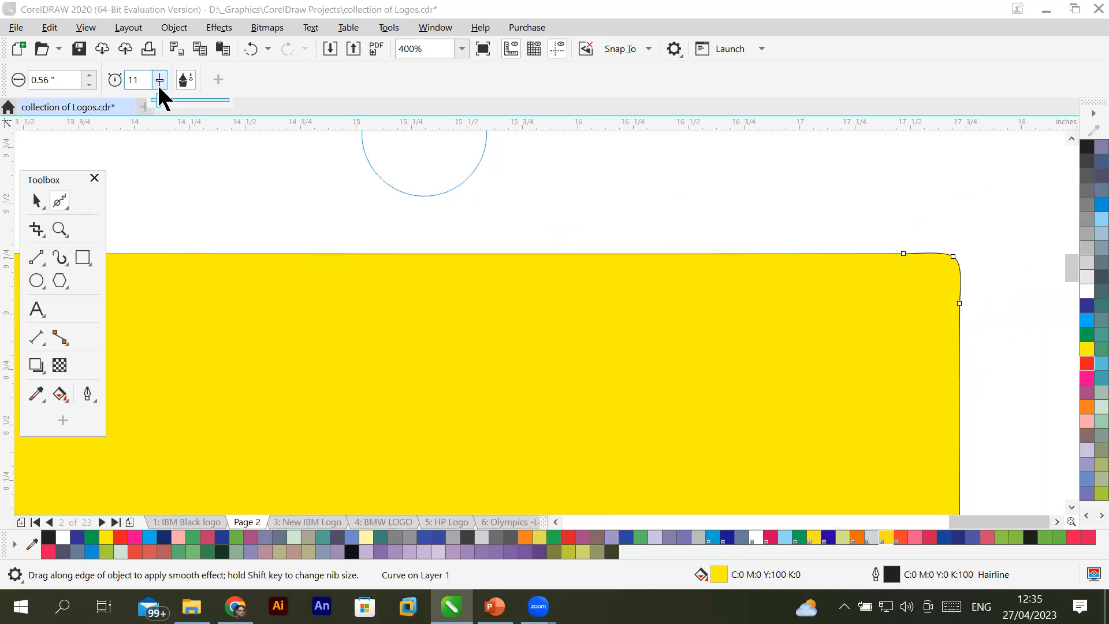
drag(156, 99, 245, 103)
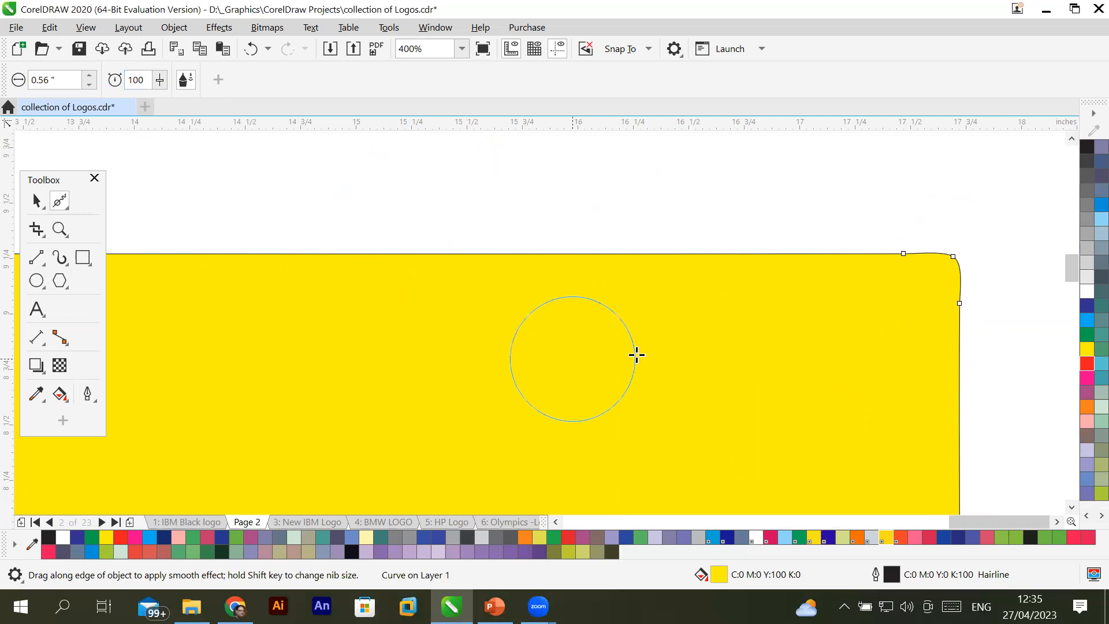
drag(943, 278, 891, 300)
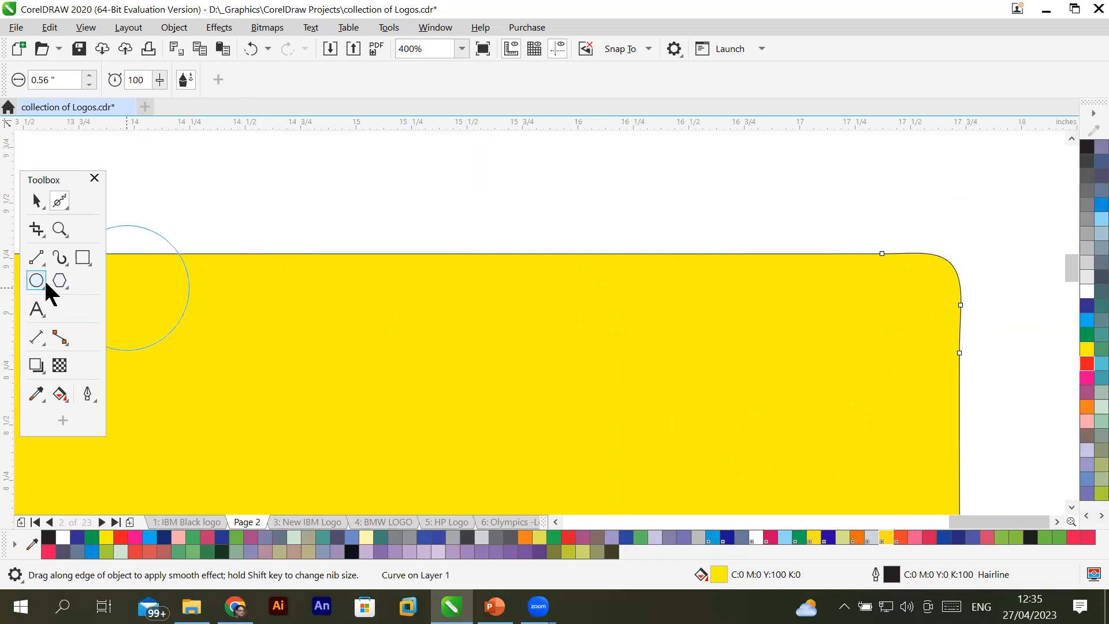
Draw a five-sided polygon about 0.31 by 0.3 inches just above the yellow rectangle's upper edge.
click(65, 280)
drag(370, 183, 440, 249)
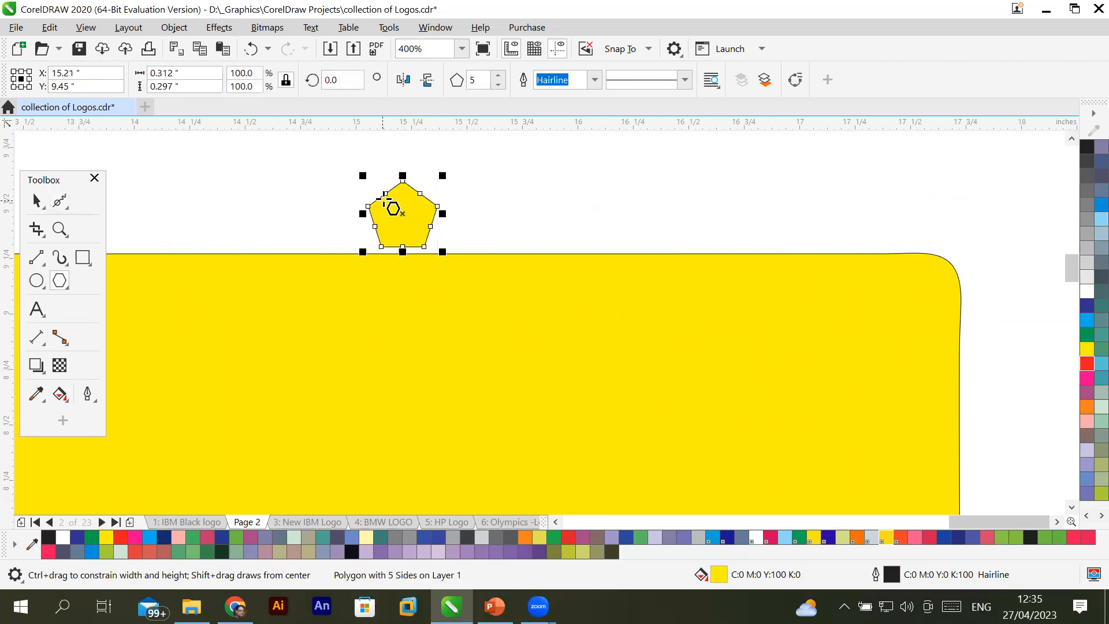
scroll(387, 200, up, 2)
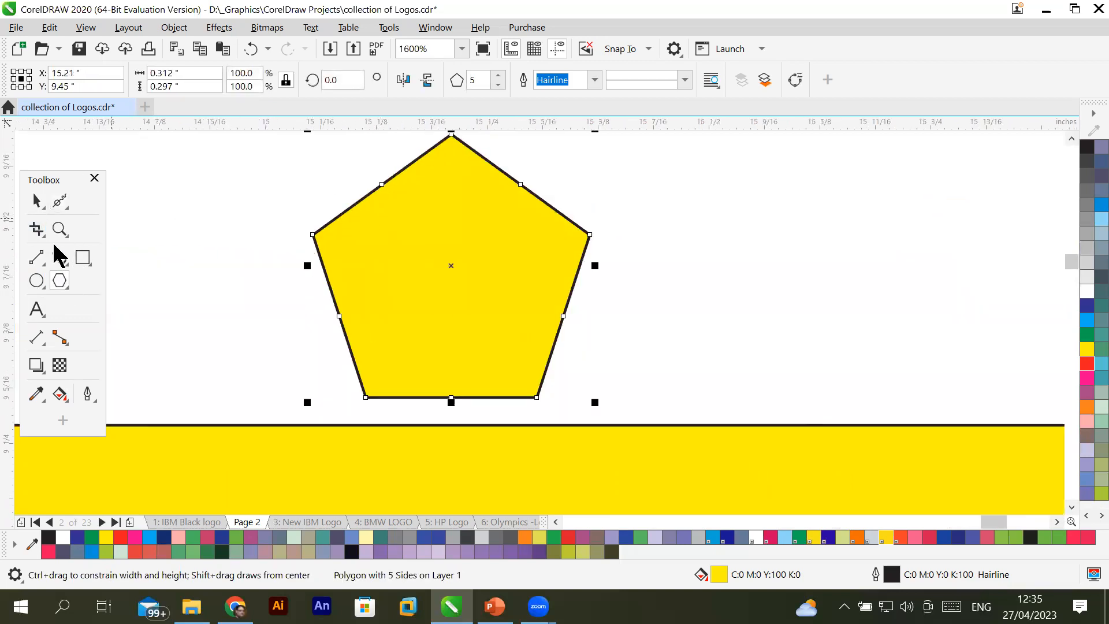
Set the Smooth tool's nib size to 0.2 inches and round the pentagon's left corner.
click(61, 202)
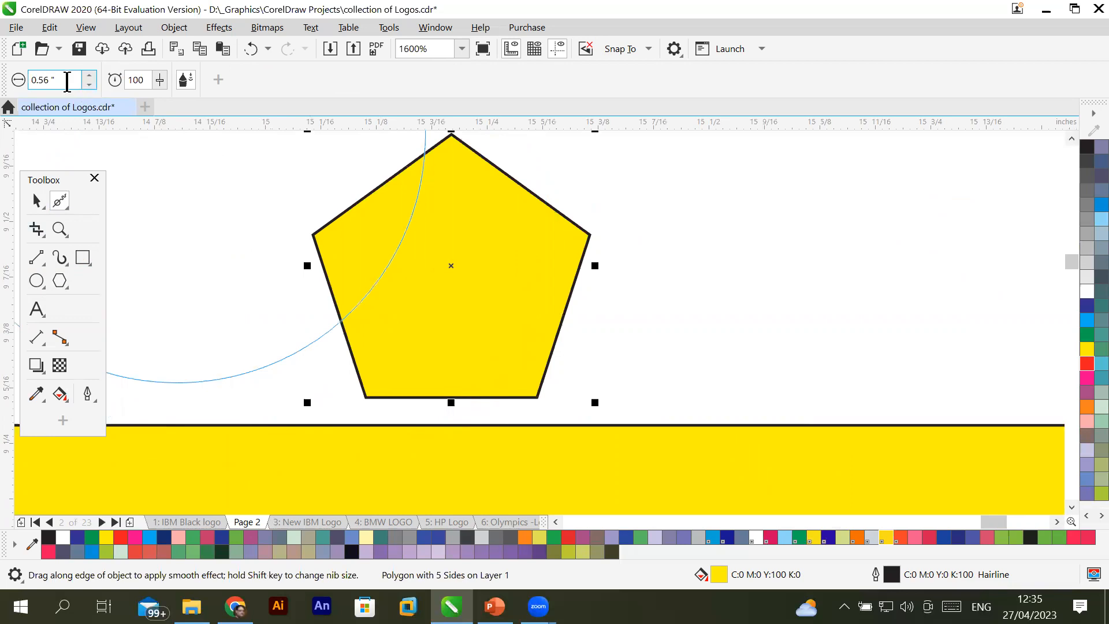
drag(57, 80, 14, 79)
key(BackSpace)
text(.2)
key(Return)
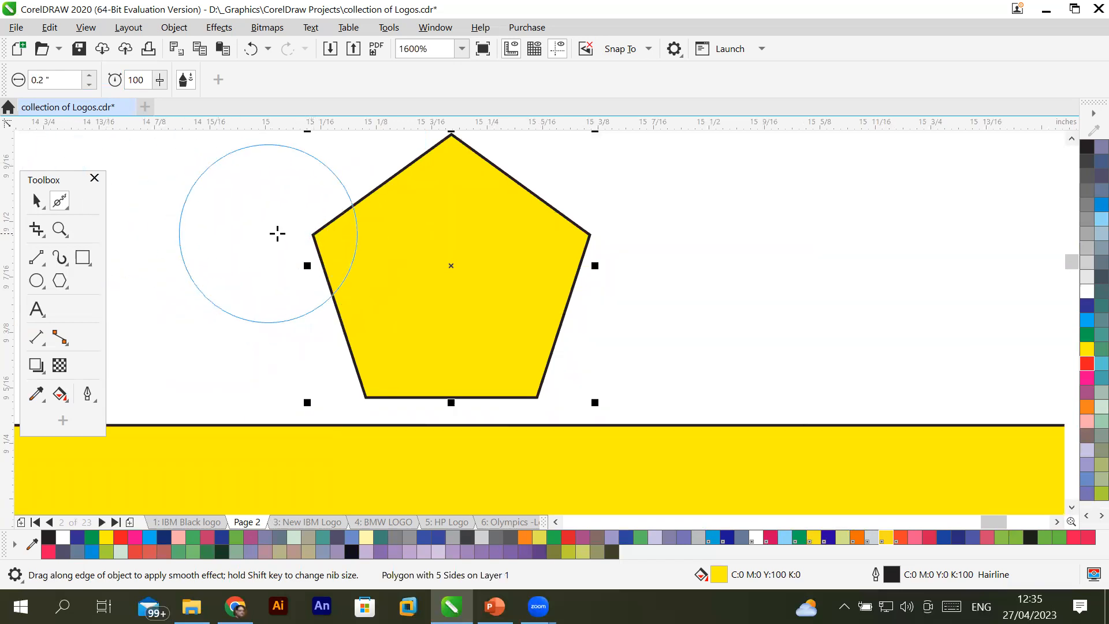
drag(306, 235, 316, 237)
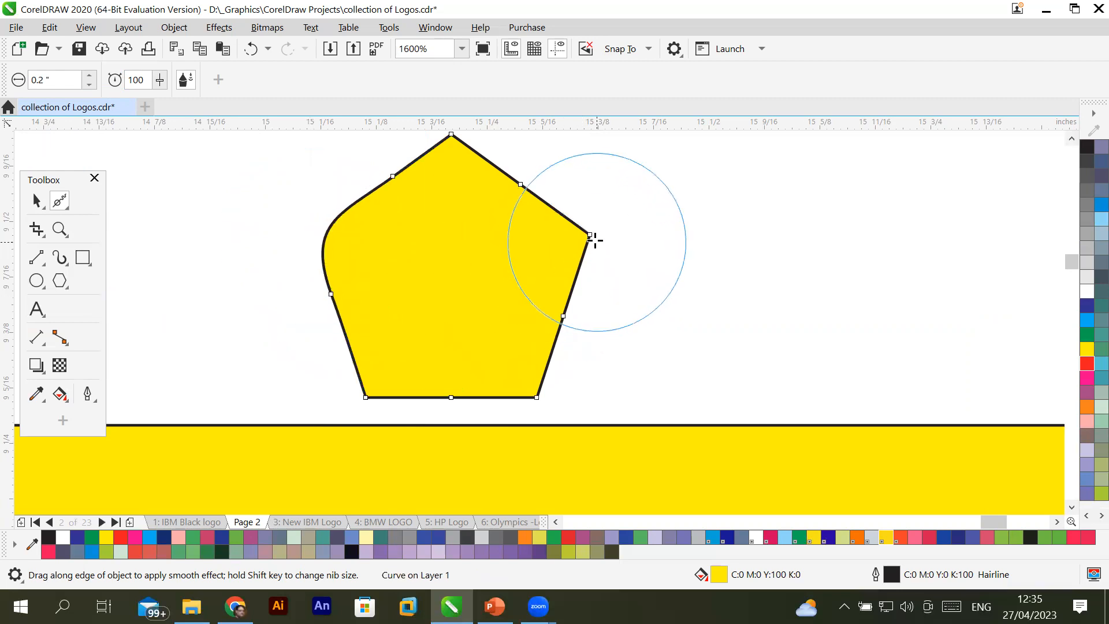
Round the pentagon's right and lower-right corners with the Smooth tool and smooth its lower-left edge.
drag(589, 236, 590, 237)
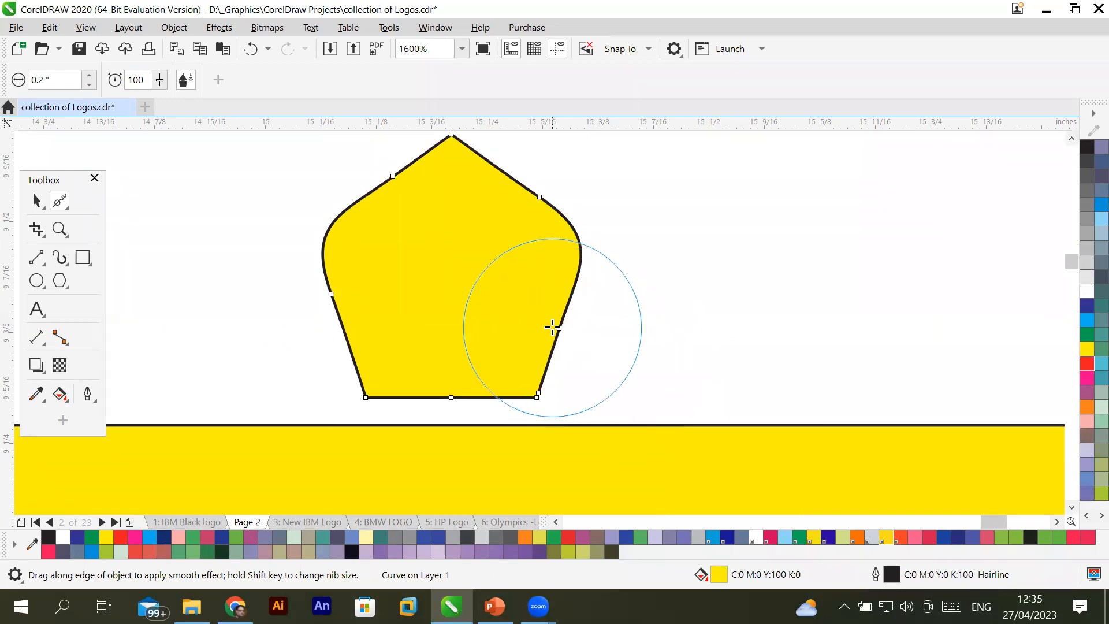
drag(559, 329, 560, 328)
drag(558, 328, 527, 319)
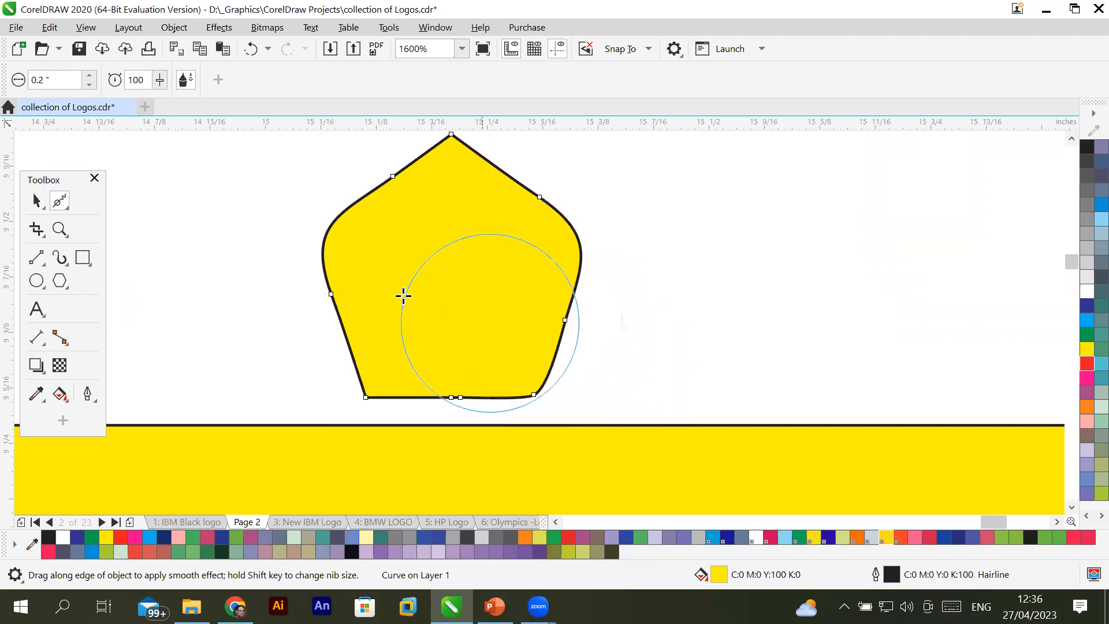
drag(330, 292, 347, 315)
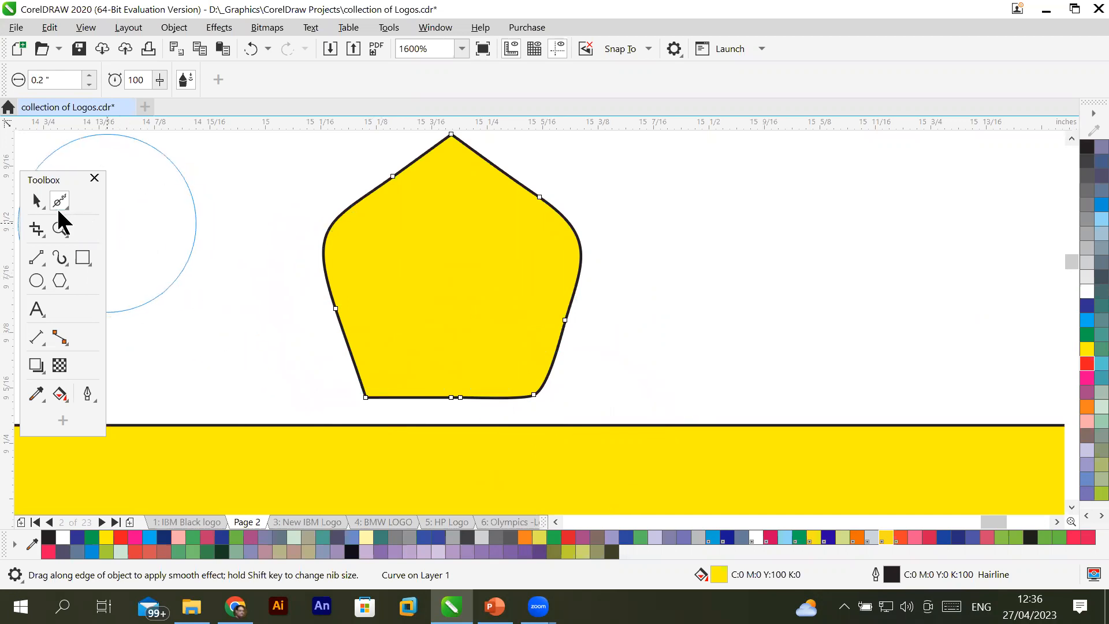
Try to push out the yellow rectangle's right edge with the Smear tool at a nib size of 0.5 inches.
click(56, 205)
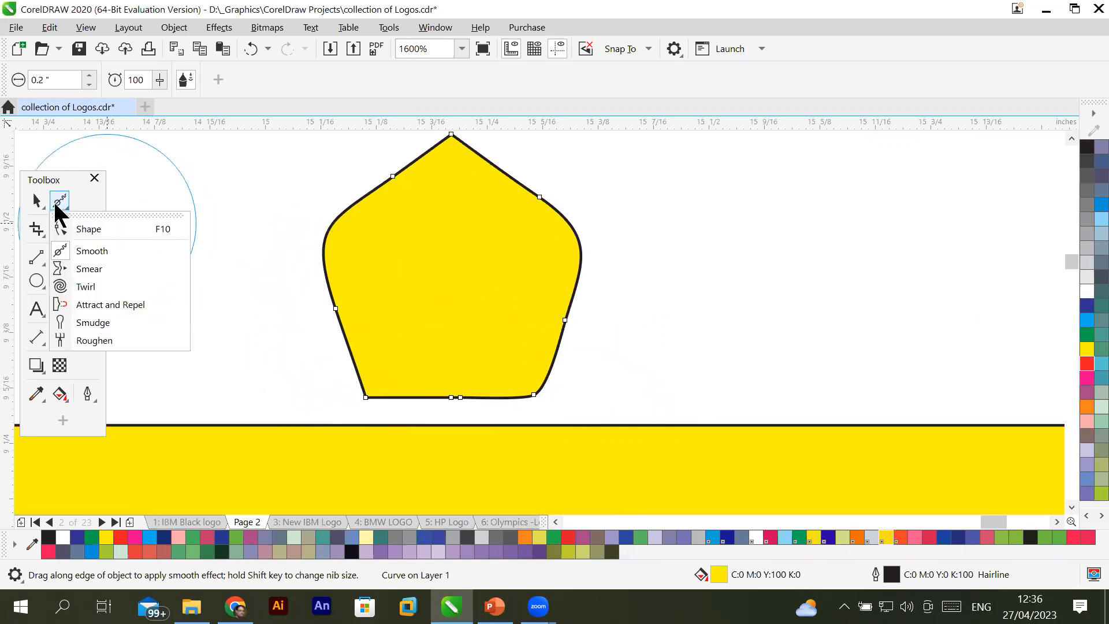
click(89, 269)
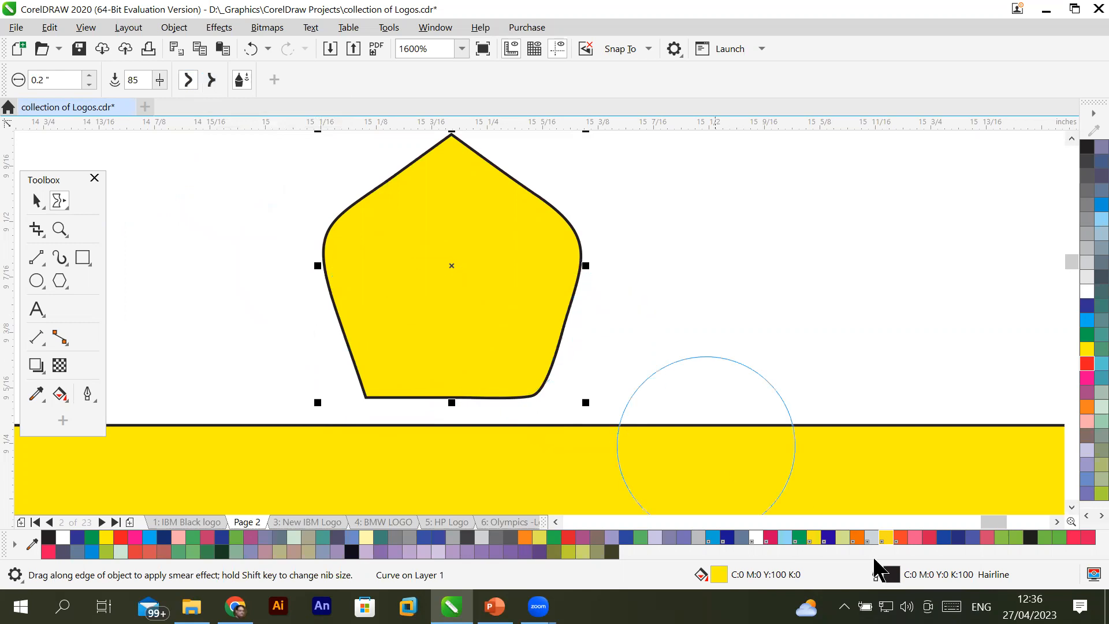
click(1071, 507)
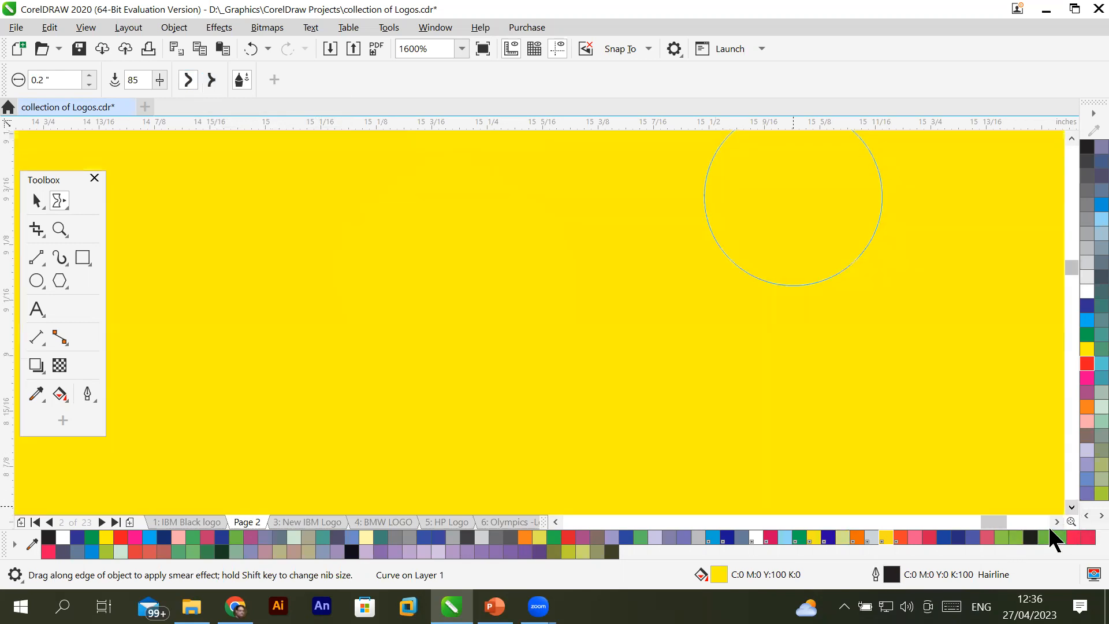
click(1057, 522)
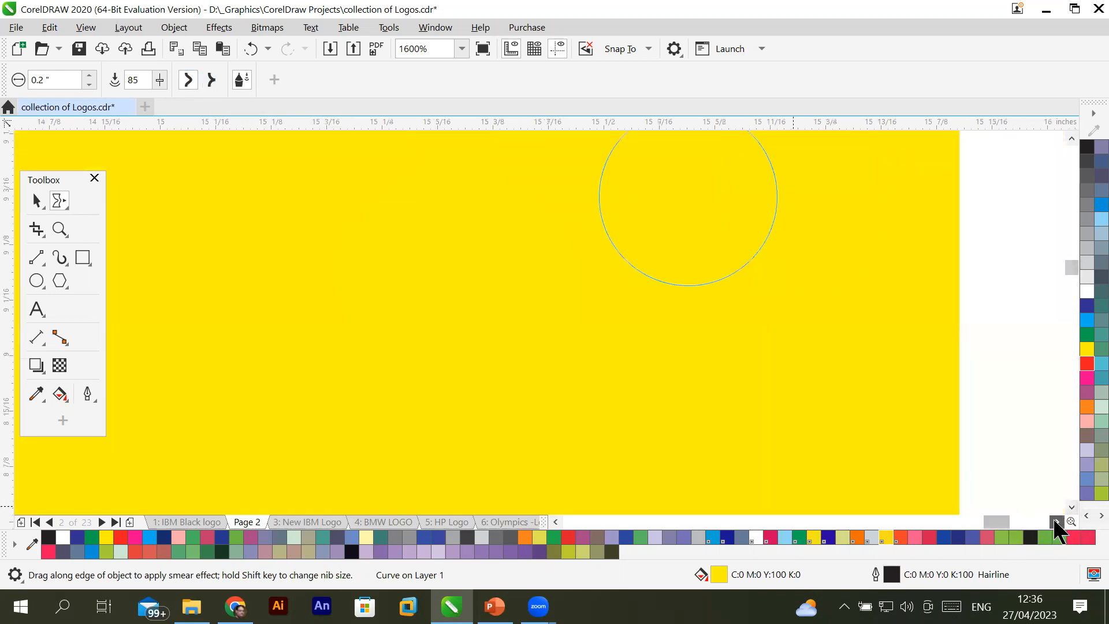
scroll(599, 282, down, 3)
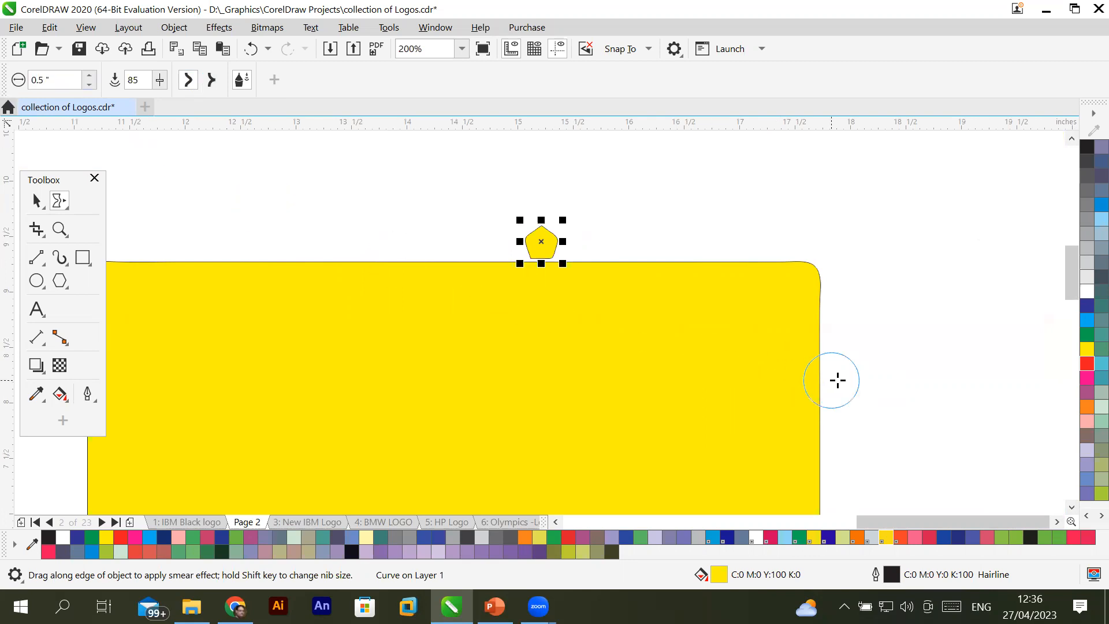
drag(807, 382, 825, 378)
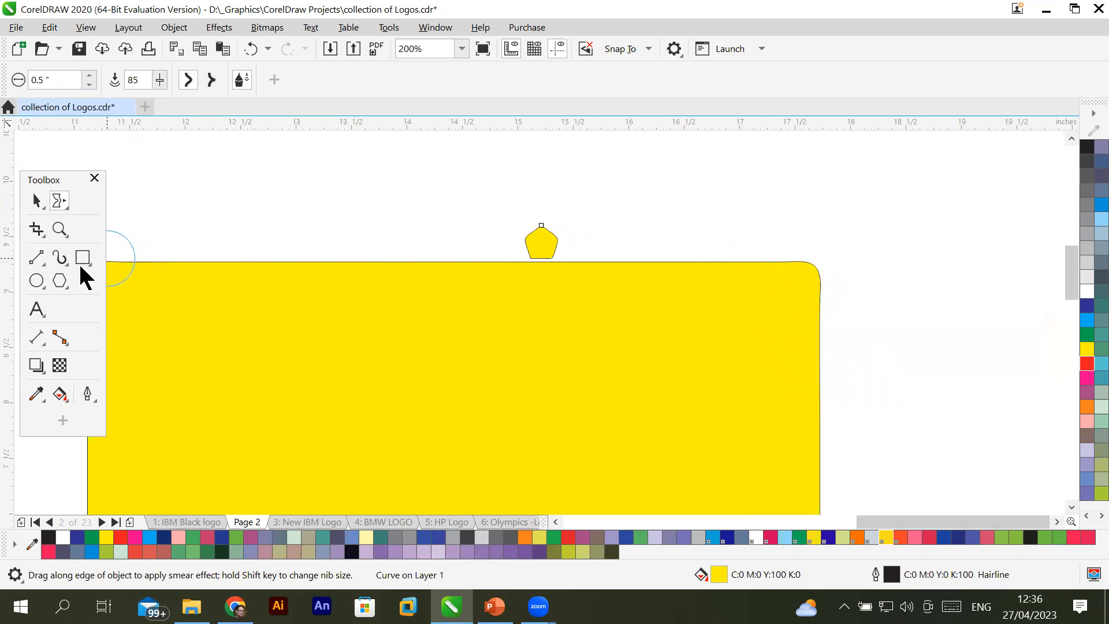
Select the yellow rectangle, activate the Smooth tool and open the group of shape-editing tools.
click(35, 201)
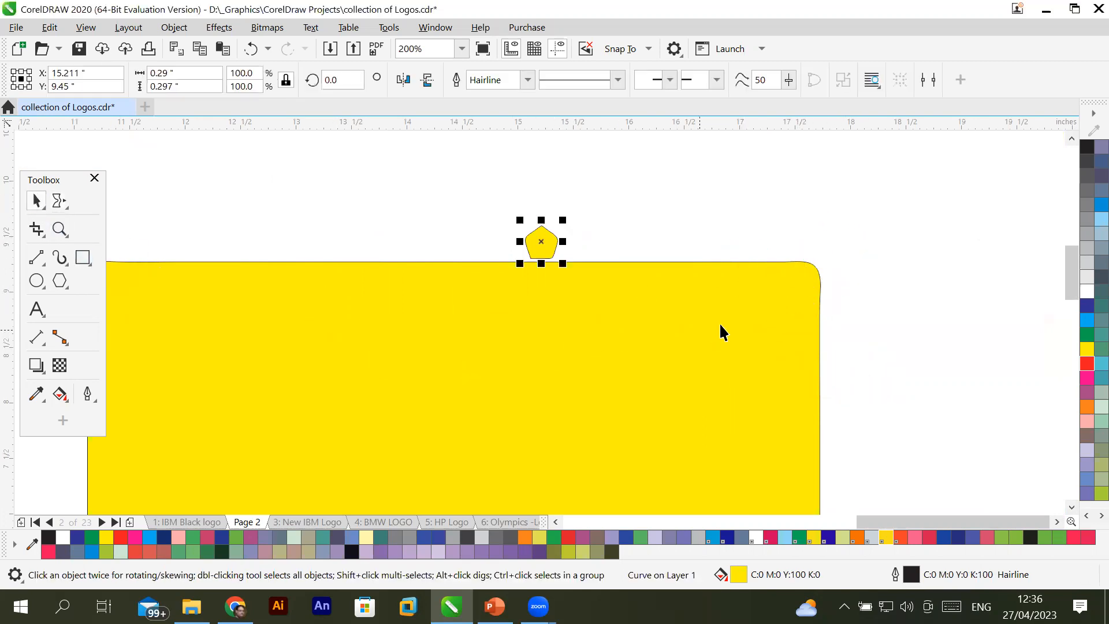
click(751, 318)
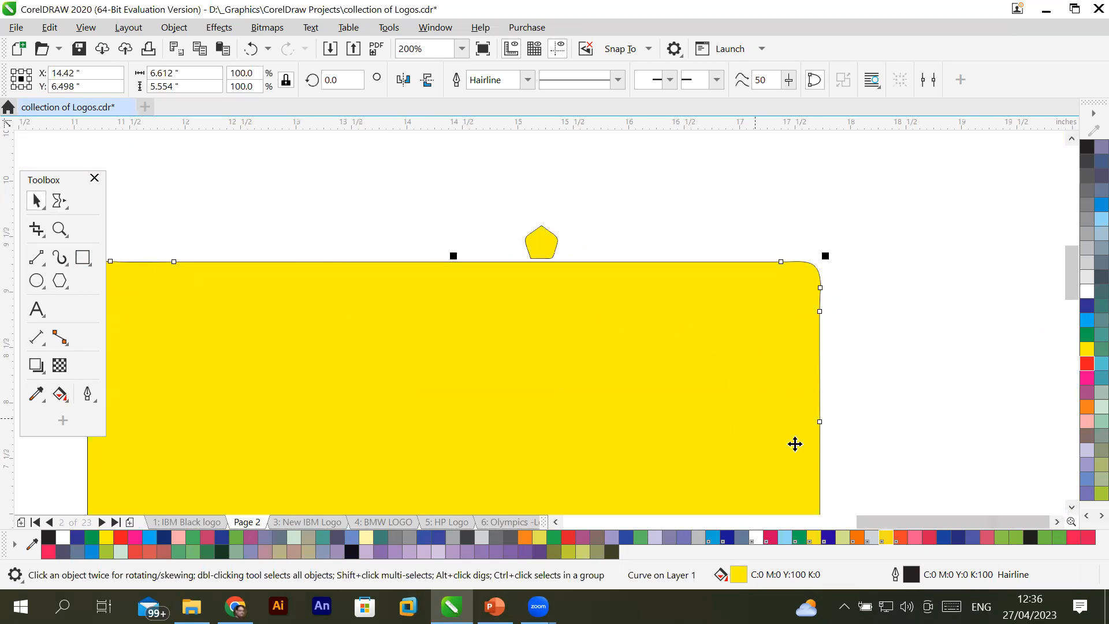
click(1071, 507)
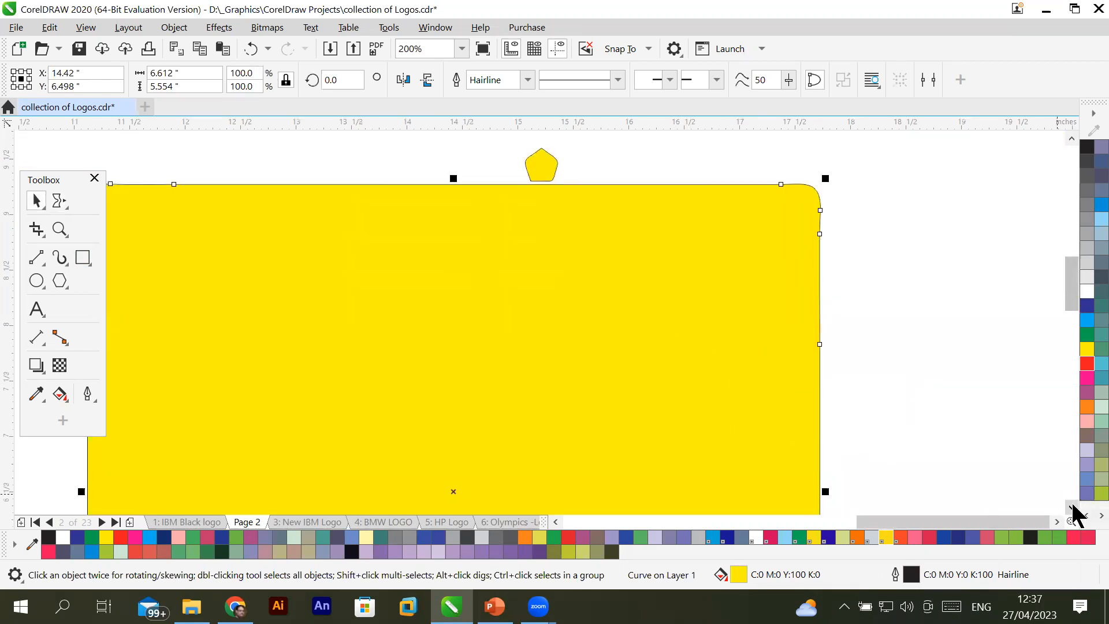
click(56, 195)
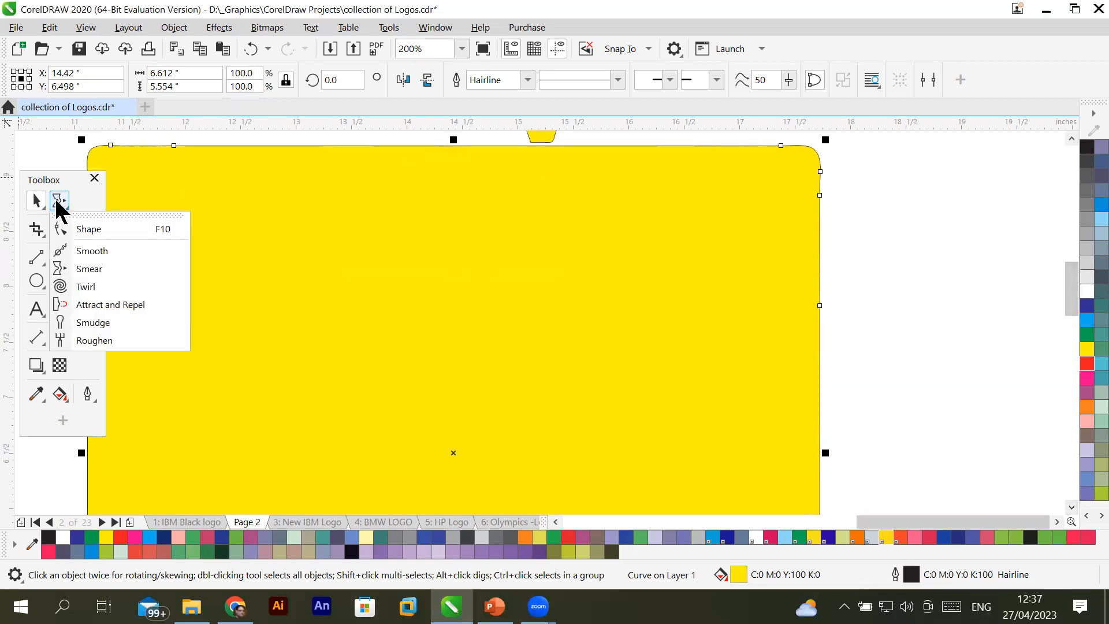
click(67, 246)
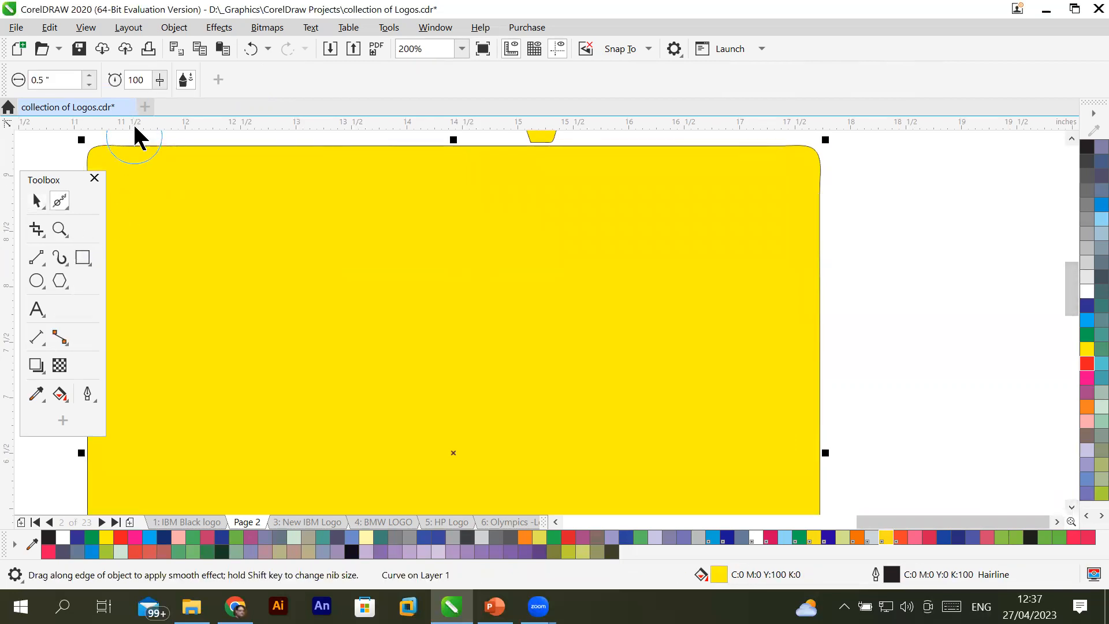
click(61, 202)
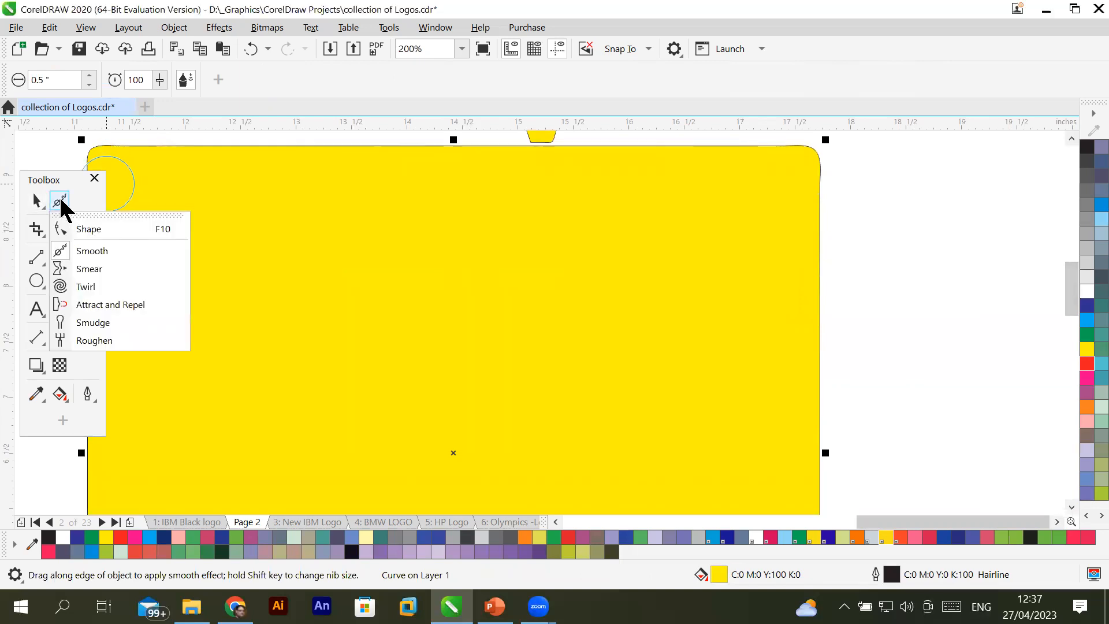
Smear three smooth spikes outward along the right edge of the yellow rectangle at 85 pressure with a 0.5 inch nib.
click(81, 269)
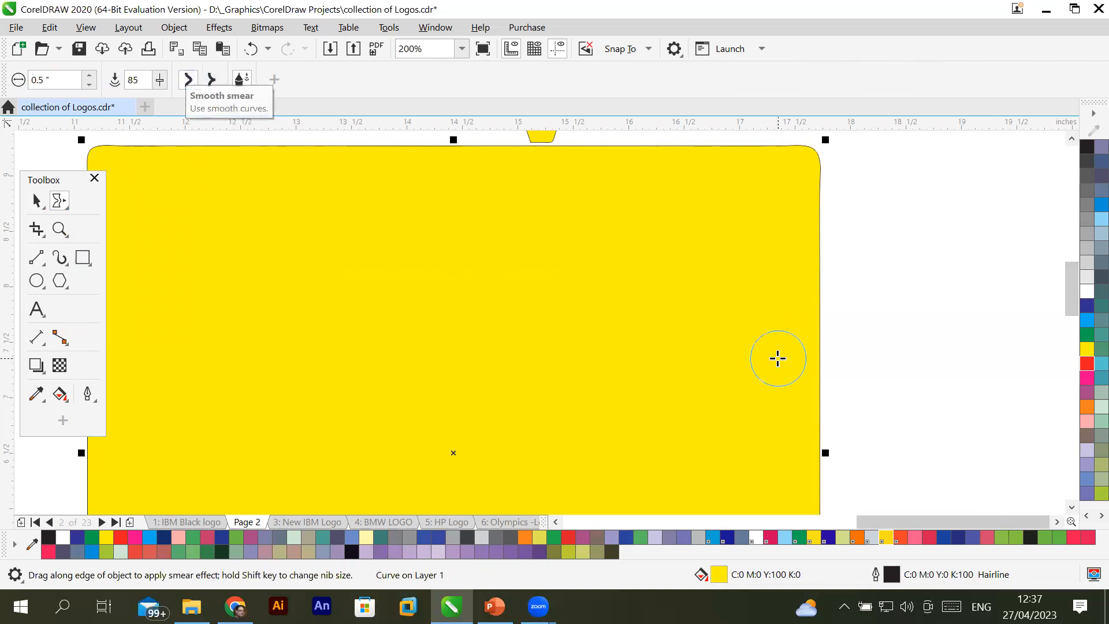
drag(806, 341, 868, 330)
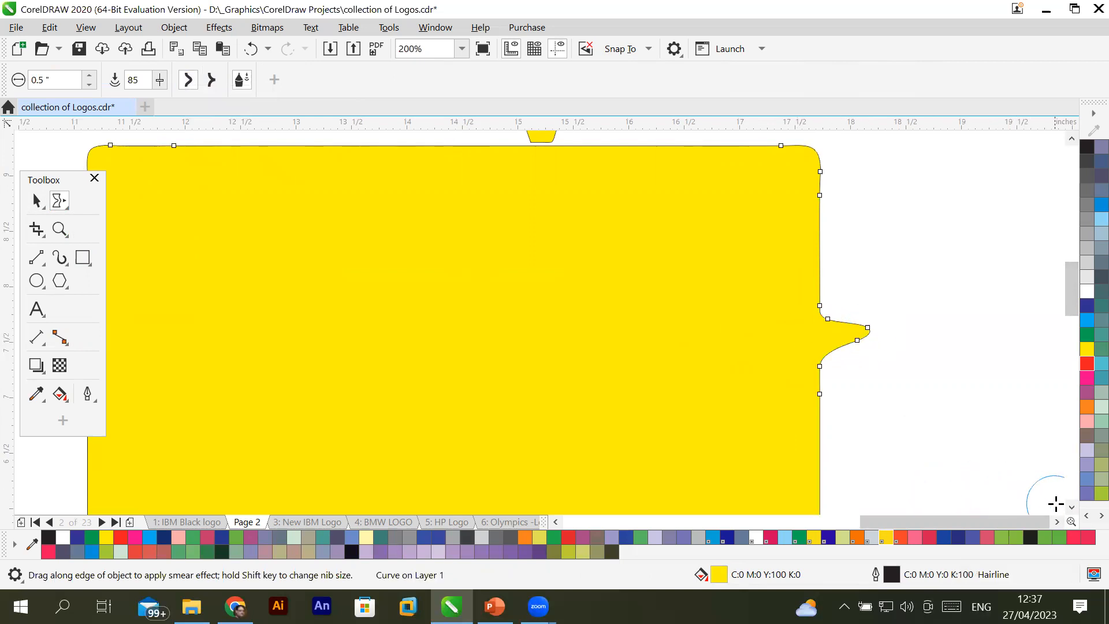
click(1072, 507)
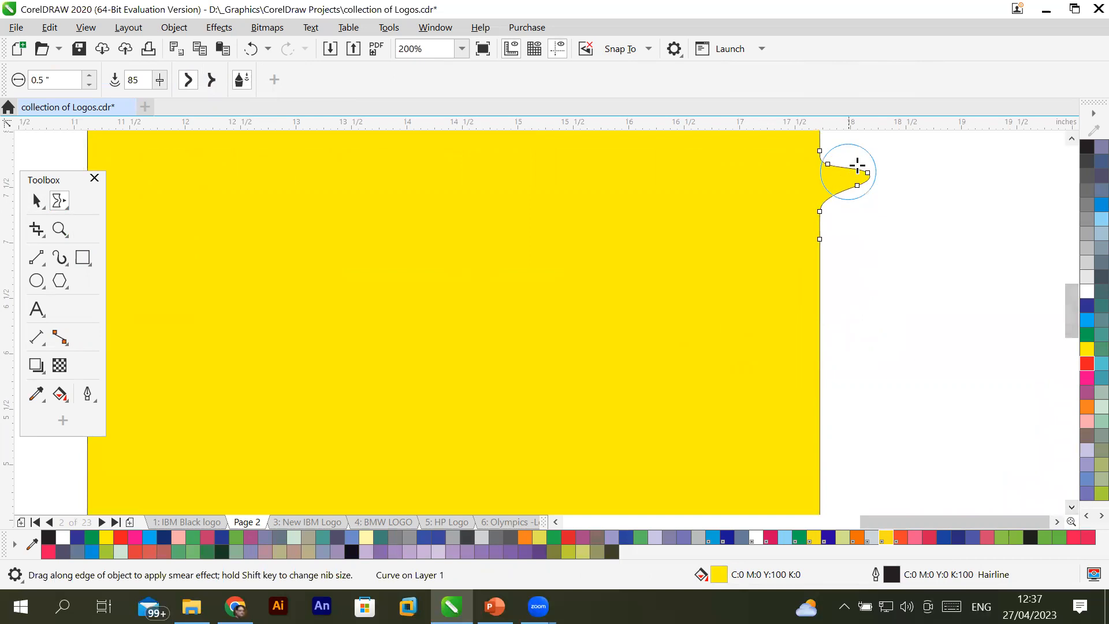
drag(787, 314, 884, 304)
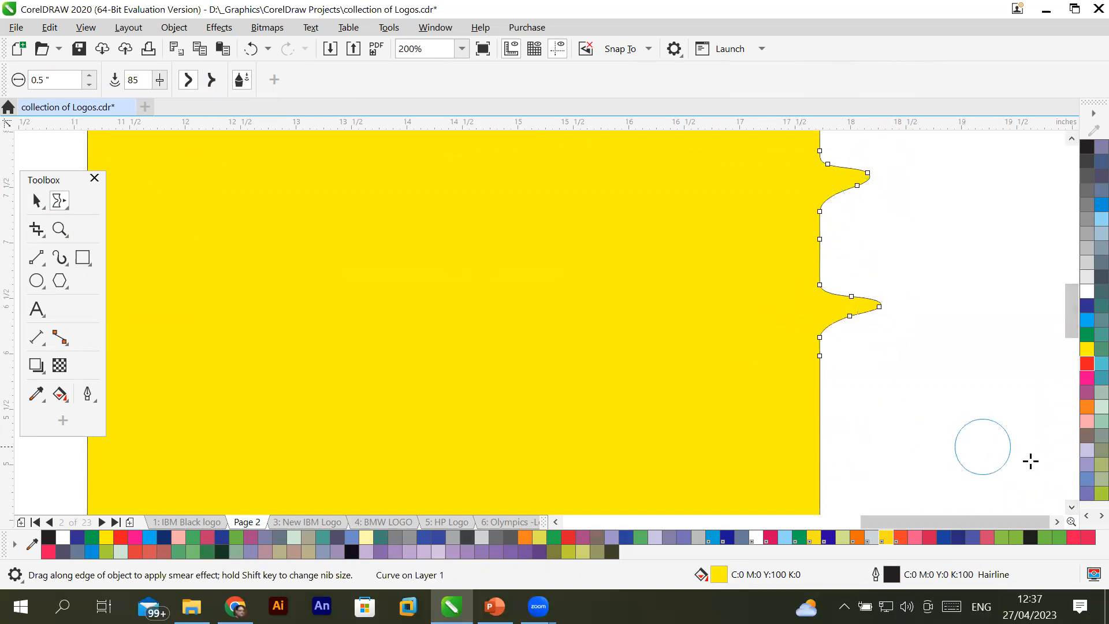
click(1072, 508)
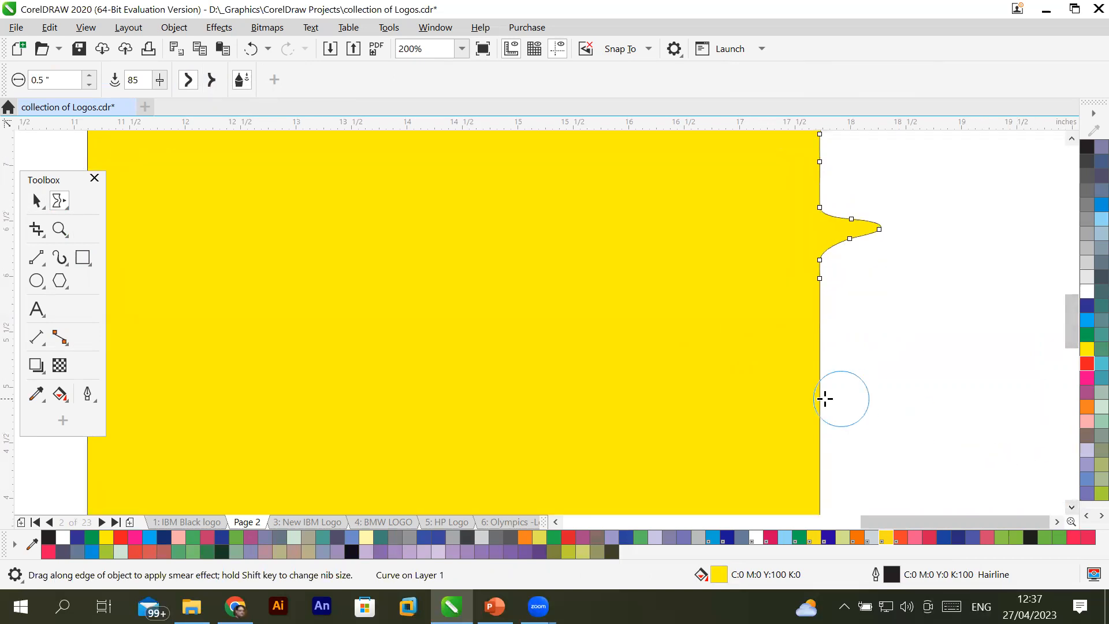
drag(797, 386, 879, 376)
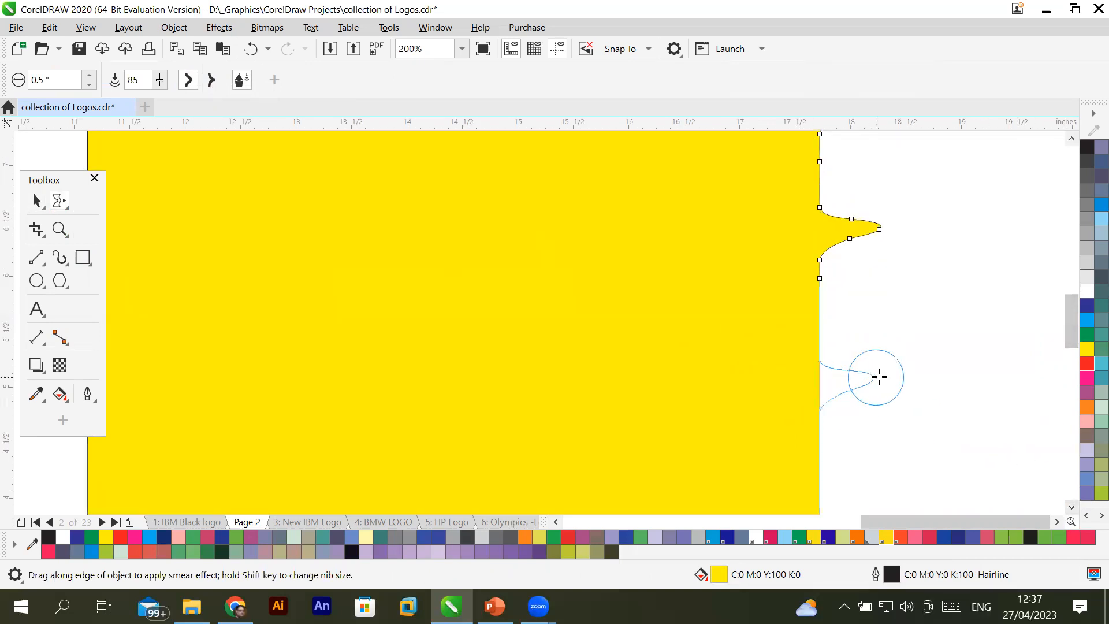
Smear five smooth spikes downward from the bottom edge of the yellow rectangle, curving several of them sideways.
click(1072, 506)
drag(702, 370, 700, 431)
mouse_move(562, 356)
mouse_down()
mouse_move(563, 408)
mouse_move(520, 440)
mouse_move(456, 439)
mouse_up()
mouse_move(282, 342)
mouse_down()
mouse_move(263, 388)
mouse_move(353, 458)
mouse_up()
drag(414, 374, 345, 454)
drag(478, 362, 495, 429)
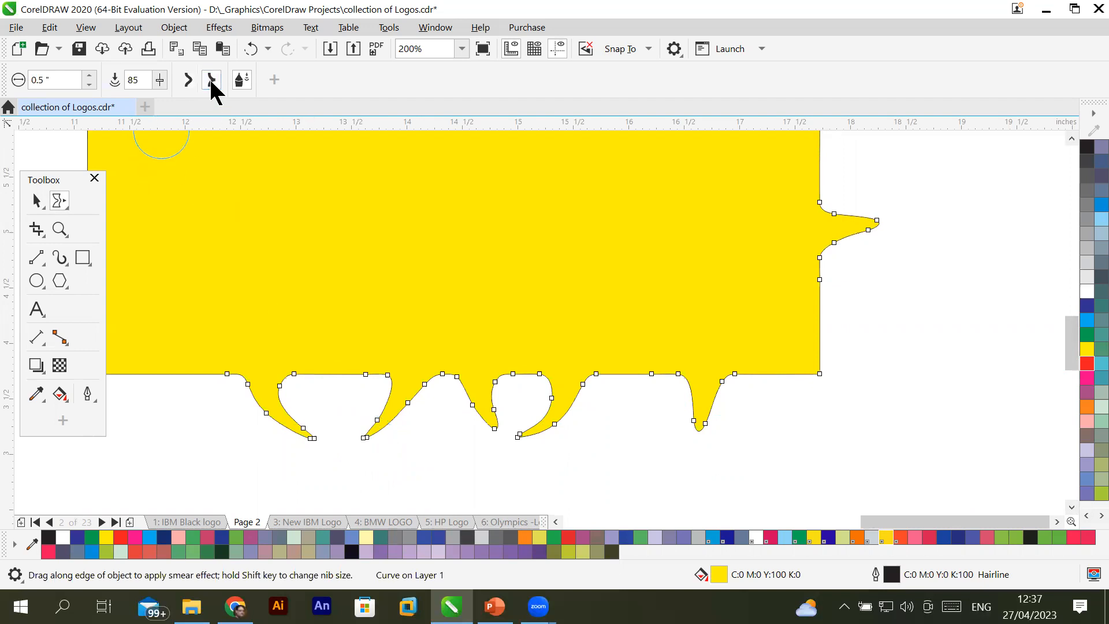
Switch to pointy smear and pull short pointed spikes out between the smooth ones on the rectangle's right edge.
drag(790, 319, 847, 305)
drag(834, 155, 847, 152)
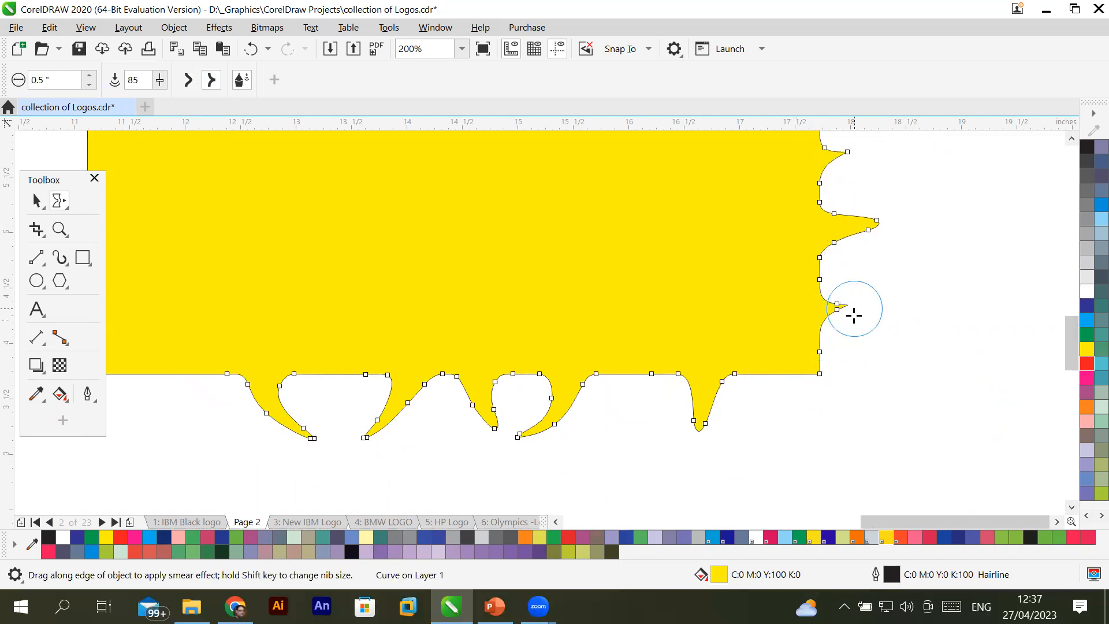
scroll(854, 315, up, 2)
scroll(870, 327, down, 2)
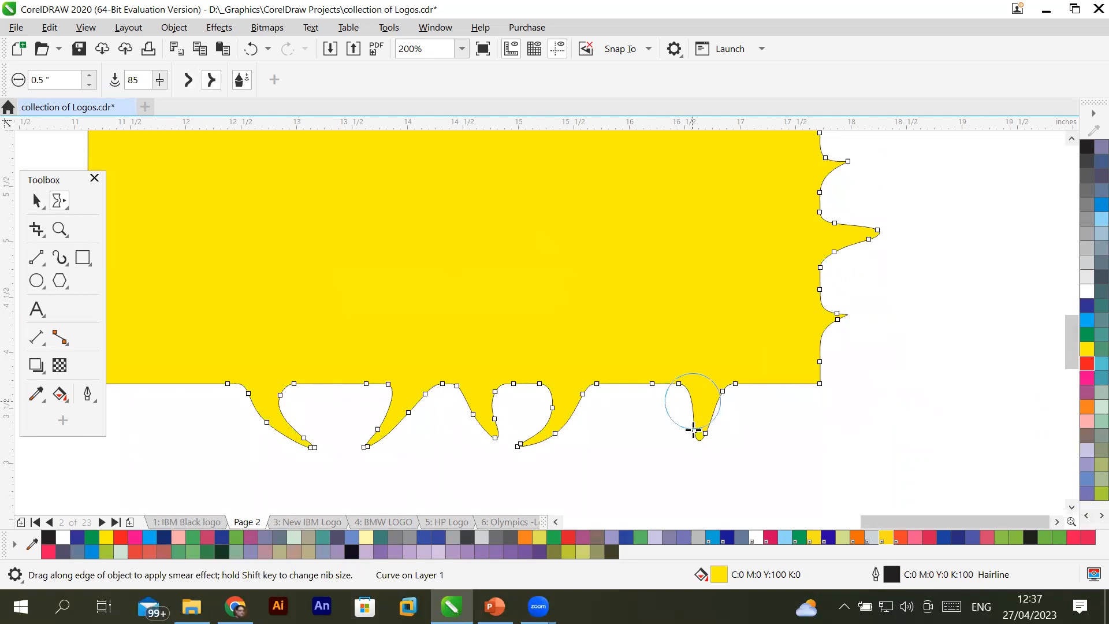
scroll(693, 430, up, 2)
scroll(700, 441, down, 3)
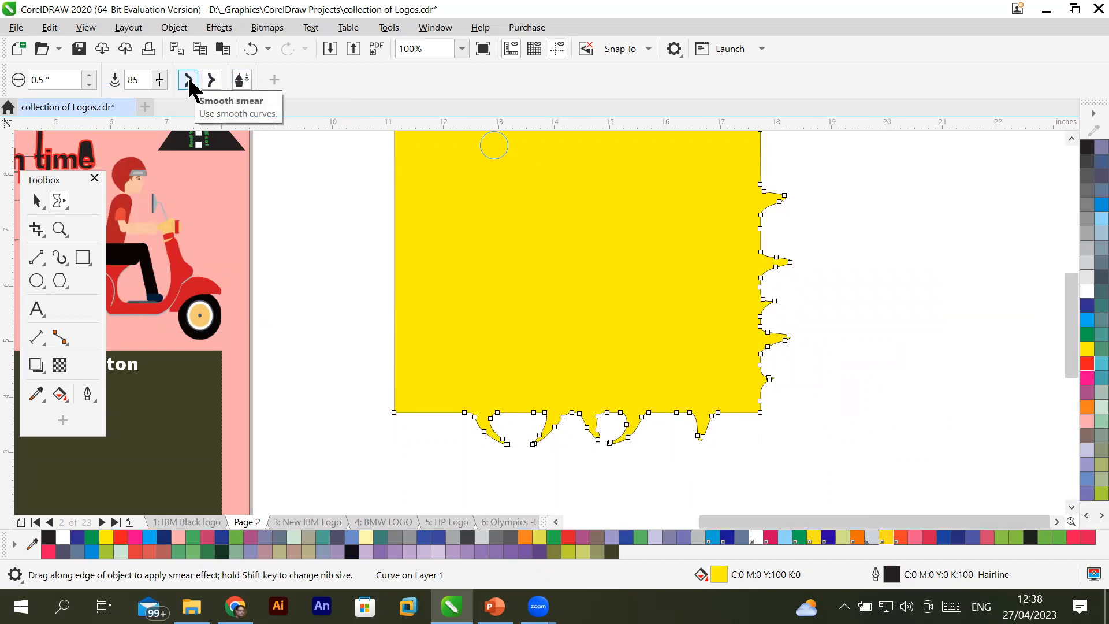
Set the smear pressure to 11 and smear the rectangle's left edge outward in several places, first pointy, then smooth.
drag(161, 85, 104, 105)
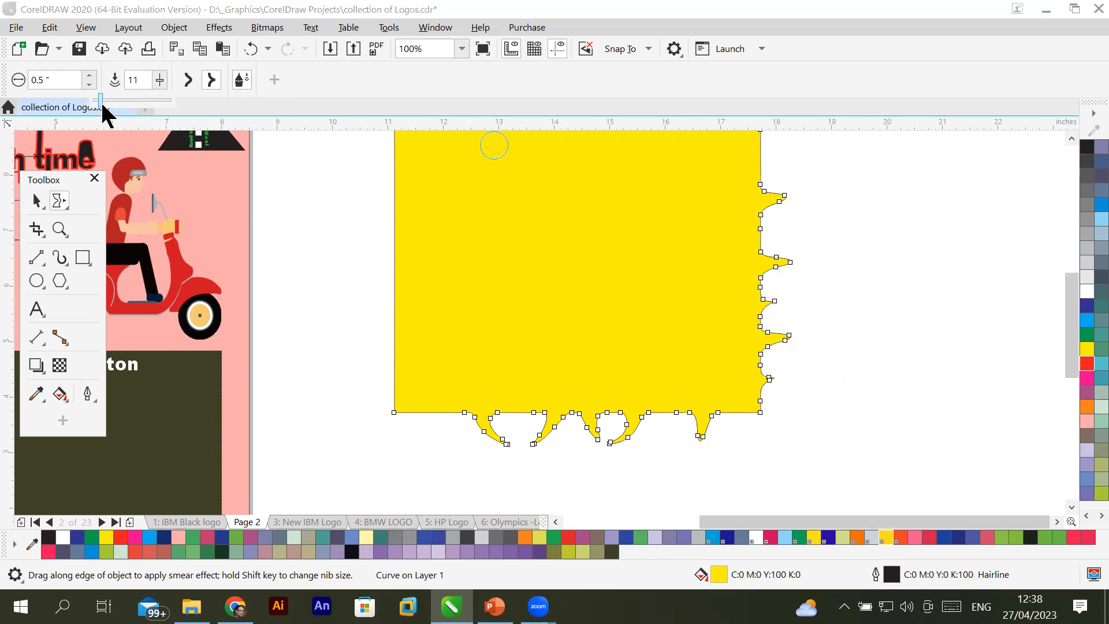
drag(408, 245, 347, 248)
scroll(412, 273, up, 1)
scroll(412, 273, up, 1)
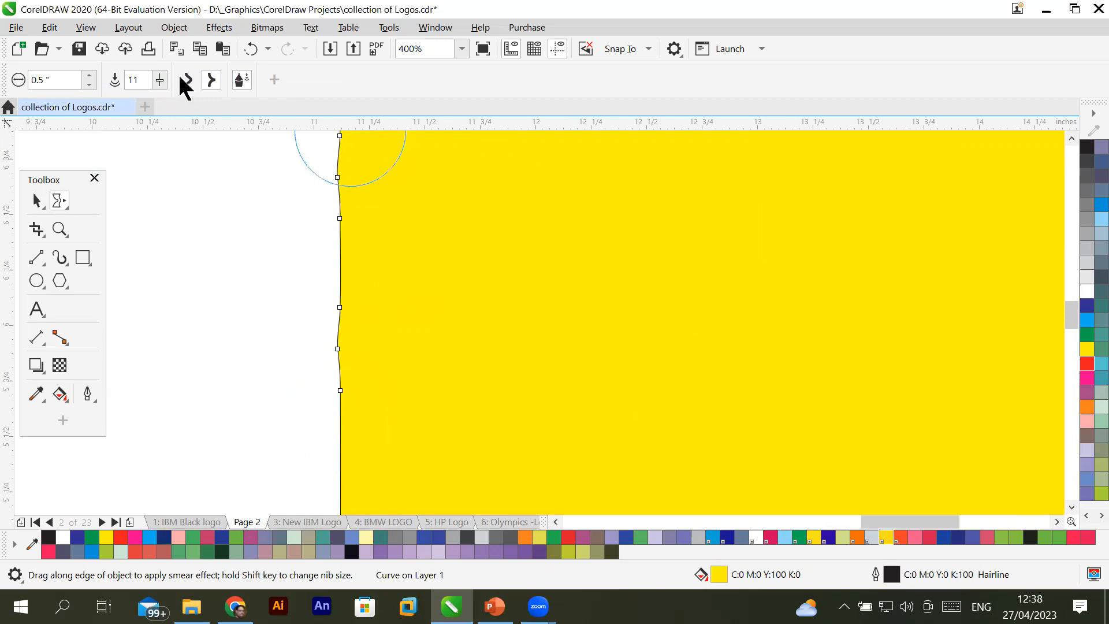
drag(396, 288, 198, 280)
mouse_move(350, 383)
mouse_down()
mouse_move(270, 398)
mouse_move(197, 396)
mouse_up()
scroll(425, 384, down, 1)
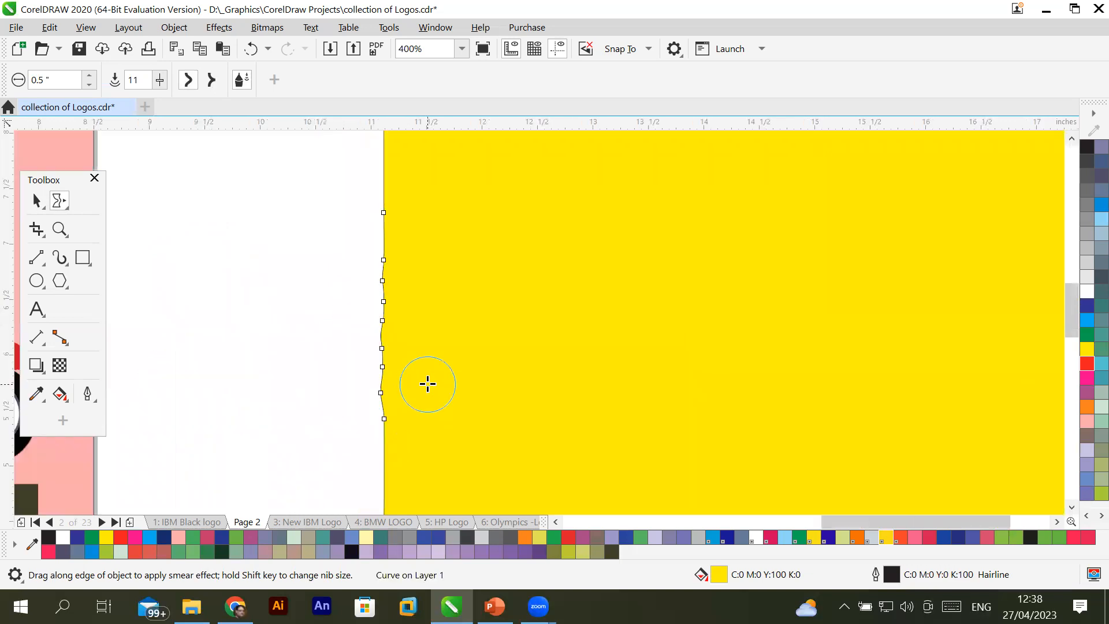
drag(403, 168, 285, 169)
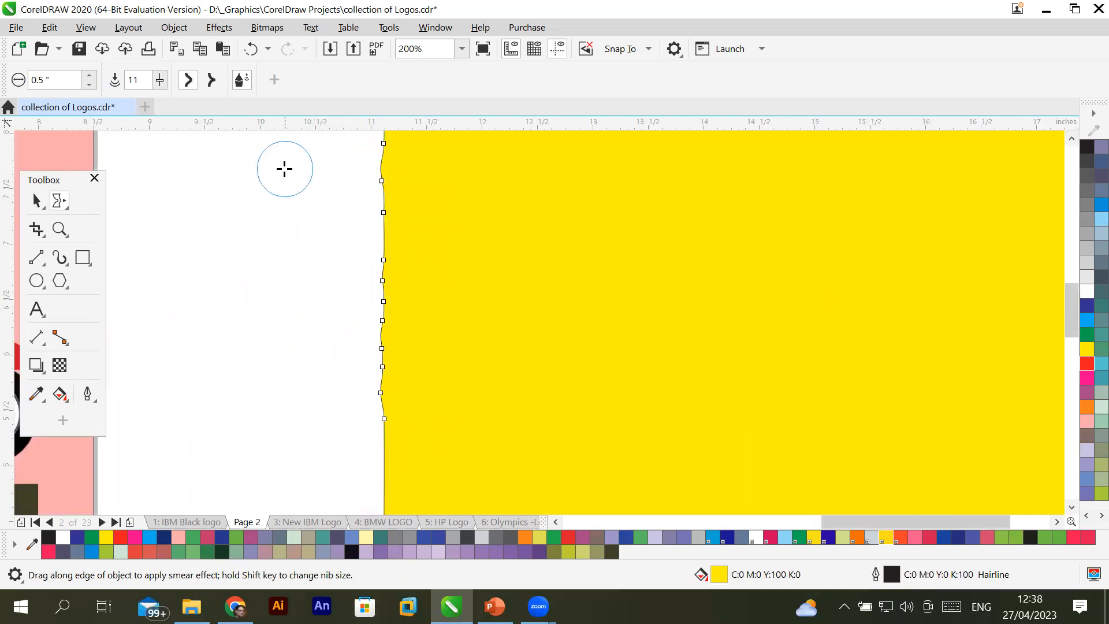
Set the smear pressure to 100 and pull a long looping tail out of the rectangle's left edge.
click(159, 80)
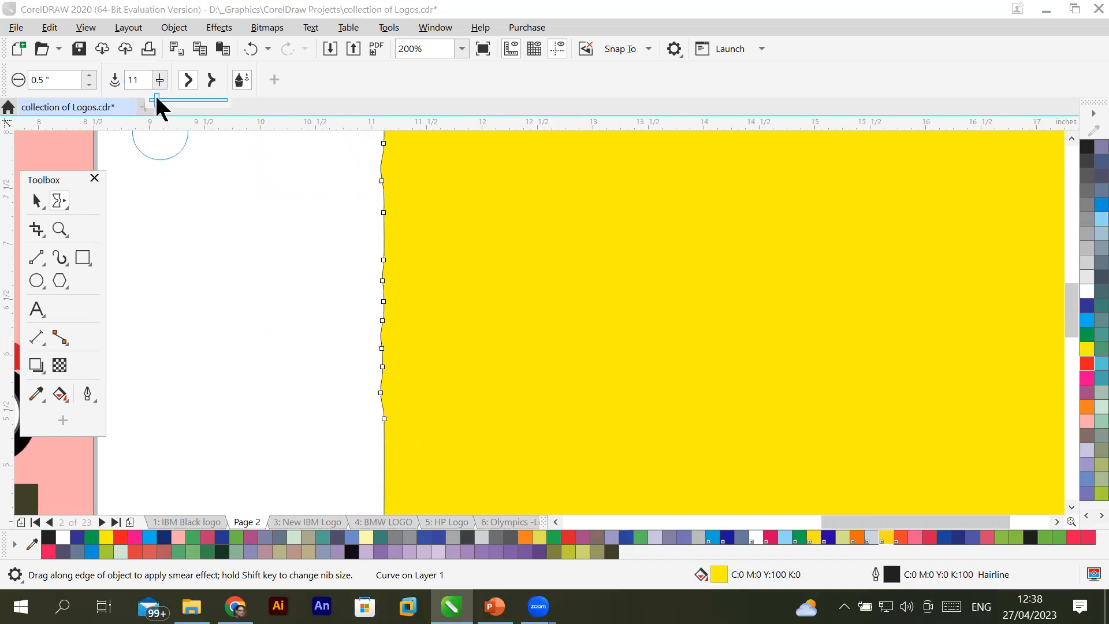
drag(155, 93, 237, 97)
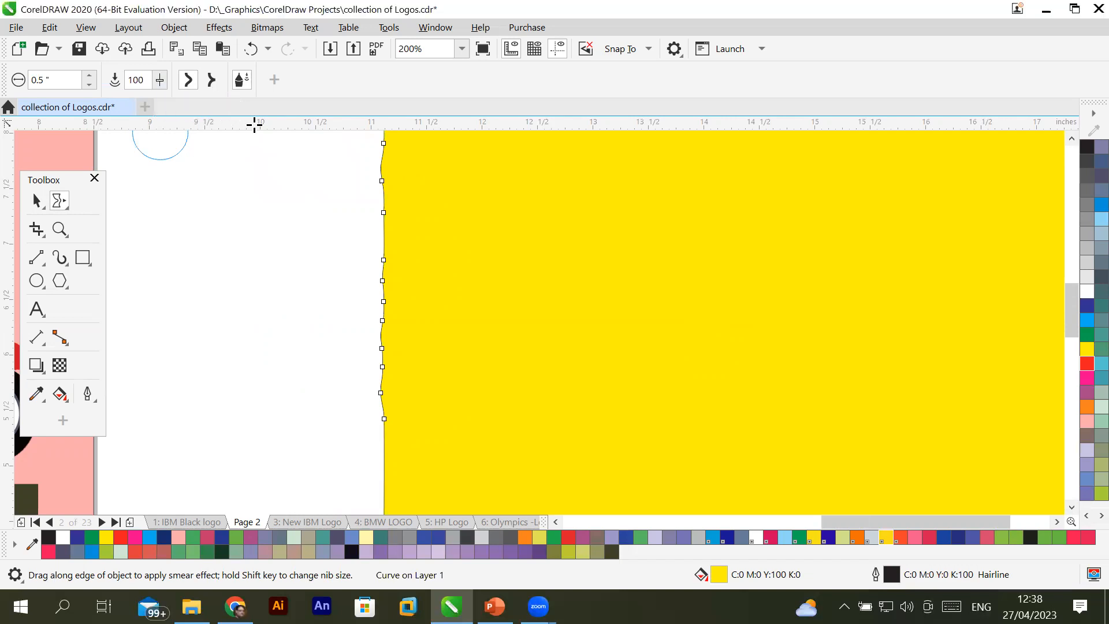
mouse_move(404, 376)
mouse_down()
mouse_move(189, 366)
mouse_move(127, 308)
mouse_move(101, 225)
mouse_move(148, 166)
mouse_move(216, 156)
mouse_move(260, 182)
mouse_move(307, 335)
mouse_up()
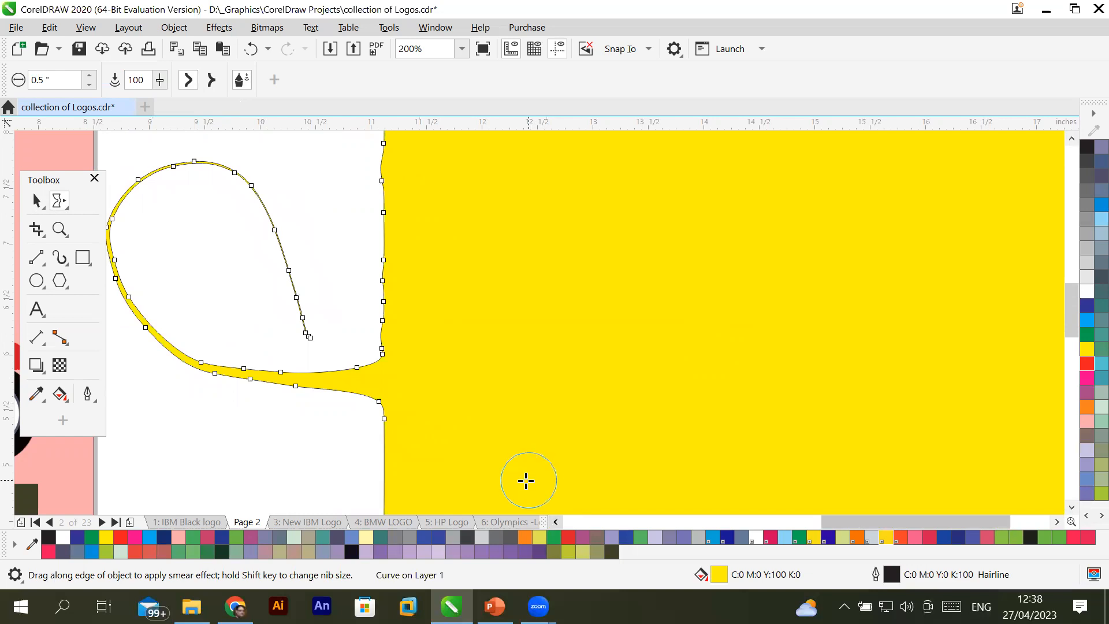
Smear long curved tentacles out of the yellow rectangle's top edge, upper-left corner and right edge.
scroll(535, 446, down, 2)
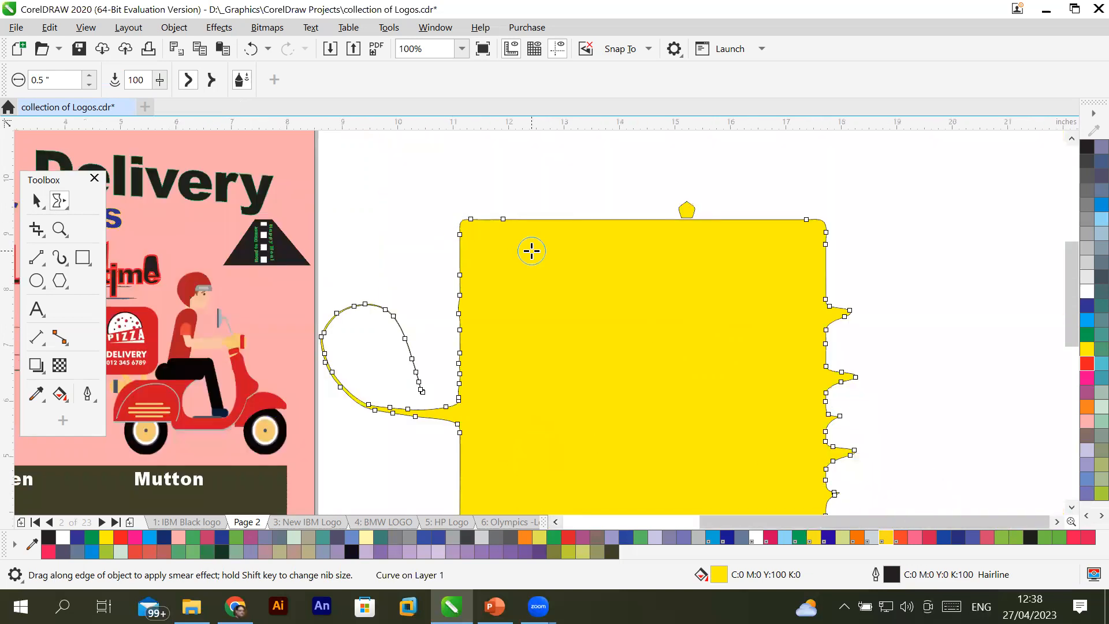
mouse_move(540, 251)
mouse_down()
mouse_move(541, 162)
mouse_move(453, 113)
mouse_up()
drag(412, 146, 412, 145)
mouse_move(587, 250)
mouse_down()
mouse_move(710, 134)
mouse_move(754, 146)
mouse_up()
mouse_move(784, 185)
mouse_down()
mouse_move(883, 157)
mouse_move(921, 186)
mouse_up()
mouse_move(456, 227)
mouse_down()
mouse_move(382, 221)
mouse_move(351, 235)
mouse_up()
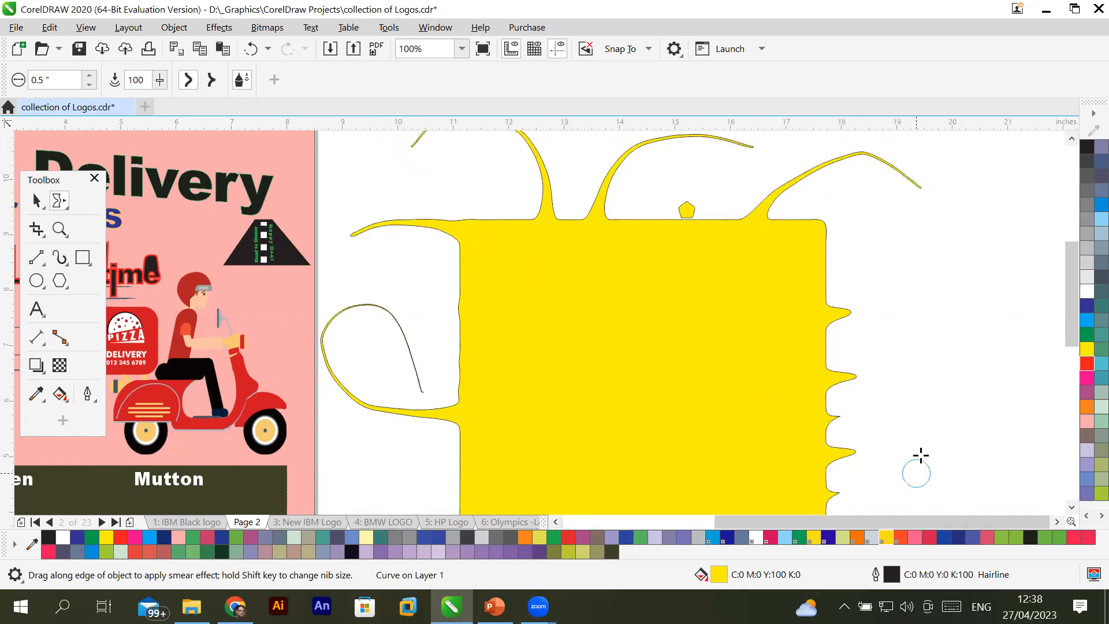
mouse_move(830, 359)
mouse_down()
mouse_move(910, 317)
mouse_move(954, 336)
mouse_up()
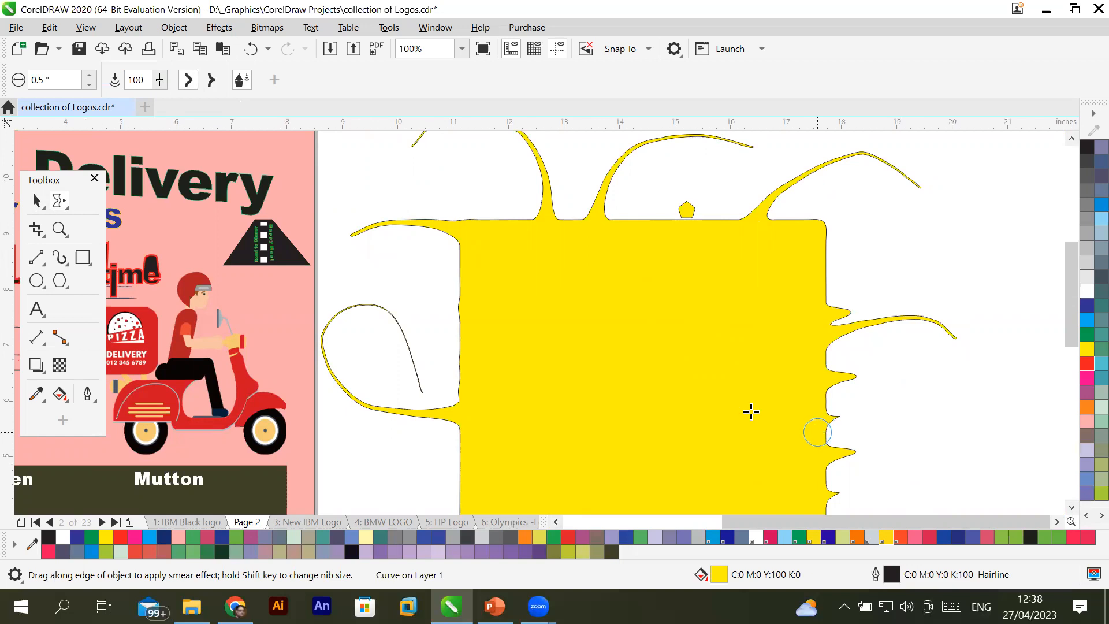
Draw a five-pointed star about 2.1 inches wide below the yellow shape and fill it with cyan.
click(56, 202)
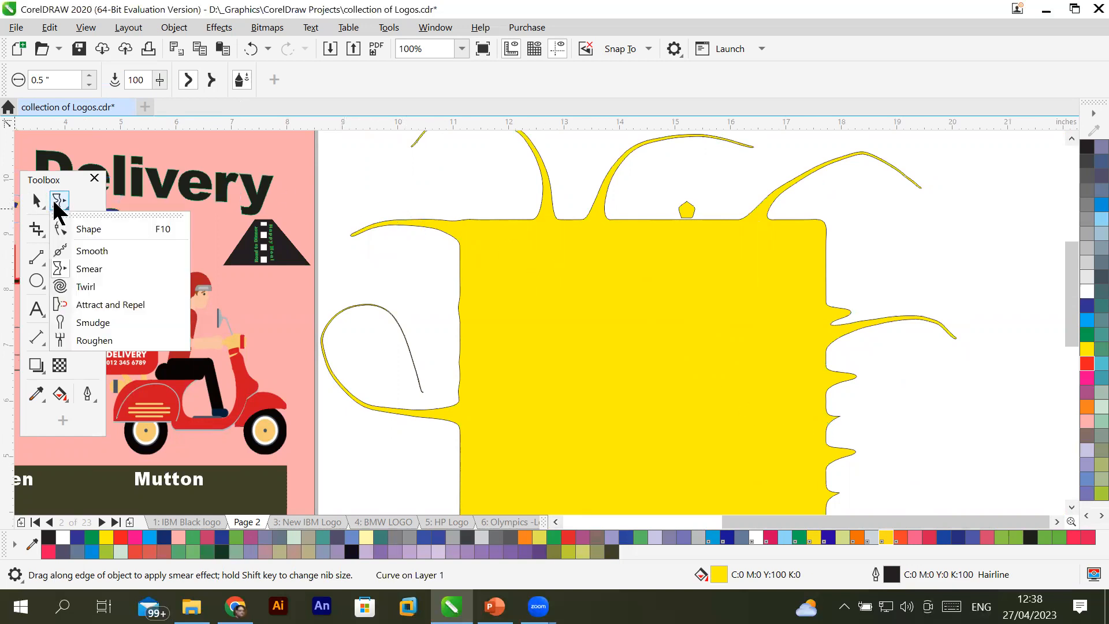
click(1072, 507)
click(1072, 507)
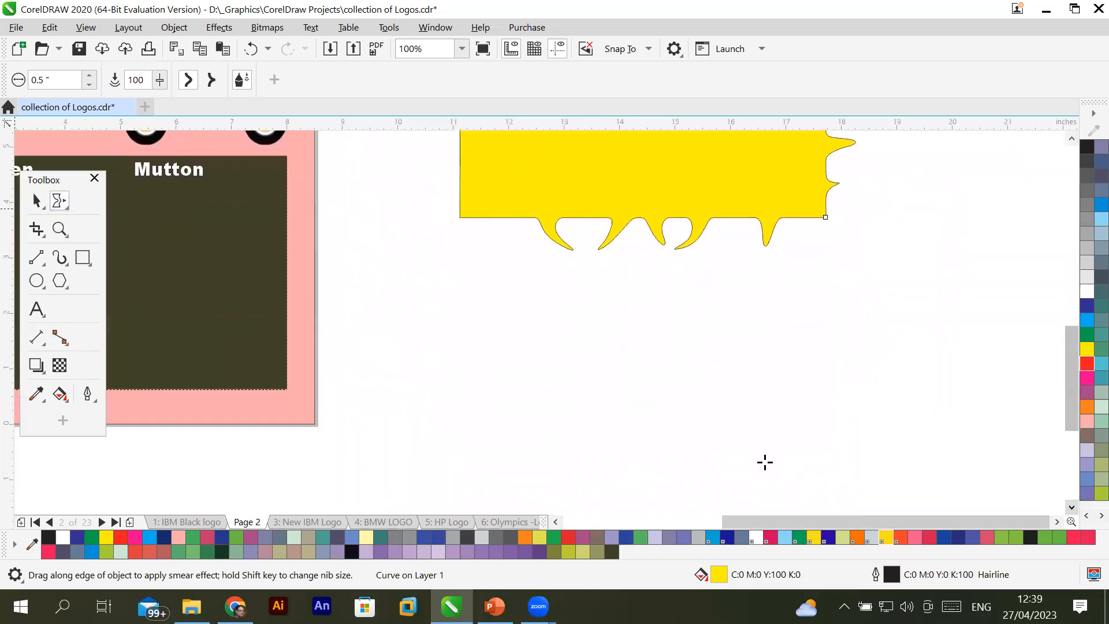
click(59, 283)
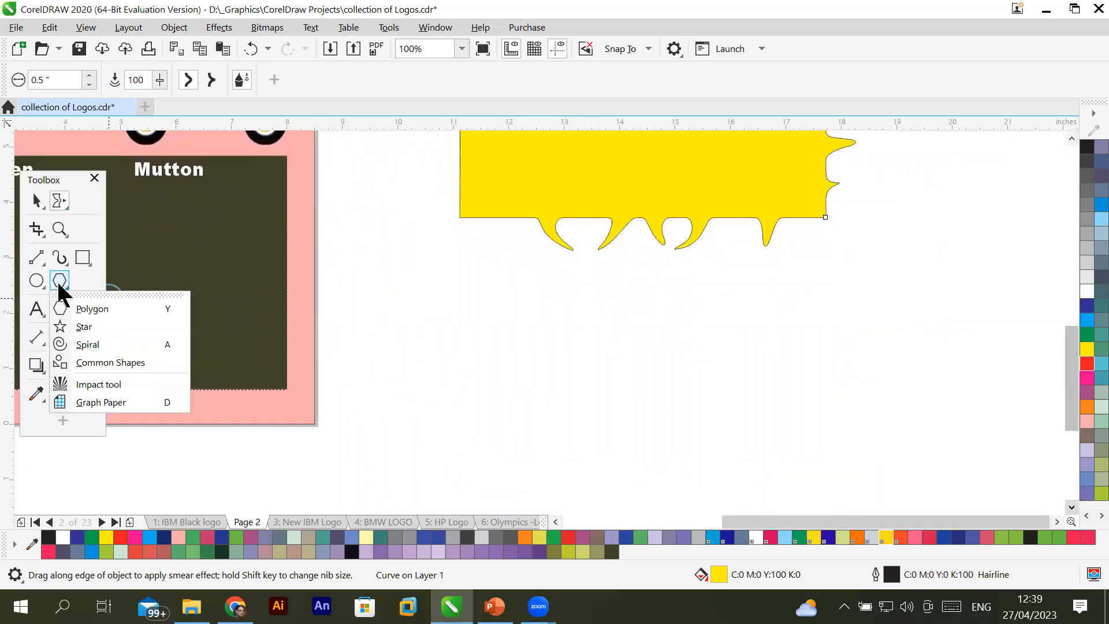
click(83, 324)
drag(559, 346, 687, 456)
click(1087, 348)
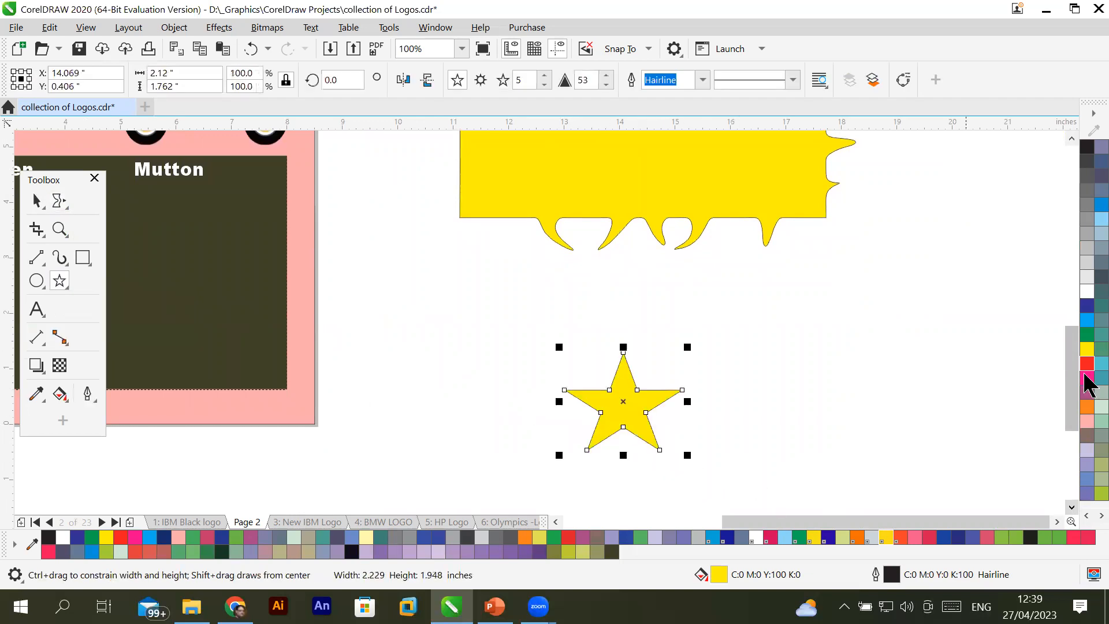
click(1086, 321)
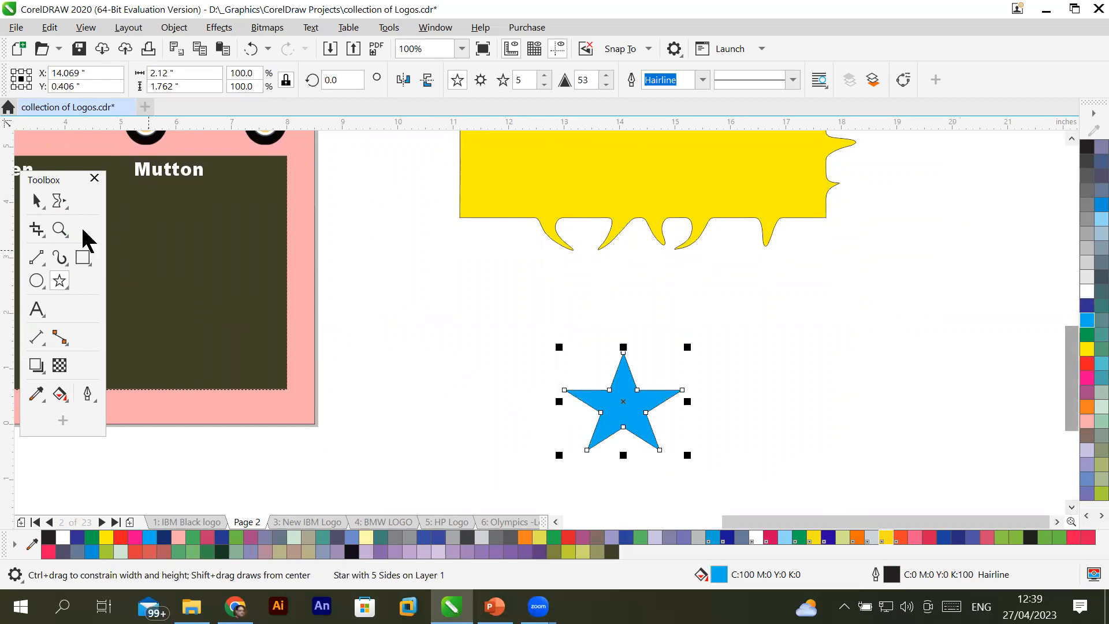
Smear two smooth curved horns upward and outward from the star's upper side arms at 100 pressure.
click(58, 207)
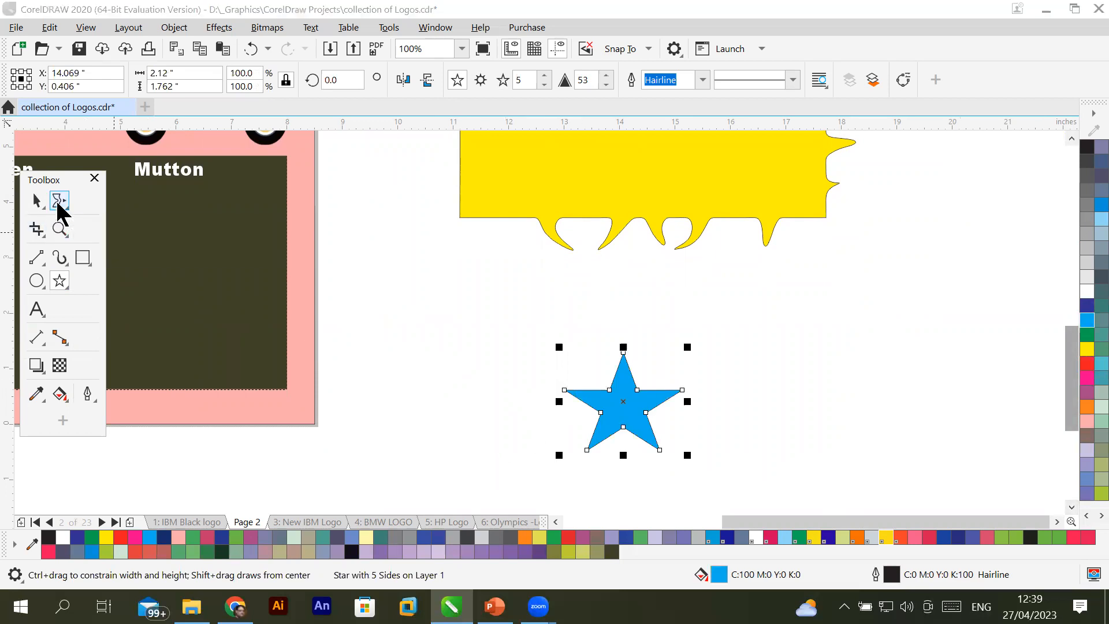
click(88, 269)
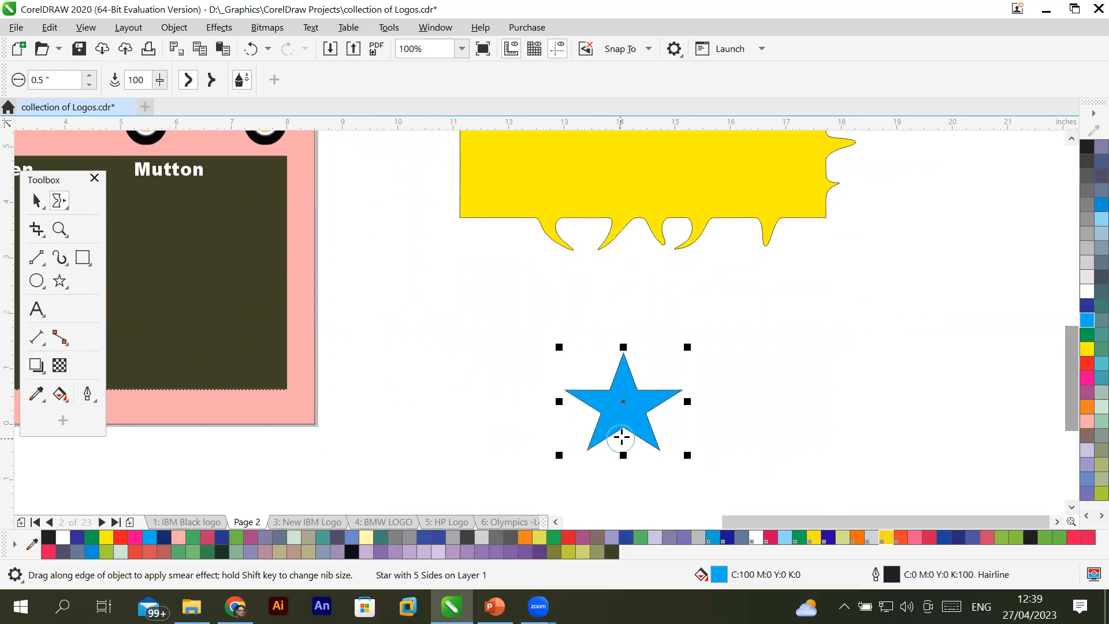
scroll(624, 433, up, 2)
mouse_move(674, 362)
mouse_down()
mouse_move(697, 302)
mouse_move(751, 268)
mouse_up()
mouse_move(567, 364)
mouse_down()
mouse_move(541, 299)
mouse_move(490, 281)
mouse_up()
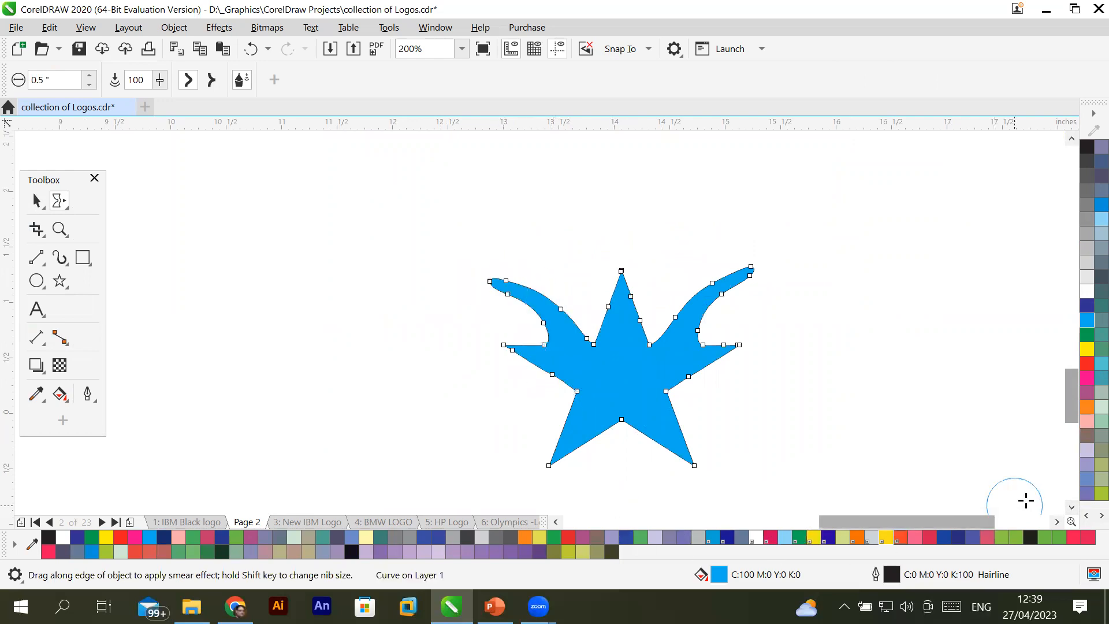
Switch to pointy smear and pull a pointed spike outward from each of the star's two lower legs.
click(1072, 507)
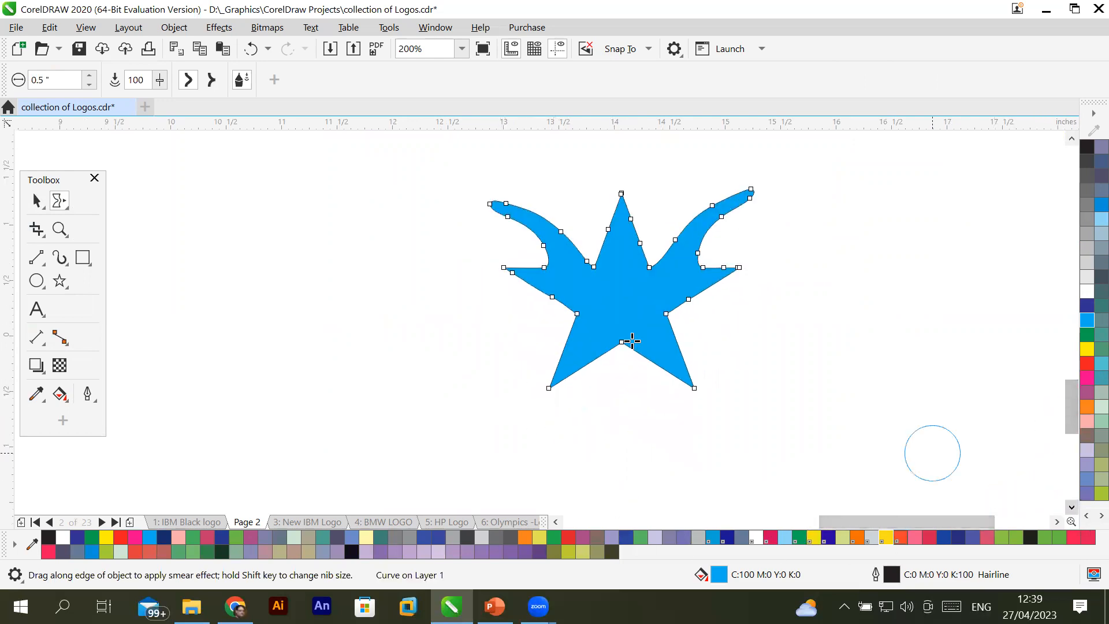
click(211, 82)
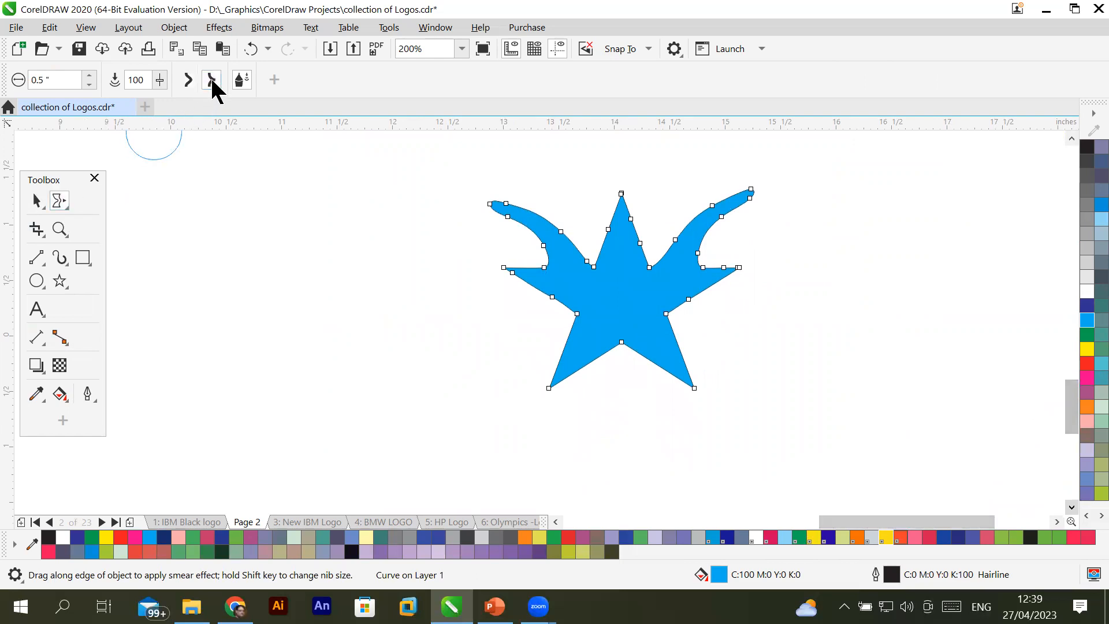
mouse_move(581, 347)
mouse_down()
mouse_move(542, 342)
mouse_move(478, 374)
mouse_move(462, 399)
mouse_up()
drag(661, 334, 777, 376)
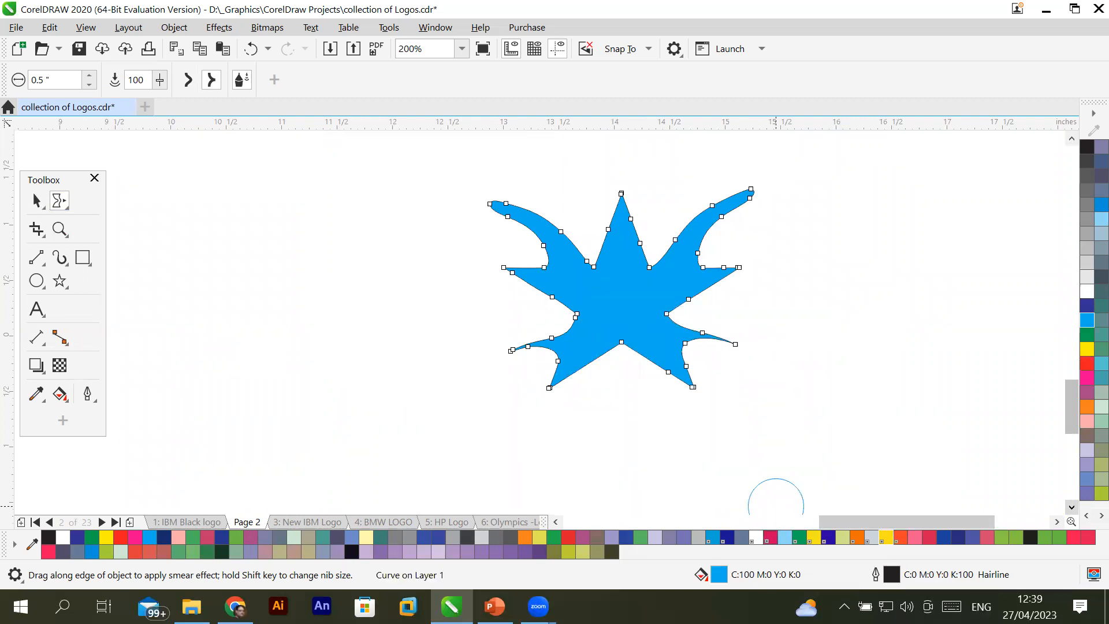
Smear pointed cuts inward toward the star's centre from its bottom notch, lower-left leg, top arm and right side.
drag(620, 347, 631, 285)
mouse_move(582, 369)
mouse_down()
mouse_move(597, 309)
mouse_move(631, 287)
mouse_up()
mouse_move(640, 237)
mouse_down()
mouse_move(614, 247)
mouse_move(601, 292)
mouse_up()
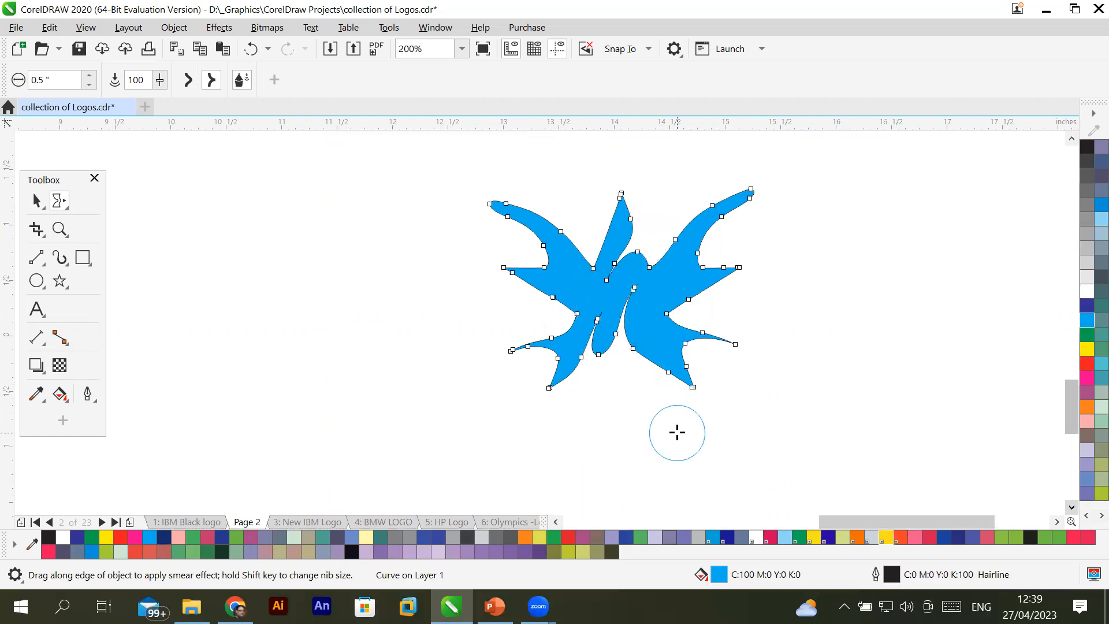
drag(673, 317, 640, 328)
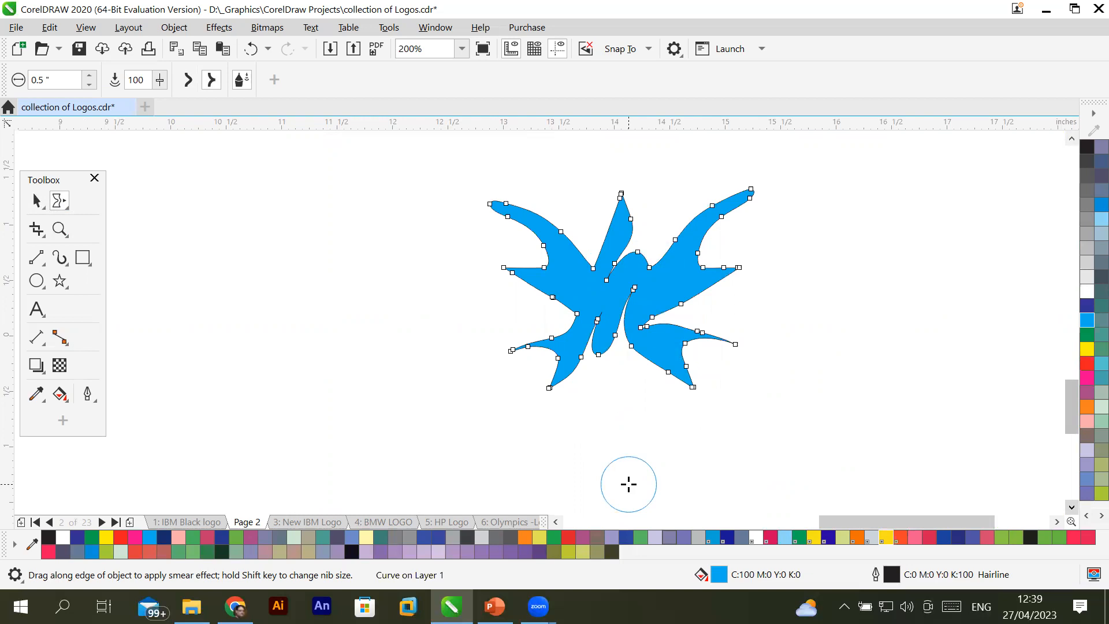
Draw a sloping straight line about 1.55 inches wide and 0.64 inches high left of the blue shape.
click(37, 257)
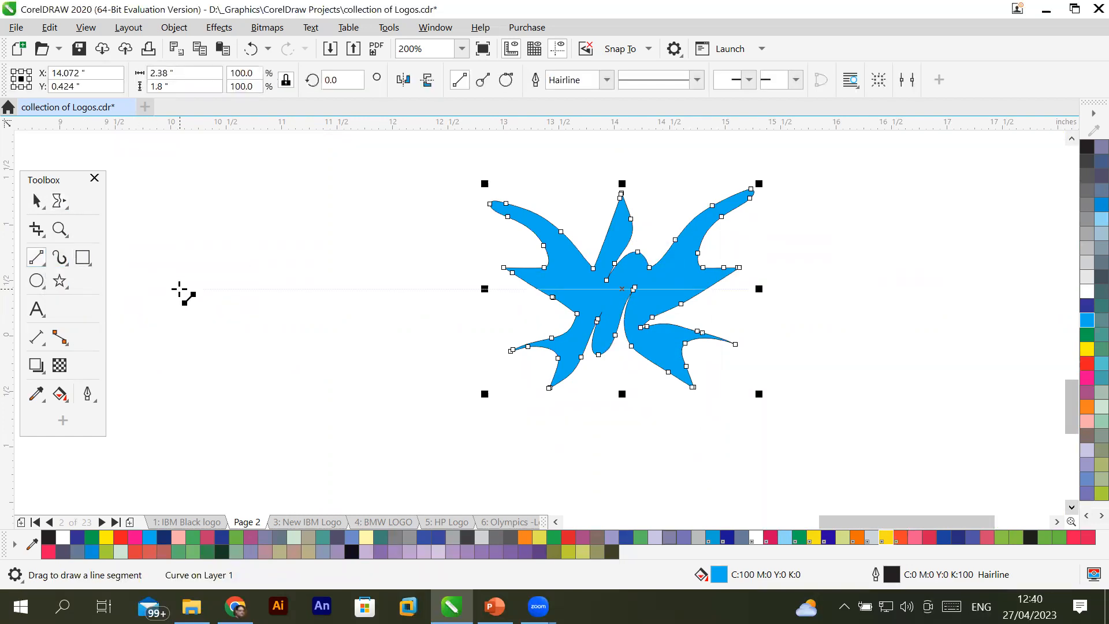
drag(361, 289, 190, 360)
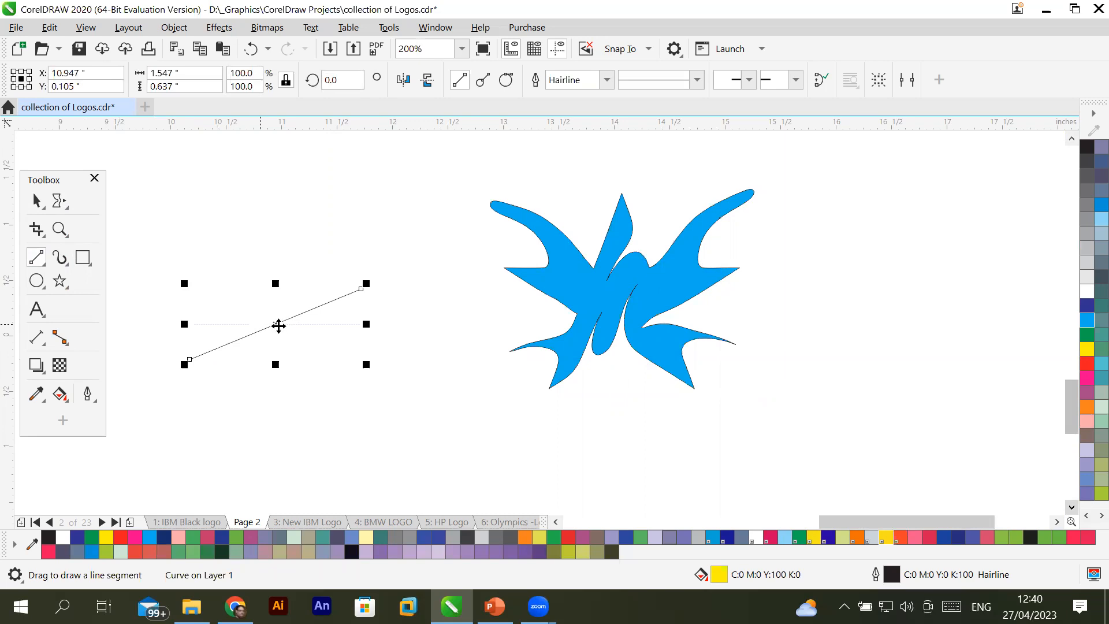
Add a node near the middle of the sloping line using the Shape tool.
scroll(276, 332, up, 1)
scroll(276, 338, down, 1)
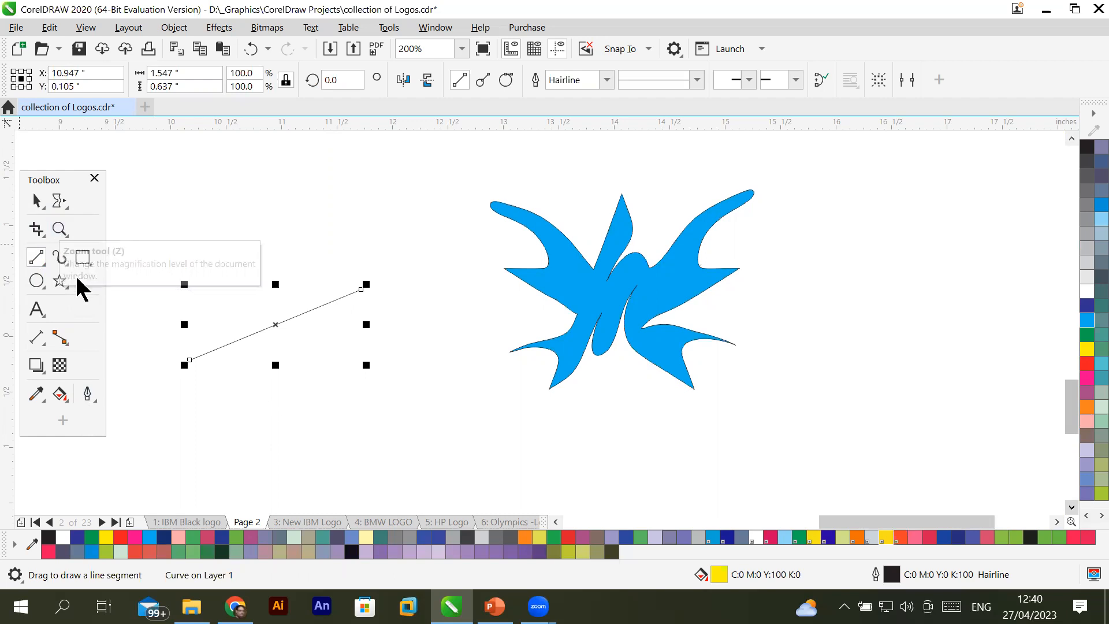
click(59, 202)
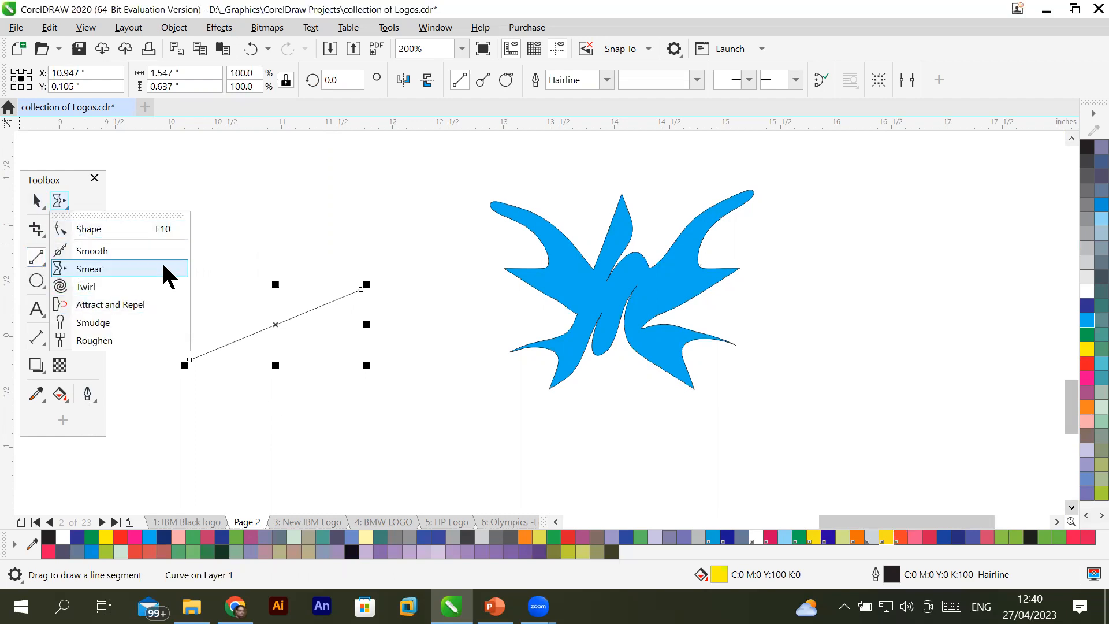
click(119, 227)
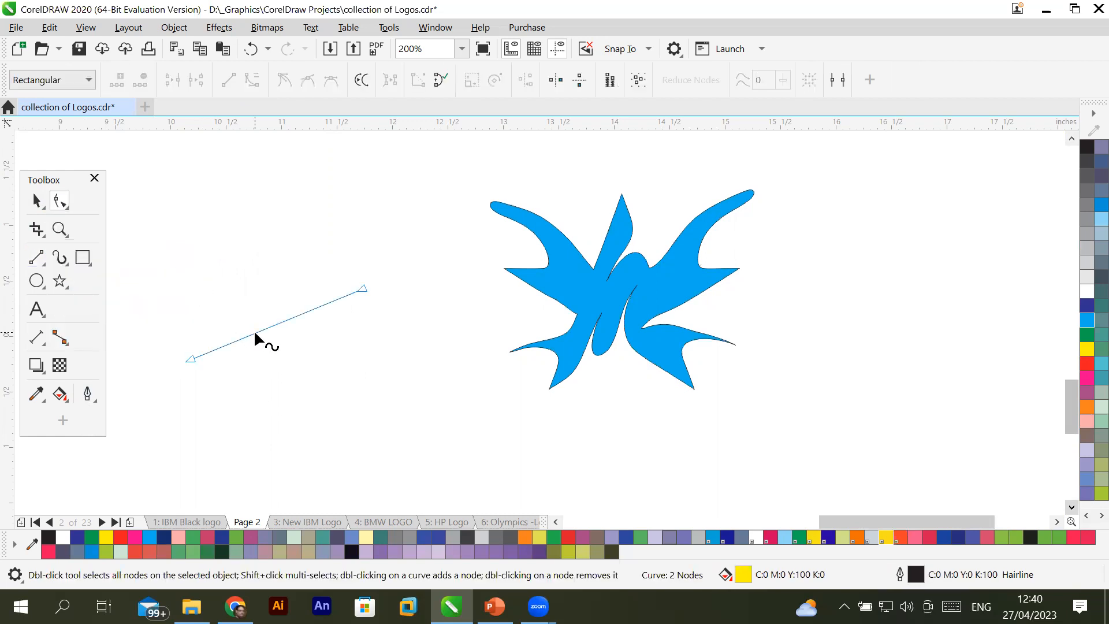
double_click(269, 326)
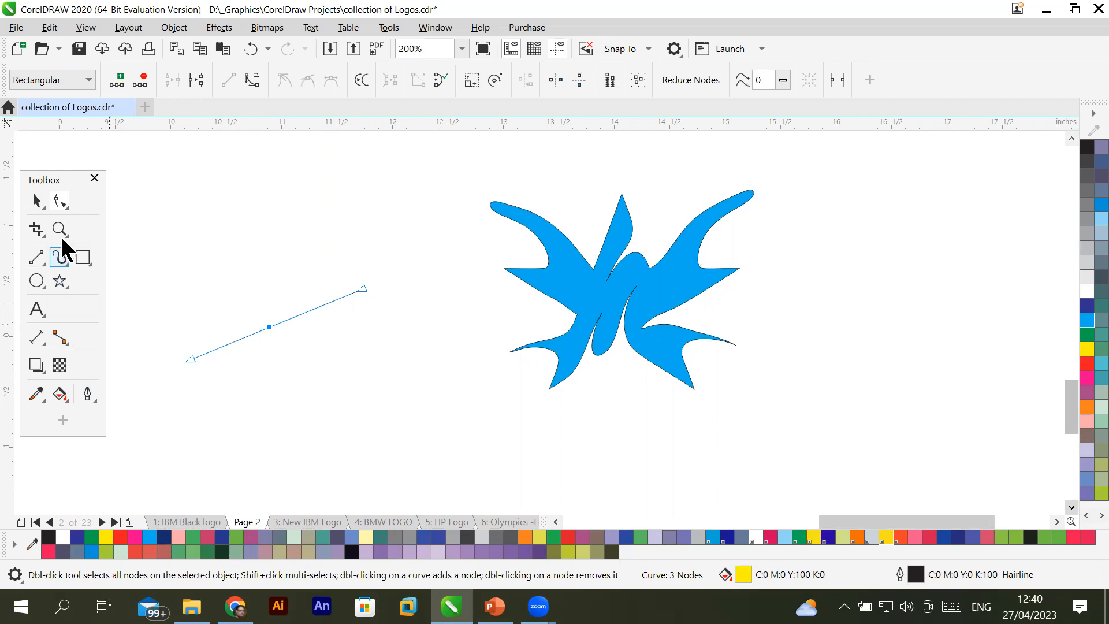
Smear the line upward to the right from its middle and upward to the left from its lower part to form two pointed bends.
click(54, 206)
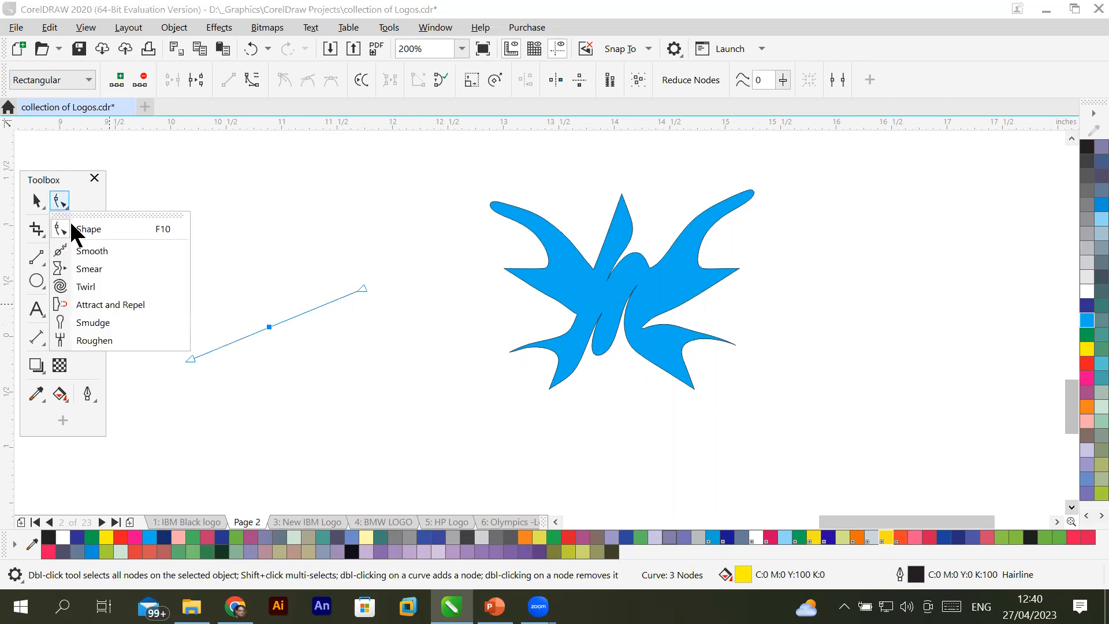
click(118, 269)
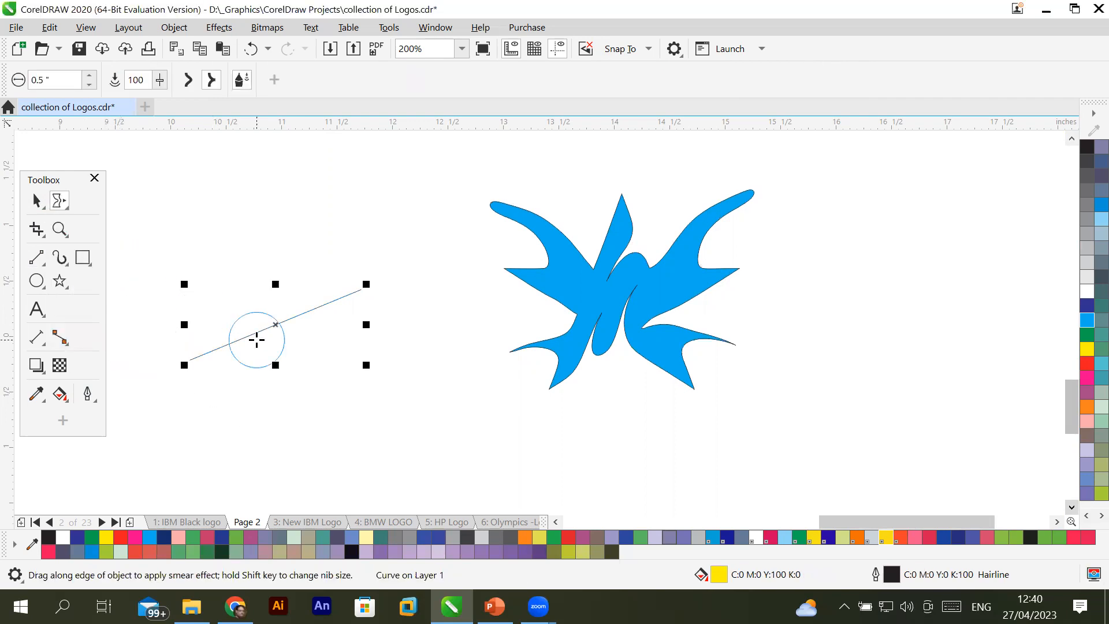
drag(280, 324, 315, 254)
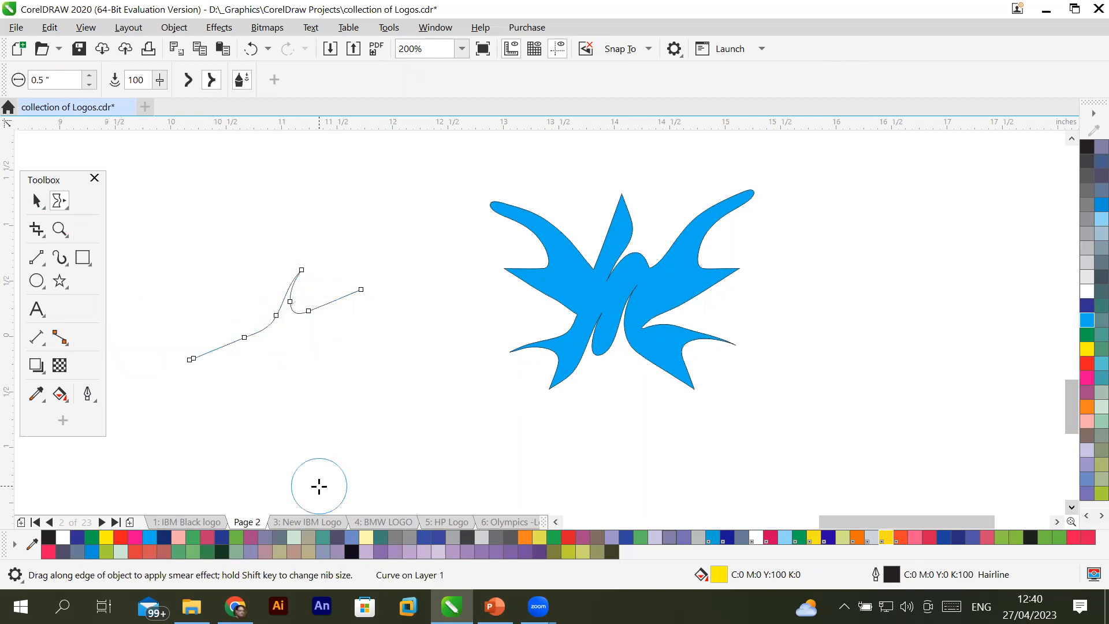
drag(243, 346, 199, 302)
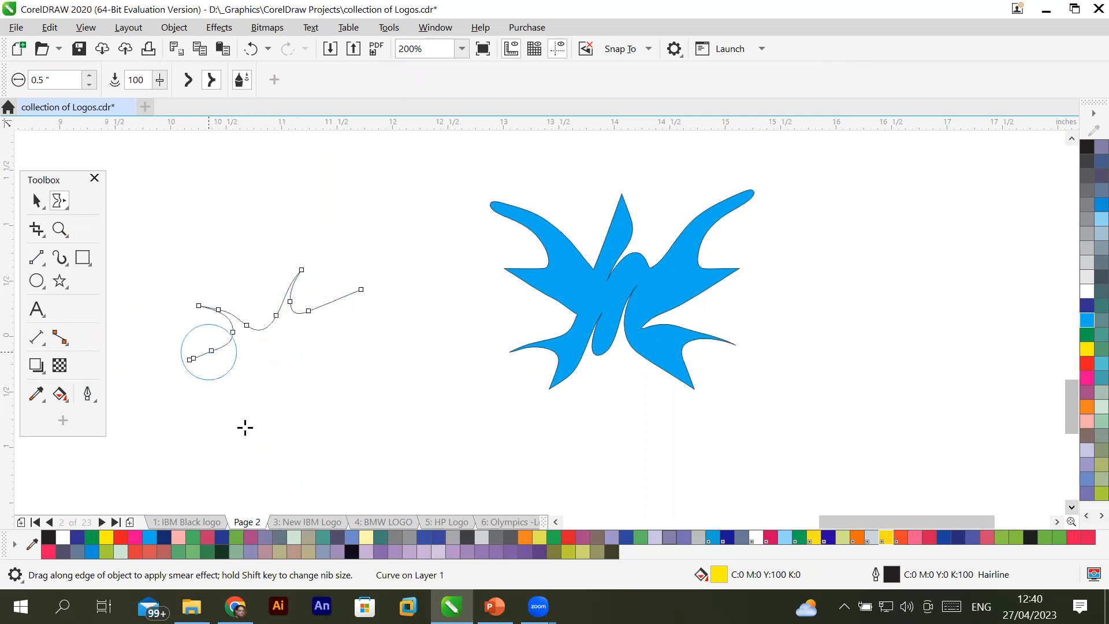
Set the smeared curve's outline width to 3.0 pt.
click(34, 197)
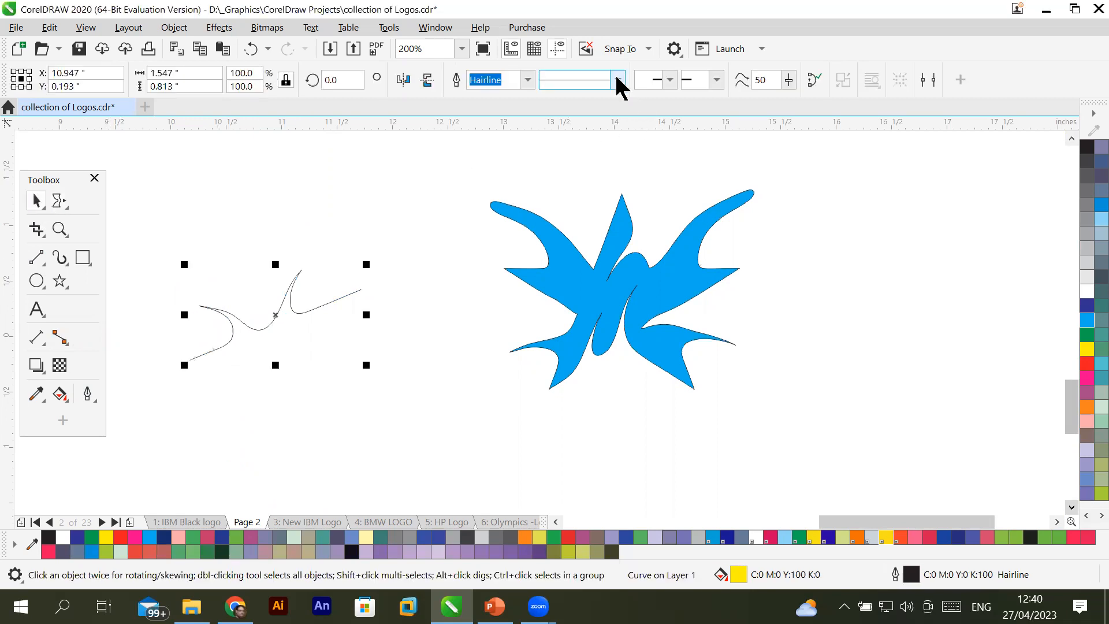
click(528, 81)
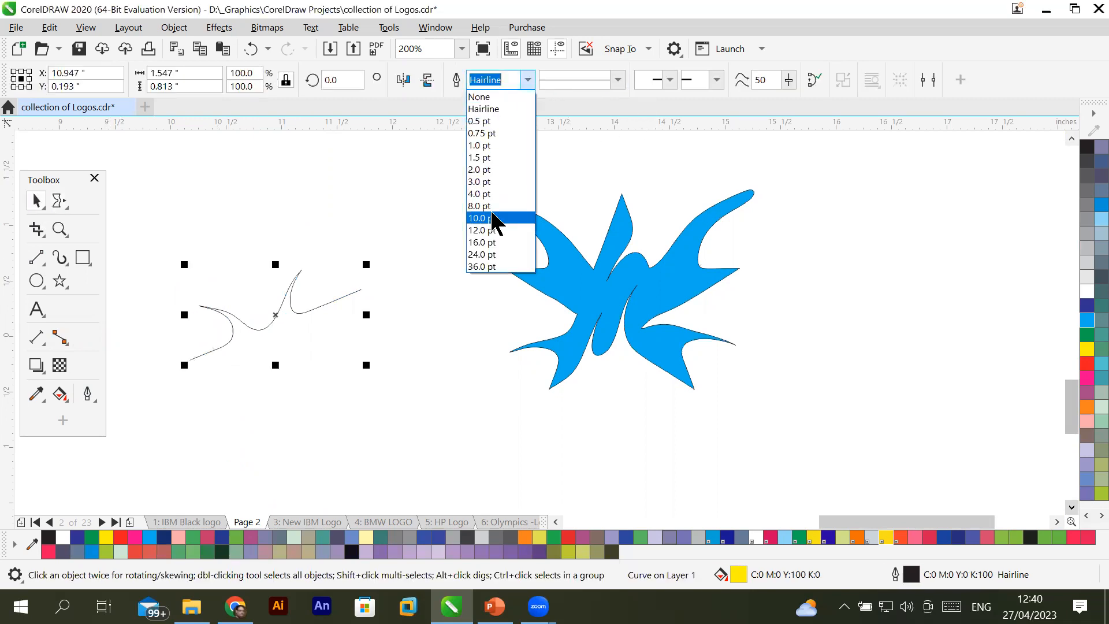
key(Escape)
click(37, 200)
click(276, 311)
click(276, 311)
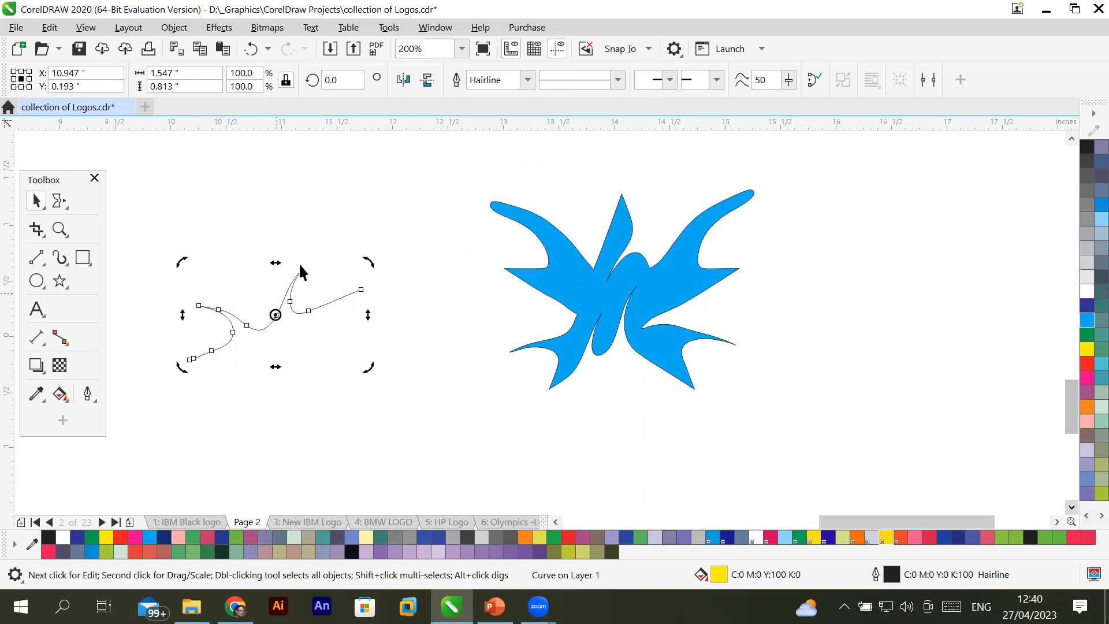
click(528, 80)
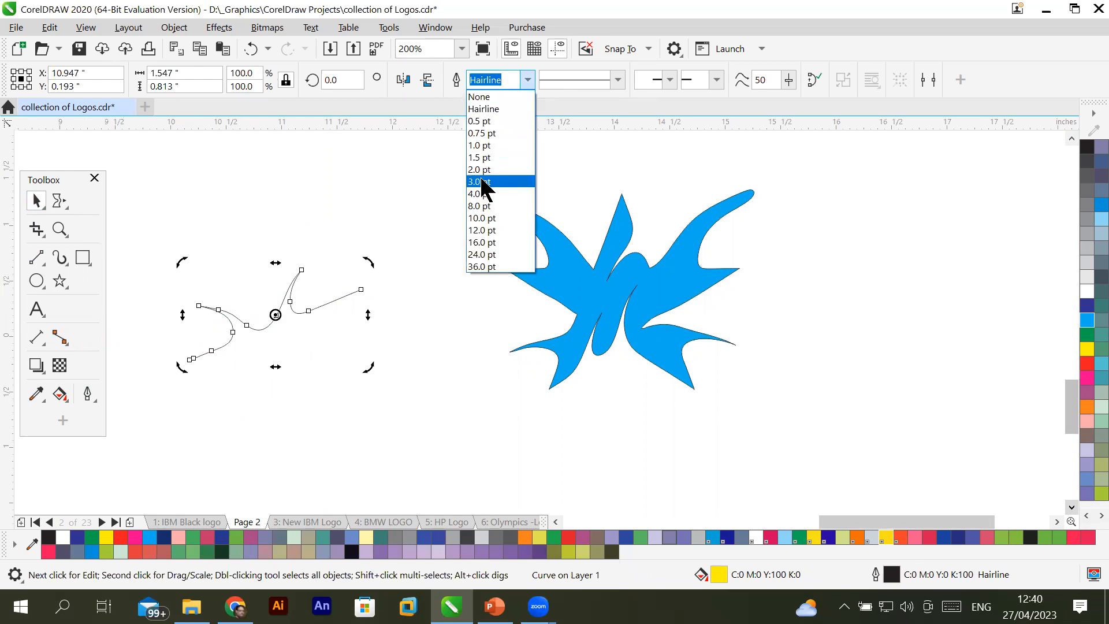
click(480, 181)
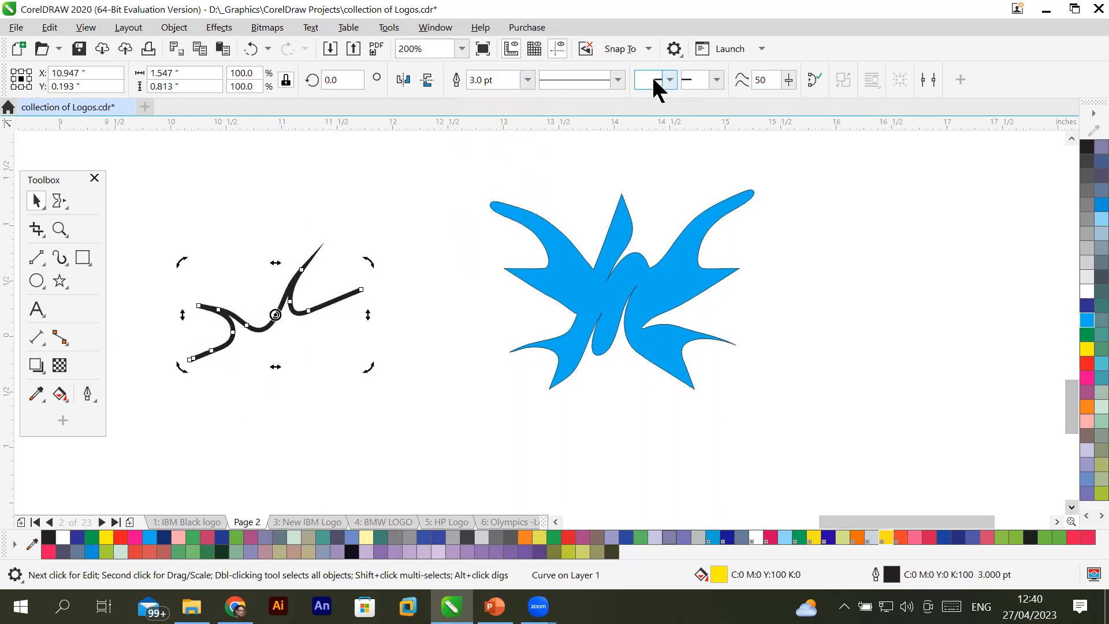
Give the curve a solid triangular start arrowhead and a triple-chevron feathered end arrowhead, and deselect it.
click(670, 81)
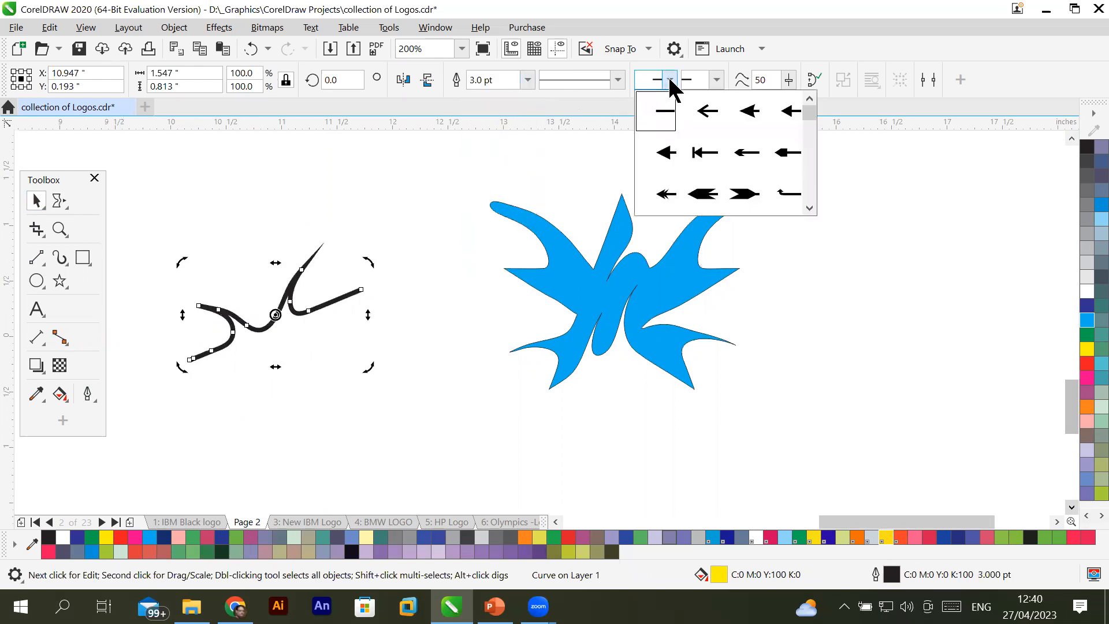
click(665, 152)
click(716, 81)
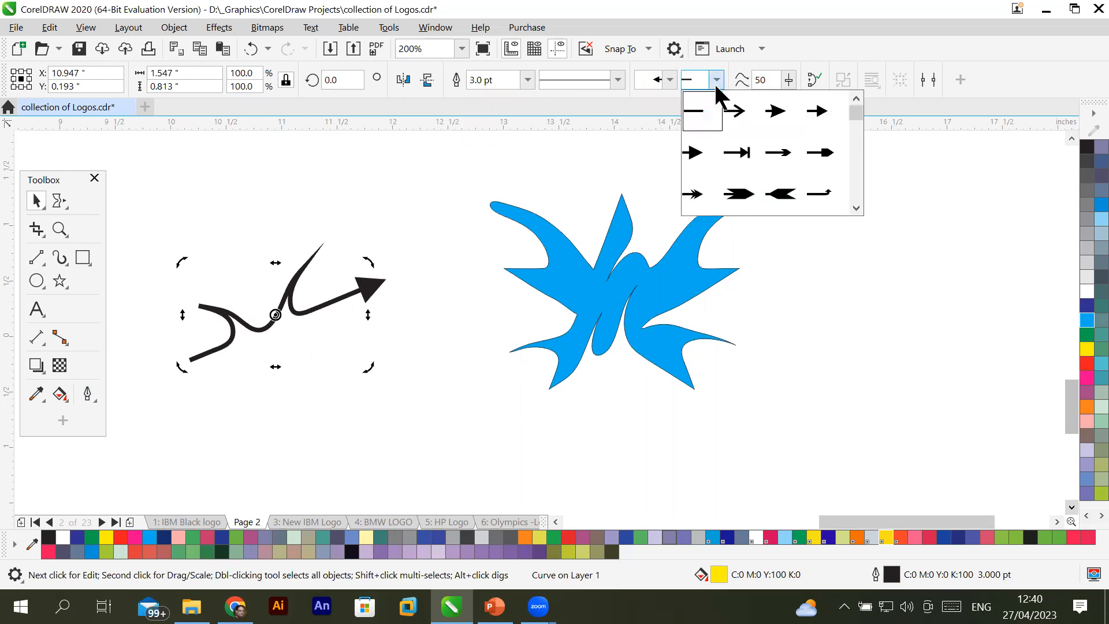
click(856, 171)
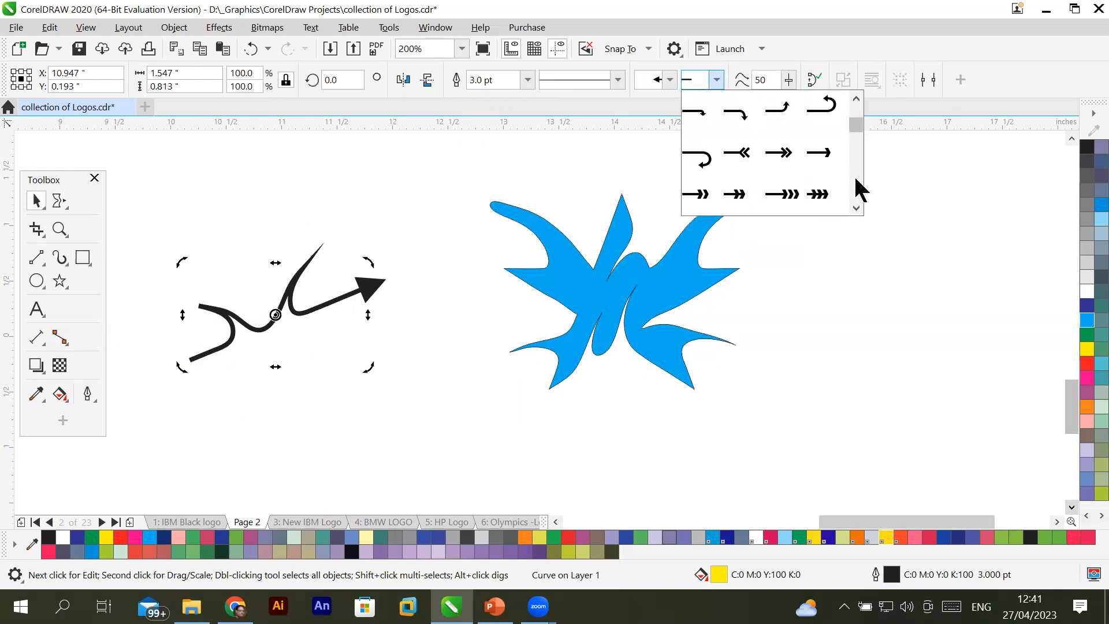
click(819, 194)
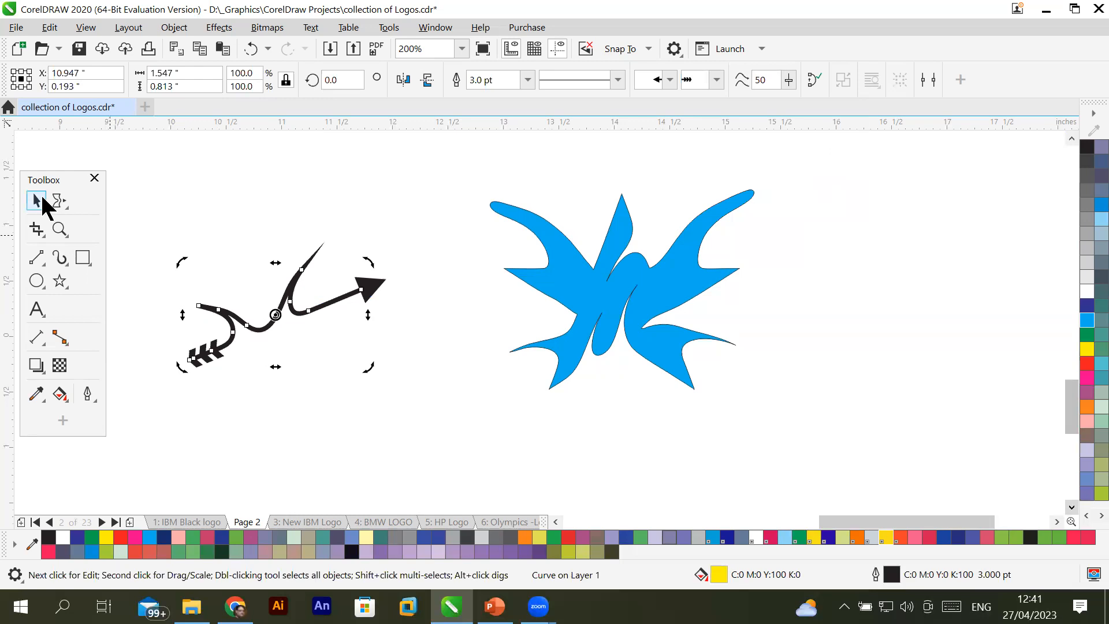
click(308, 395)
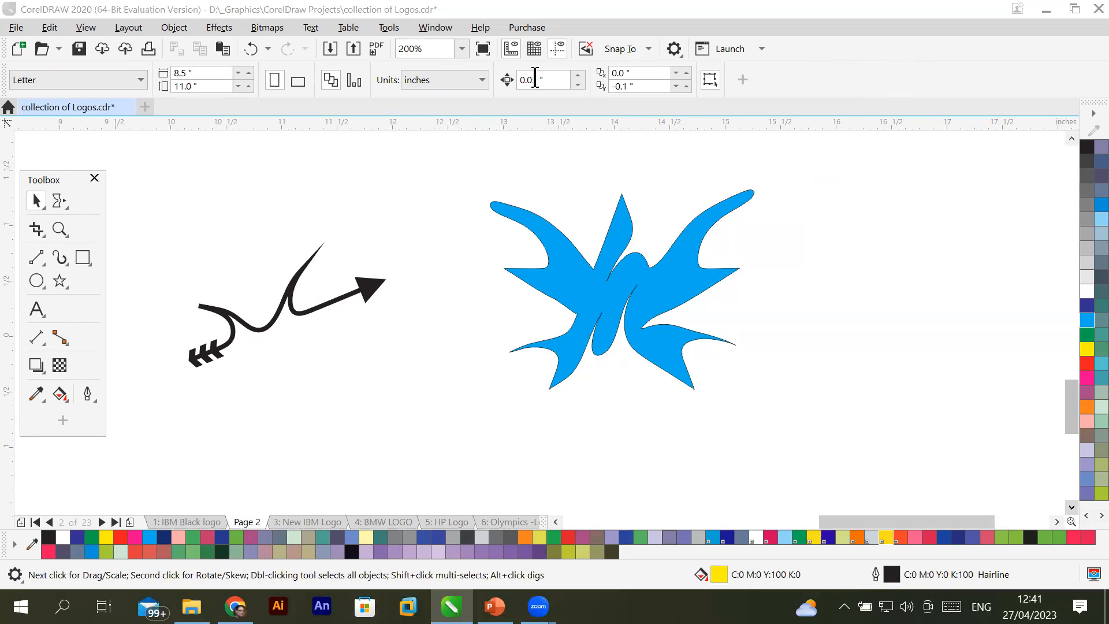
Return to the Smear tool to point out its nib size, and switch to the Twirl tool.
text(5)
click(58, 201)
click(88, 269)
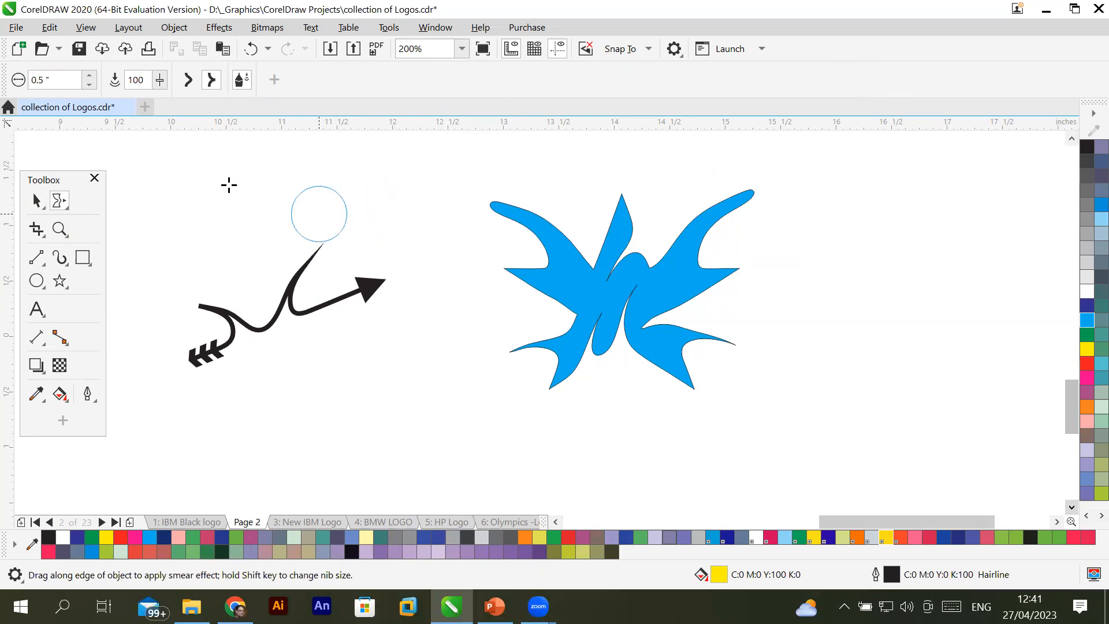
drag(61, 76, 16, 74)
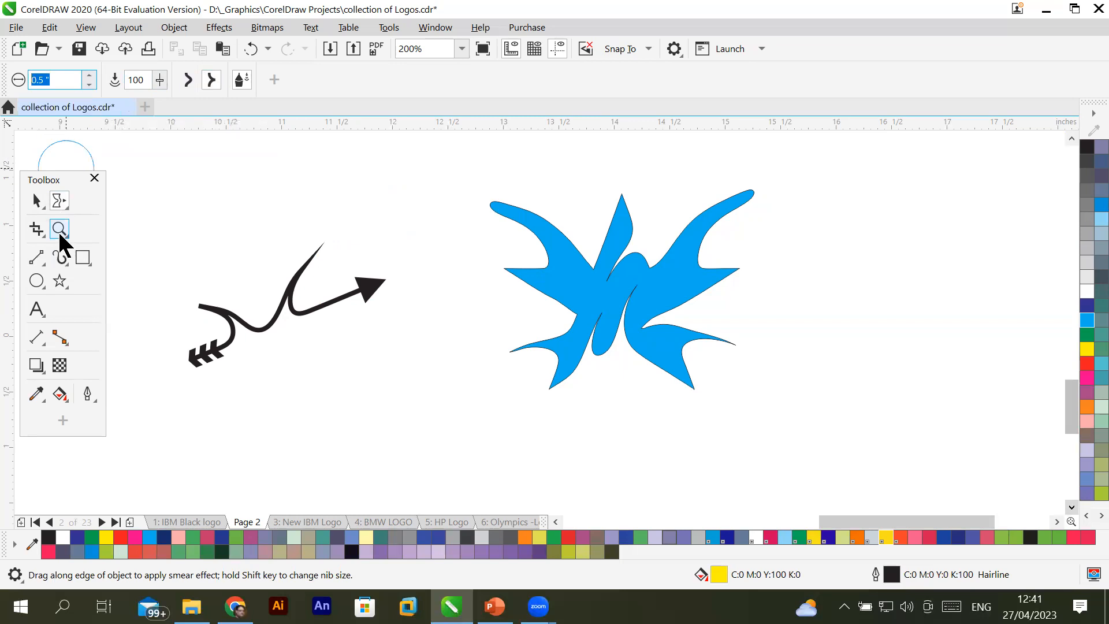
click(62, 200)
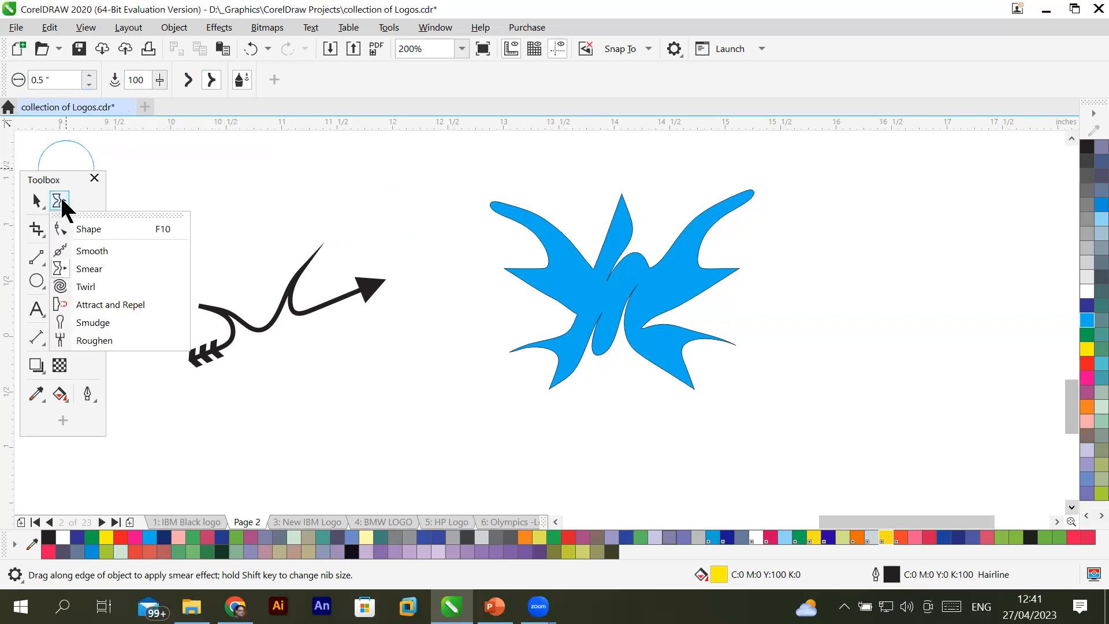
click(105, 286)
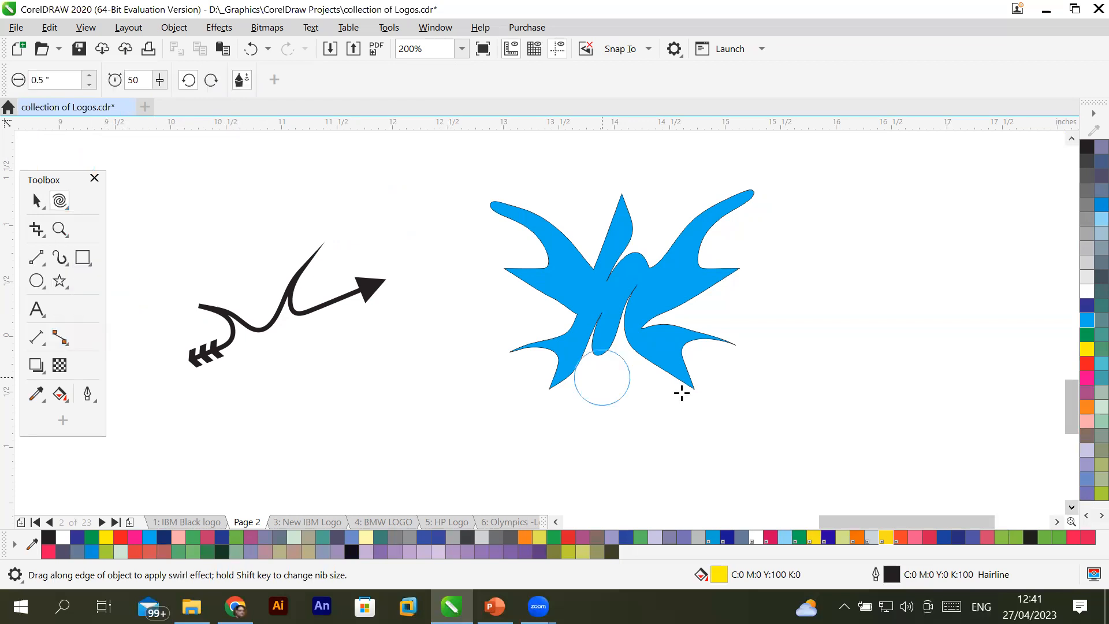
Draw a rectangle about 2.38 inches wide and 1.12 inches high below the existing shapes and fill it with blue (C:100 M:20 Y:0 K:0).
click(1070, 508)
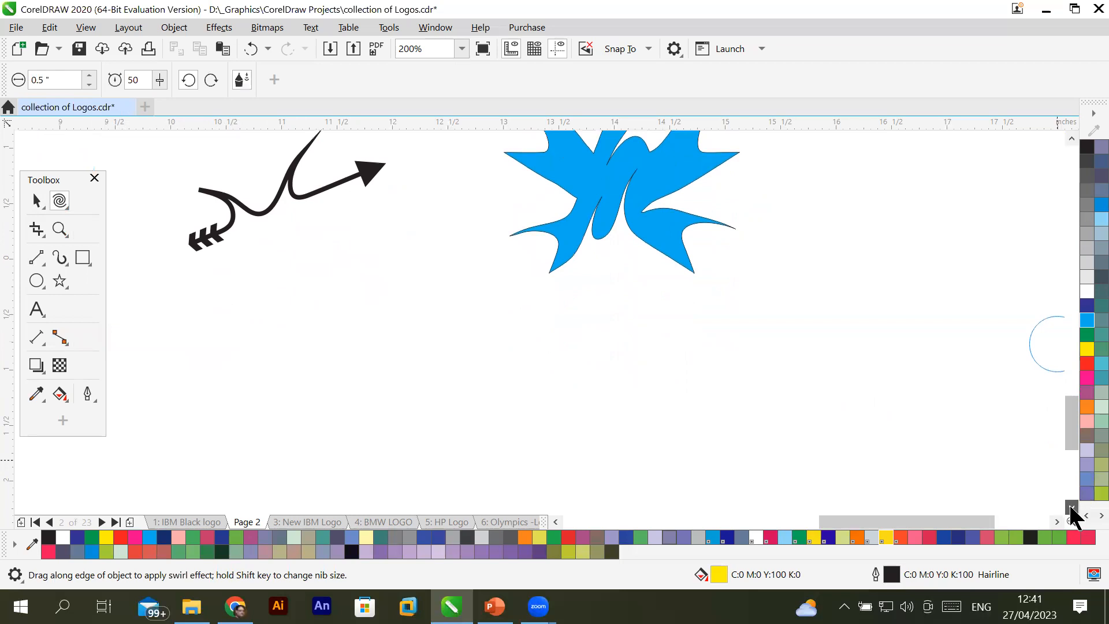
click(85, 257)
drag(300, 288, 559, 412)
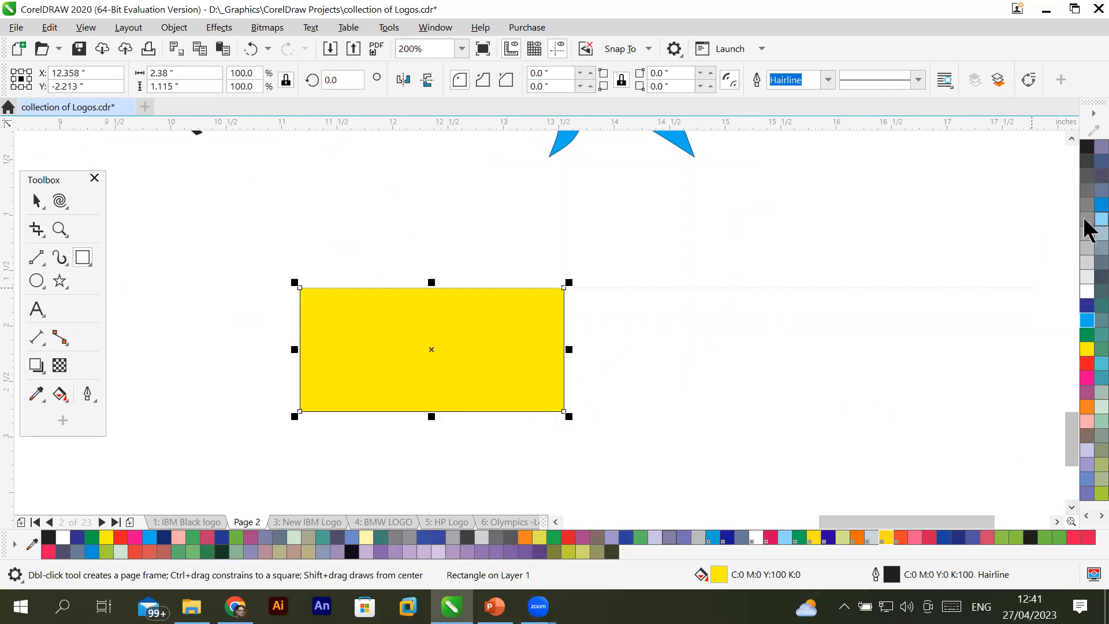
click(1101, 205)
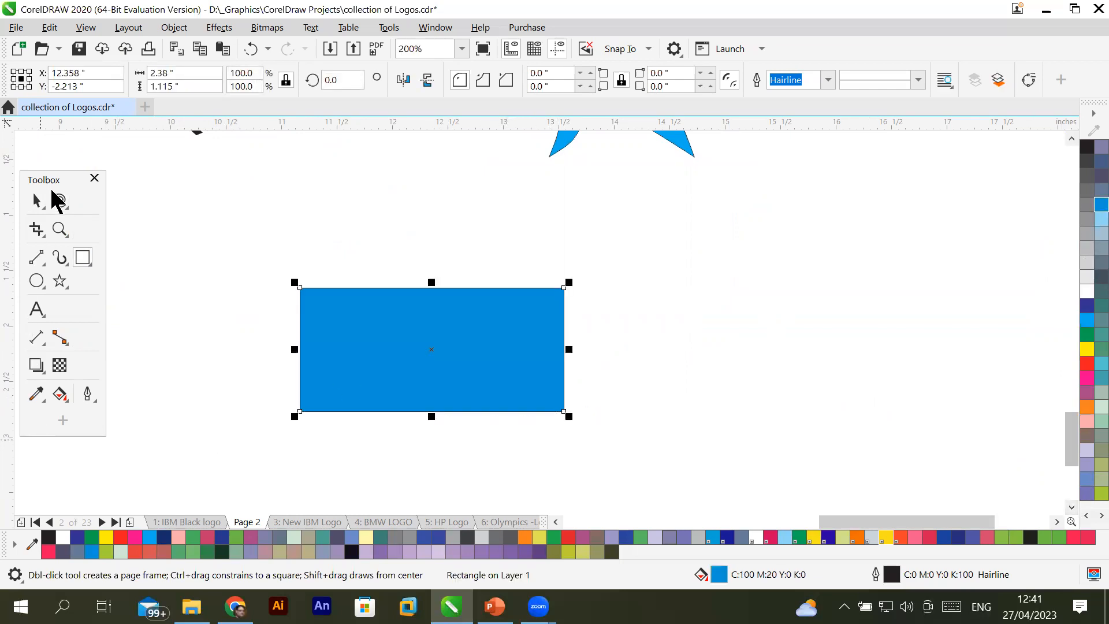
Apply counterclockwise twirls with the 0.5-inch nib to the blue rectangle's four corners and the middles of its top and bottom edges.
click(59, 202)
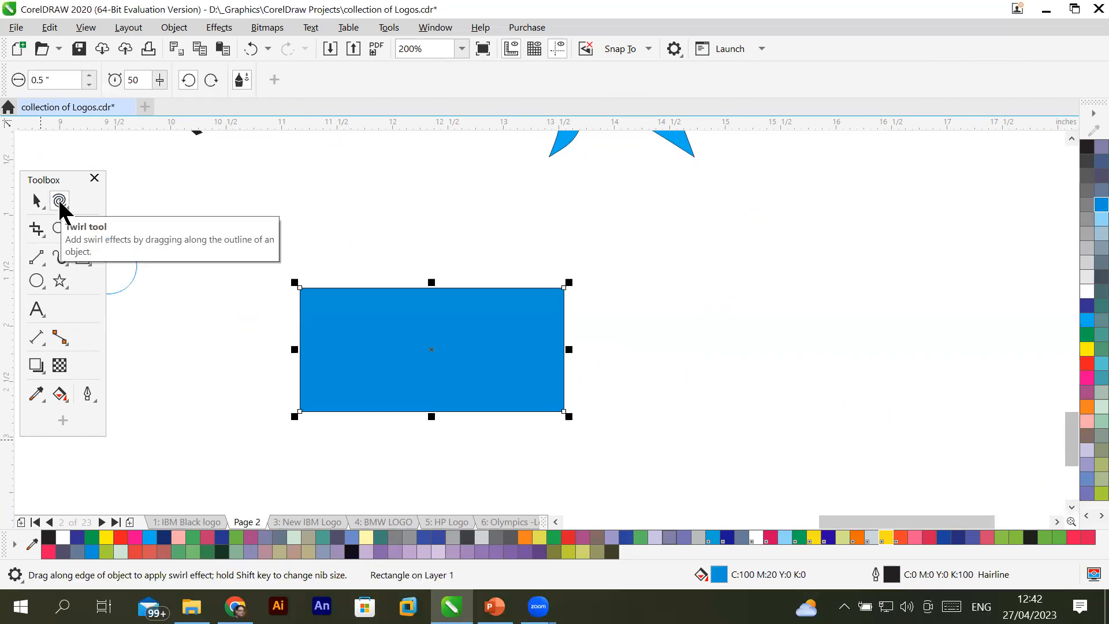
click(64, 80)
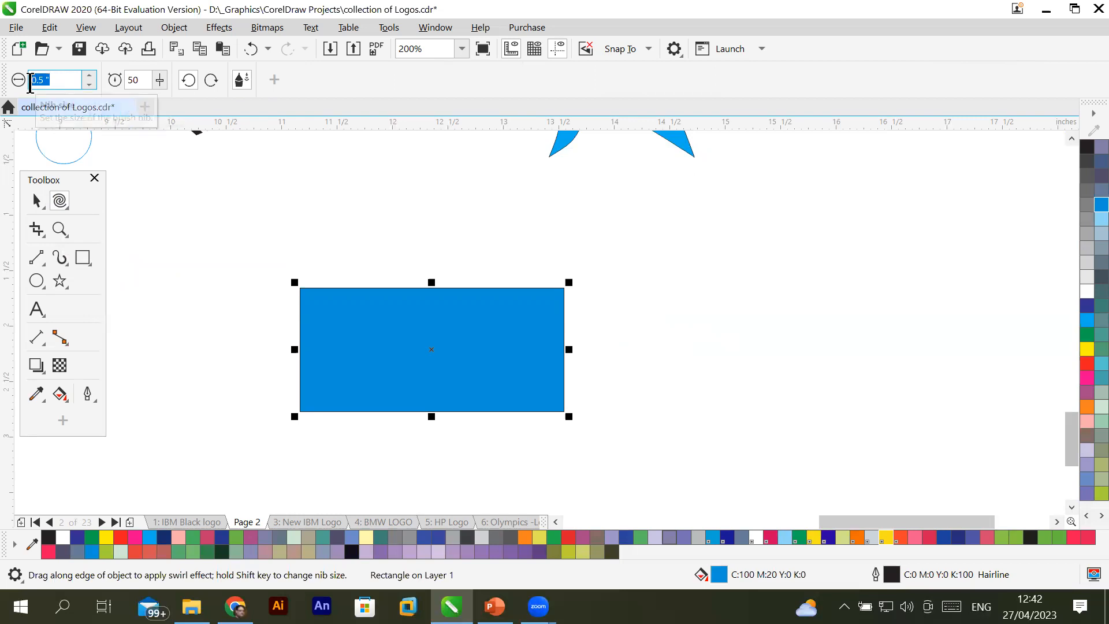
drag(136, 80, 115, 80)
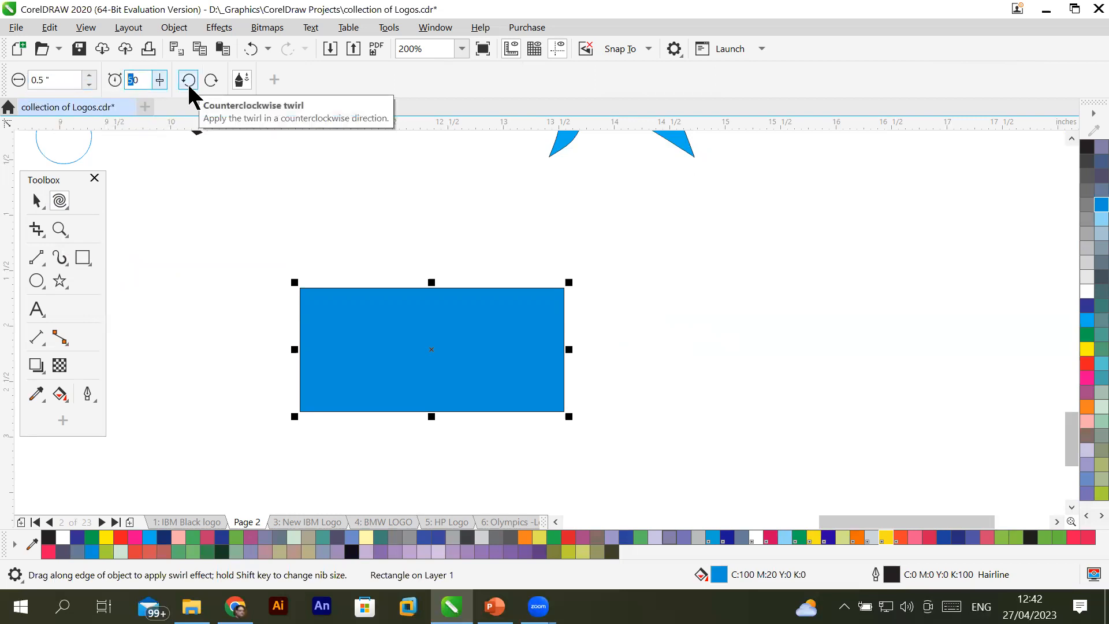
click(212, 81)
click(190, 80)
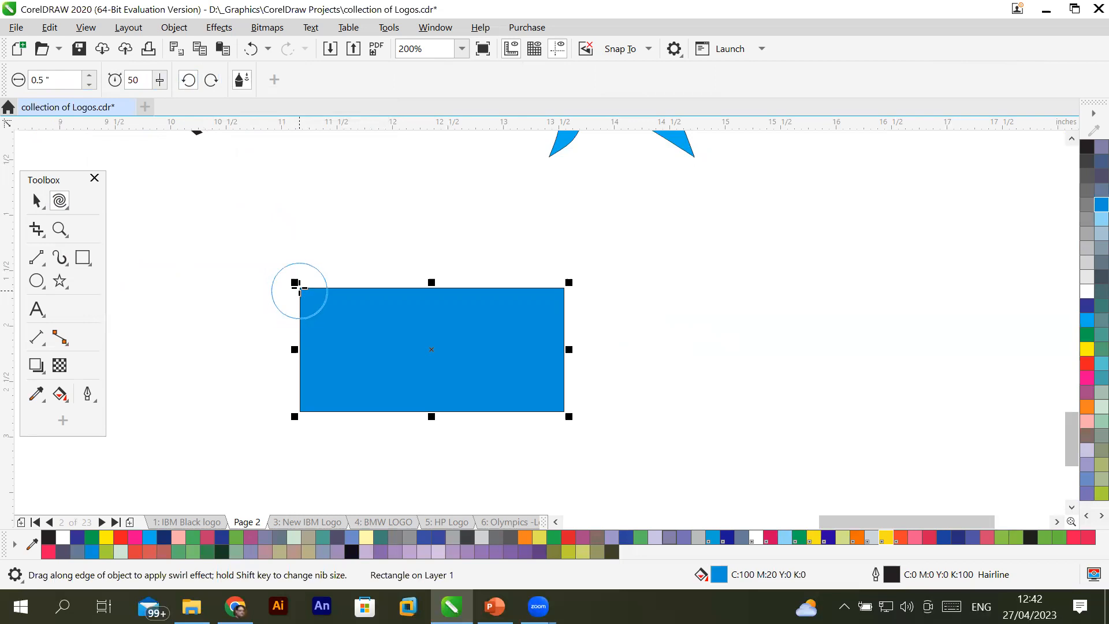
drag(301, 288, 300, 289)
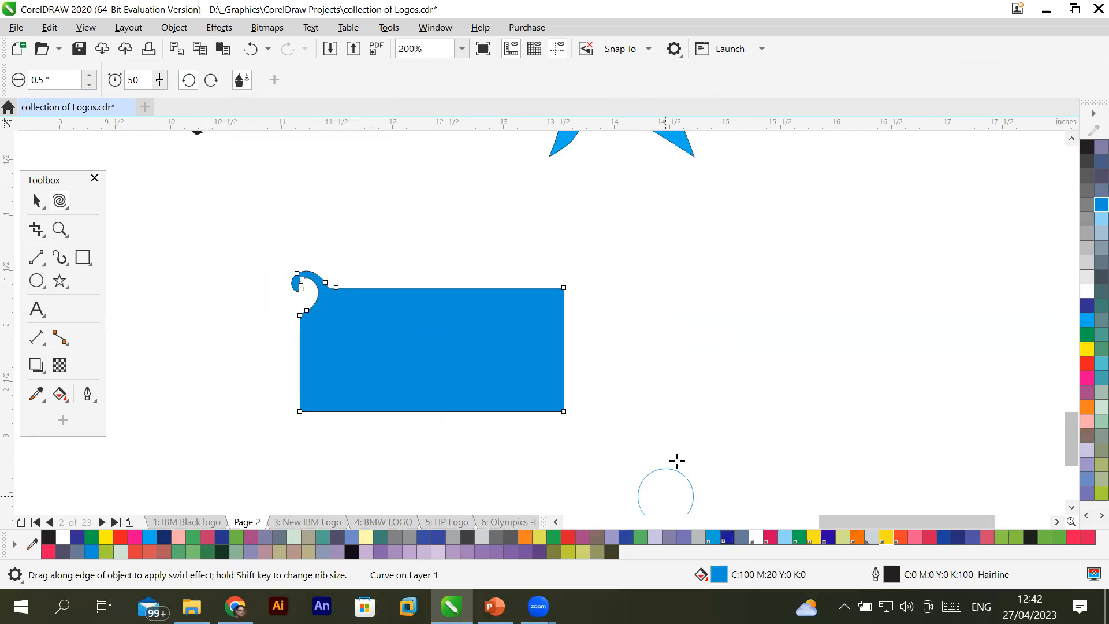
drag(300, 409, 301, 409)
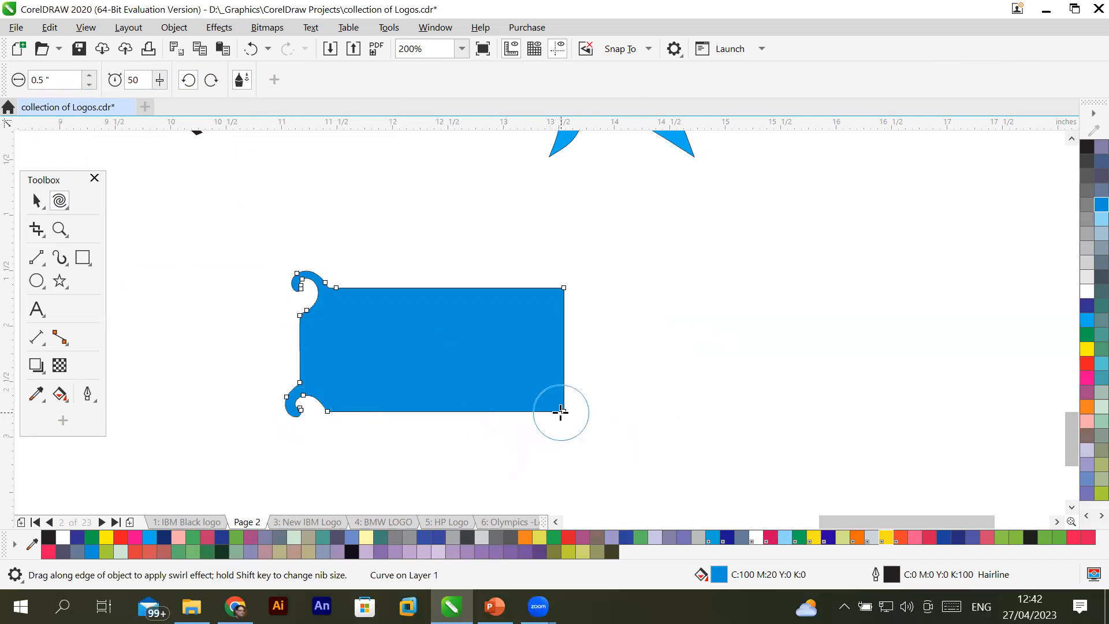
drag(562, 412, 562, 412)
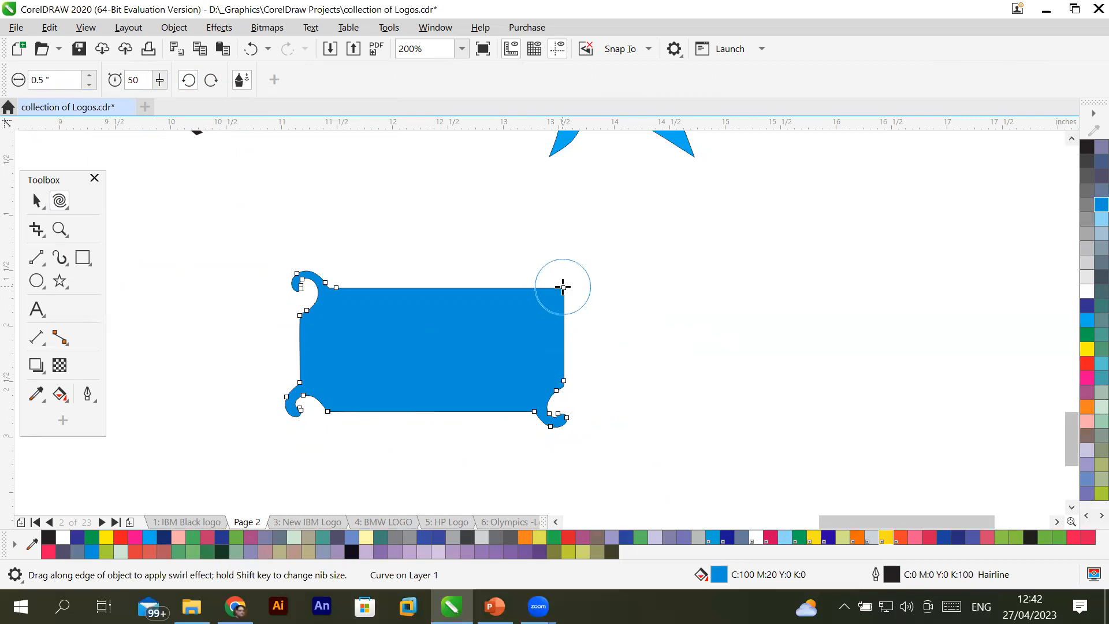
drag(562, 286, 563, 286)
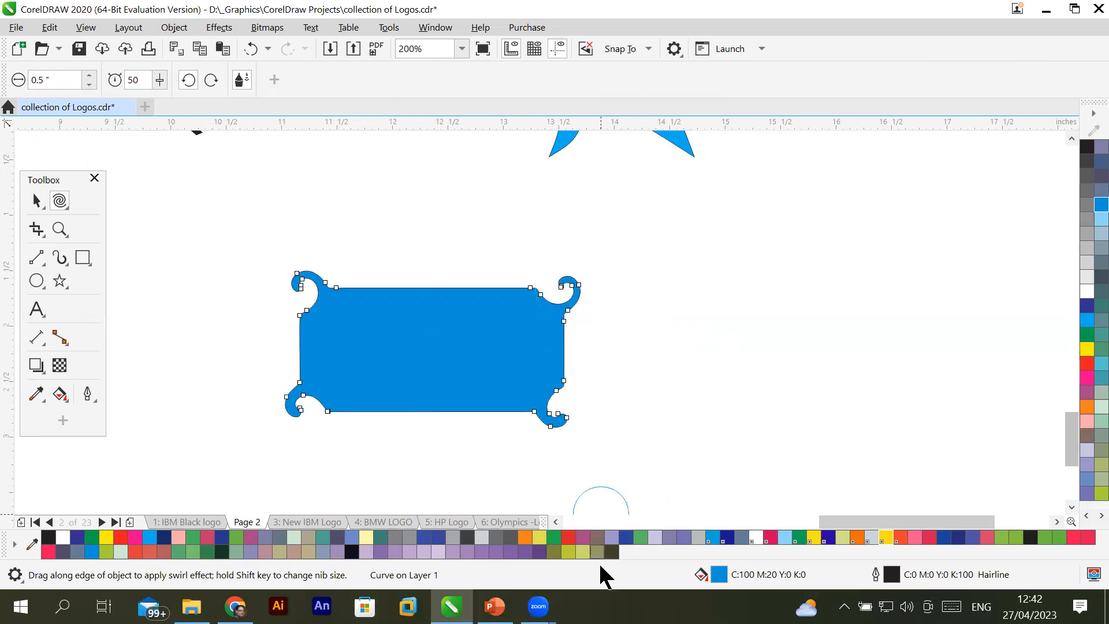
drag(426, 289, 426, 289)
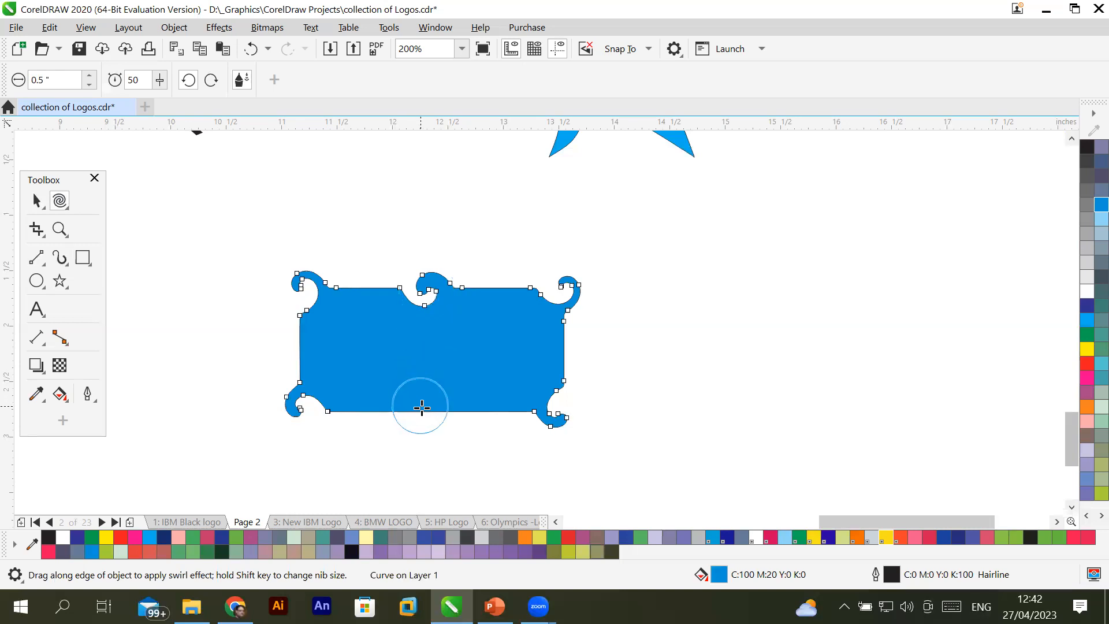
drag(431, 411, 431, 411)
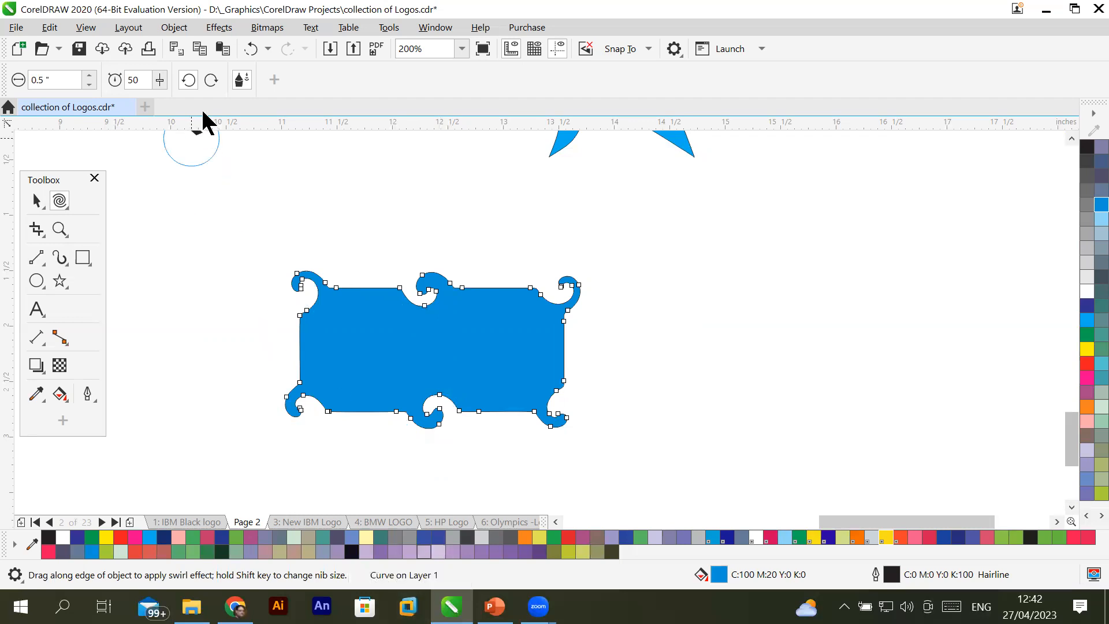
Apply clockwise twirls at a rate of 86 to the middles of the blue rectangle's left and right edges.
click(211, 81)
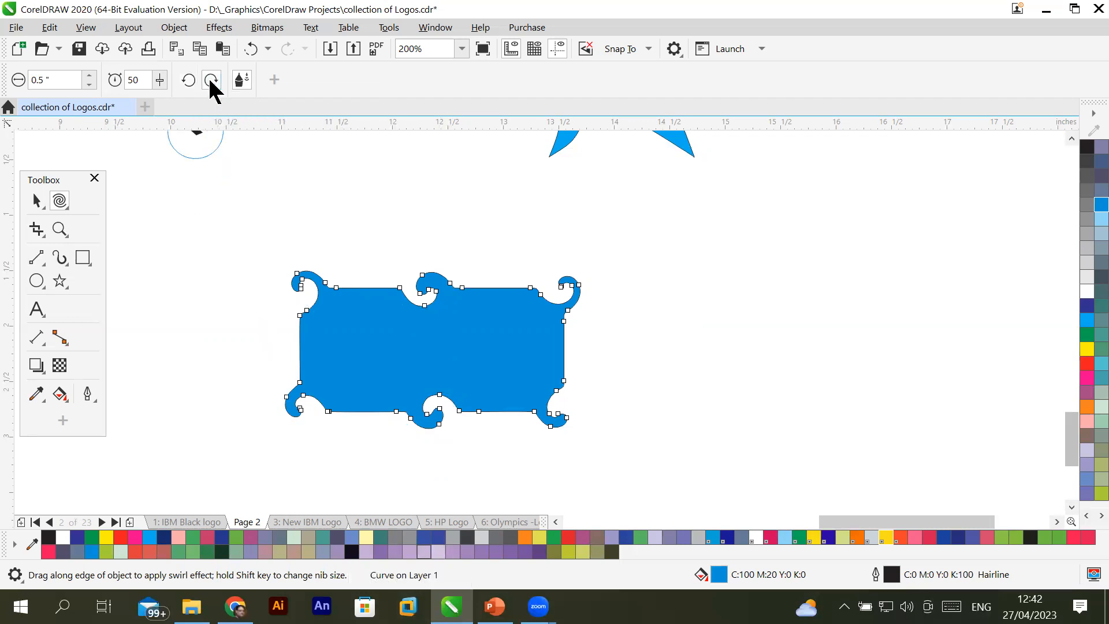
click(159, 80)
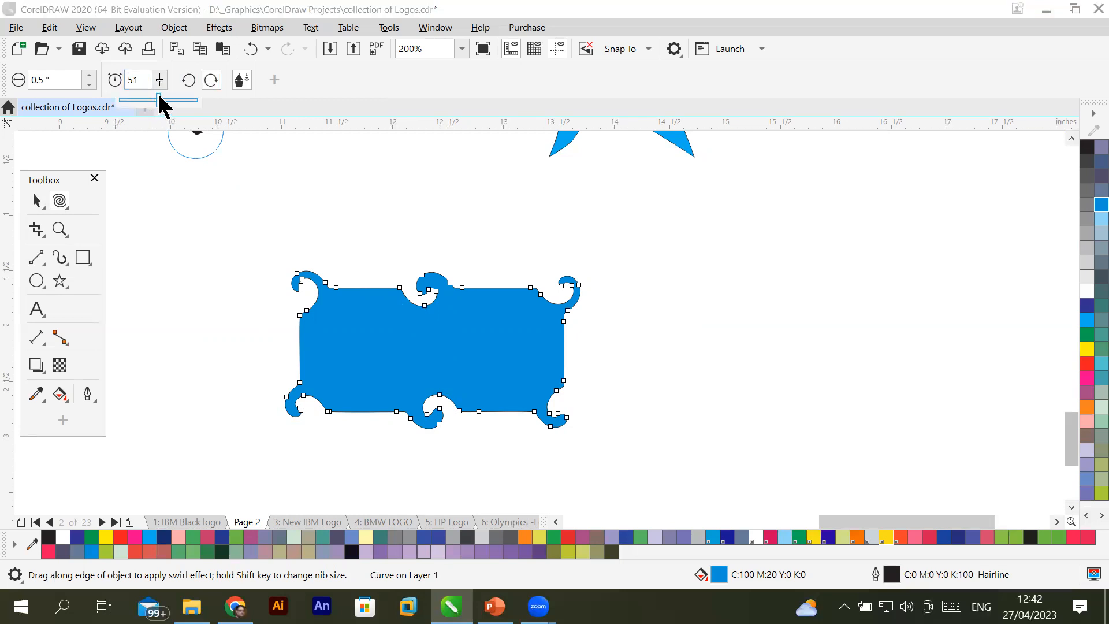
drag(189, 94, 187, 94)
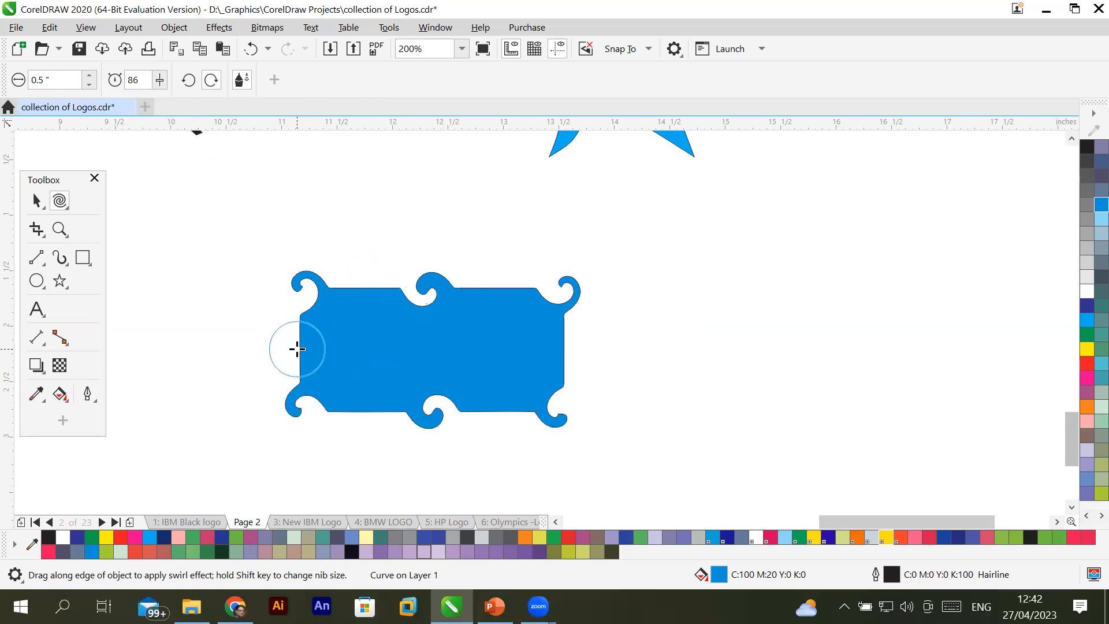
drag(298, 349, 297, 349)
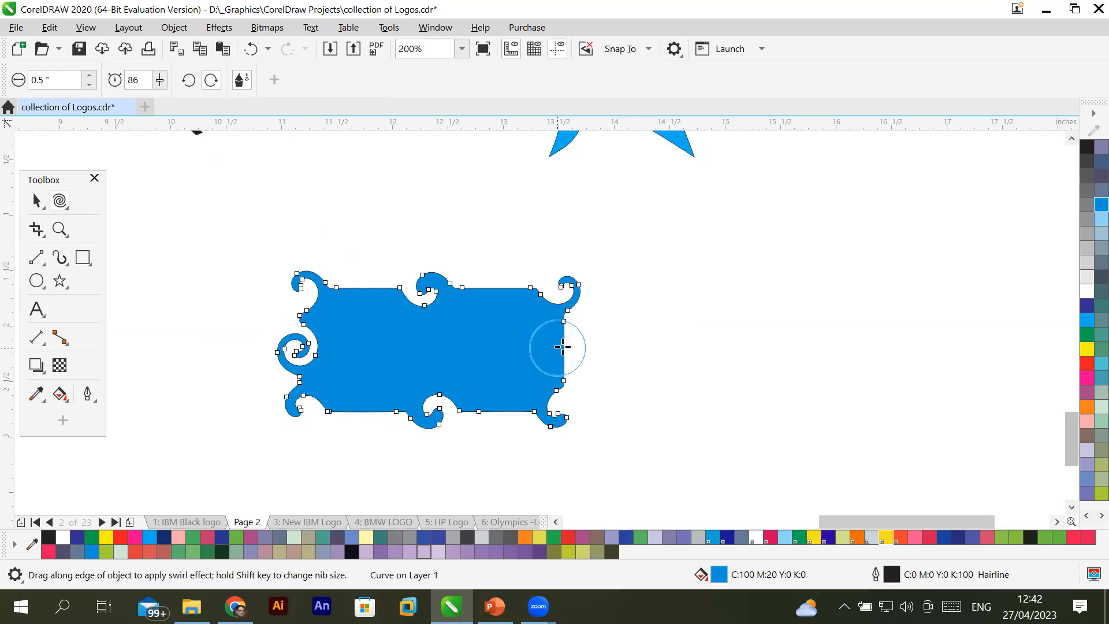
drag(564, 347, 565, 346)
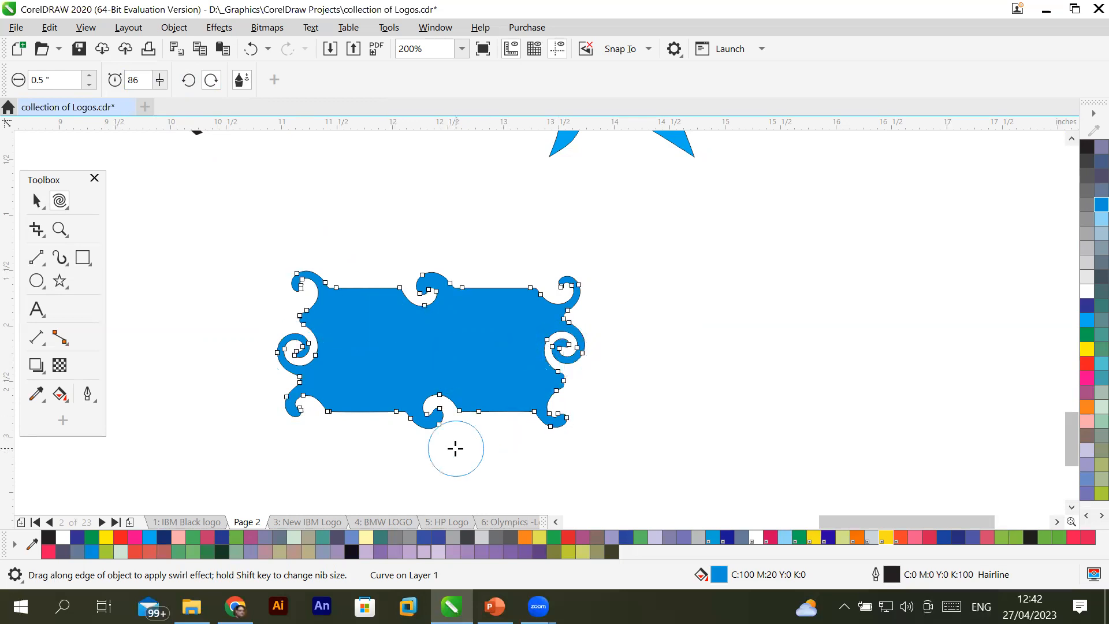
Twirl tight spirals into the blue rectangle's bottom edge on both sides of its middle twirl, and deselect the shape.
drag(354, 409, 357, 410)
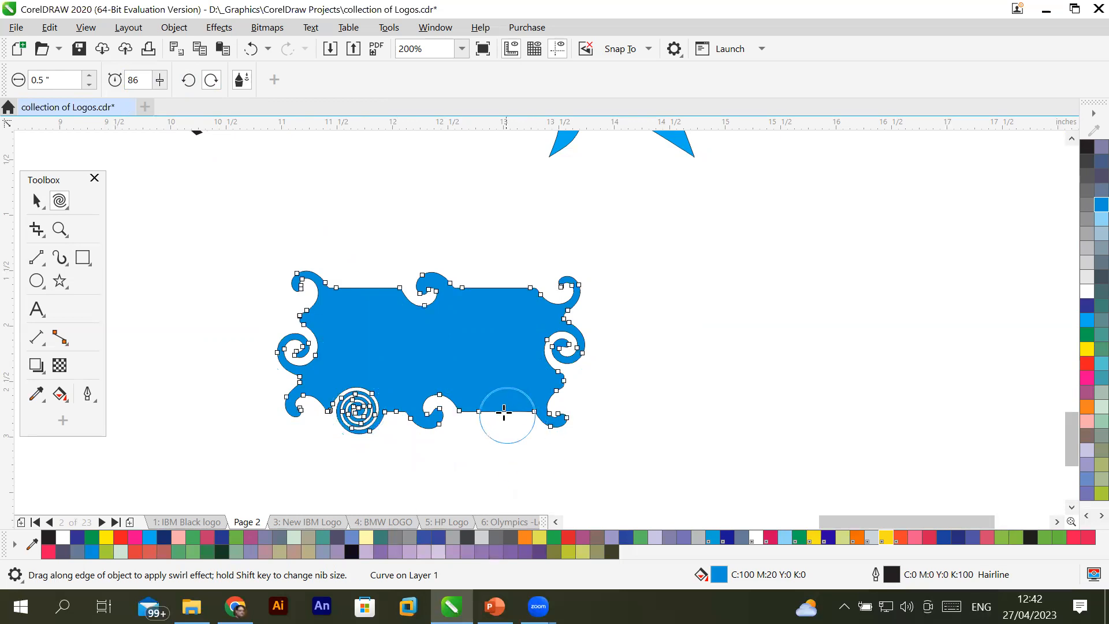
drag(502, 411, 502, 411)
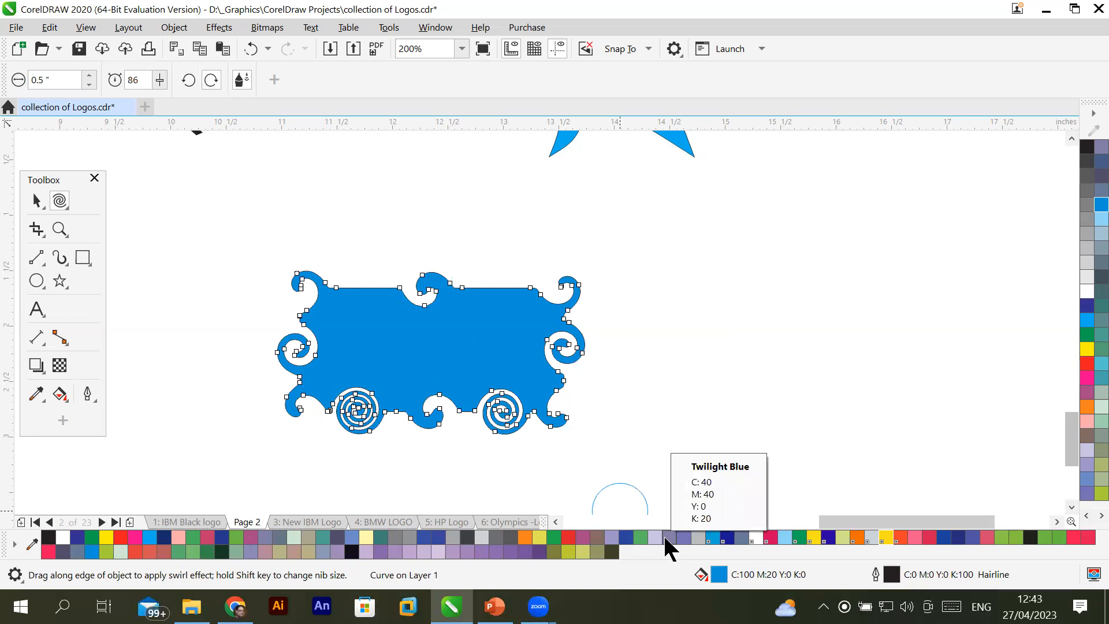
click(36, 200)
key(space)
click(723, 339)
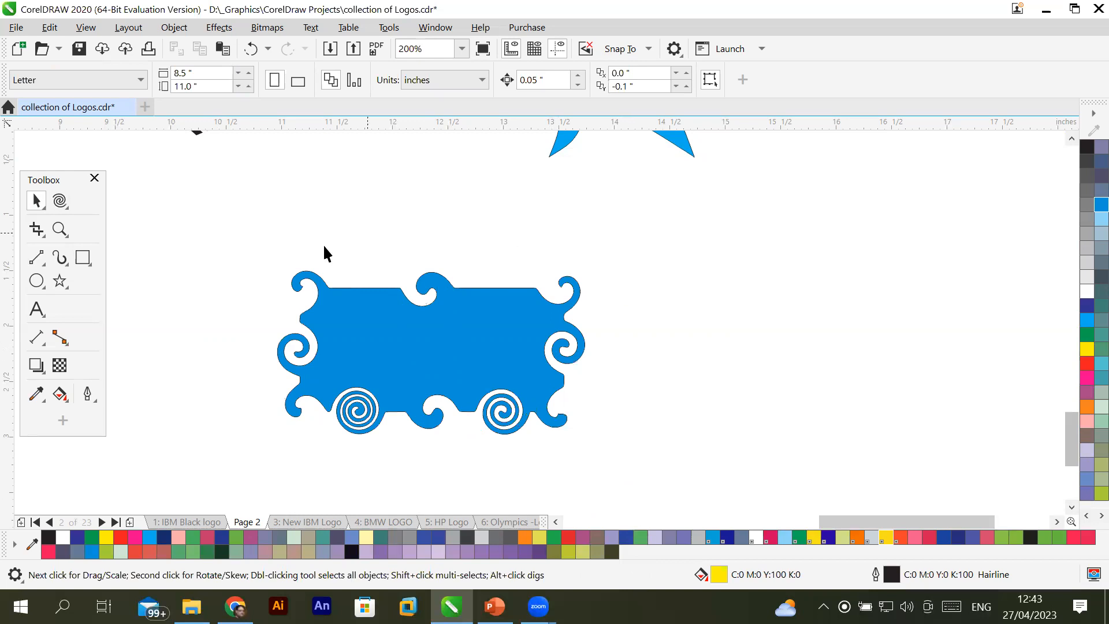
Draw a horizontal line about 3.98 inches long above the twirled blue rectangle.
click(61, 200)
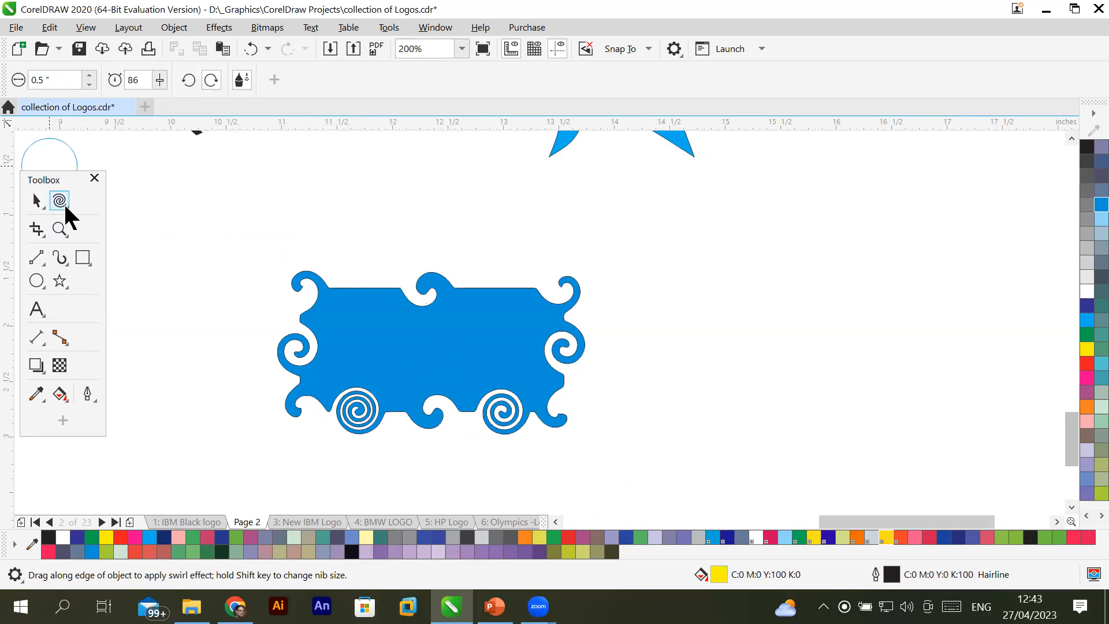
click(36, 259)
drag(260, 210, 702, 210)
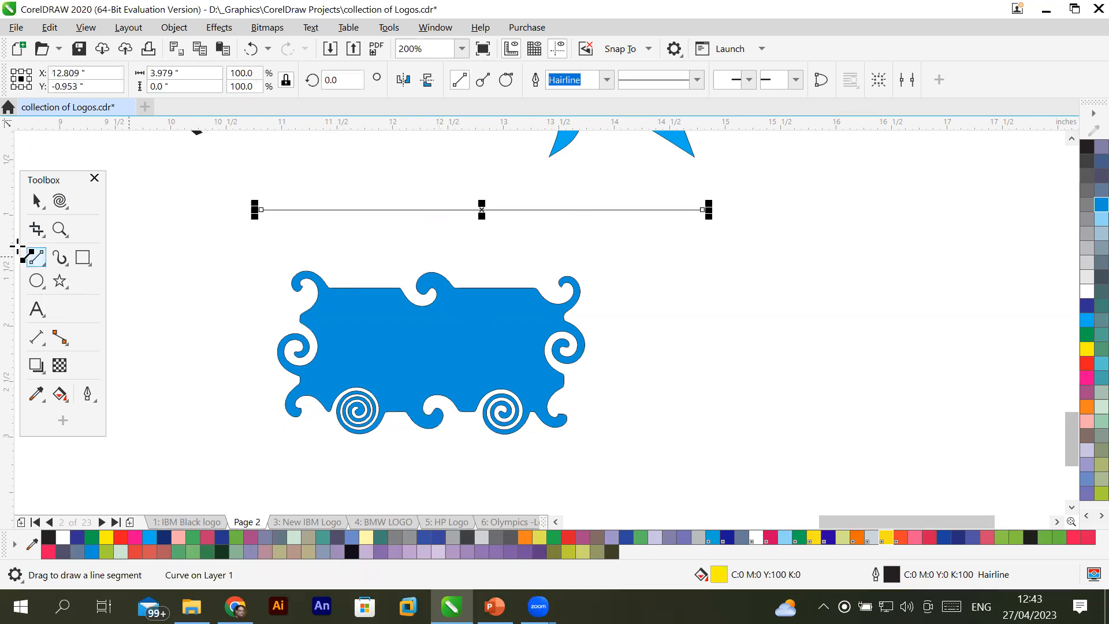
Twirl the line clockwise near both ends and counterclockwise at two points between those twirls.
click(60, 201)
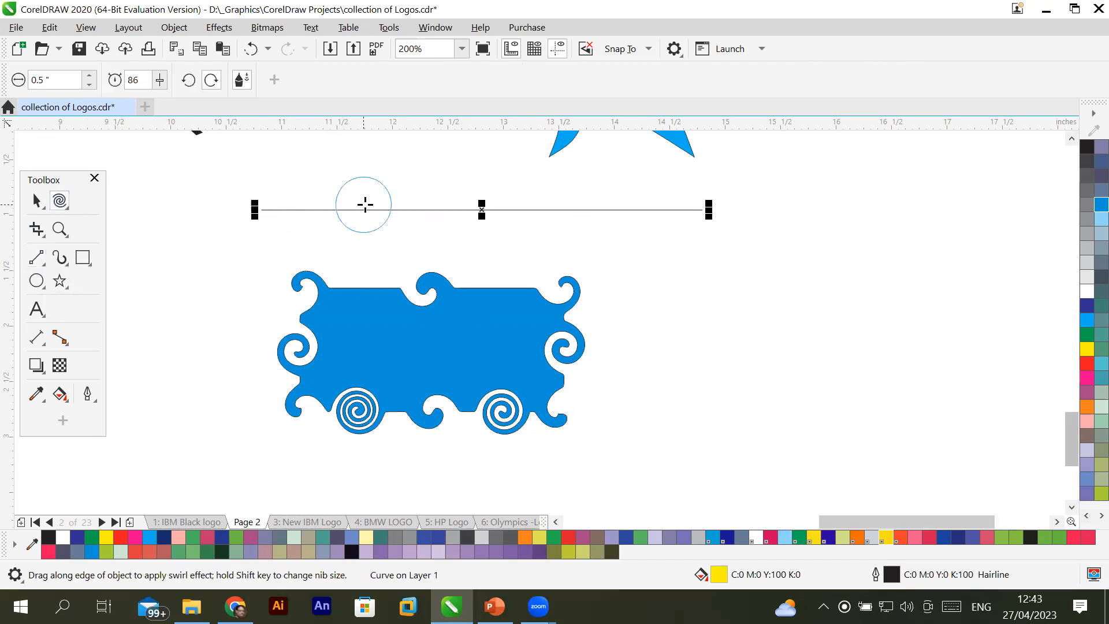
drag(356, 211, 356, 211)
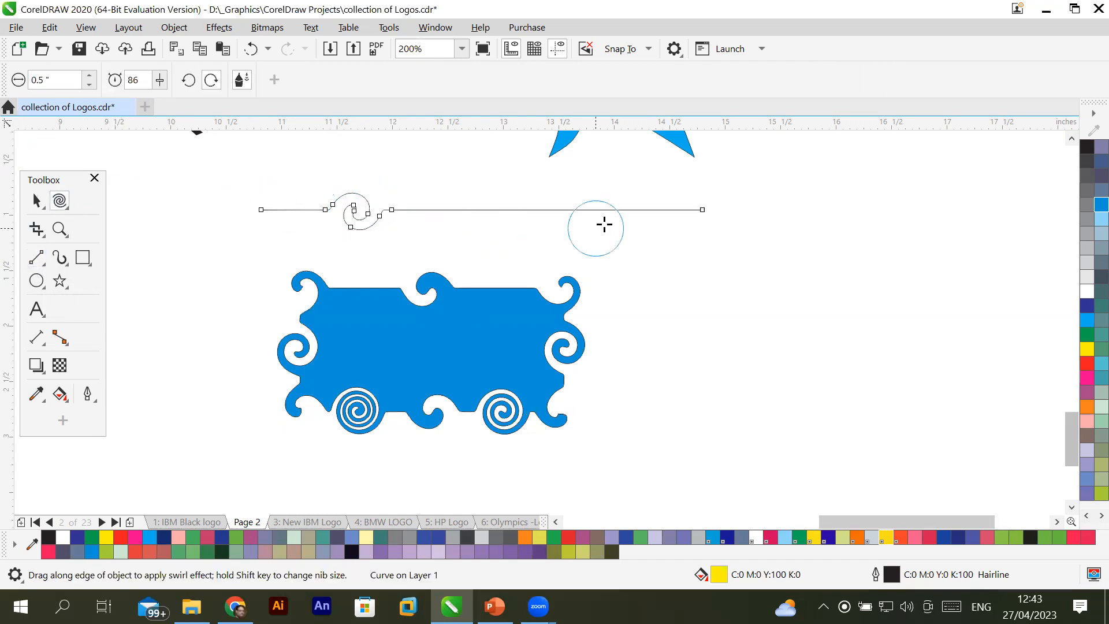
drag(596, 210, 596, 210)
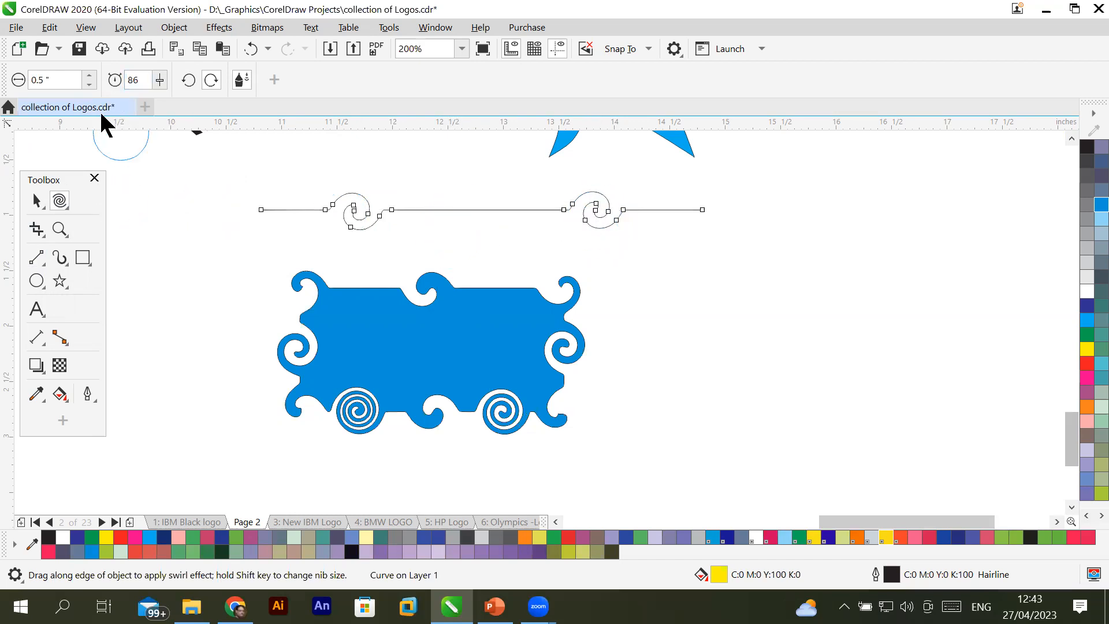
click(187, 79)
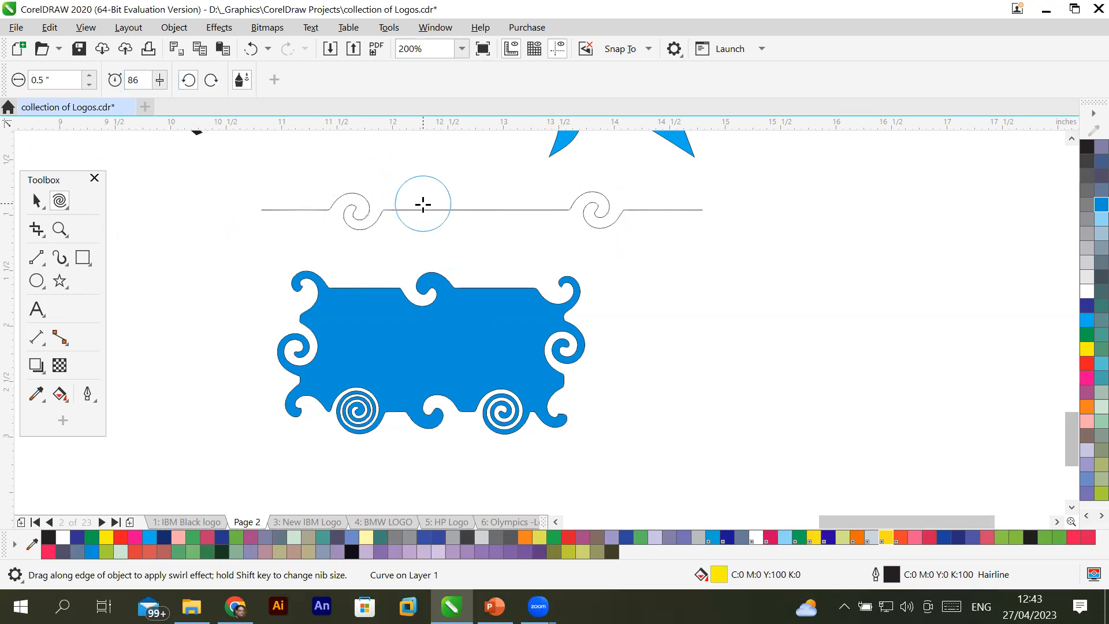
drag(424, 210, 424, 210)
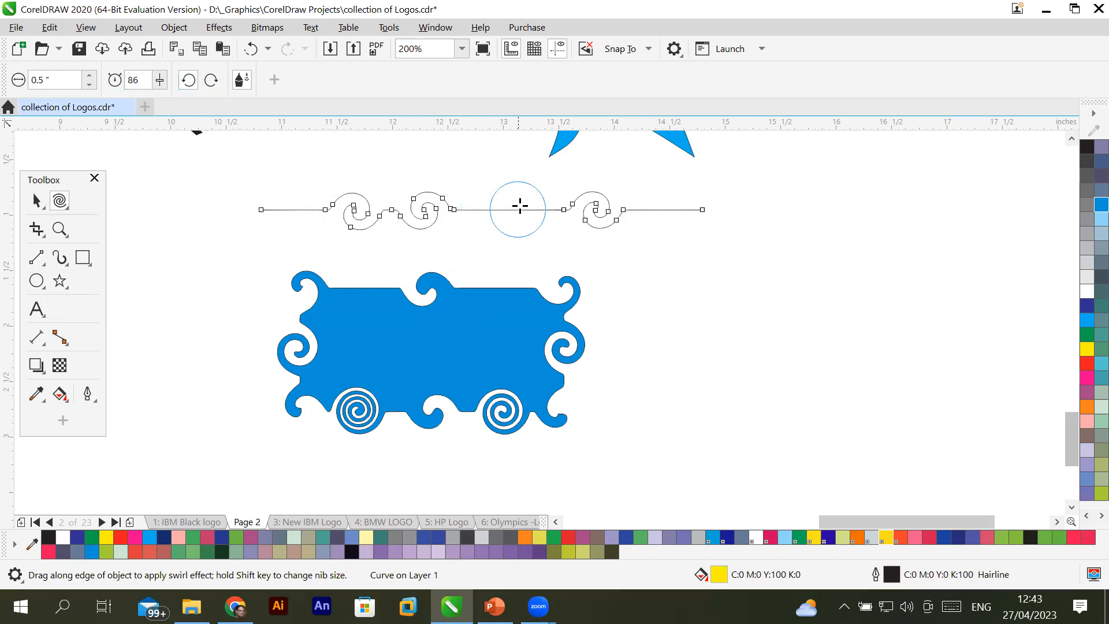
drag(511, 207, 511, 207)
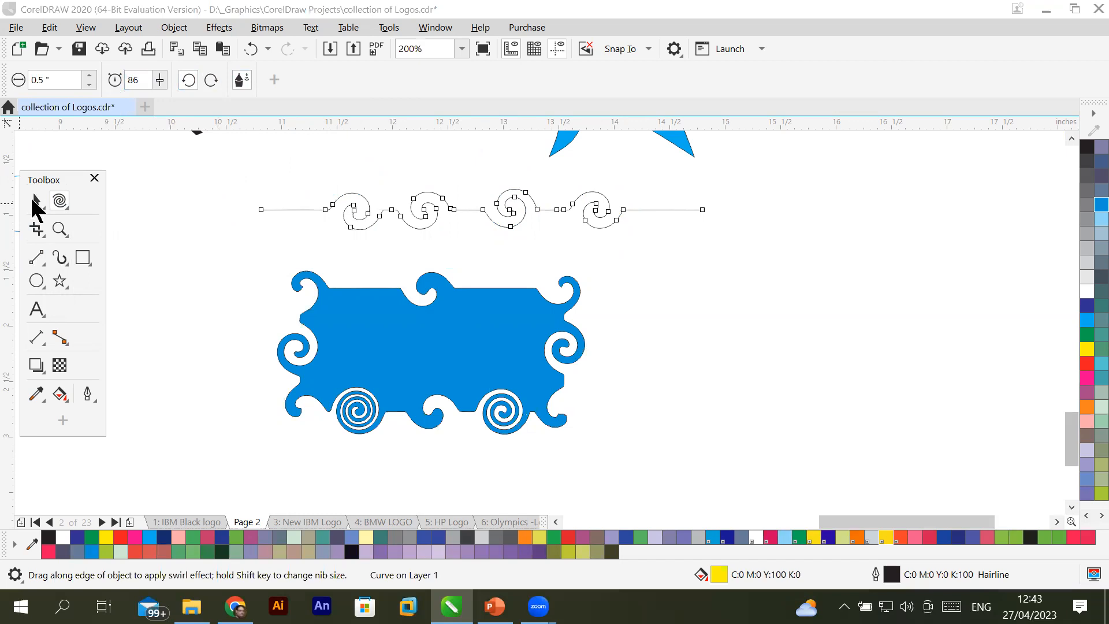
Select the twirled line, try a 10.0 pt outline on it, and settle on an outline width of 1.0 pt.
click(36, 200)
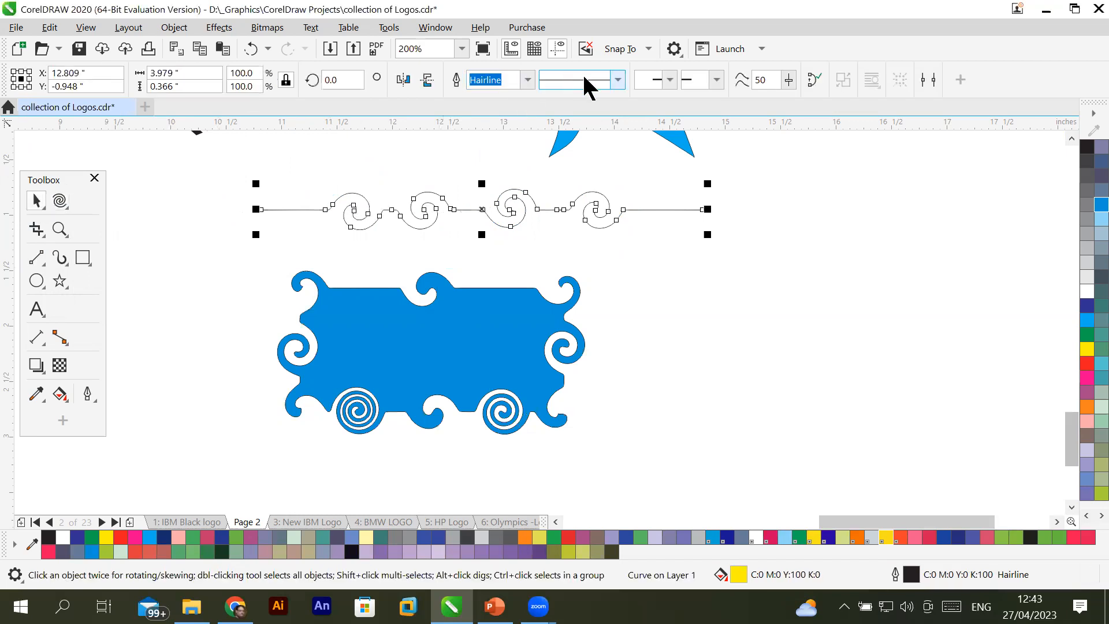
click(530, 81)
click(483, 195)
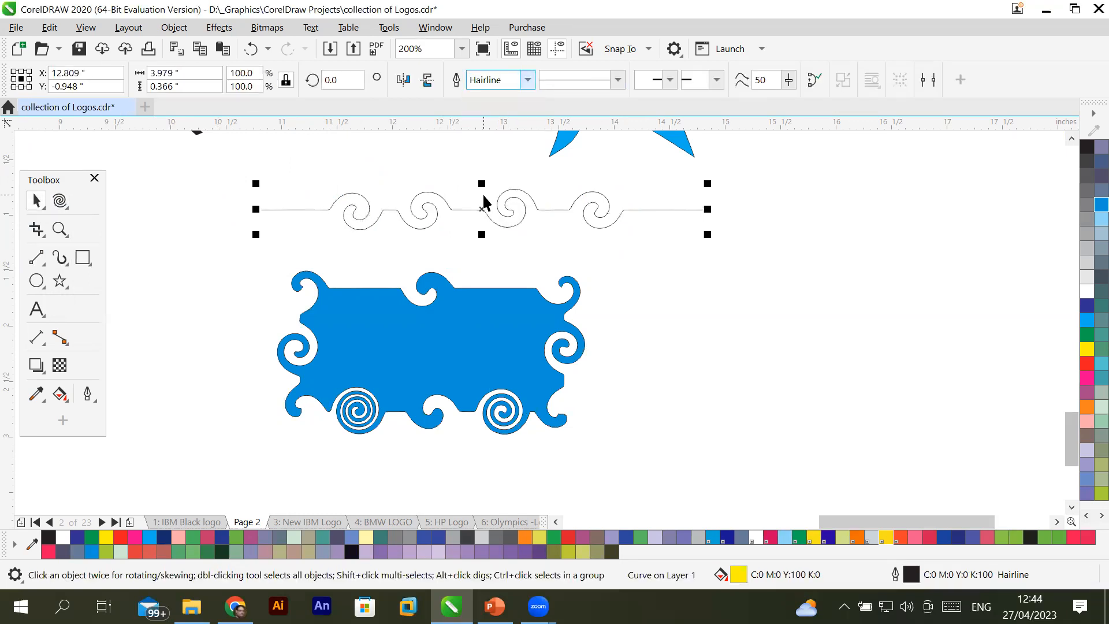
click(527, 80)
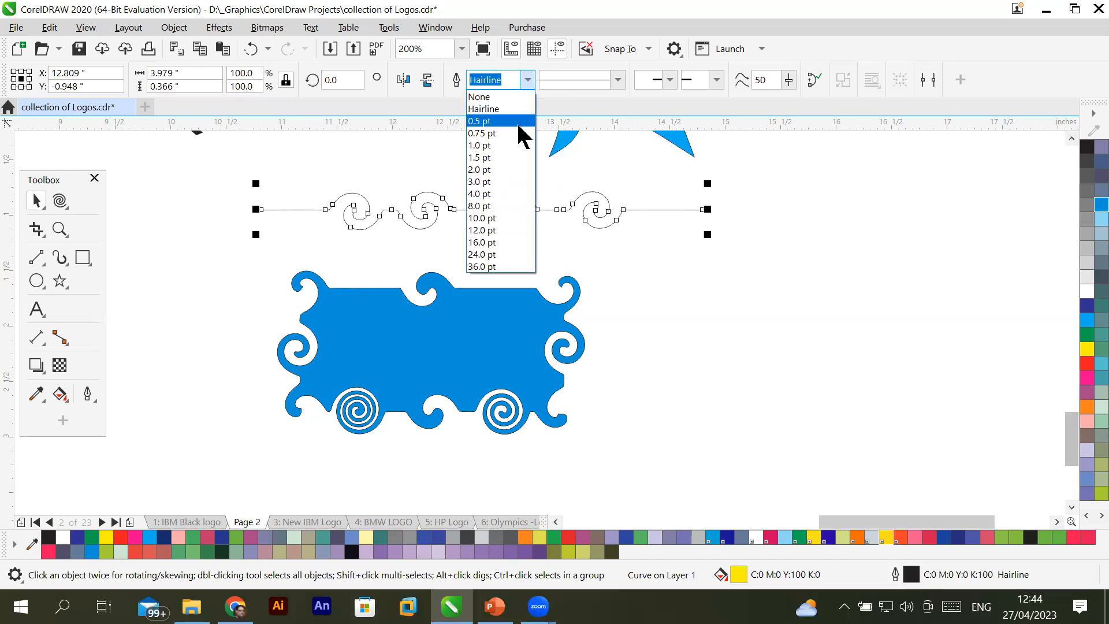
click(487, 222)
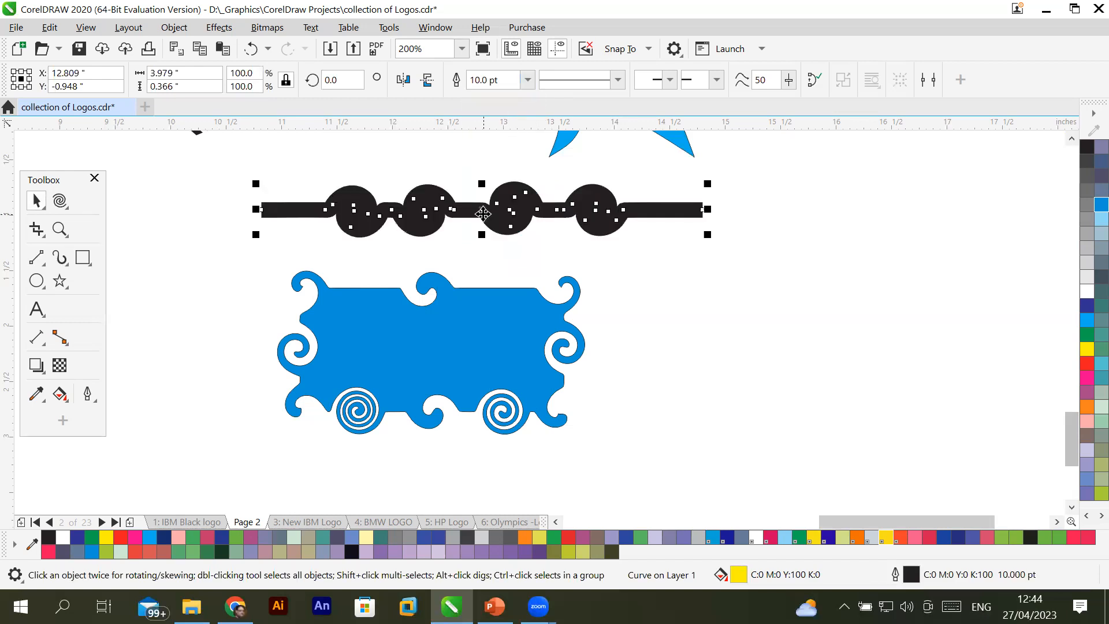
click(527, 79)
click(500, 148)
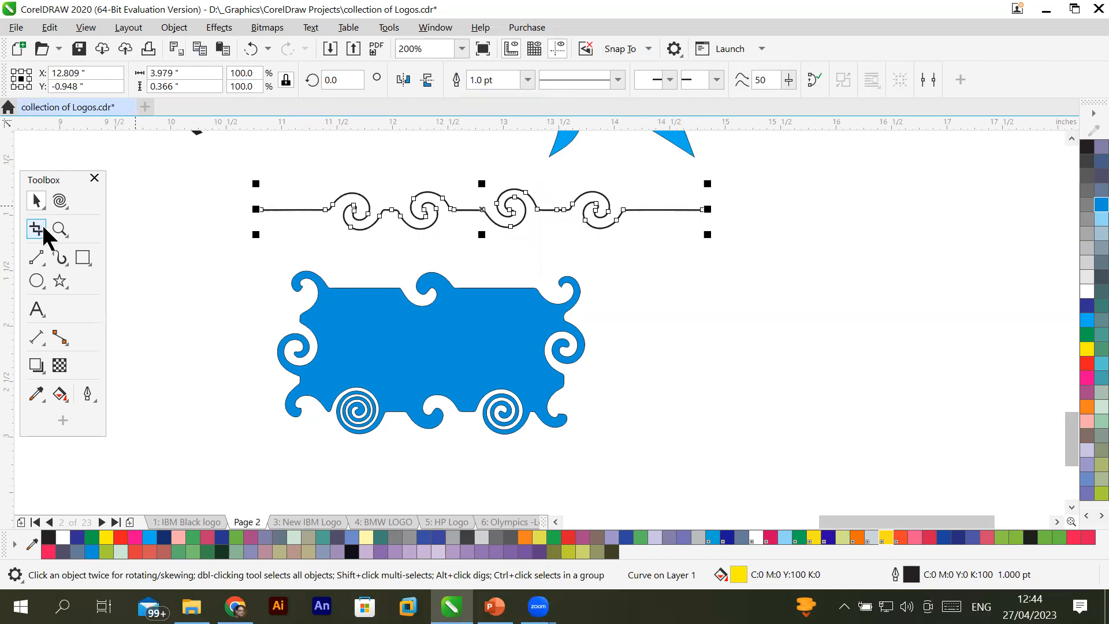
Add the artistic text "Fast Food" beside the twirled blue rectangle and select it as an object.
click(34, 303)
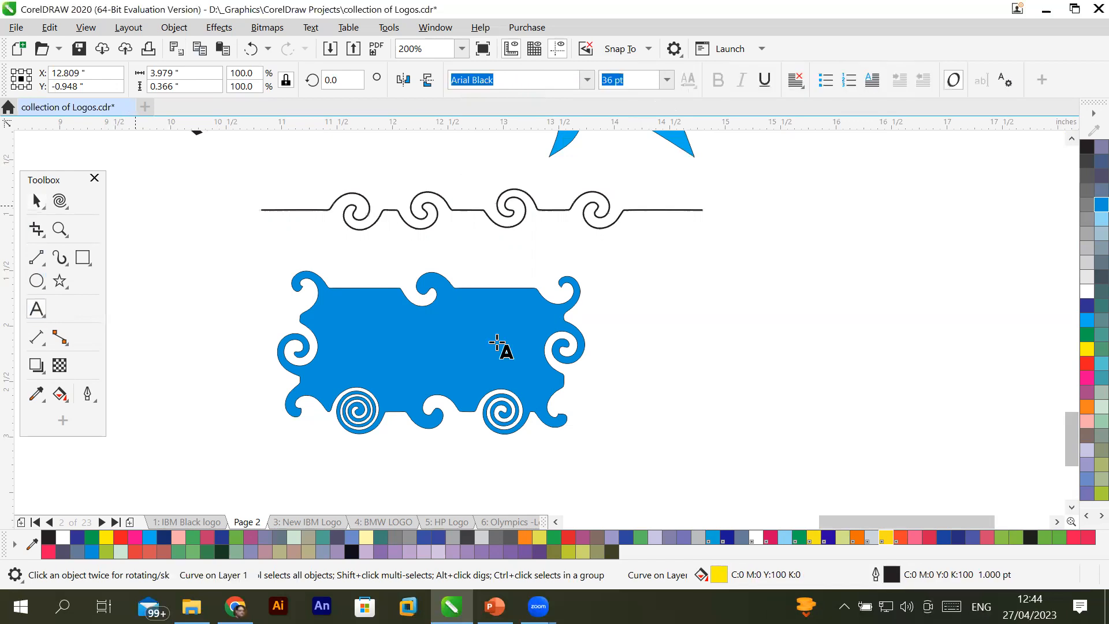
click(660, 341)
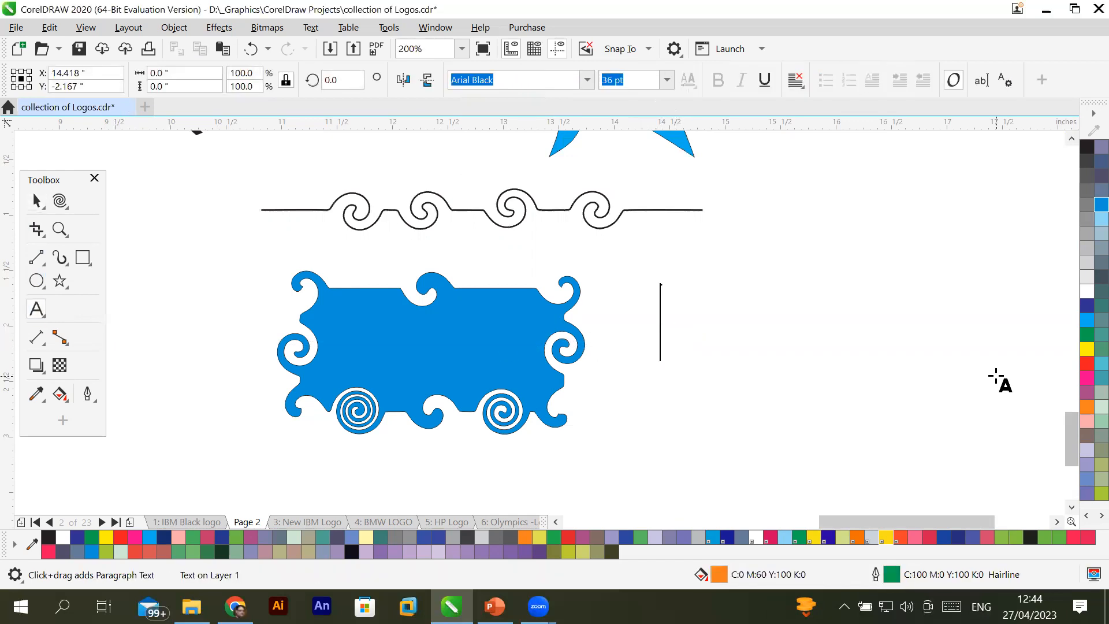
text(Fast)
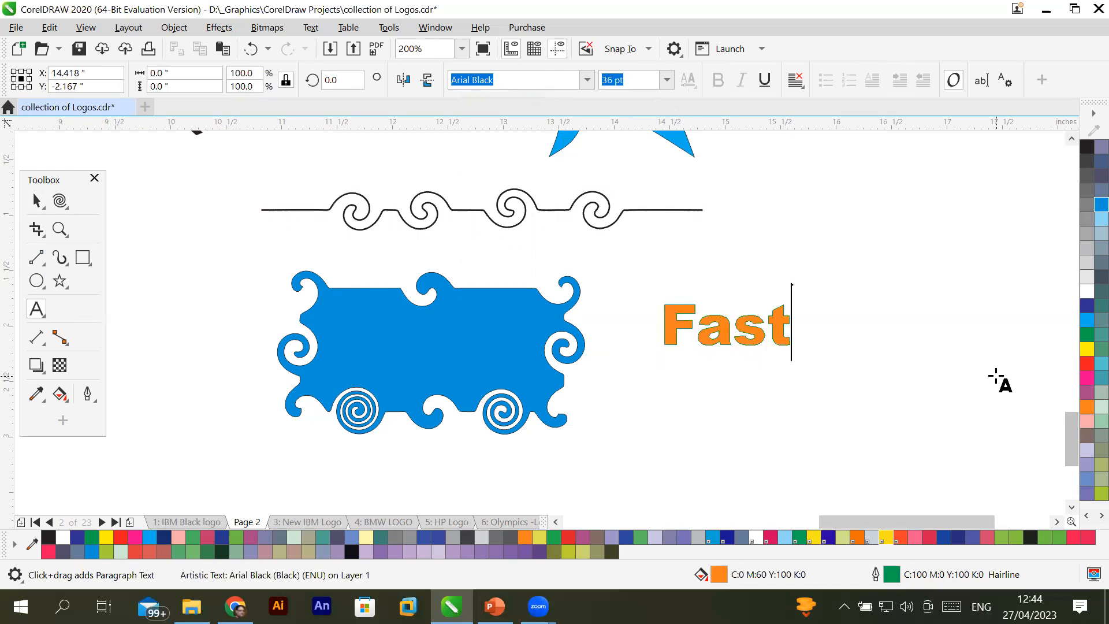
text( Food)
click(37, 201)
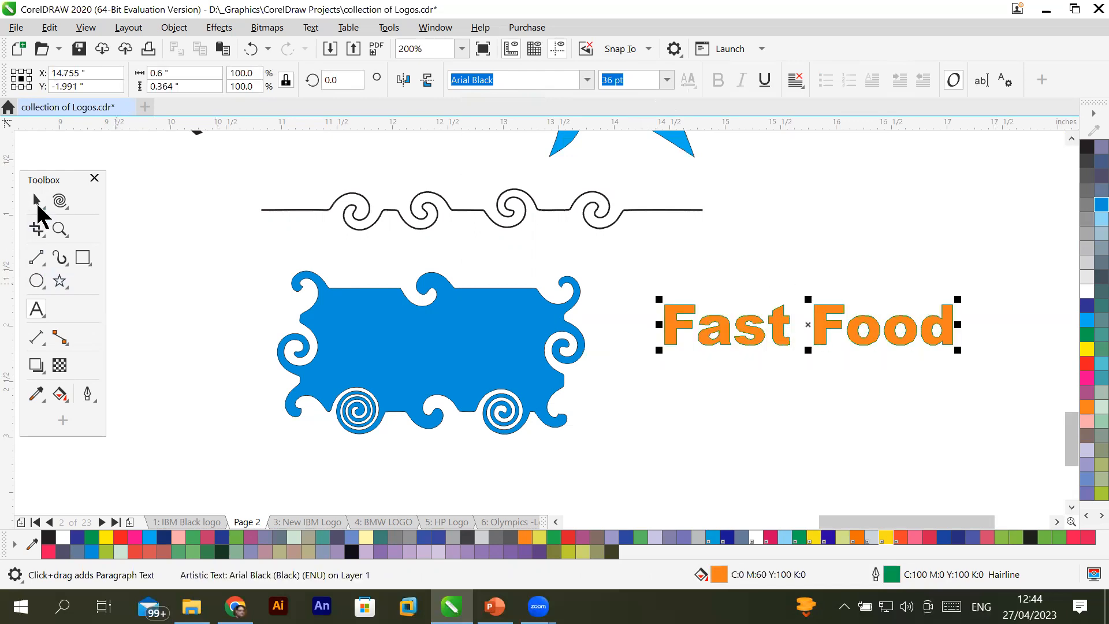
Fill the "Fast Food" text with dark blue (C:100 M:100 Y:0 K:0) and convert it to curves.
click(1056, 522)
click(1056, 522)
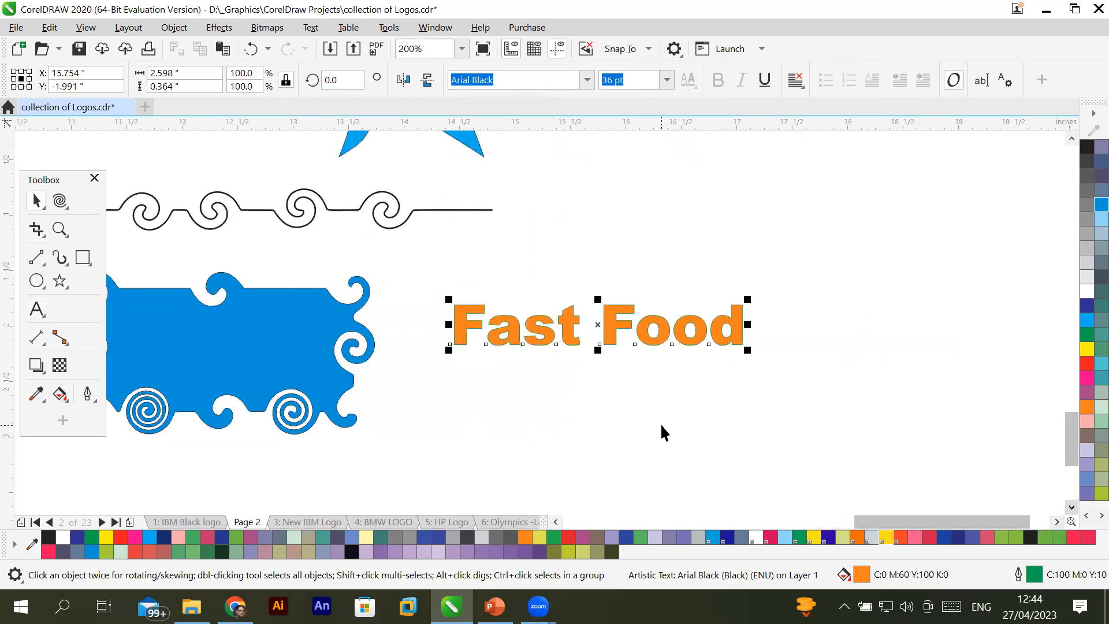
click(1085, 306)
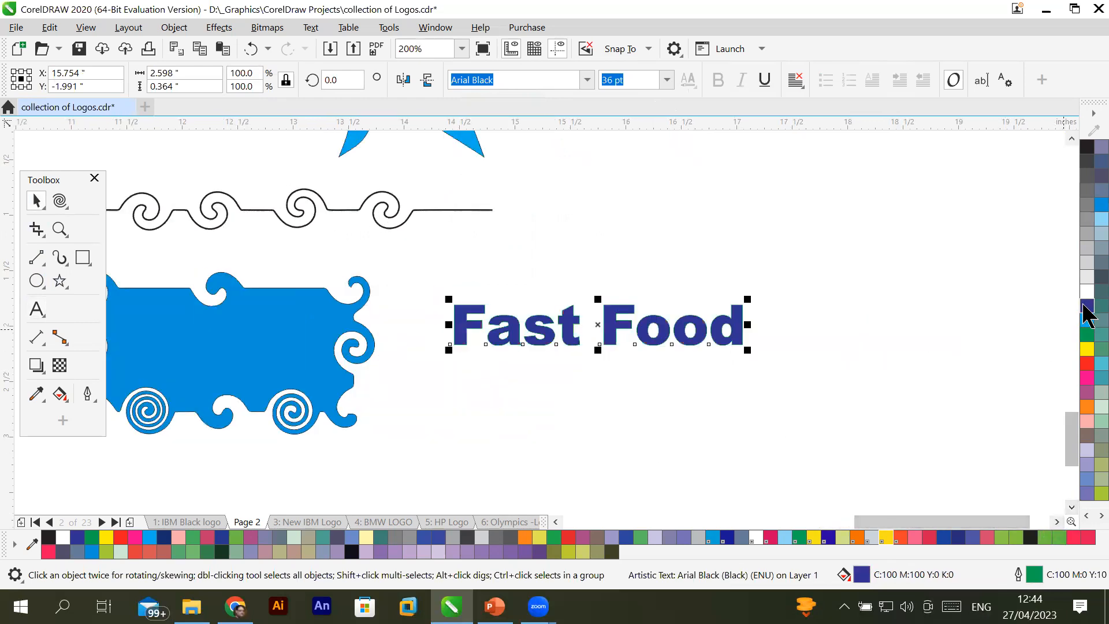
right_click(512, 327)
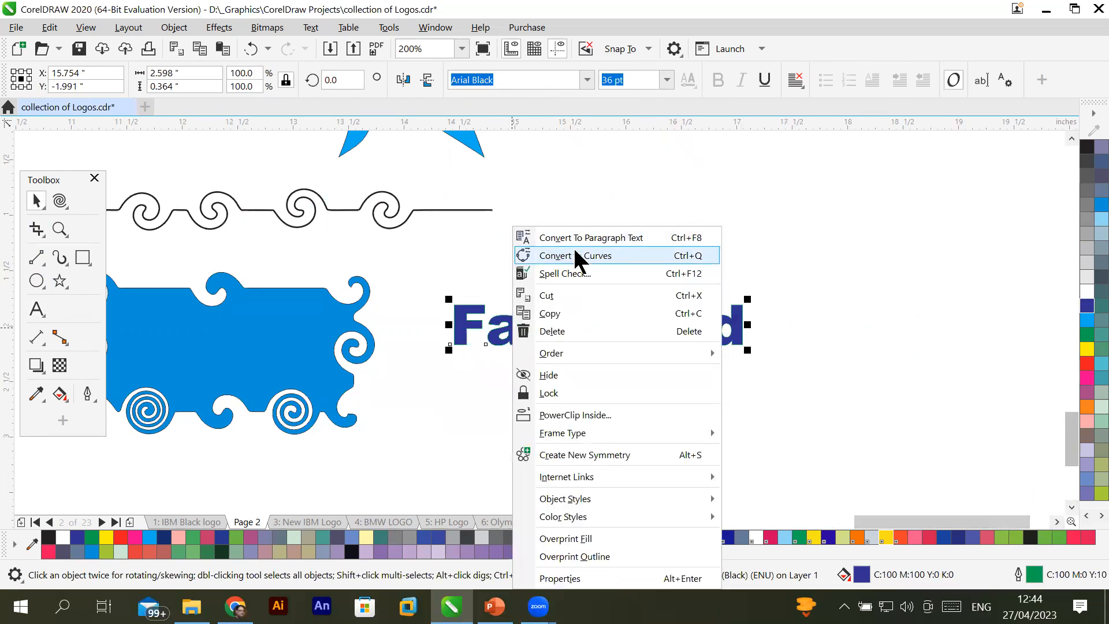
click(595, 255)
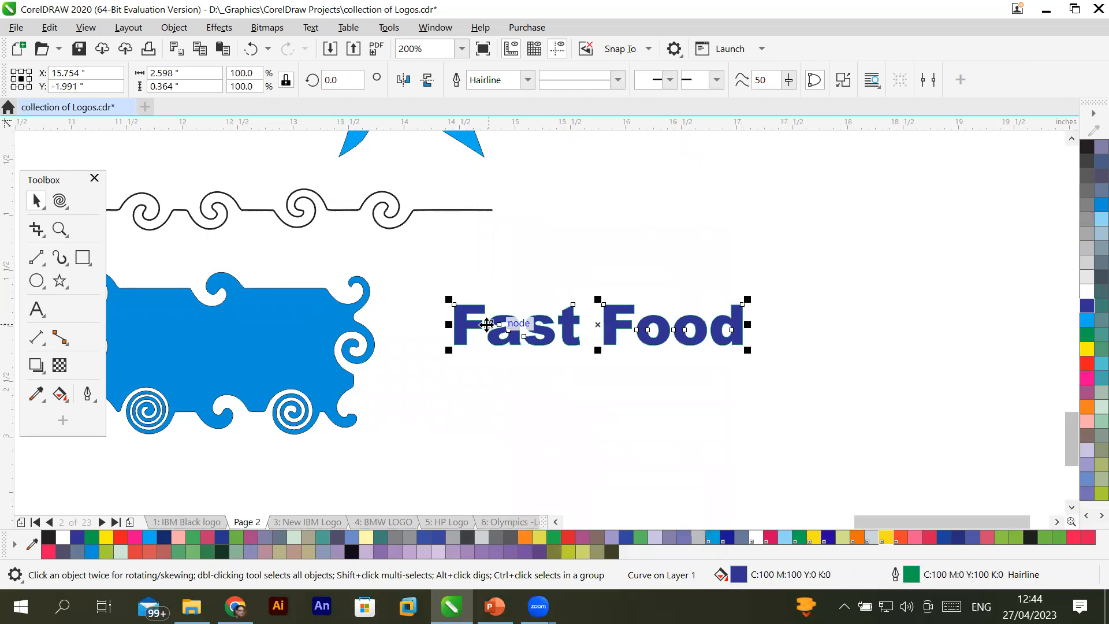
With a 0.31-inch Twirl nib, curl counterclockwise the lower-left corner of "Fast", the lower-right corner of "Food", and the upper corners of its F.
click(59, 201)
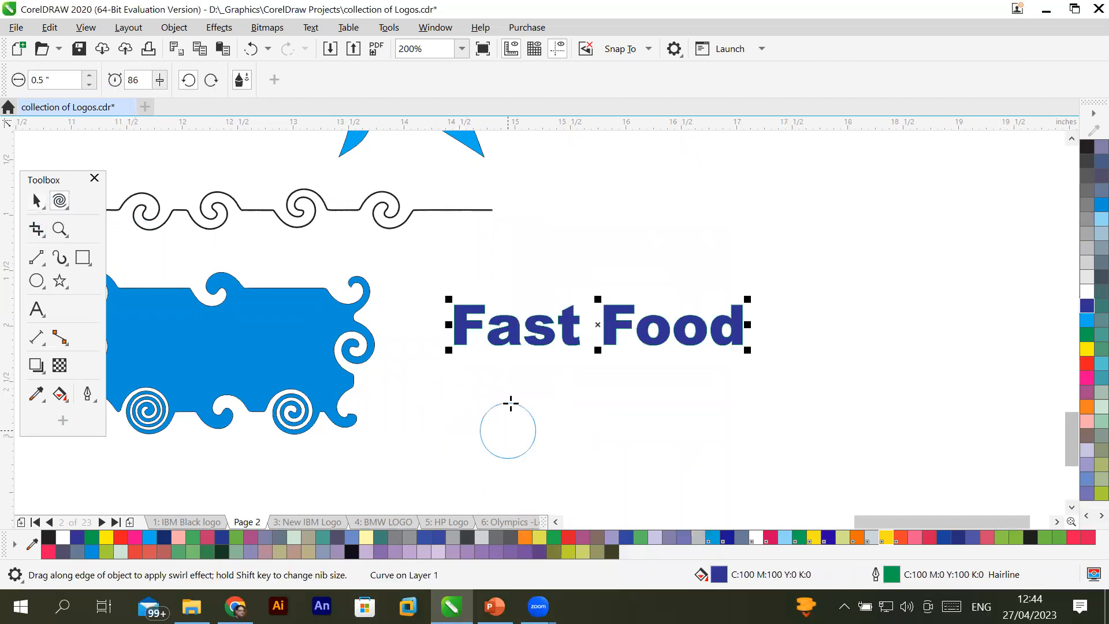
scroll(513, 380, up, 1)
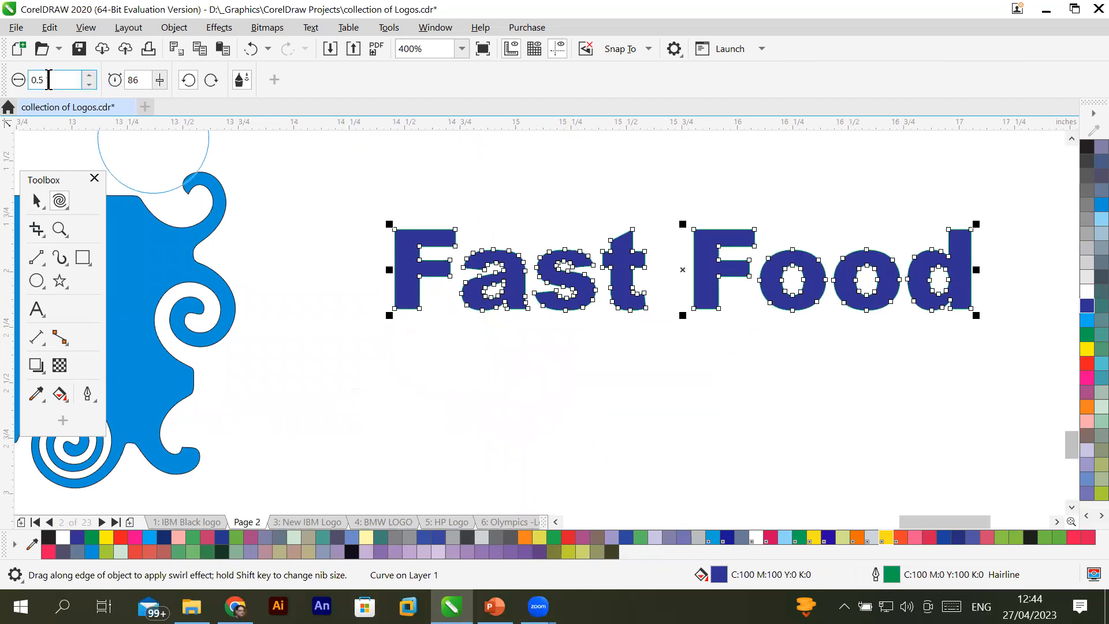
click(89, 85)
click(89, 85)
click(86, 85)
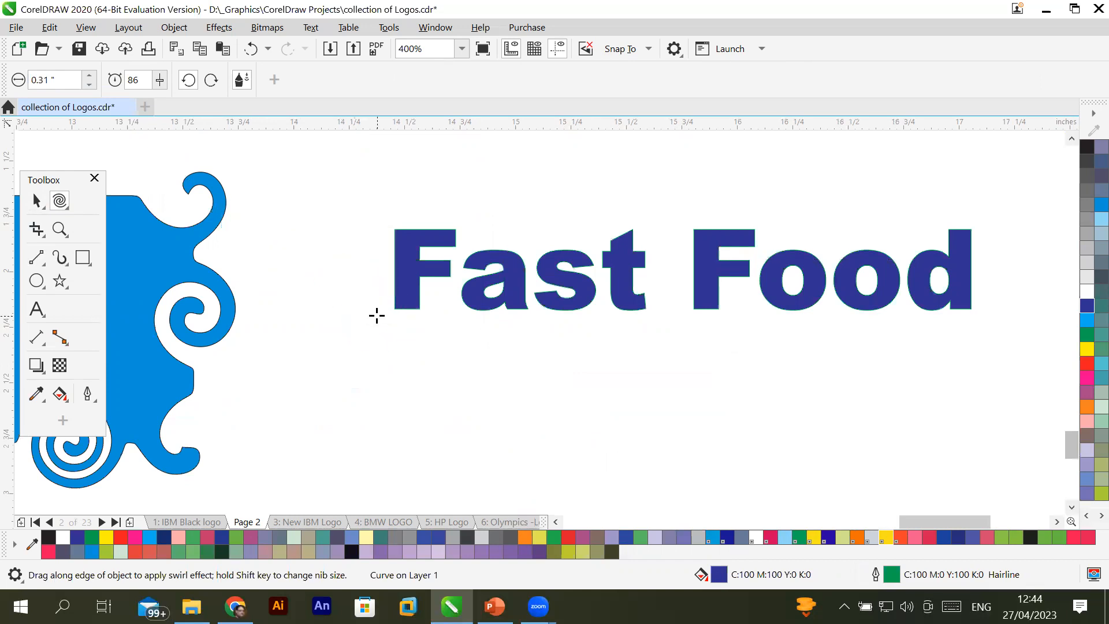
click(376, 315)
click(986, 324)
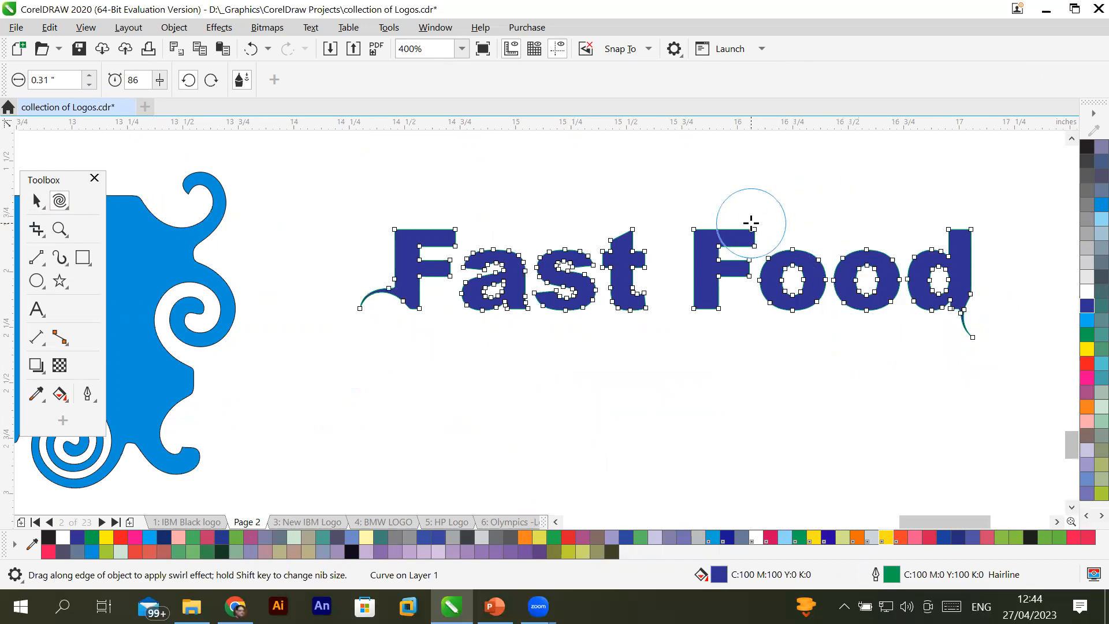
drag(765, 221, 765, 222)
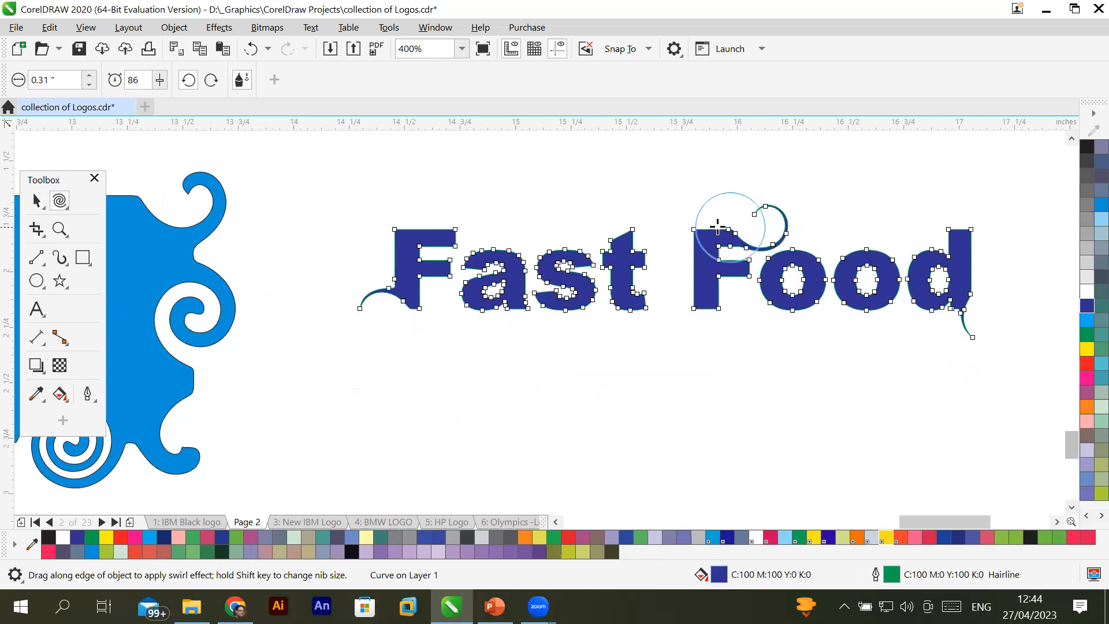
drag(682, 209, 682, 210)
Apply clockwise twirls to the upper-right corner of the F and the top of the t in "Fast".
click(212, 81)
drag(461, 211, 458, 208)
drag(629, 212, 628, 210)
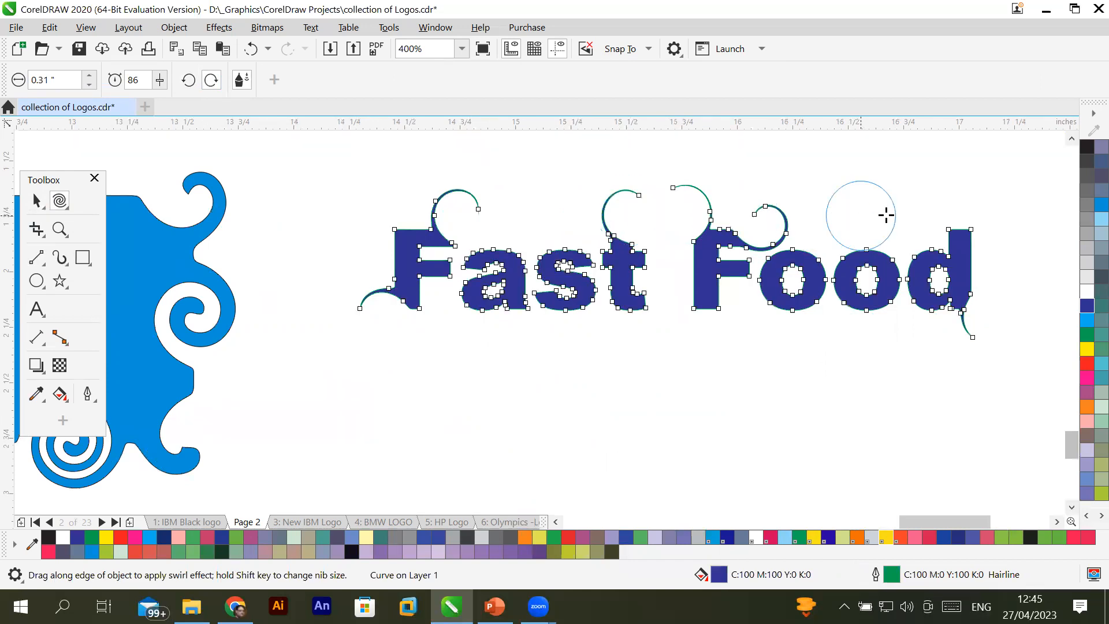
Twirl the top of the d and bottom of the second o clockwise, and the bottoms of the second F, a, s, t and first o counterclockwise.
drag(960, 216, 961, 213)
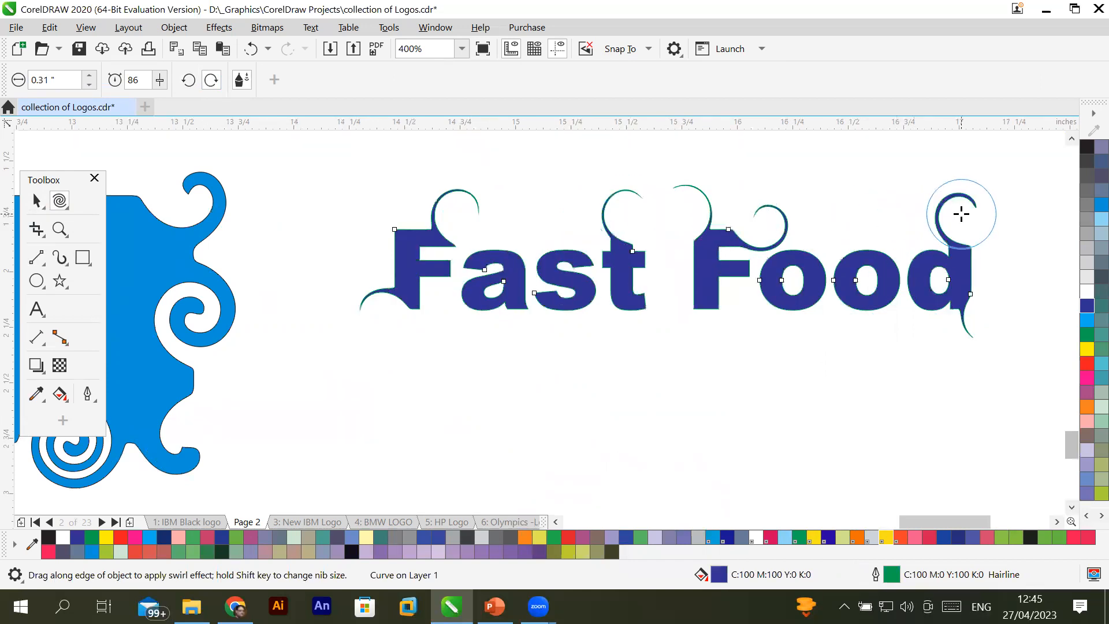
click(187, 81)
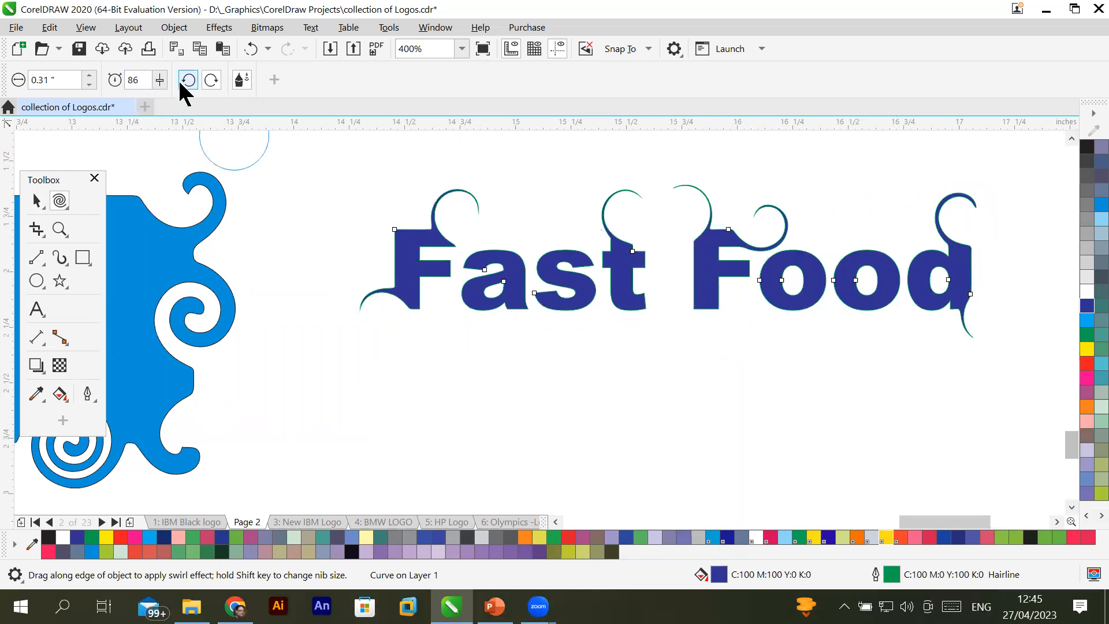
drag(710, 322, 683, 328)
drag(542, 324, 647, 319)
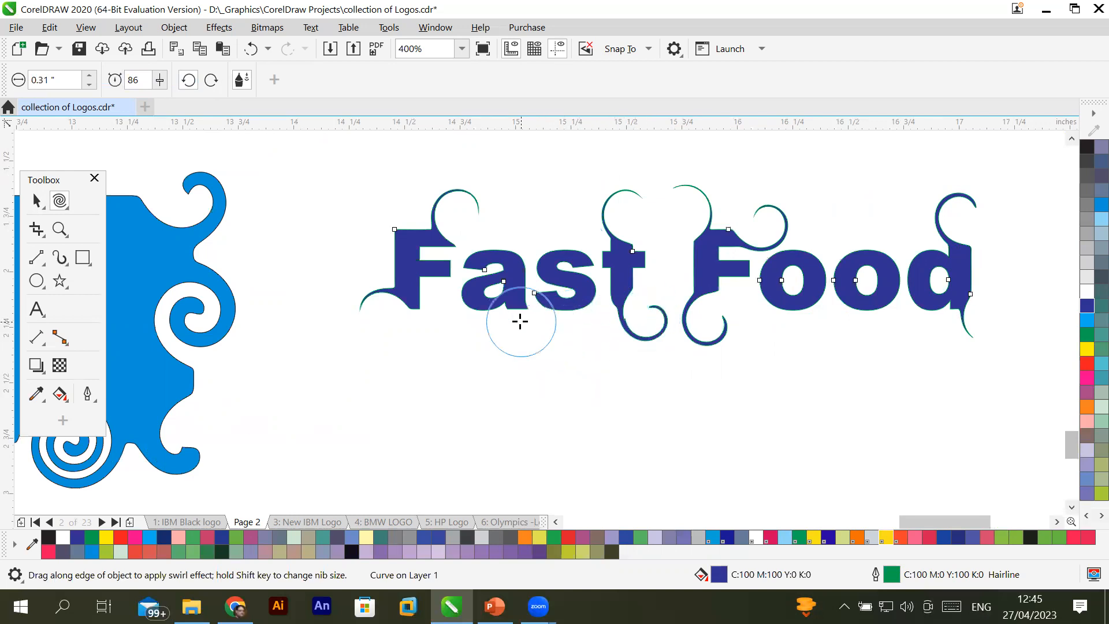
drag(522, 334, 570, 325)
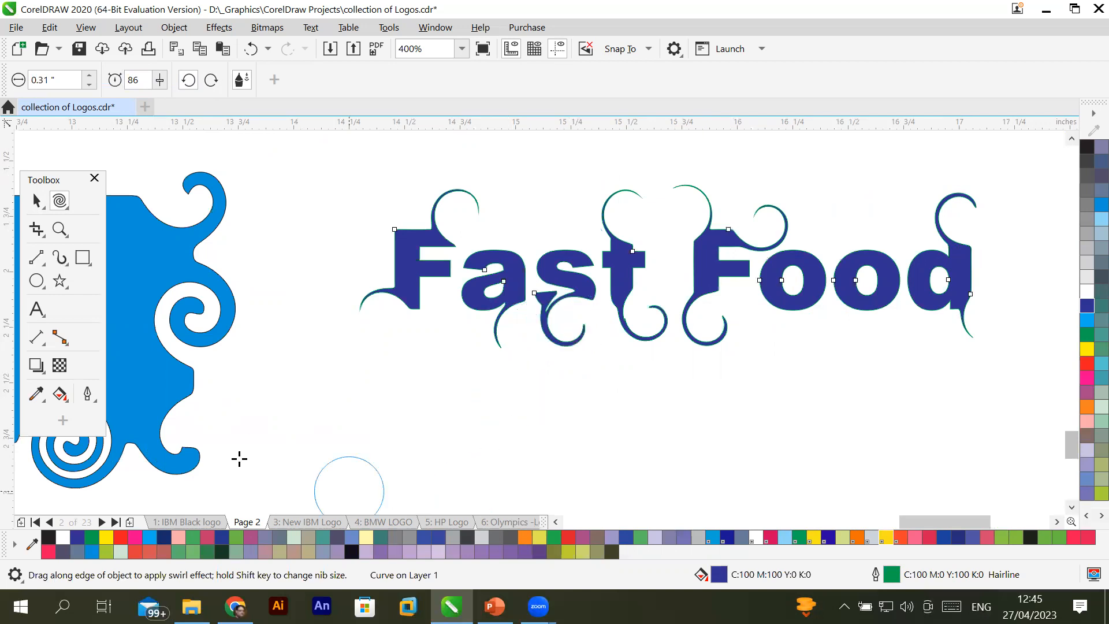
drag(795, 322, 820, 329)
click(209, 85)
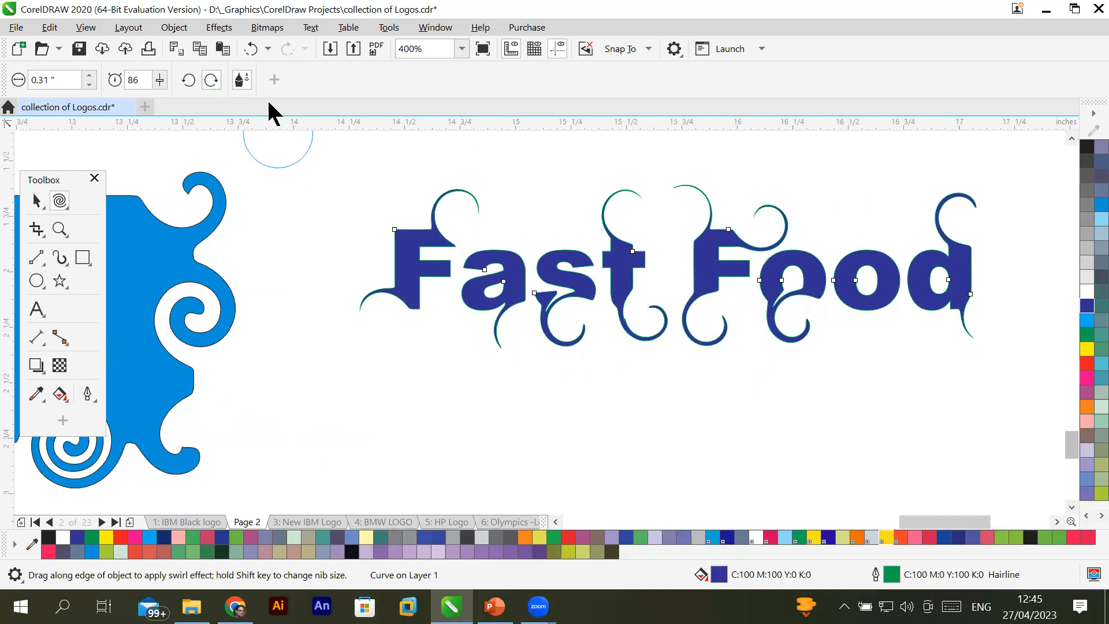
drag(872, 326, 872, 322)
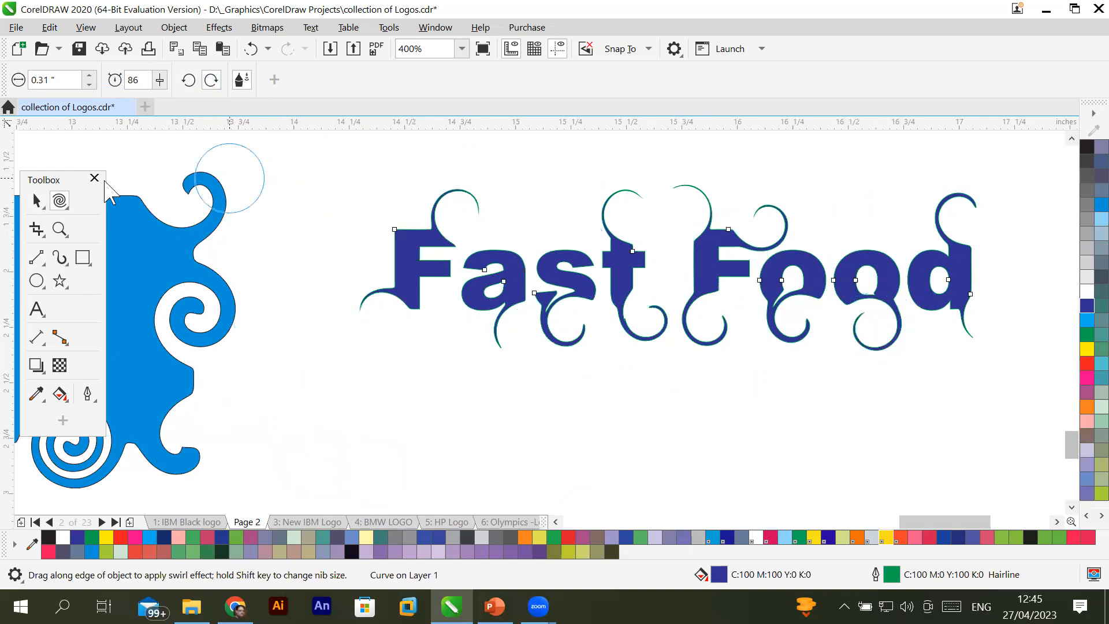
Select the twirled "Fast Food" curve and fill it with white.
click(37, 201)
drag(325, 147, 974, 384)
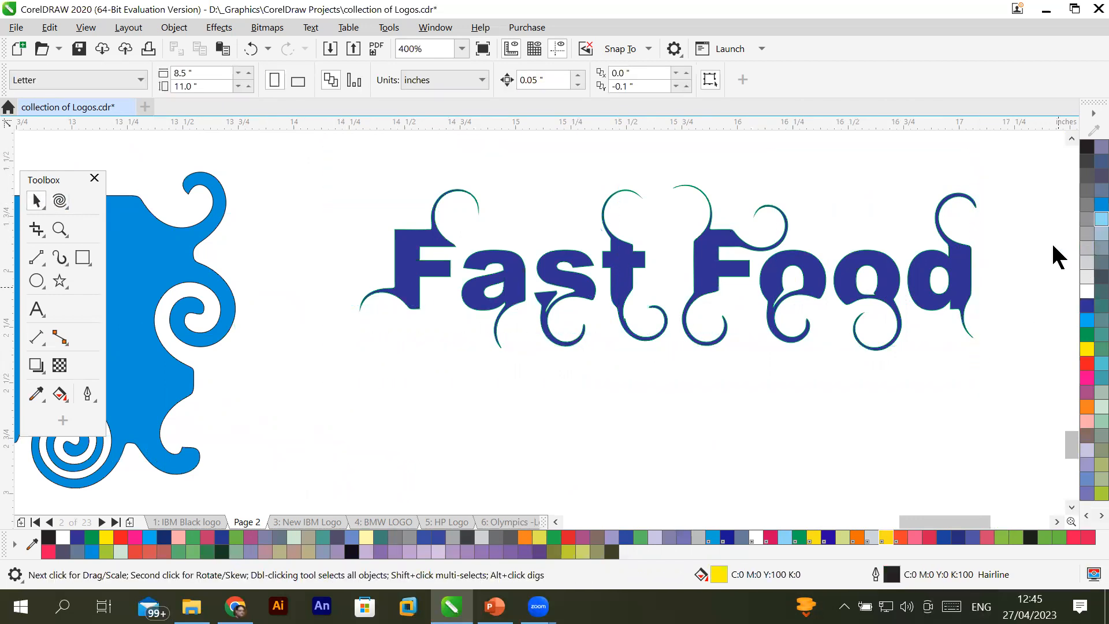
click(654, 399)
click(767, 266)
click(1086, 289)
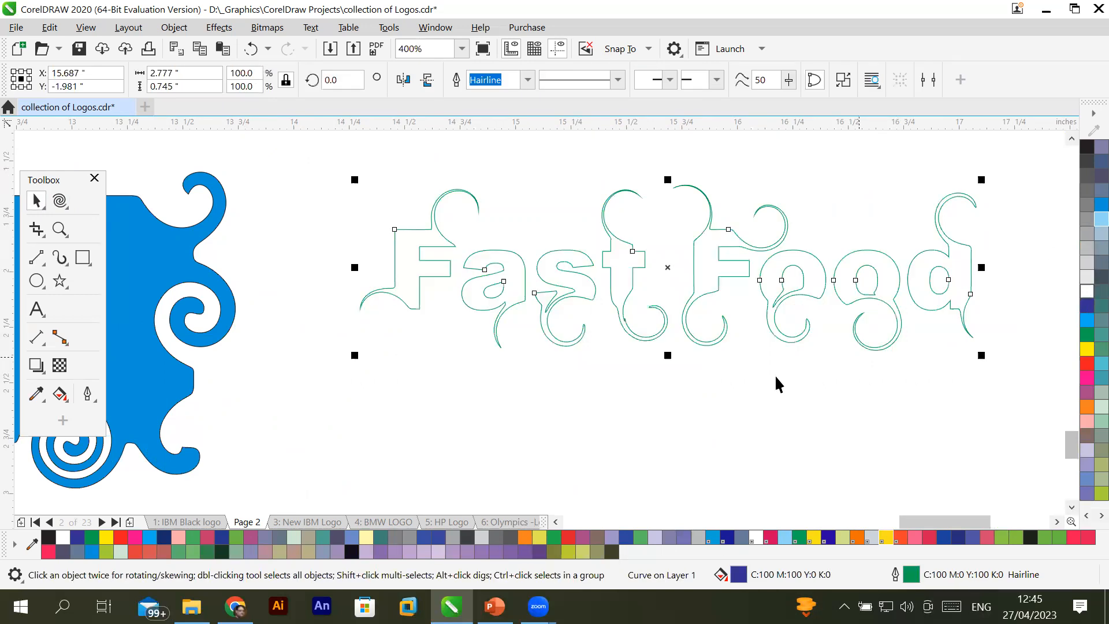
Move the white "Fast Food" lettering onto the lower part of the dark menu panel on the Pizza Delivery flyer.
scroll(748, 361, down, 1)
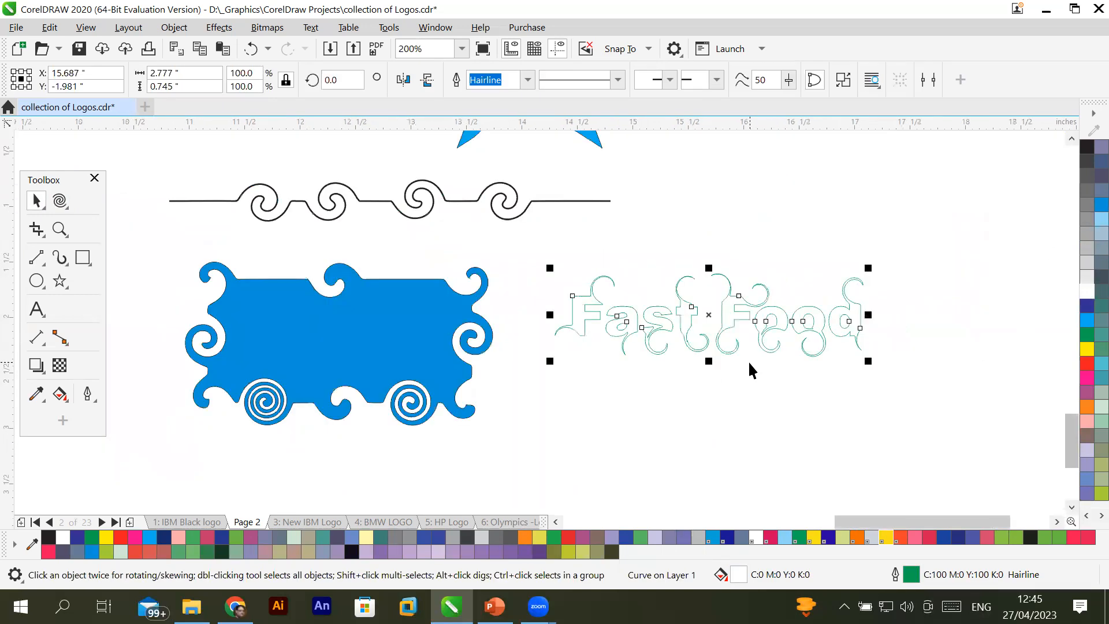
scroll(731, 438, down, 1)
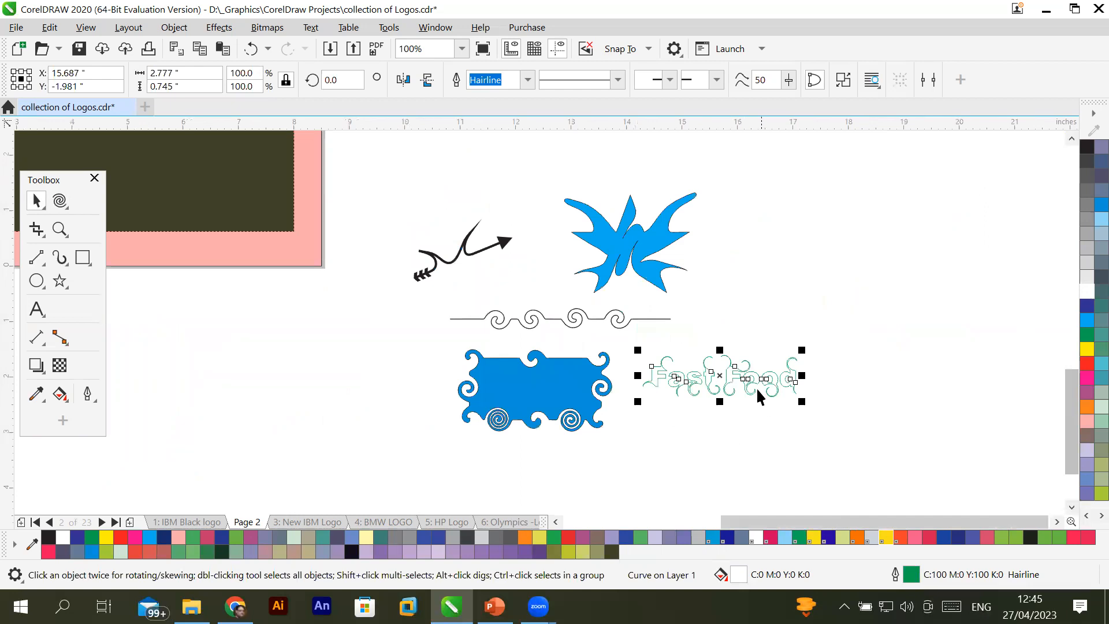
drag(742, 379, 96, 148)
click(769, 199)
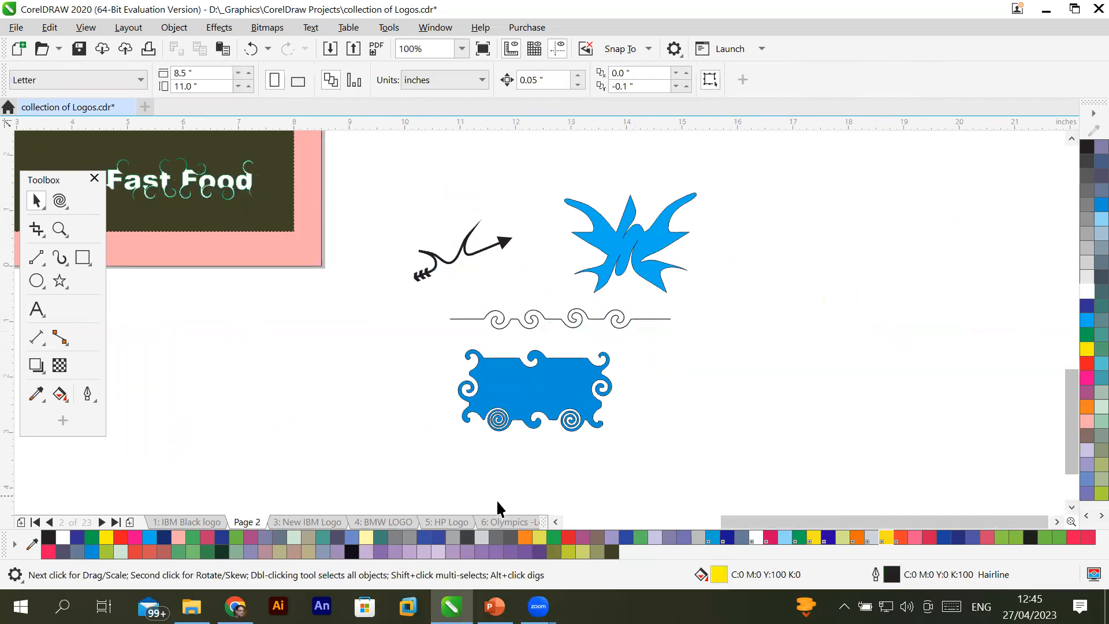
scroll(556, 526, left, 5)
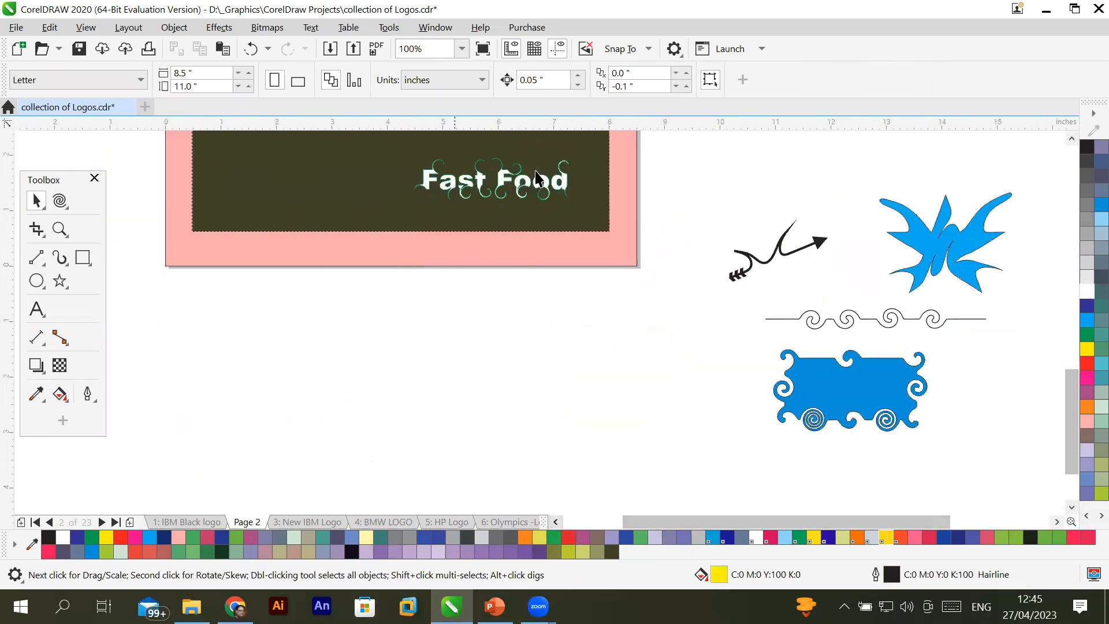
scroll(1076, 149, up, 3)
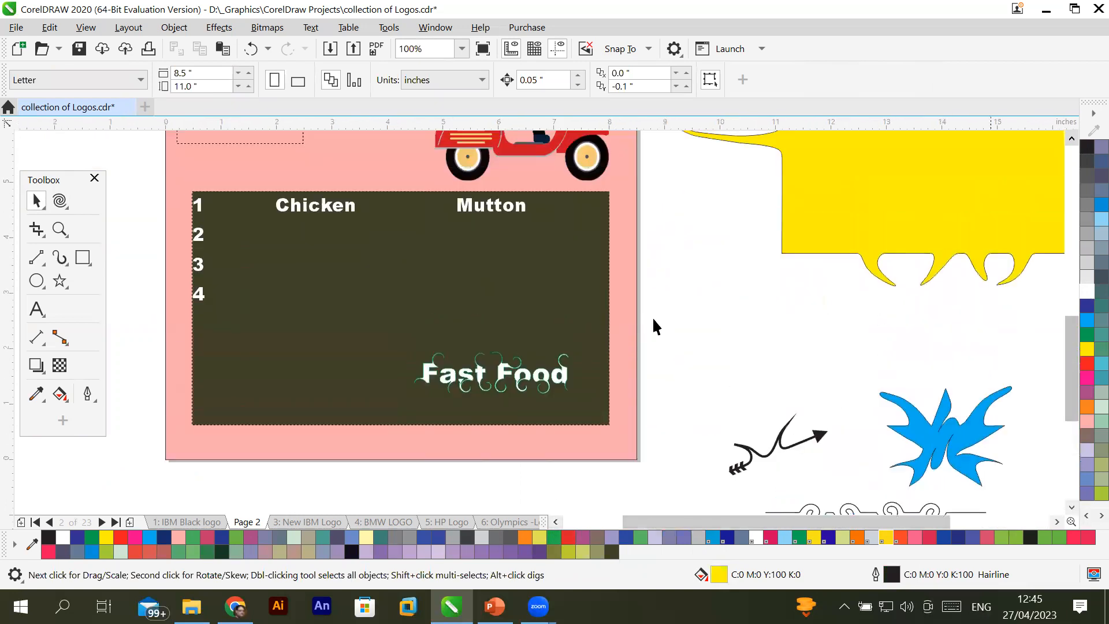
click(532, 312)
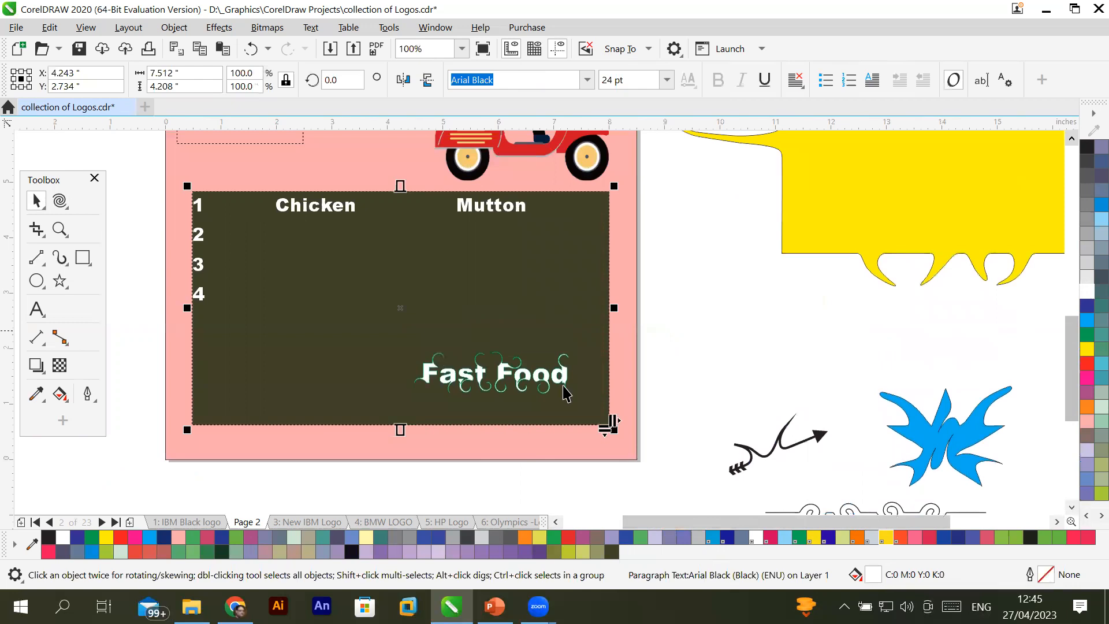
click(680, 375)
Change the outline of the "Fast Food" lettering on the dark panel to red and deselect it.
scroll(542, 375, up, 2)
scroll(542, 375, up, 3)
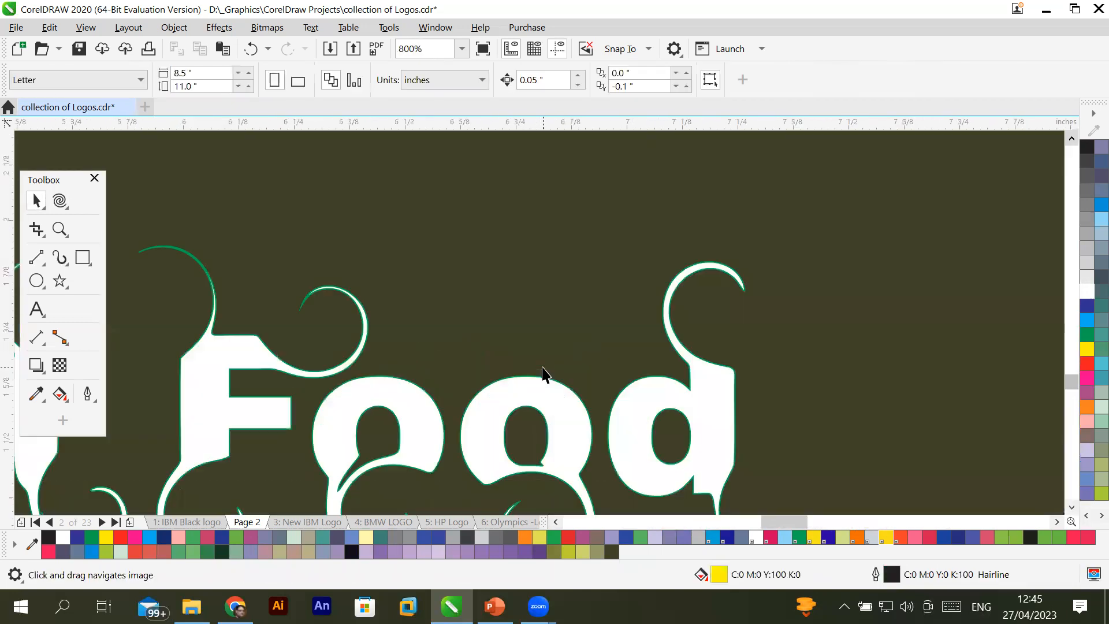
scroll(542, 376, down, 3)
click(488, 388)
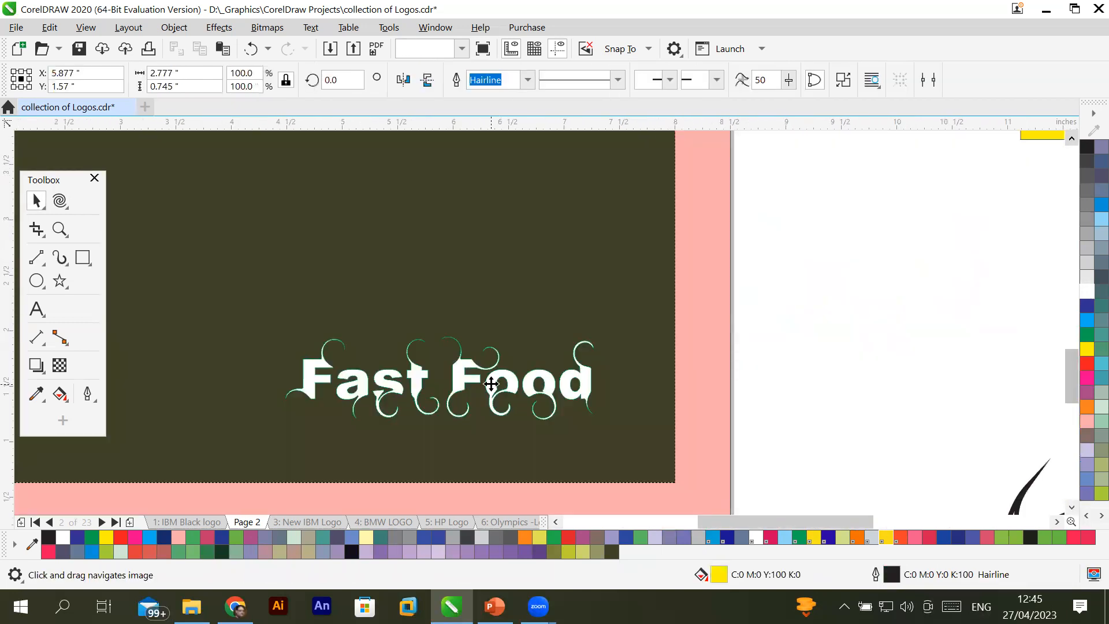
right_click(1086, 363)
click(875, 388)
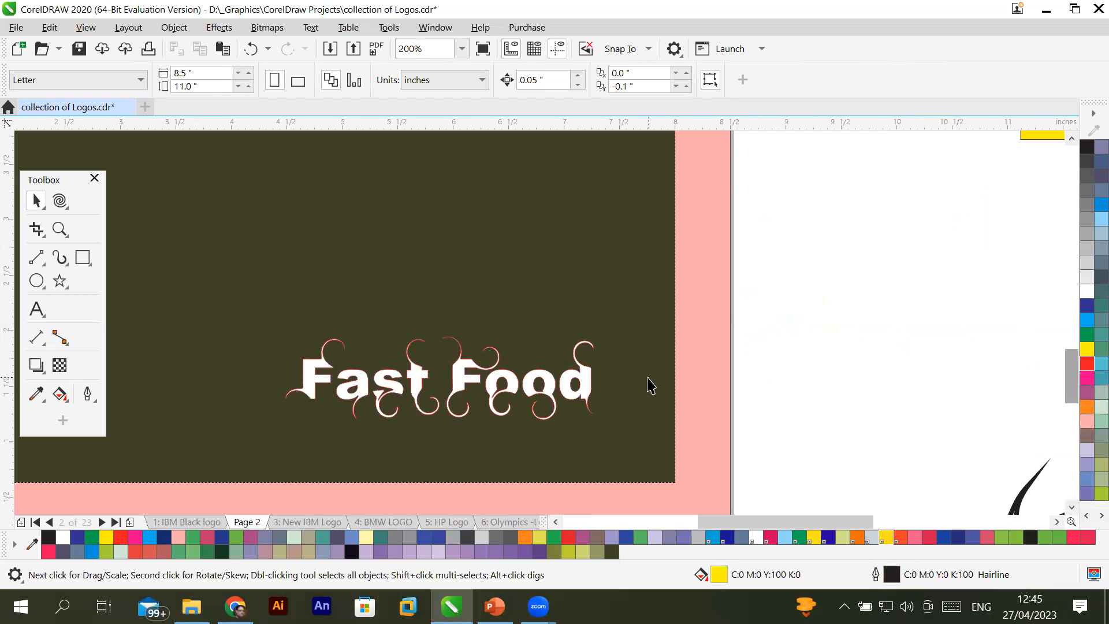
Draw a rectangle about 6.35 by 5.09 inches in the empty space to the left of the flyer.
click(1073, 139)
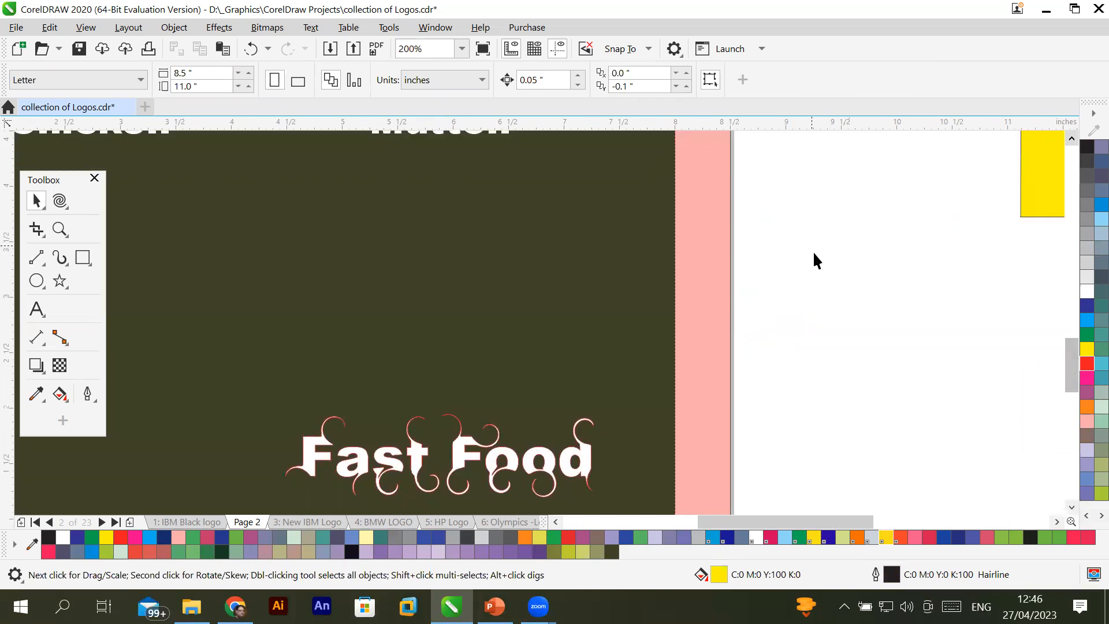
scroll(814, 255, down, 1)
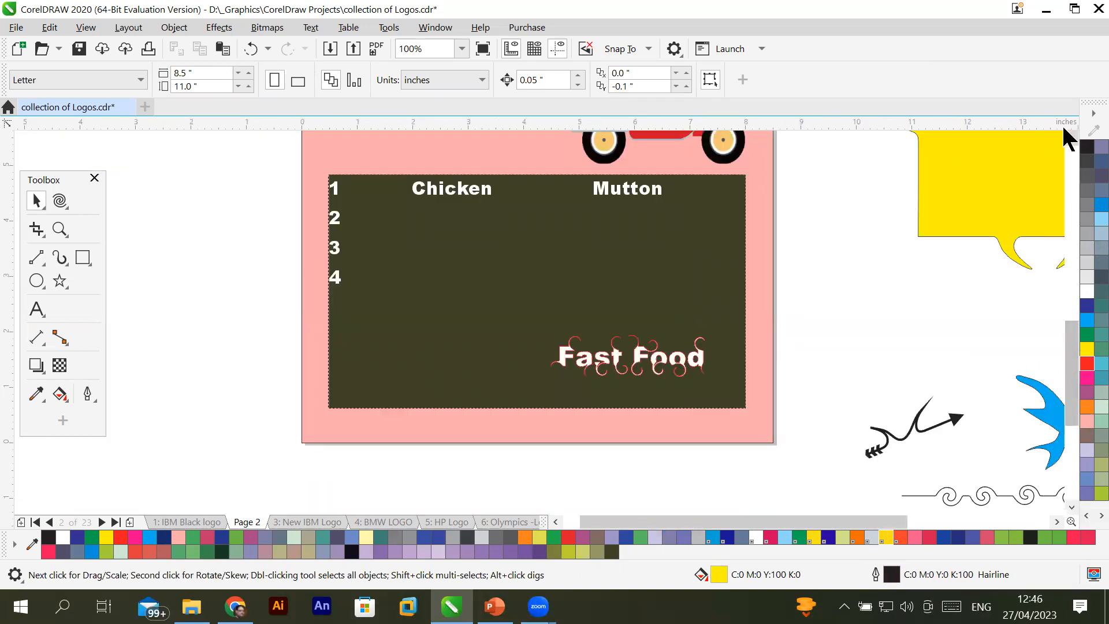
scroll(1072, 138, up, 3)
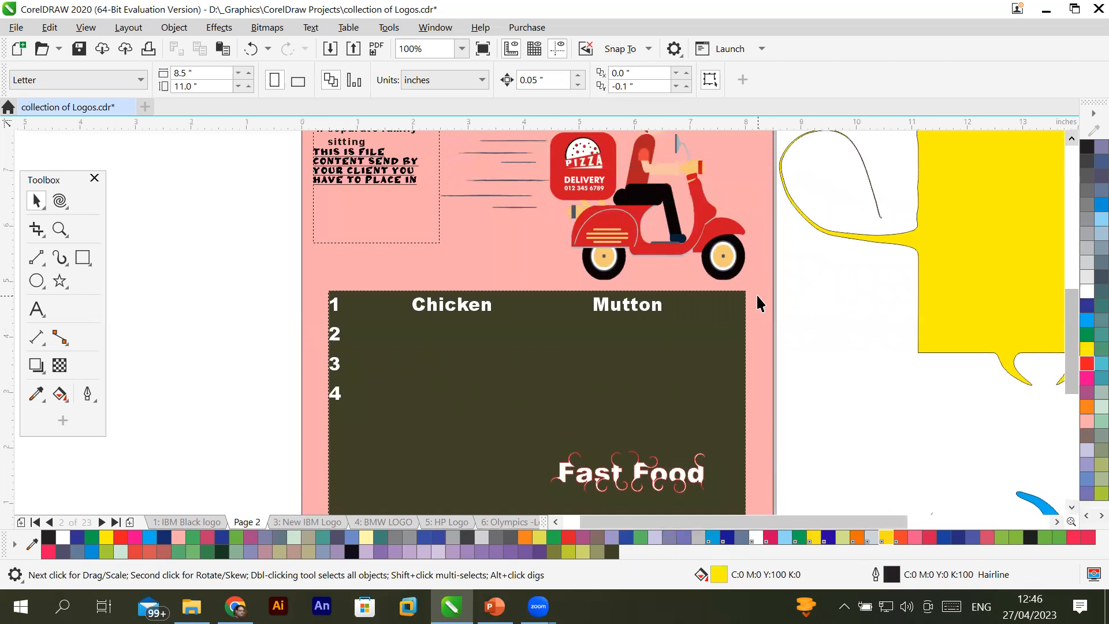
scroll(757, 293, up, 1)
scroll(757, 293, down, 2)
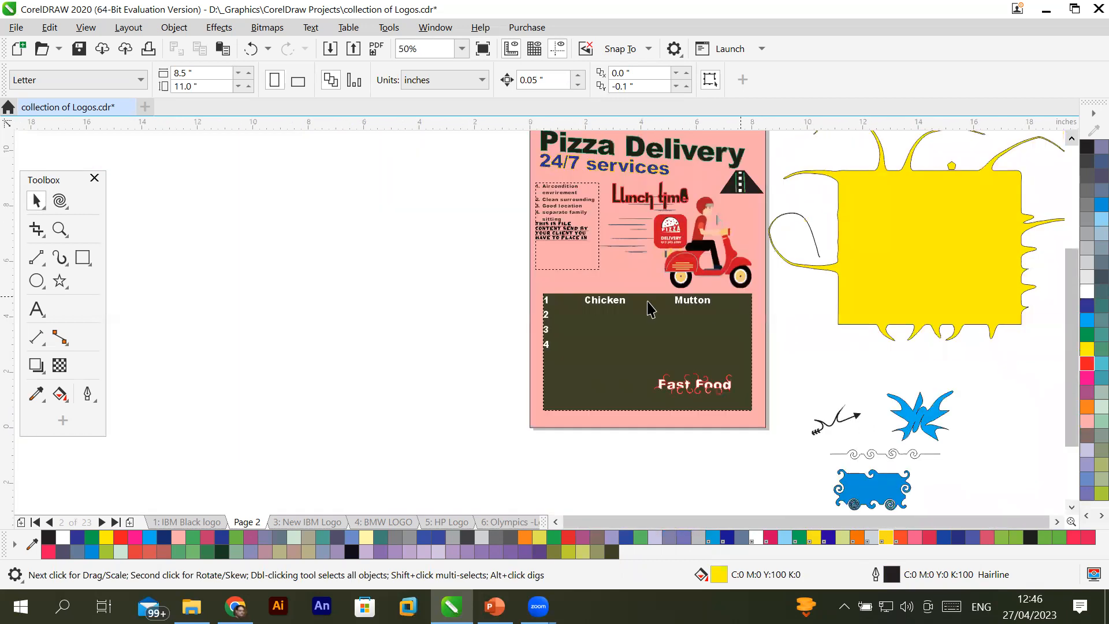
click(56, 200)
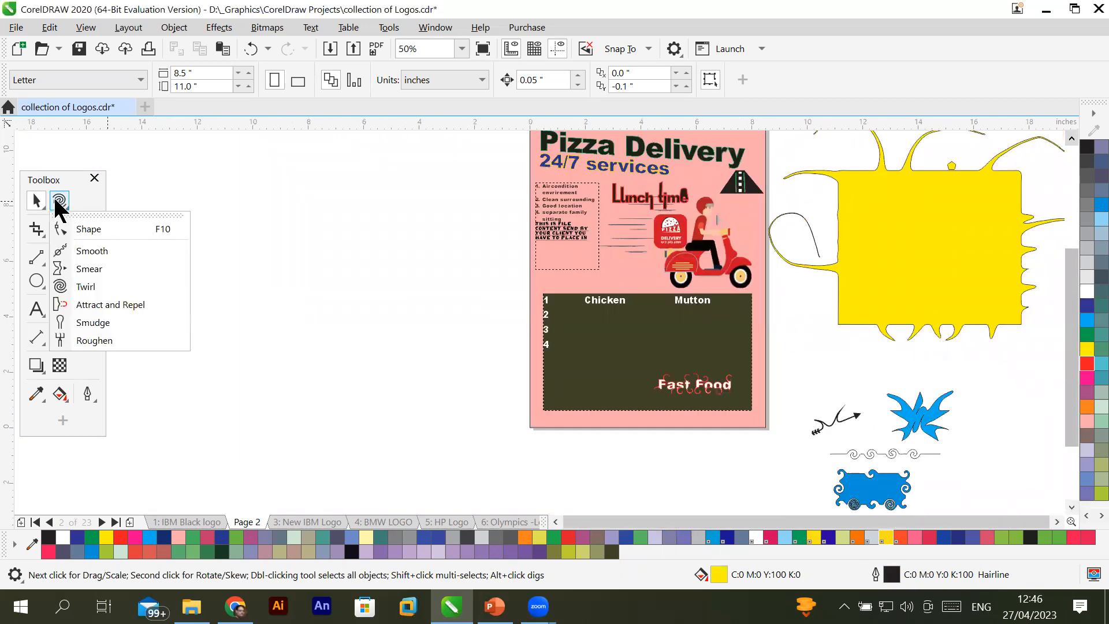
click(131, 305)
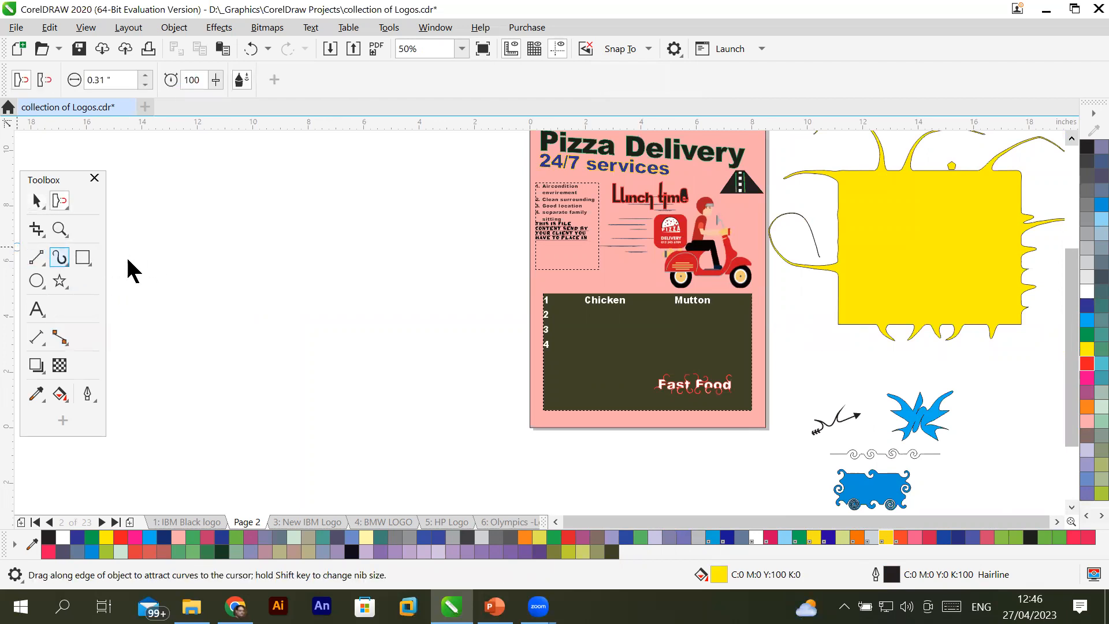
click(84, 258)
drag(225, 230, 406, 373)
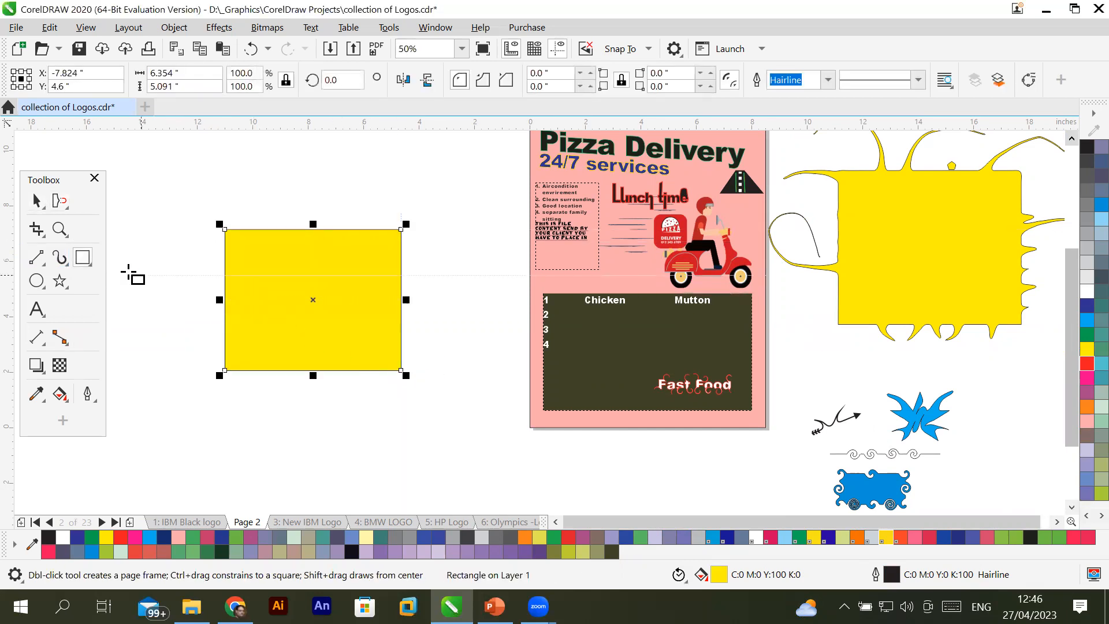
Apply the Attract and Repel tool in attract mode to the upper-left corner of the new yellow rectangle.
click(59, 201)
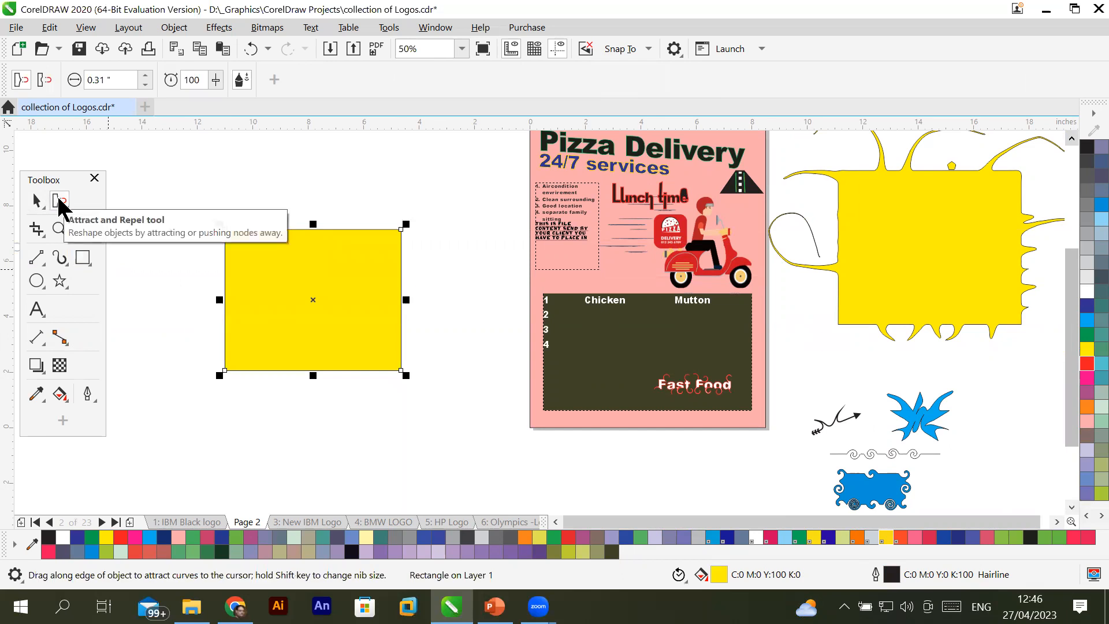
click(60, 203)
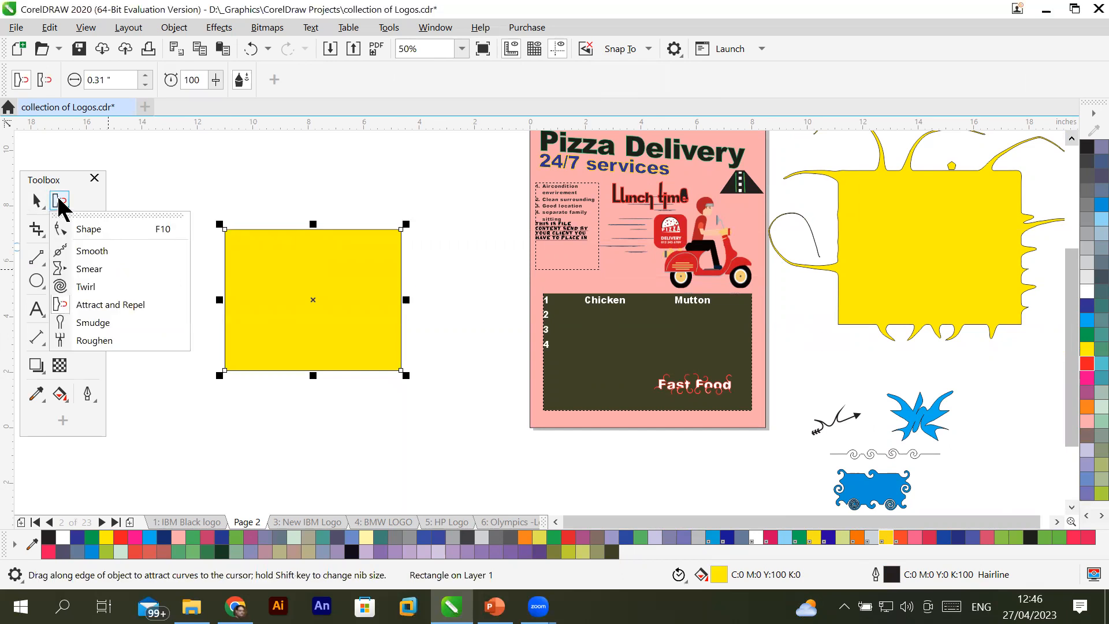
click(93, 305)
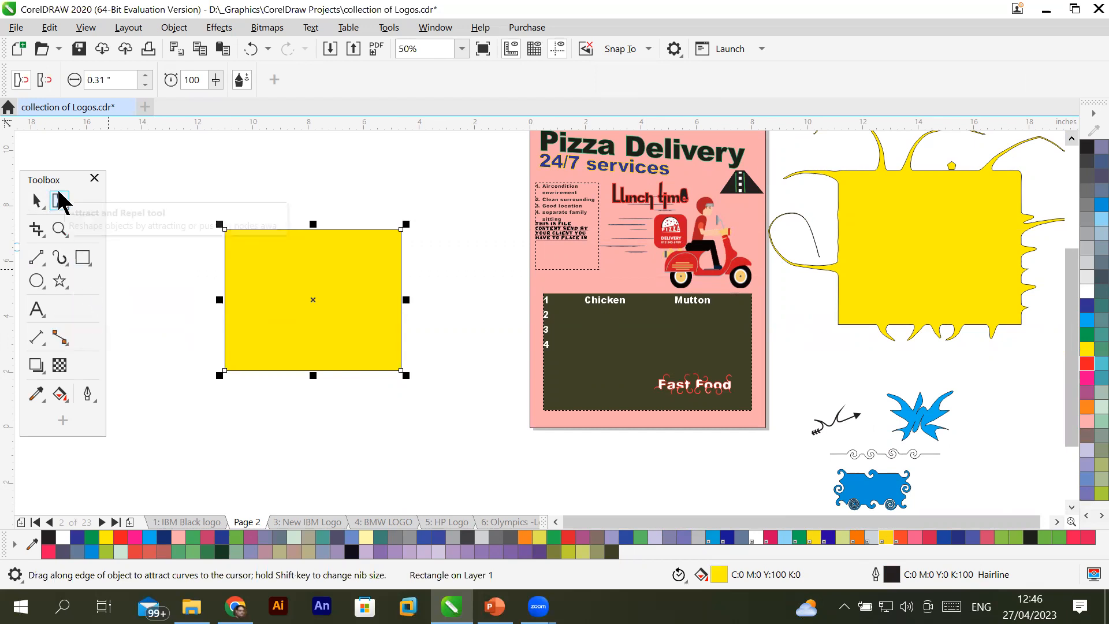
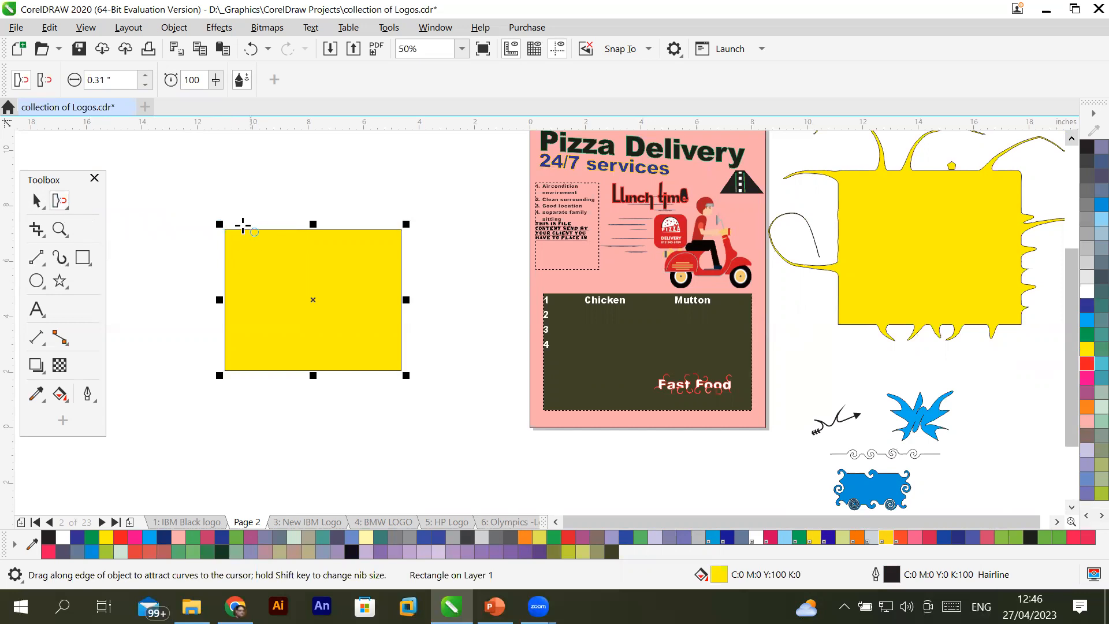
click(22, 80)
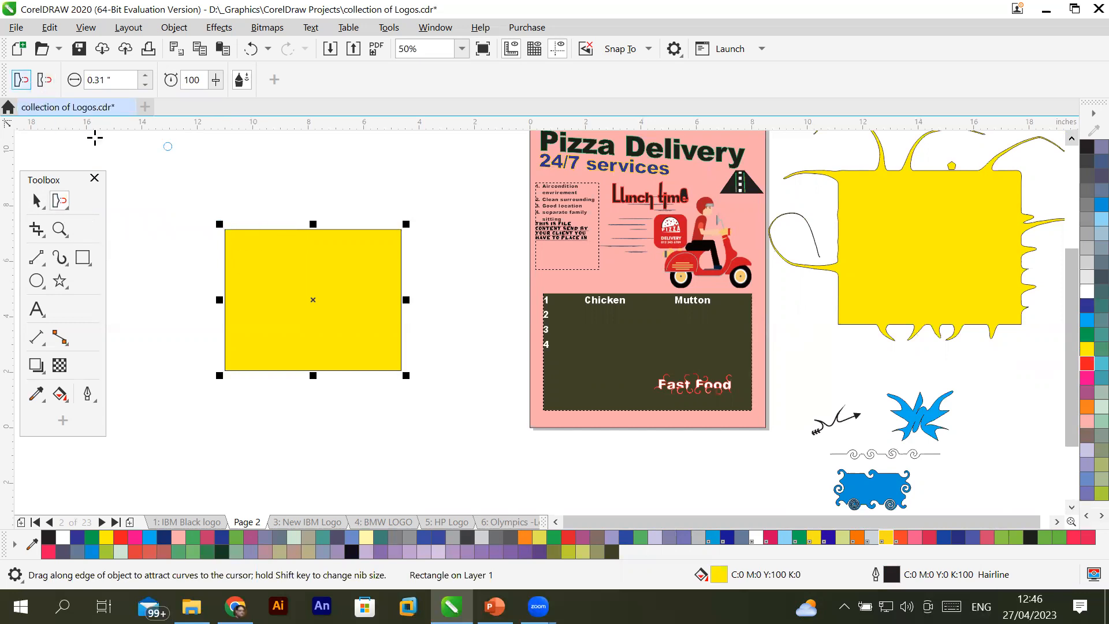
click(223, 230)
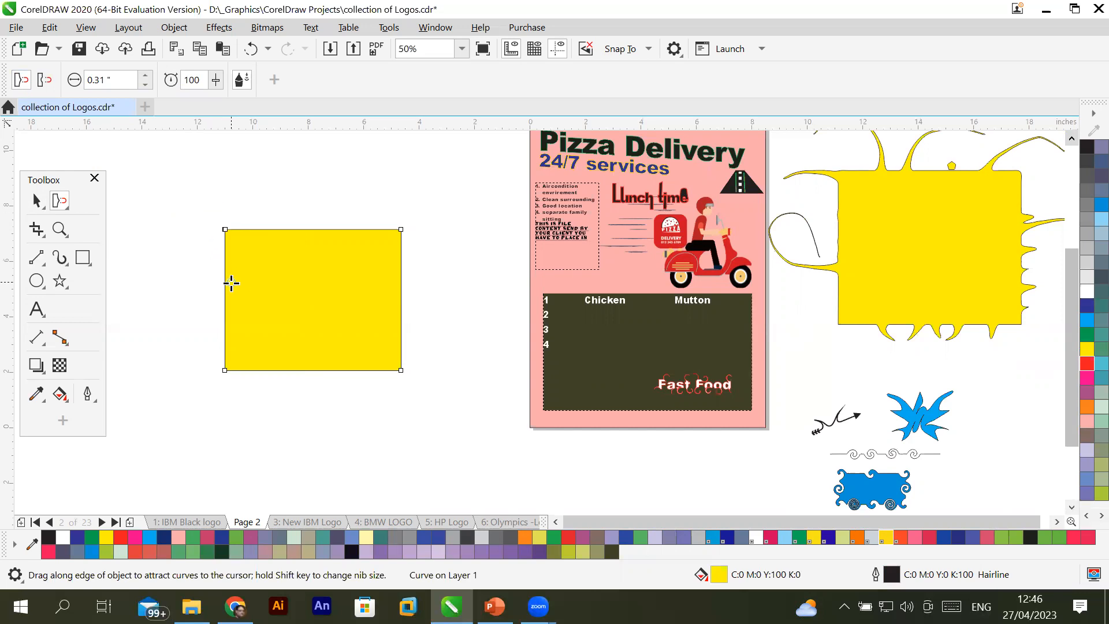
Move the plain yellow rectangle up and away from the flyer, to about X -9.303, Y 5.267 inches.
click(37, 203)
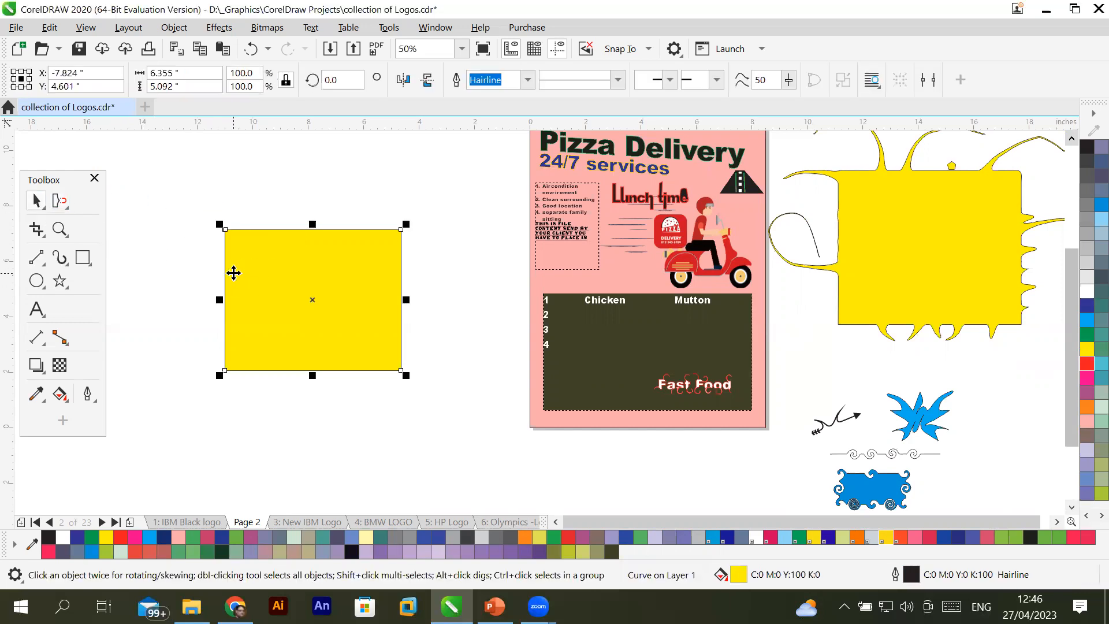
drag(256, 274, 216, 256)
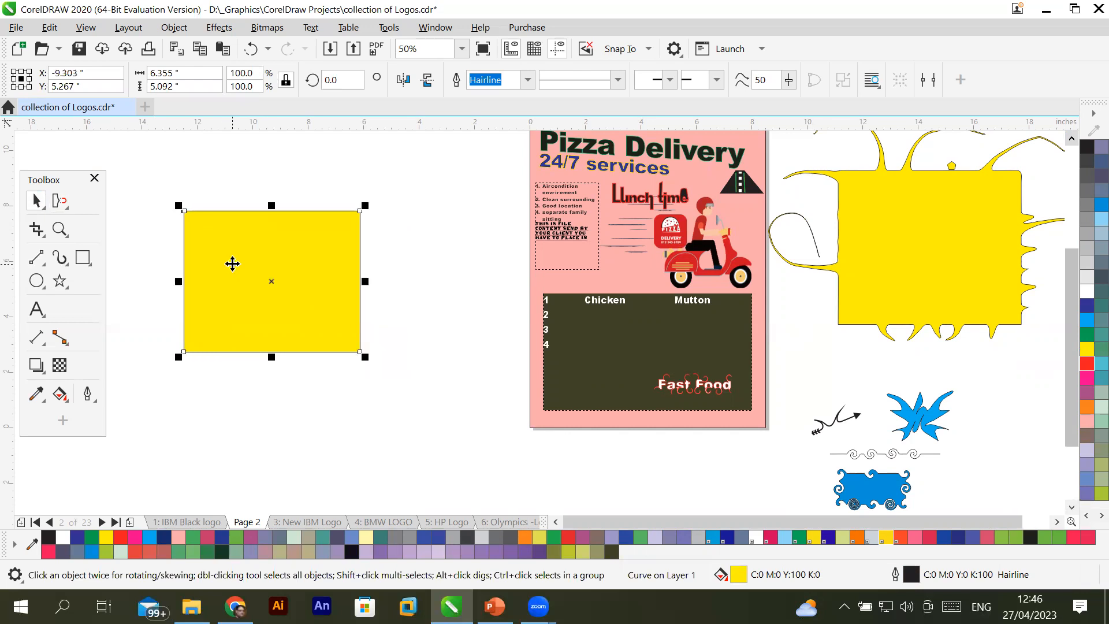
click(58, 201)
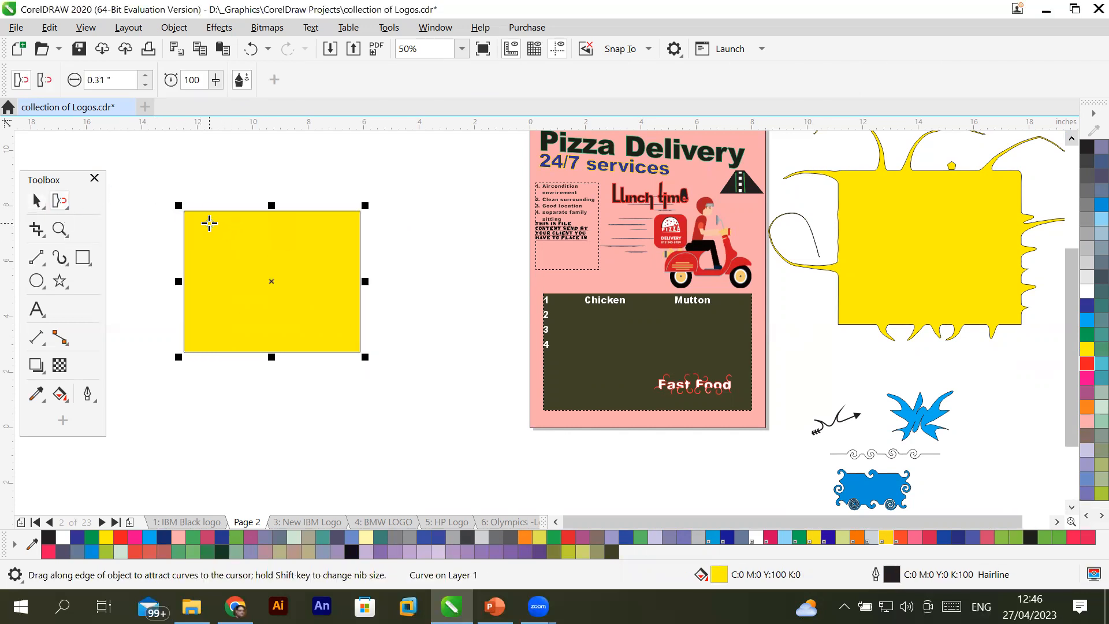
click(37, 201)
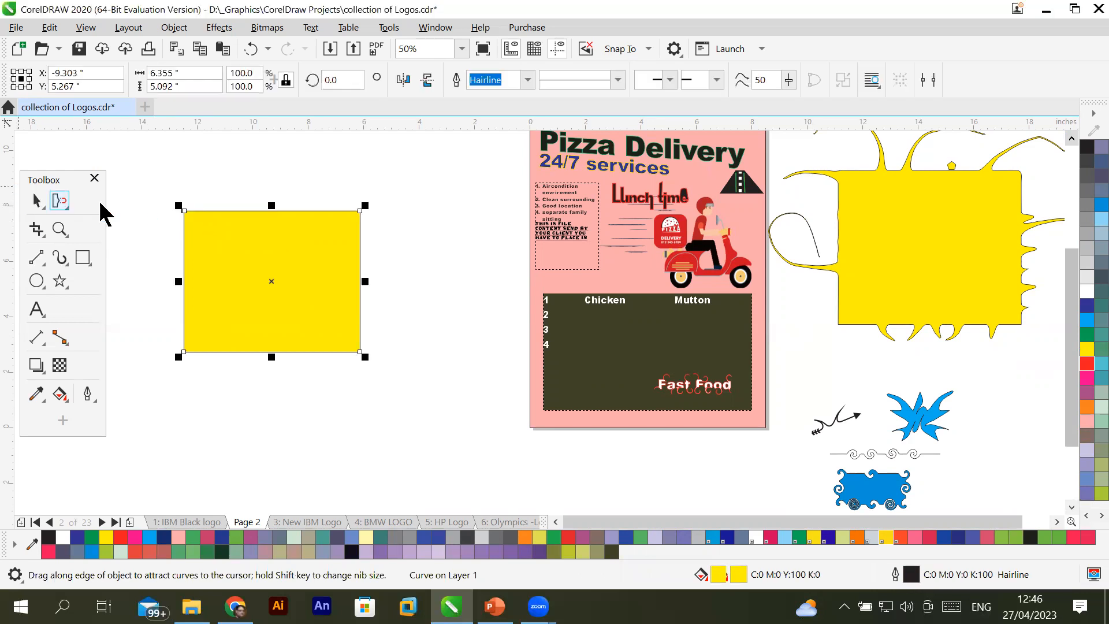
right_click(241, 235)
click(221, 266)
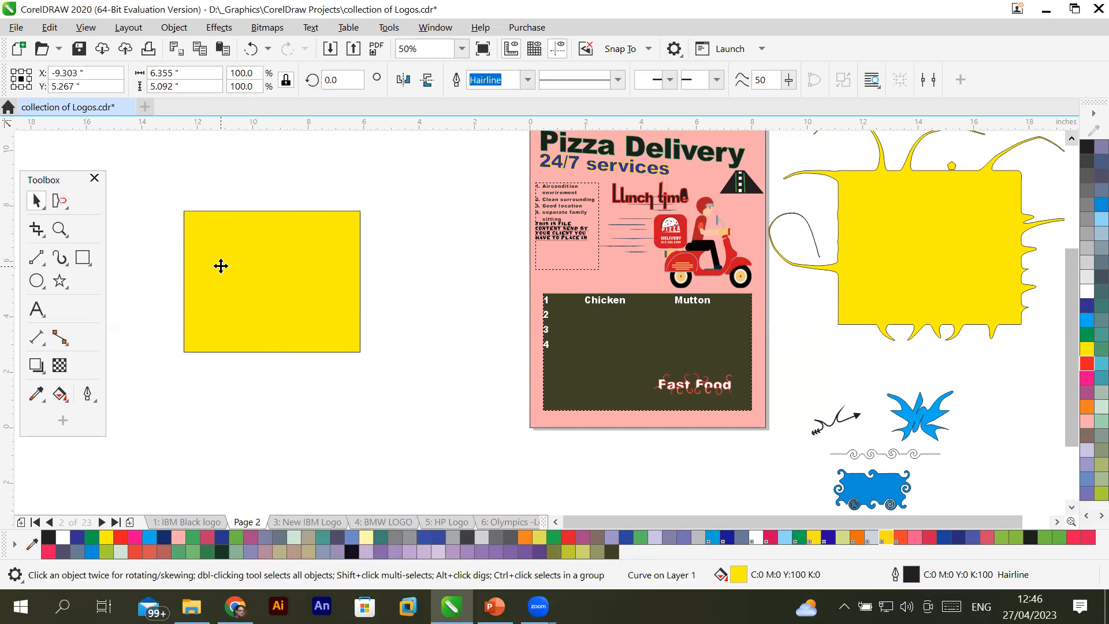
right_click(221, 267)
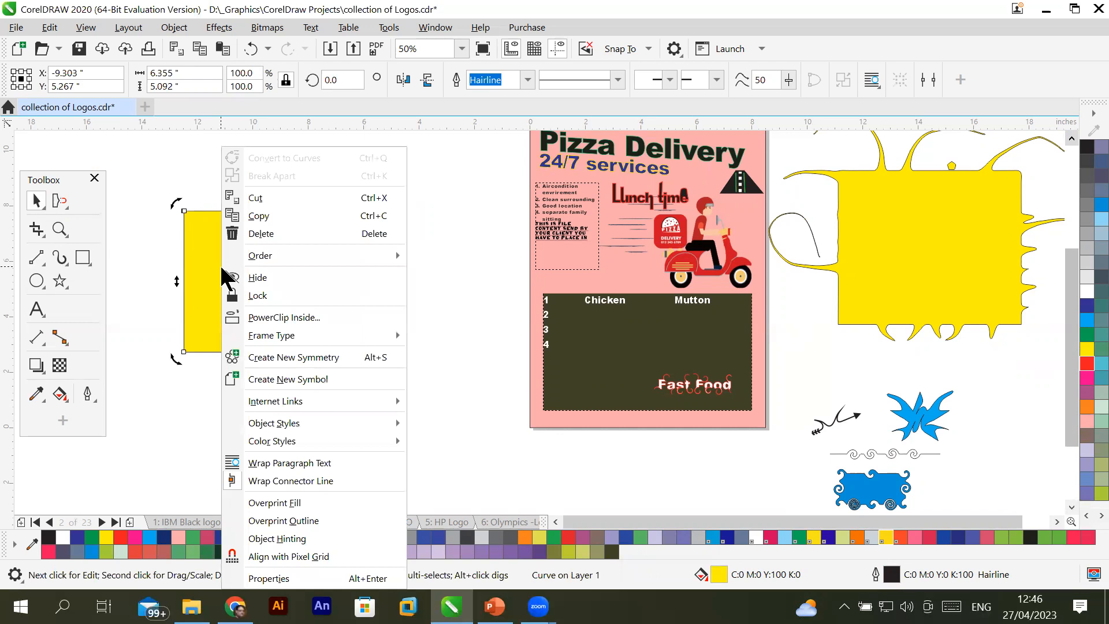
click(198, 301)
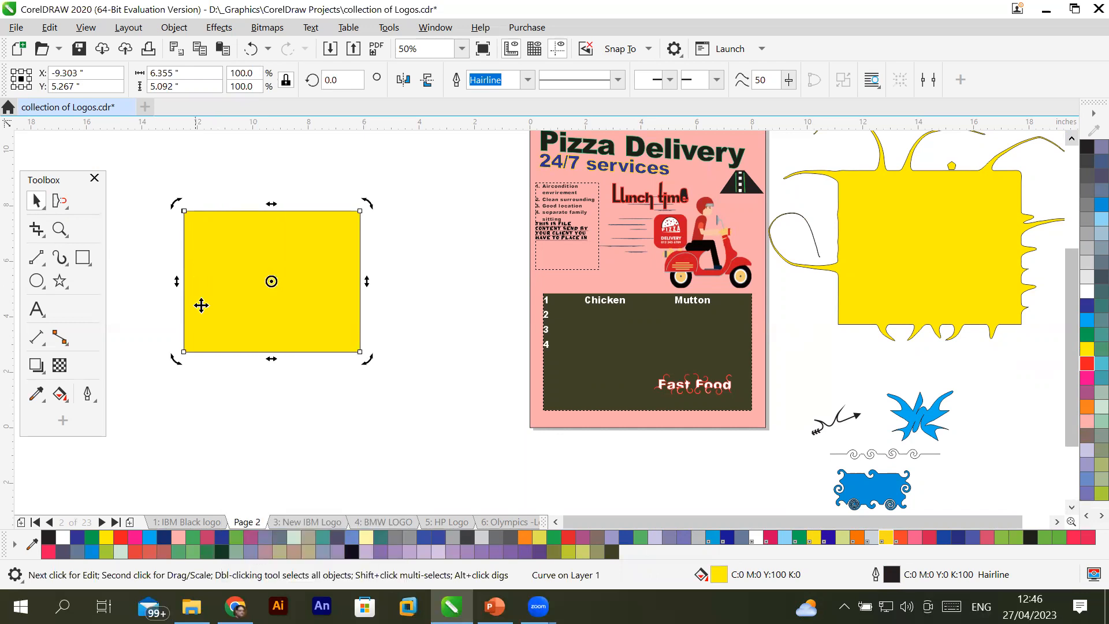
right_click(239, 312)
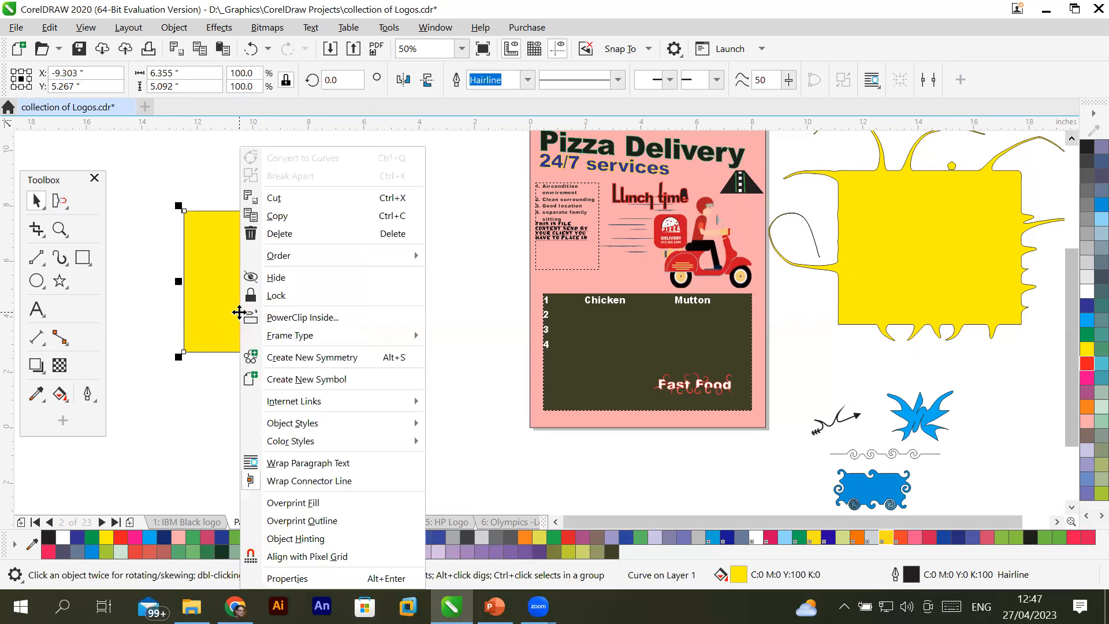
click(220, 310)
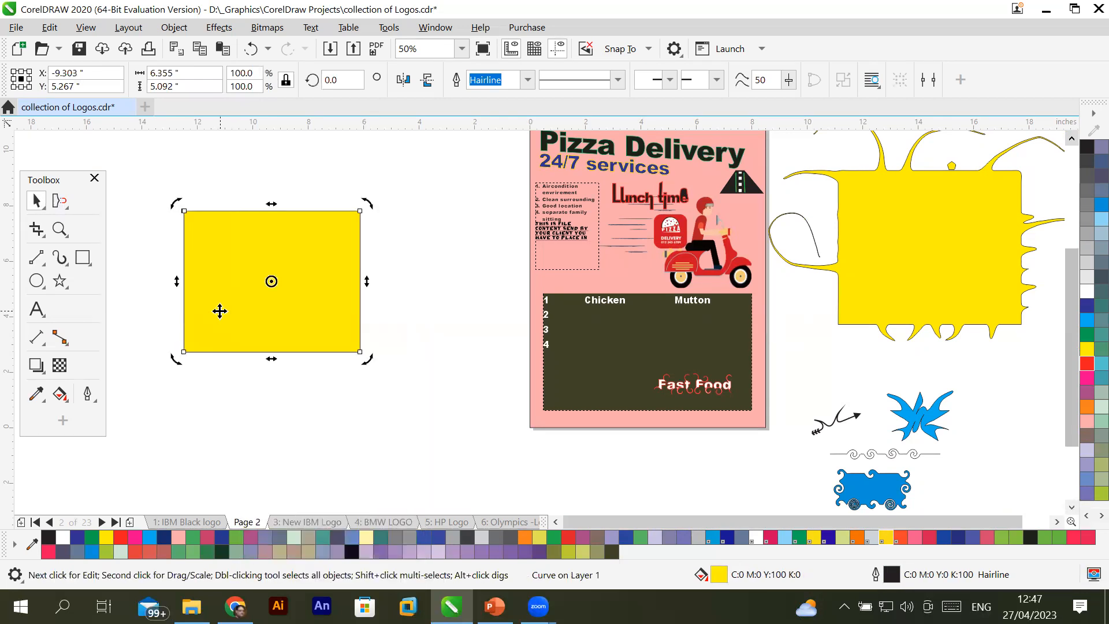
click(219, 308)
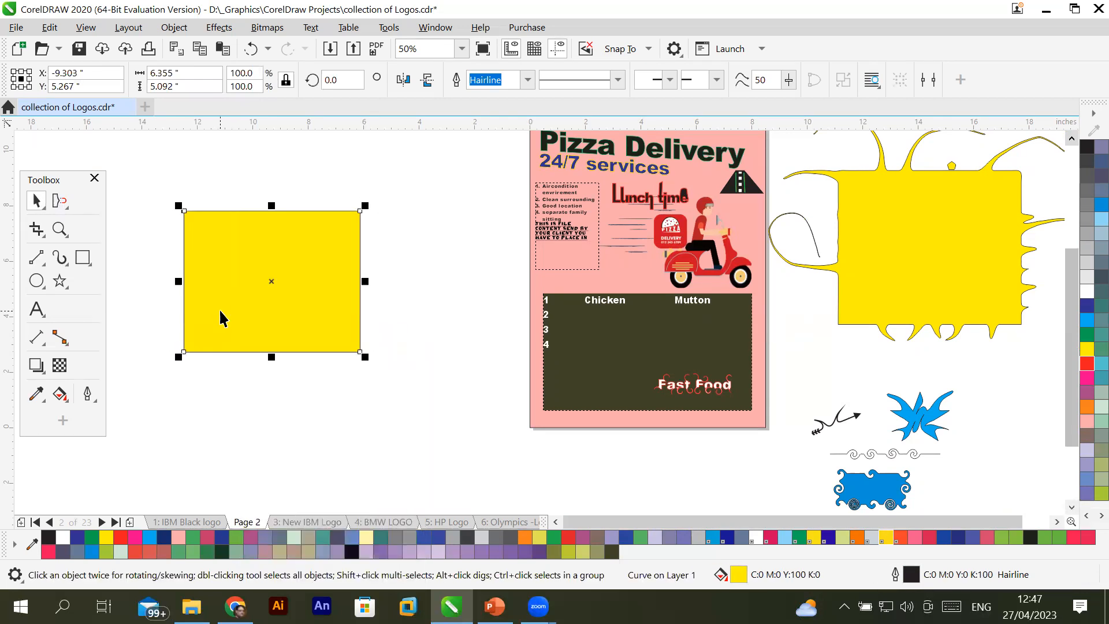
Activate the Attract and Repel tool on the plain yellow rectangle and set its nib size to 2.0 inches.
click(66, 204)
click(58, 201)
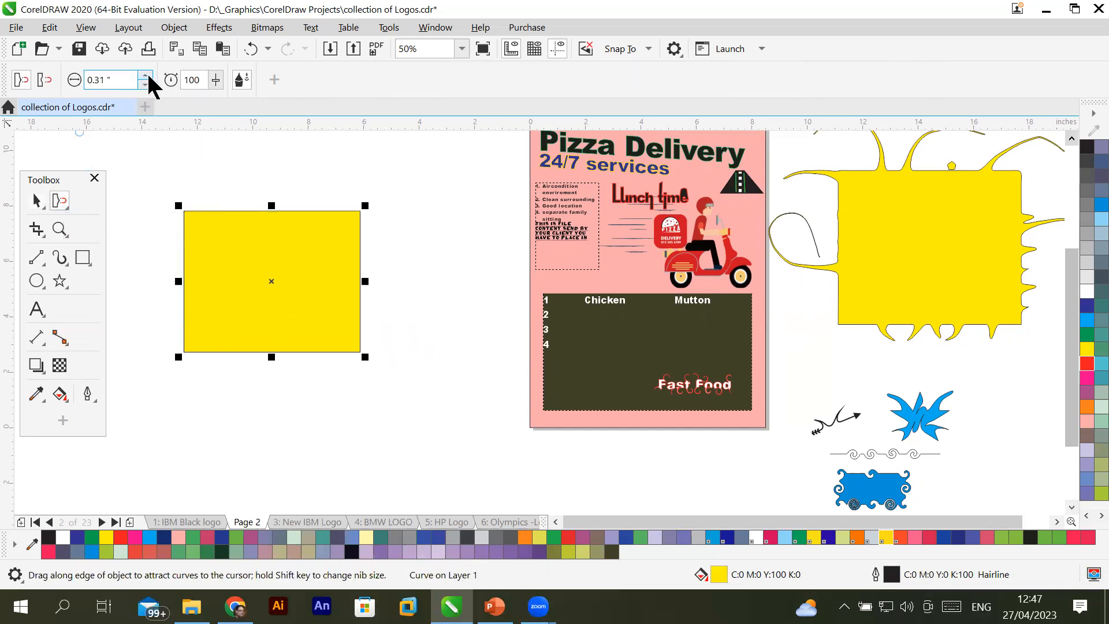
click(79, 80)
text(1)
key(Return)
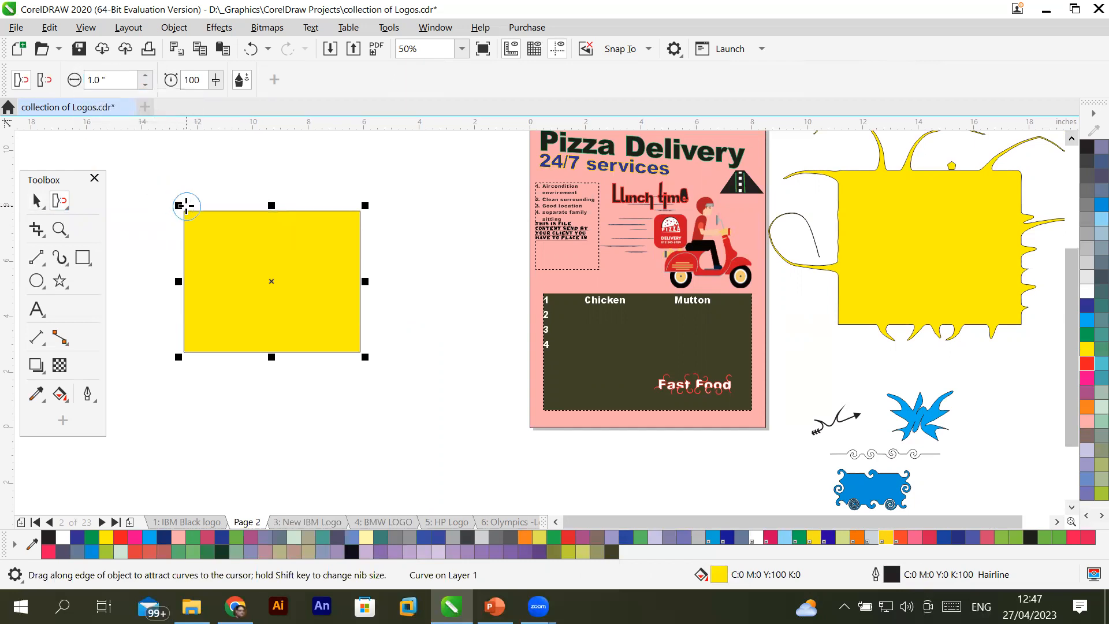
drag(115, 81, 39, 67)
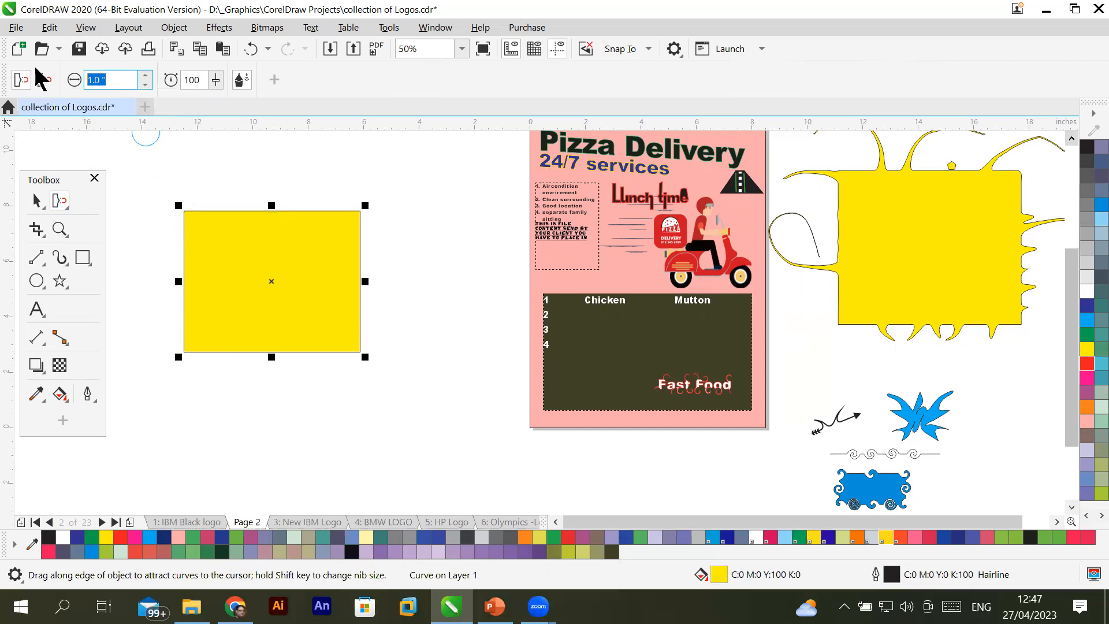
text(2)
key(Return)
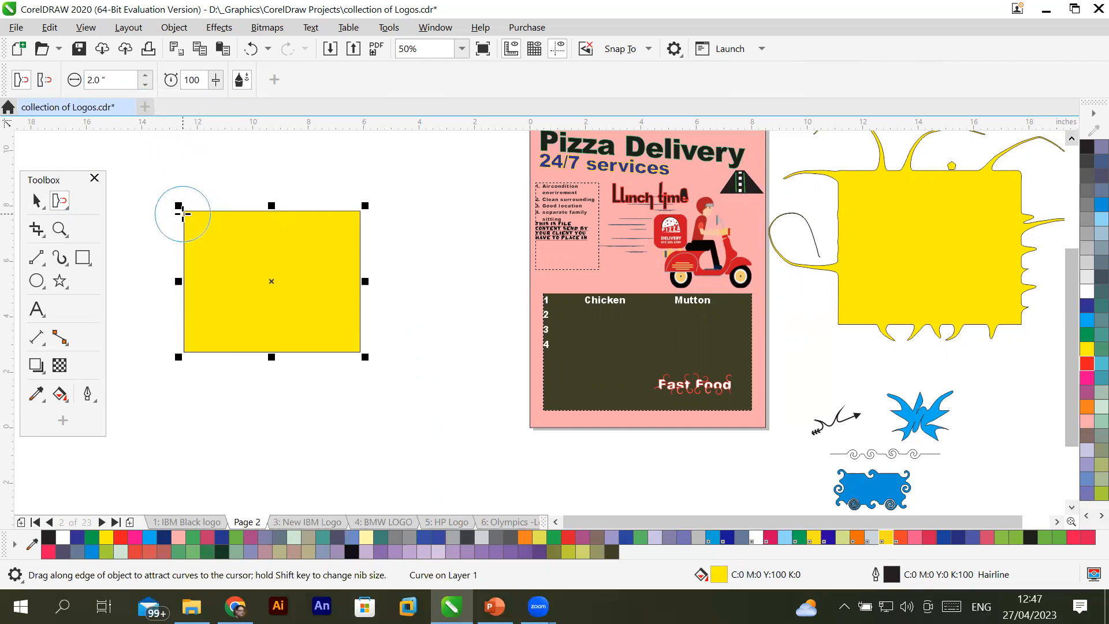
Attract the yellow rectangle's upper-left corner outward into a spike and its other three corners inward.
click(170, 198)
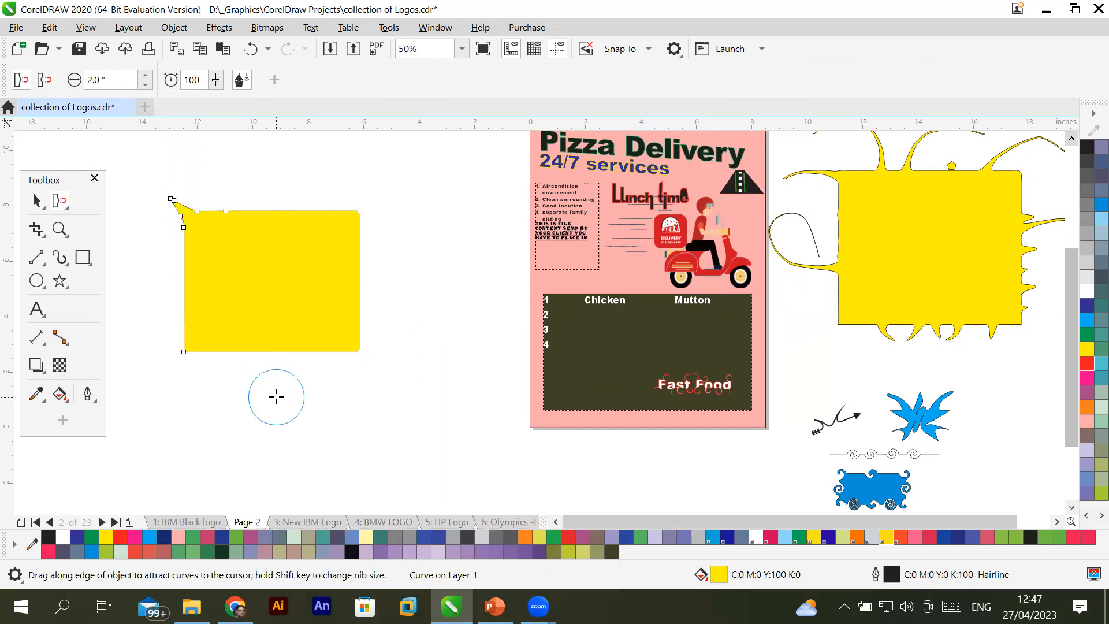
click(345, 227)
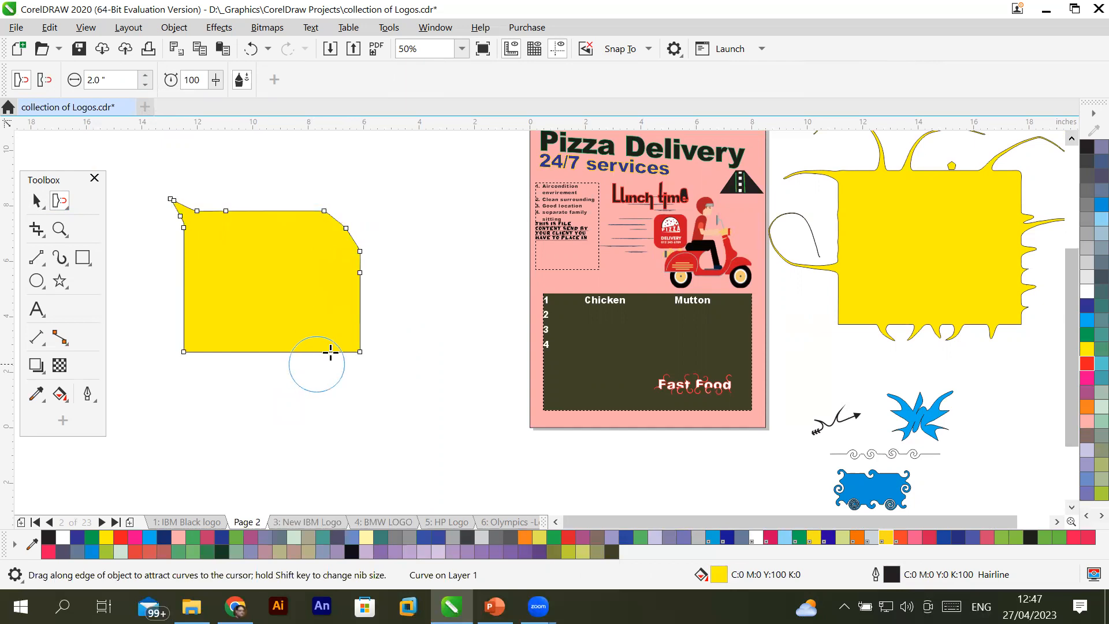
click(345, 337)
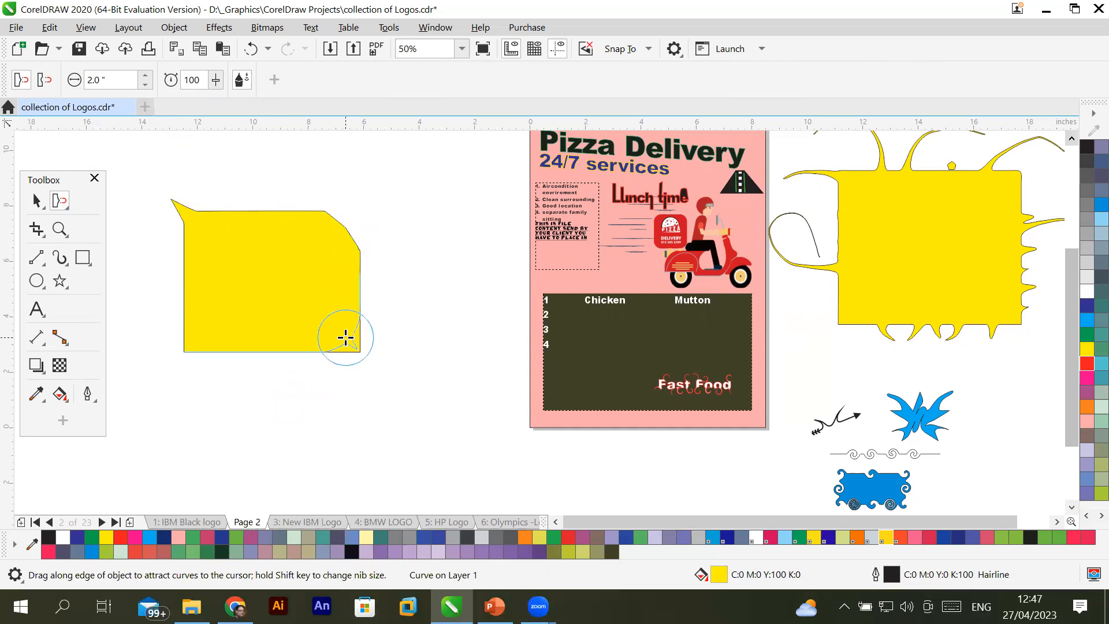
click(199, 334)
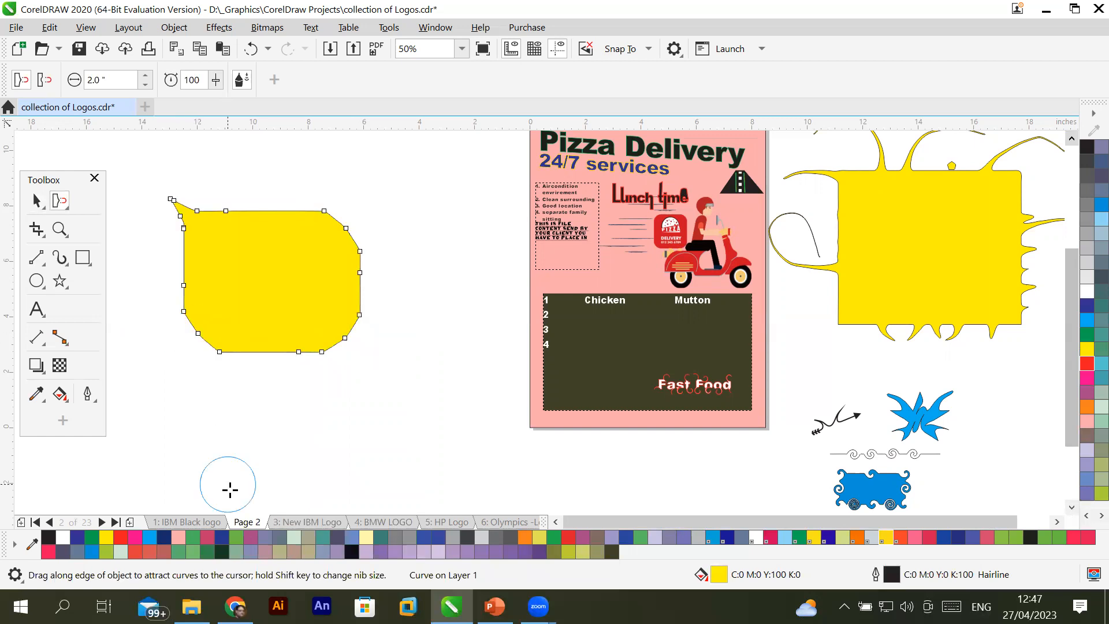
Attract the bottom edge and two places on the right edge of the yellow shape outward into points.
click(308, 372)
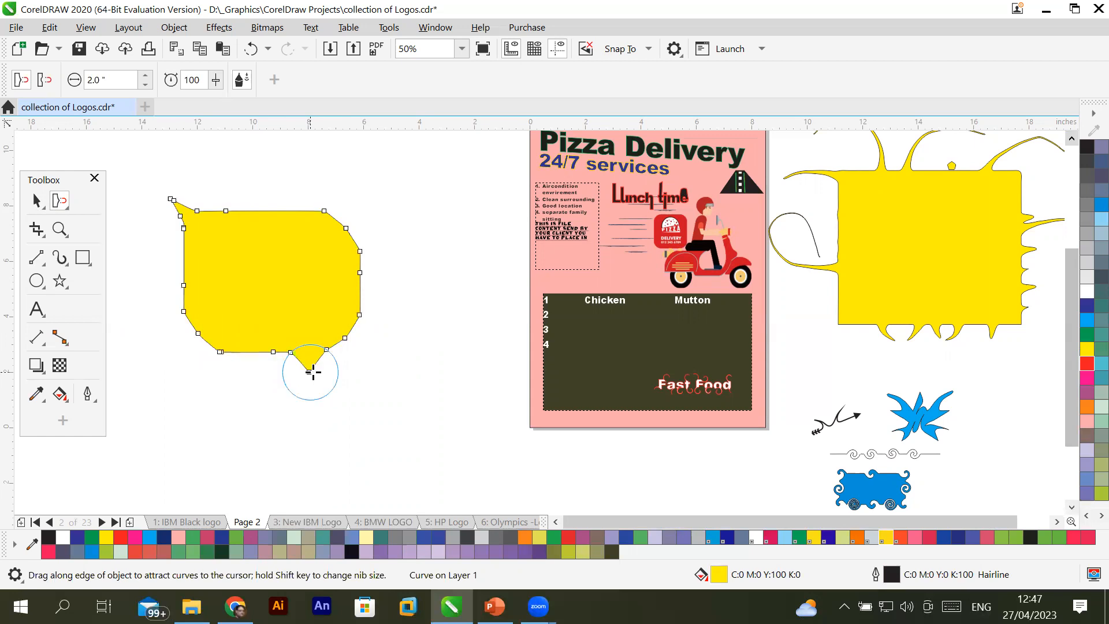
click(377, 315)
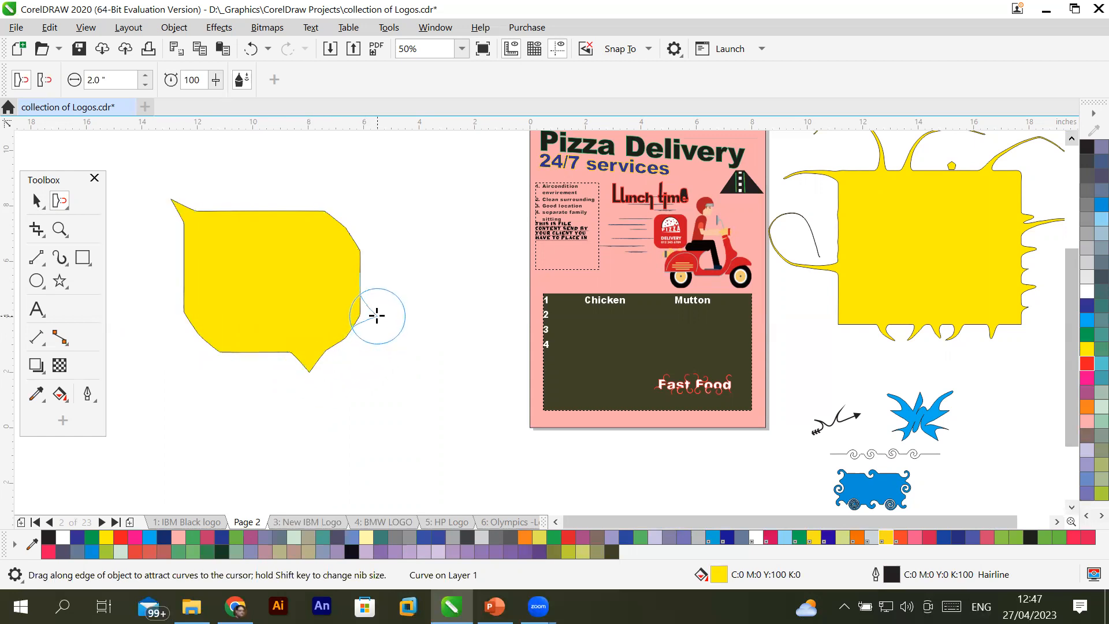
click(379, 241)
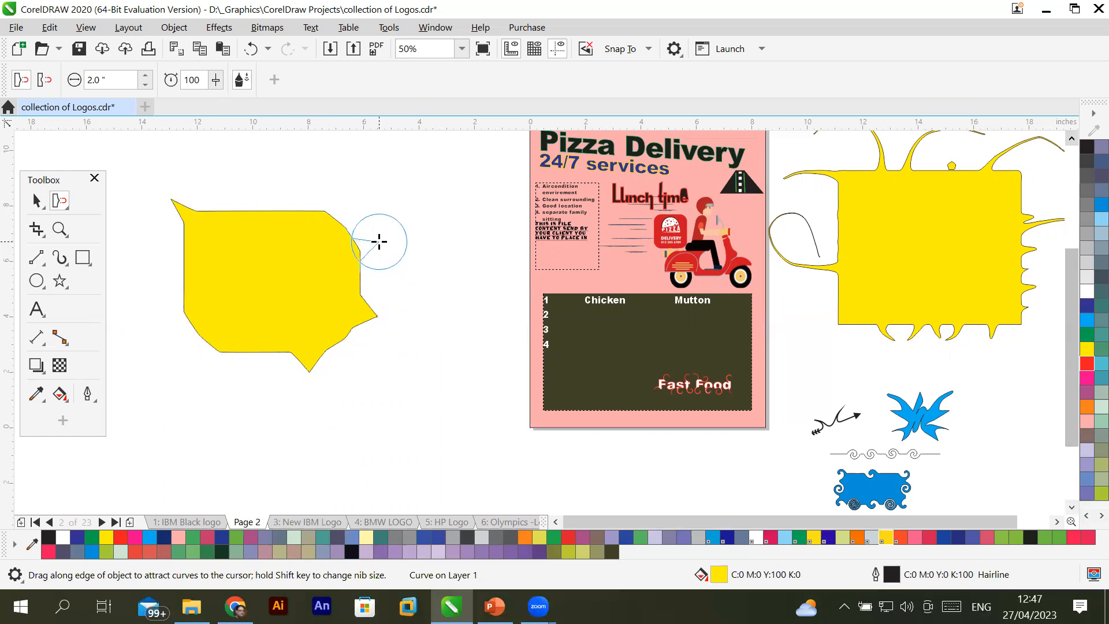
Pull the upper-right point into a long curved tail and draw the top edge of the yellow shape inward into a deep notch.
mouse_move(407, 238)
mouse_down()
mouse_move(445, 243)
mouse_move(470, 304)
mouse_move(471, 351)
mouse_up()
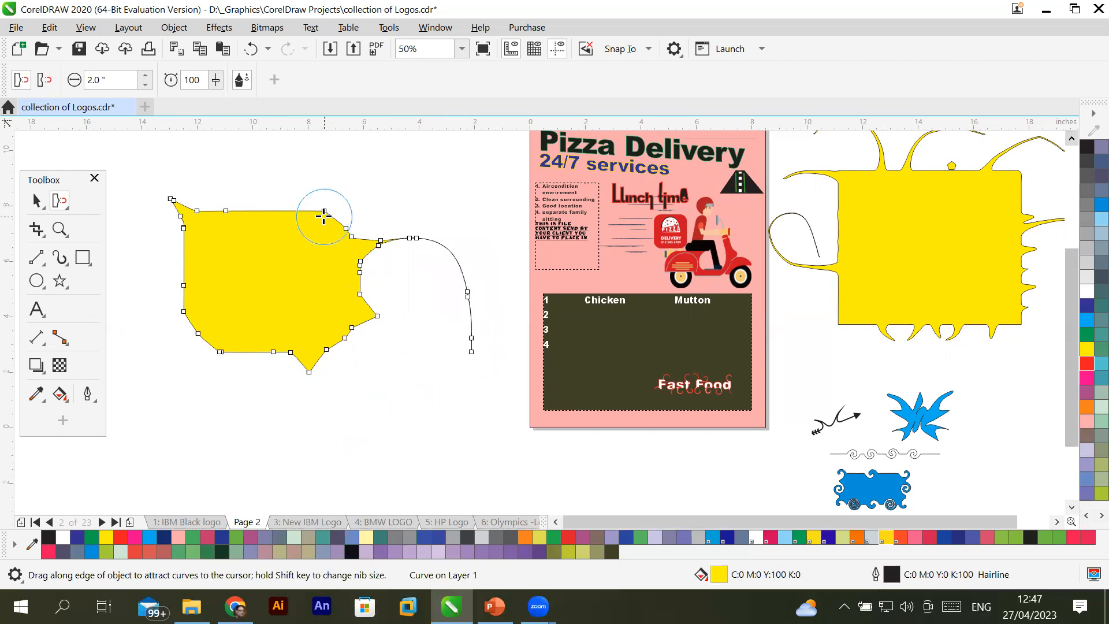
mouse_move(324, 212)
mouse_down()
mouse_move(408, 165)
mouse_move(294, 211)
mouse_move(277, 295)
mouse_up()
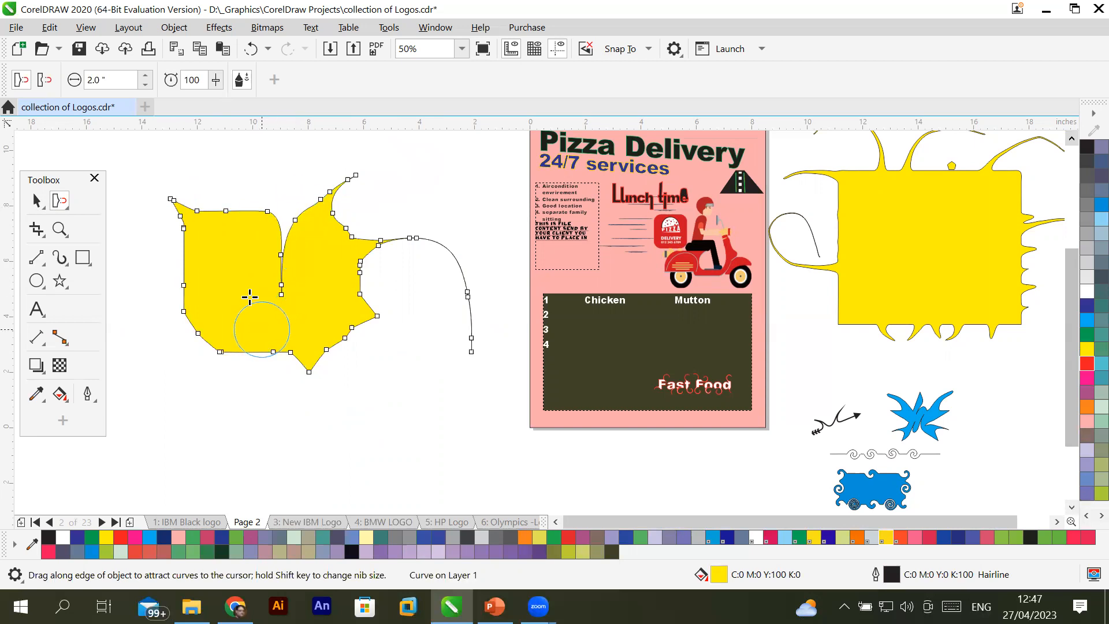
mouse_move(225, 215)
mouse_down()
mouse_move(223, 295)
mouse_move(218, 282)
mouse_move(245, 282)
mouse_move(232, 287)
mouse_up()
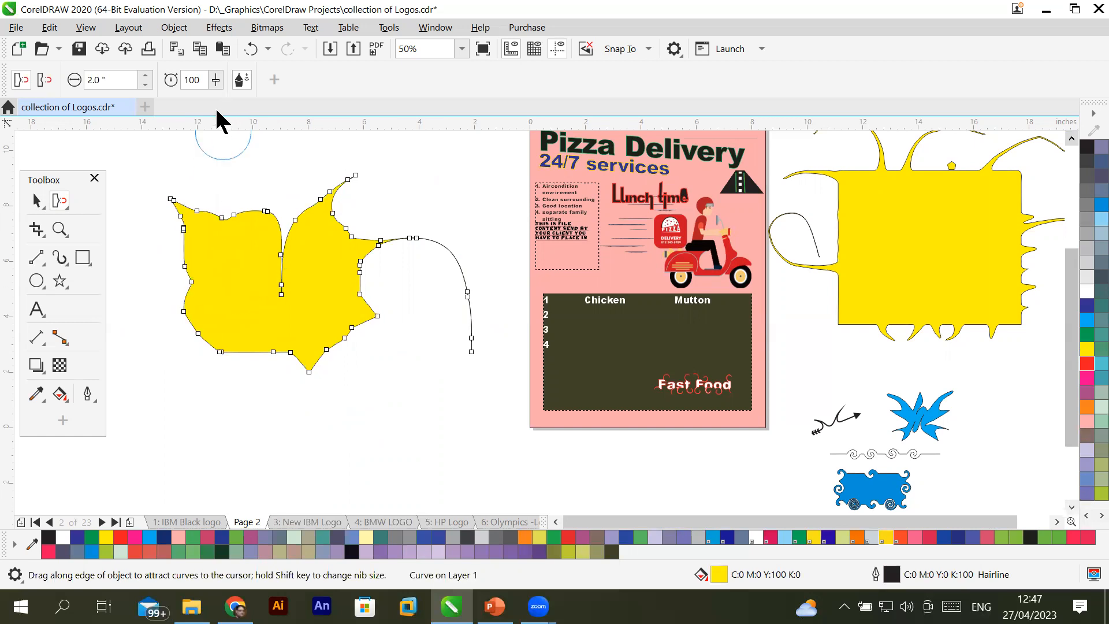
Set the attract rate to 46 and pull further points outward along the yellow shape's bottom, right and left edges.
click(212, 84)
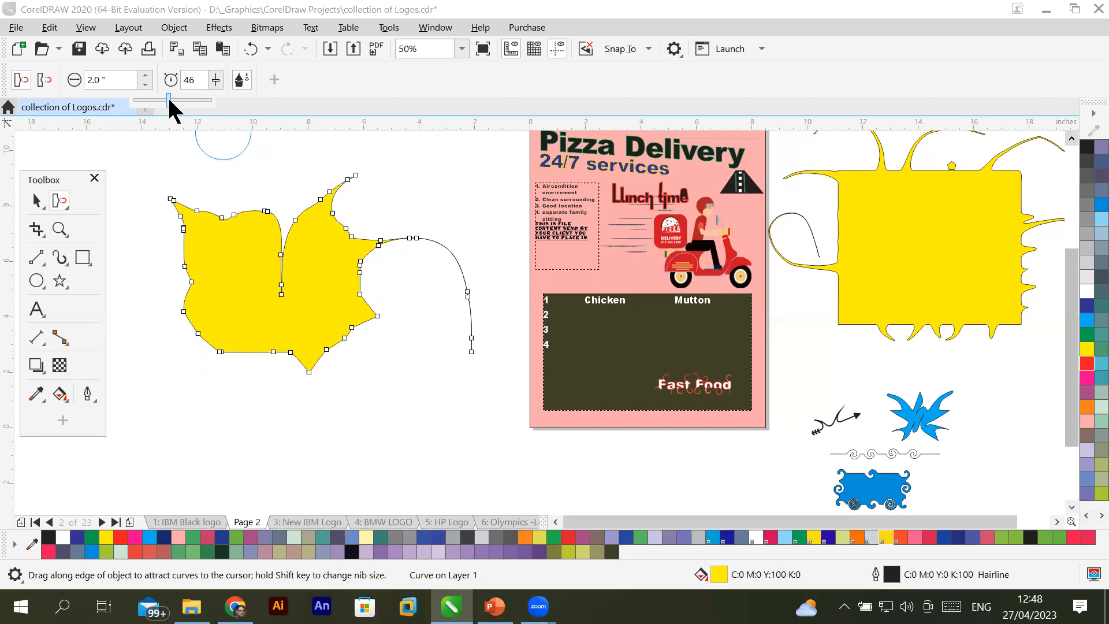
drag(168, 101, 168, 101)
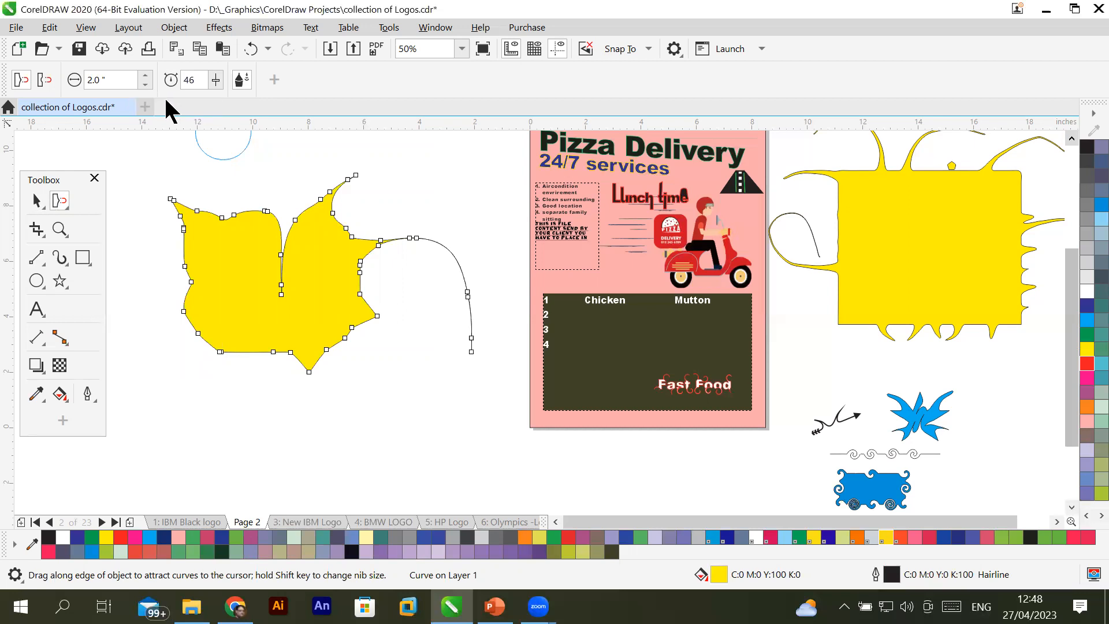
drag(183, 322, 173, 347)
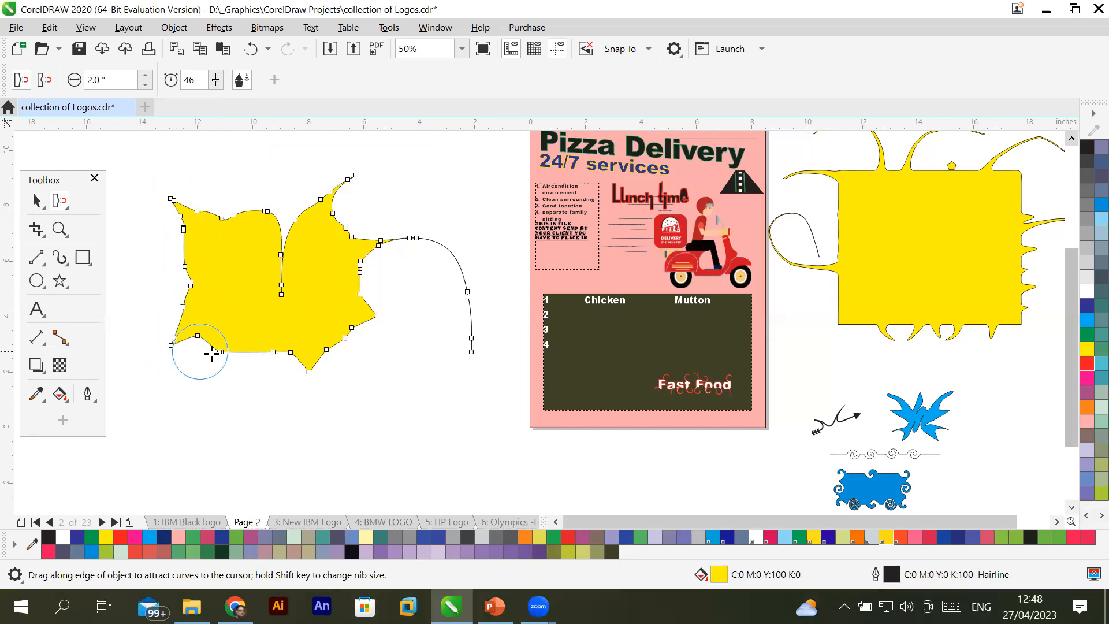
mouse_move(269, 353)
mouse_down()
mouse_move(269, 391)
mouse_move(312, 355)
mouse_move(320, 380)
mouse_up()
mouse_move(342, 336)
mouse_down()
mouse_move(364, 355)
mouse_move(345, 340)
mouse_move(354, 325)
mouse_move(378, 330)
mouse_up()
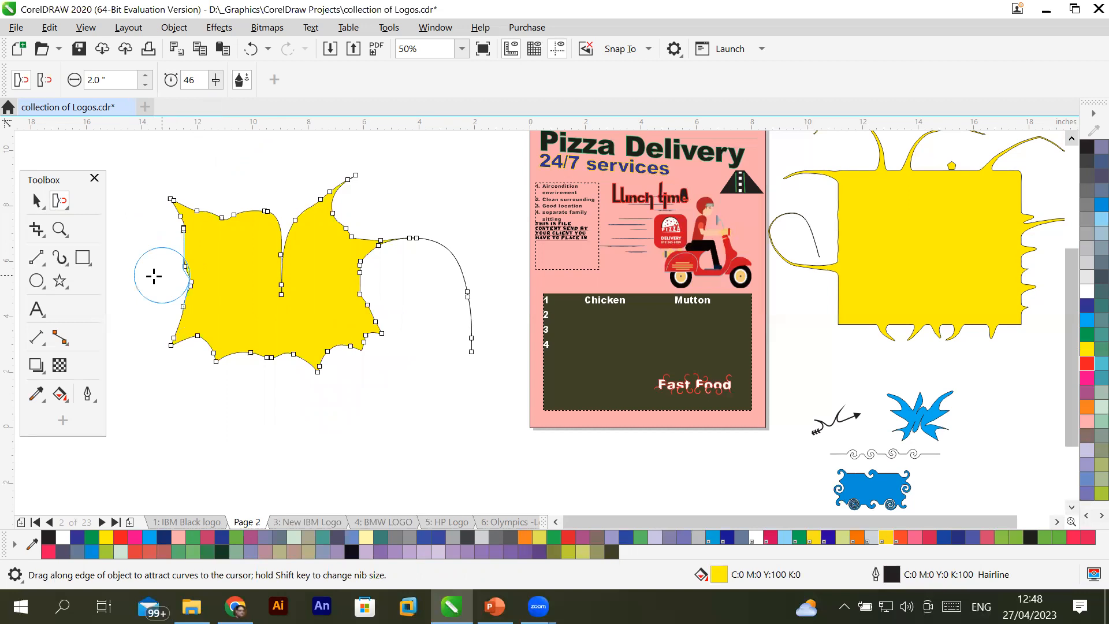
drag(218, 290, 155, 286)
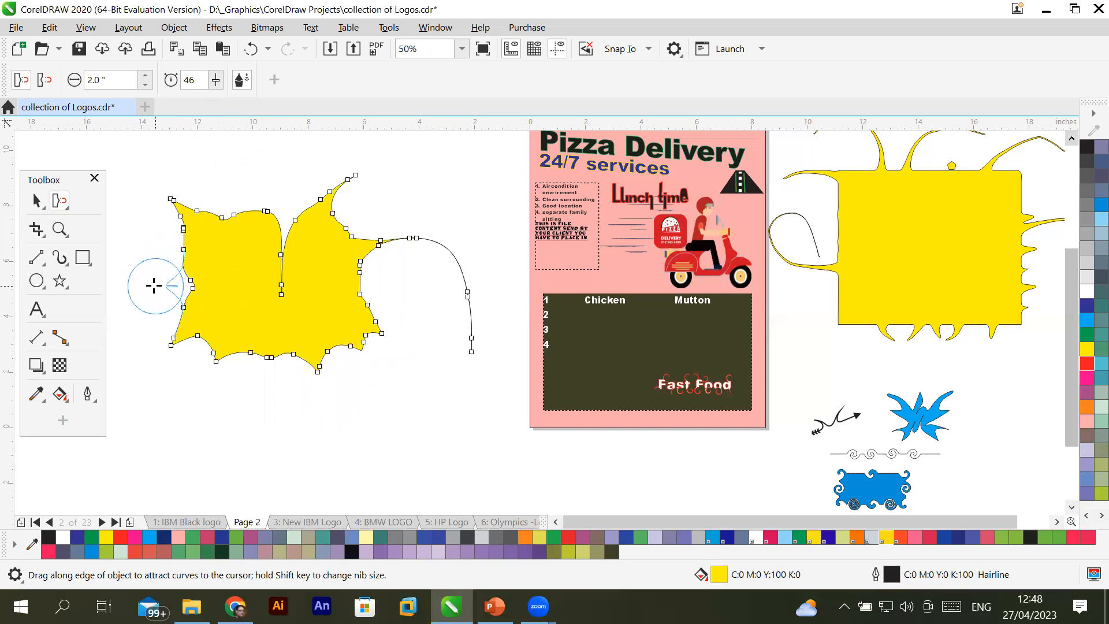
drag(192, 233, 149, 223)
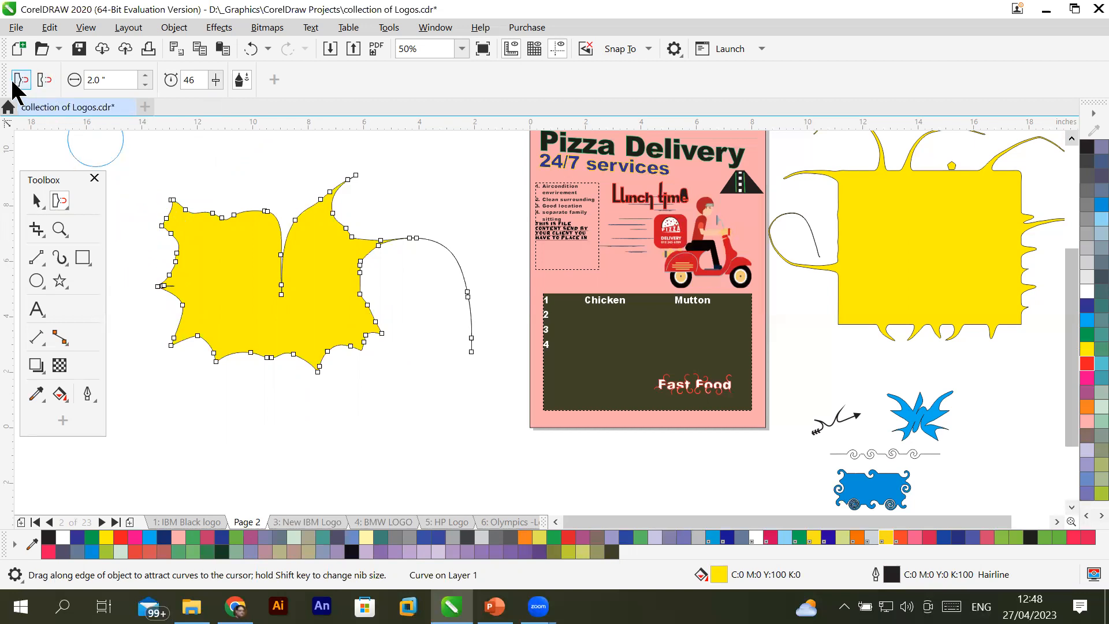
Switch to repel mode and push rounded bulges and hollows into the top, bottom, left and right edges of the yellow shape.
click(44, 79)
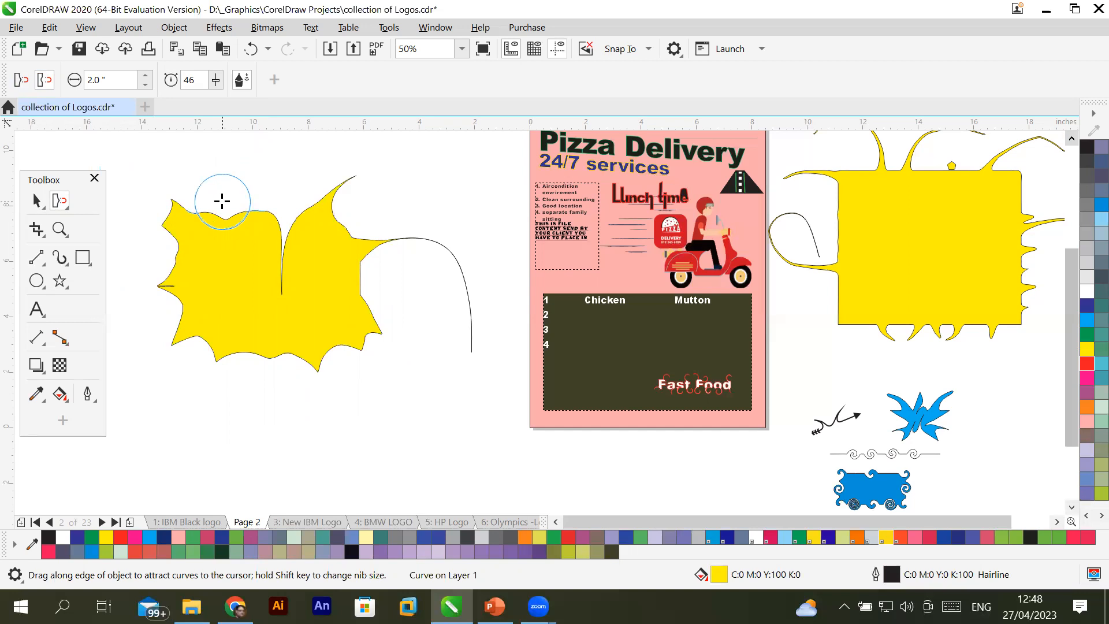
click(221, 201)
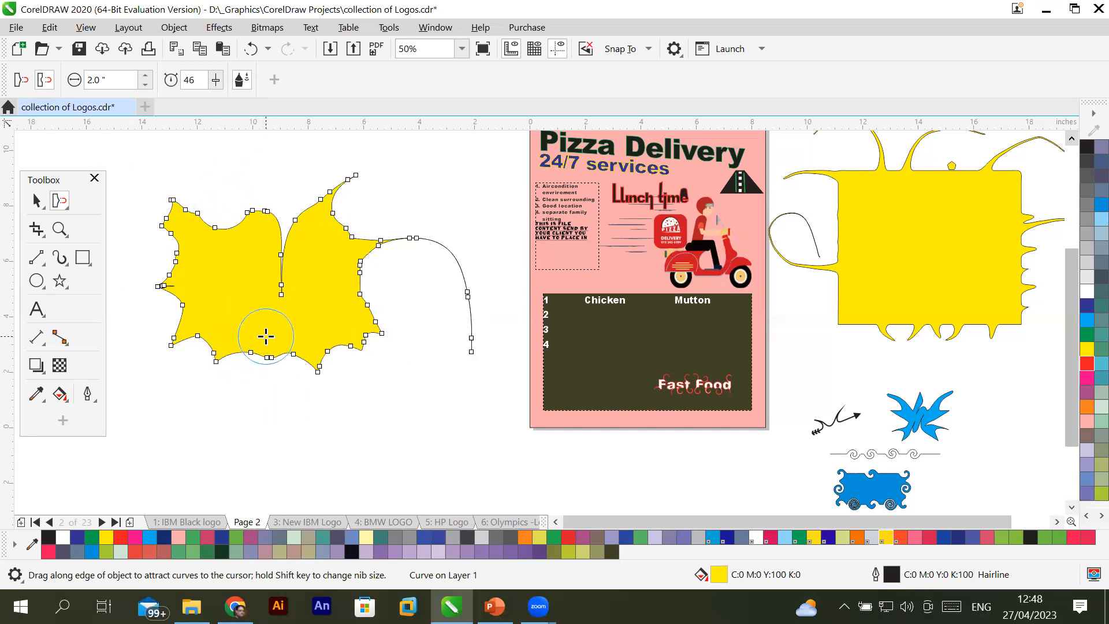
click(260, 367)
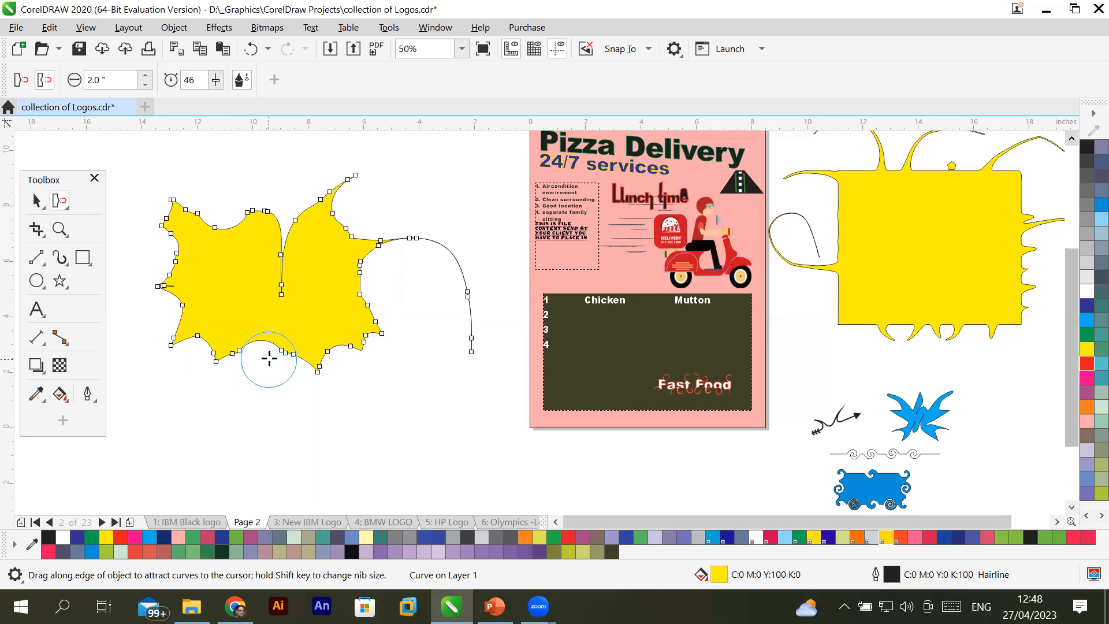
click(340, 338)
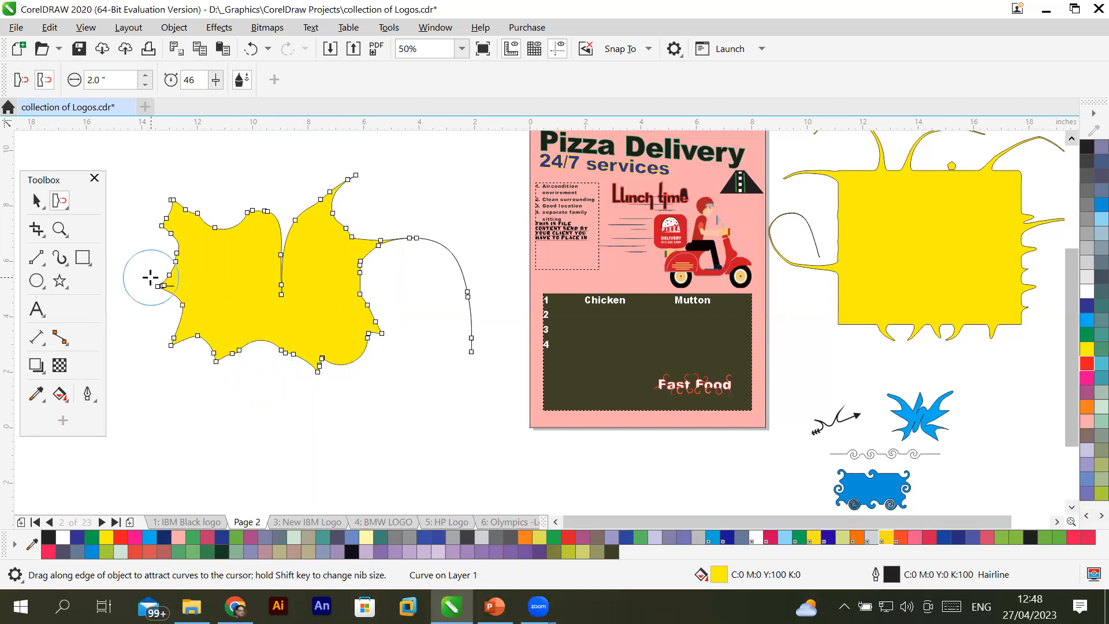
click(193, 275)
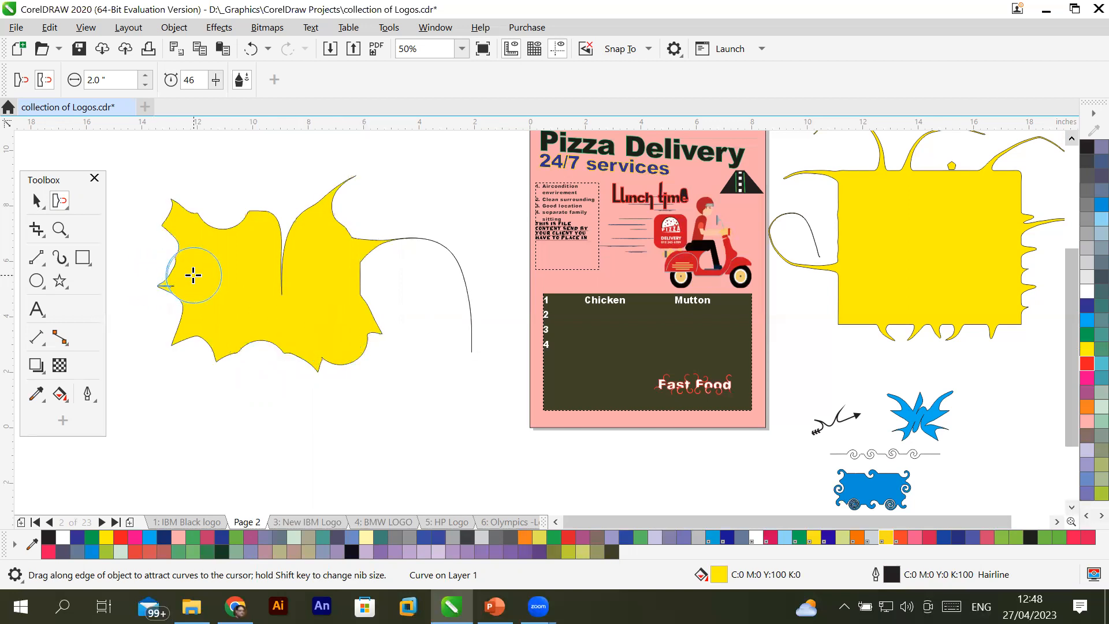
click(163, 300)
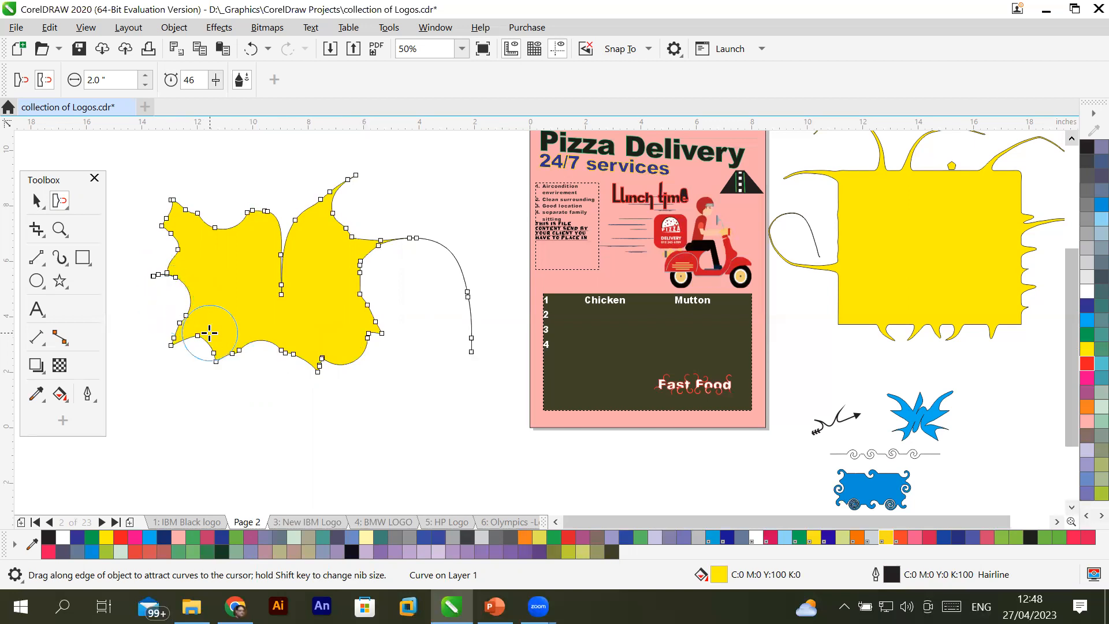
click(220, 344)
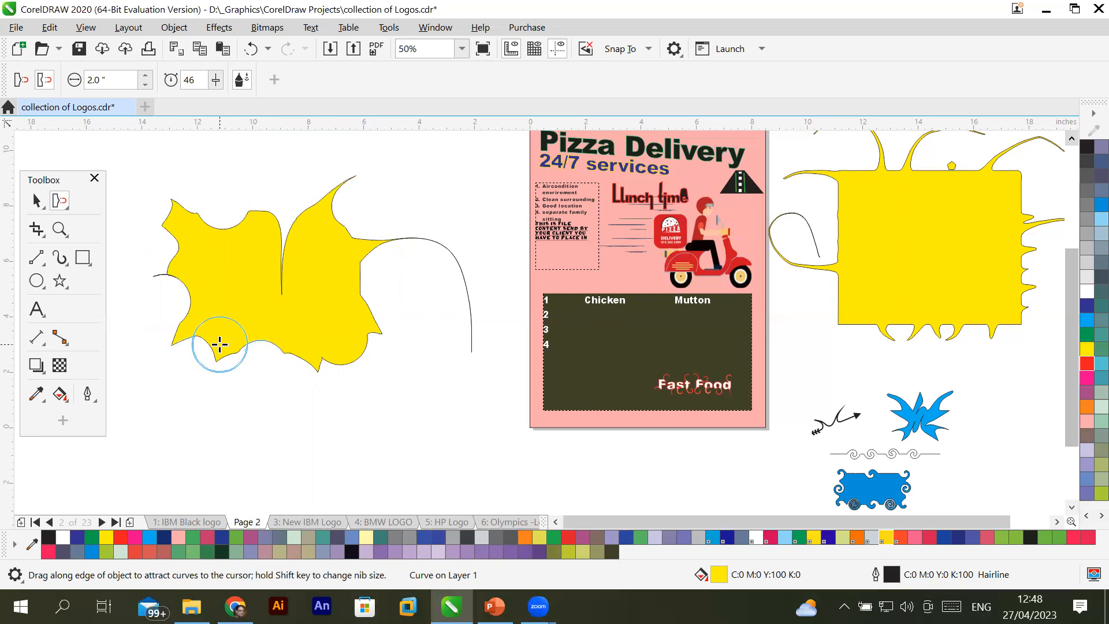
click(228, 211)
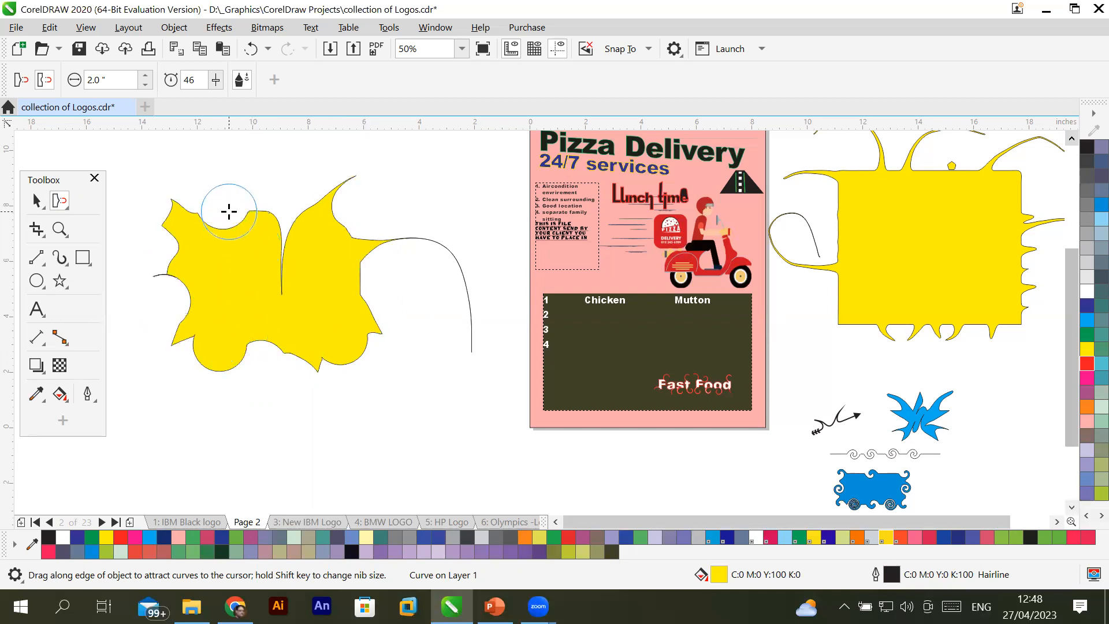
click(357, 221)
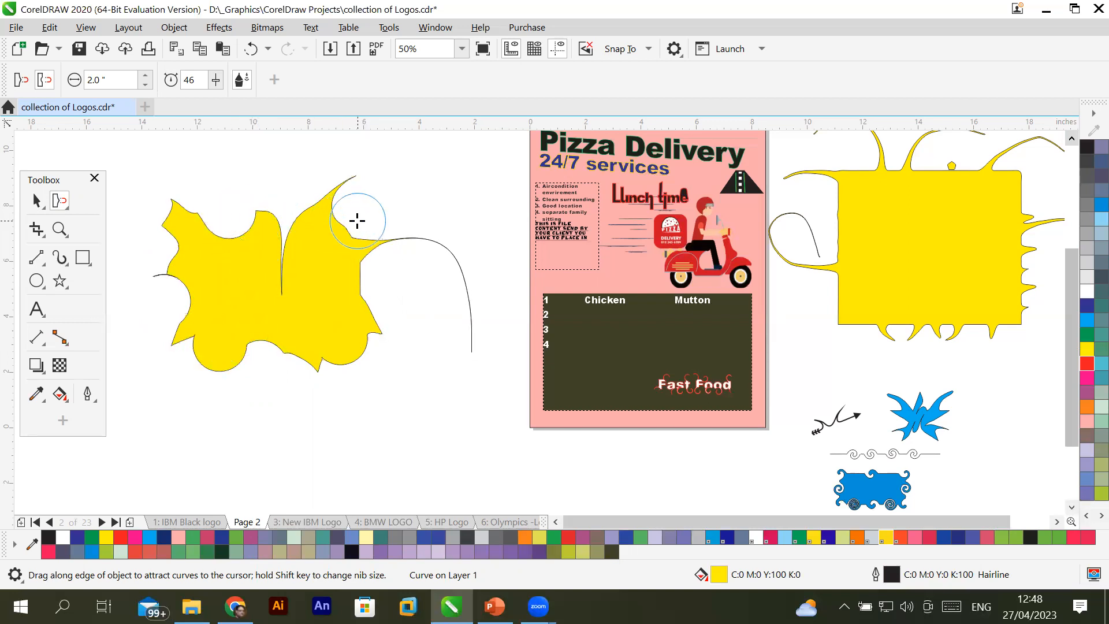
click(377, 292)
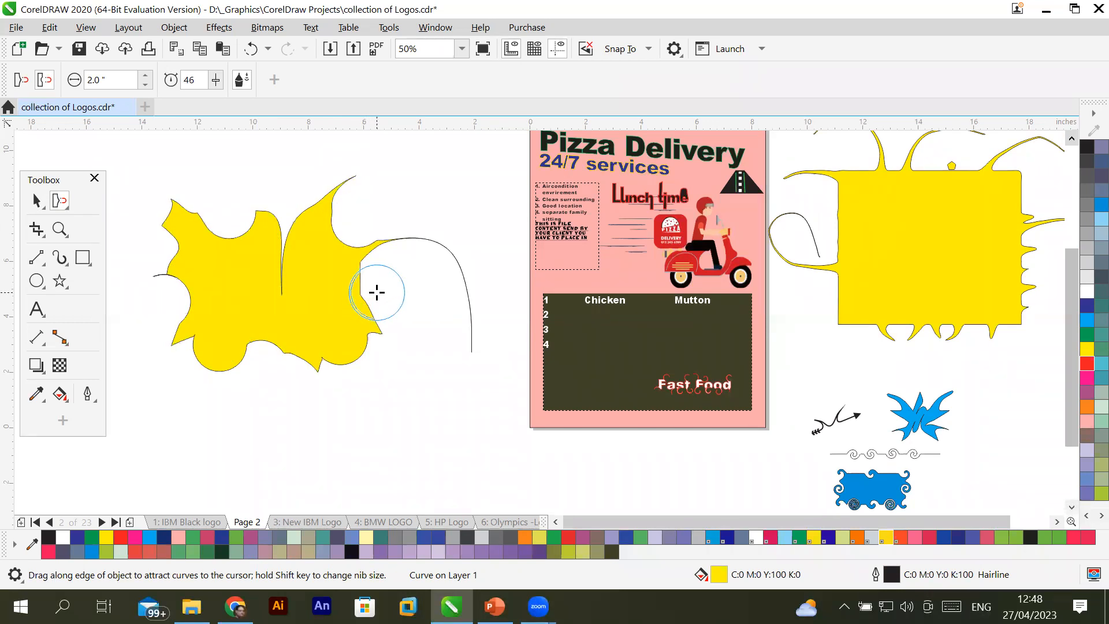
Repel more places along the bottom and top edges of the yellow shape to reshape its bulges and hollows.
click(284, 361)
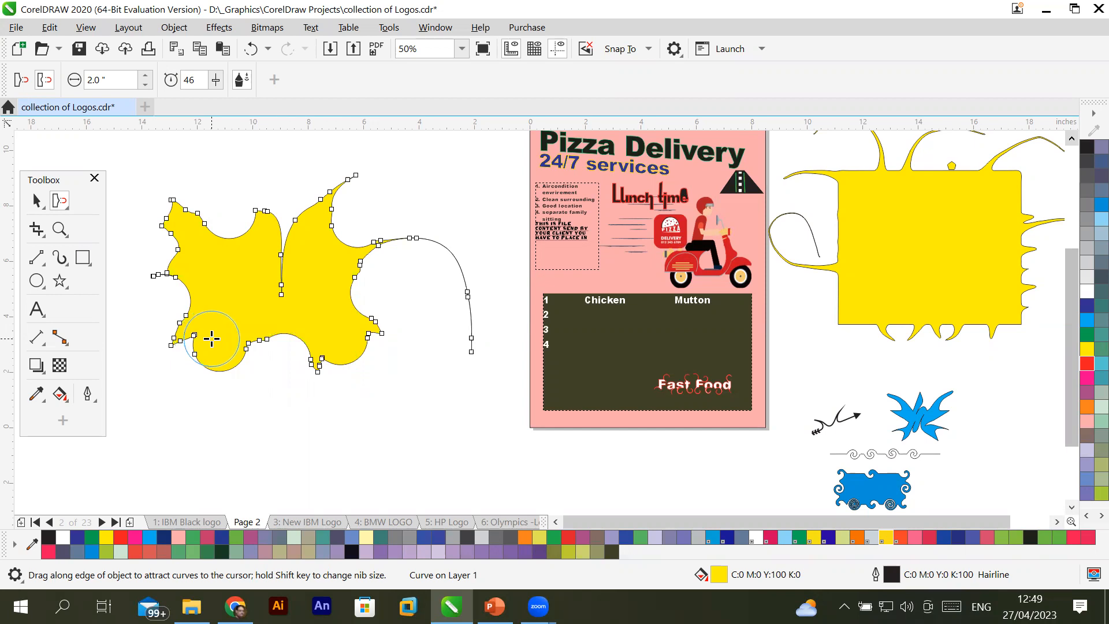
click(211, 340)
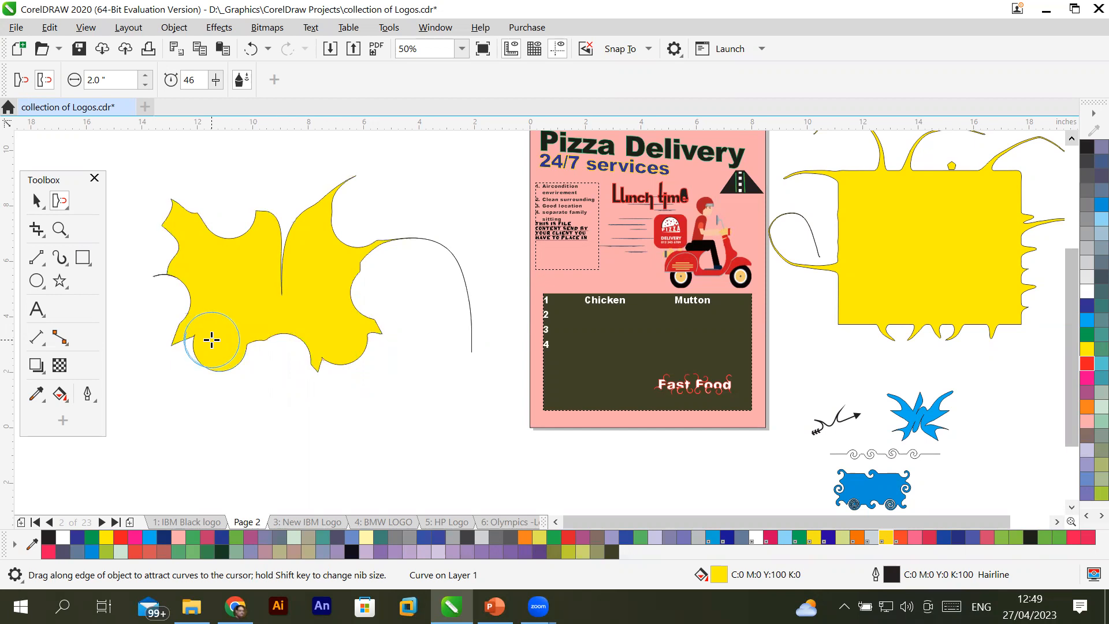
click(208, 204)
drag(208, 204, 219, 241)
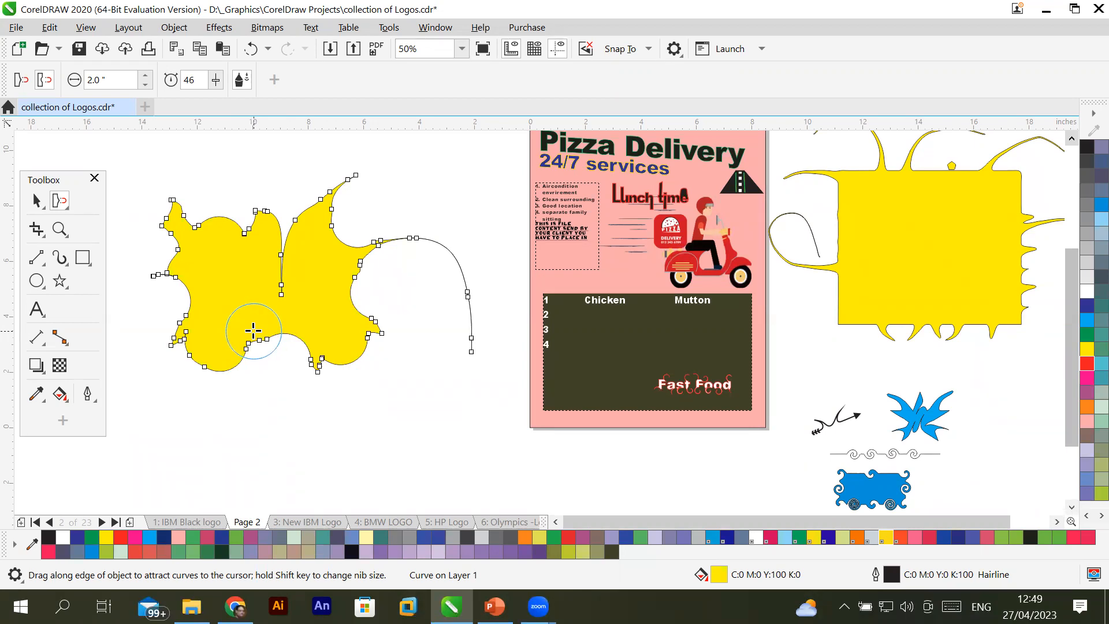
drag(253, 331, 253, 331)
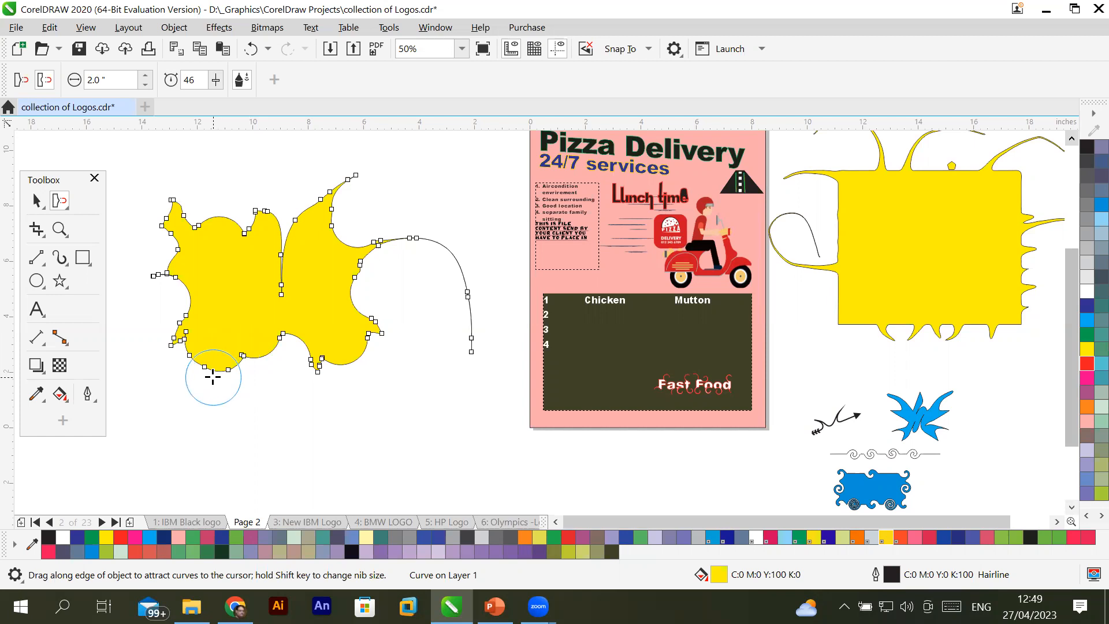
click(212, 377)
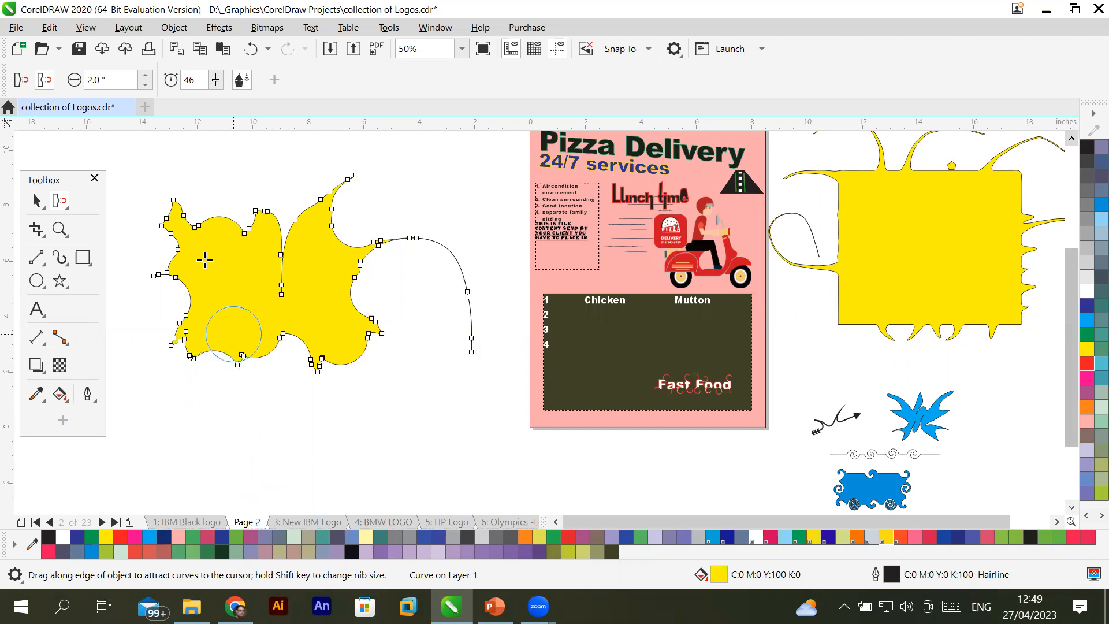
Delete the distorted yellow shape beside the flyer and draw a rectangle about 7.06 by 3.67 inches in its place.
click(60, 199)
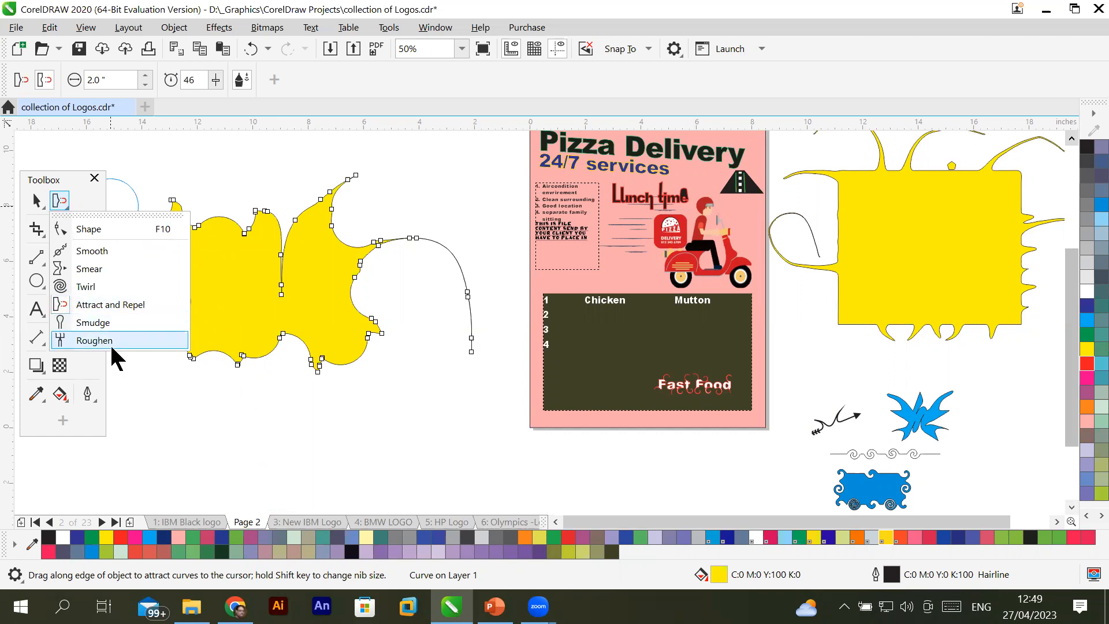
click(1068, 507)
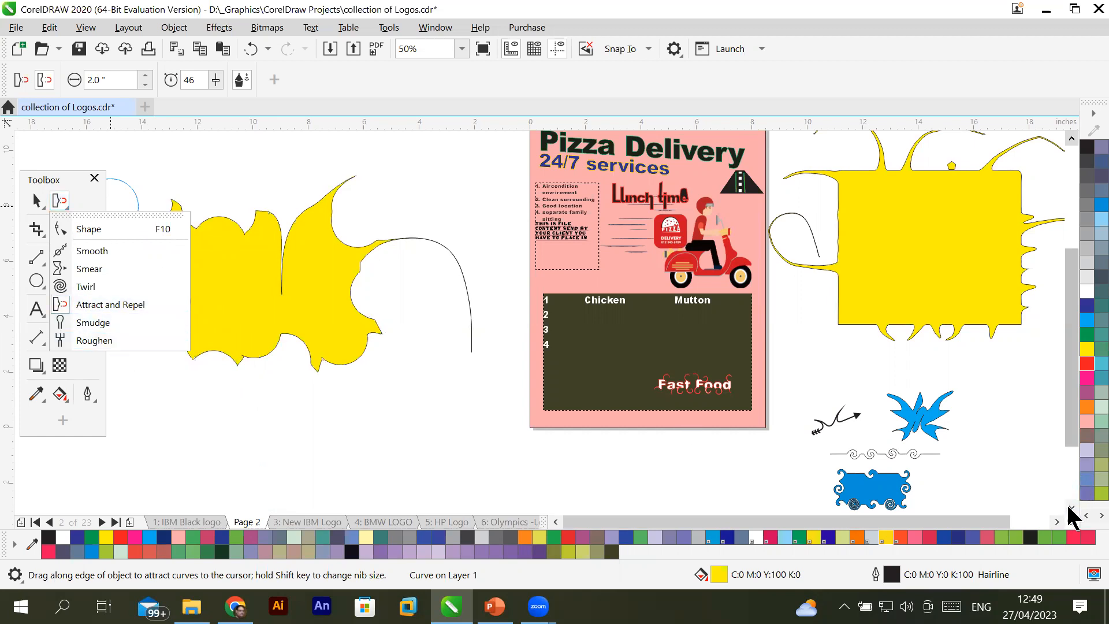
click(1069, 508)
click(36, 200)
click(198, 238)
key(Delete)
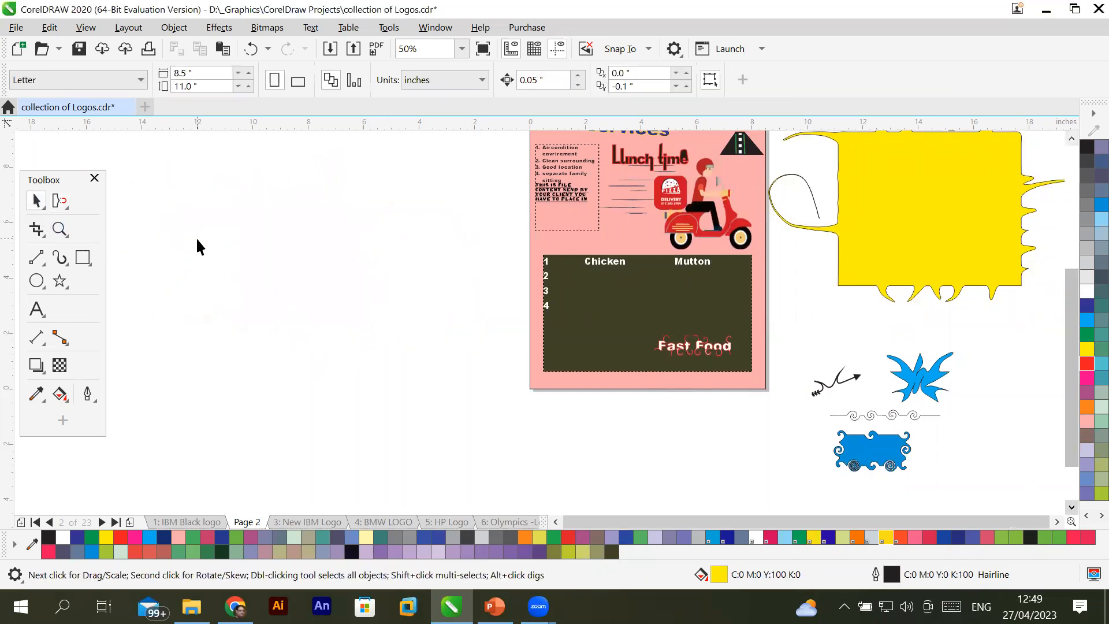
click(82, 257)
mouse_move(213, 263)
mouse_down()
mouse_move(392, 335)
mouse_move(409, 364)
mouse_up()
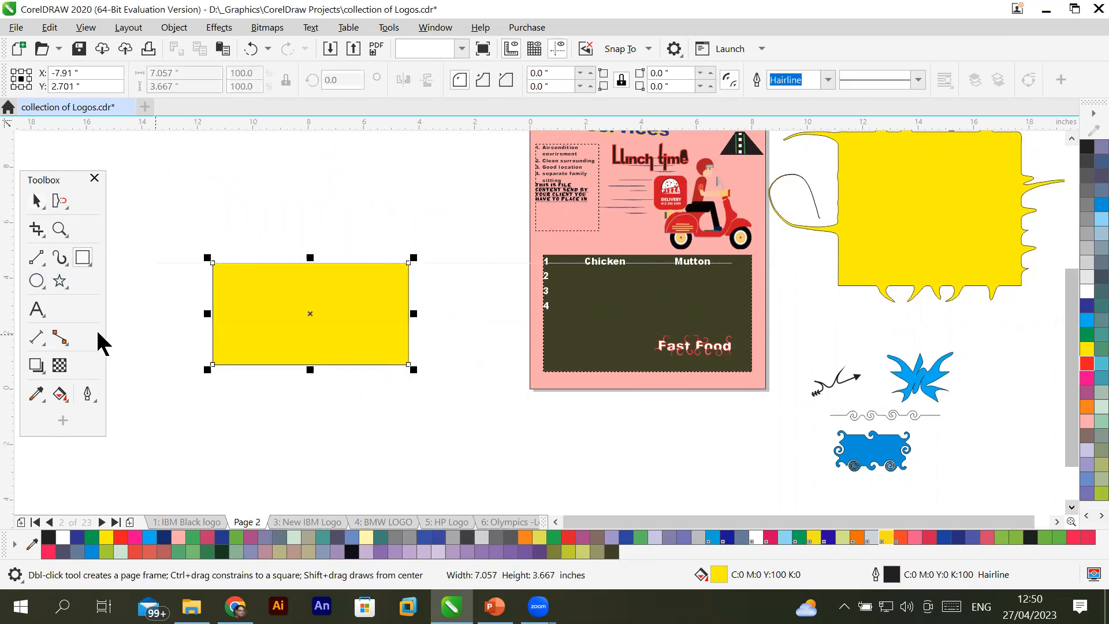
Switch to the Smudge tool and try a nib size of 0.5 inch before setting it to 2.0 inches.
click(66, 203)
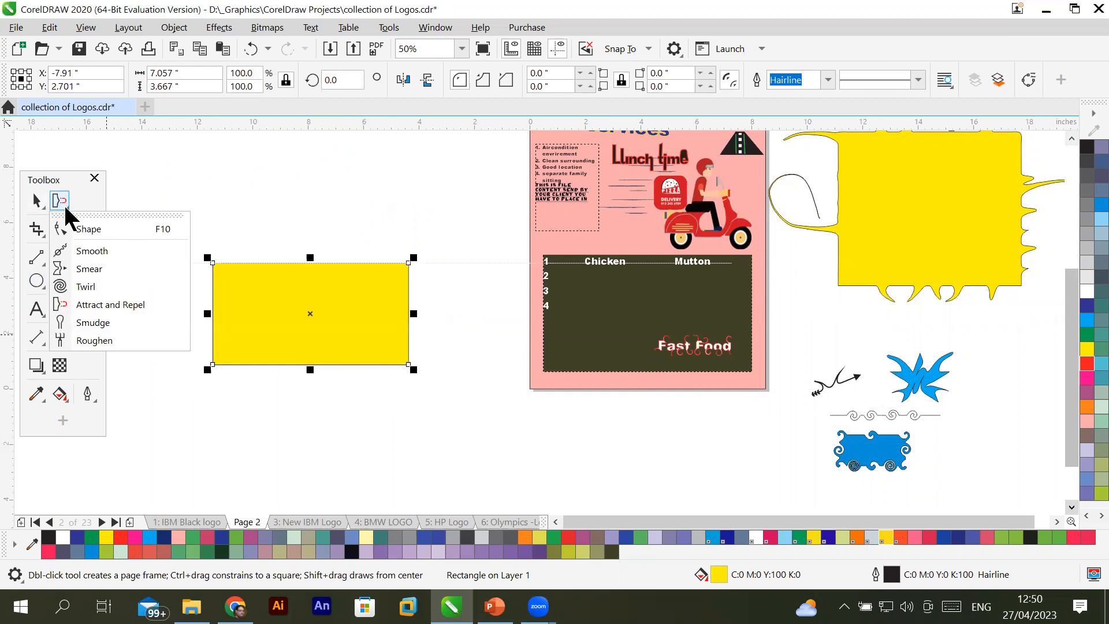
click(93, 322)
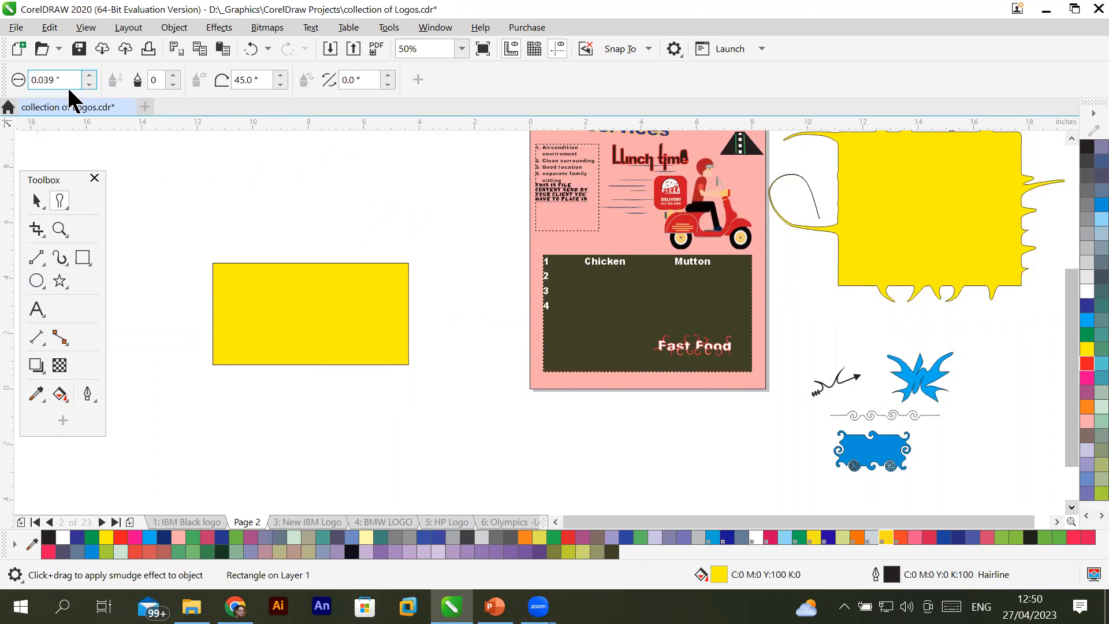
drag(72, 78, 4, 79)
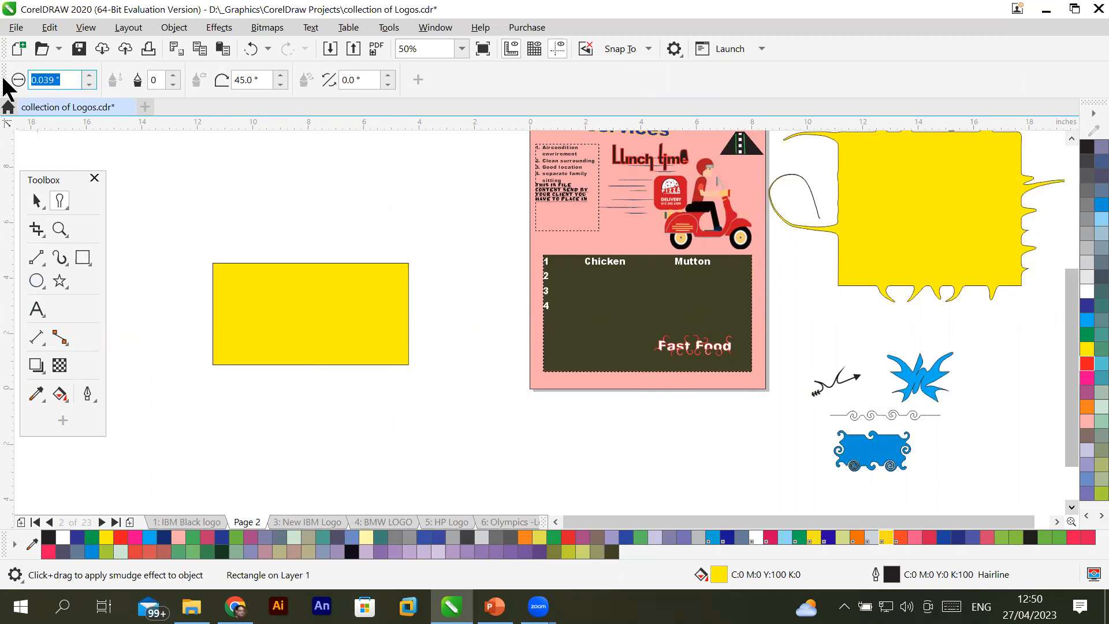
text(.5)
key(Return)
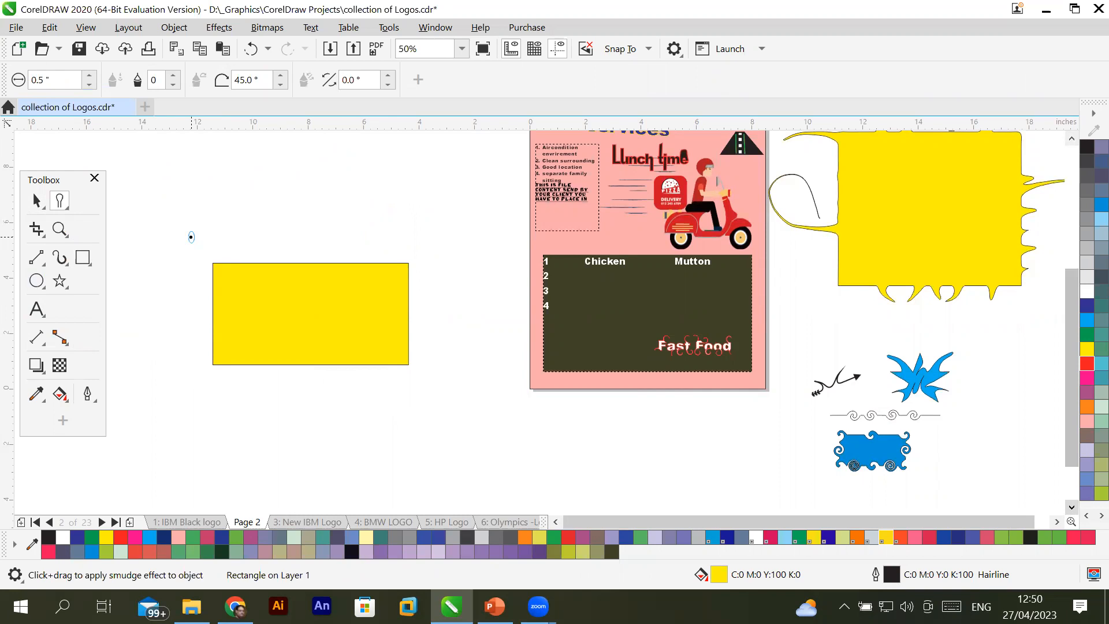
click(89, 76)
drag(74, 78, 3, 88)
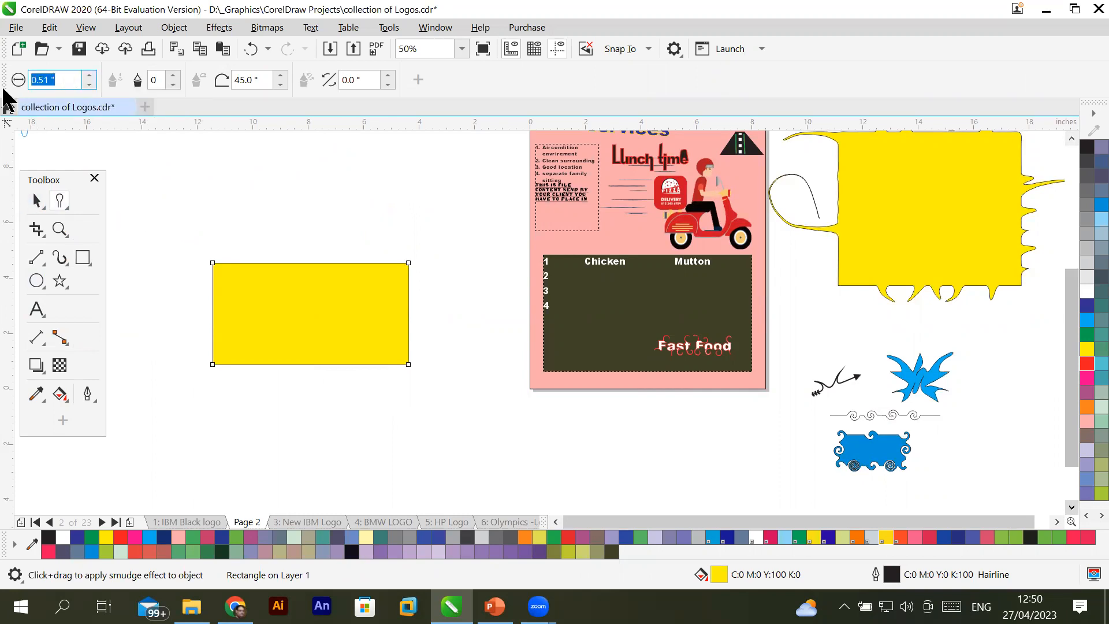
text(2)
key(Return)
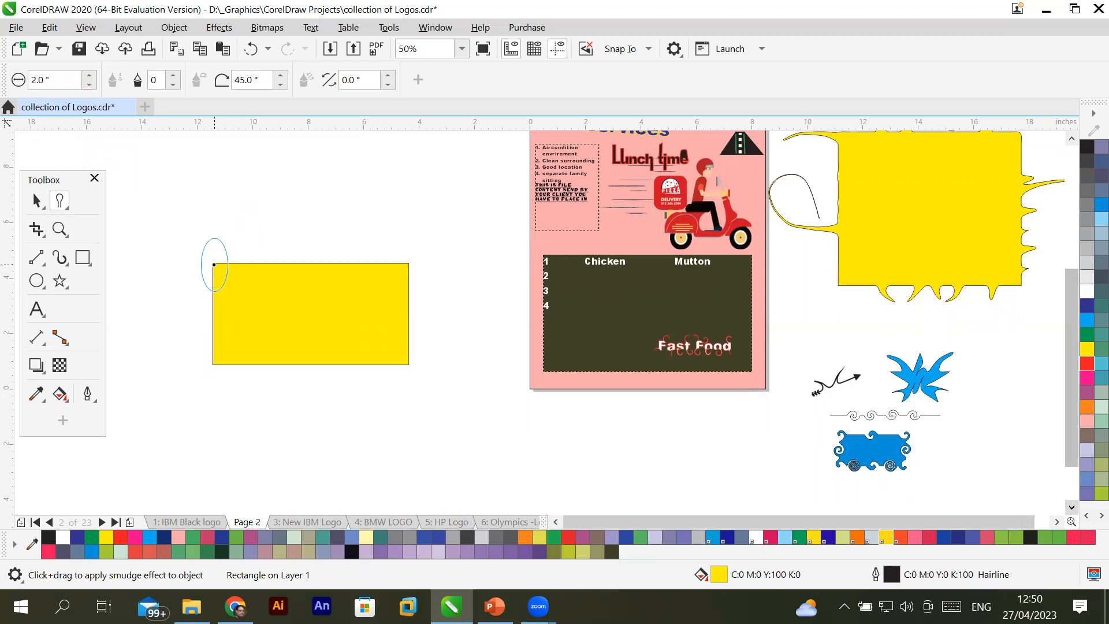
Smudge an arch from the rectangle's upper-left corner and a long band looping around its lower and right sides, and undo both strokes.
mouse_move(214, 264)
mouse_down()
mouse_move(227, 219)
mouse_move(306, 199)
mouse_move(337, 230)
mouse_move(354, 290)
mouse_up()
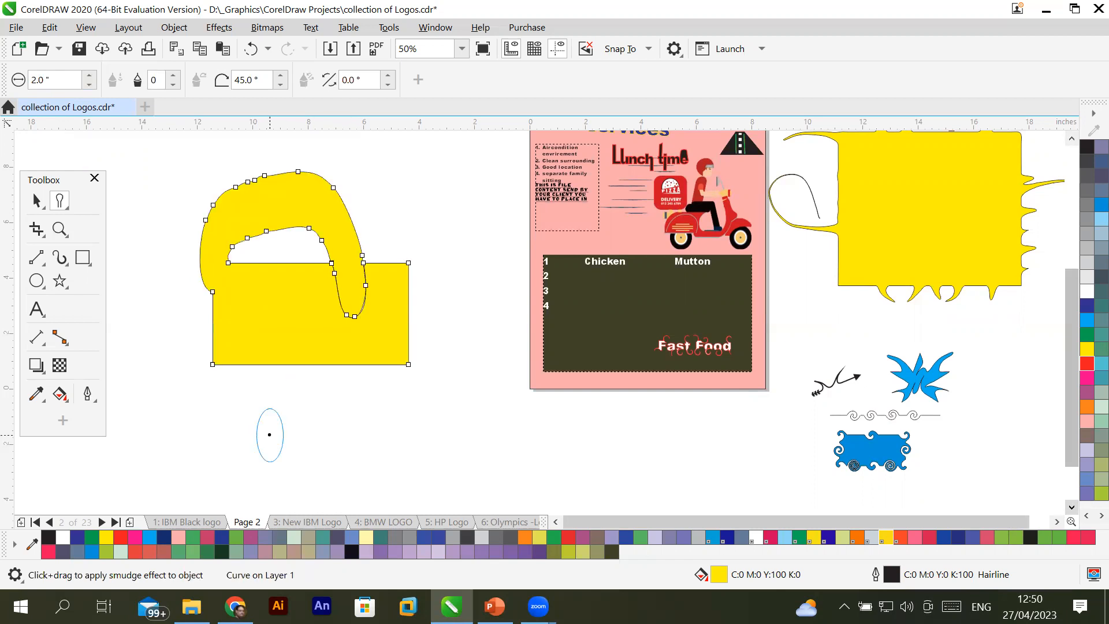
mouse_move(254, 341)
mouse_down()
mouse_move(196, 360)
mouse_move(174, 421)
mouse_move(122, 457)
mouse_move(131, 468)
mouse_move(294, 476)
mouse_move(424, 448)
mouse_move(455, 453)
mouse_move(486, 415)
mouse_move(503, 291)
mouse_move(478, 175)
mouse_move(455, 153)
mouse_move(409, 183)
mouse_move(398, 241)
mouse_move(407, 253)
mouse_move(384, 318)
mouse_move(315, 344)
mouse_up()
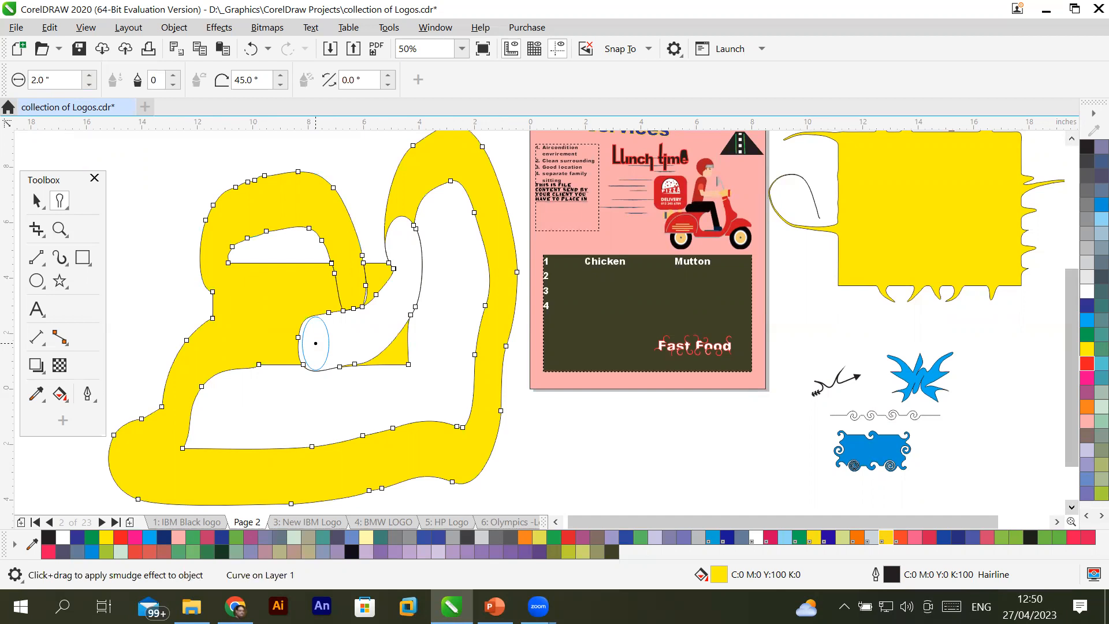
key(ctrl+z)
key(ctrl+z)
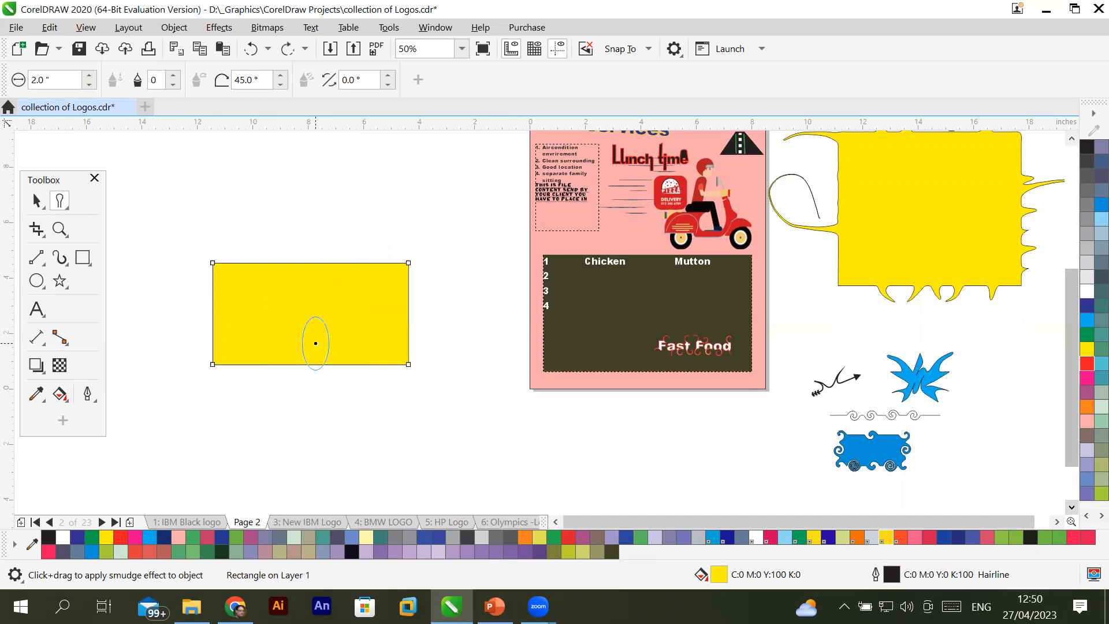
Smudge arched handles from the rectangle's top and bottom edges, and rounded lobes from its left and right sides with the pen tilt at 90°.
mouse_move(258, 275)
mouse_down()
mouse_move(287, 193)
mouse_move(346, 184)
mouse_move(359, 287)
mouse_up()
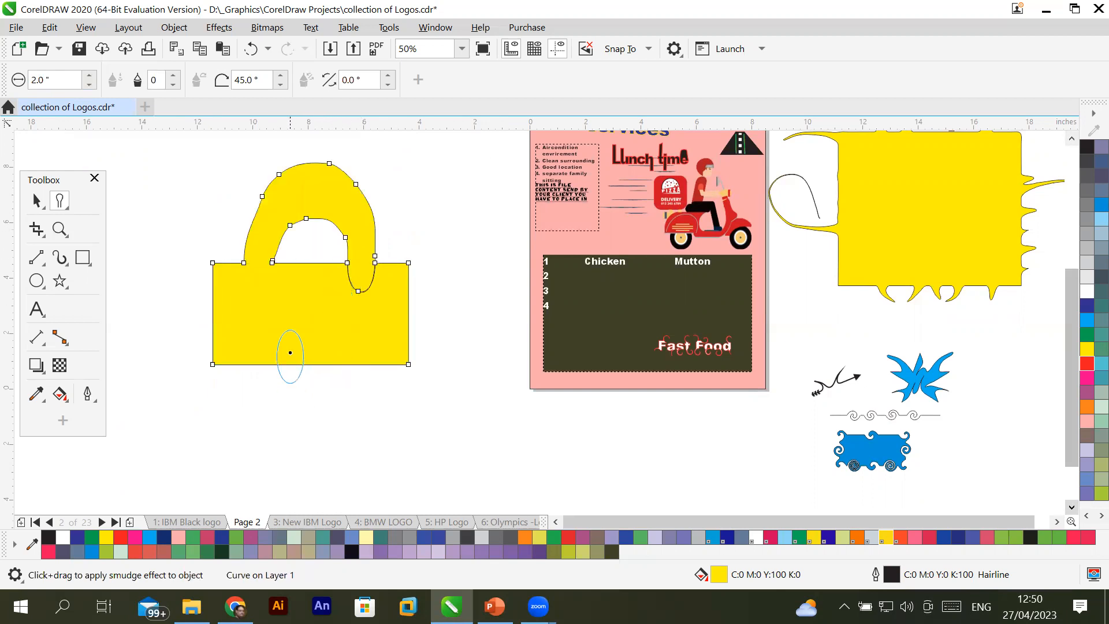
mouse_move(265, 342)
mouse_down()
mouse_move(266, 377)
mouse_move(305, 409)
mouse_move(355, 411)
mouse_move(386, 341)
mouse_up()
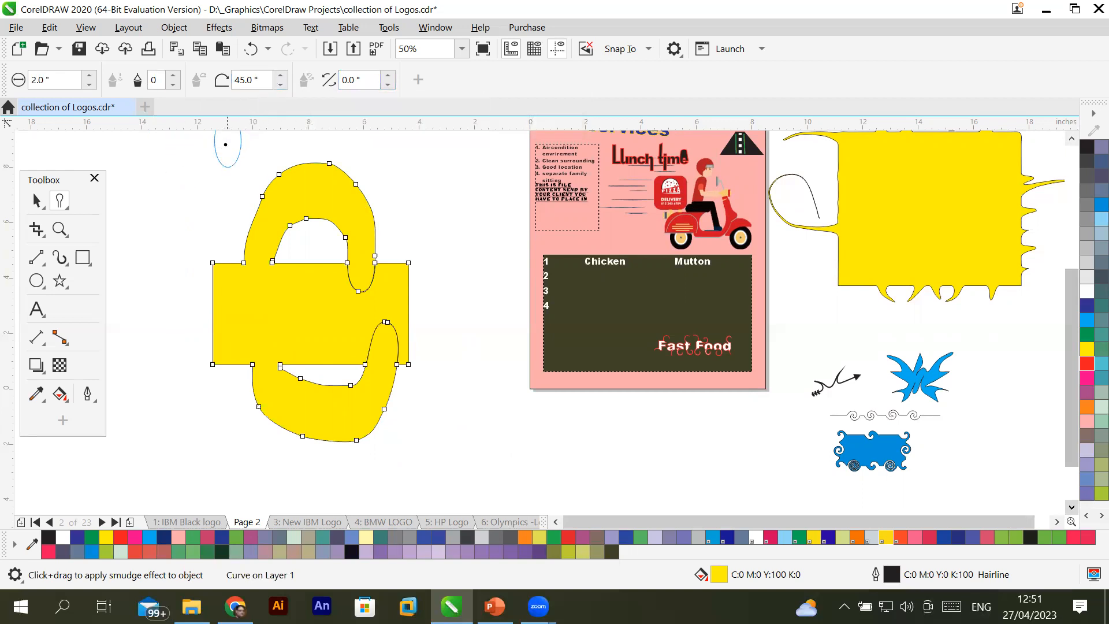
click(280, 78)
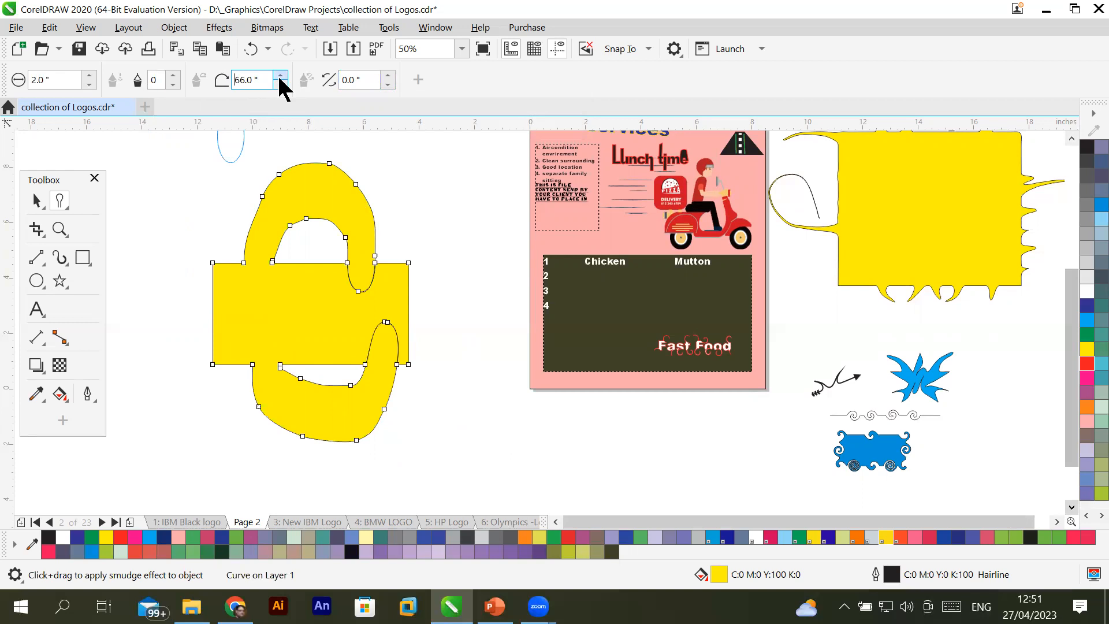
click(280, 77)
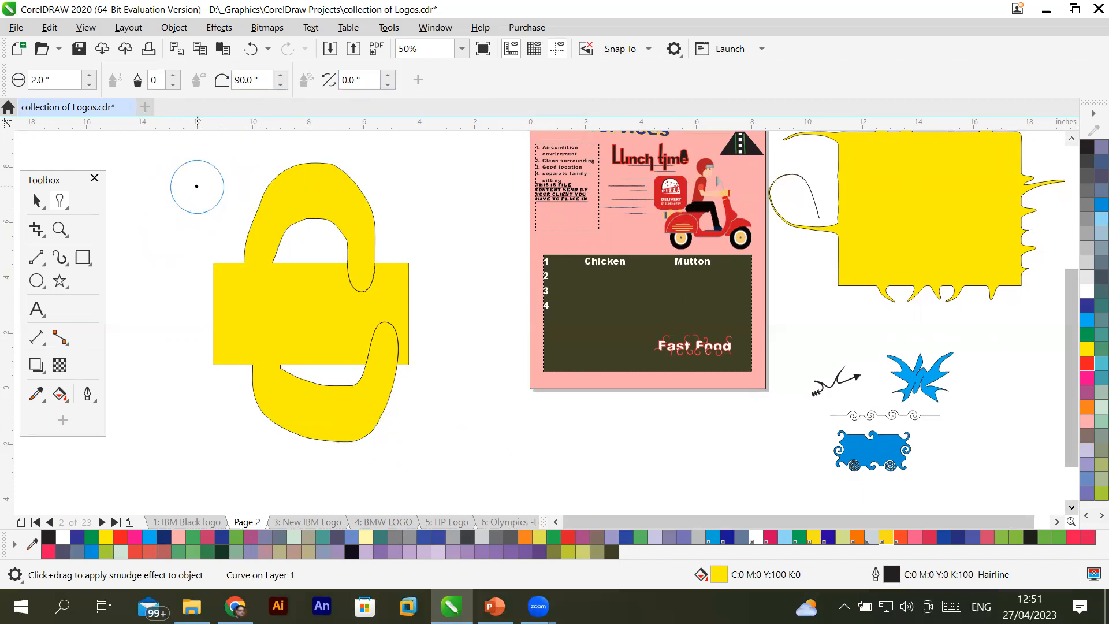
mouse_move(224, 299)
mouse_down()
mouse_move(180, 297)
mouse_move(154, 268)
mouse_up()
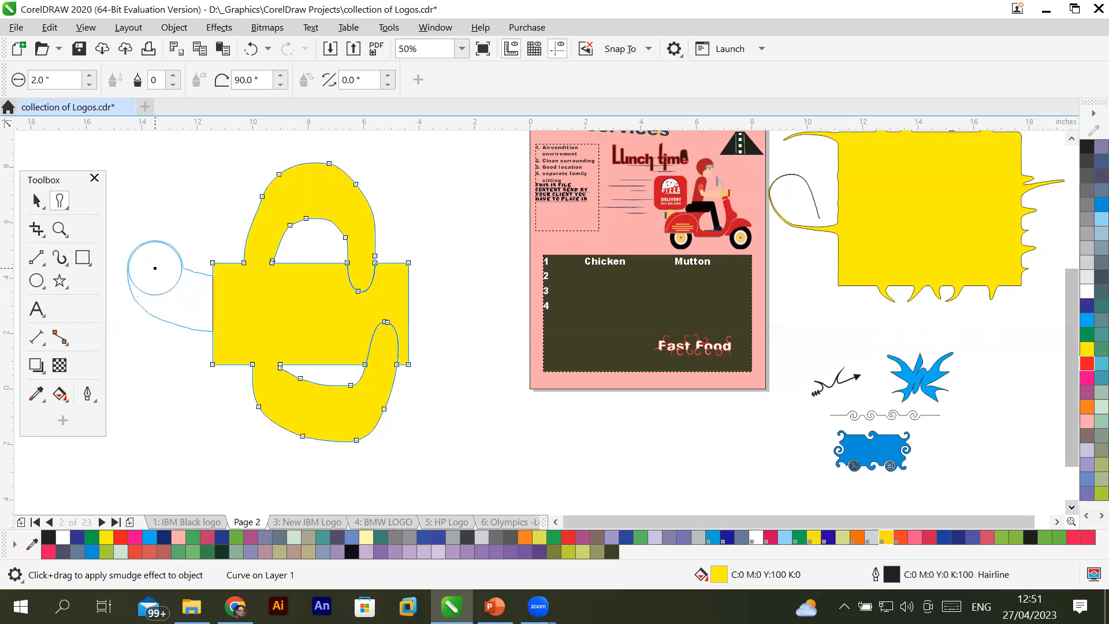
drag(405, 306, 456, 264)
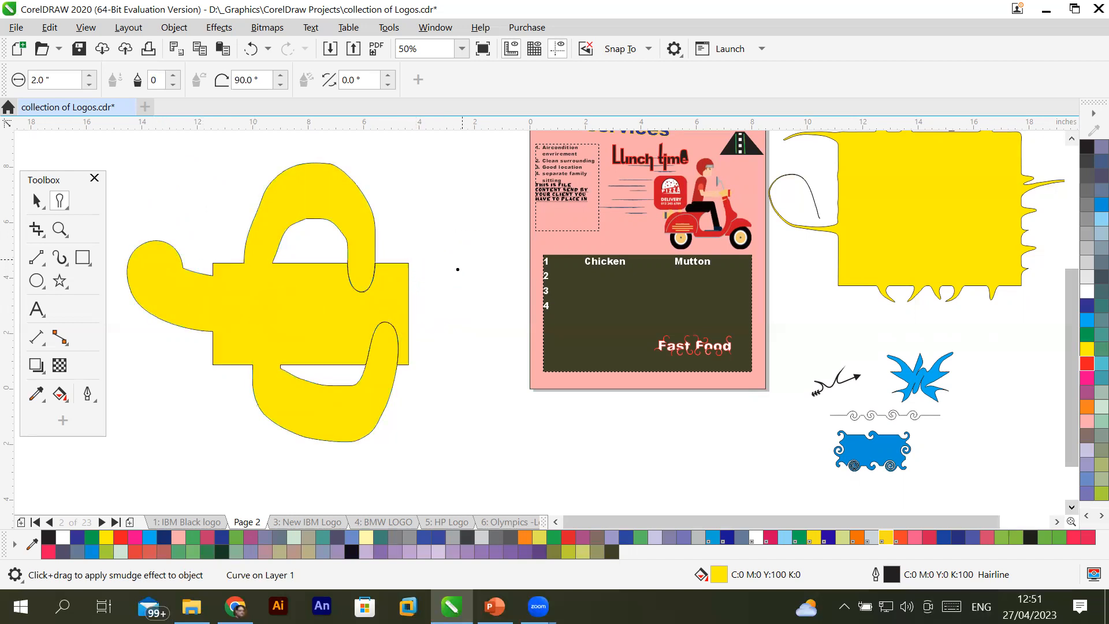
Set the pen tilt to 15° and smudge thin legs downward and pointed spikes upward from the left part of the yellow shape.
click(278, 84)
click(279, 85)
click(279, 85)
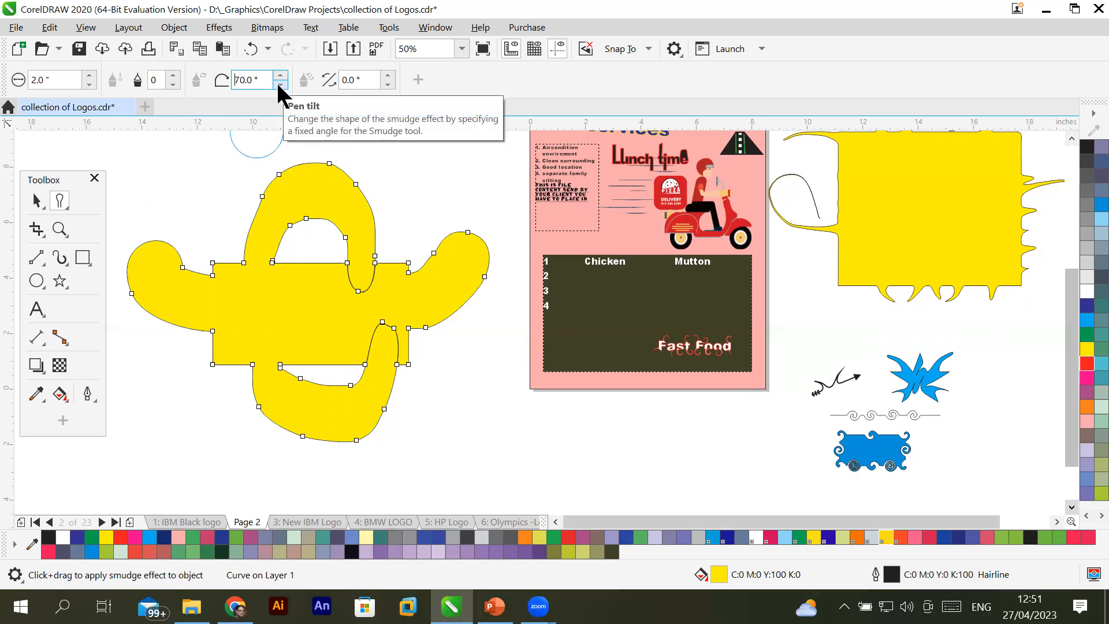
click(278, 85)
click(278, 85)
click(279, 84)
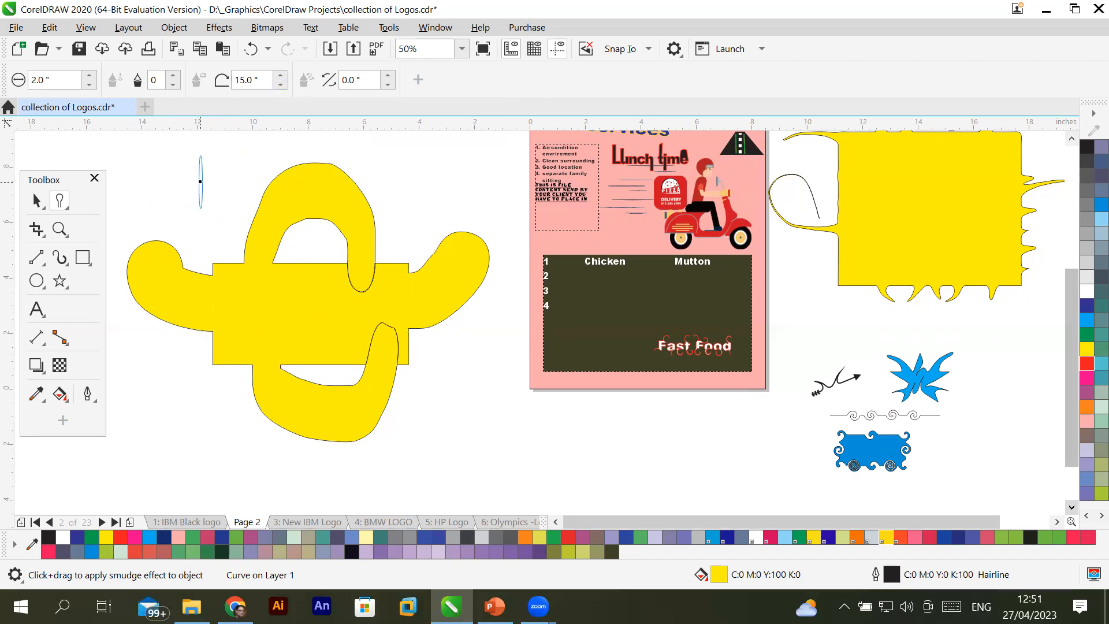
drag(231, 326, 227, 487)
mouse_move(192, 326)
mouse_down()
mouse_move(181, 457)
mouse_move(150, 381)
mouse_move(150, 465)
mouse_up()
drag(135, 297, 112, 440)
mouse_move(152, 259)
mouse_down()
mouse_move(149, 222)
mouse_move(186, 139)
mouse_up()
drag(174, 272, 234, 157)
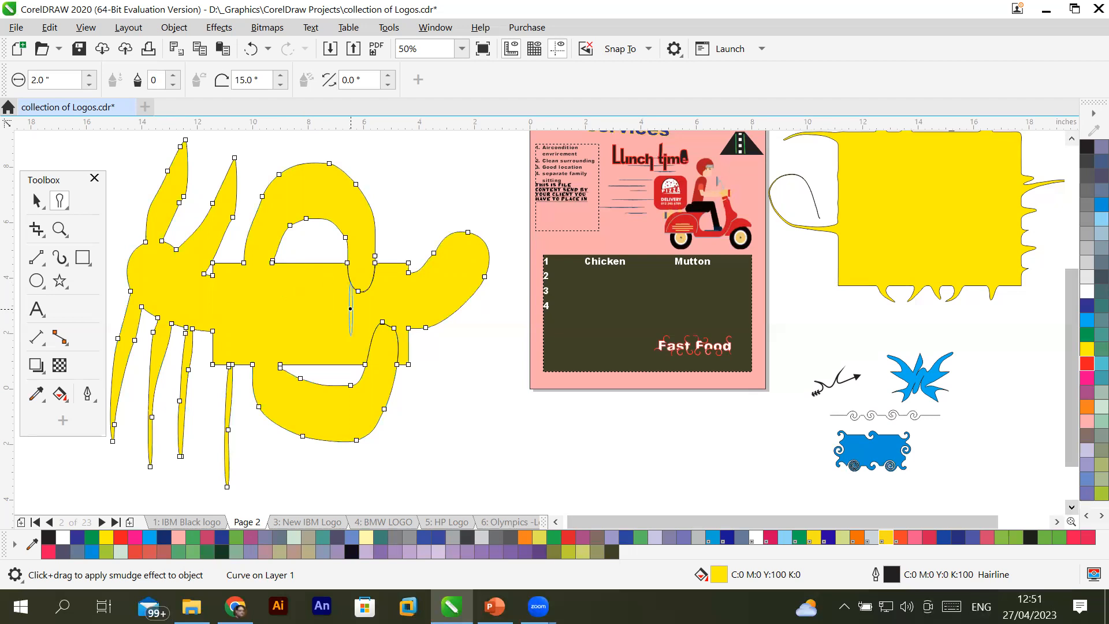
Smudge one thin leg downward and two narrow spikes upward from the right lobe of the yellow shape.
drag(457, 298, 505, 435)
drag(451, 277, 451, 209)
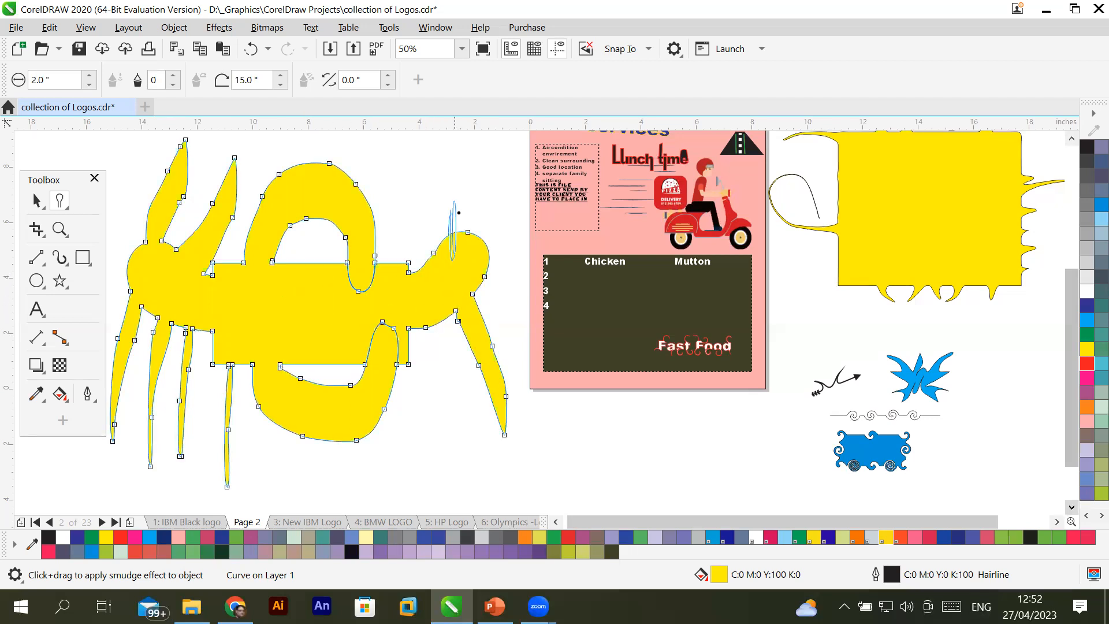
drag(429, 267, 422, 132)
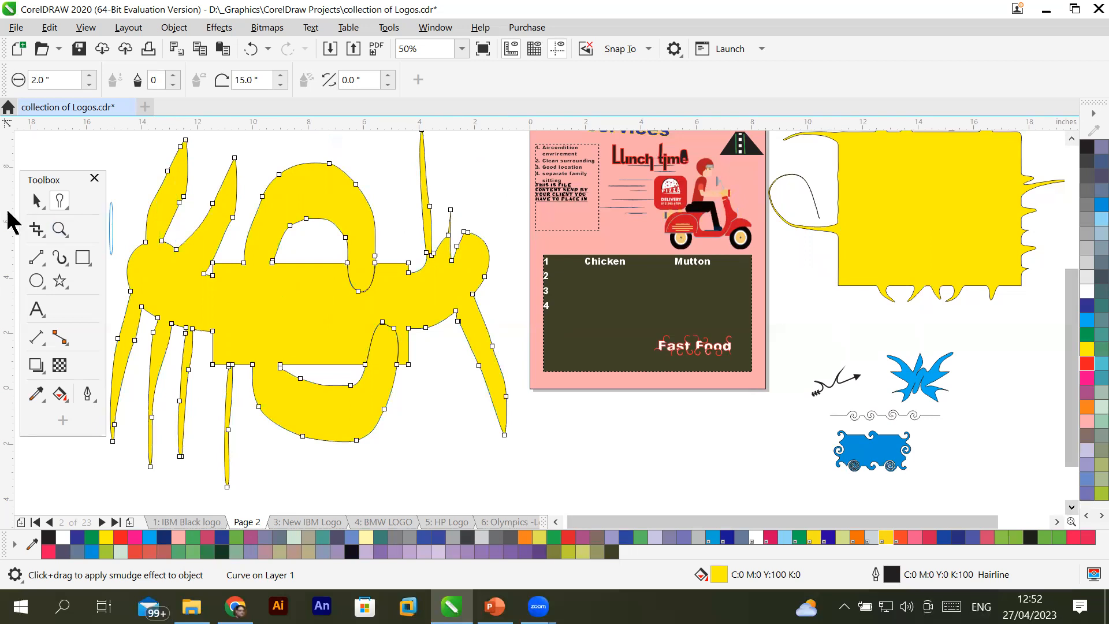
Draw an ellipse about 5.44 by 4.75 inches in the empty area below the flyer.
click(37, 201)
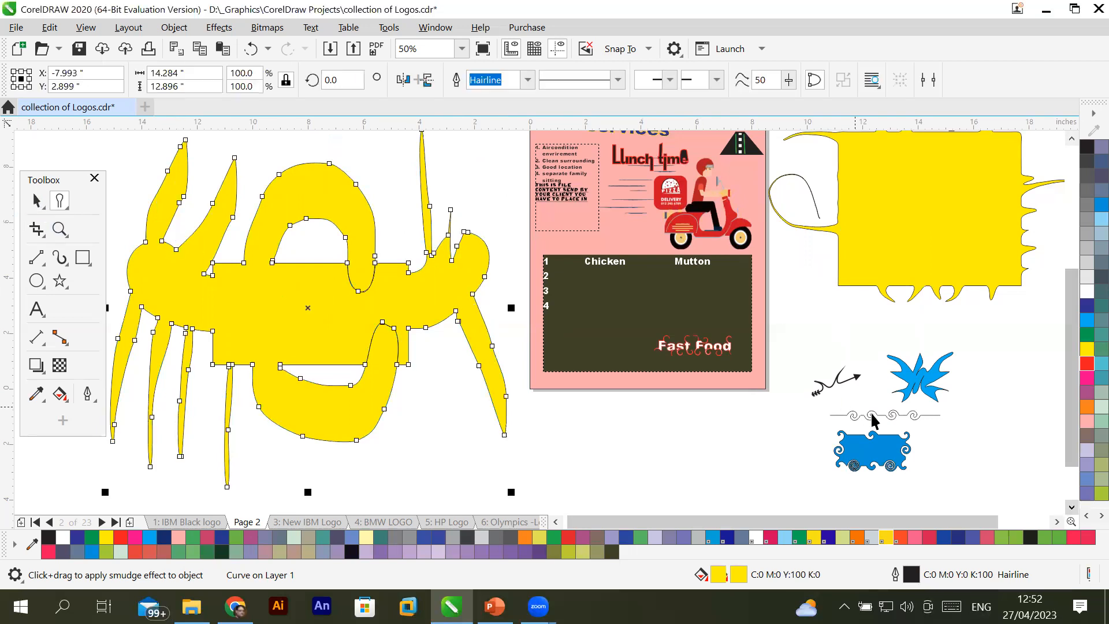
click(1072, 507)
click(1072, 507)
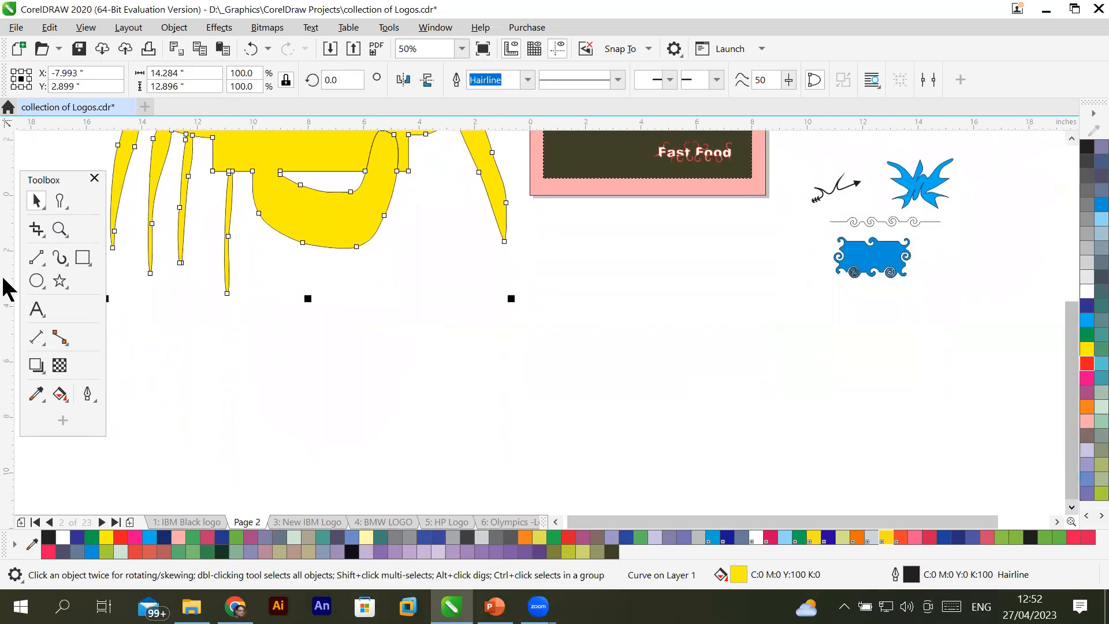
click(36, 281)
drag(553, 307, 709, 443)
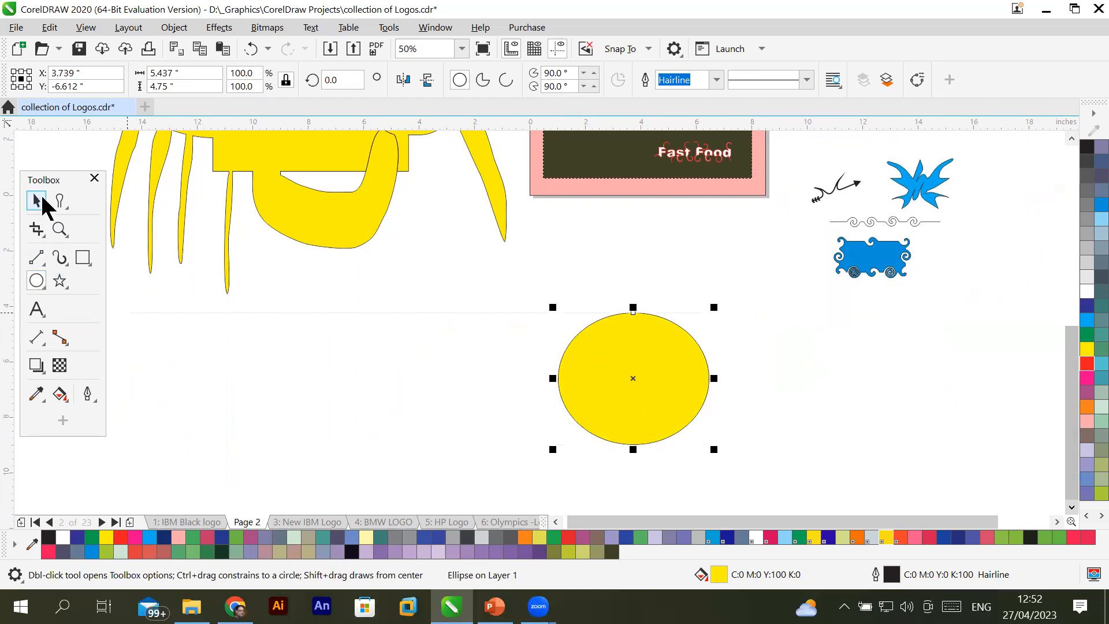
Return to the Smudge tool for the new ellipse and set its dryout to 10.
click(59, 200)
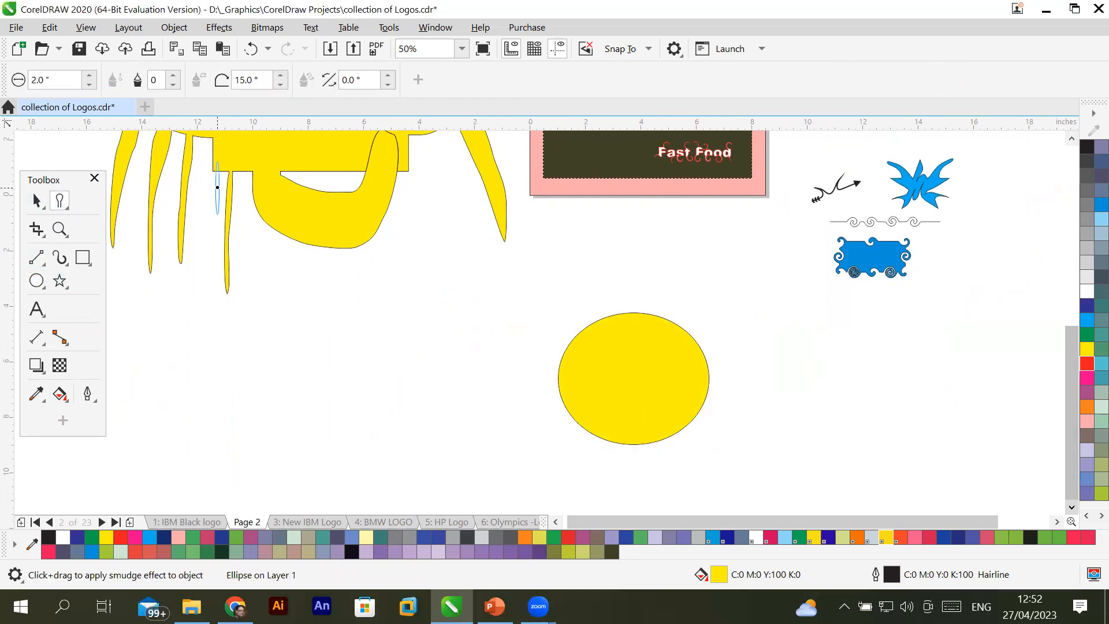
click(173, 76)
click(172, 76)
click(172, 76)
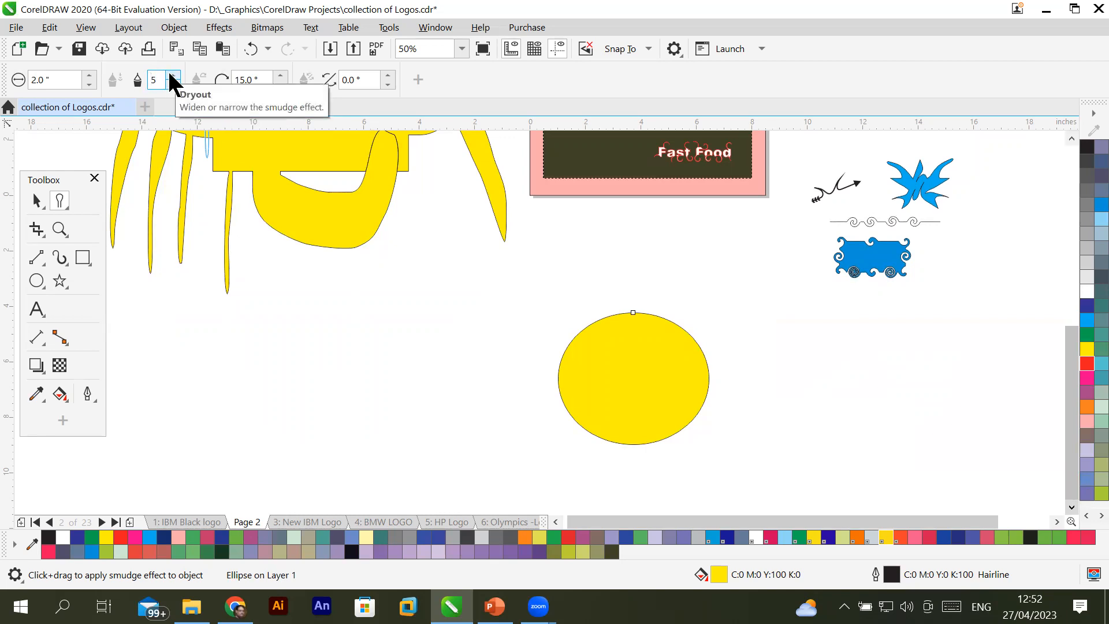
click(172, 76)
click(173, 75)
click(172, 76)
click(172, 76)
click(172, 76)
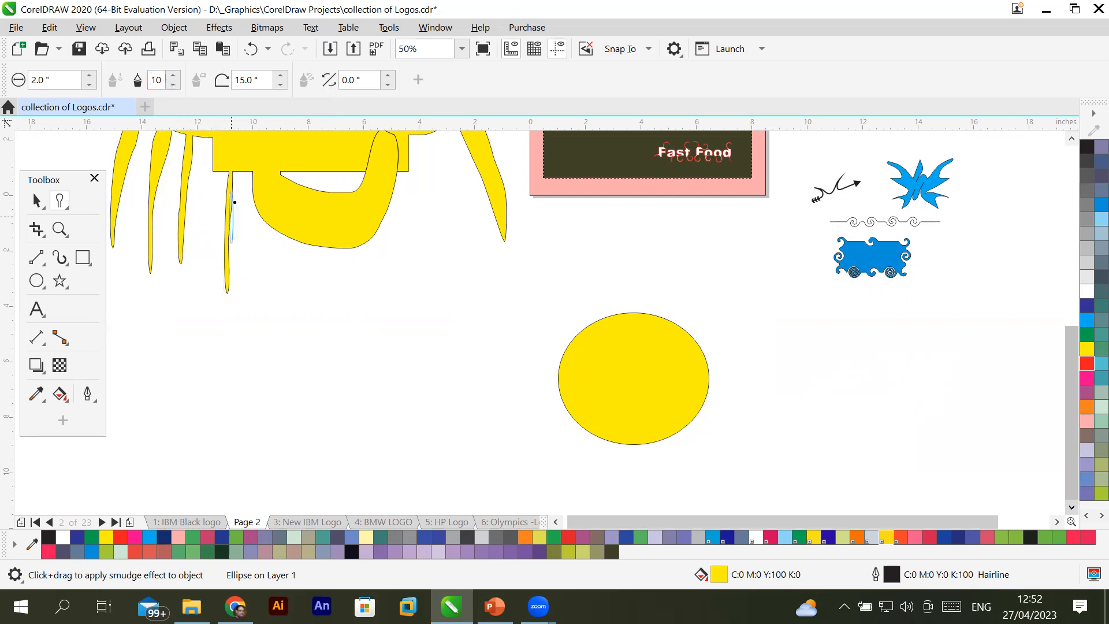
Set the Smudge pen tilt to 31° and the pen bearing to 30°.
click(281, 76)
click(281, 75)
click(281, 76)
click(281, 76)
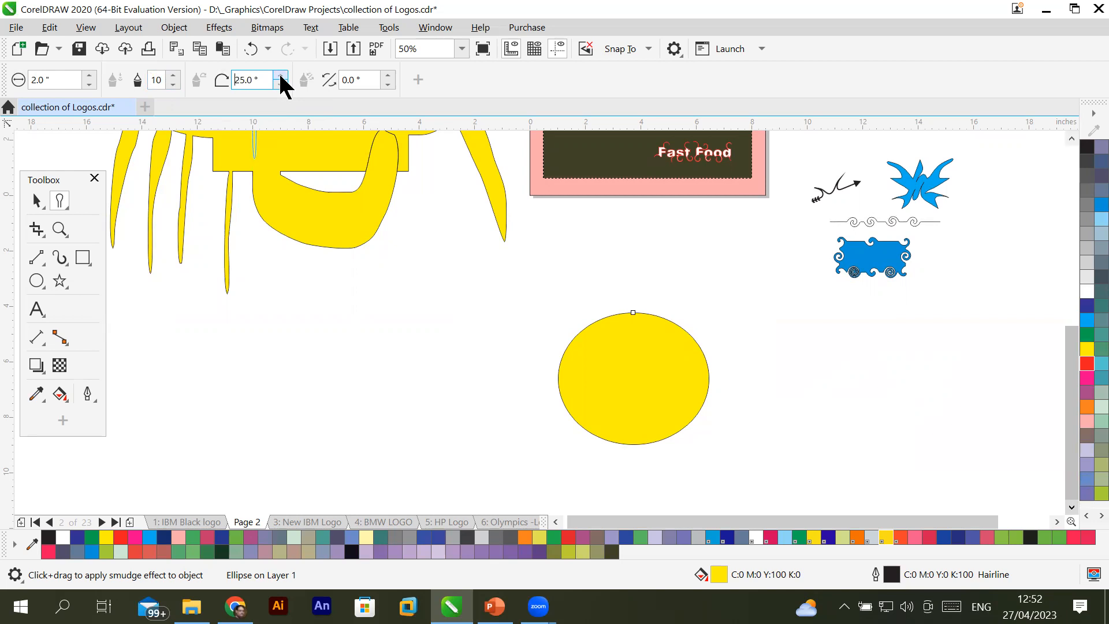
click(281, 75)
click(280, 76)
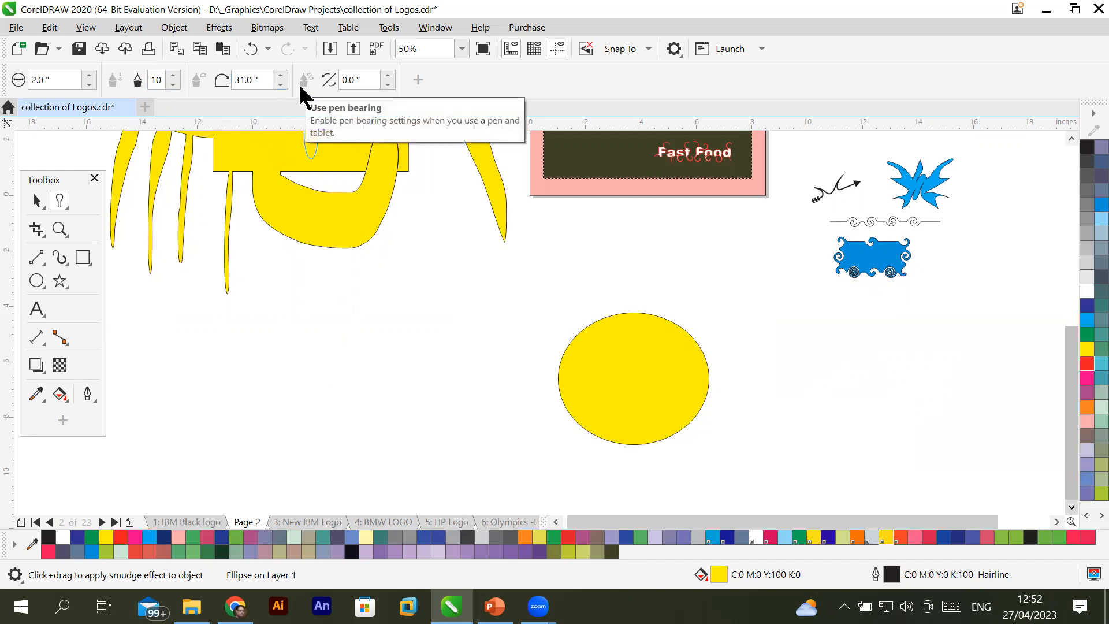
click(387, 75)
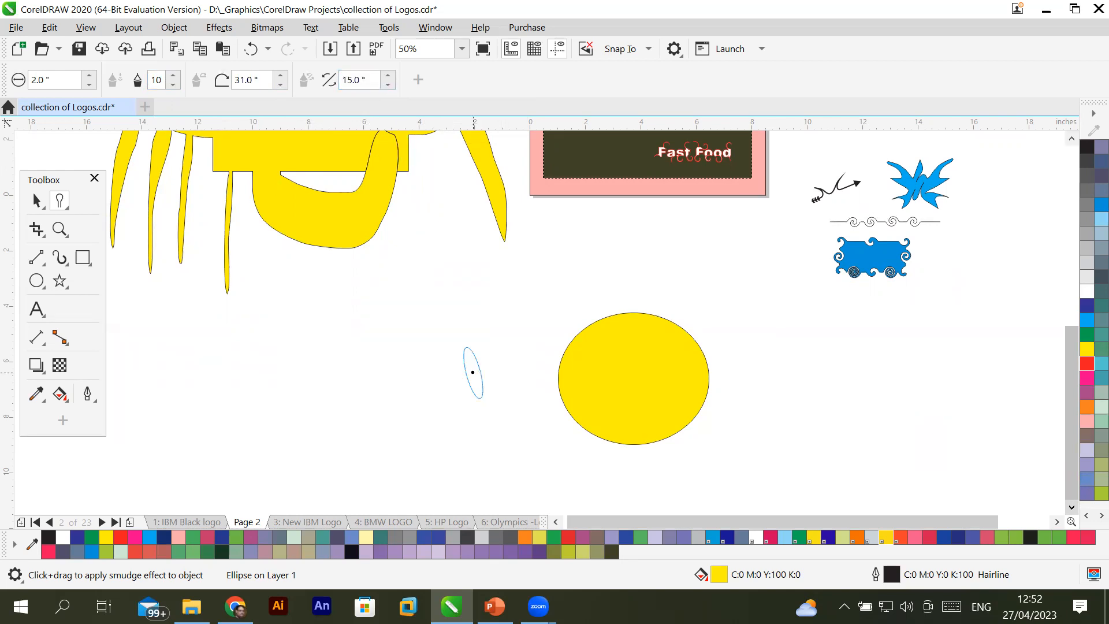
click(387, 75)
Smudge short spikes outward from the yellow ellipse's four diagonal corners and its left and right sides.
drag(575, 339, 569, 329)
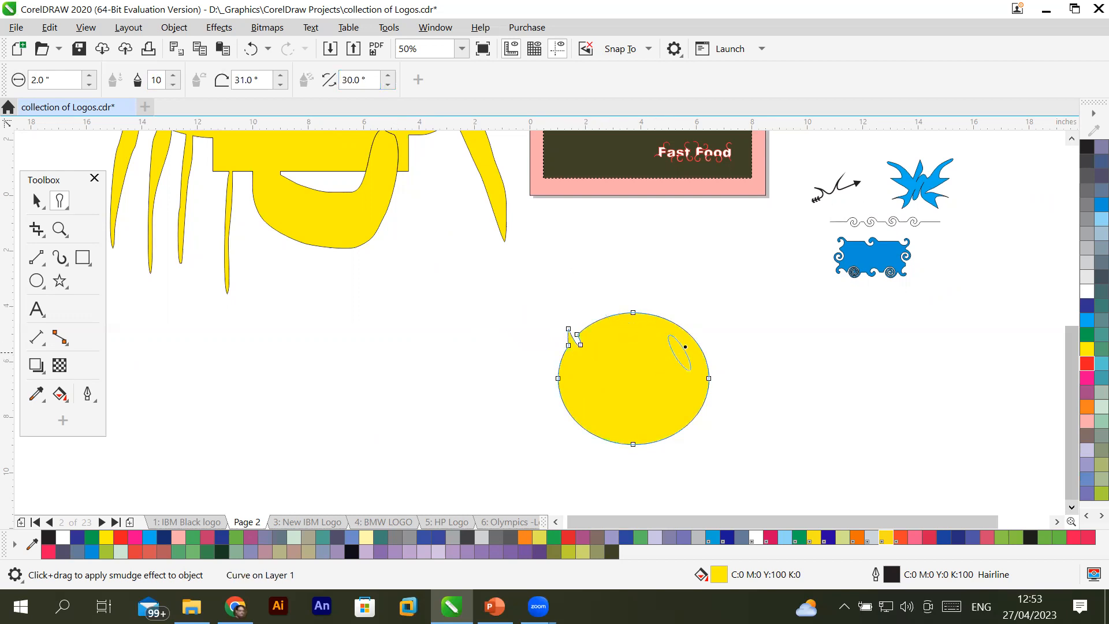
drag(714, 294, 712, 297)
drag(771, 434, 769, 435)
mouse_move(608, 418)
mouse_down()
mouse_move(559, 449)
mouse_move(450, 454)
mouse_up()
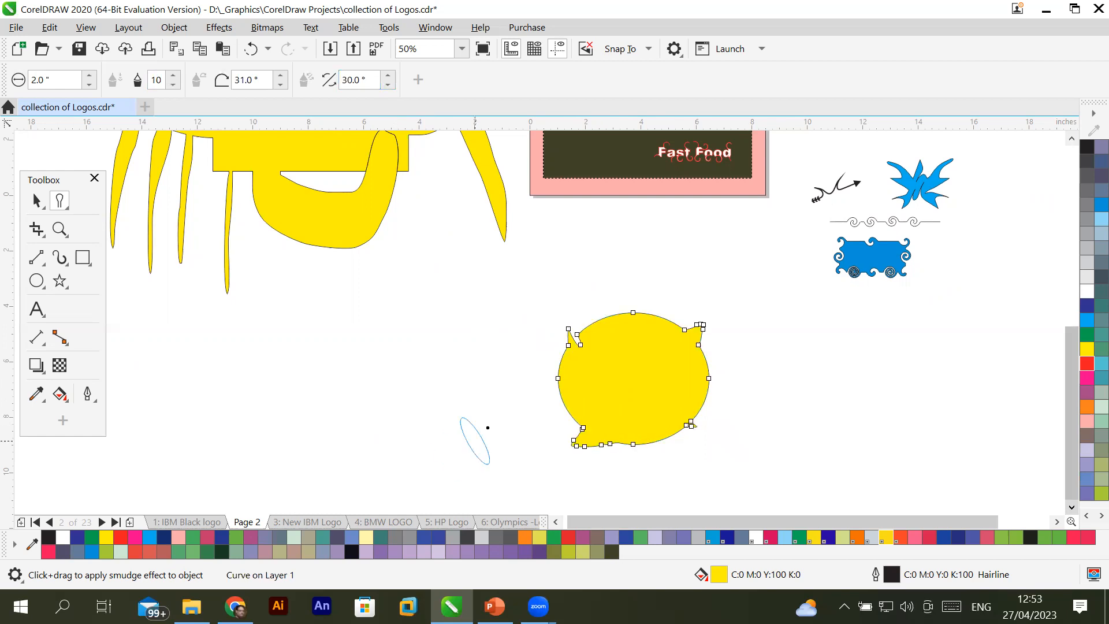
drag(552, 392, 530, 400)
mouse_move(642, 432)
mouse_down()
mouse_move(710, 480)
mouse_move(773, 488)
mouse_up()
drag(688, 390, 736, 411)
Smudge two narrow notches into the ellipse's upper edge and one each into its lower, right and left edges.
drag(640, 294, 648, 355)
drag(602, 289, 614, 355)
drag(670, 439, 639, 396)
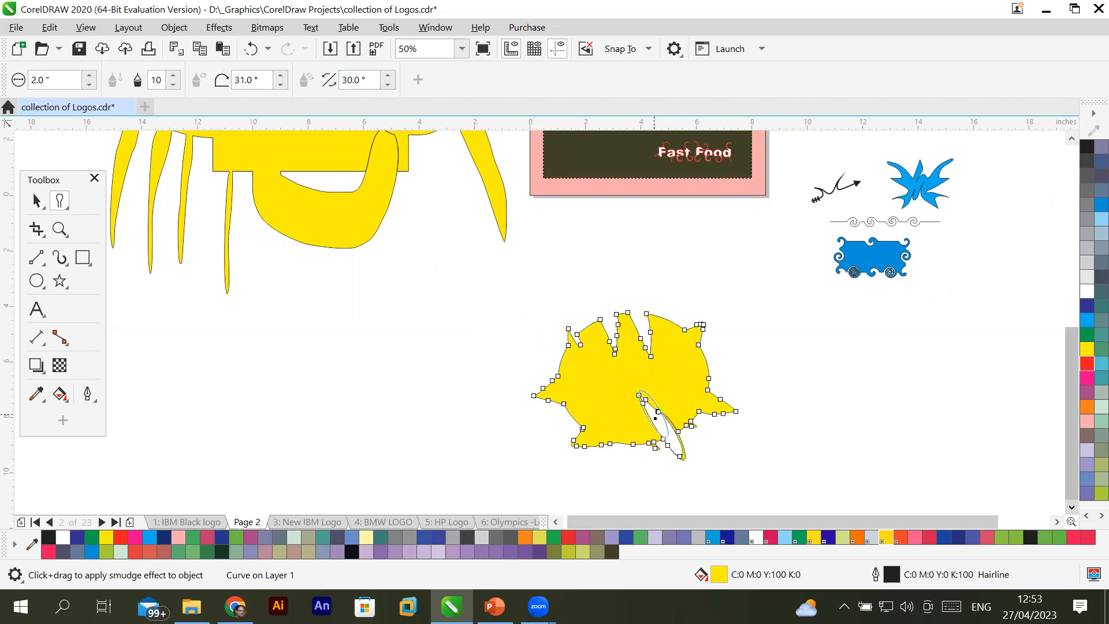
drag(726, 370, 689, 396)
drag(540, 398, 576, 410)
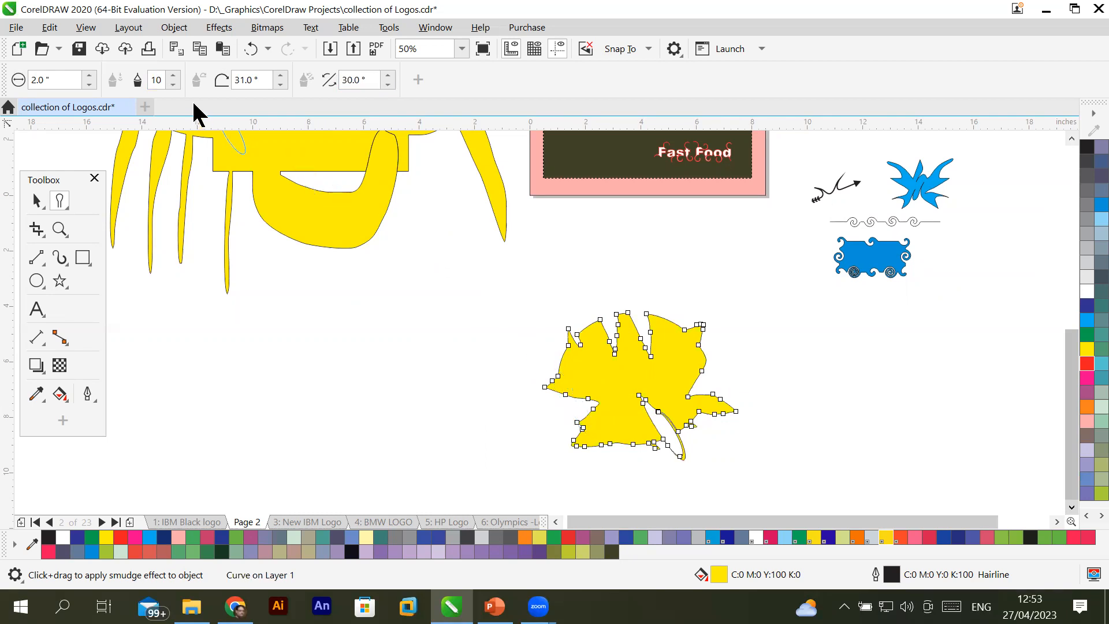
Set the dryout to -10 and smudge wide flares out of the ellipse's left and right sides, extending the left flare further.
click(171, 75)
mouse_move(575, 375)
mouse_down()
mouse_move(456, 361)
mouse_move(301, 382)
mouse_up()
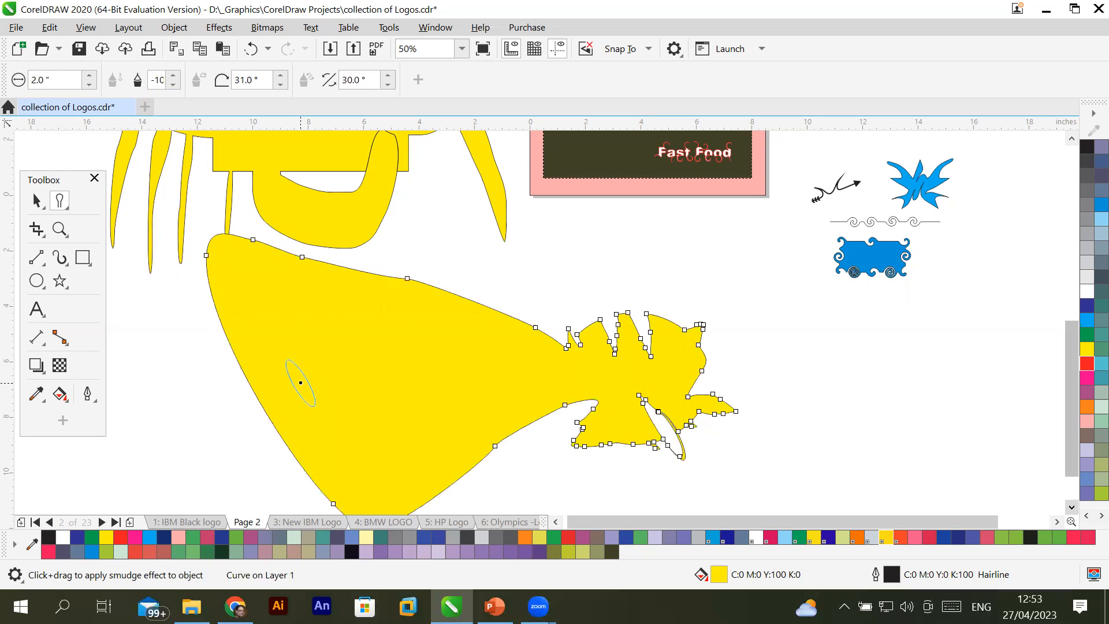
drag(665, 367, 926, 360)
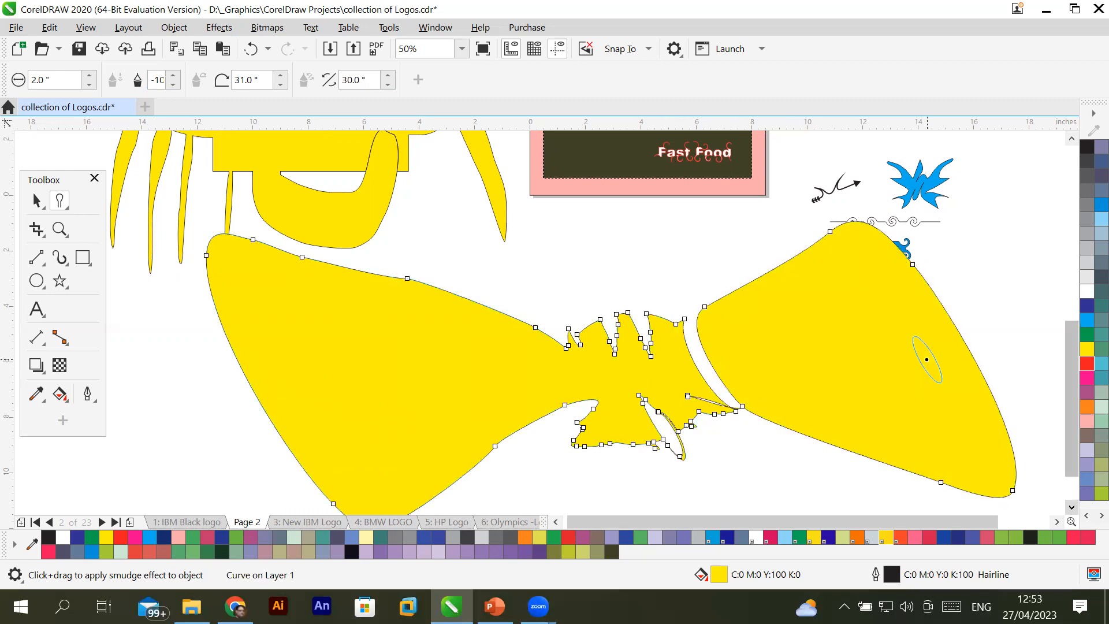
drag(321, 347, 165, 421)
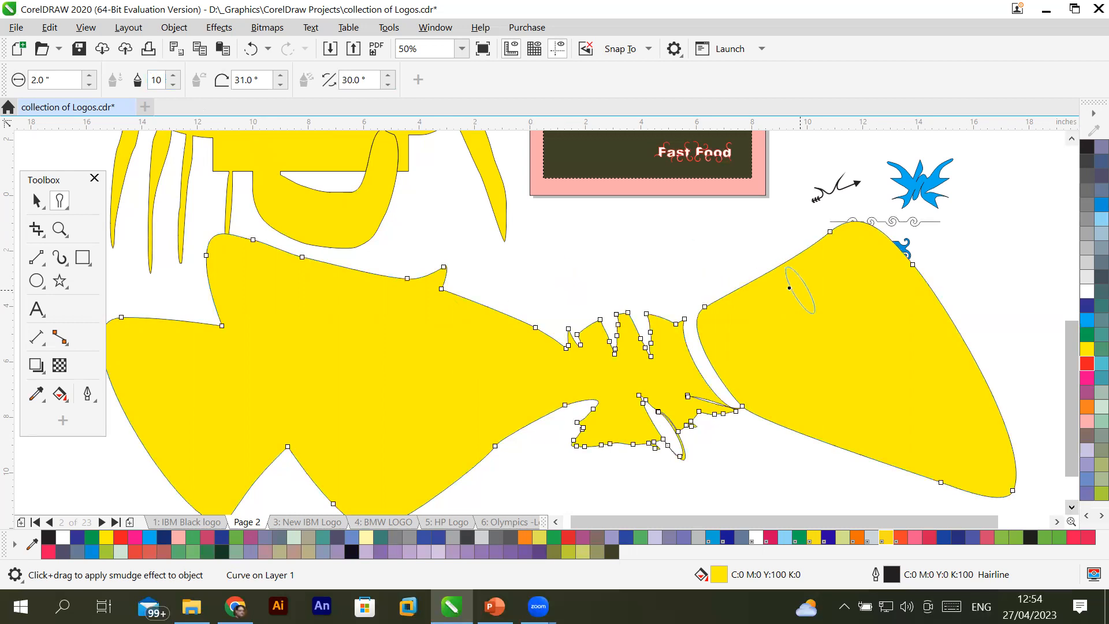
Smudge three spikes outward from the right flare's outer edge and three notches upward into its lower edge.
drag(924, 325, 1024, 307)
drag(960, 378, 1016, 373)
drag(980, 421, 1034, 416)
drag(886, 465, 955, 390)
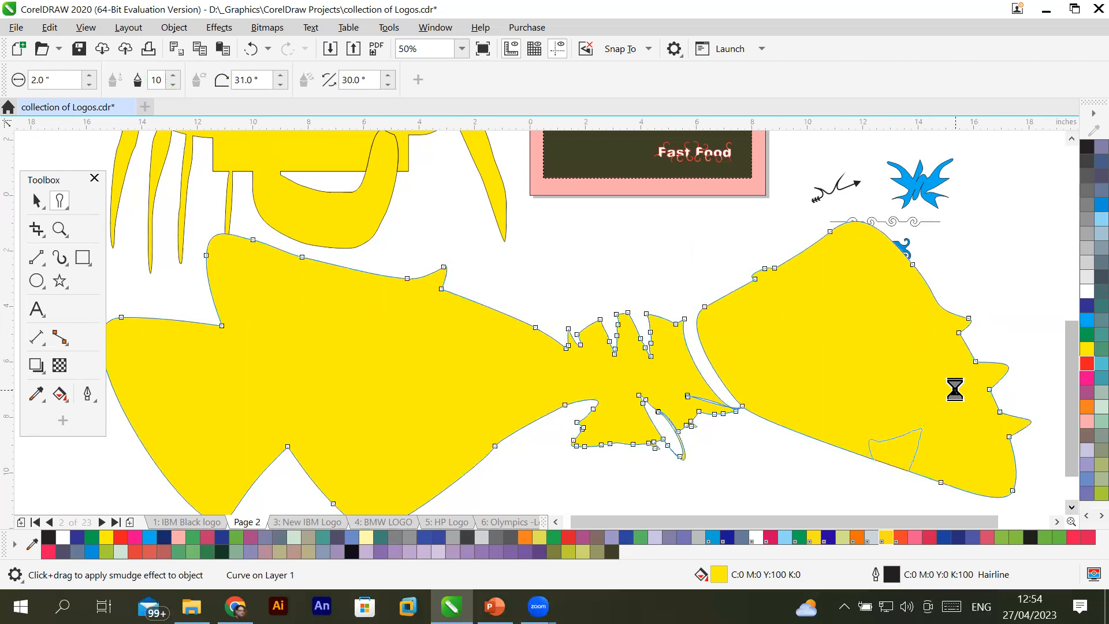
drag(813, 471, 888, 373)
drag(792, 445, 834, 364)
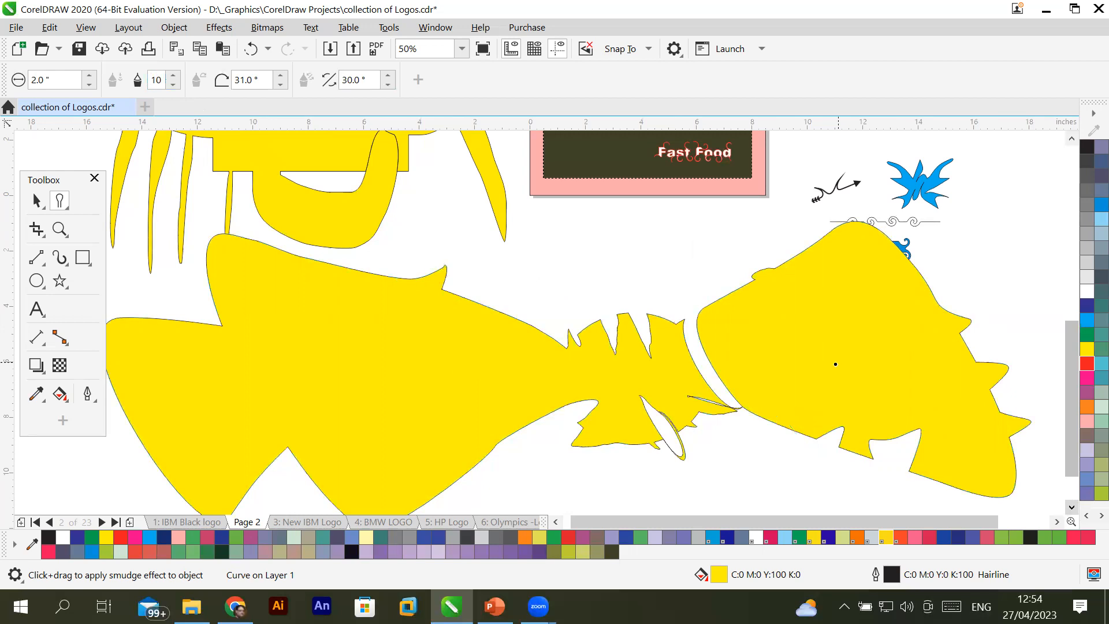
Set the dryout to 0 and smudge rounded lobes from the left flare's upper-right edge and lower-left corner.
click(173, 85)
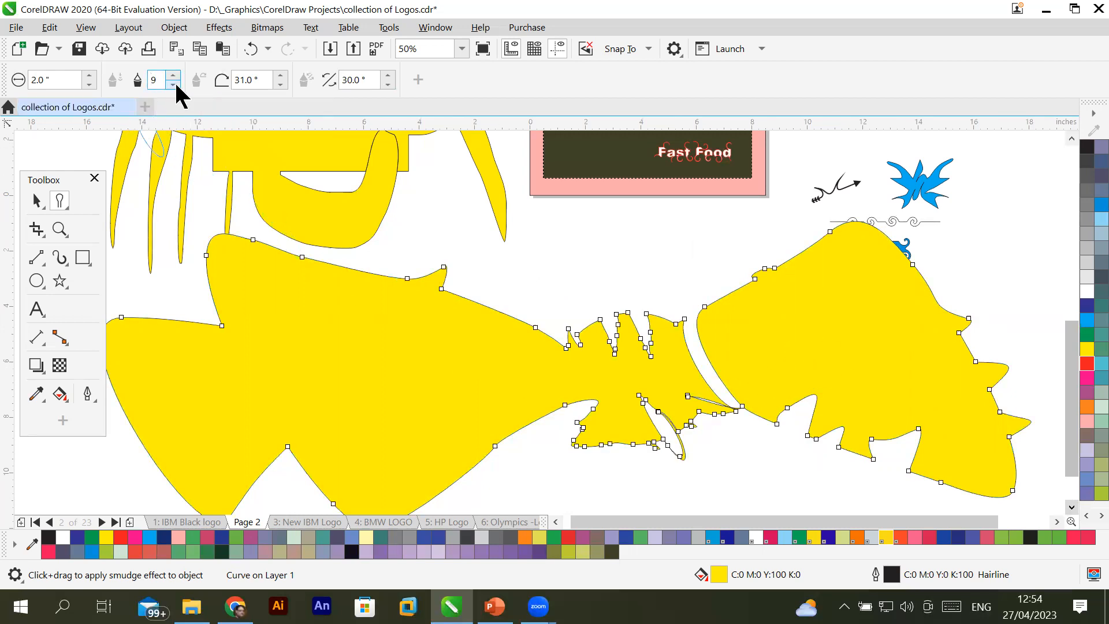
click(173, 85)
click(173, 84)
click(173, 85)
click(173, 84)
drag(477, 317, 551, 284)
drag(173, 396, 105, 469)
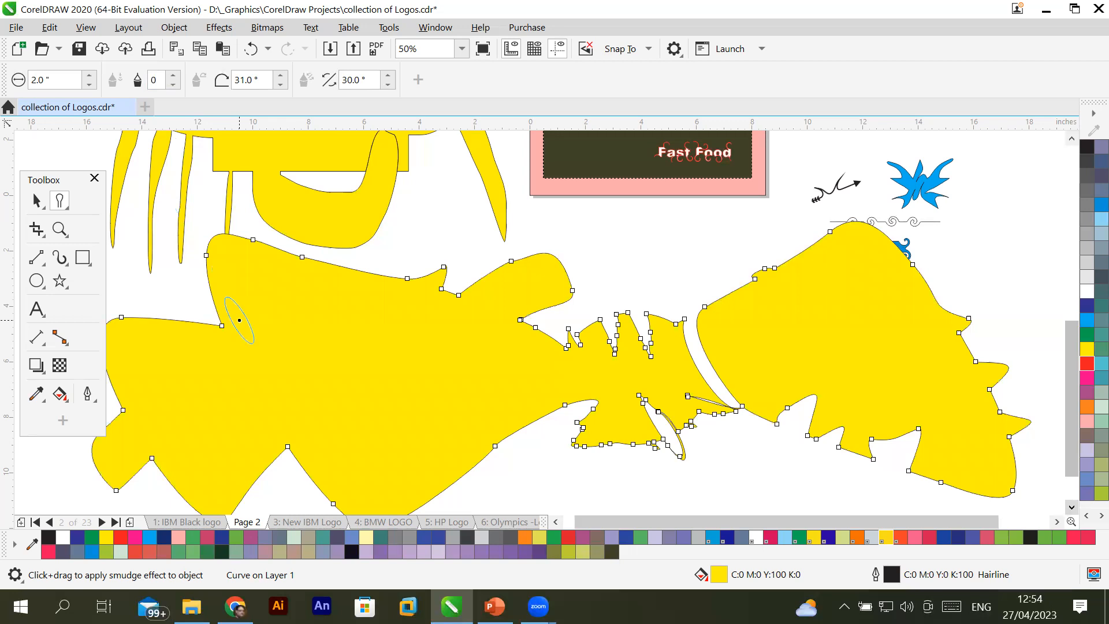
Select both large smudged yellow shapes, left of and below the flyer, and delete them.
scroll(780, 419, down, 1)
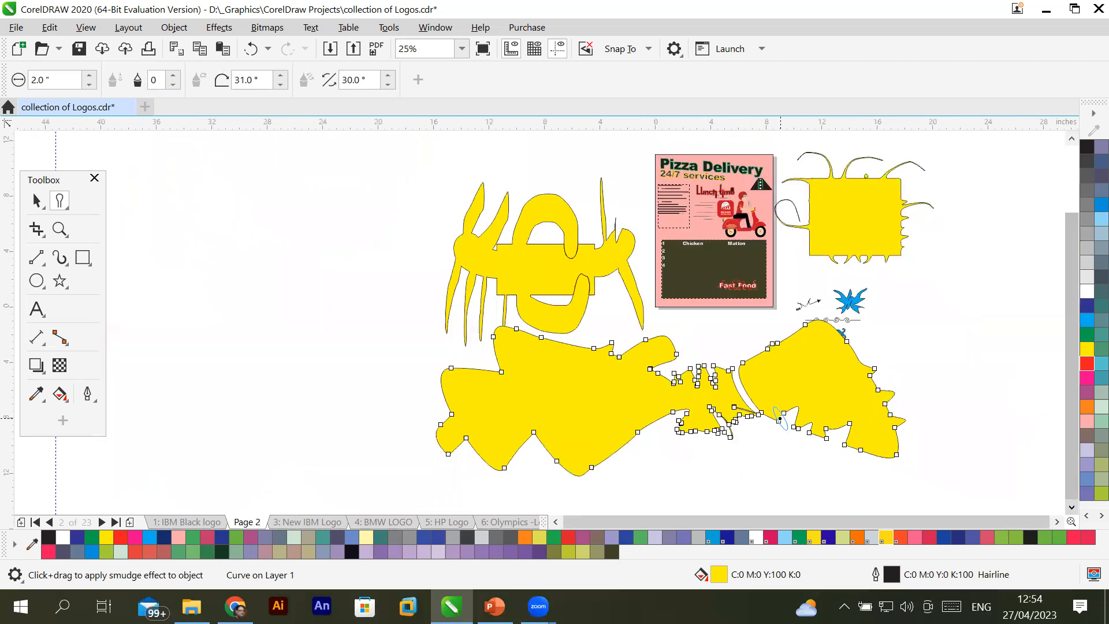
click(58, 203)
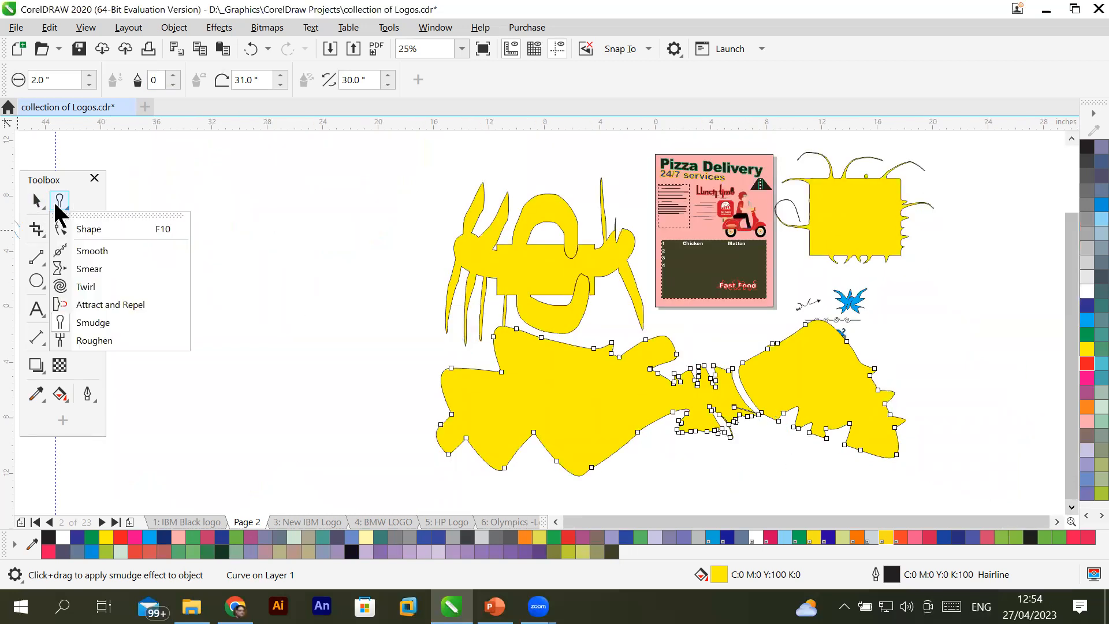
click(37, 202)
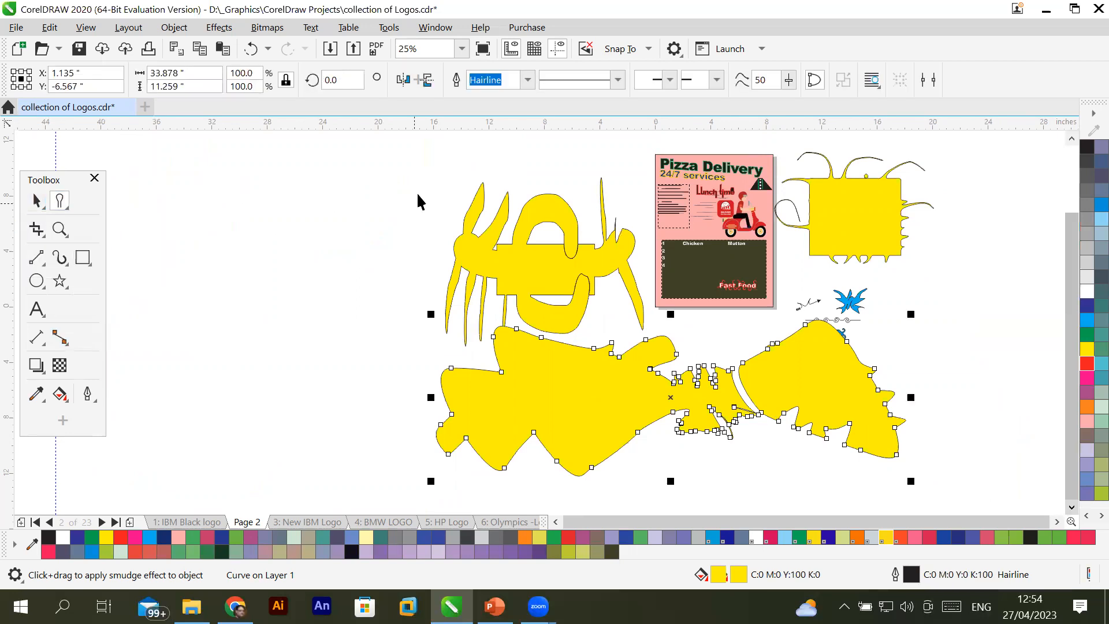
shift+click(503, 241)
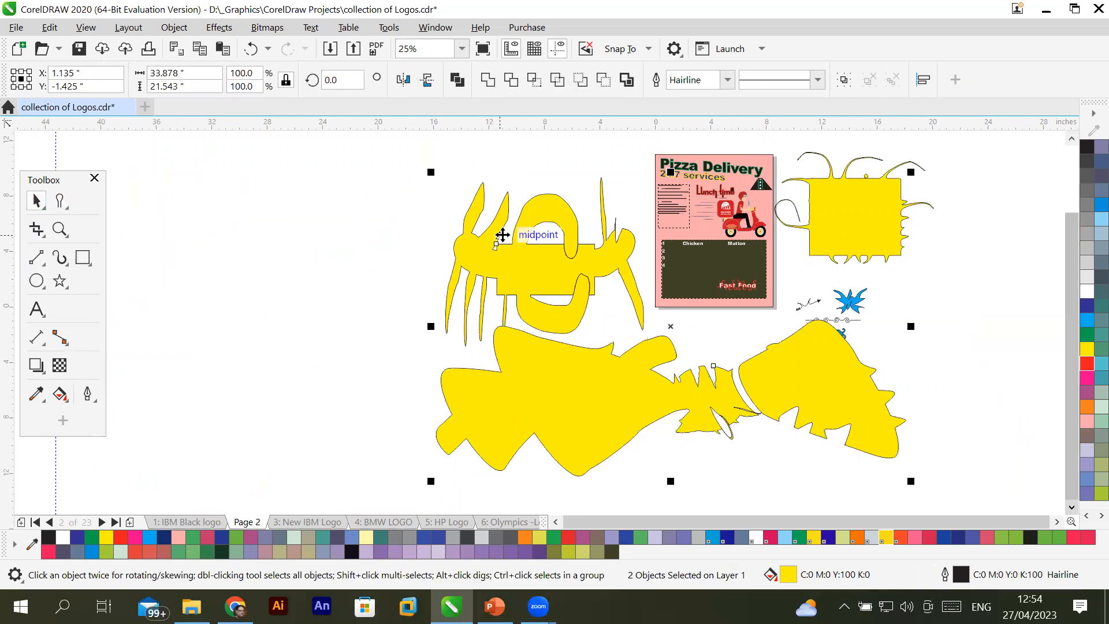
key(Delete)
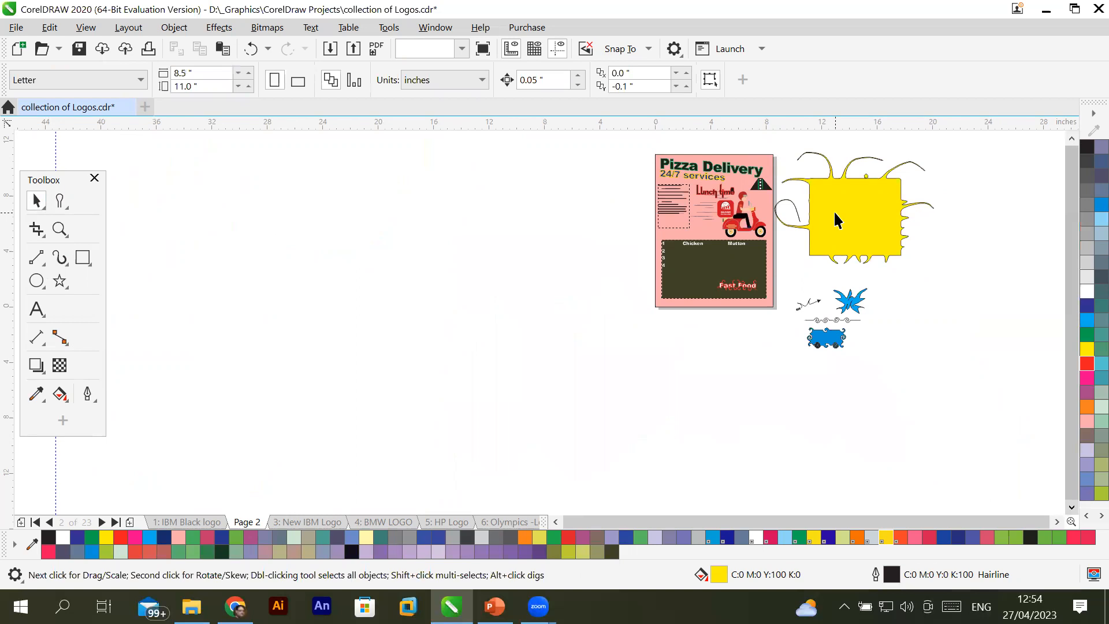
Delete the tentacled yellow rectangle right of the flyer and the small blue and line artwork beneath it.
click(835, 214)
key(Delete)
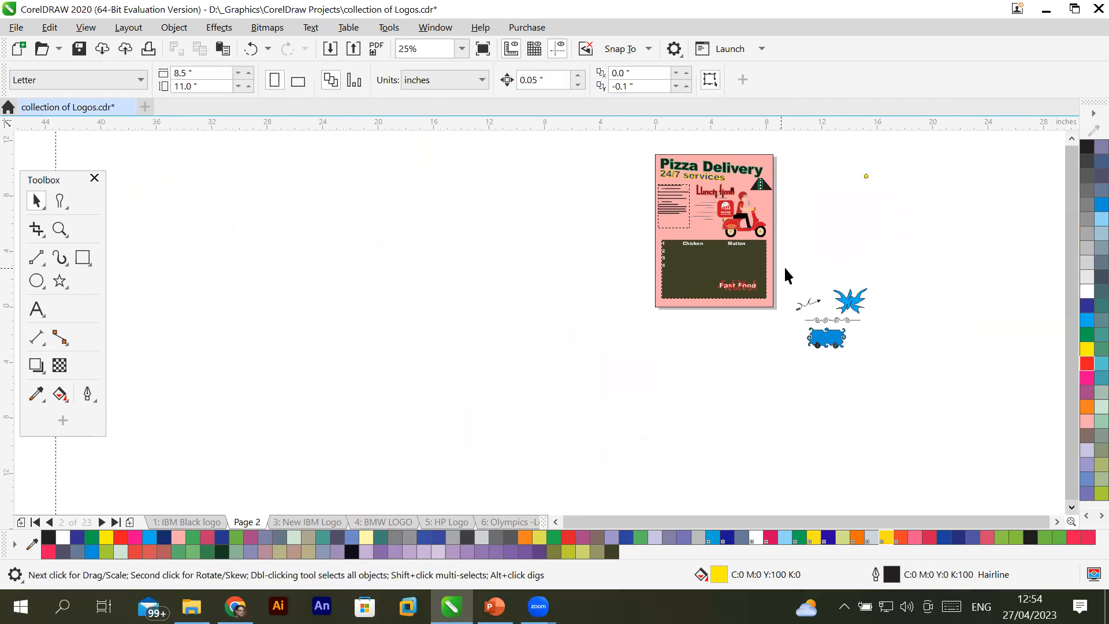
drag(851, 386, 883, 379)
key(Delete)
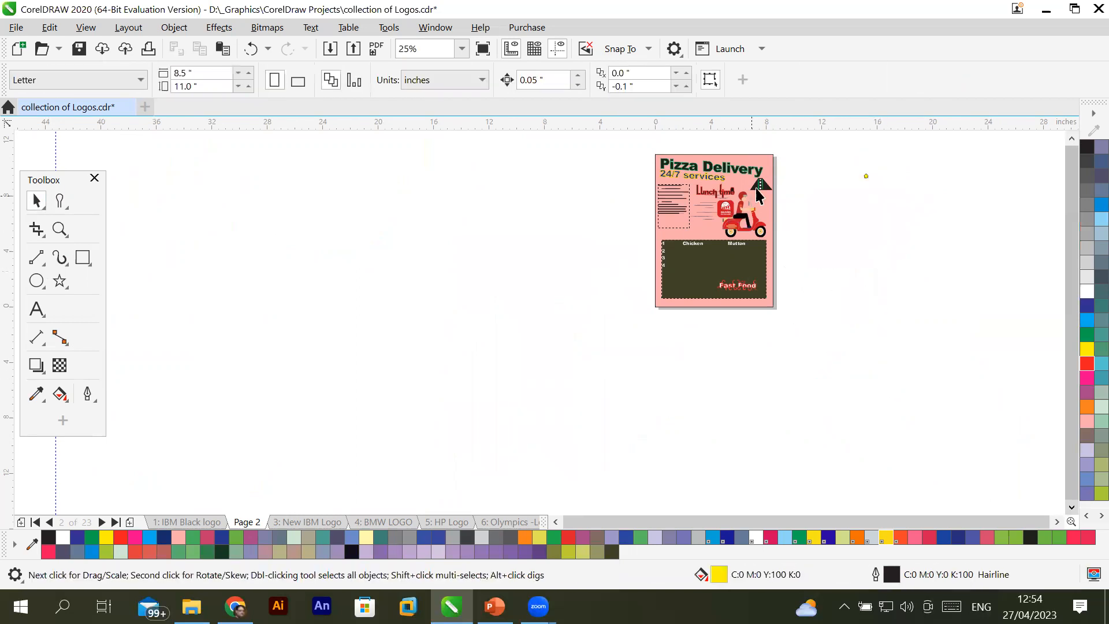
Draw a rectangle about 6.42 by 3.74 inches in the empty area left of the flyer.
scroll(757, 165, up, 1)
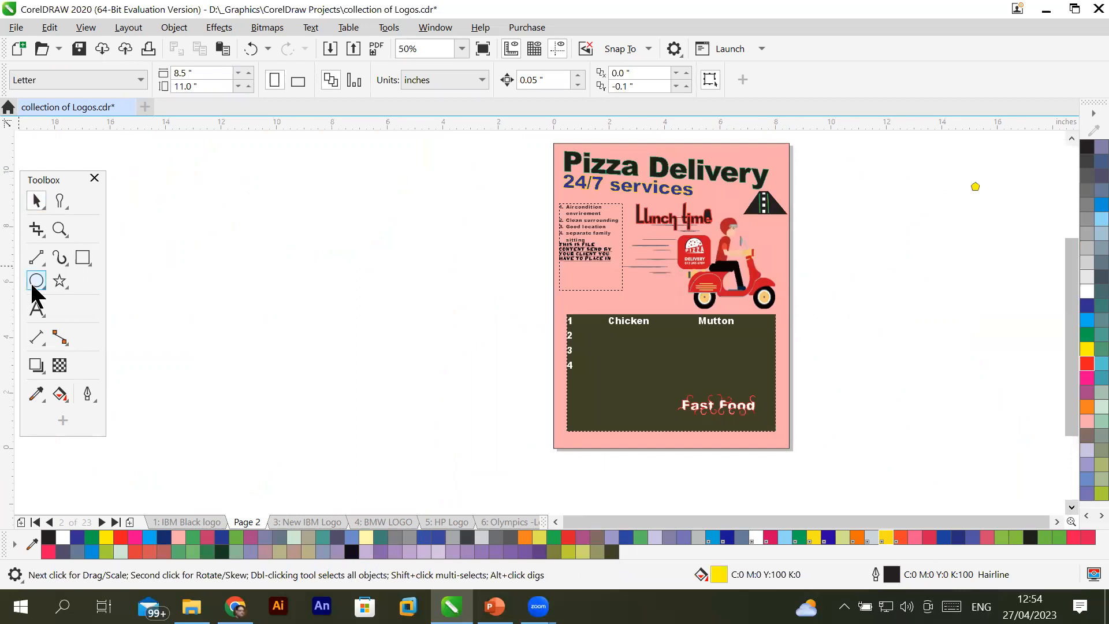
click(83, 257)
drag(233, 269, 411, 372)
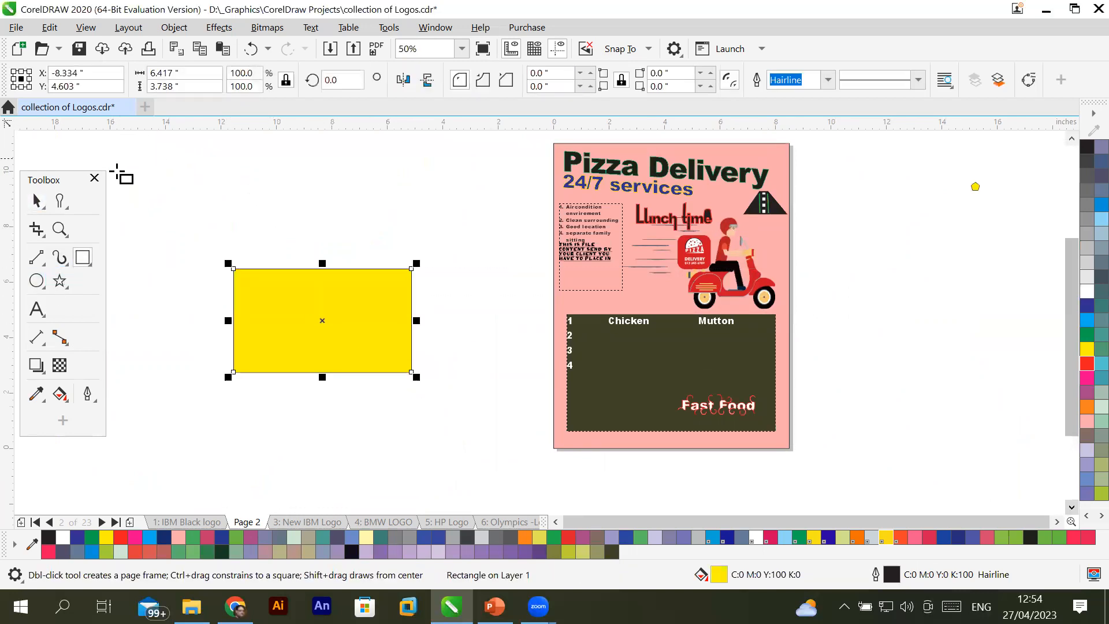
Activate the Roughen tool for the new rectangle and set its nib size to 1 inch.
click(64, 207)
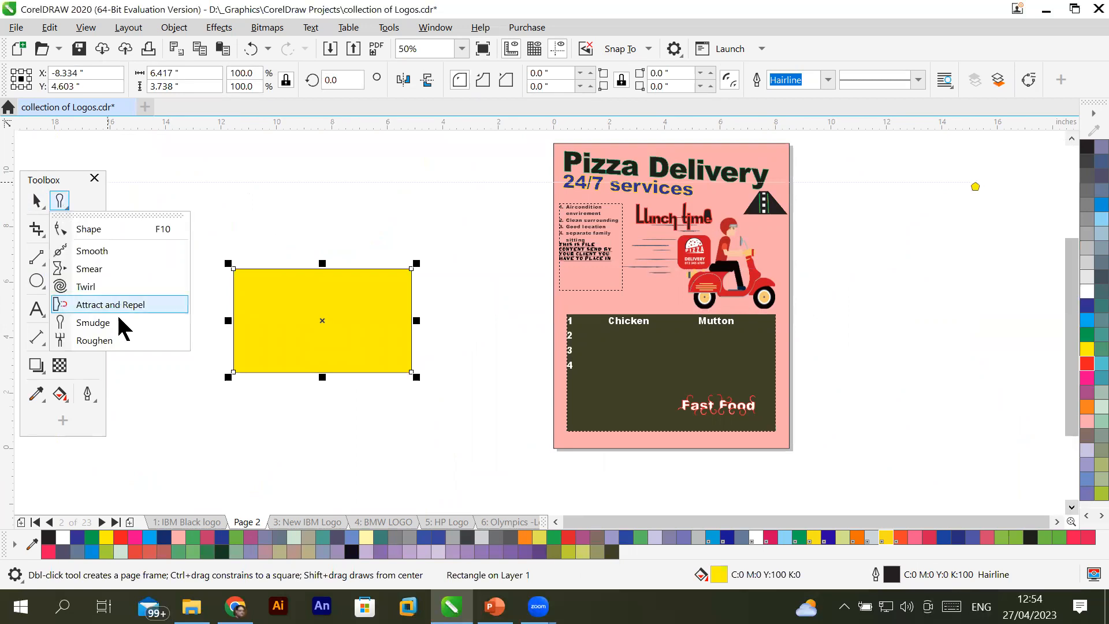
click(93, 341)
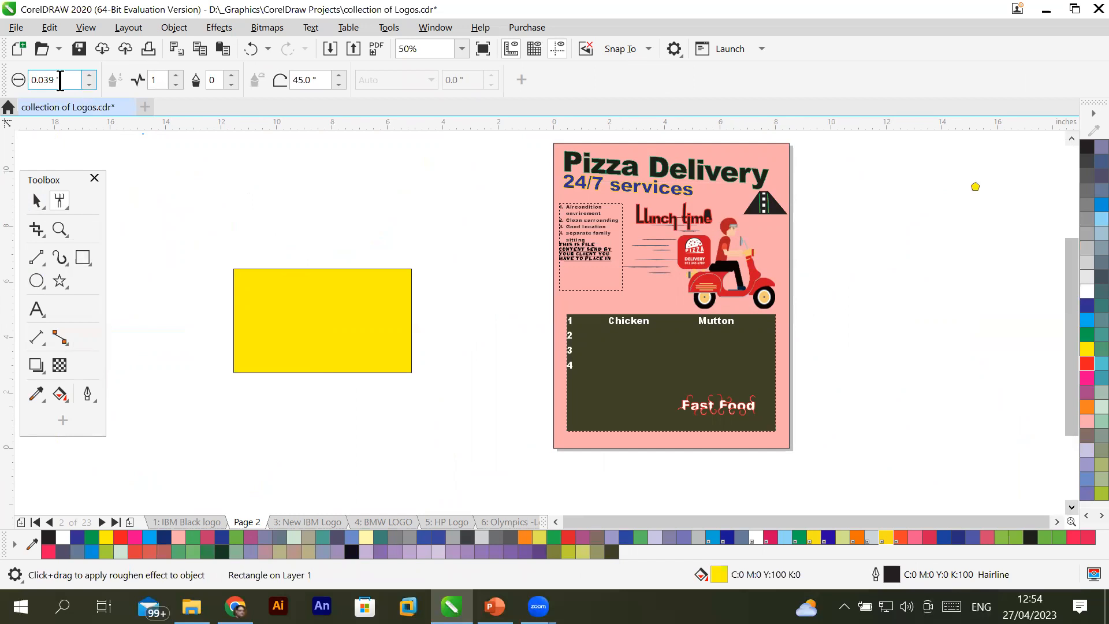
drag(60, 81, 16, 86)
text(1)
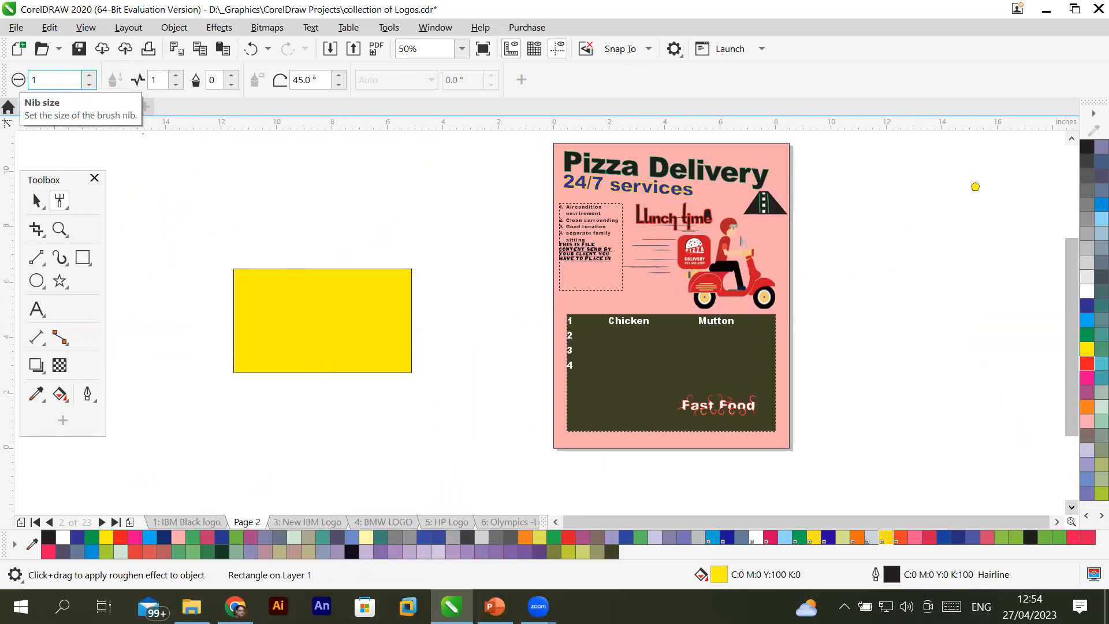
key(Return)
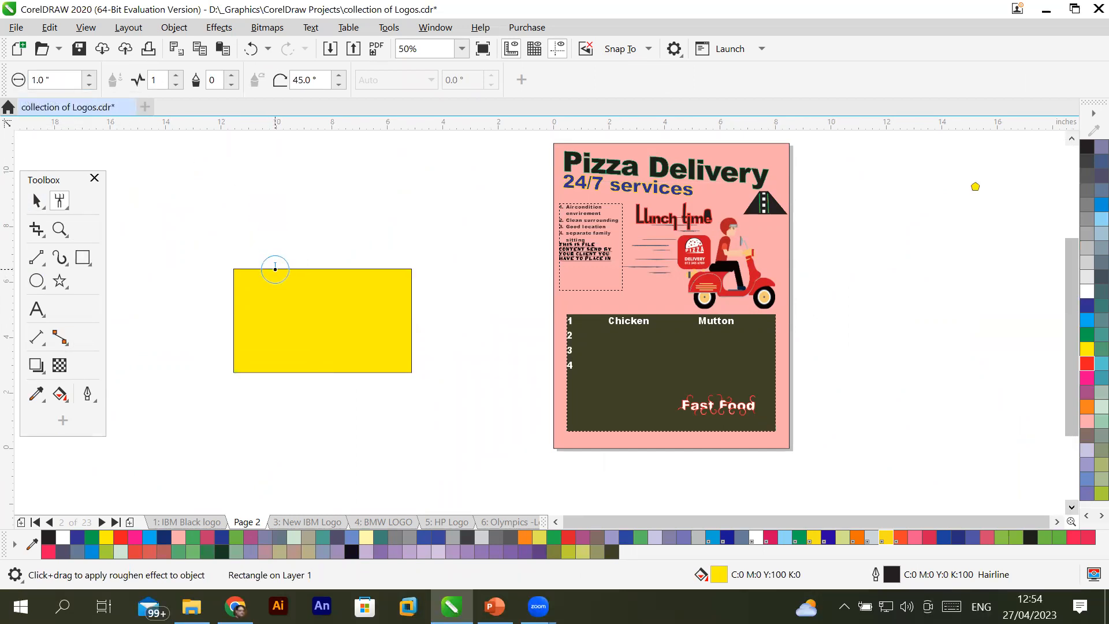
Roughen parts of the rectangle's top, left, right and bottom edges into zigzag teeth.
scroll(275, 268, up, 1)
scroll(275, 268, up, 3)
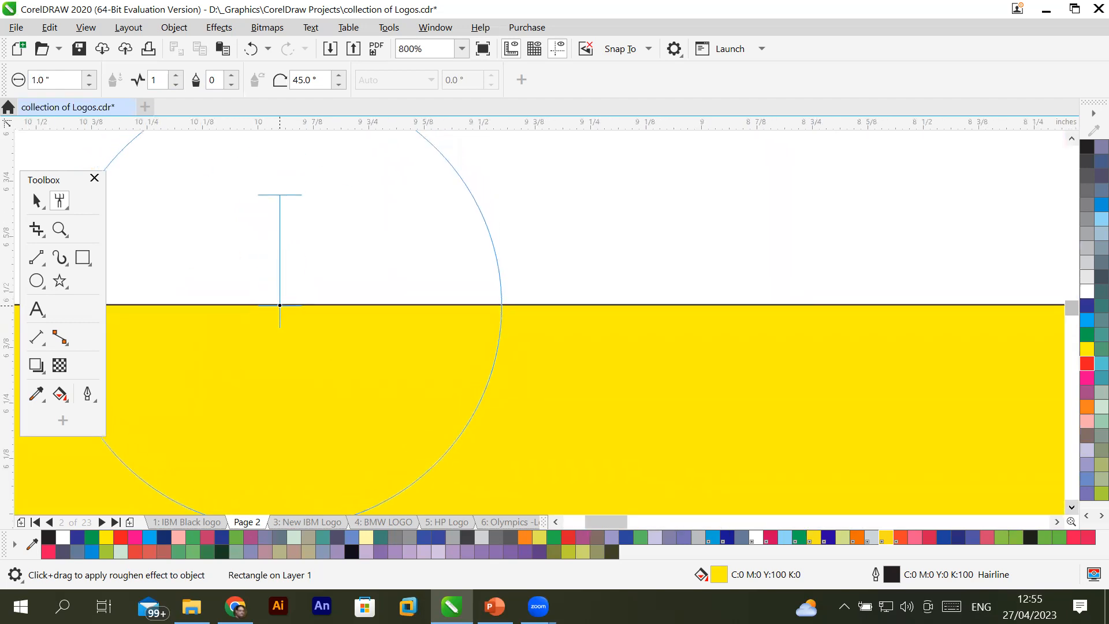
scroll(502, 293, down, 3)
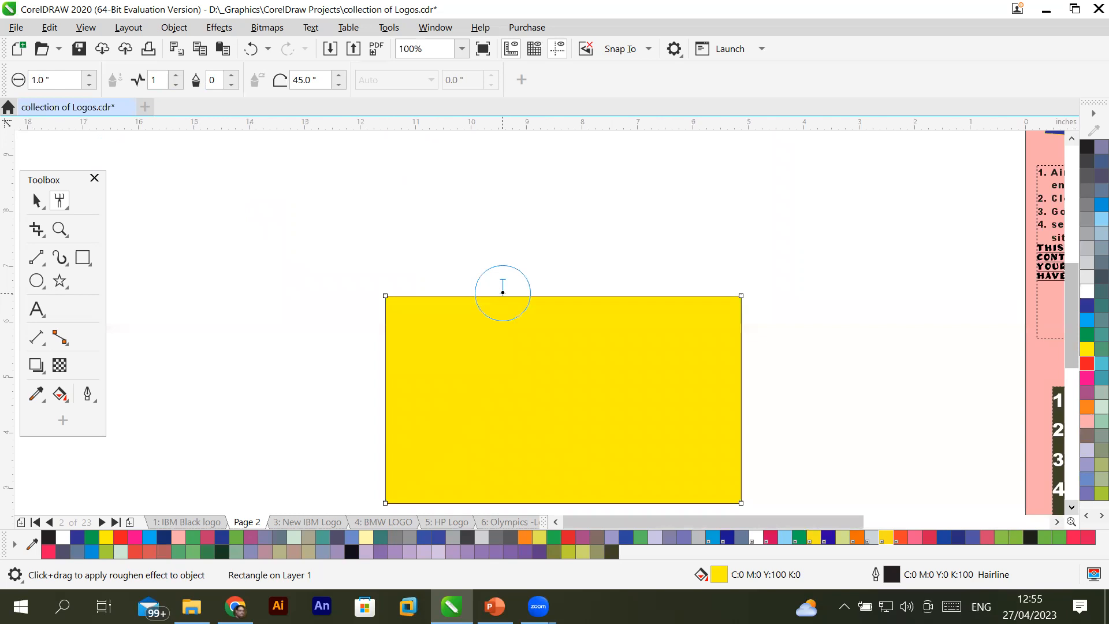
drag(497, 294, 643, 286)
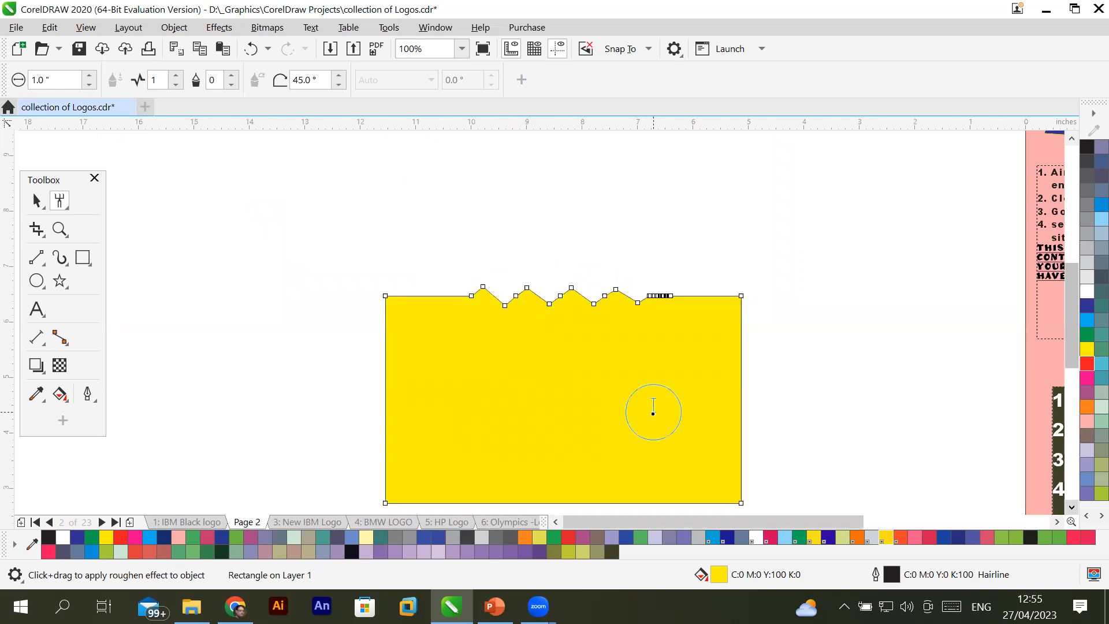
drag(384, 397, 386, 399)
drag(746, 433, 743, 358)
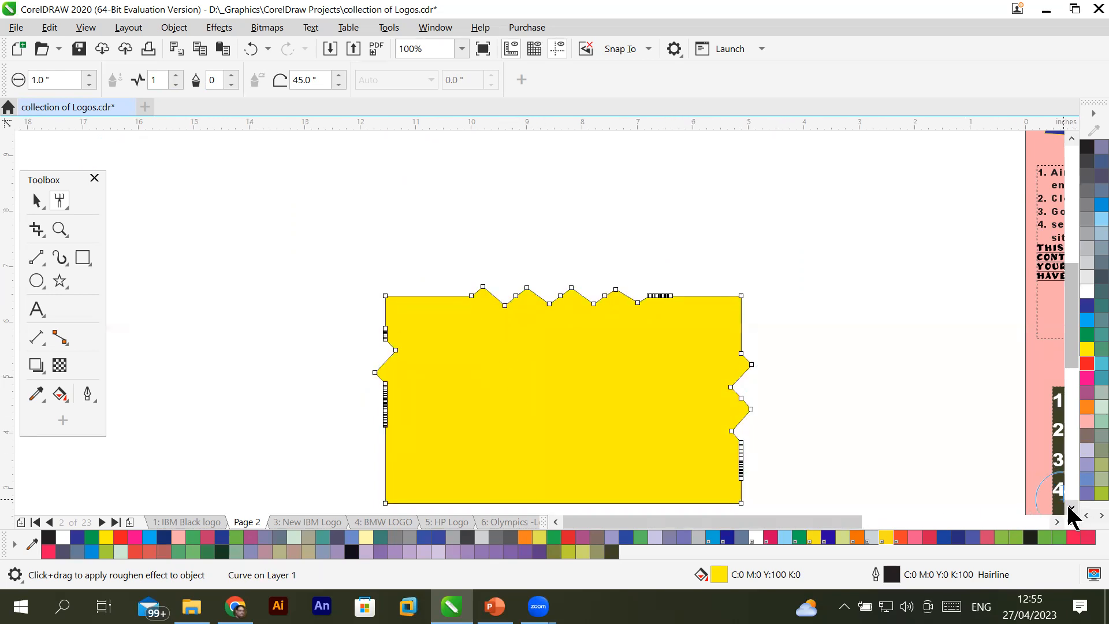
click(1070, 511)
drag(642, 282, 559, 279)
drag(486, 269, 384, 272)
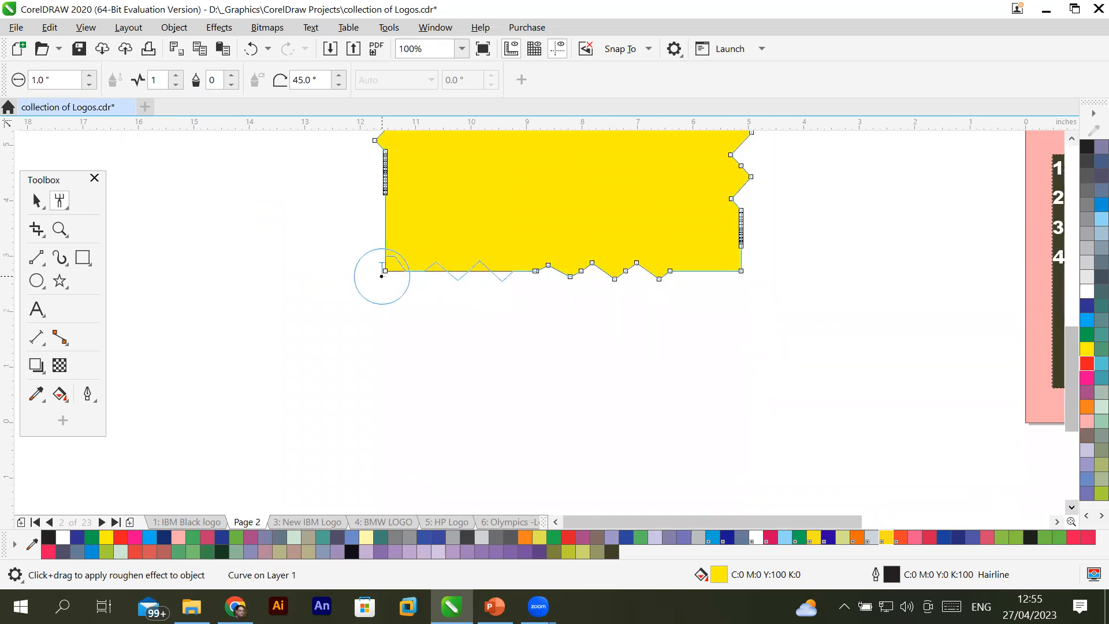
Draw an ellipse about 2.60 by 2.54 inches below and left of the roughened rectangle, and return to the Roughen tool.
click(41, 279)
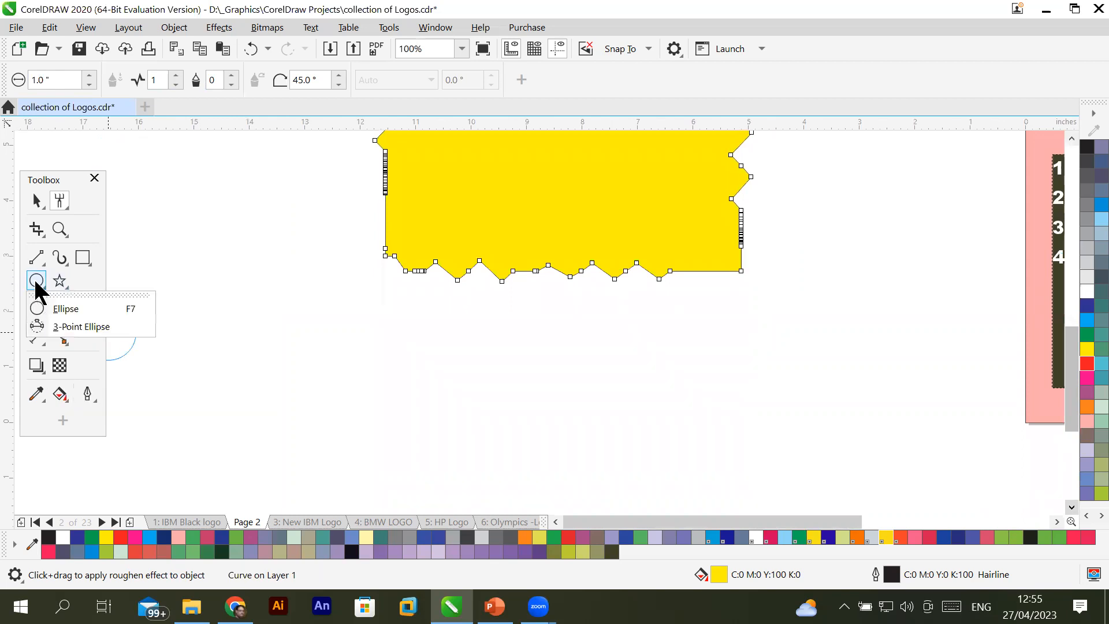
click(57, 309)
drag(215, 290, 361, 433)
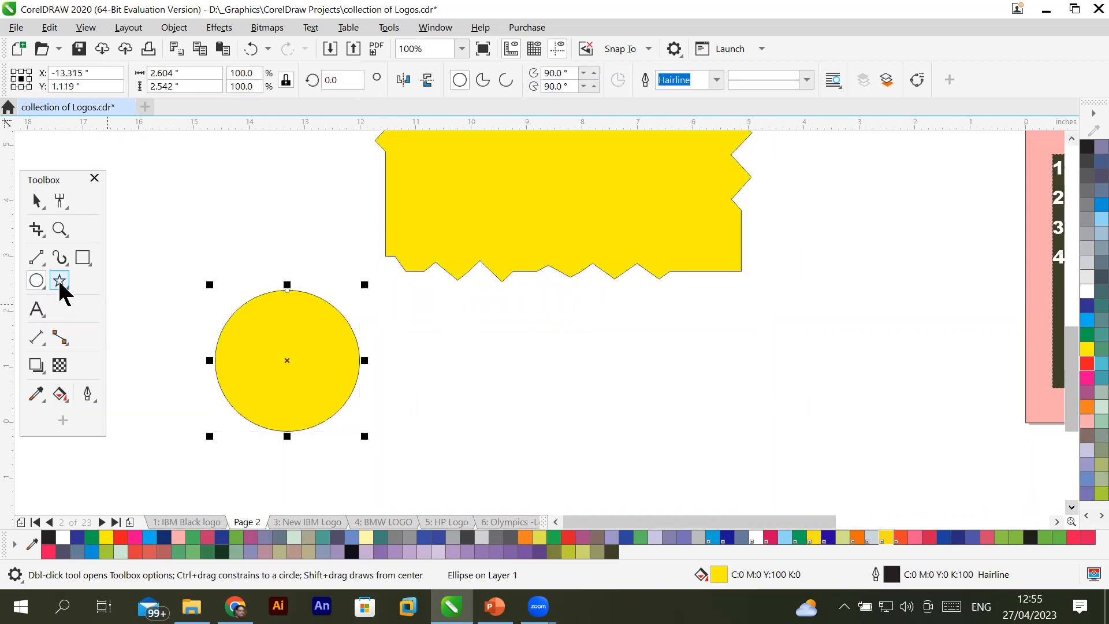
click(60, 201)
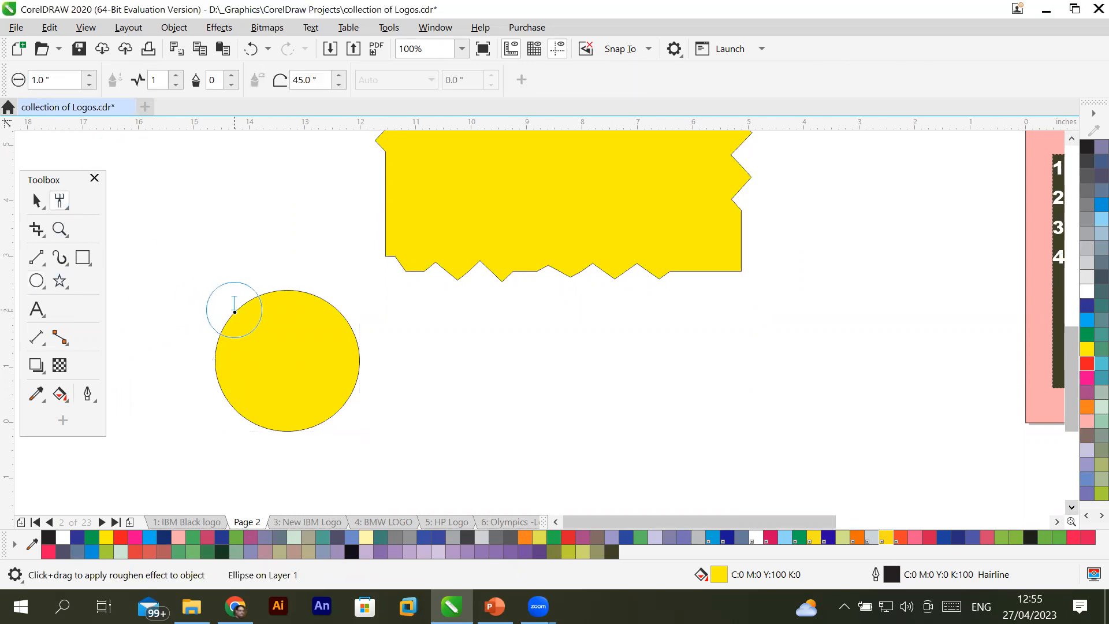
Roughen the ellipse's outline into spikes, and draw a rectangle about 6.70 by 1.87 inches beside it, below the large roughened rectangle.
mouse_move(230, 321)
mouse_down()
mouse_move(252, 301)
mouse_move(298, 294)
mouse_move(336, 322)
mouse_move(349, 379)
mouse_move(286, 423)
mouse_move(267, 417)
mouse_move(226, 344)
mouse_up()
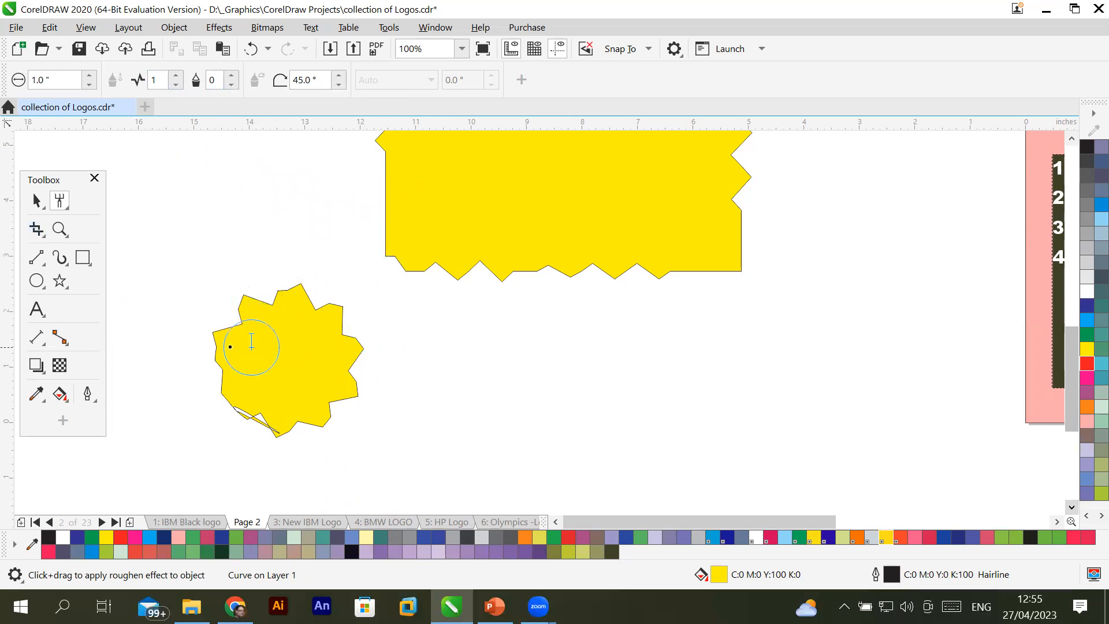
click(83, 257)
drag(443, 339, 815, 442)
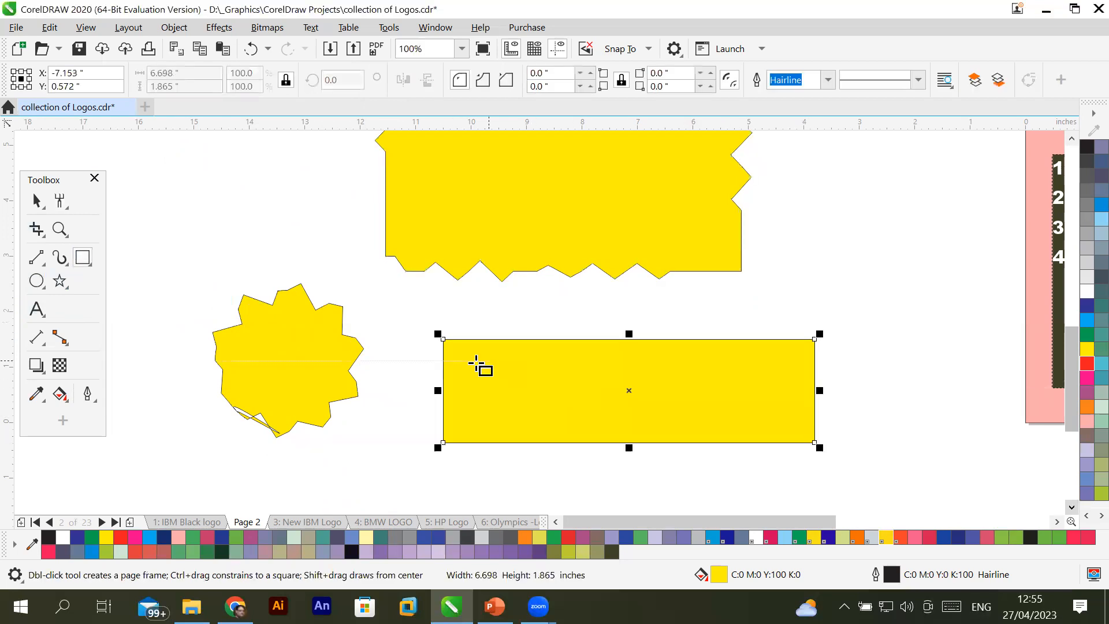
Roughen parts of all four edges of the new rectangle, using a spike frequency of 10 for dense teeth, and inspect the teeth up close.
click(60, 200)
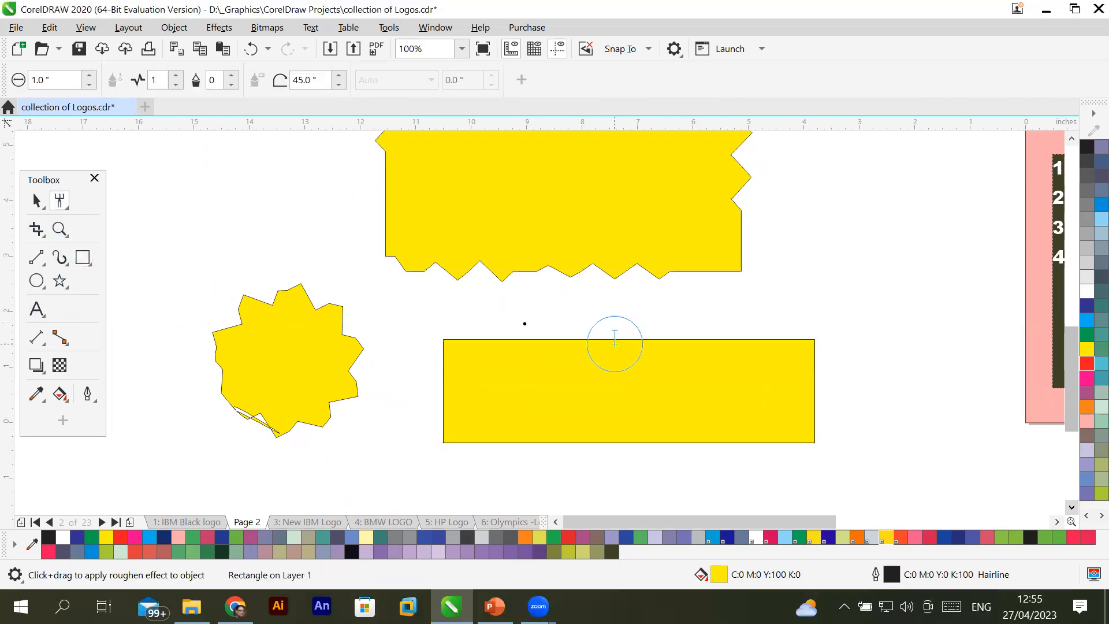
drag(507, 335, 526, 337)
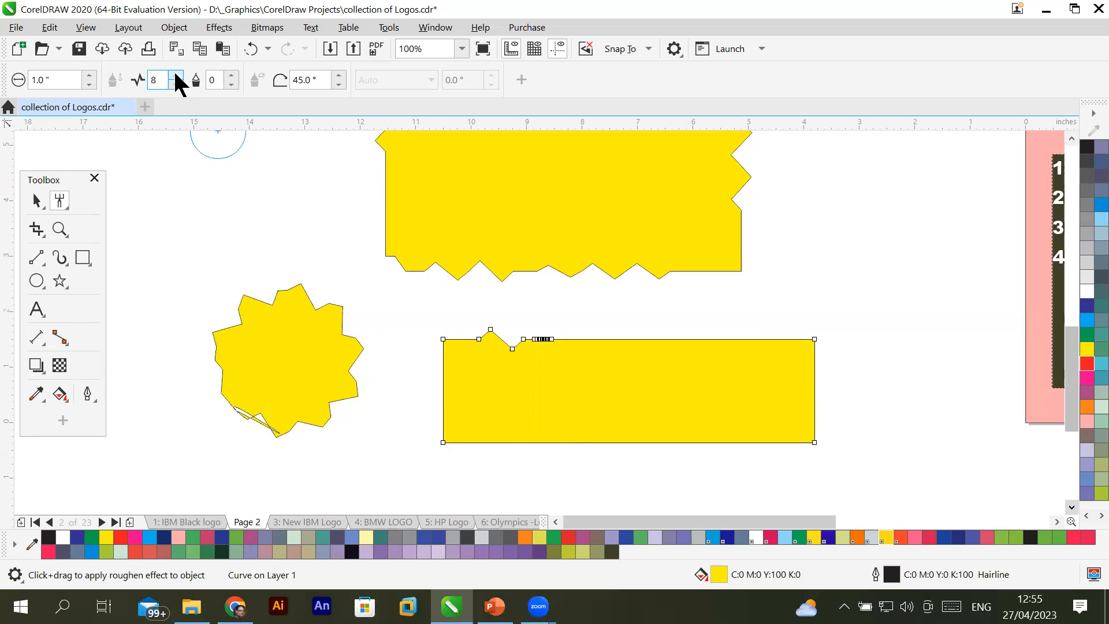
drag(605, 337, 647, 340)
mouse_move(493, 436)
mouse_down()
mouse_move(609, 449)
mouse_move(755, 508)
mouse_up()
click(813, 381)
click(441, 388)
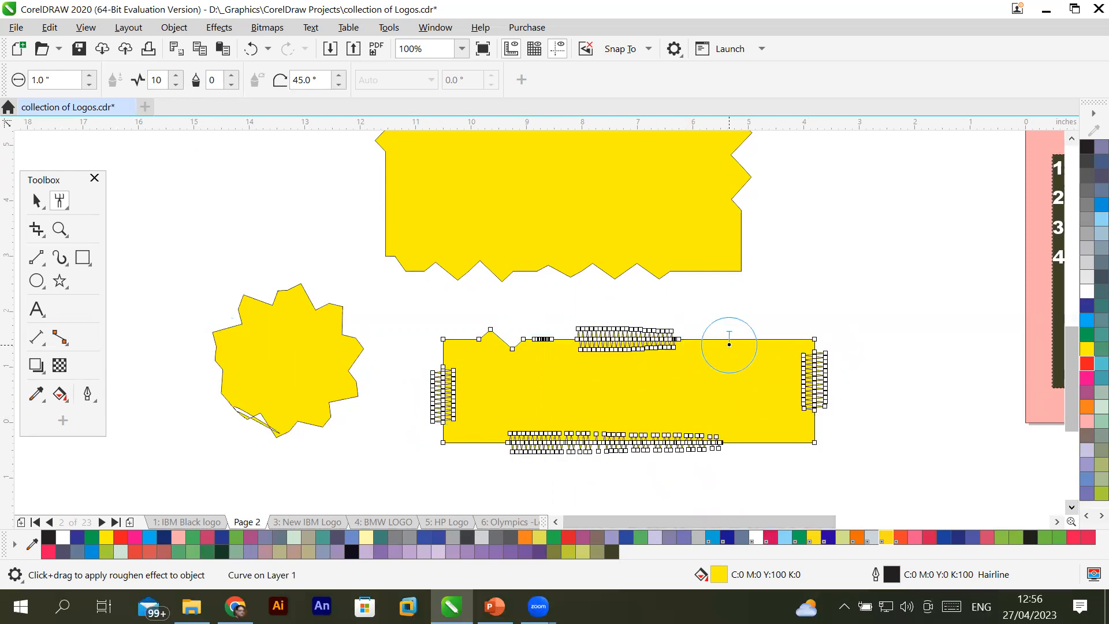
click(728, 340)
click(768, 444)
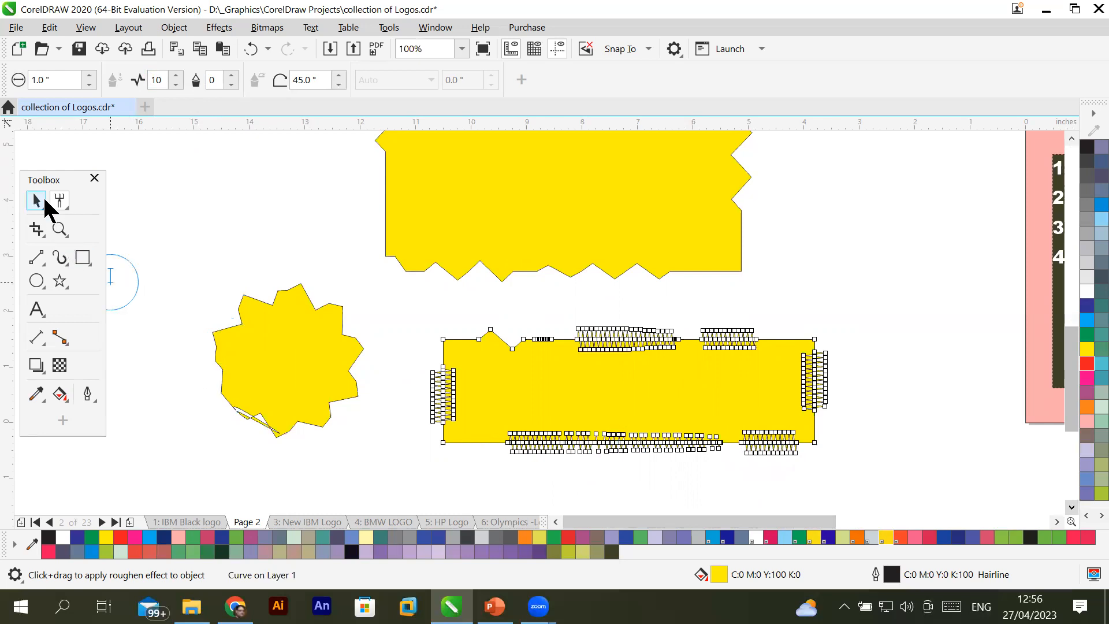
click(38, 200)
click(357, 297)
scroll(671, 327, up, 2)
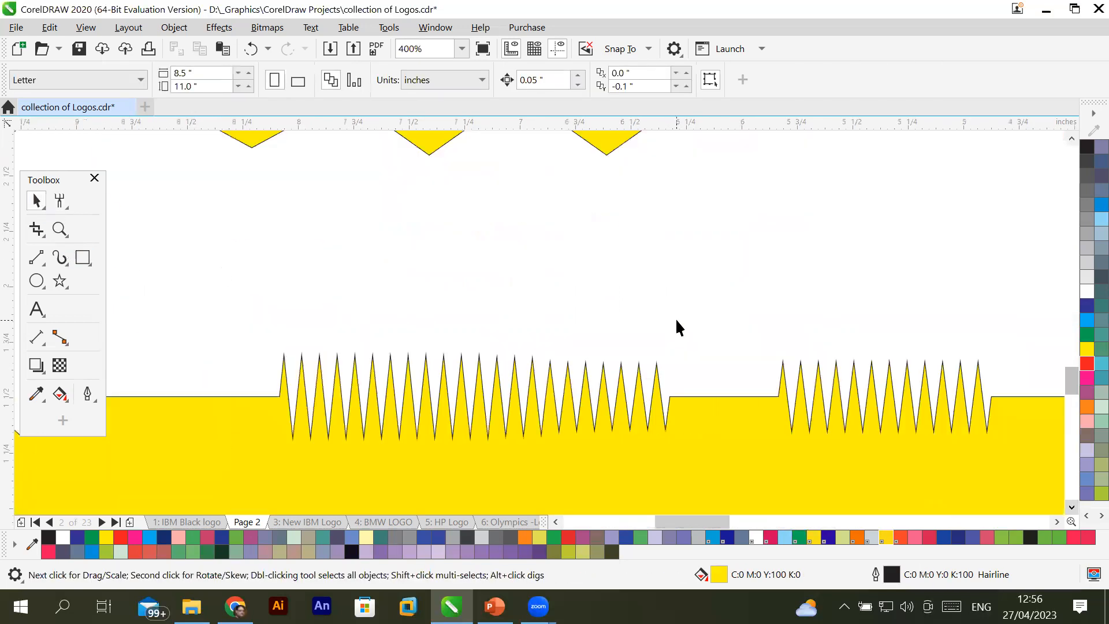
scroll(677, 327, down, 2)
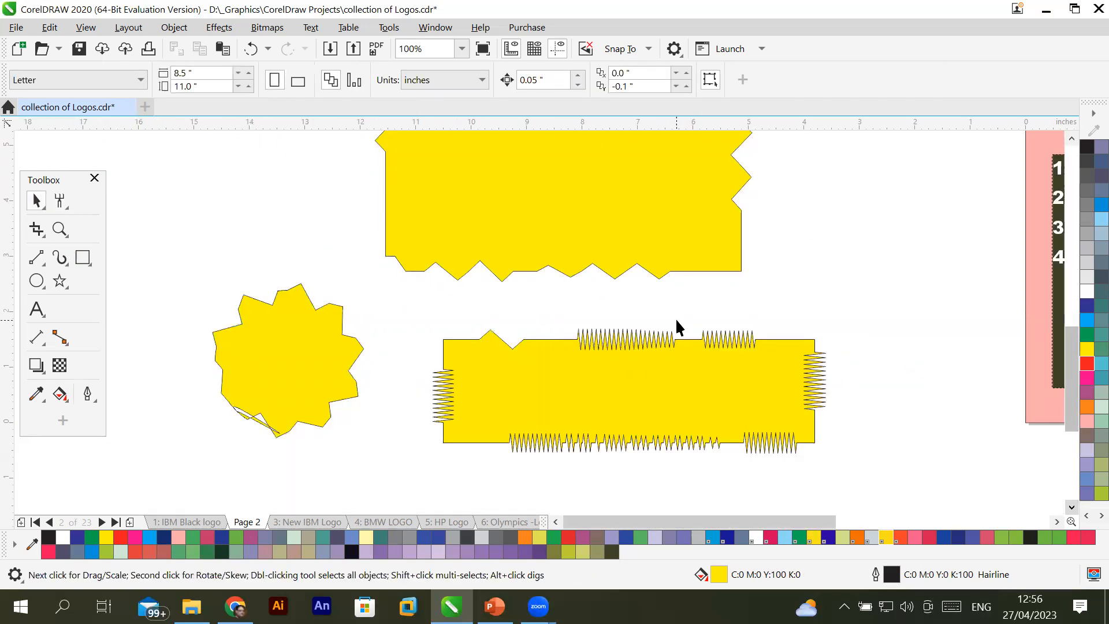
Undo the roughening on the new rectangle.
click(676, 322)
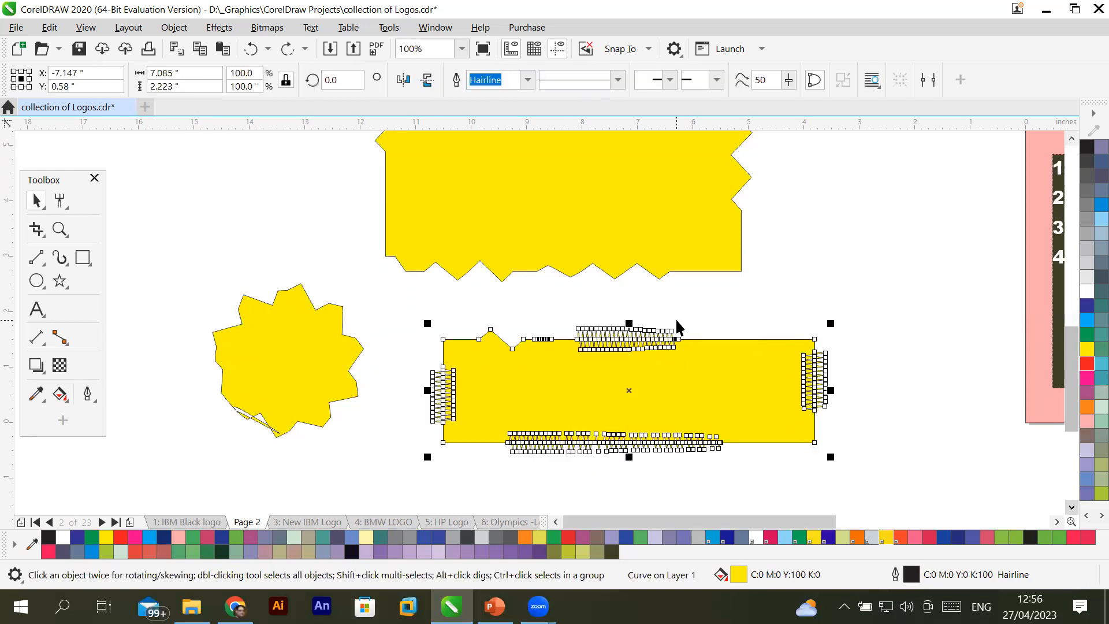
key(ctrl+z)
key(ctrl+z)
key(ctrl+z)
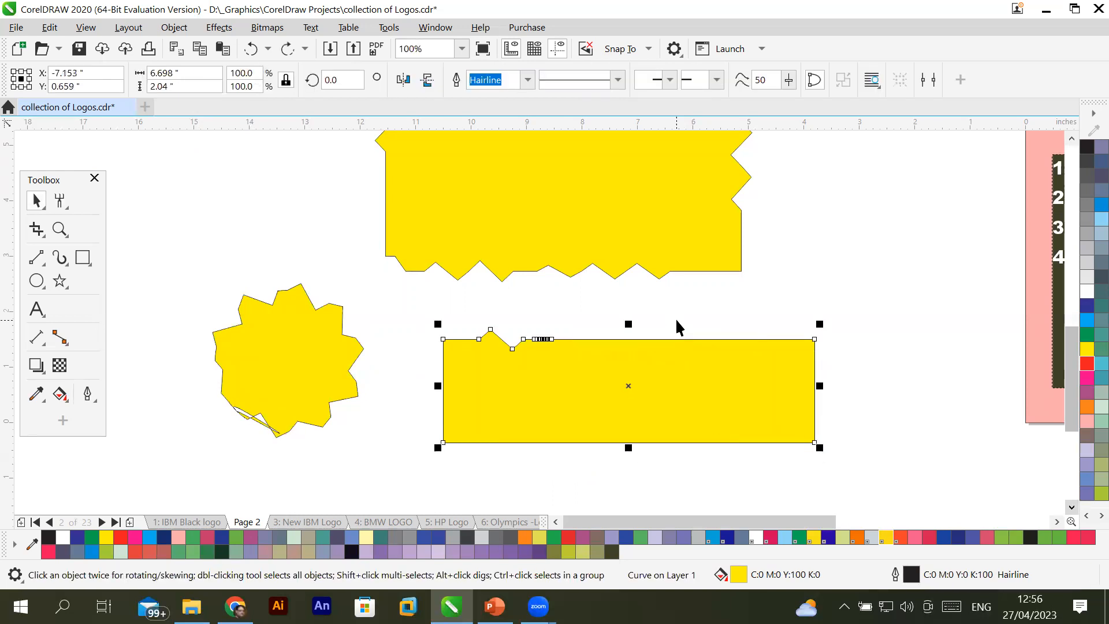
Roughen one section of each edge of the plain rectangle with spike frequency 5 and pen tilt 50°.
click(59, 202)
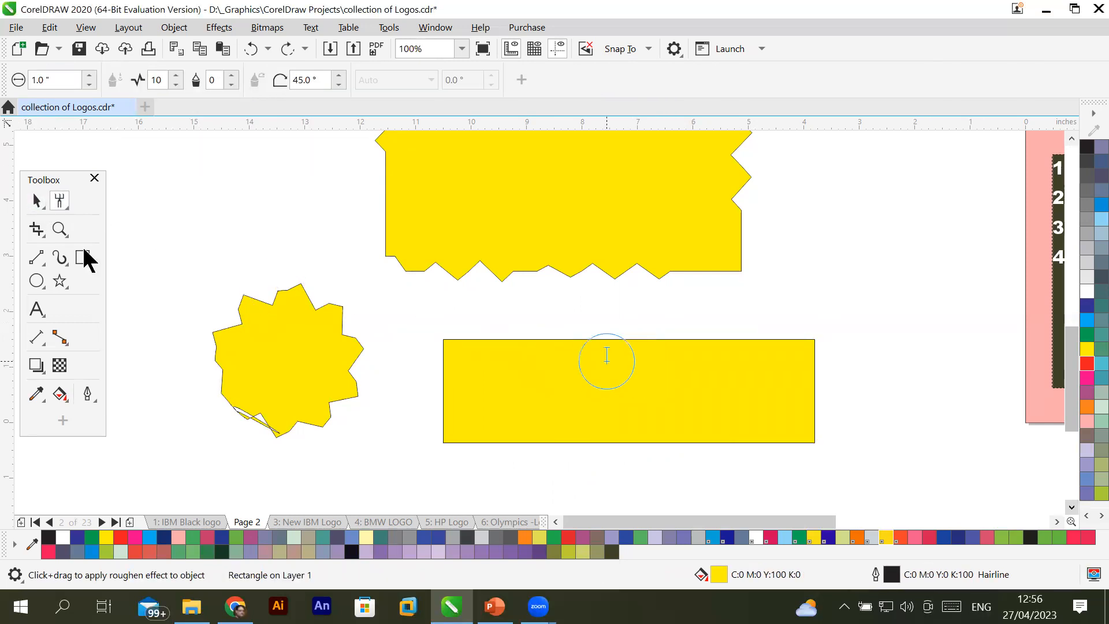
click(37, 200)
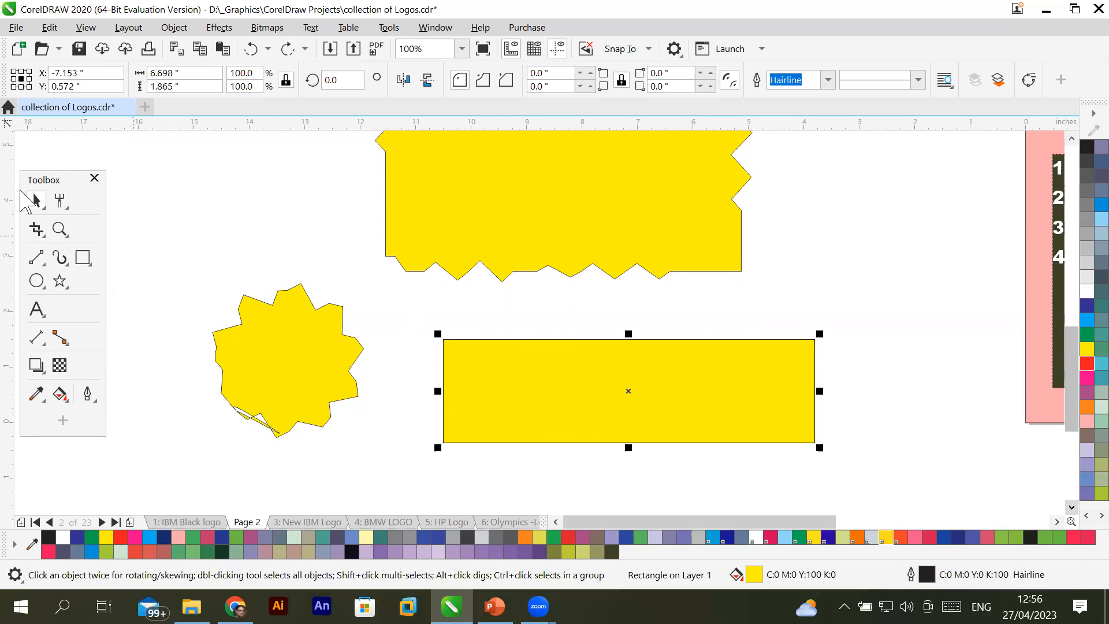
click(60, 199)
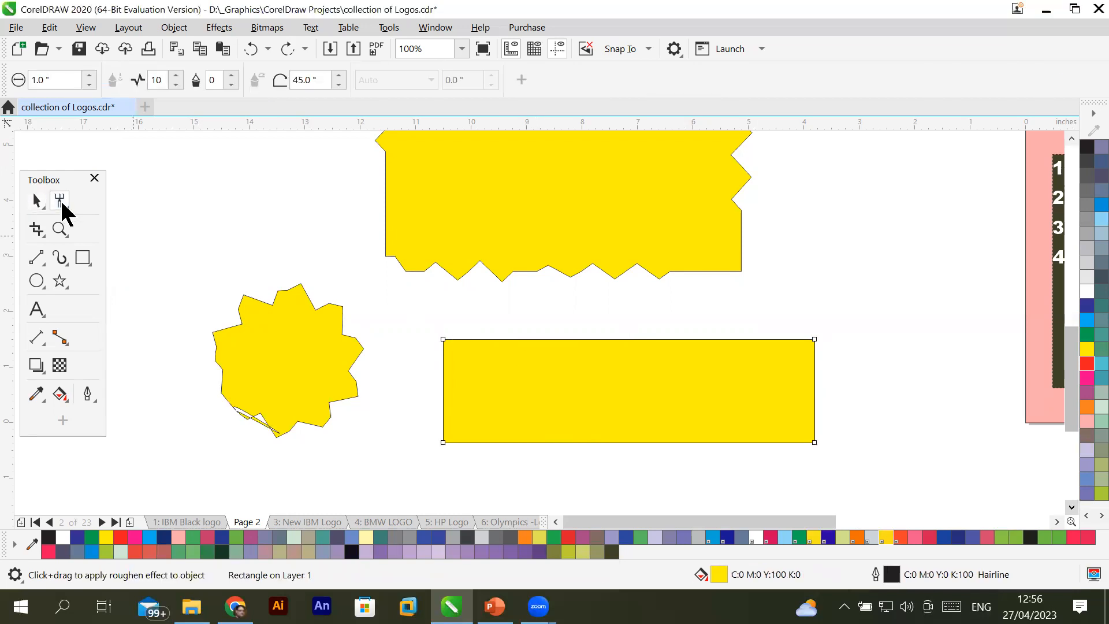
click(176, 84)
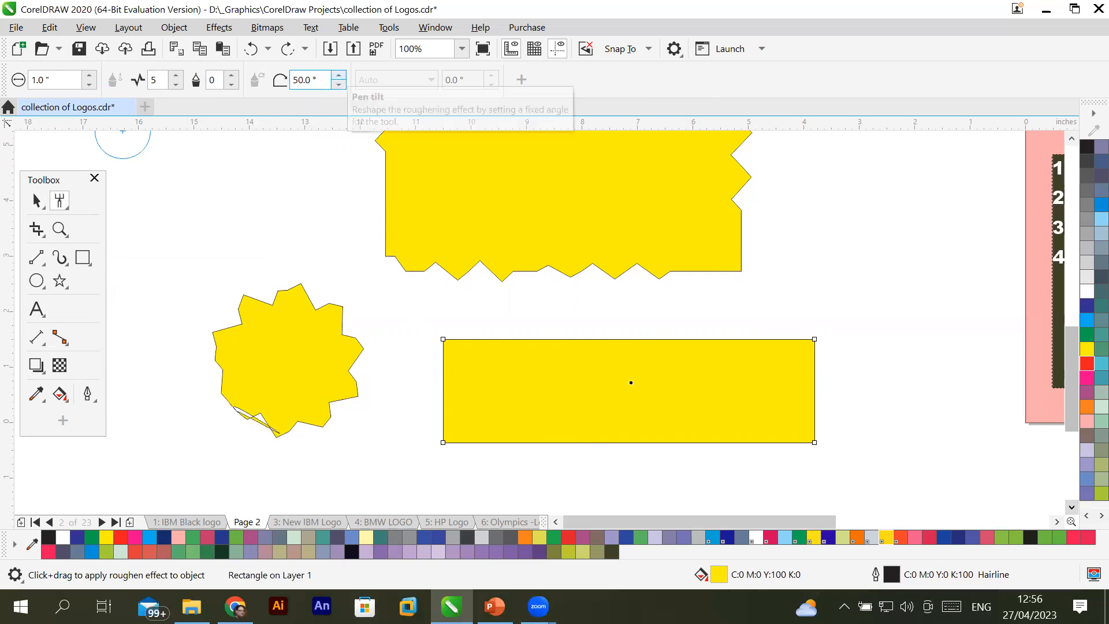
click(560, 340)
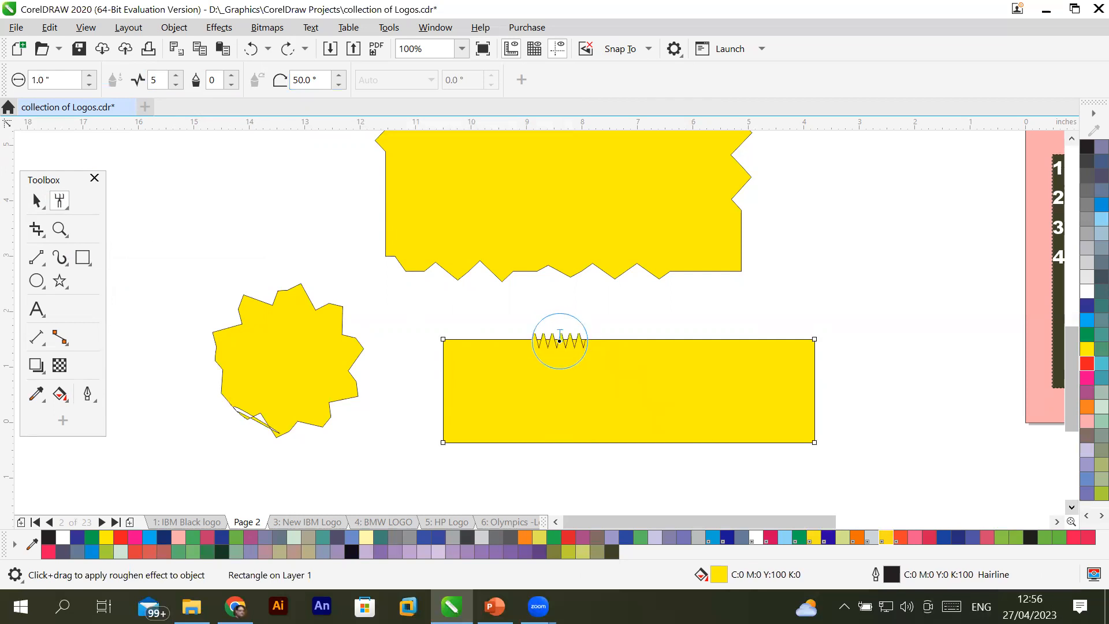
click(814, 388)
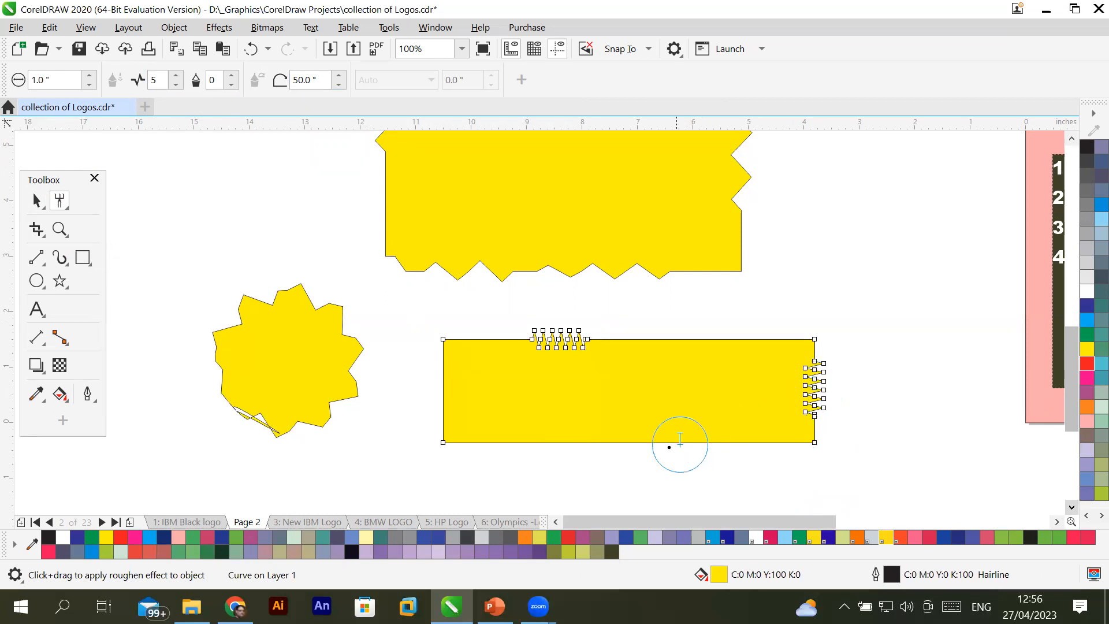
click(644, 441)
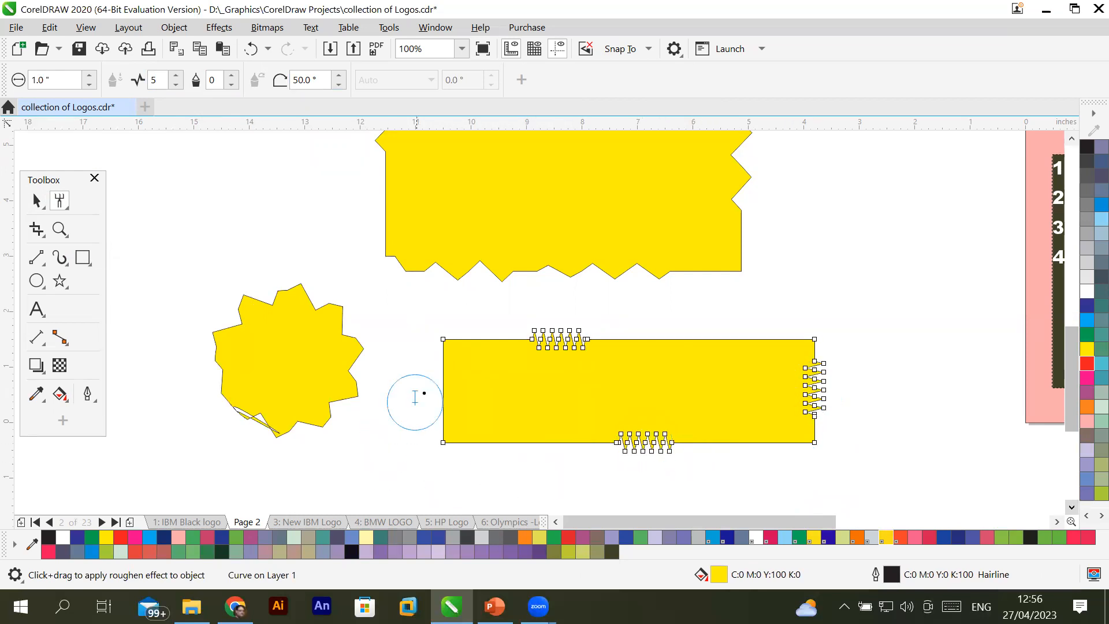
click(441, 384)
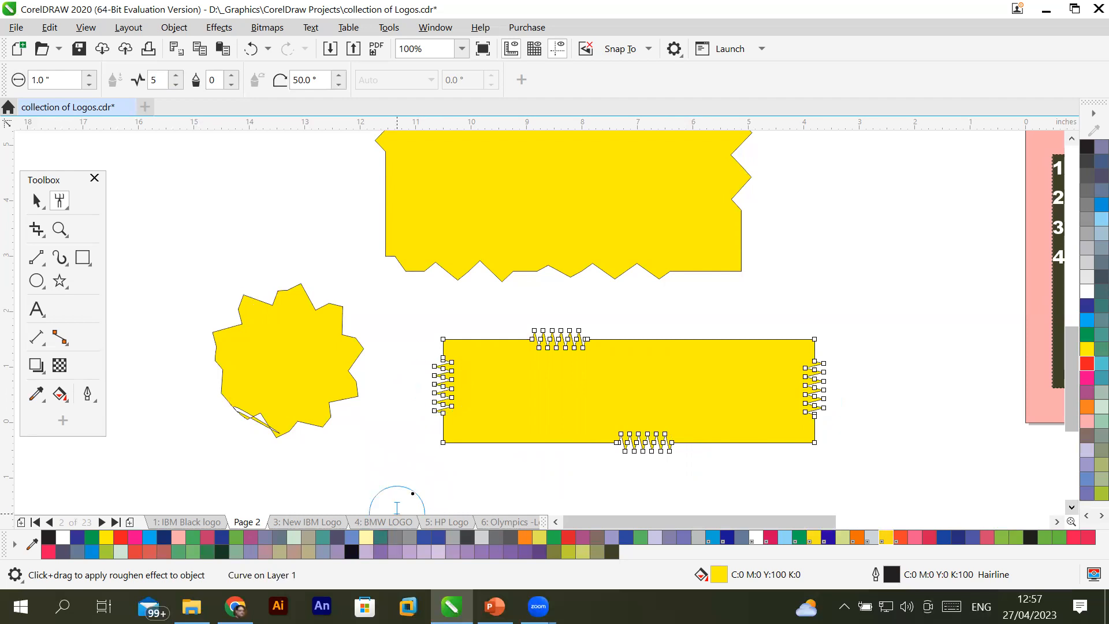
Add the artistic text "Graphics" in the empty area below the rectangle and enlarge it to about 7.02 by 1.34 inches.
click(1071, 507)
click(1072, 507)
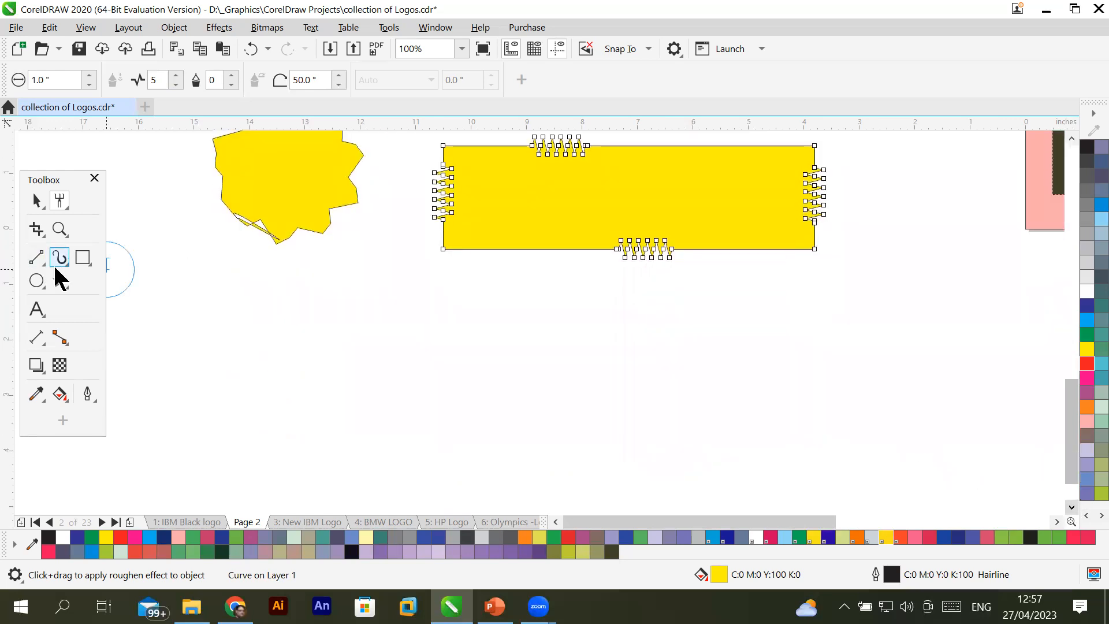
click(43, 314)
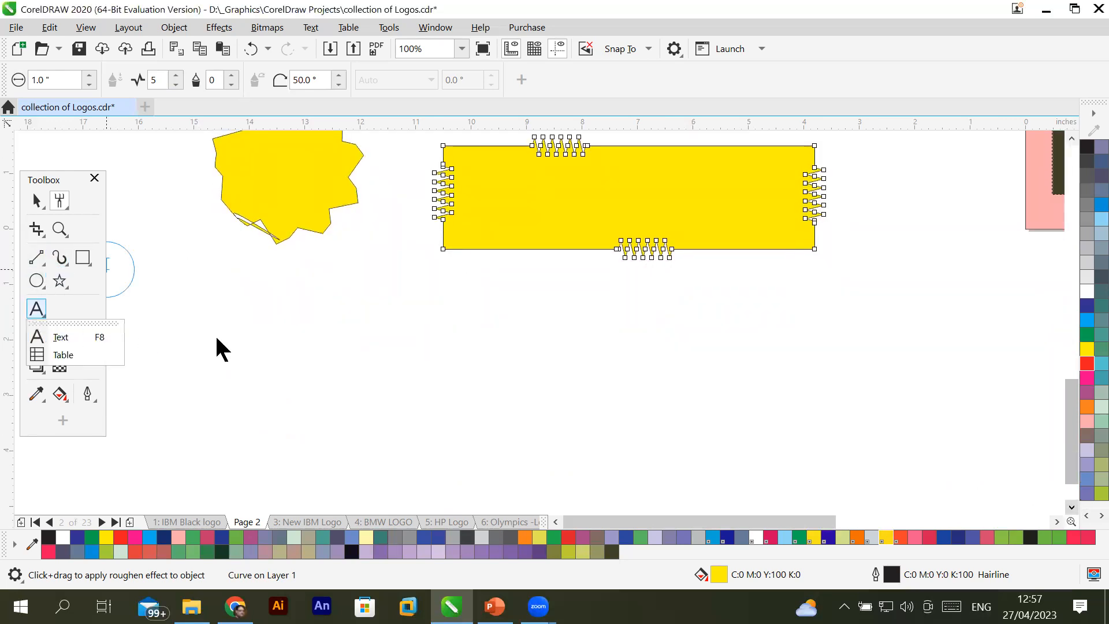
click(89, 336)
click(449, 381)
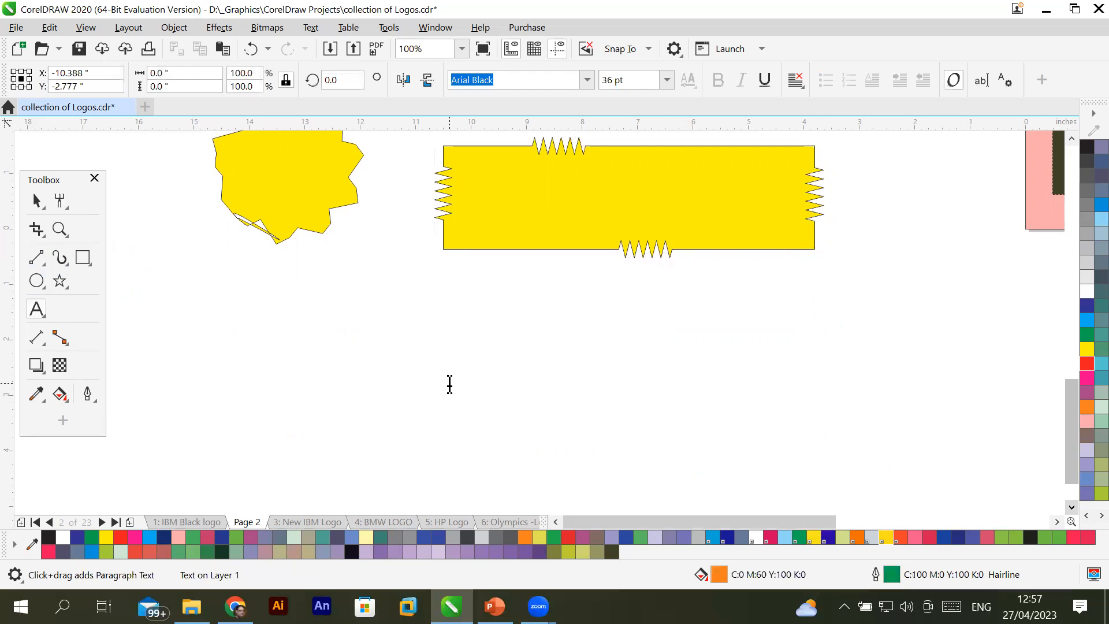
text(Graph)
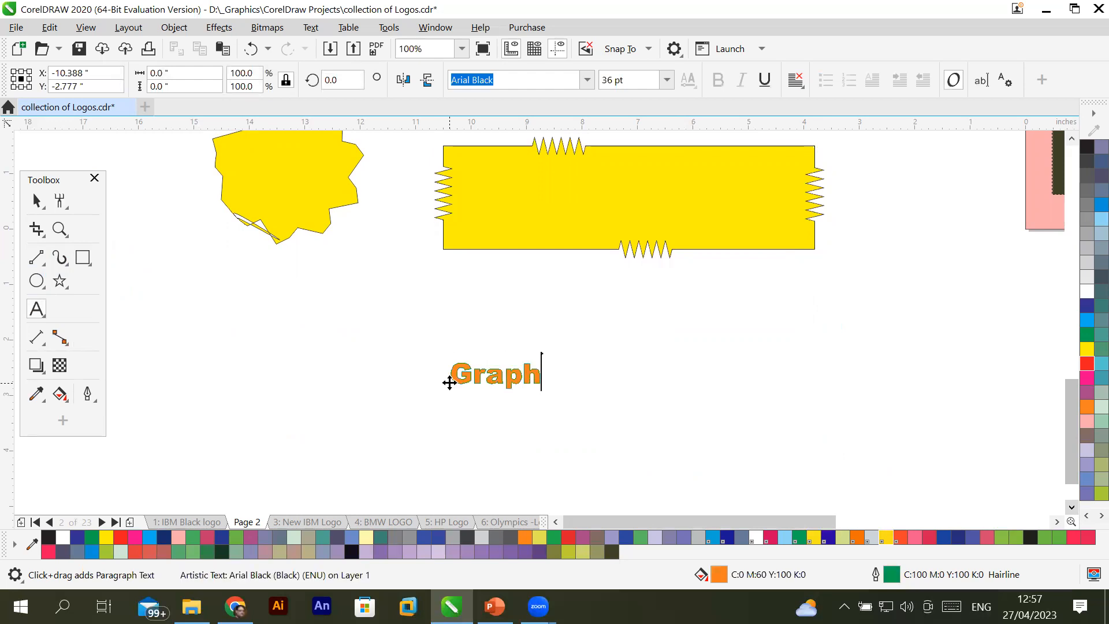
text(ics)
click(36, 200)
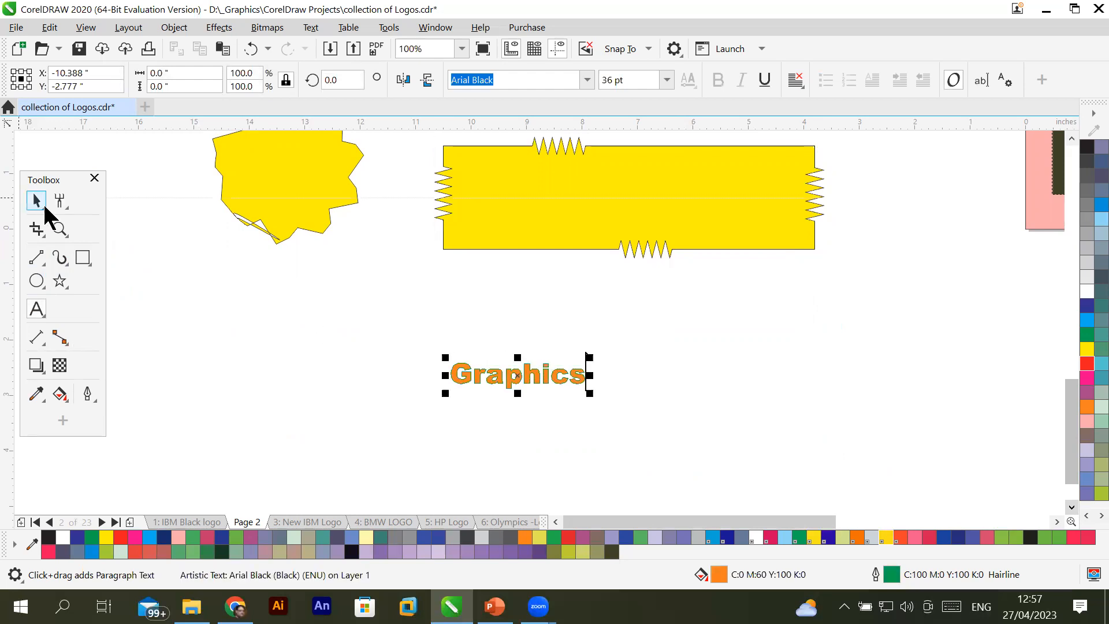
drag(589, 362, 837, 263)
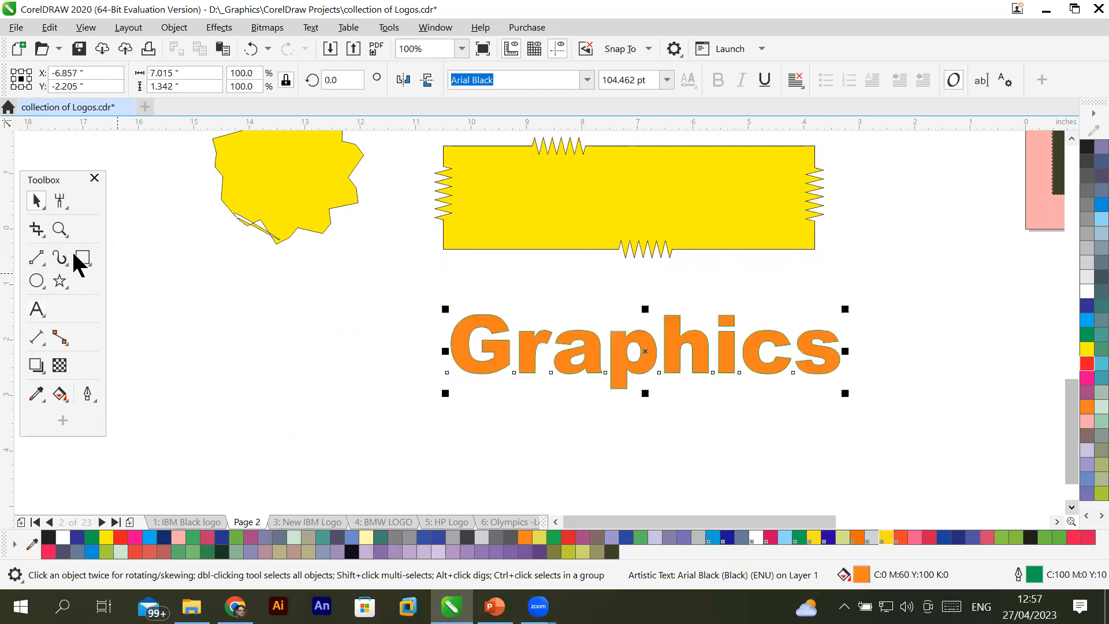
Roughen the top of the G and the final s of the "Graphics" text, and inspect the spikes.
click(60, 201)
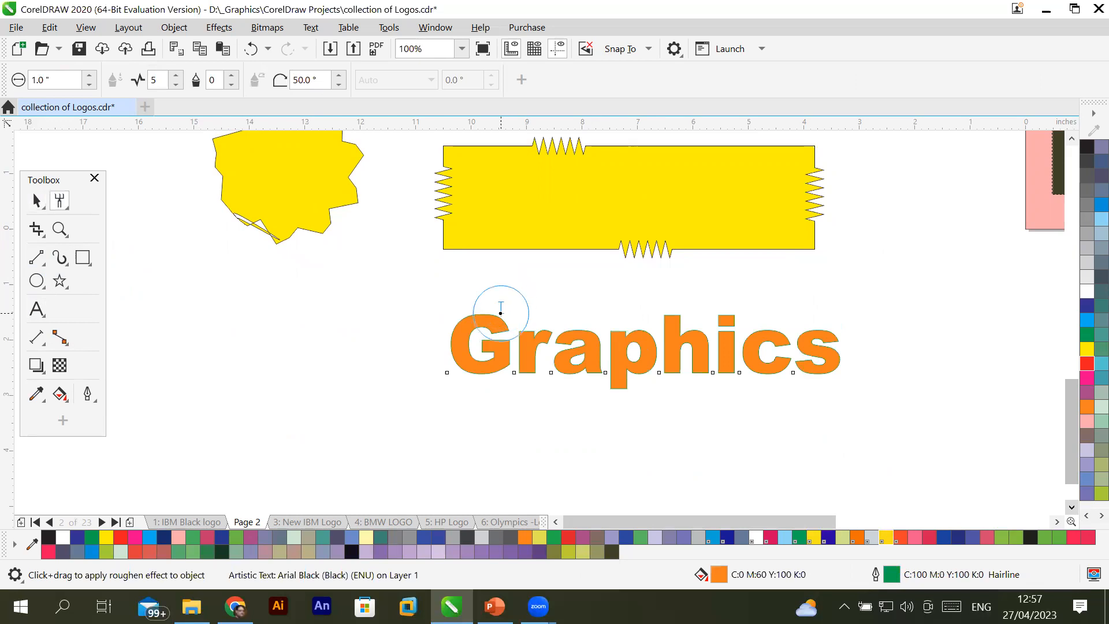
click(483, 325)
click(829, 354)
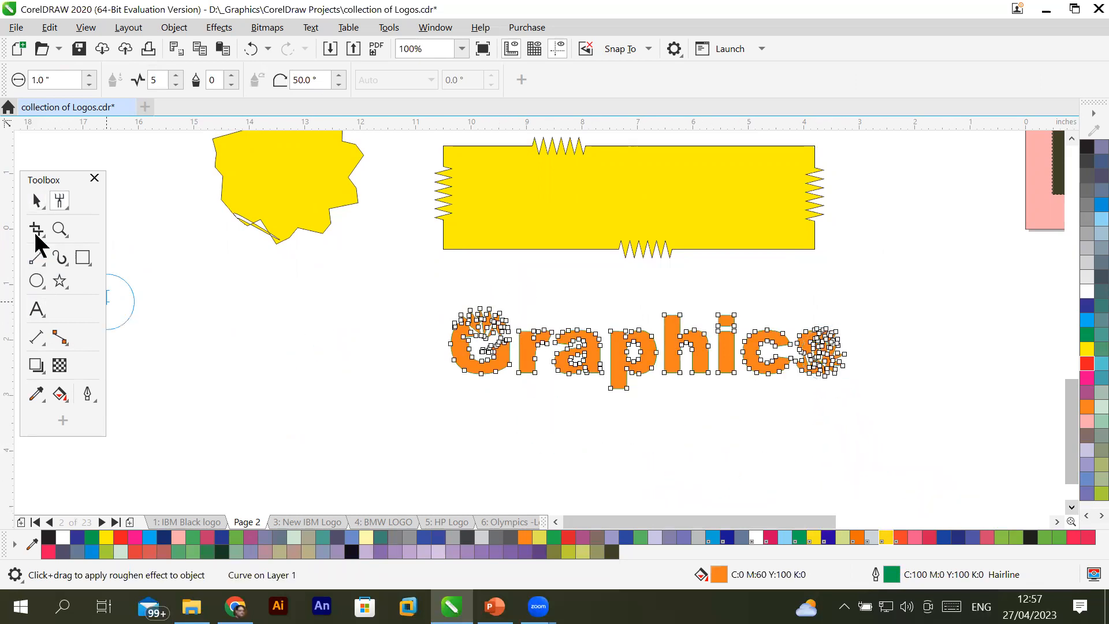
click(36, 201)
click(366, 424)
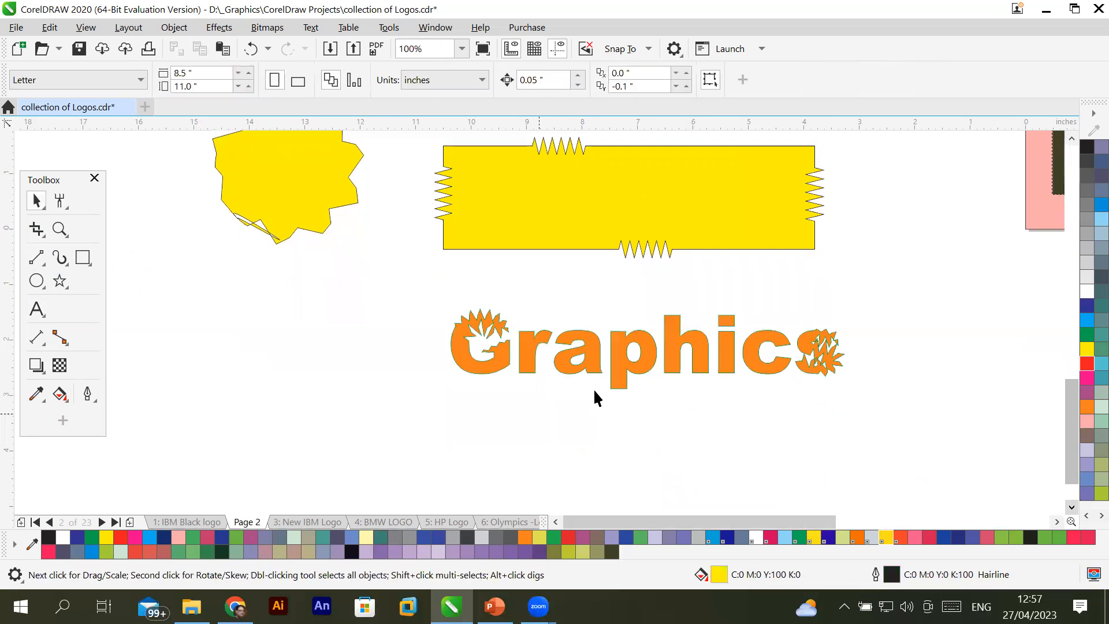
scroll(535, 365, up, 2)
scroll(536, 365, down, 2)
Roughen the letters p, a, G and h of the "Graphics" text using a spike frequency of 3.
click(65, 195)
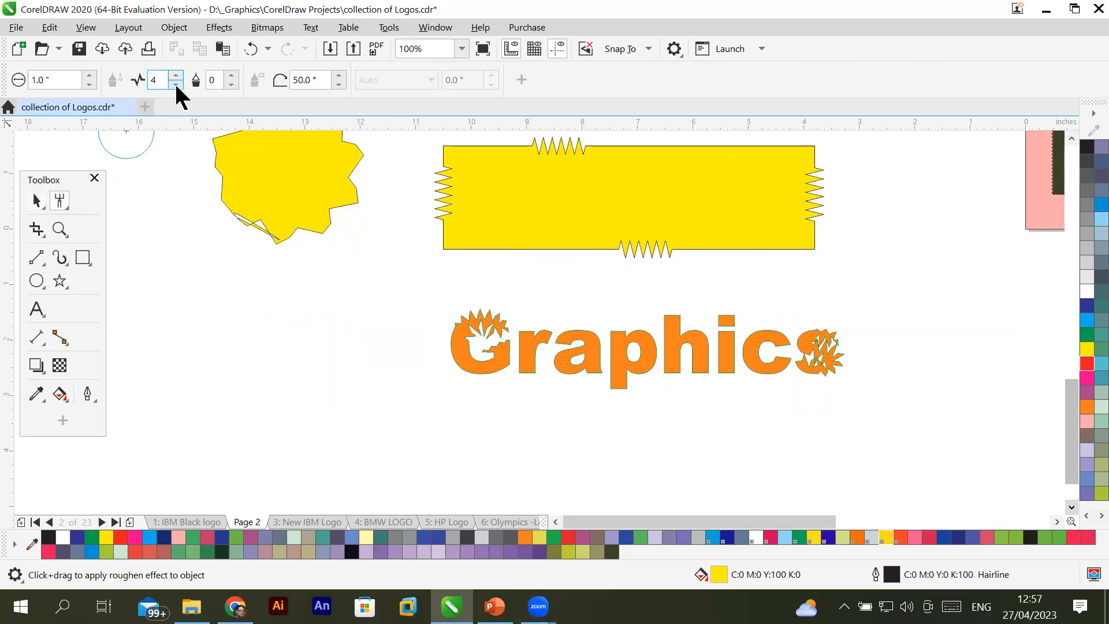
scroll(576, 361, up, 4)
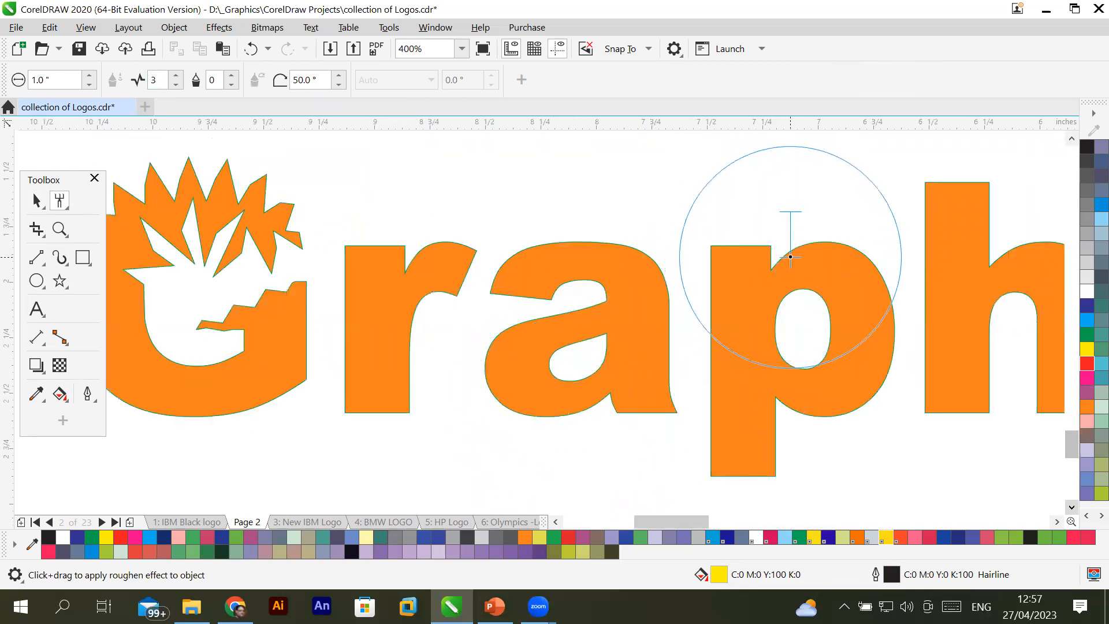
click(790, 256)
drag(793, 253, 795, 231)
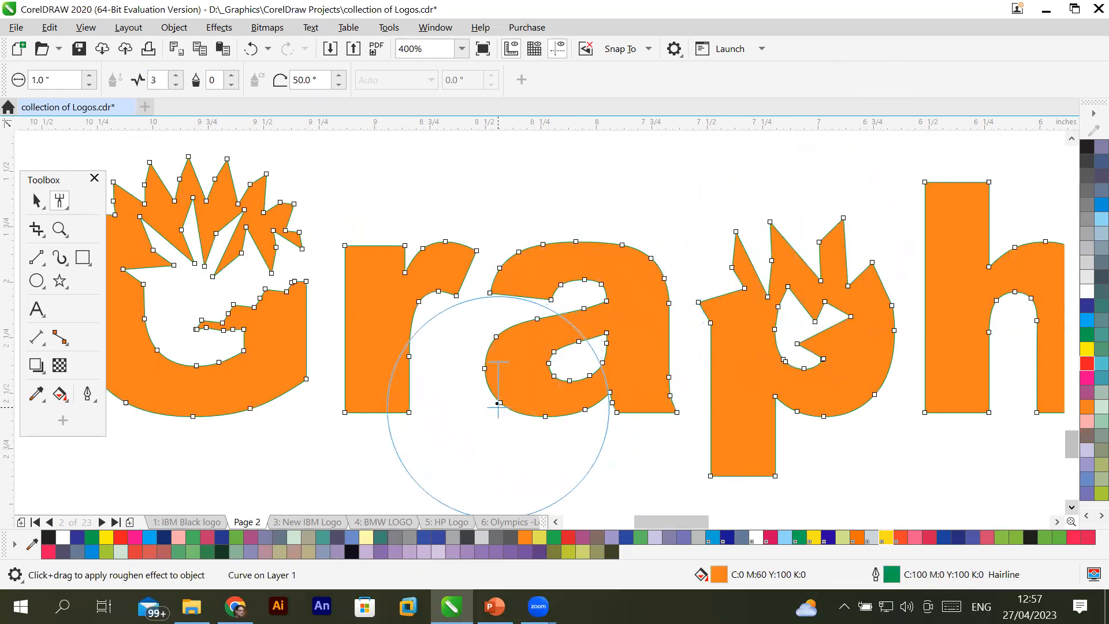
mouse_move(500, 405)
mouse_down()
mouse_move(243, 391)
mouse_move(247, 445)
mouse_up()
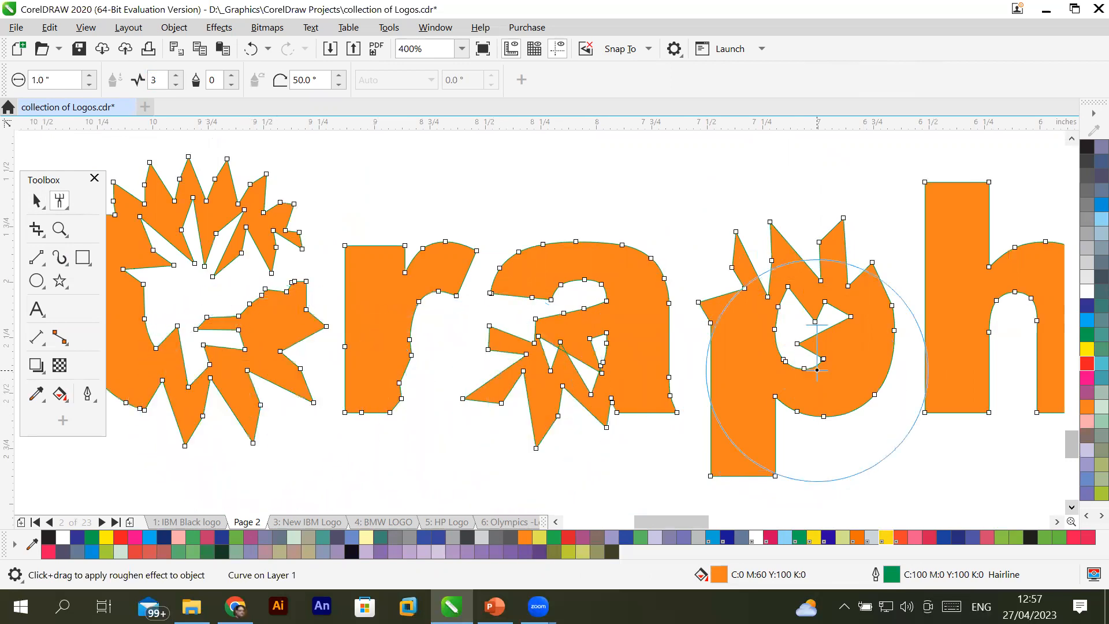
scroll(816, 371, down, 2)
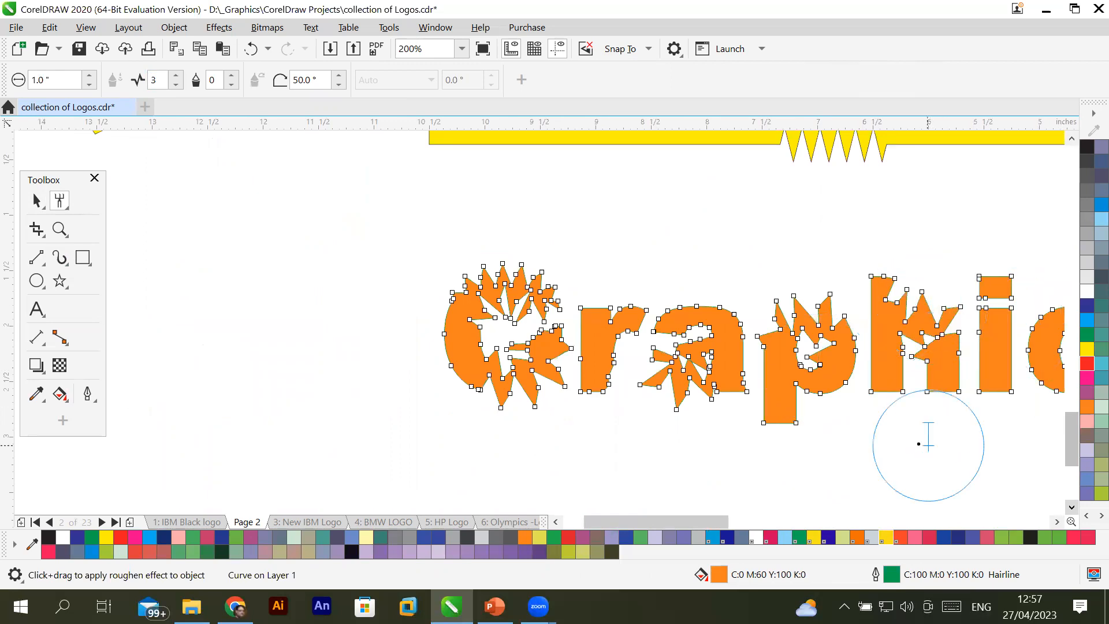
scroll(923, 438, down, 2)
scroll(994, 502, right, 3)
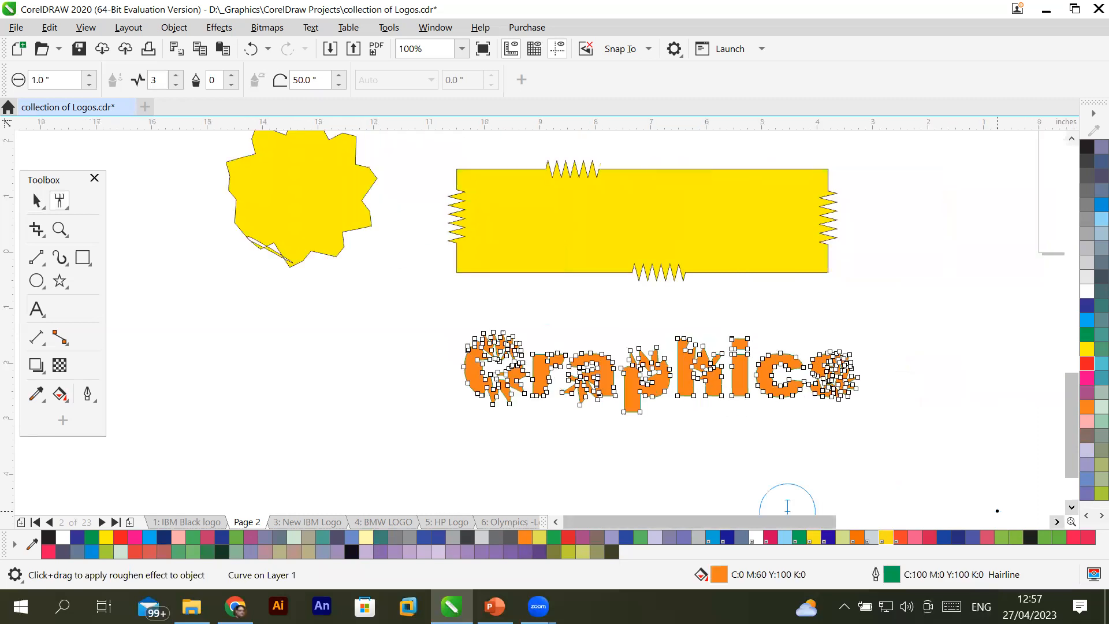
Roughen the c of the "Graphics" text, and undo all of the text's roughening together with its enlargement.
drag(786, 349, 773, 347)
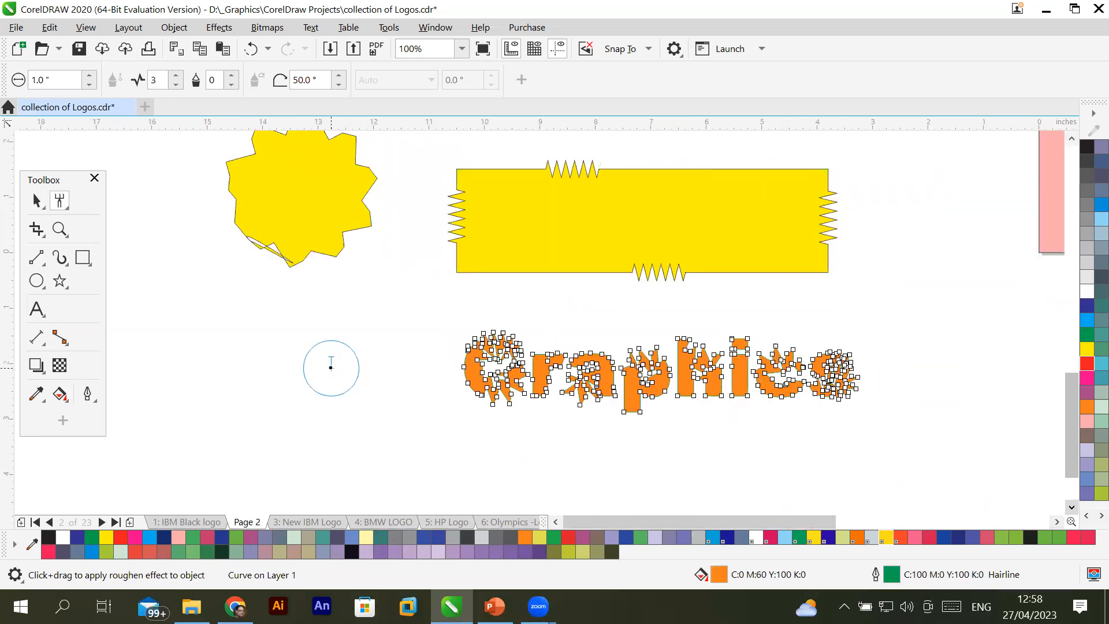
key(ctrl+z)
key(ctrl+z)
key(ctrl+z)
key(ctrl+z)
key(ctrl+z)
key(ctrl+z)
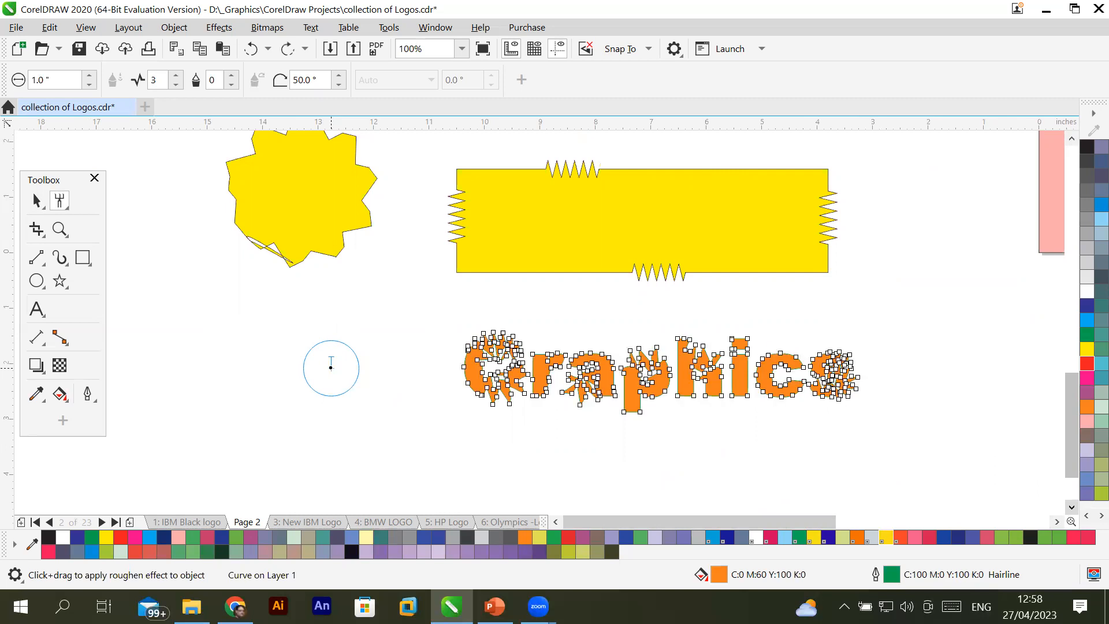
key(ctrl+z)
key(ctrl+z)
key(ctrl+z)
key(ctrl+z)
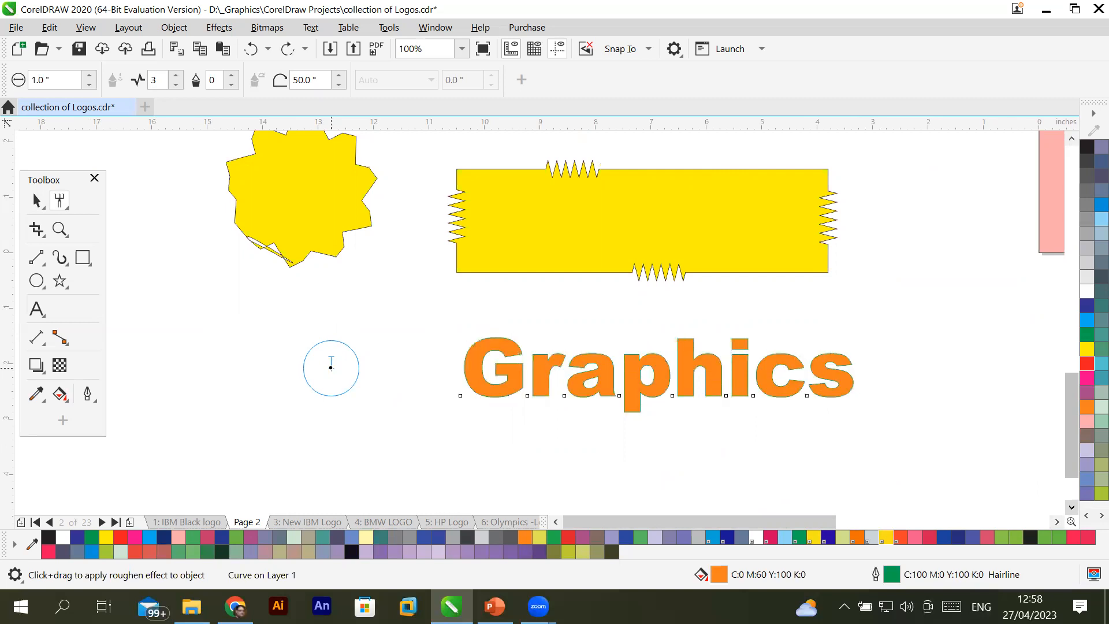
Enlarge the "Graphics" text to about 7.64 by 1.46 inches and roughen the outer curve of the G with dryness 10.
click(37, 200)
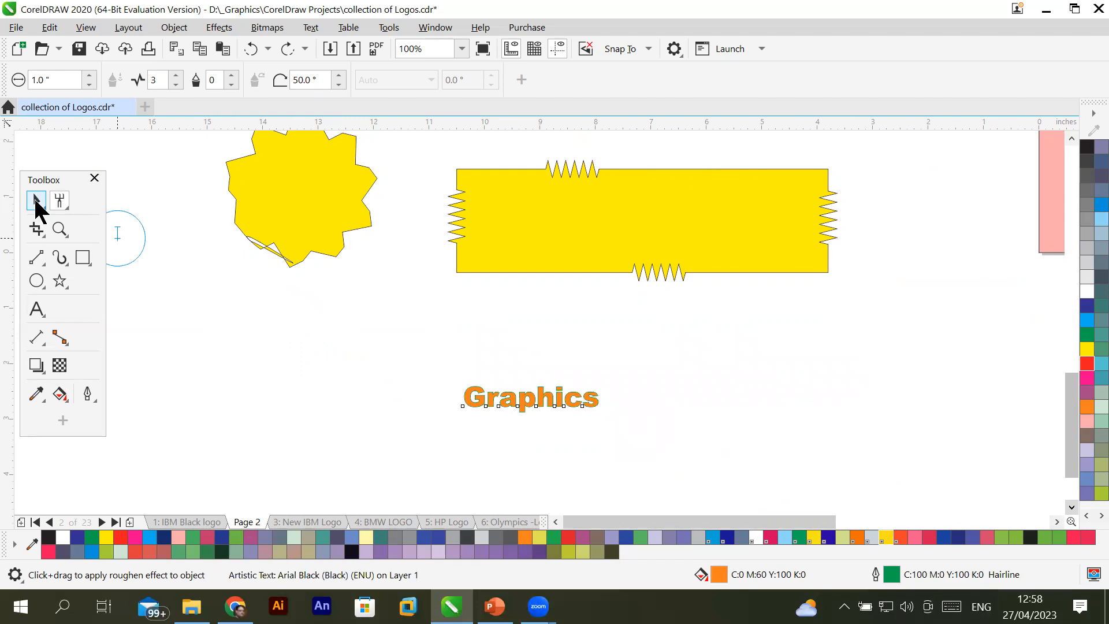
drag(724, 318, 896, 277)
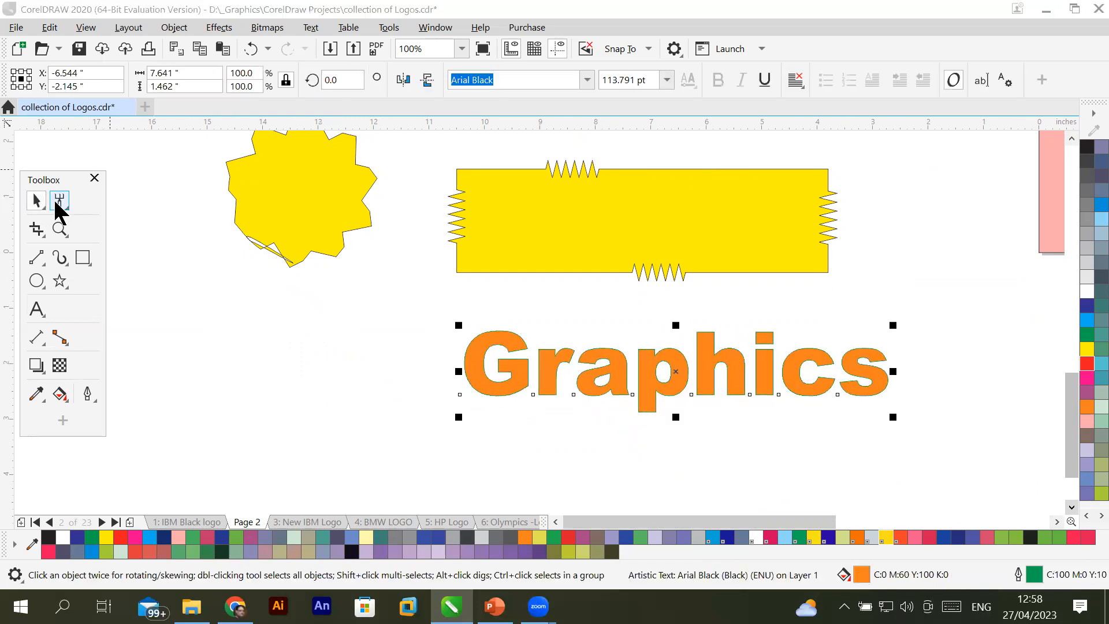
click(58, 200)
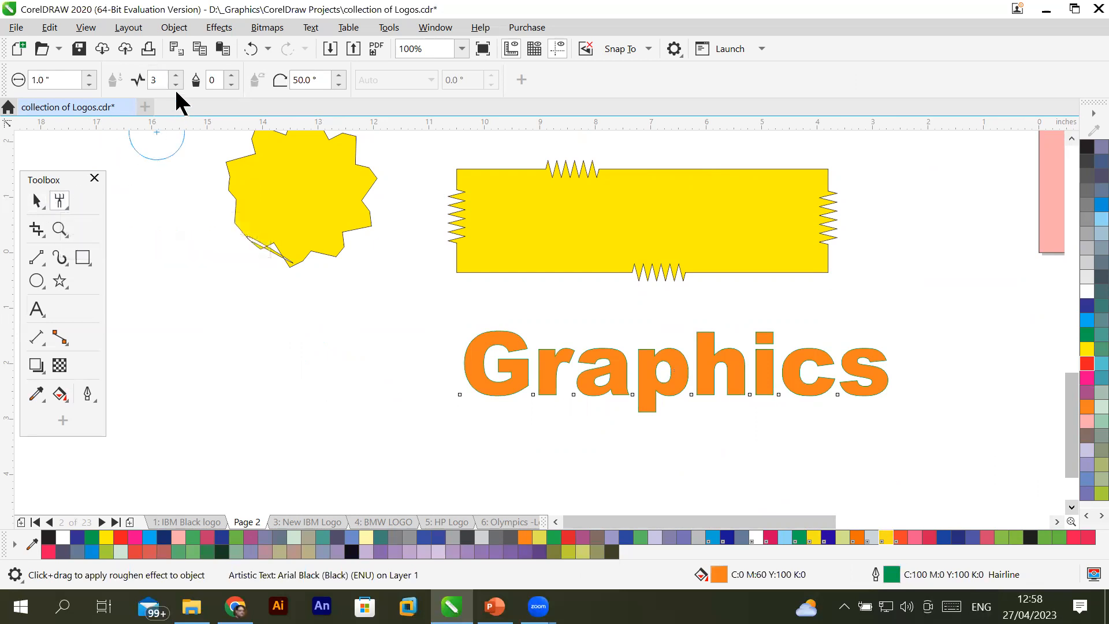
click(232, 75)
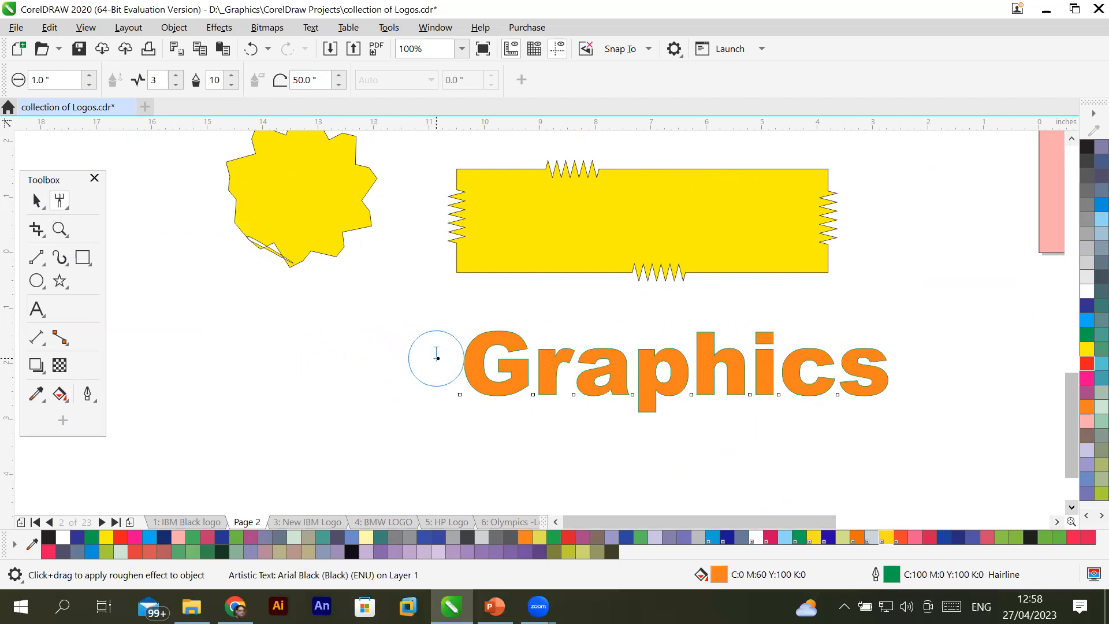
click(467, 353)
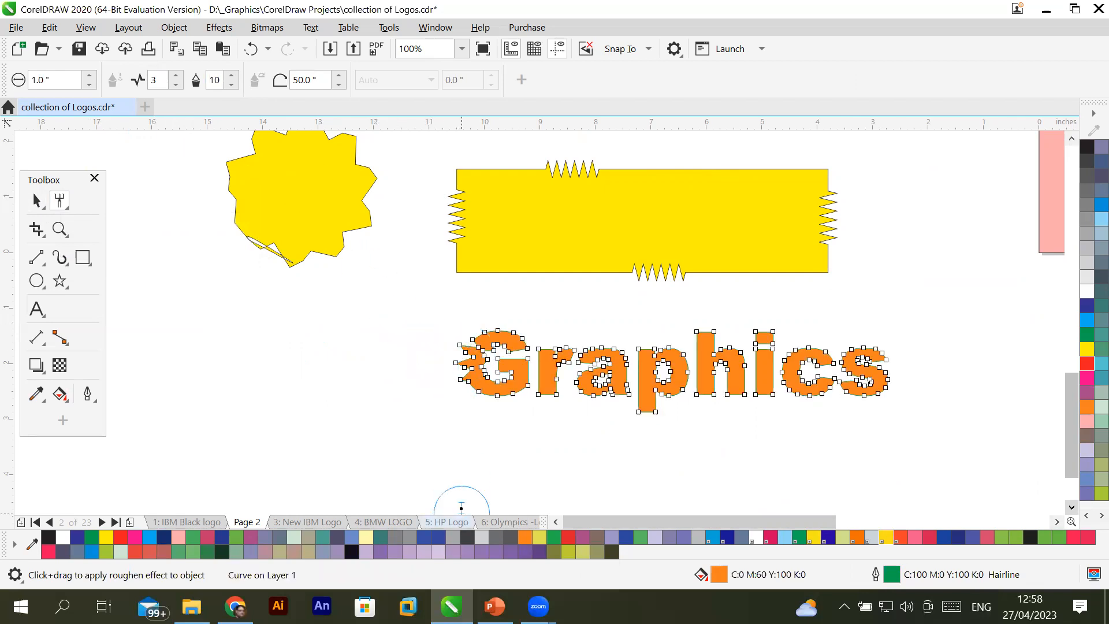
scroll(471, 451, up, 2)
scroll(479, 442, down, 1)
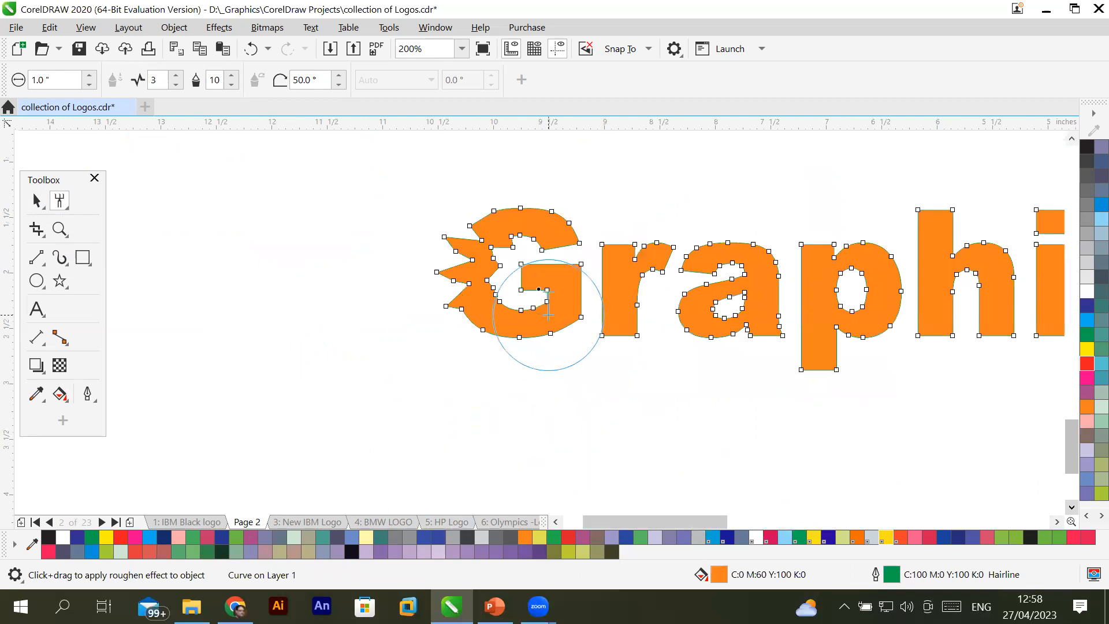
scroll(545, 289, up, 1)
scroll(537, 274, down, 1)
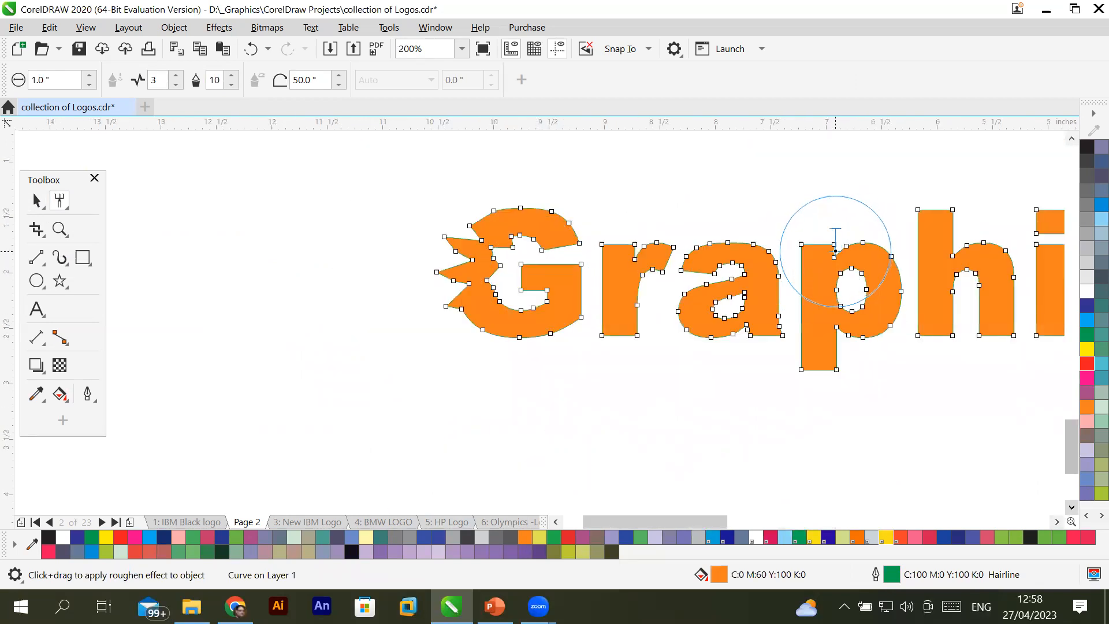
Roughen the letters p, r, h and i of the "Graphics" text using spike frequency 3 and dryness 10.
drag(834, 243, 819, 248)
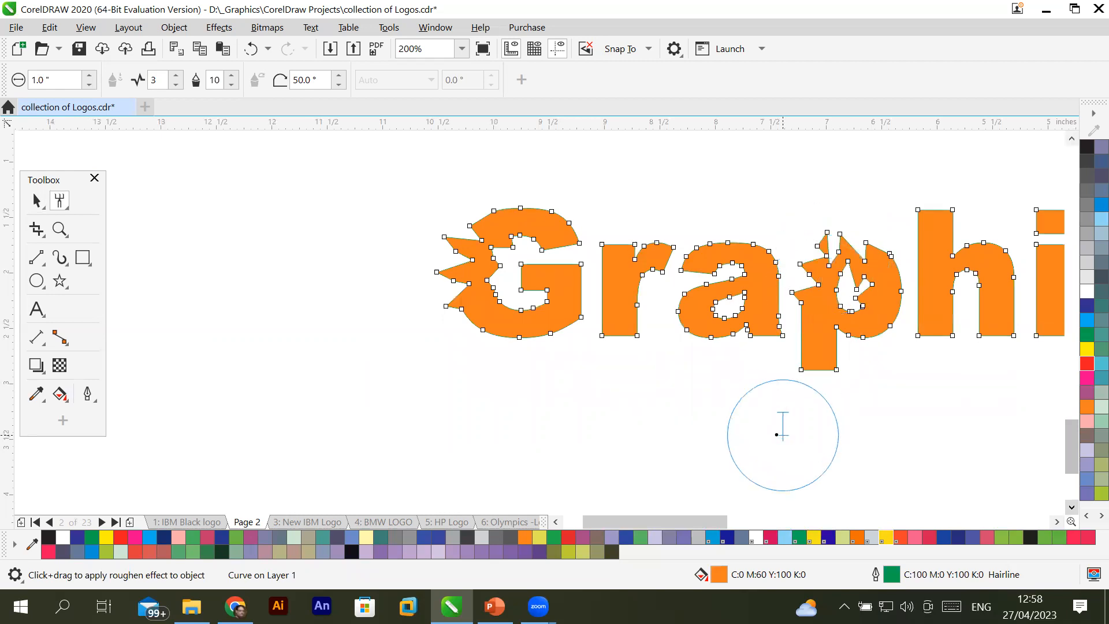
key(Escape)
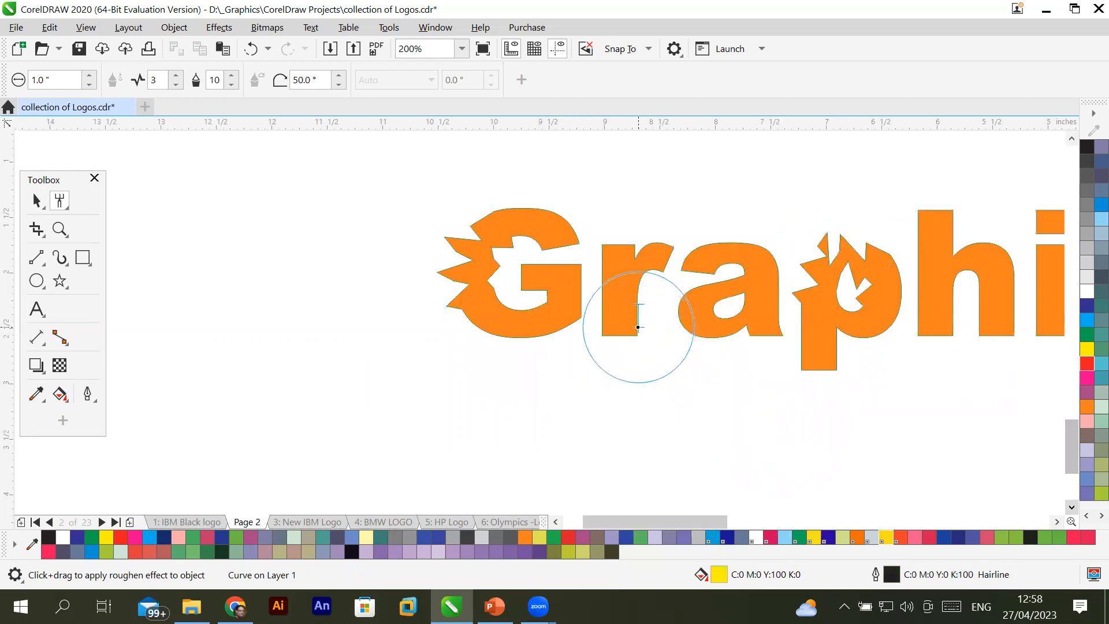
click(638, 327)
drag(636, 339, 624, 354)
mouse_move(872, 269)
mouse_down()
mouse_move(948, 242)
mouse_move(924, 278)
mouse_move(999, 315)
mouse_move(1050, 306)
mouse_move(1034, 315)
mouse_up()
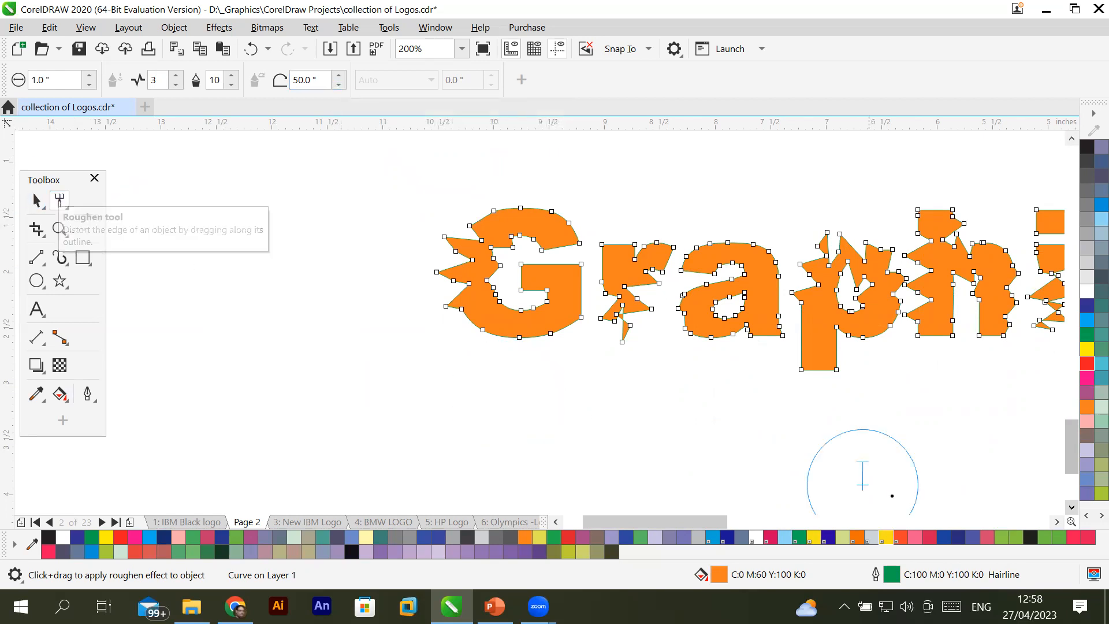
click(1056, 522)
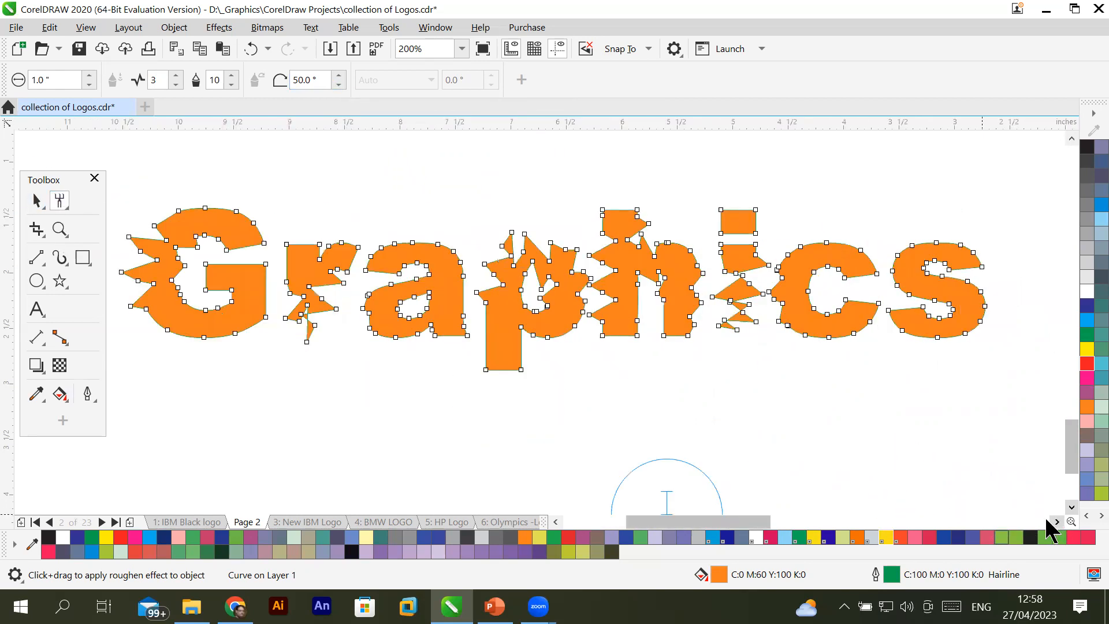